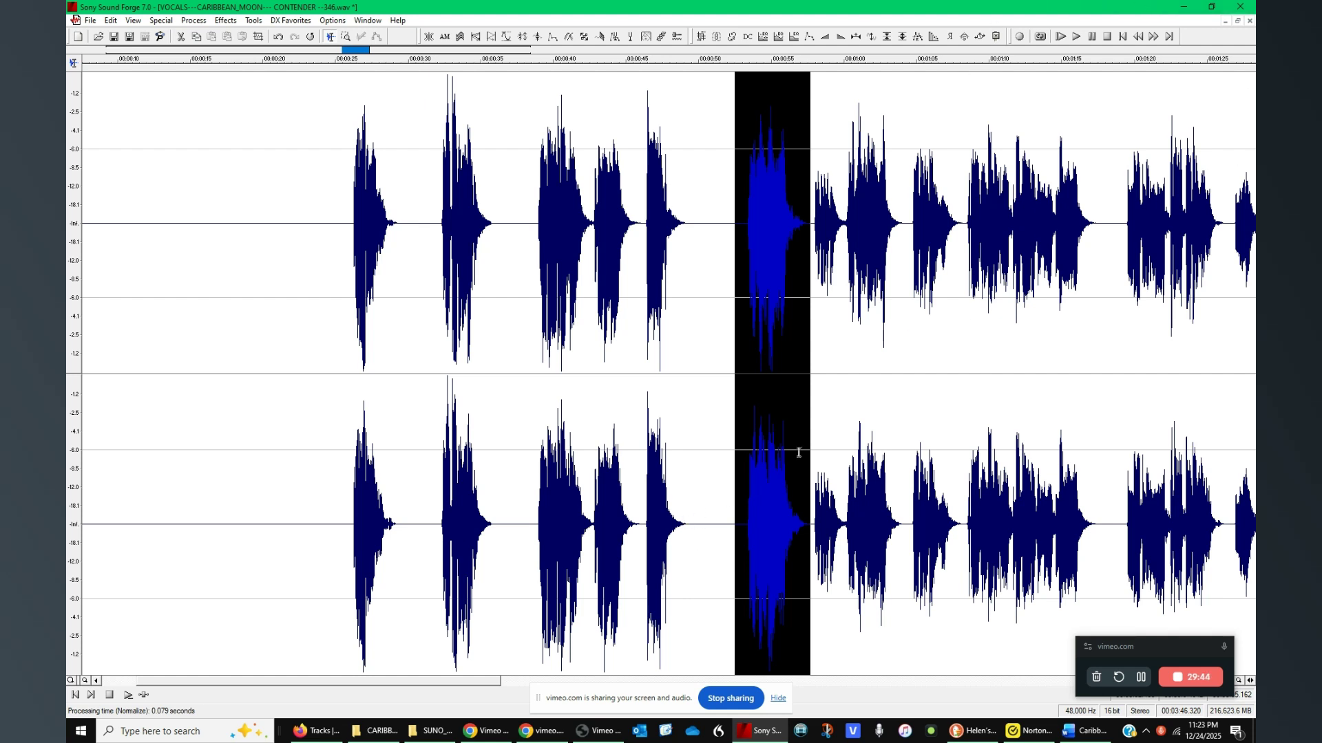
Normalize the quiet vocal phrase from about 0:57.8 to 1:00.1 to a 0 dB peak level.
left_click(825, 310)
scroll(819, 308, "up", 2)
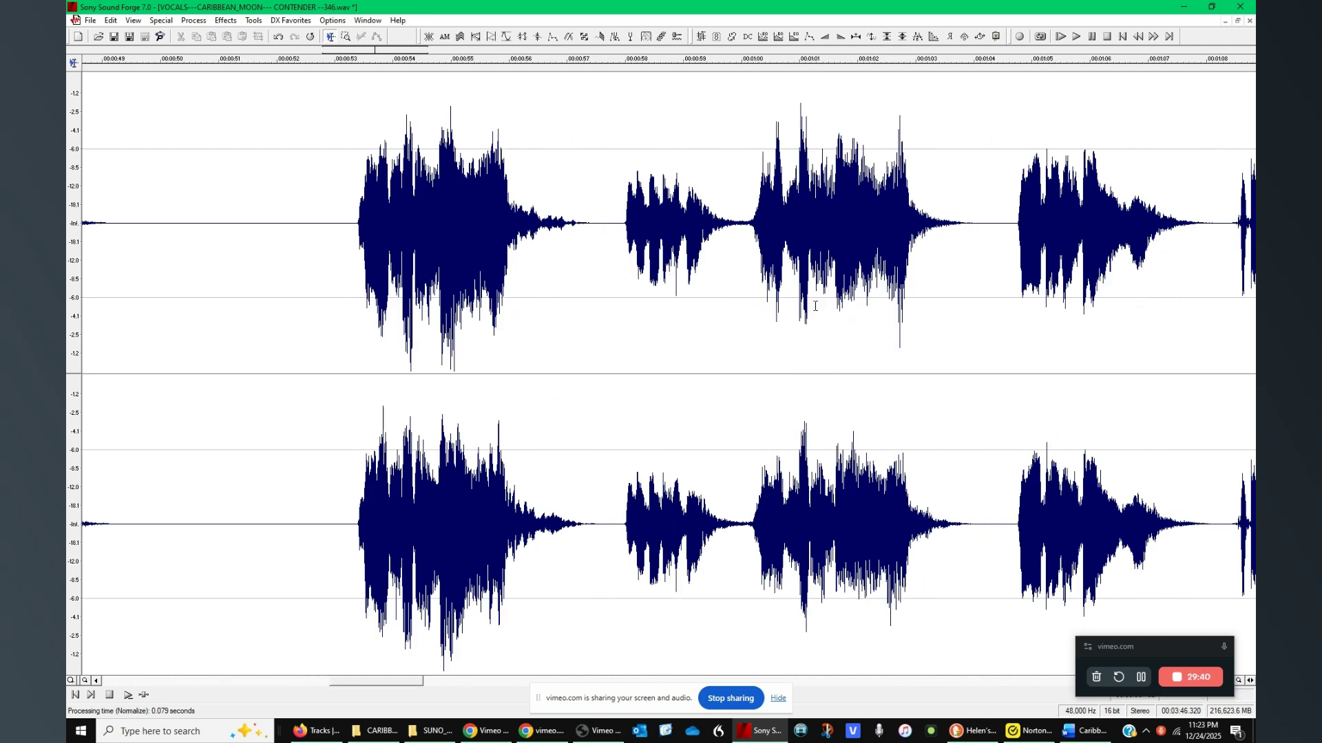
left_click(669, 269)
left_click_drag(613, 270, 750, 269)
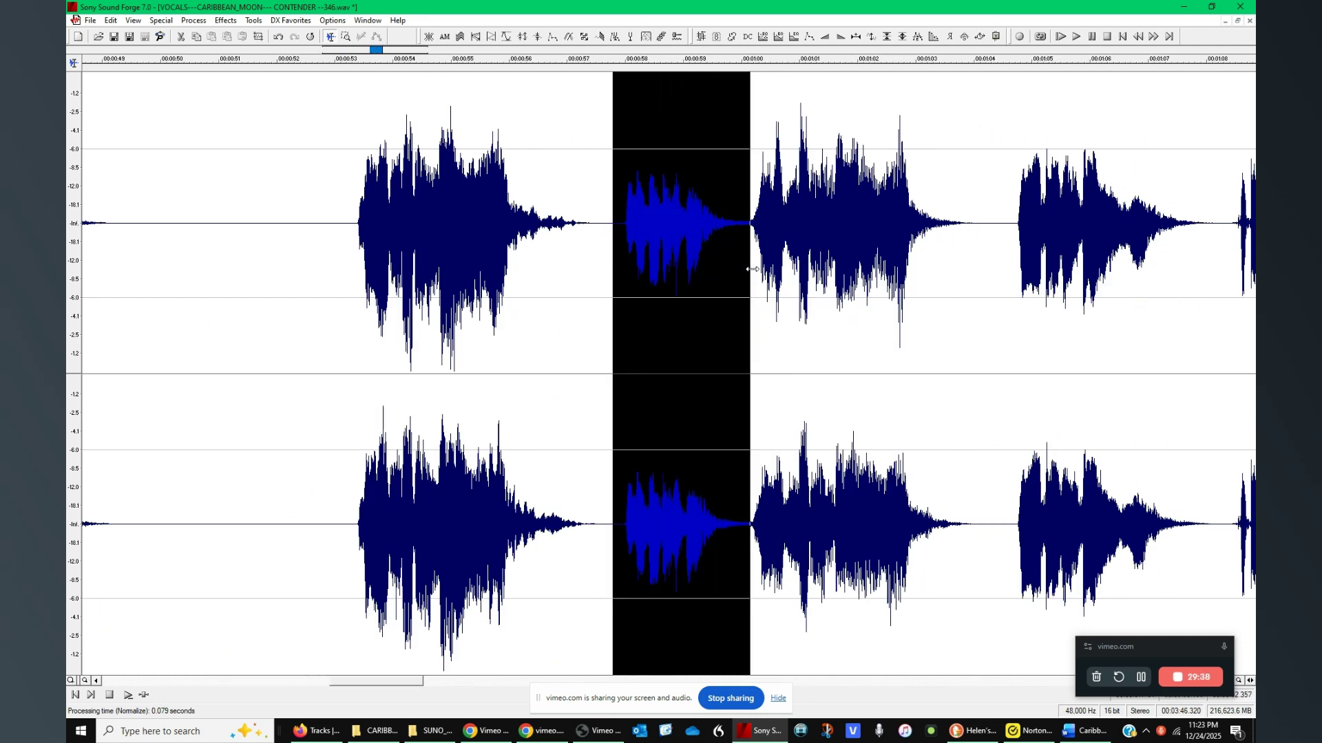
left_click(901, 42)
left_click(795, 188)
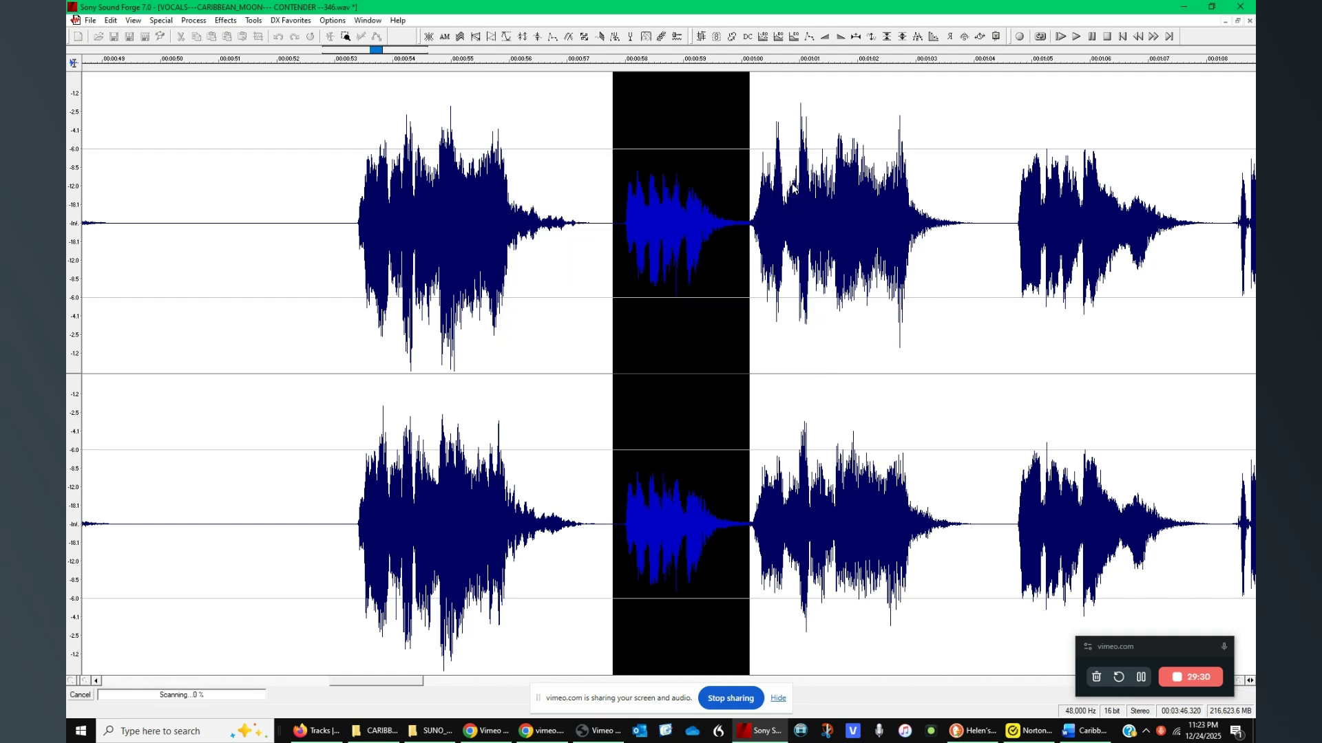
Play back the vocal from about 0:53 and again from the start of the newly normalized phrase.
left_click(397, 323)
key("space")
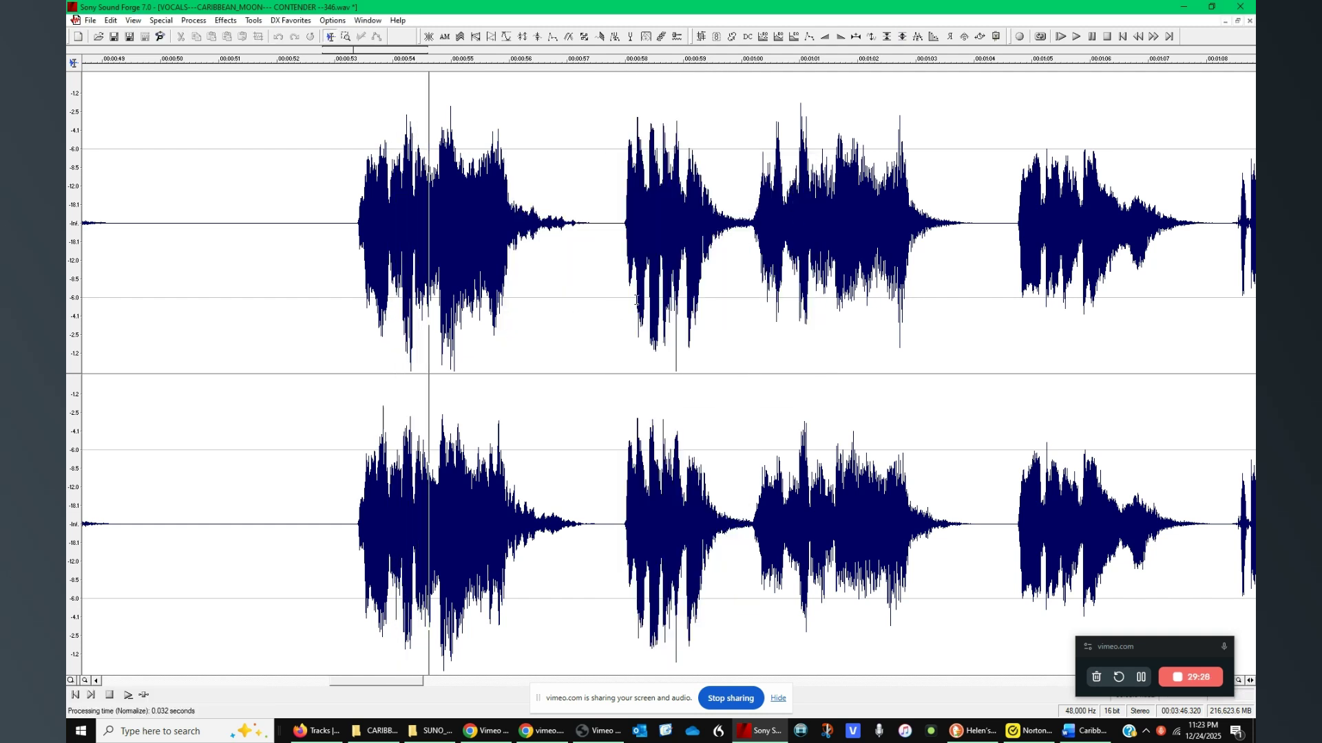
left_click(623, 300)
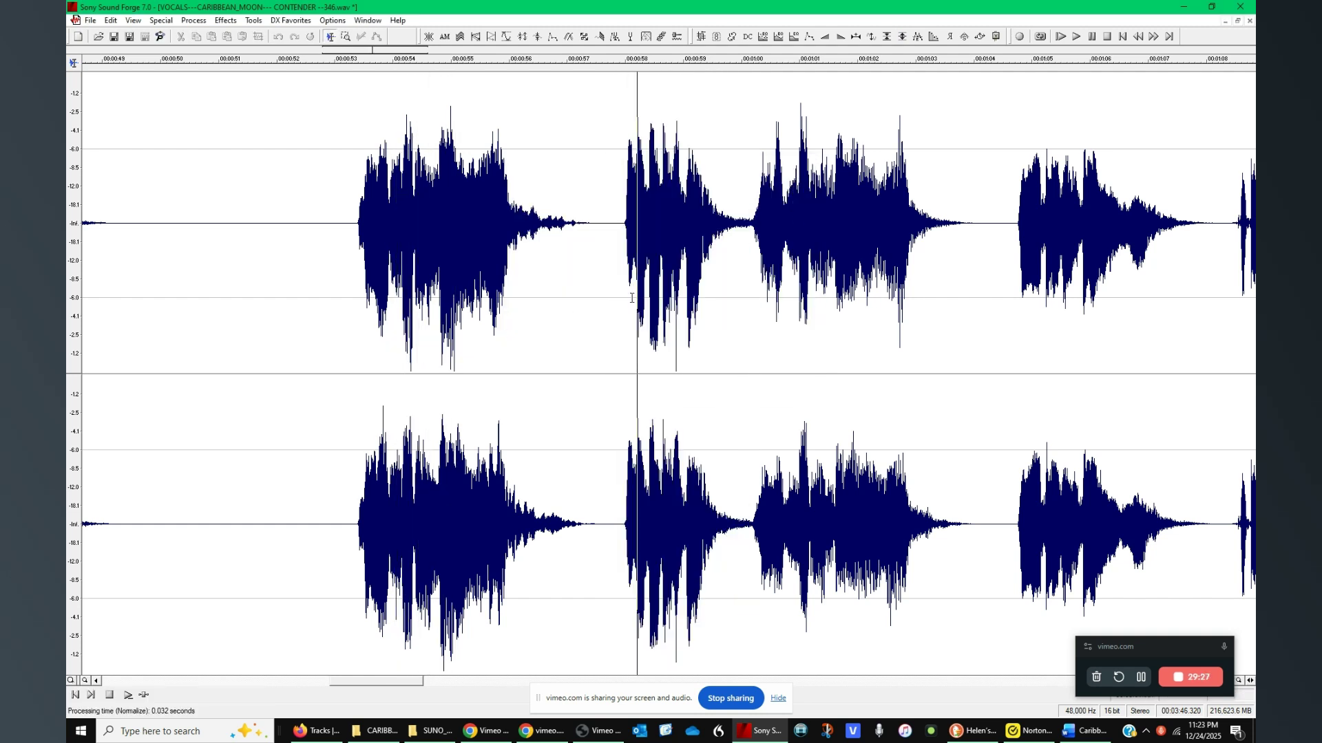
Normalize the next vocal phrase, from 1:00.149 to 1:03.370, to a 0 dB peak level.
left_click(751, 260)
left_click_drag(750, 260, 937, 260)
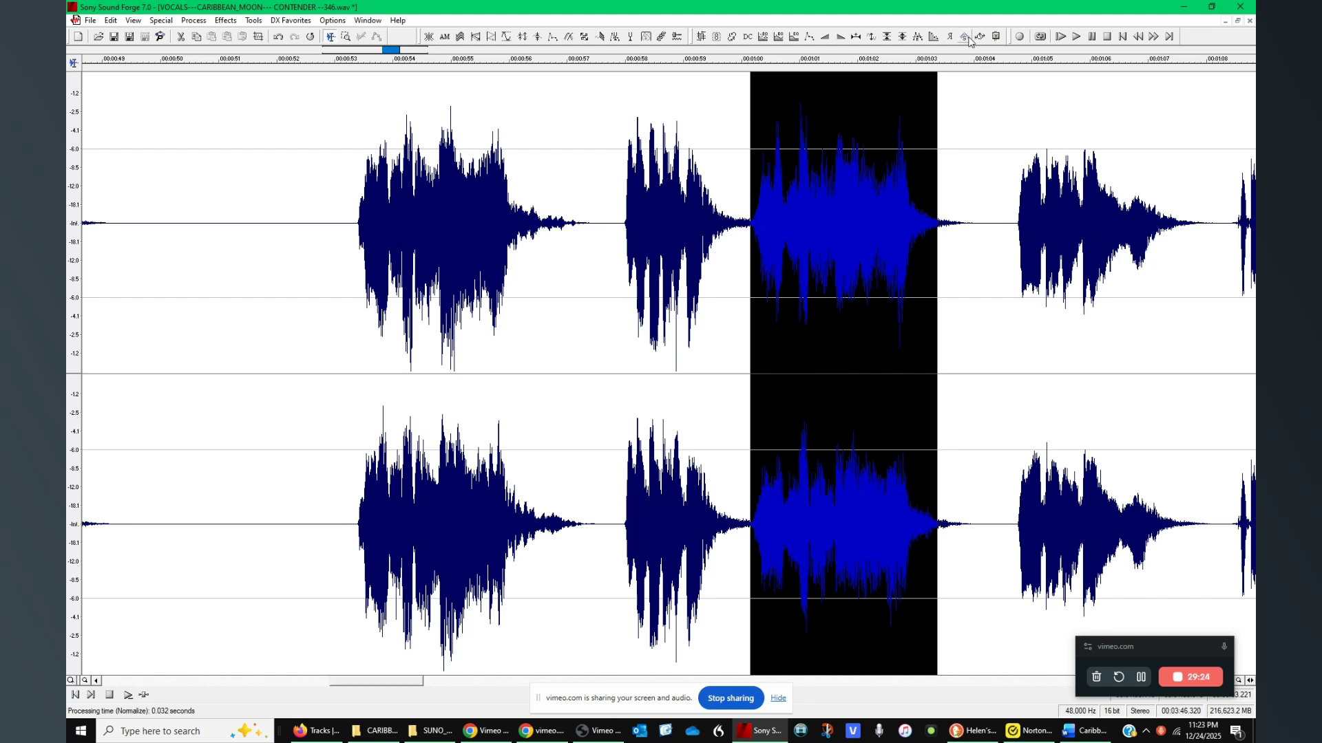
left_click(902, 39)
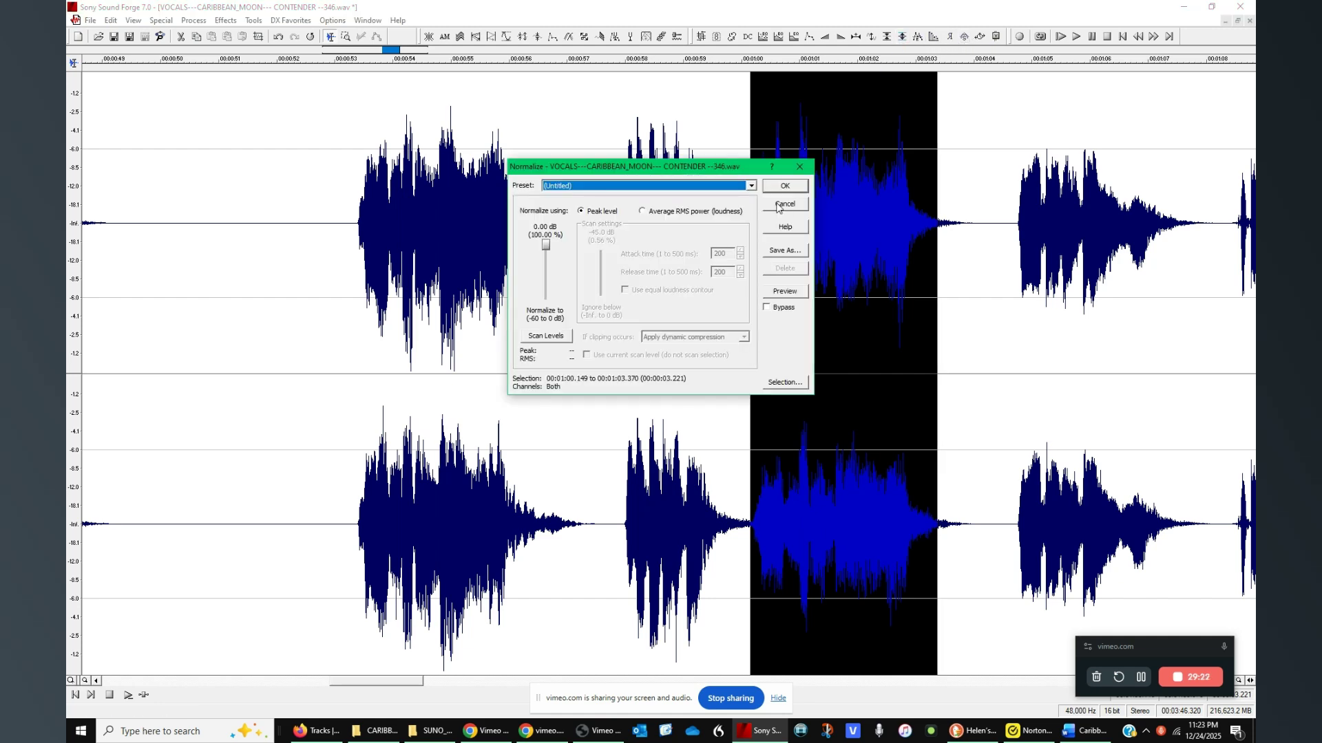
left_click(782, 189)
Normalize the vocal phrase from 1:04.437 to 1:08.330 to a 0 dB peak level.
left_click(995, 285)
left_click_drag(999, 273, 1023, 316)
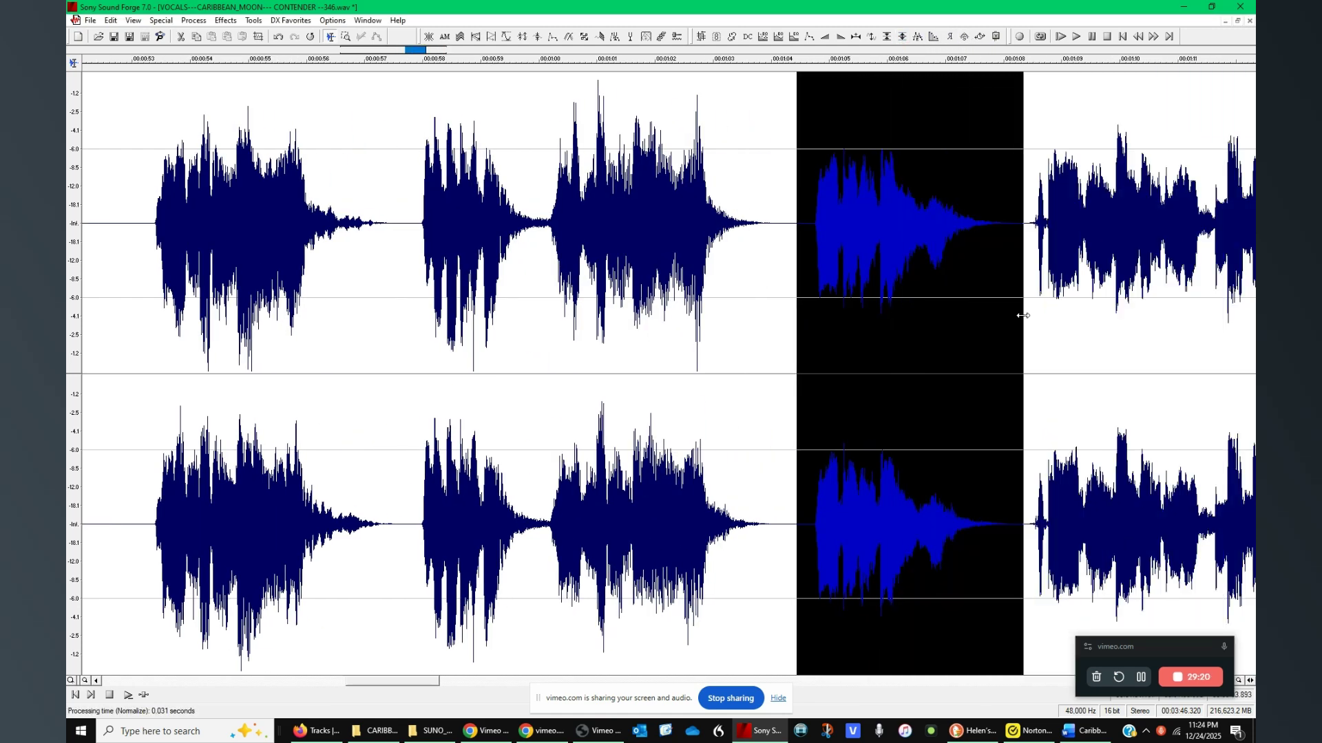
left_click(902, 38)
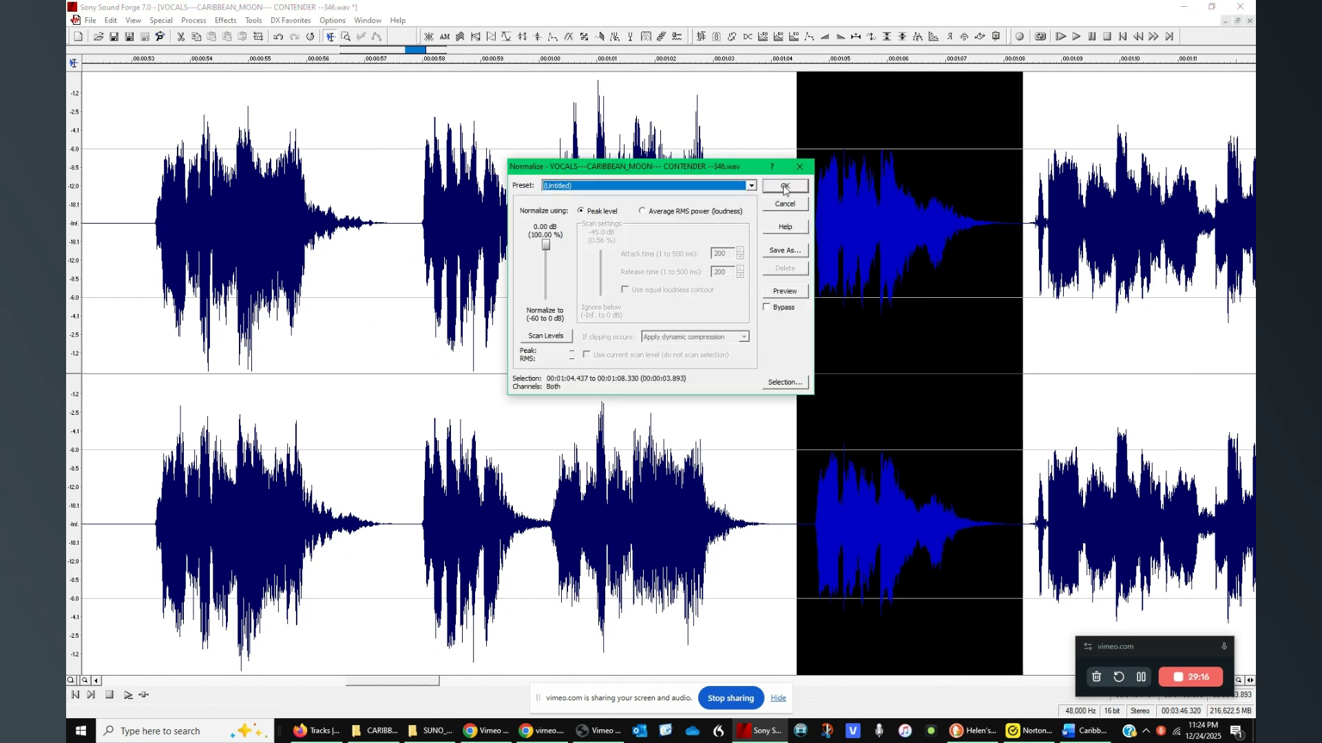
left_click(784, 189)
Normalize the group of vocal phrases from 1:08.416 to 1:17.994 to a 0 dB peak level.
left_click(989, 308)
left_click(1001, 296)
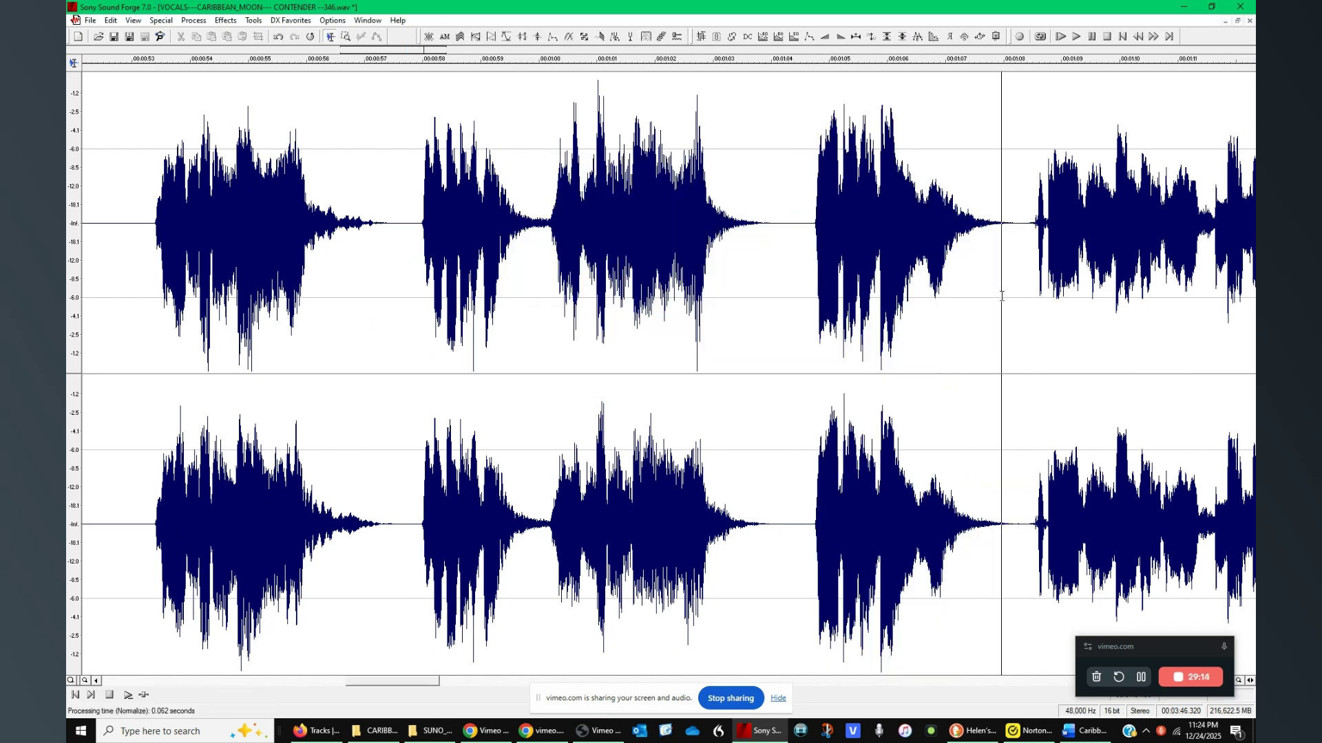
left_click_drag(1027, 289, 947, 283)
scroll(1031, 289, "down", 1)
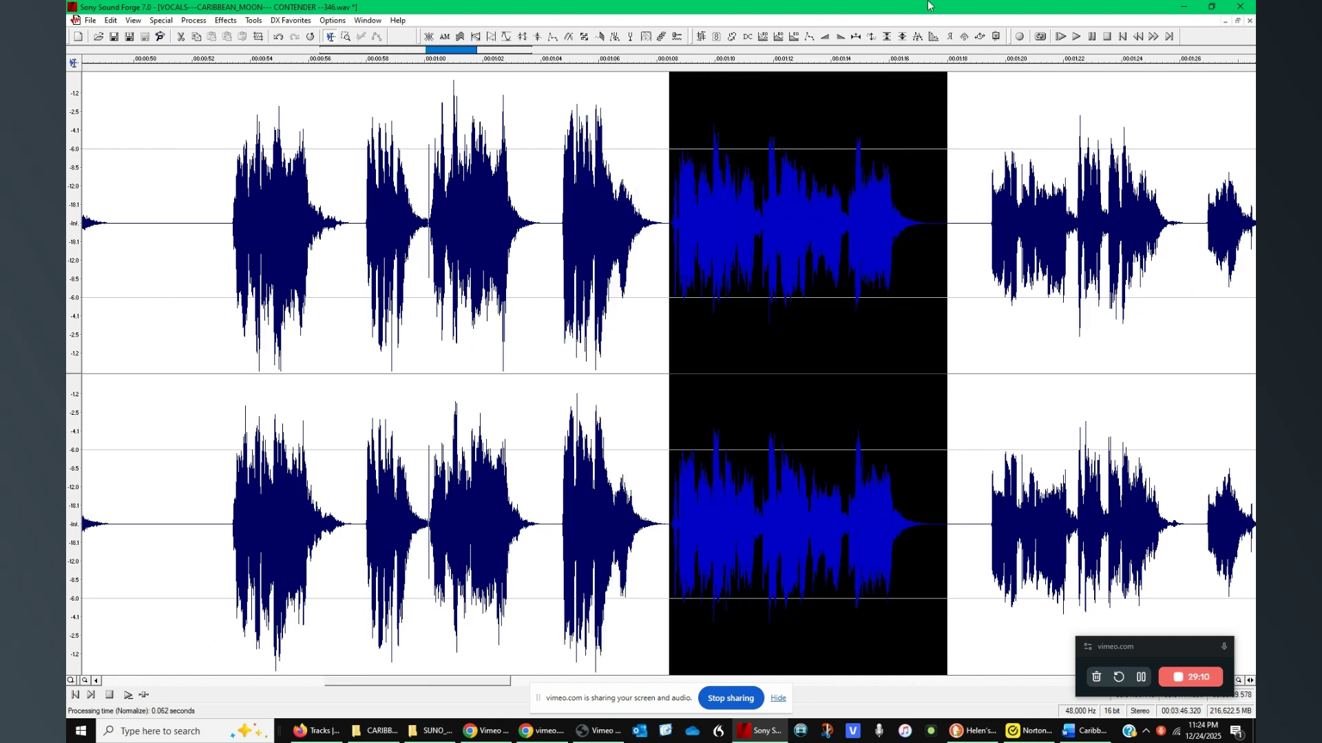
left_click(903, 37)
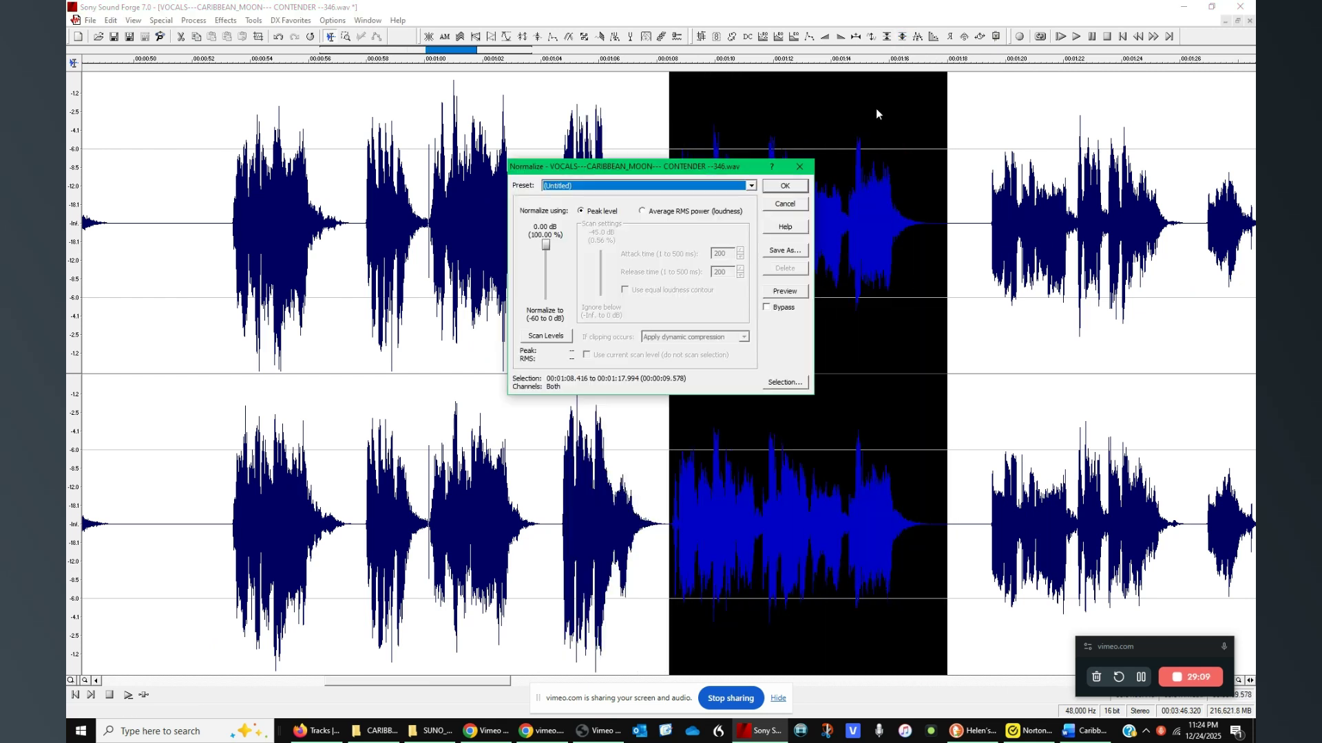
left_click(793, 191)
Repeat the normalize on the second half of that group, from about 1:12.2 to 1:17.1.
left_click(864, 399)
scroll(864, 396, "up", 1)
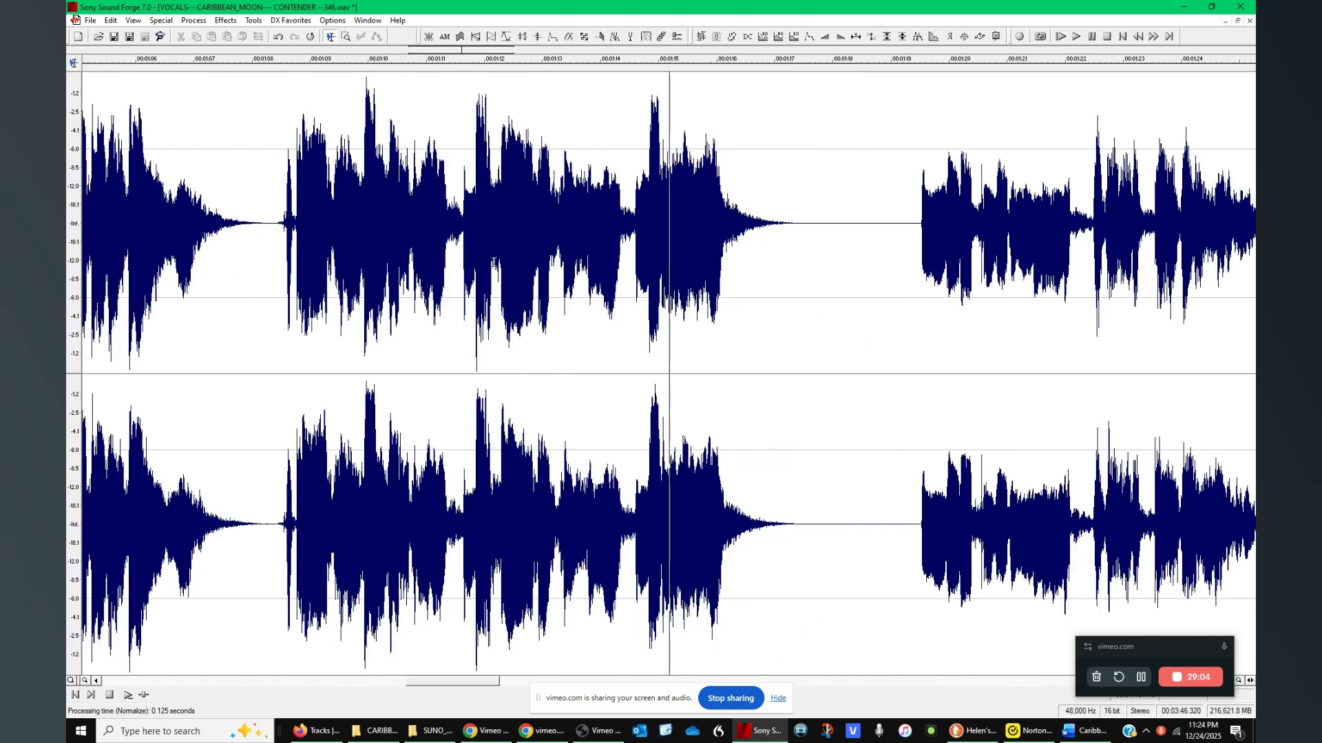
left_click_drag(495, 262, 782, 272)
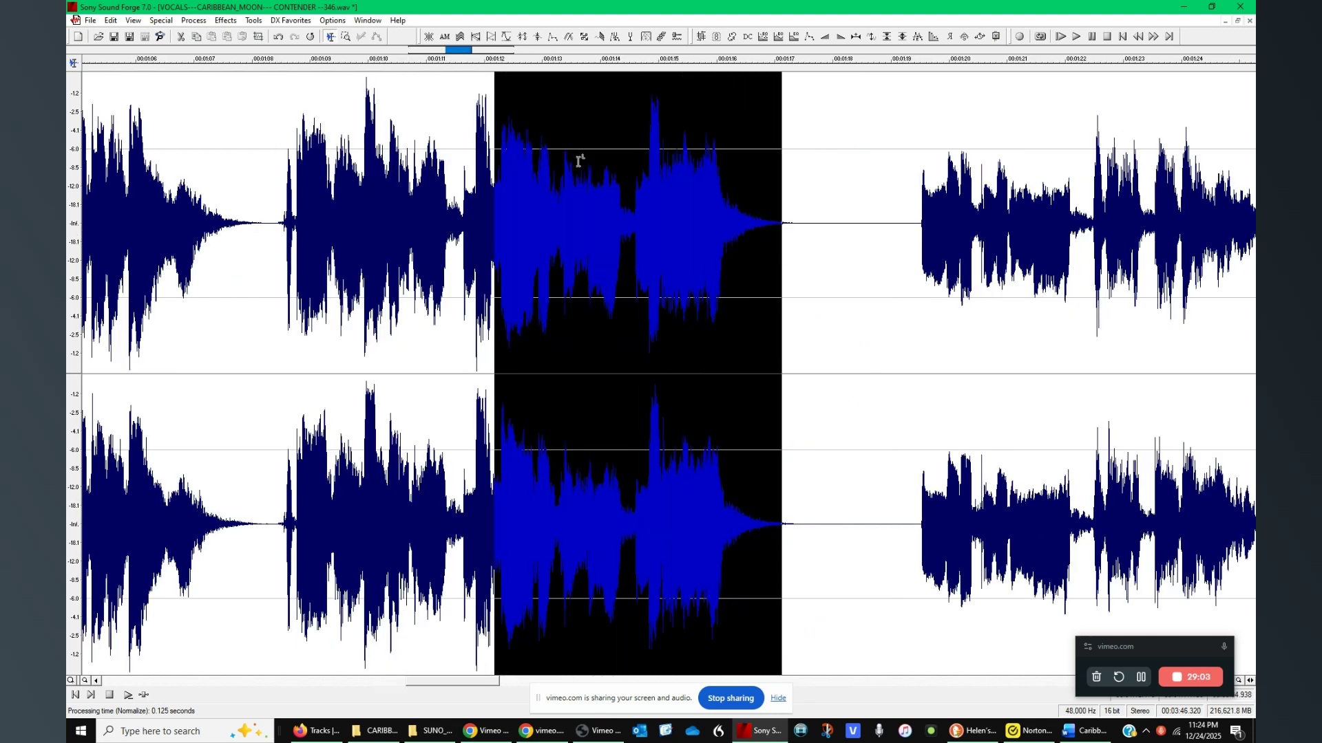
left_click(310, 37)
left_click(850, 303)
Normalize the vocal phrases from about 1:19 to 1:29 in both channels.
left_click(893, 282)
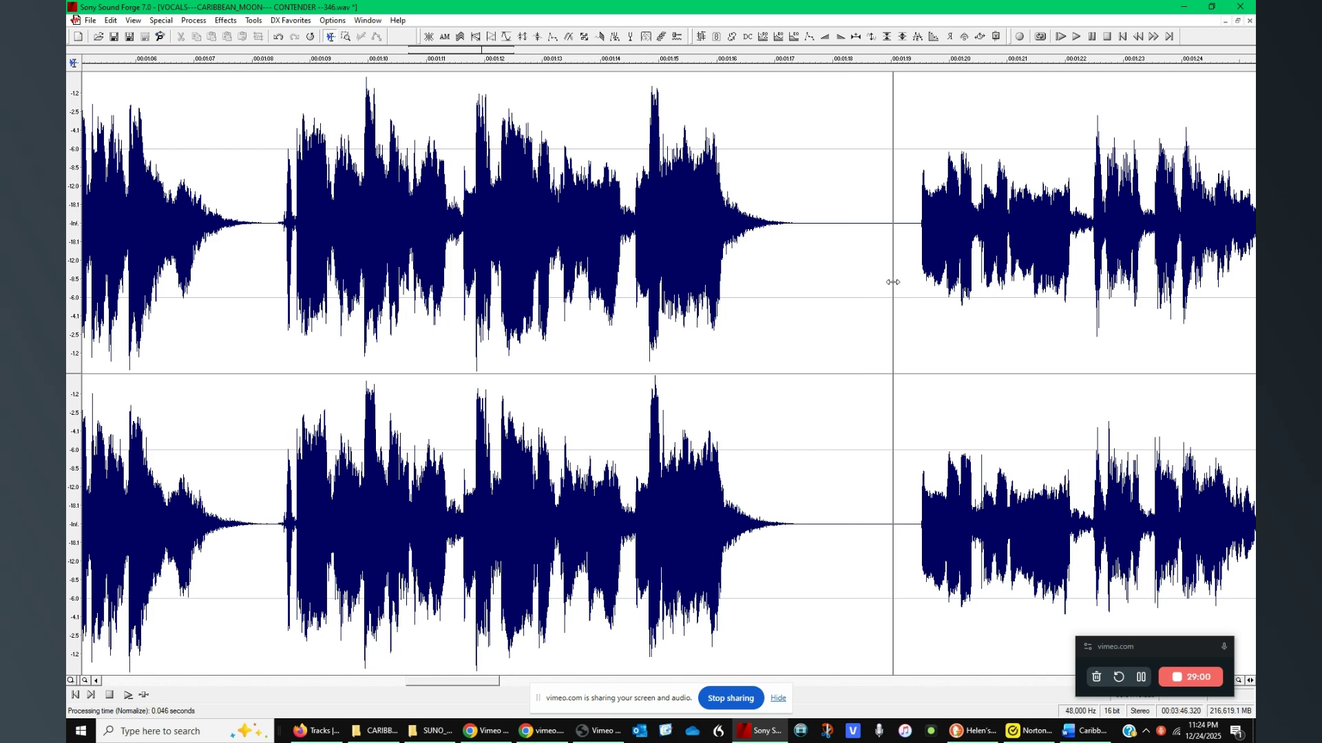
scroll(893, 282, "down", 1)
left_click_drag(893, 282, 965, 287)
left_click(903, 37)
left_click(803, 184)
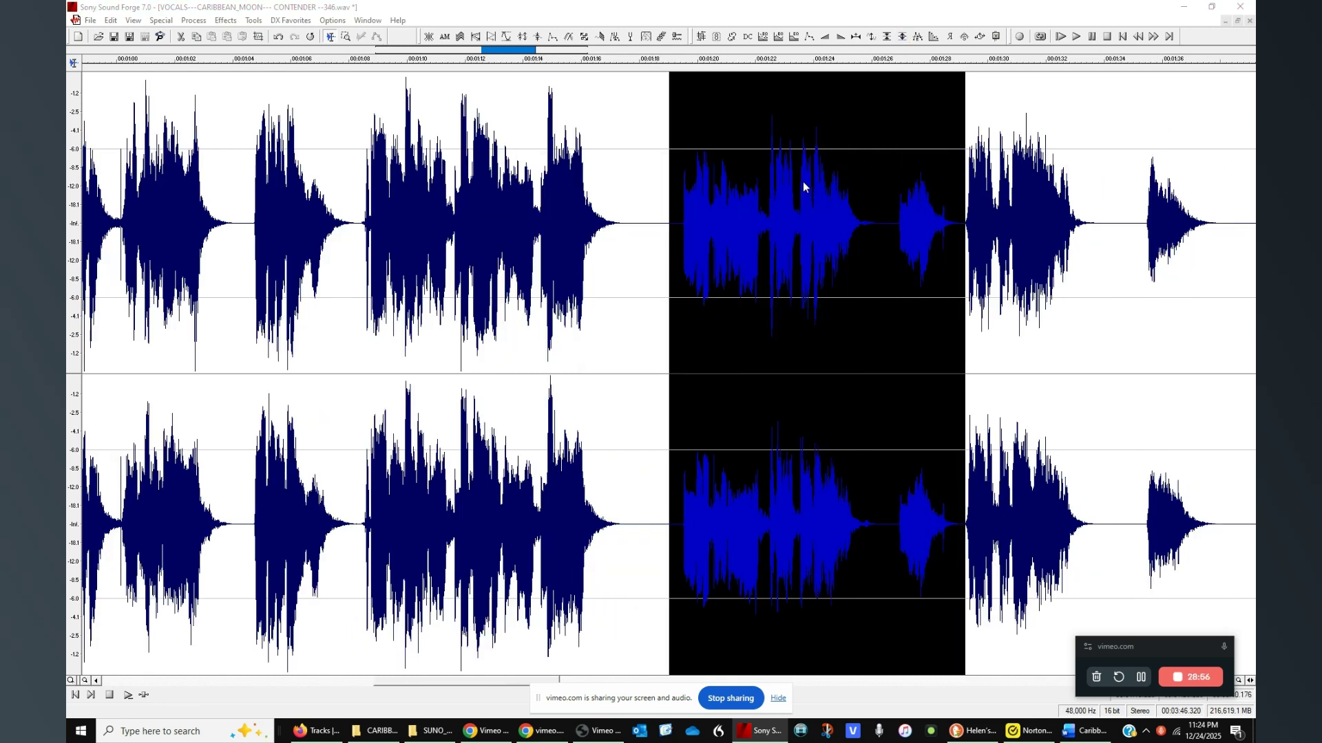
left_click(805, 362)
left_click(662, 296)
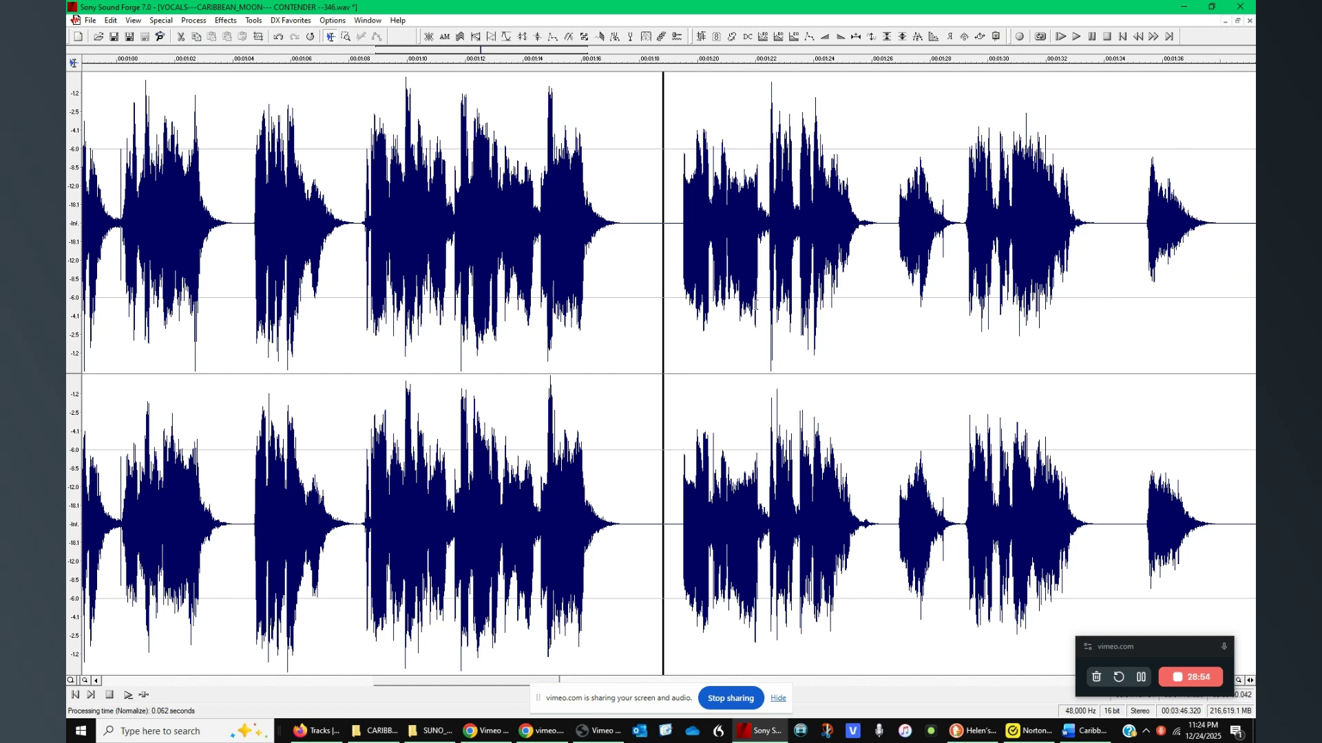
Apply a Graphic Fade to the left channel's peak at 1:22.453–1:22.642, dipping to about 75% mid-selection and keeping both ends at 100%.
left_click(771, 300)
scroll(770, 301, "up", 3)
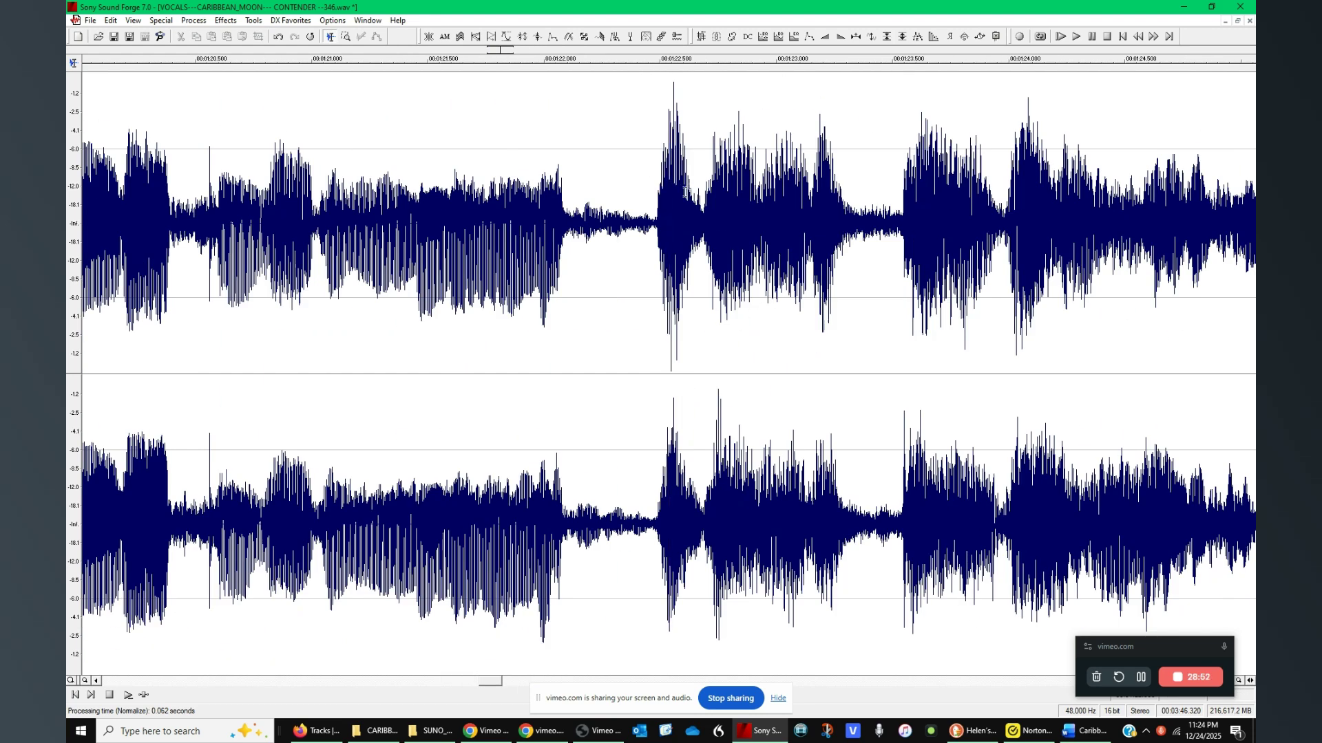
left_click_drag(694, 193, 650, 198)
left_click(809, 36)
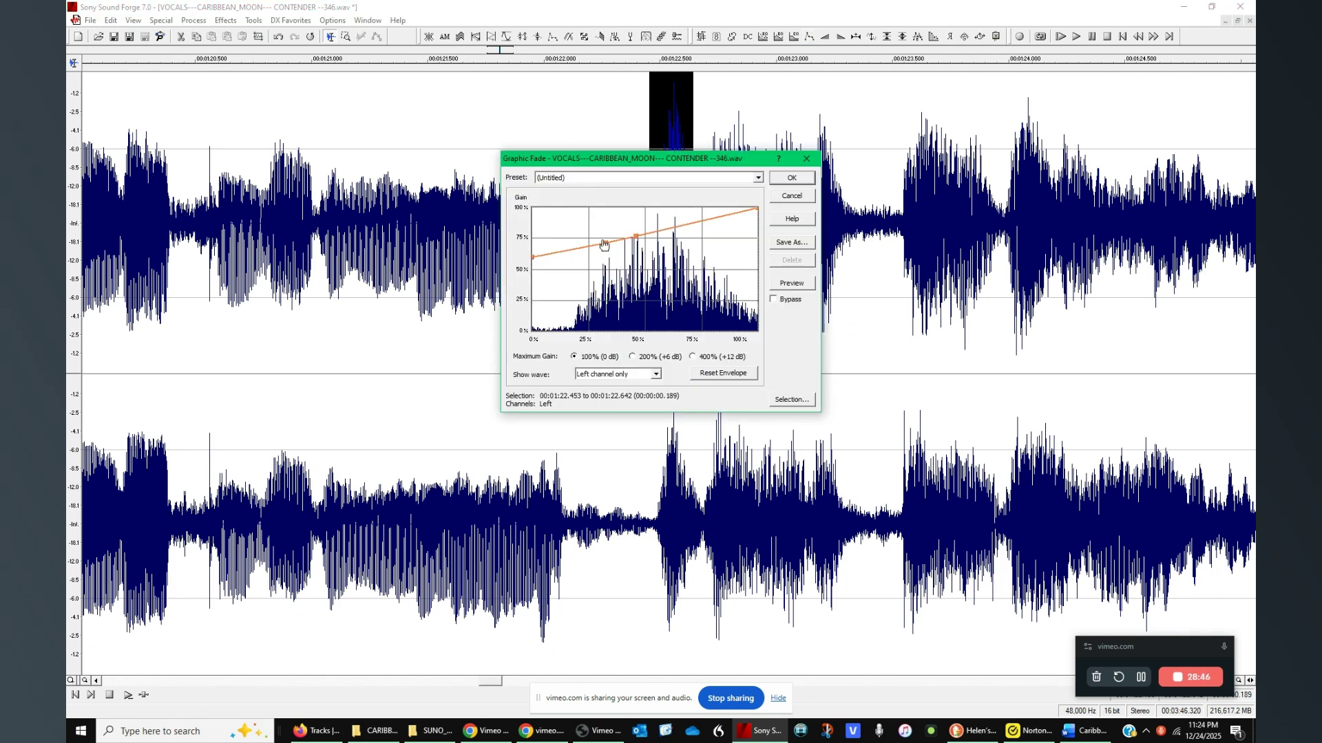
left_click_drag(604, 244, 583, 221)
left_click_drag(534, 263, 533, 208)
left_click(792, 181)
Play back the vocal from about 1:21 through the section with the reduced peak.
left_click(308, 351)
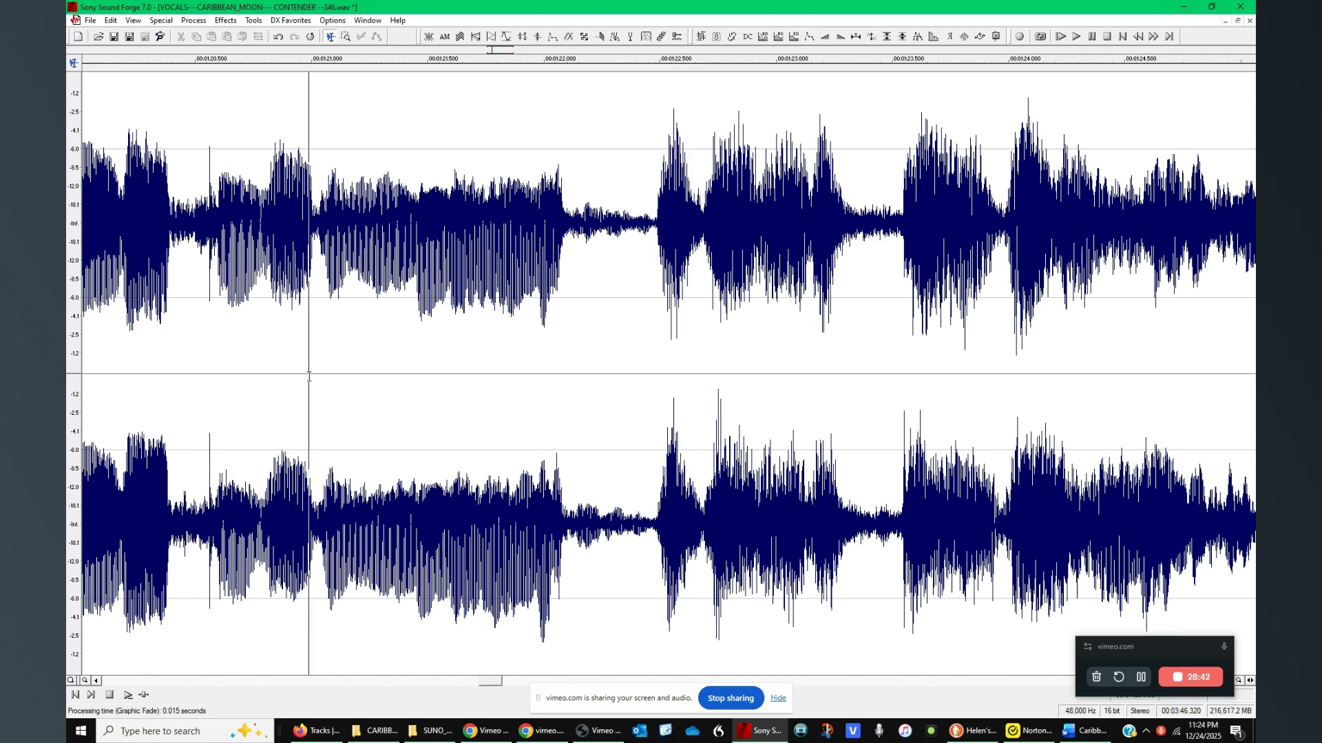
key("space")
scroll(654, 397, "down", 2)
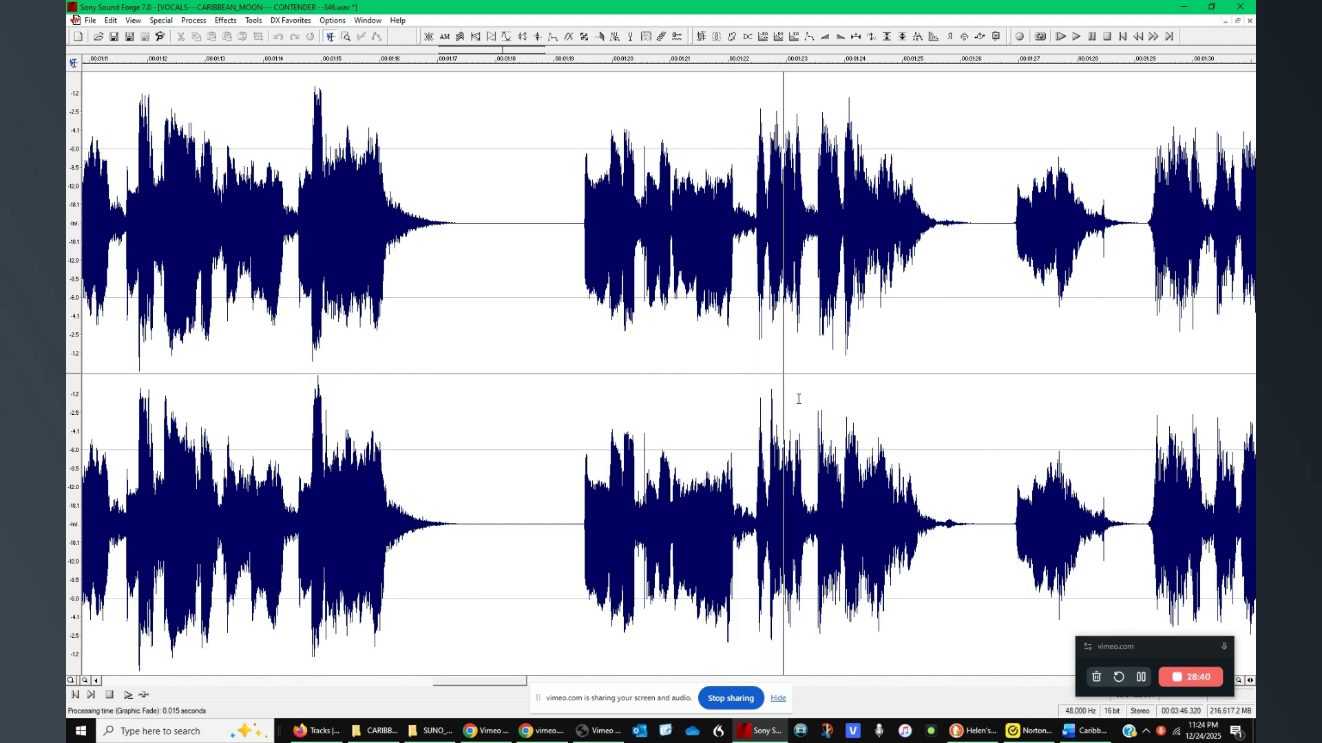
scroll(795, 398, "down", 1)
key("space")
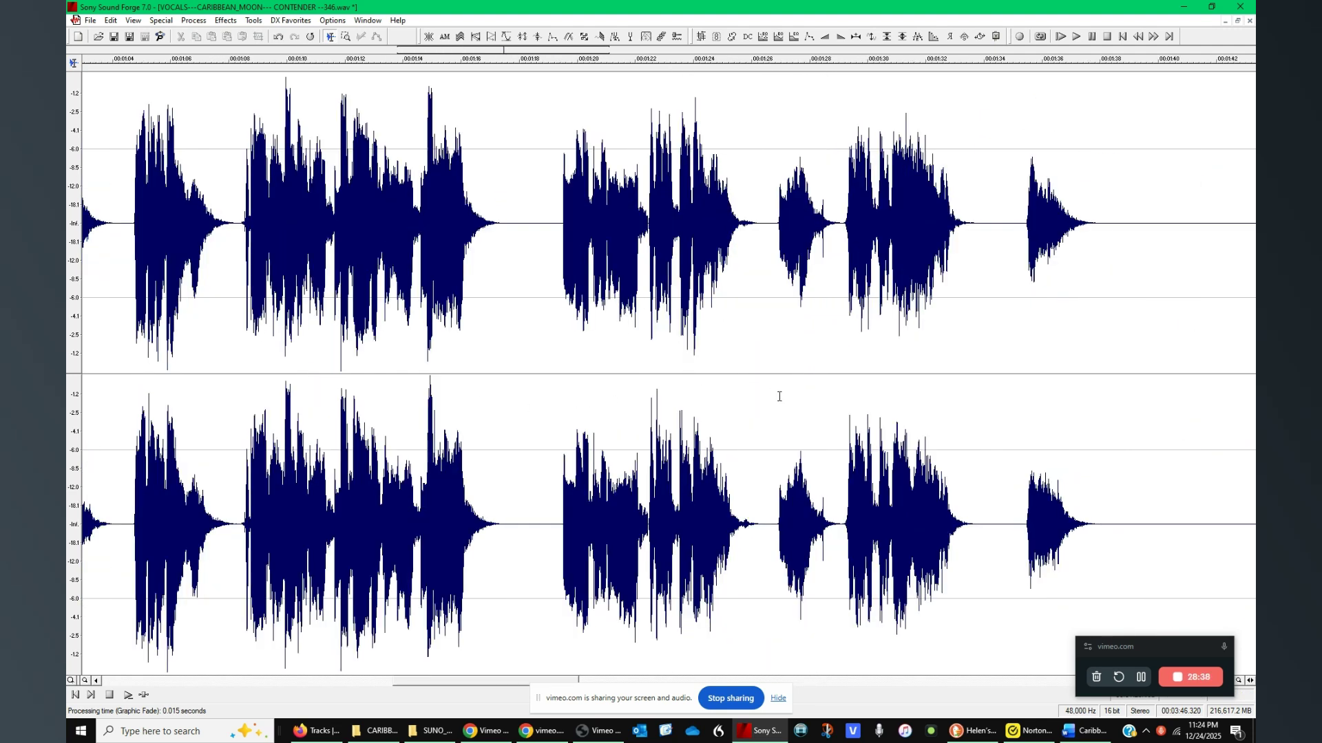
Normalize the short vocal phrase from 1:26.186 to 1:29.152 to a 0 dB peak level.
left_click_drag(756, 320, 842, 322)
left_click(887, 36)
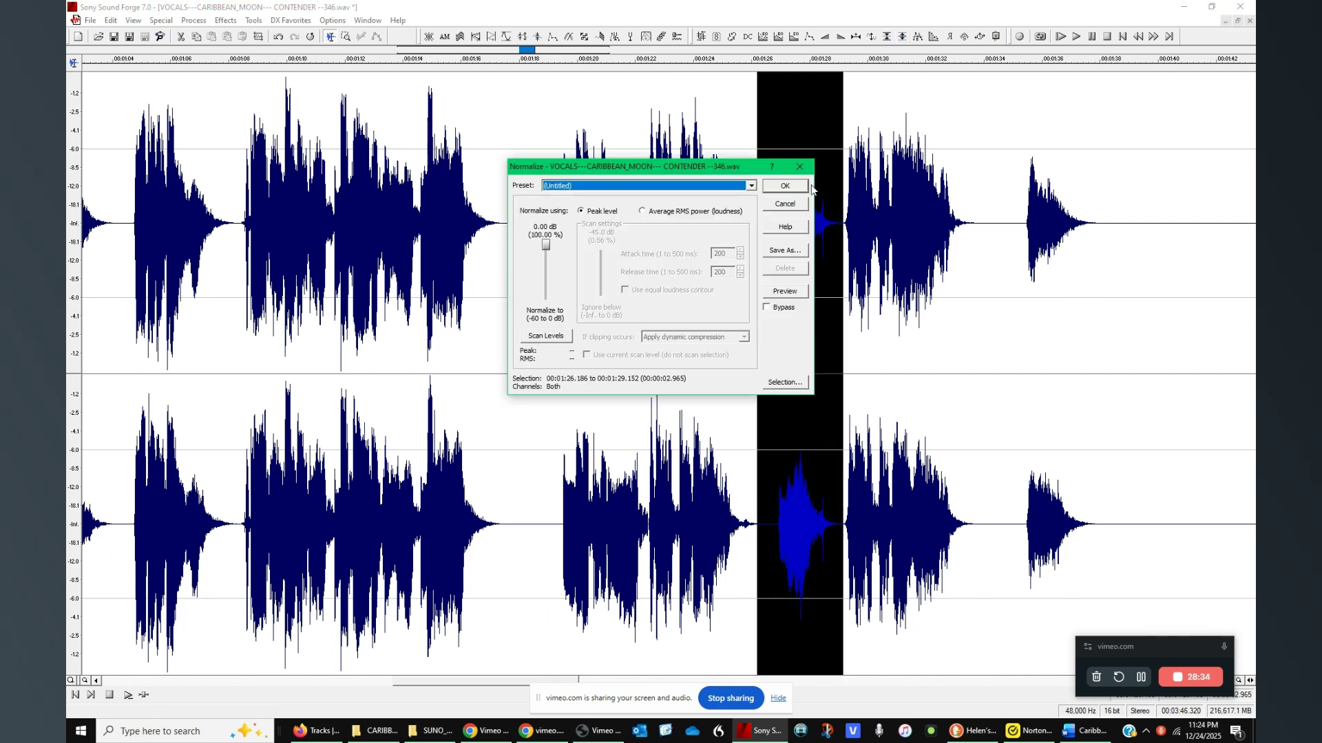
left_click(799, 186)
left_click(954, 275)
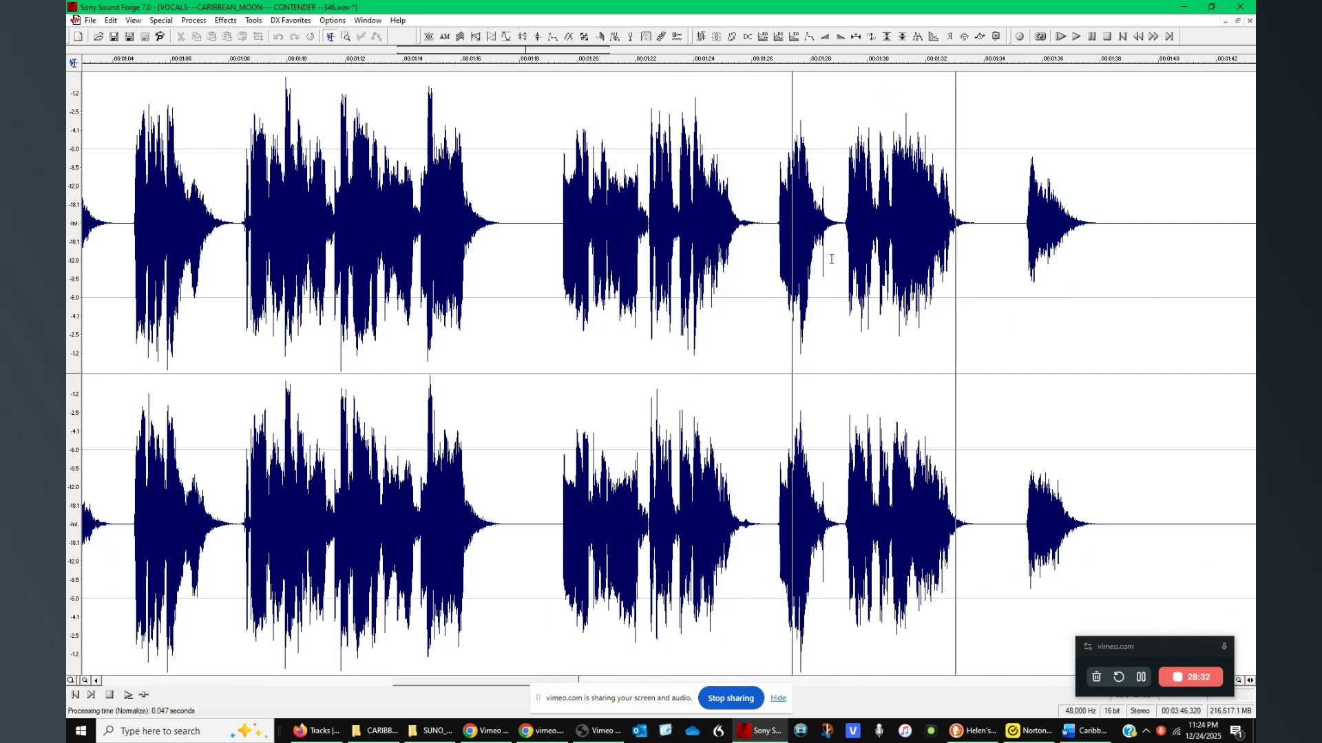
Repeat the normalize on the two phrases from about 1:29 to 1:39.5, and again on the second one alone.
left_click_drag(841, 276, 1143, 248)
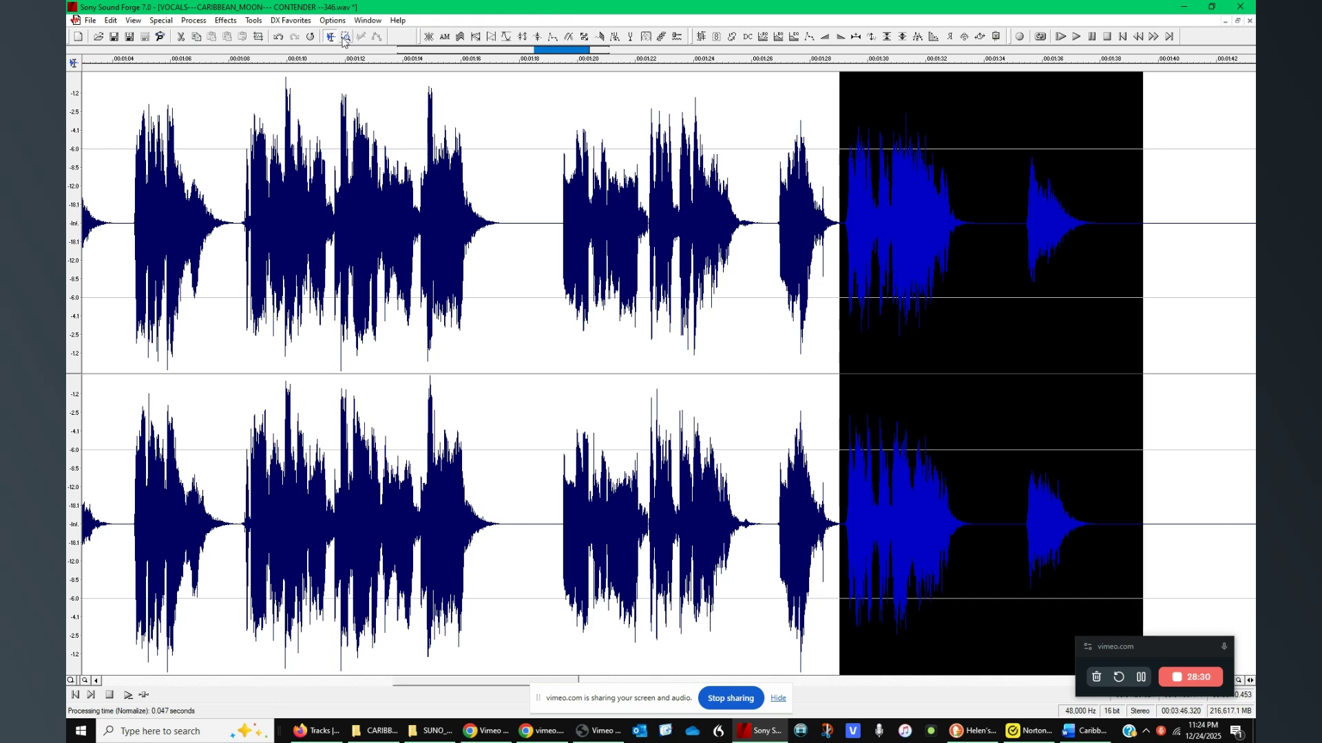
left_click(309, 36)
left_click_drag(1002, 275, 1107, 276)
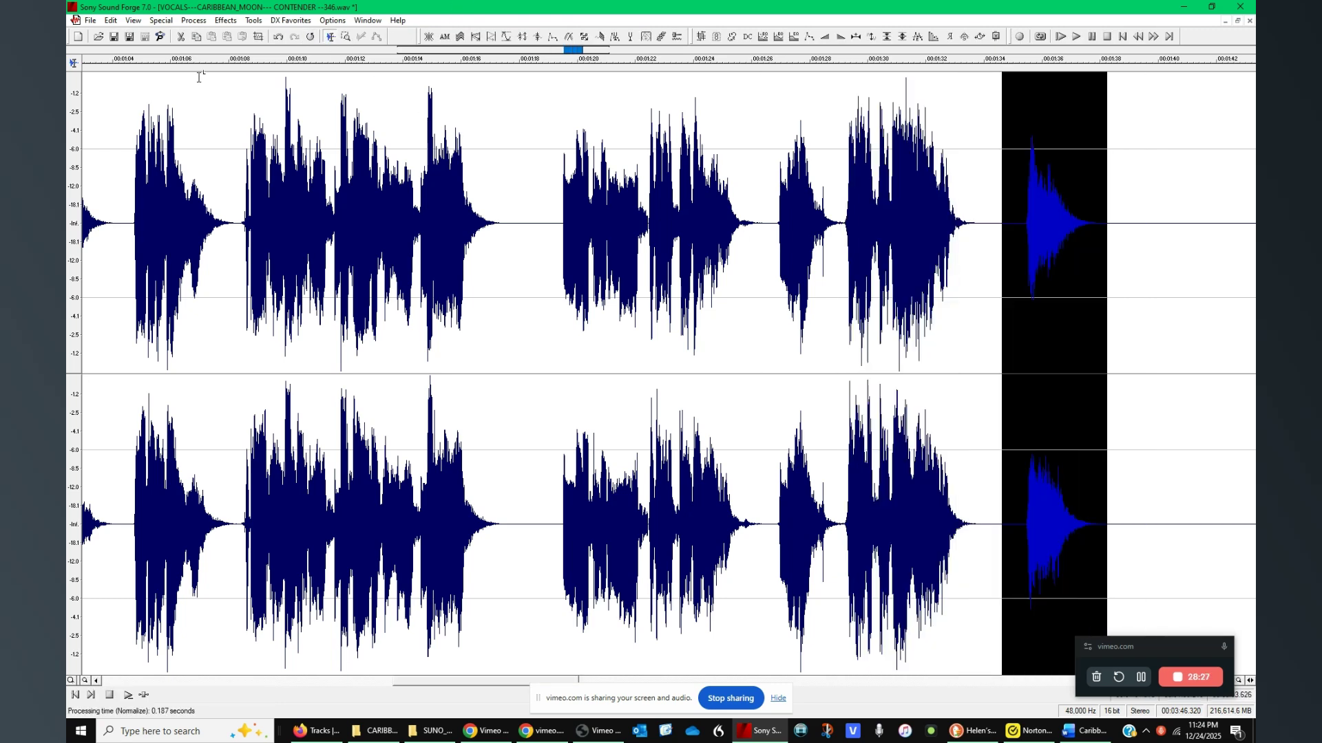
left_click(310, 36)
left_click(812, 347)
Repeat the normalize on the two vocal phrases from about 1:54 to 2:13.
scroll(883, 319, "down", 1)
scroll(883, 319, "down", 3)
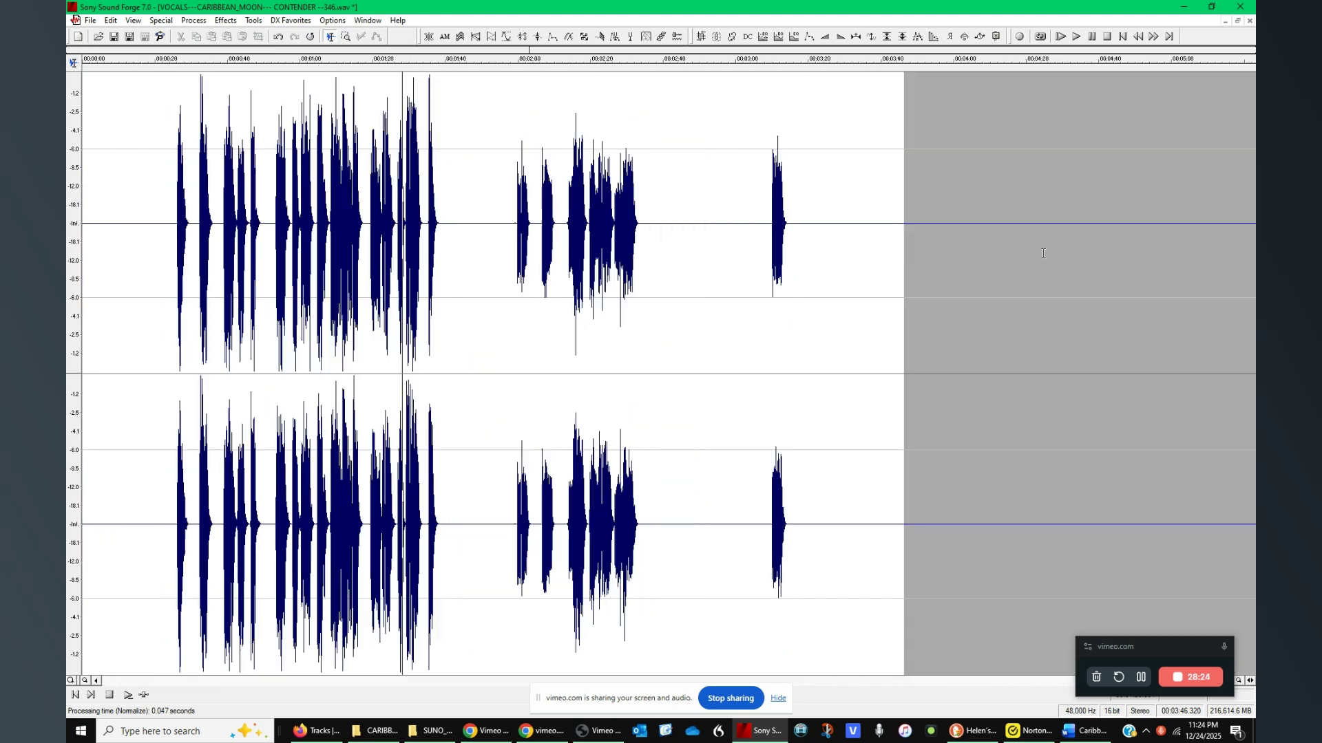
left_click_drag(567, 241, 496, 119)
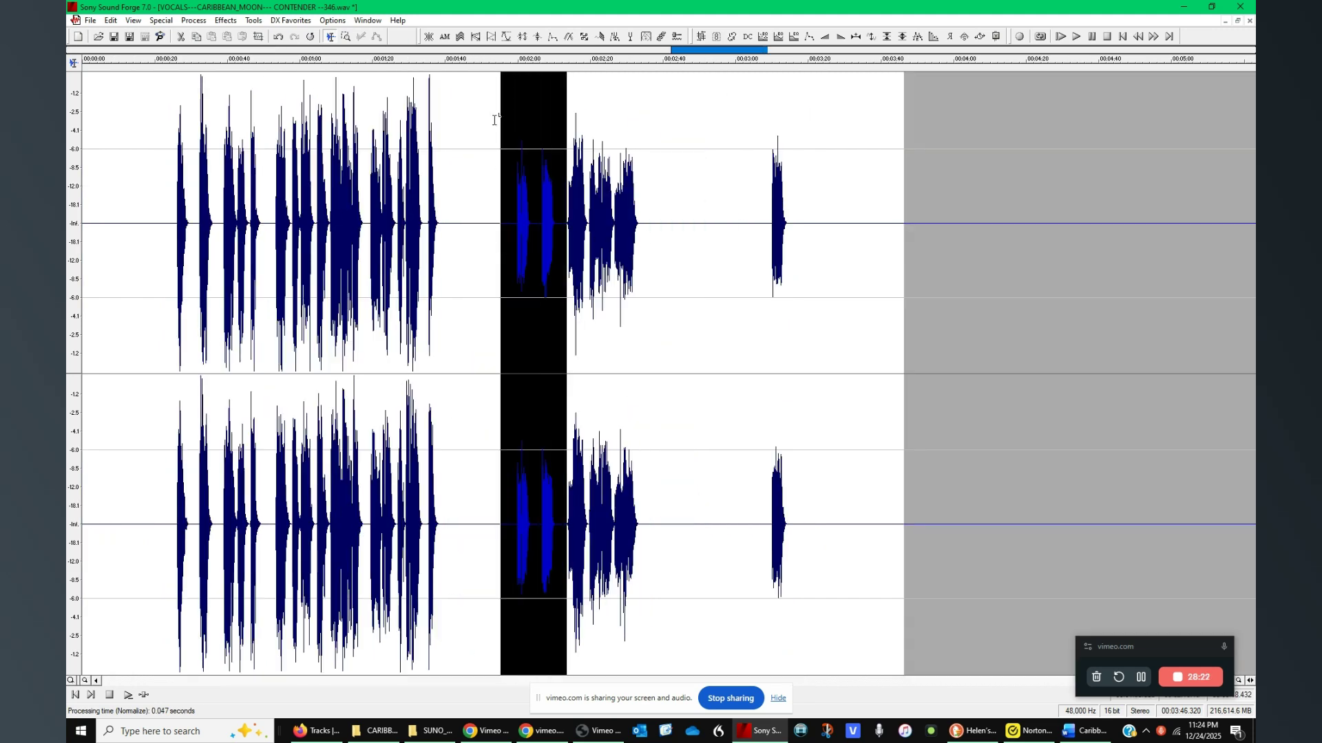
left_click(310, 36)
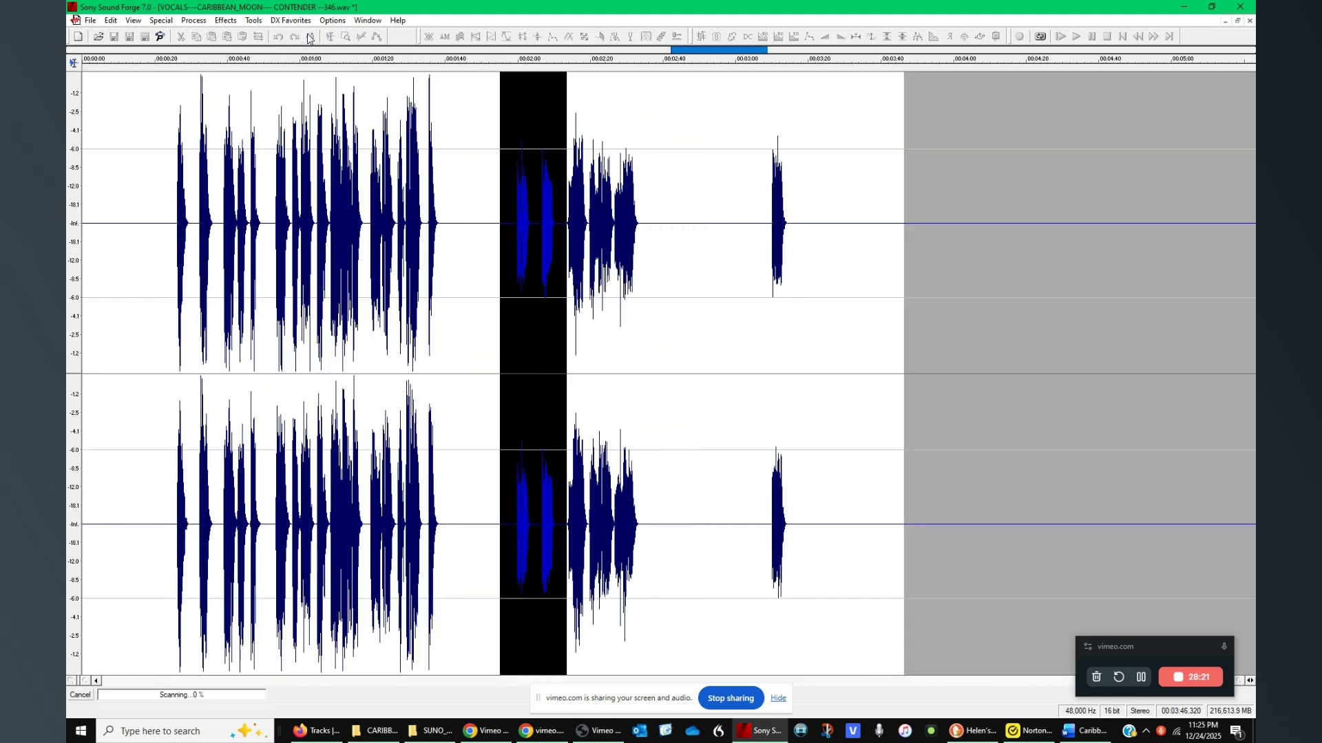
left_click(628, 286)
left_click(604, 286)
Apply a Graphic Fade to both channels from 2:15.621 to 2:16.378, dipping to about 75% mid-selection with both ends at 100%.
scroll(606, 283, "up", 5)
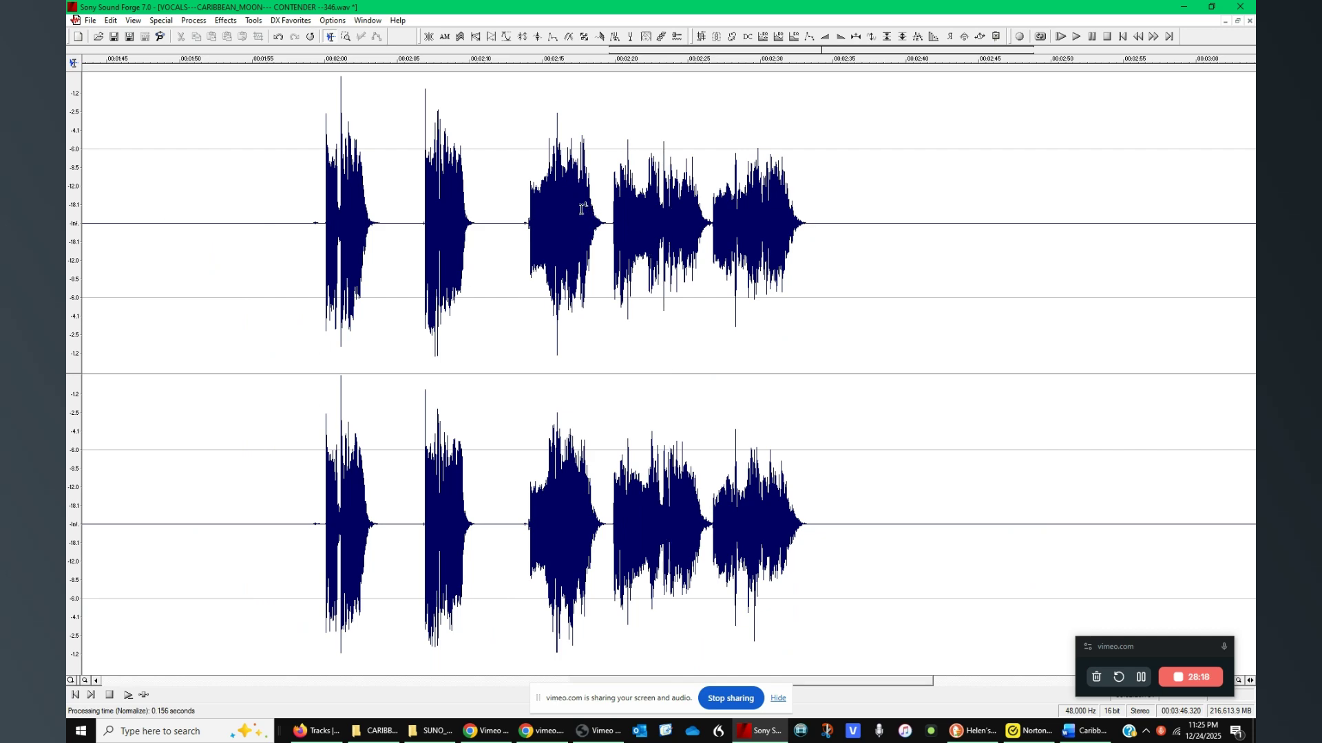
scroll(570, 230, "up", 3)
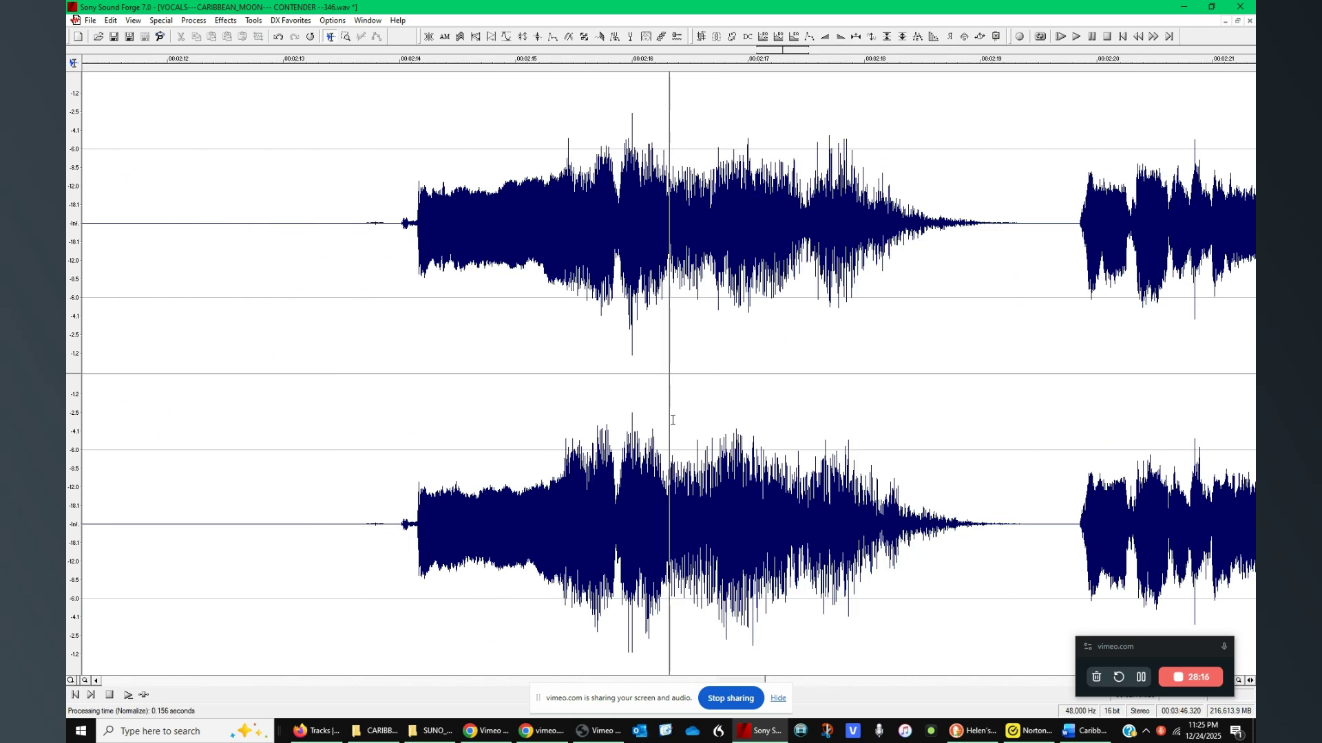
left_click_drag(675, 336, 587, 383)
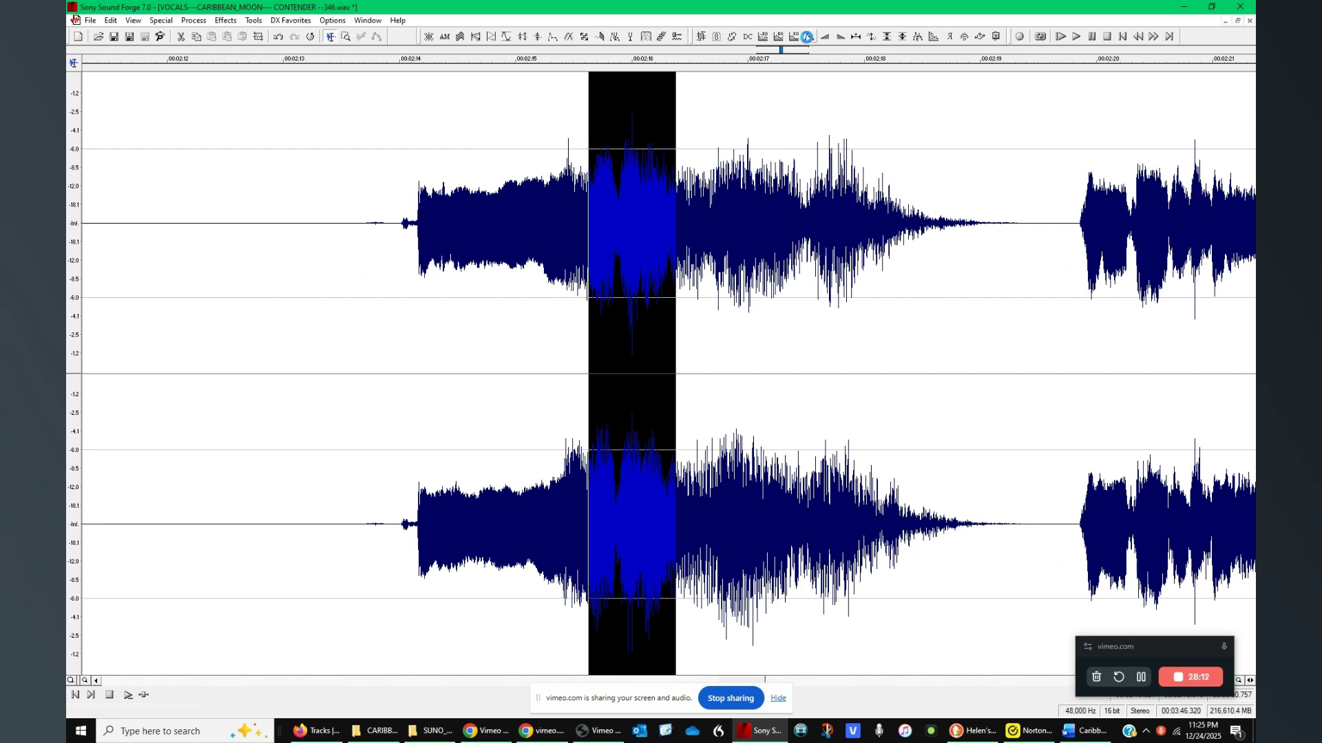
left_click(810, 37)
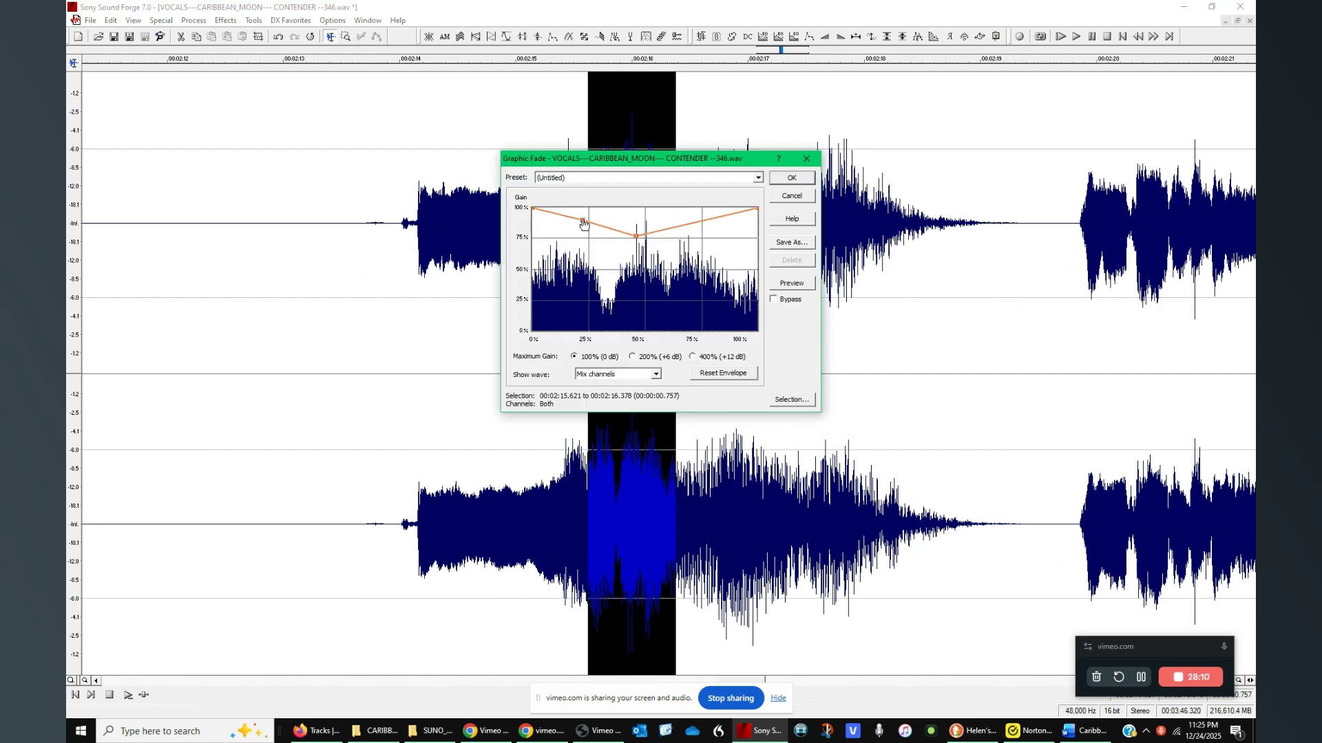
left_click_drag(581, 221, 580, 223)
left_click(786, 178)
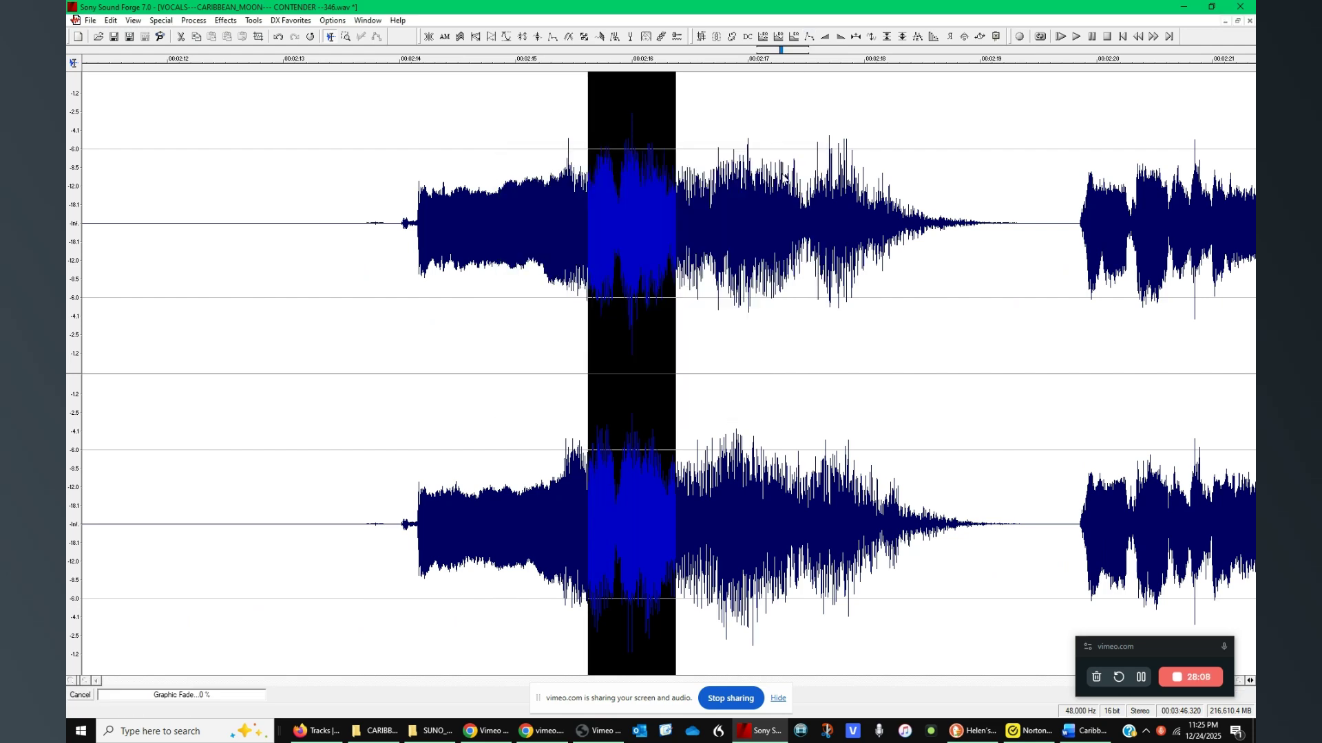
left_click(734, 324)
scroll(734, 323, "down", 2)
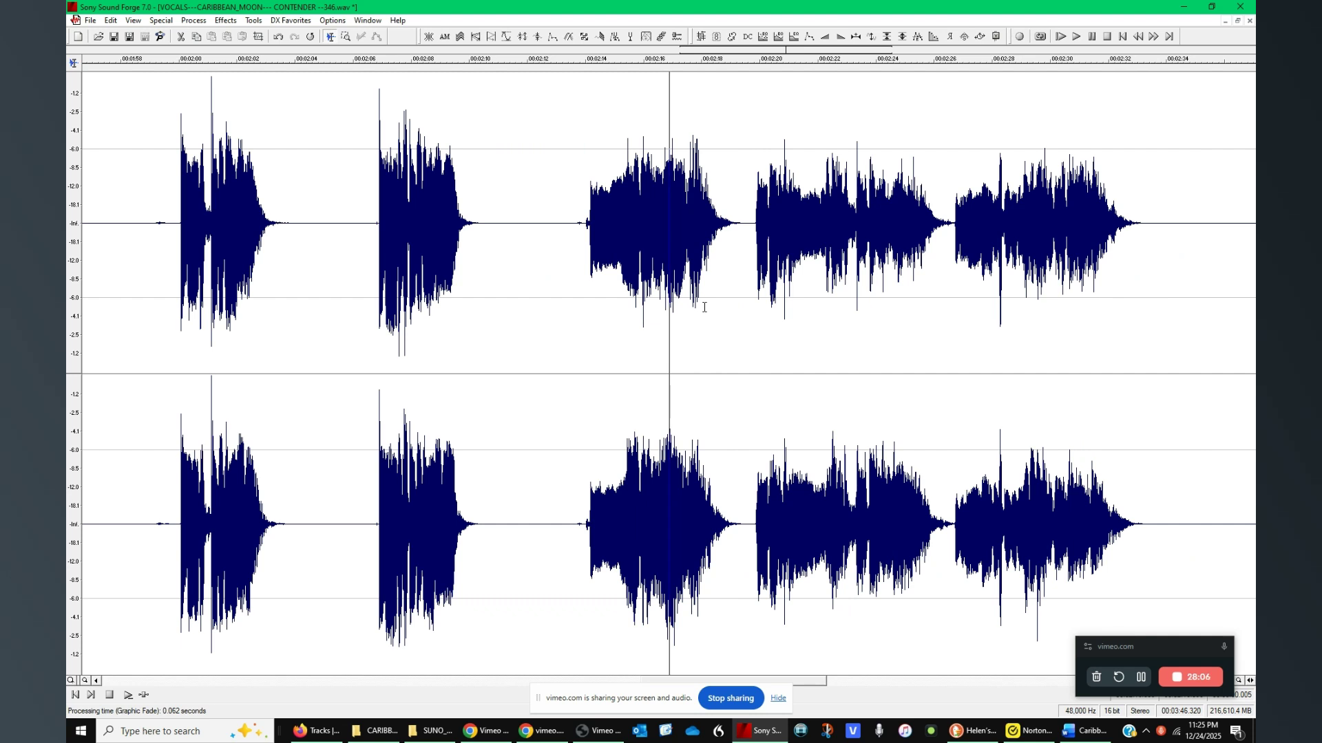
Normalize the two vocal phrases between about 2:13.5 and 2:26.5 separately, splitting them at about 2:19.5.
left_click_drag(578, 314, 747, 305)
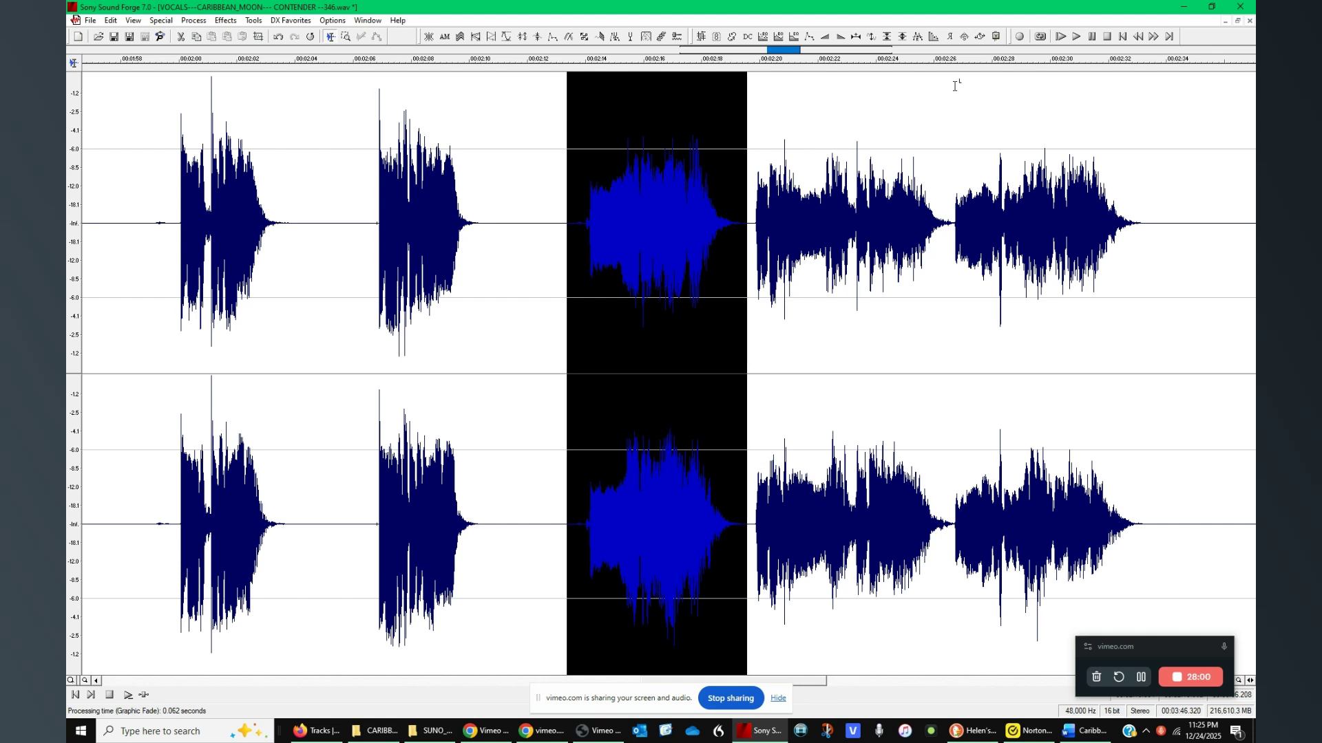
left_click(902, 37)
left_click(786, 186)
left_click(829, 313)
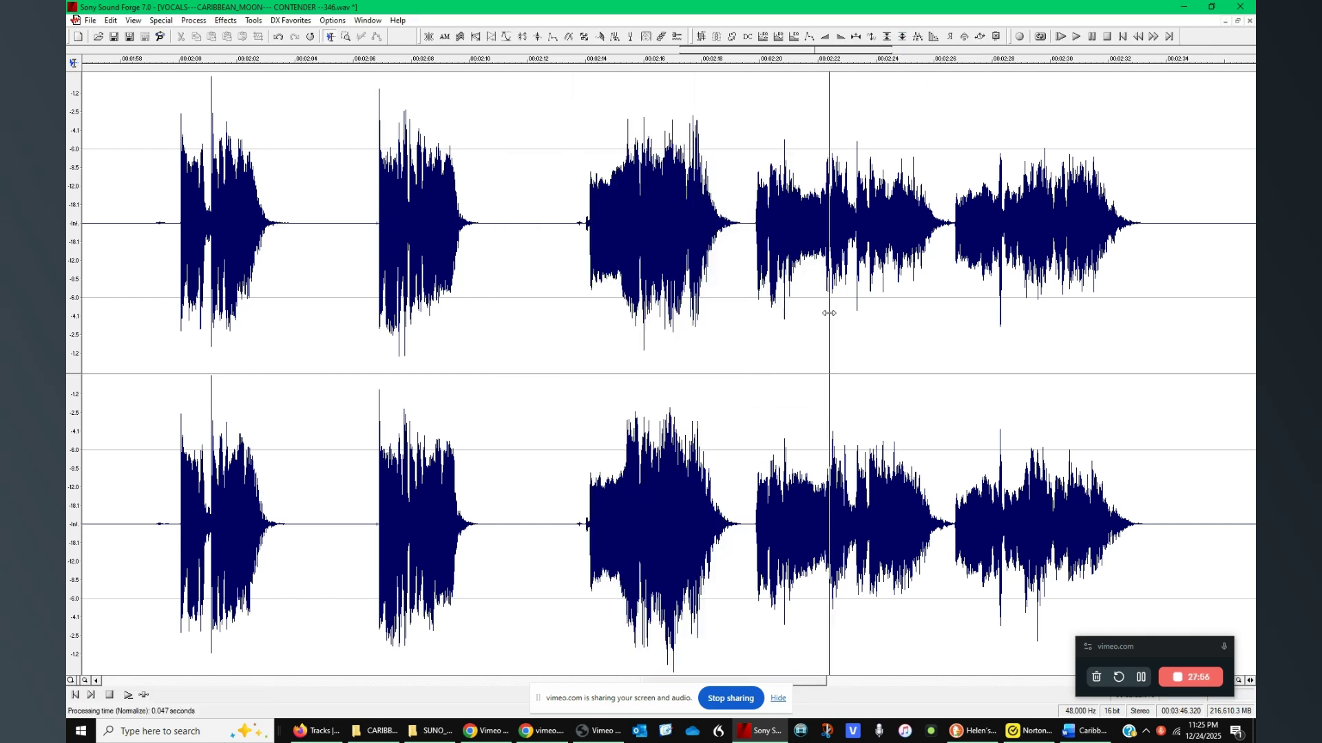
left_click_drag(746, 281, 954, 282)
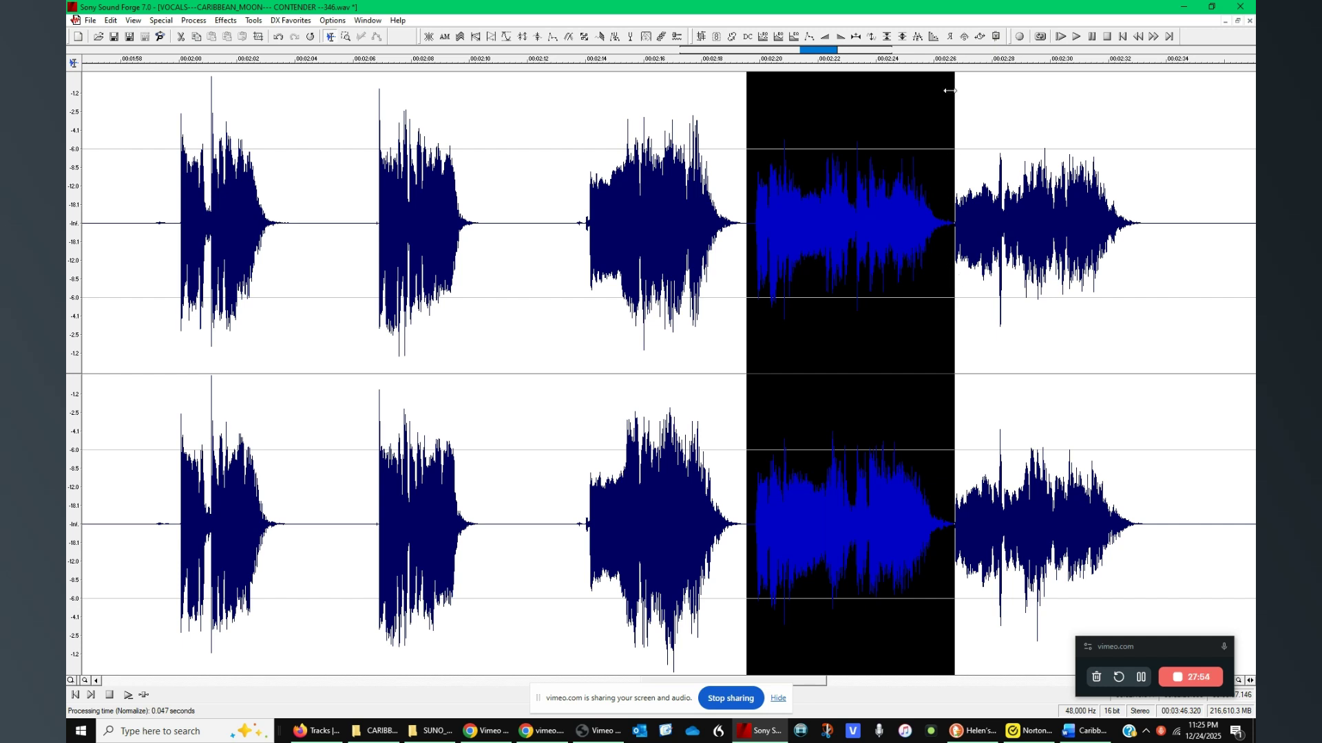
left_click(903, 37)
left_click(806, 192)
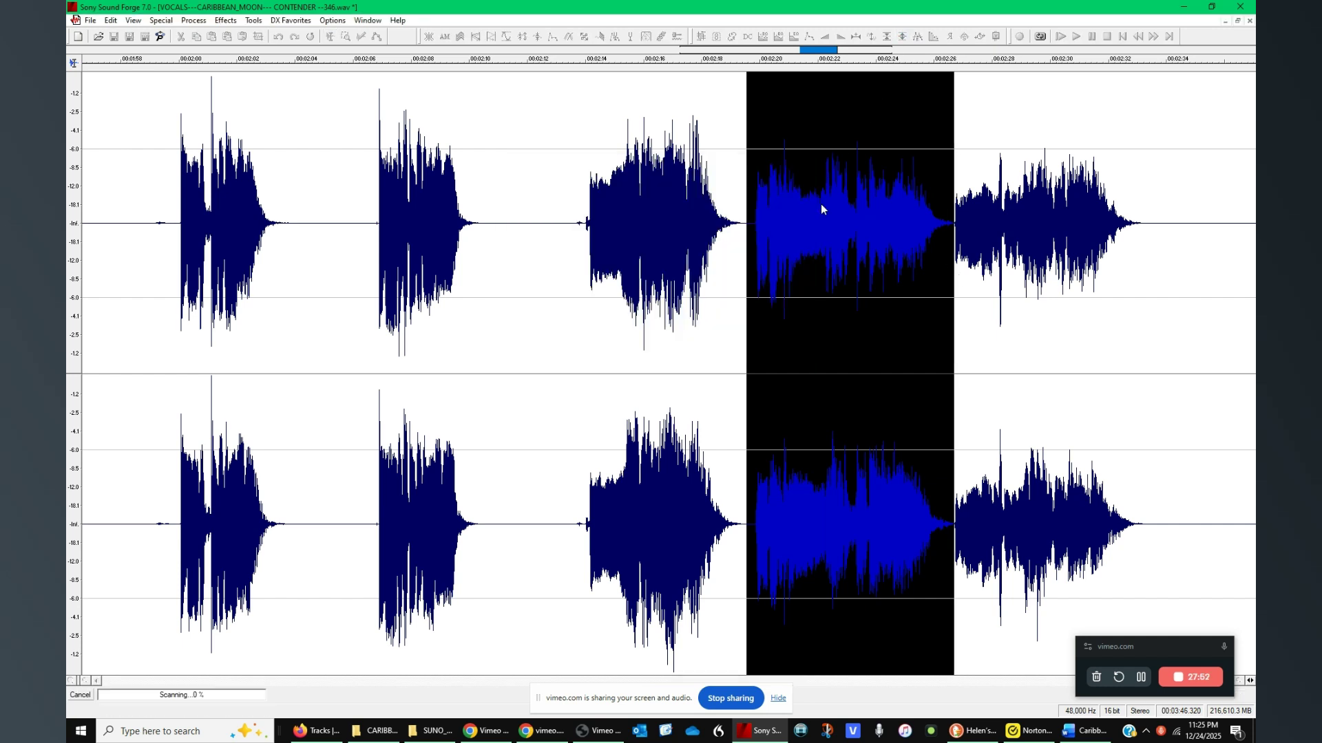
left_click(894, 334)
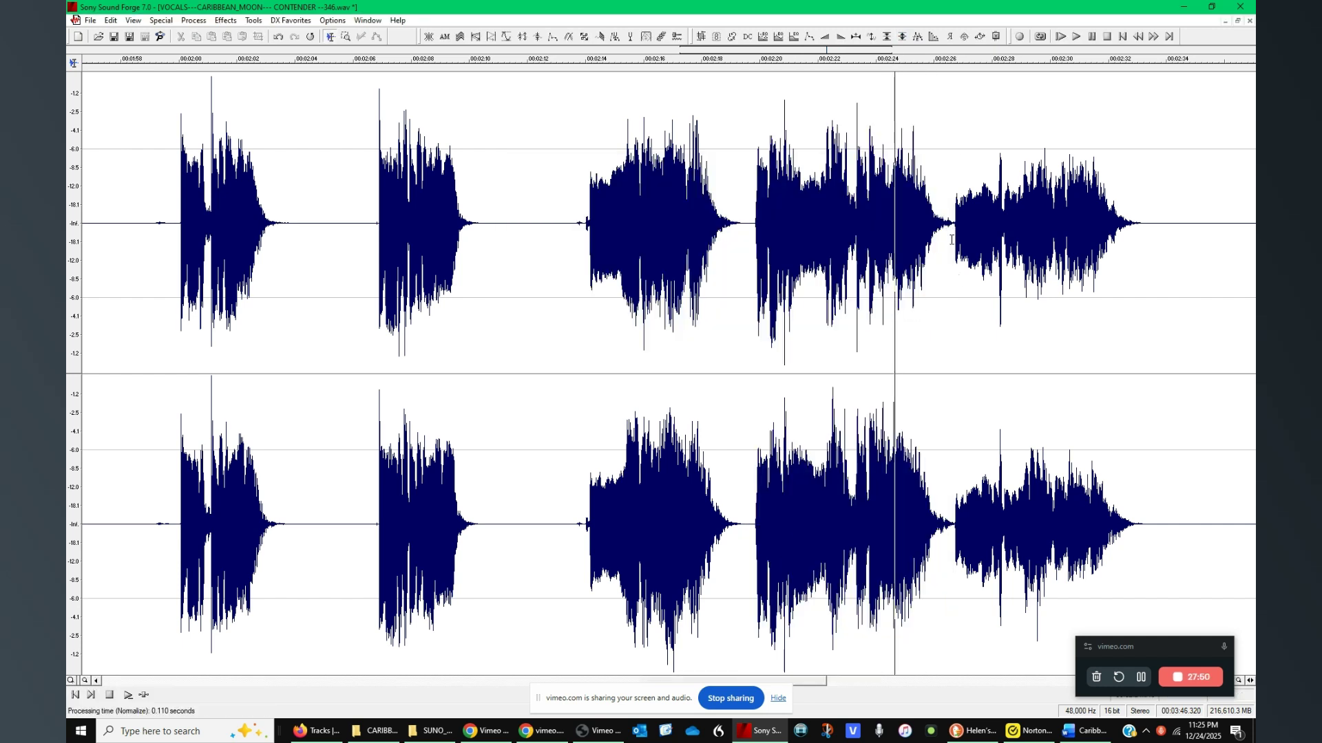
Repeat the normalize on the vocal phrase from about 2:26.5 to 2:34.5 in both channels.
left_click_drag(952, 239, 1183, 240)
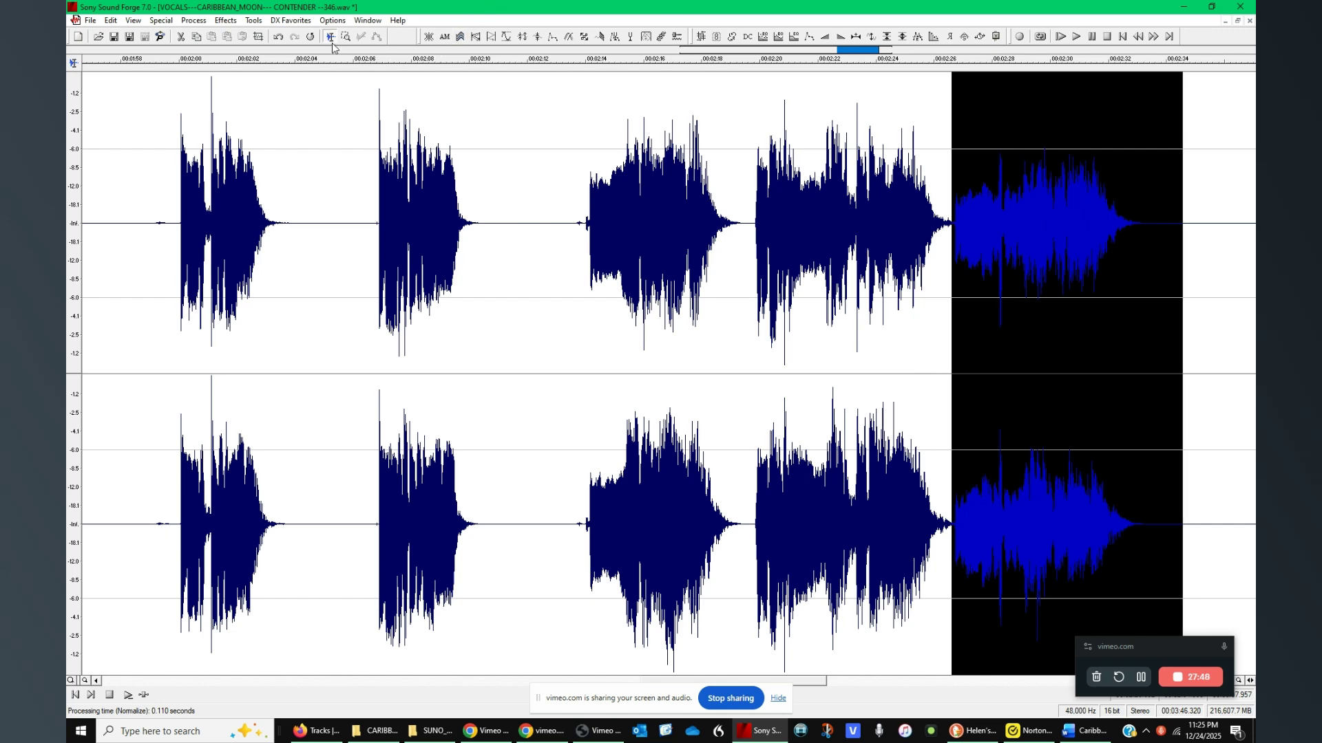
left_click(310, 37)
left_click_drag(952, 395, 955, 395)
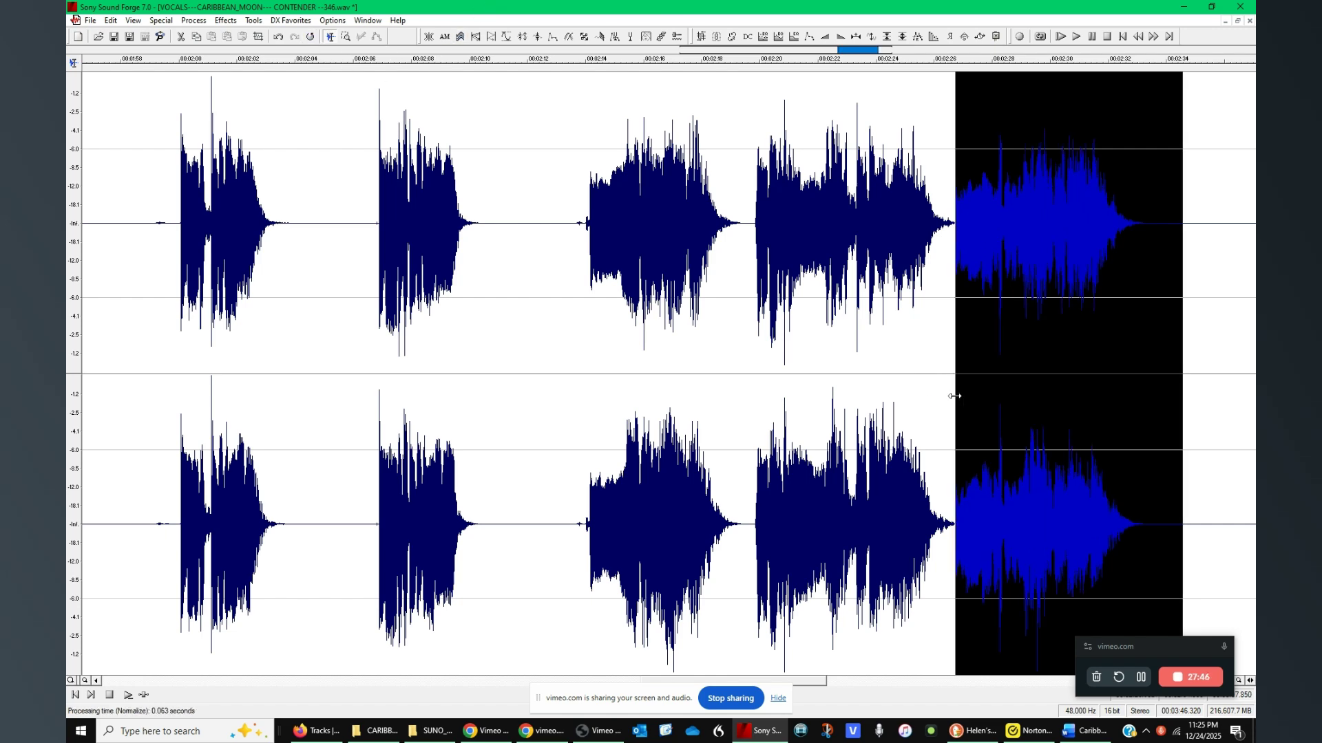
Apply the Graphic Fade with the existing mid-selection dip to both channels over the isolated peak from about 2:28.2 to 2:28.4.
scroll(954, 396, "up", 1)
left_click(746, 457)
left_click(620, 517)
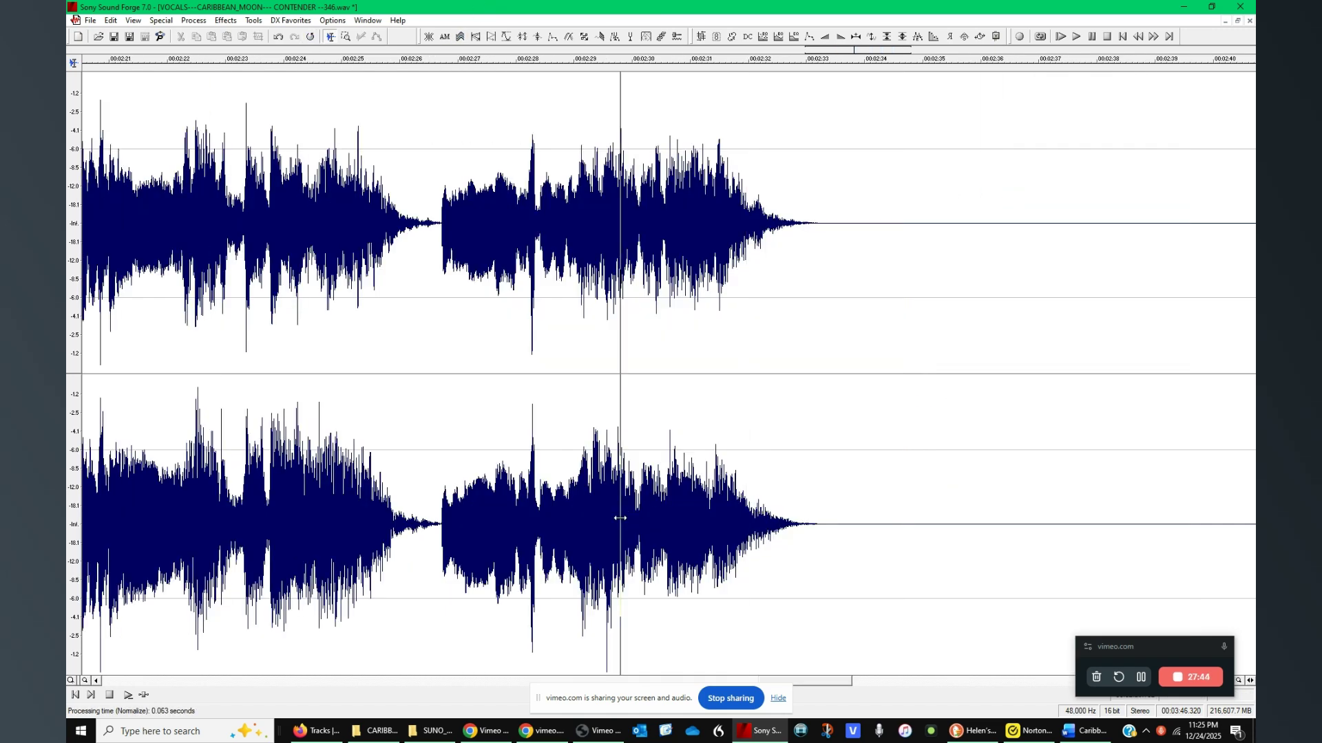
scroll(625, 518, "up", 2)
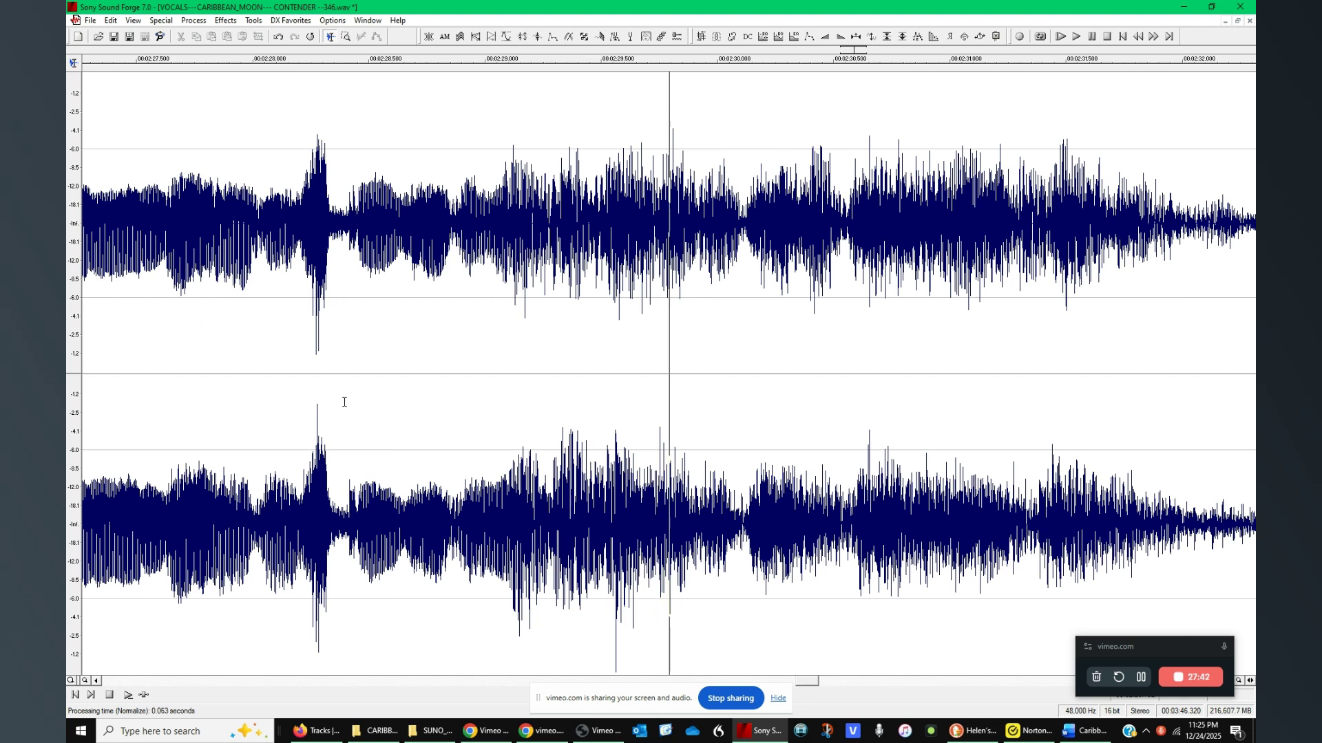
left_click_drag(337, 346, 297, 383)
left_click(811, 37)
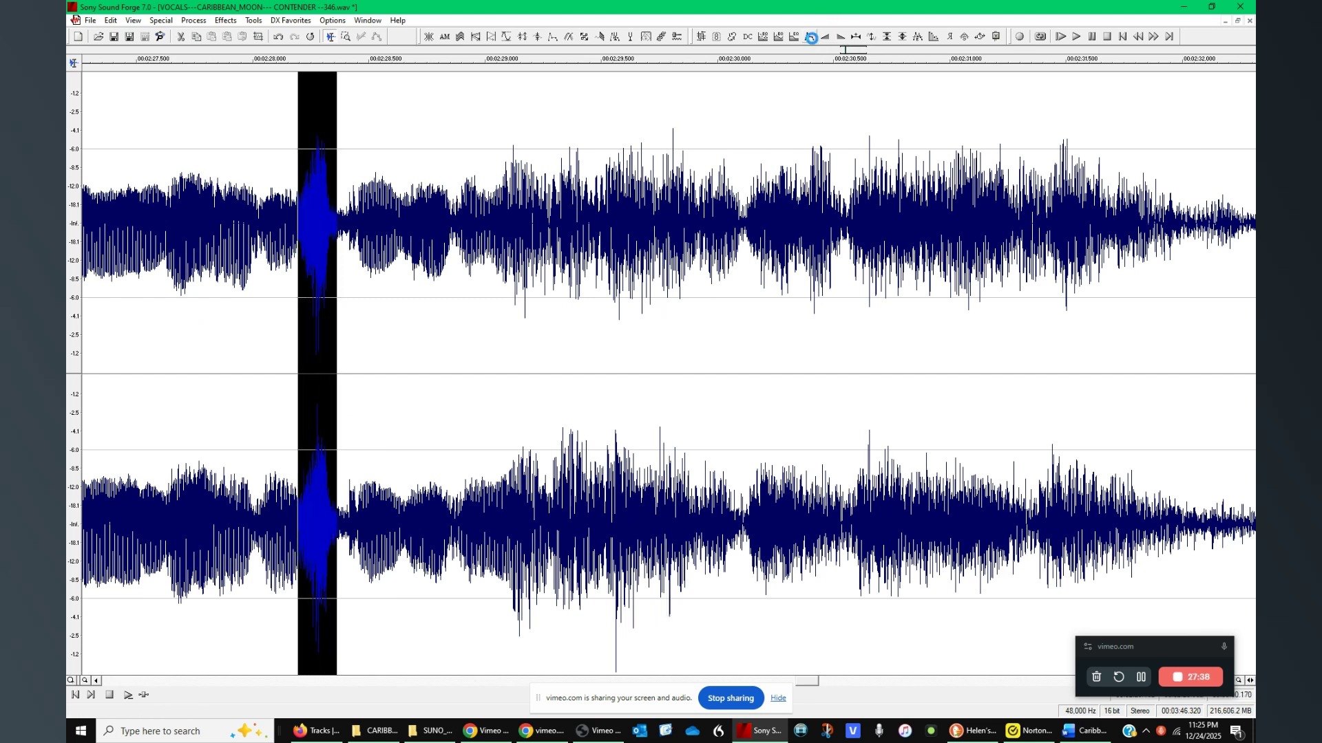
left_click(785, 178)
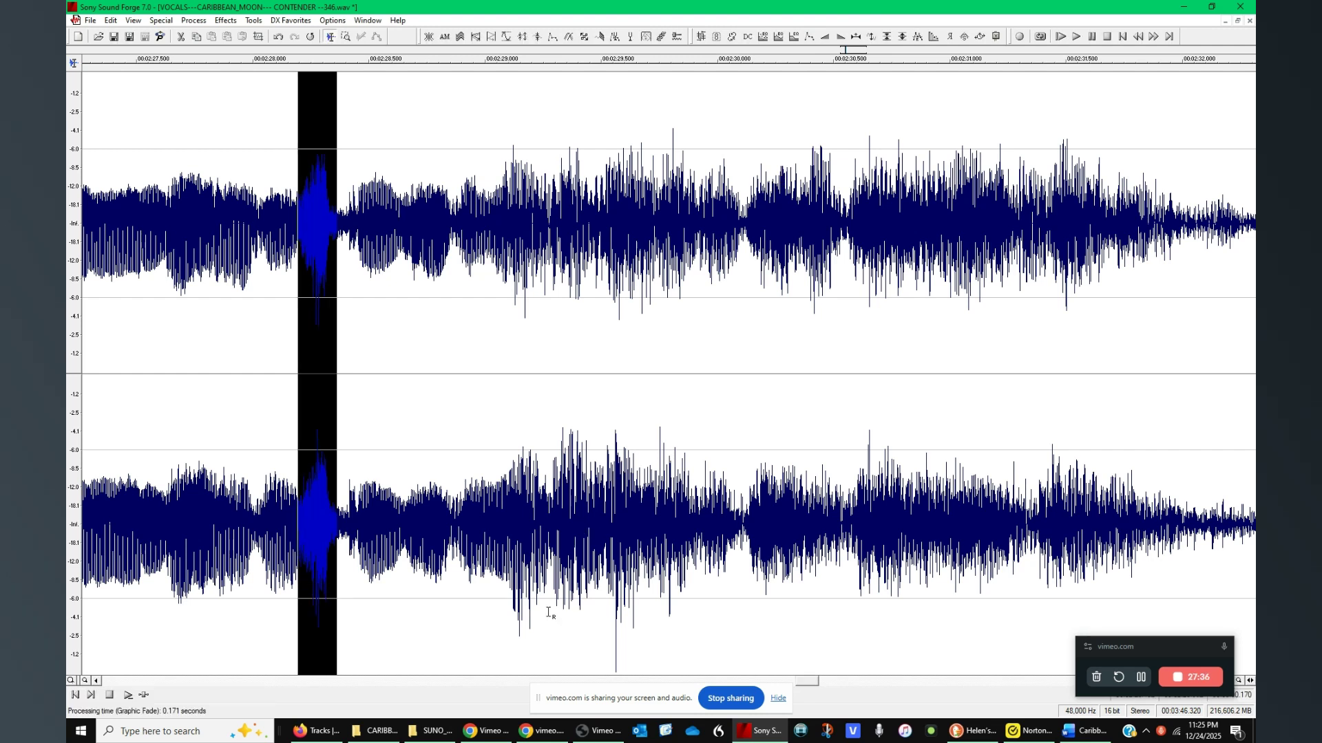
Apply a Graphic Fade to the right channel only, from 2:29.530 to 2:29.581, moving the roughly 75% dip to about 65% of the selection.
left_click(633, 597)
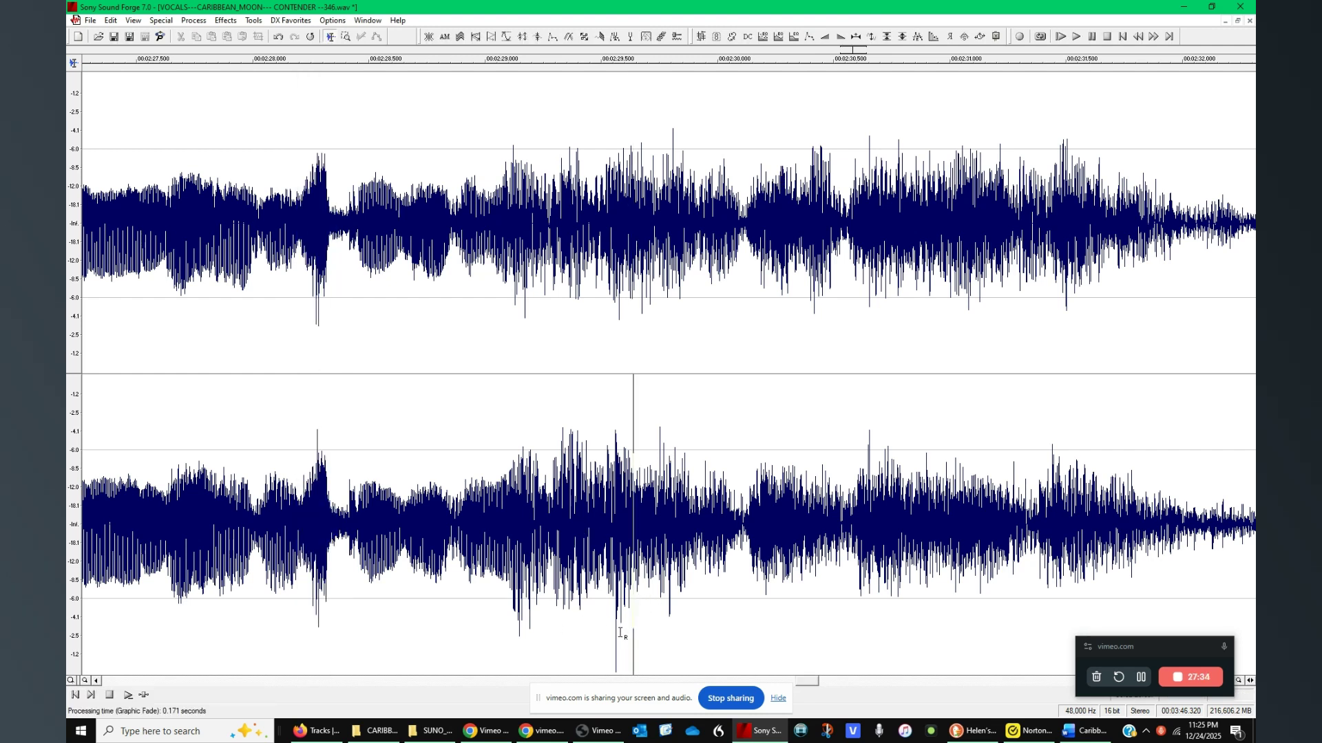
left_click_drag(620, 637, 608, 645)
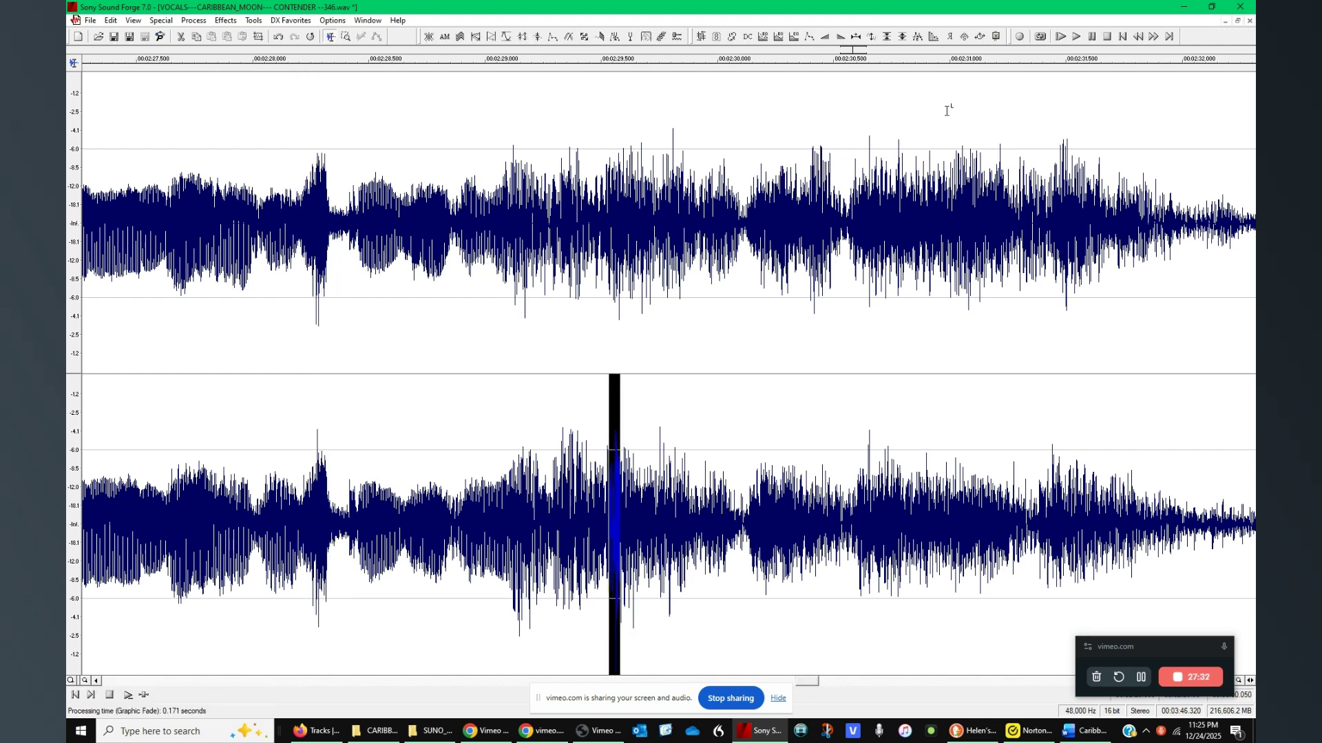
left_click(809, 35)
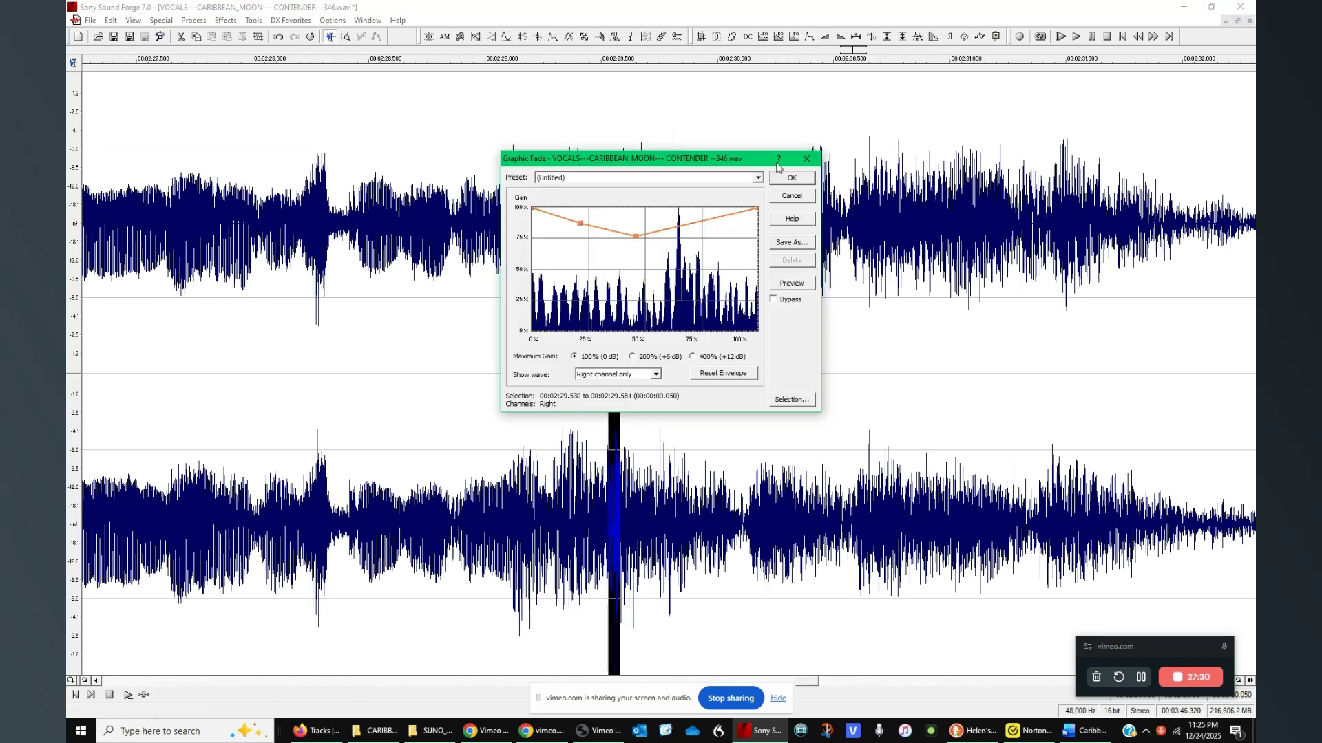
left_click_drag(638, 238, 680, 240)
left_click(793, 179)
Normalize the whole vocal phrase from about 2:26.7 to 2:35.5 in both channels again.
scroll(706, 389, "down", 5)
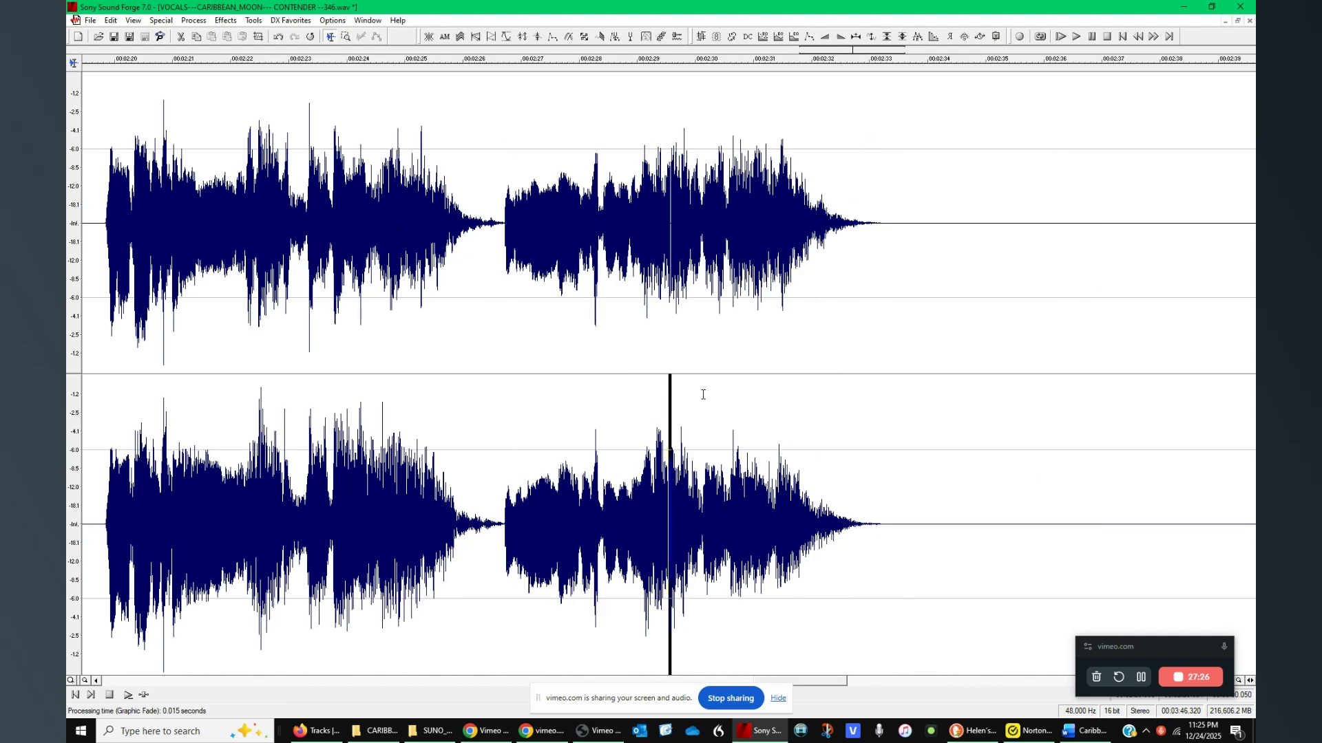
left_click_drag(1014, 303, 503, 417)
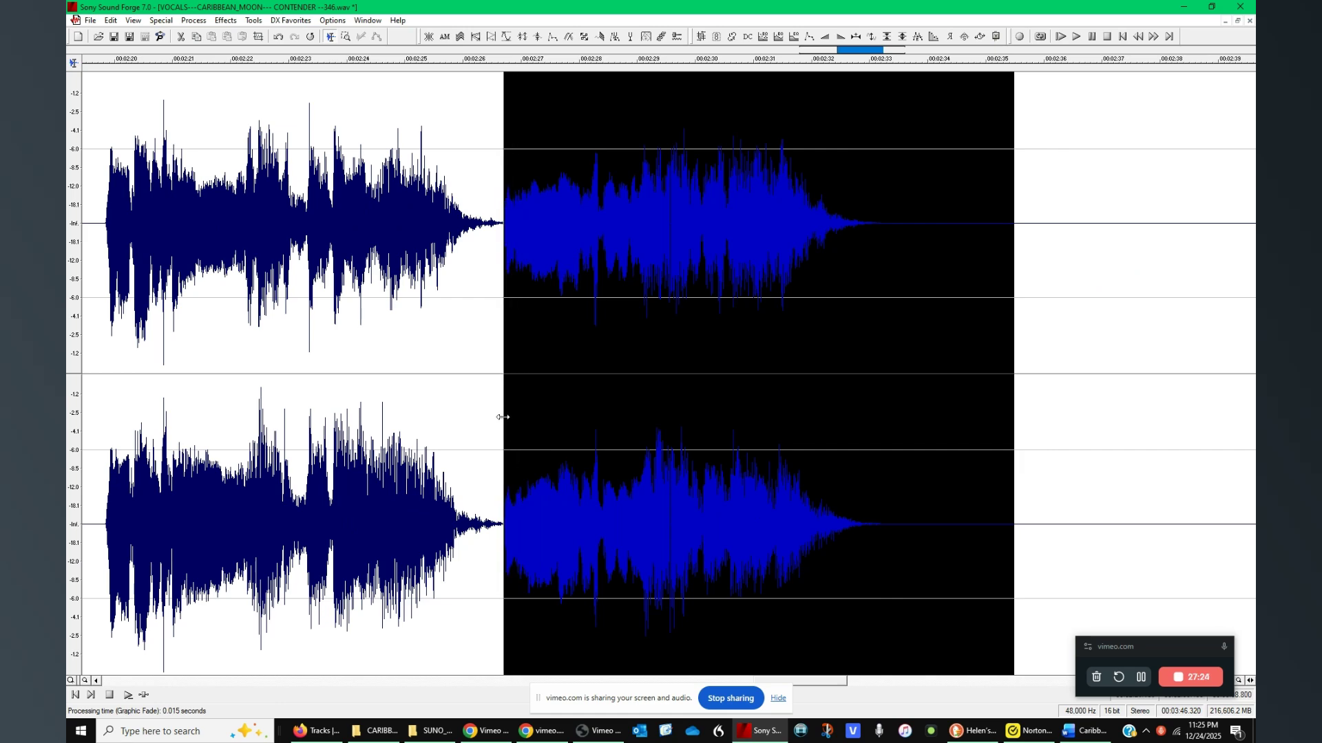
left_click(902, 36)
left_click(779, 185)
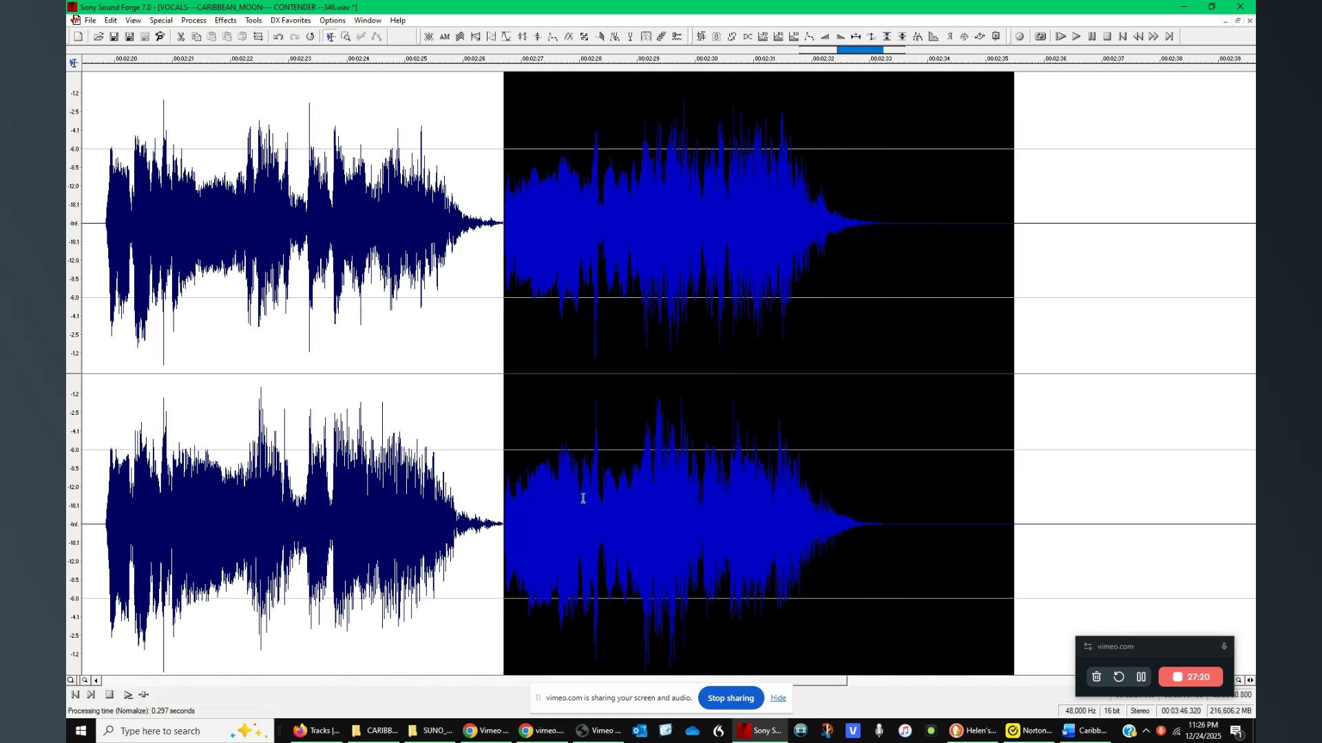
left_click(454, 420)
Repeat the normalize on the isolated last vocal phrase near 3:10, selecting some silence on either side of it.
scroll(660, 360, "down", 5)
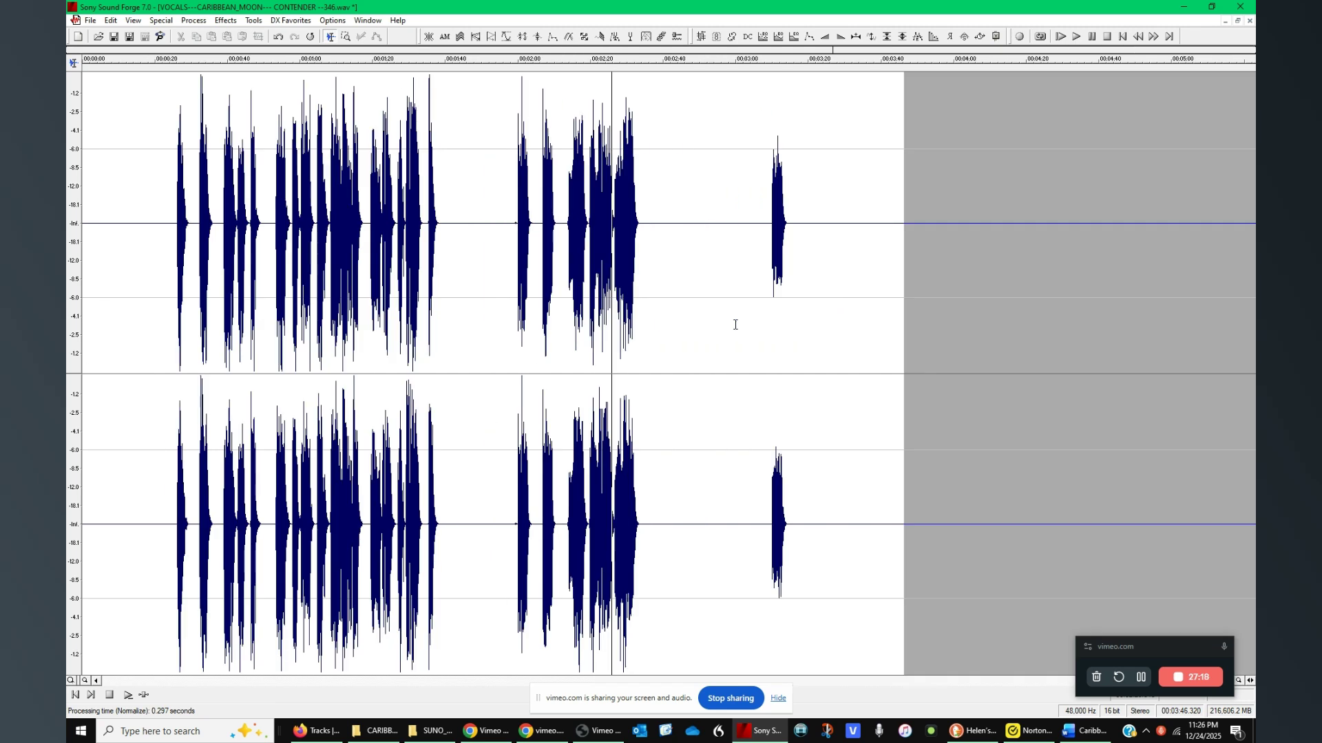
left_click(746, 316)
left_click_drag(745, 316, 824, 282)
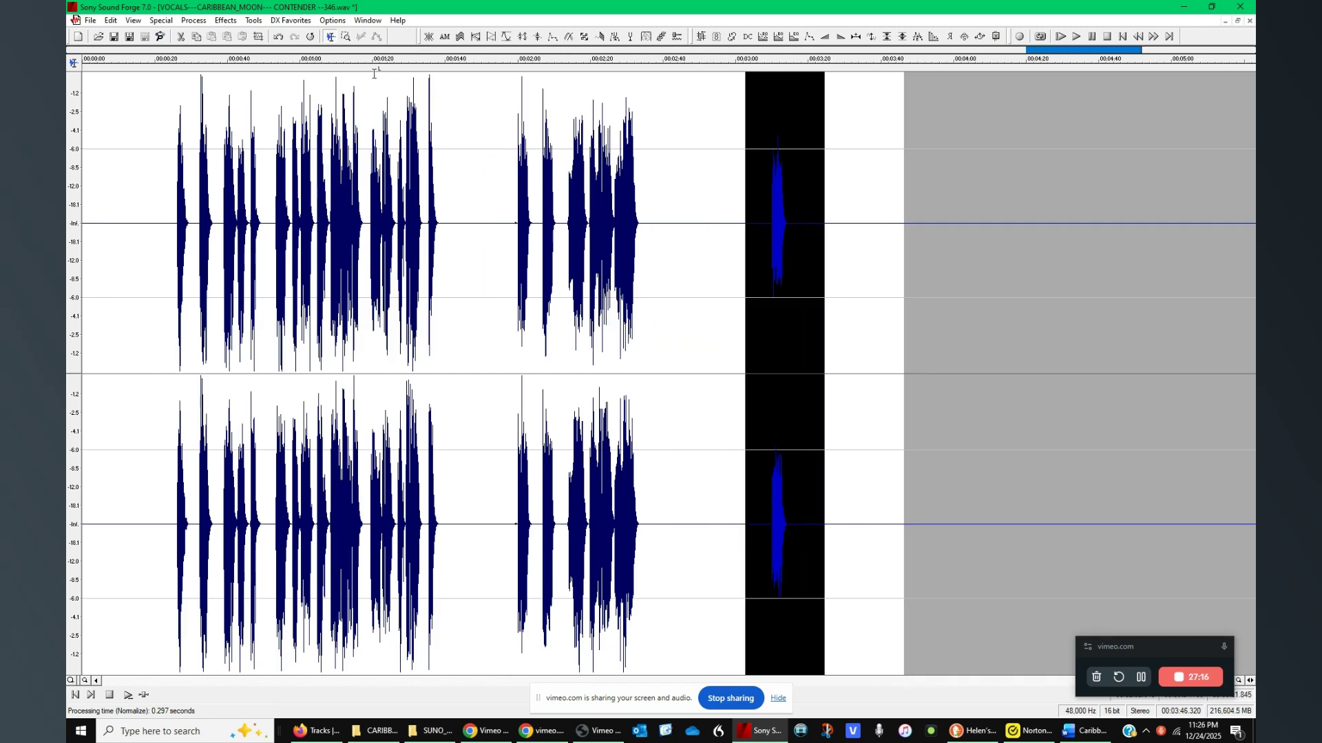
left_click(310, 38)
left_click(658, 292)
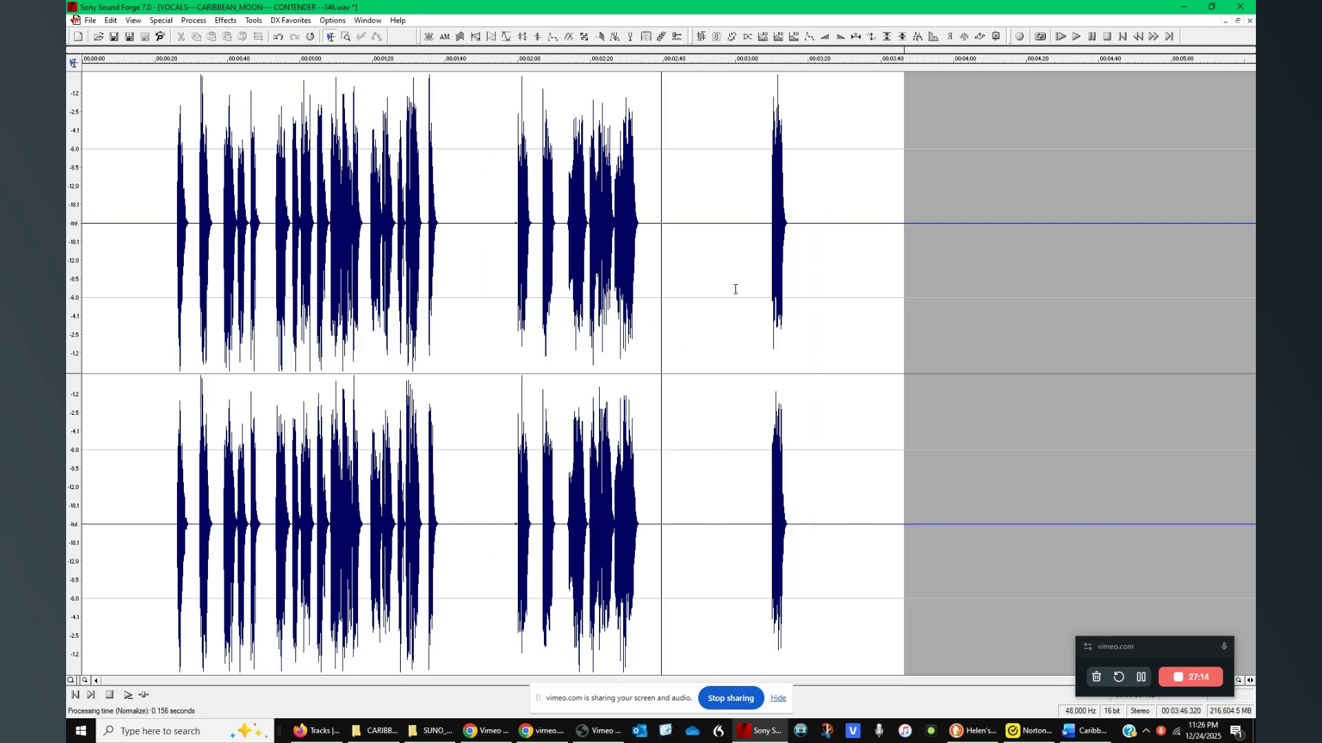
Play back the last phrase from just before 3:10, and save the vocal file.
left_click(781, 262)
scroll(777, 263, "up", 5)
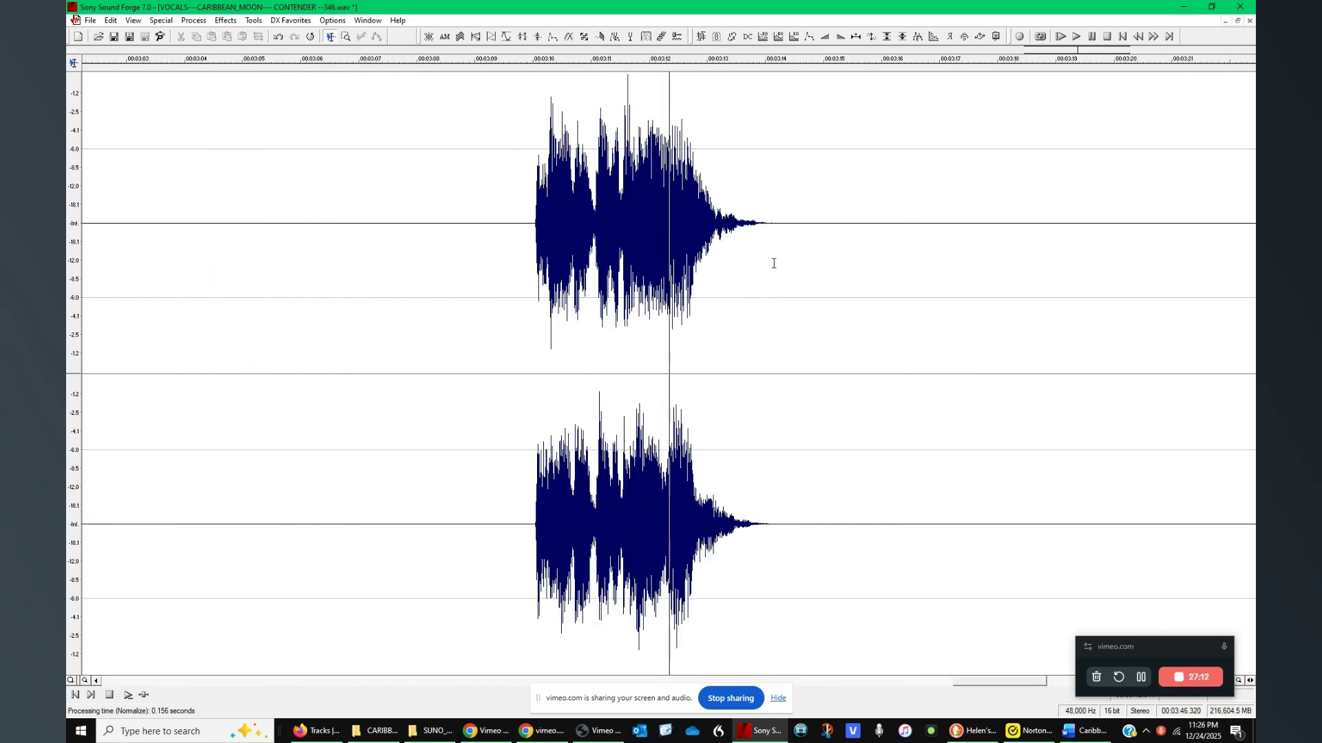
left_click(492, 279)
key("space")
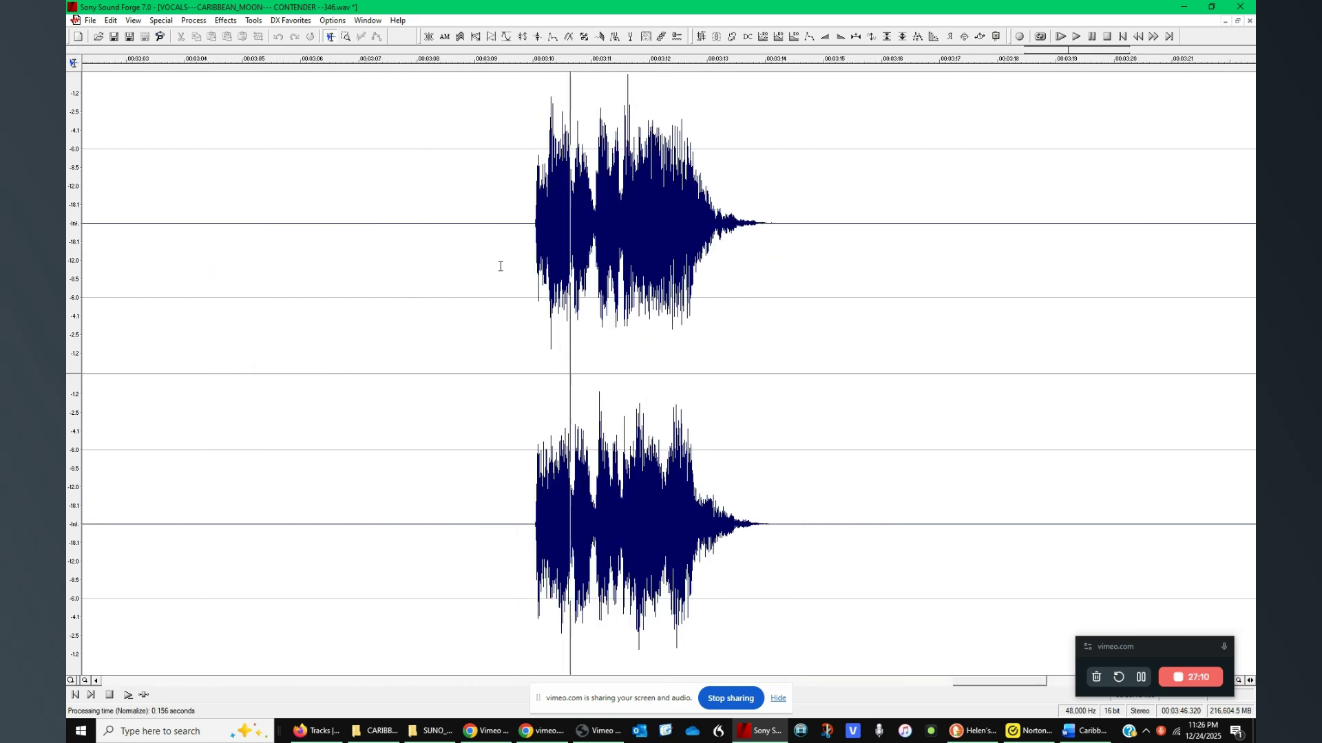
key("ctrl+s")
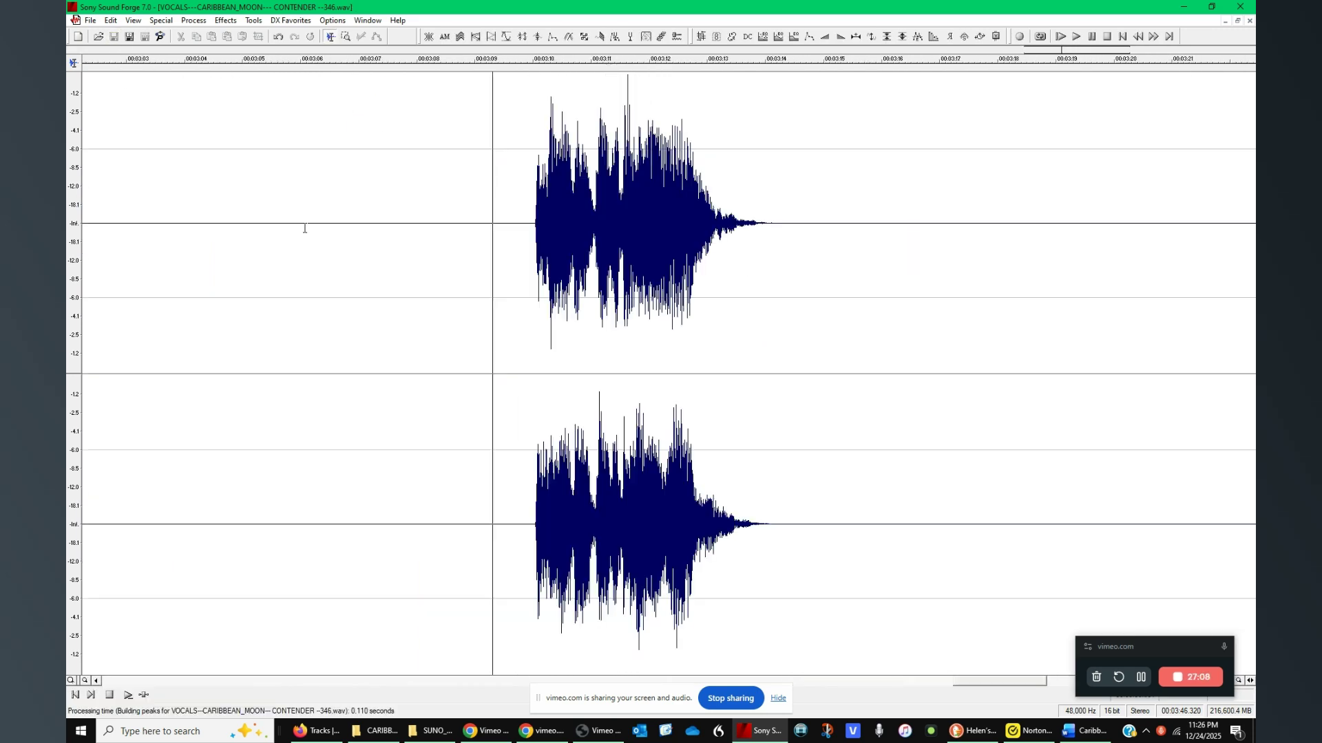
scroll(1092, 269, "down", 5)
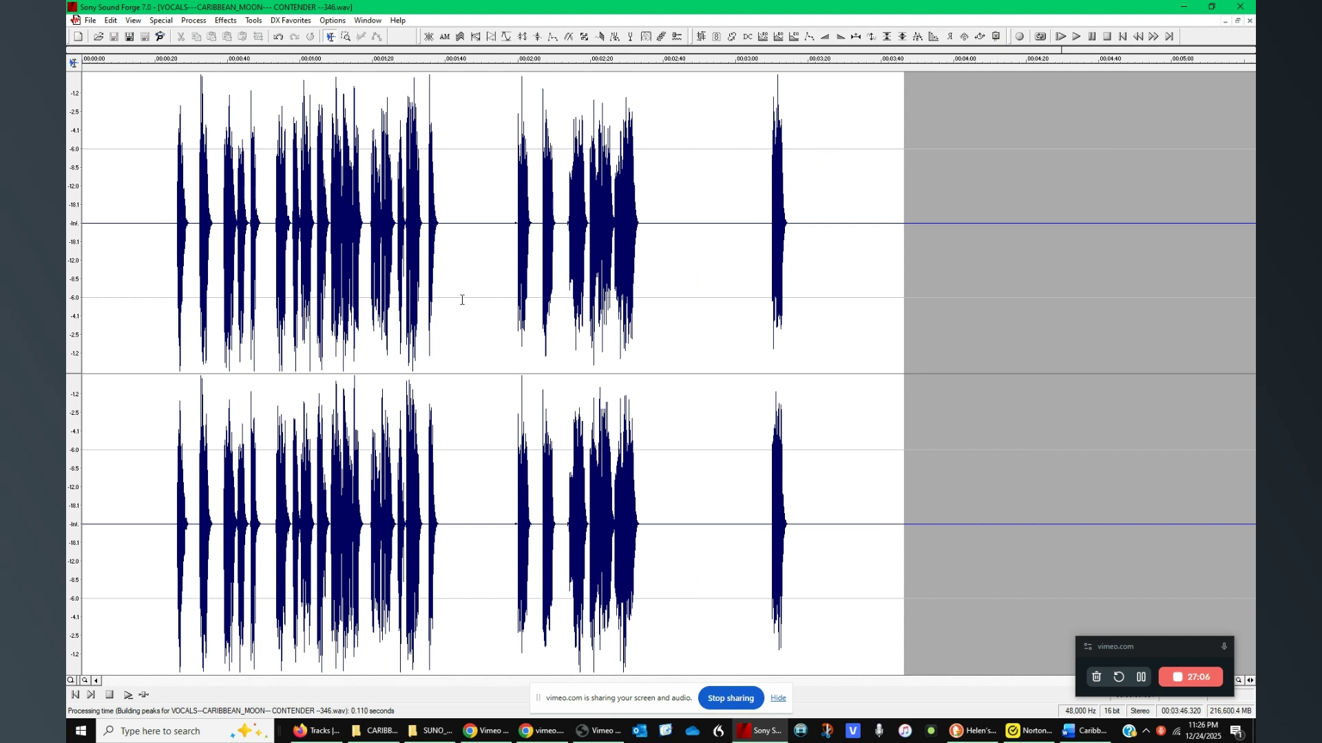
left_click(1123, 38)
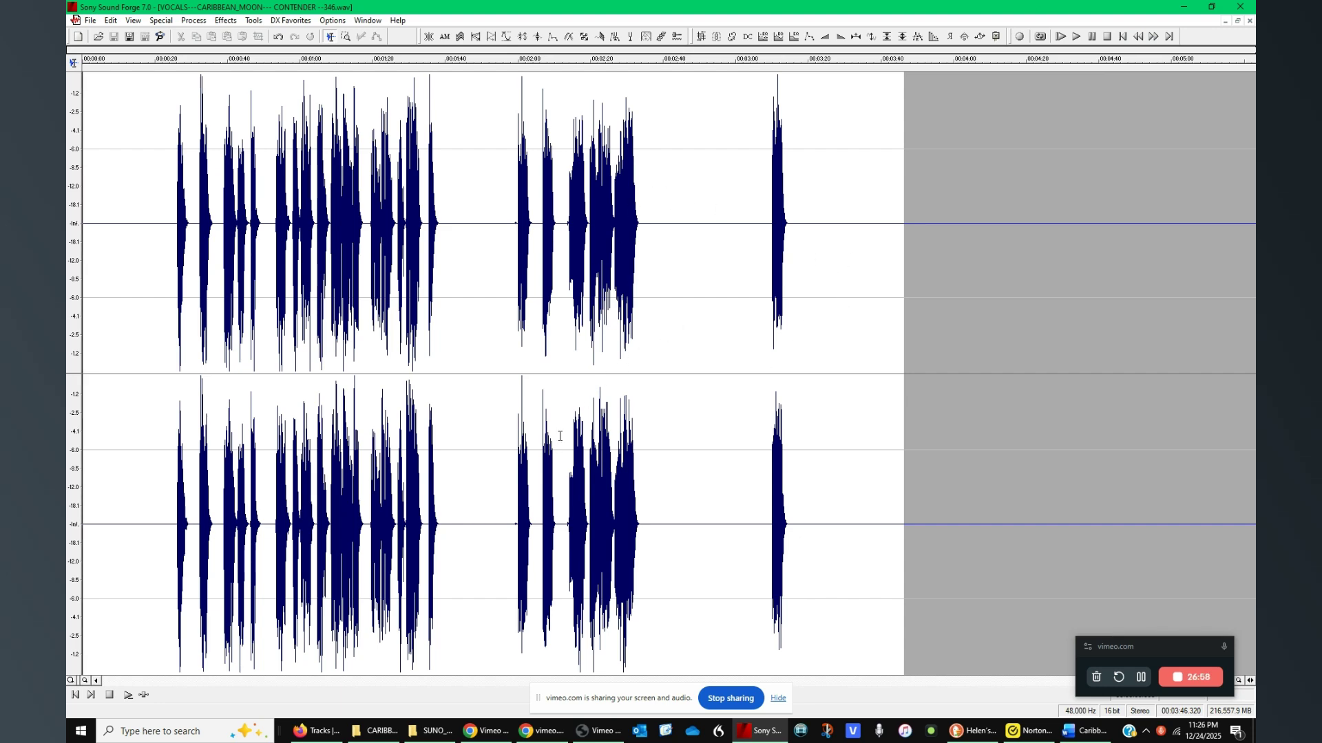
left_click(187, 330)
scroll(187, 329, "up", 5)
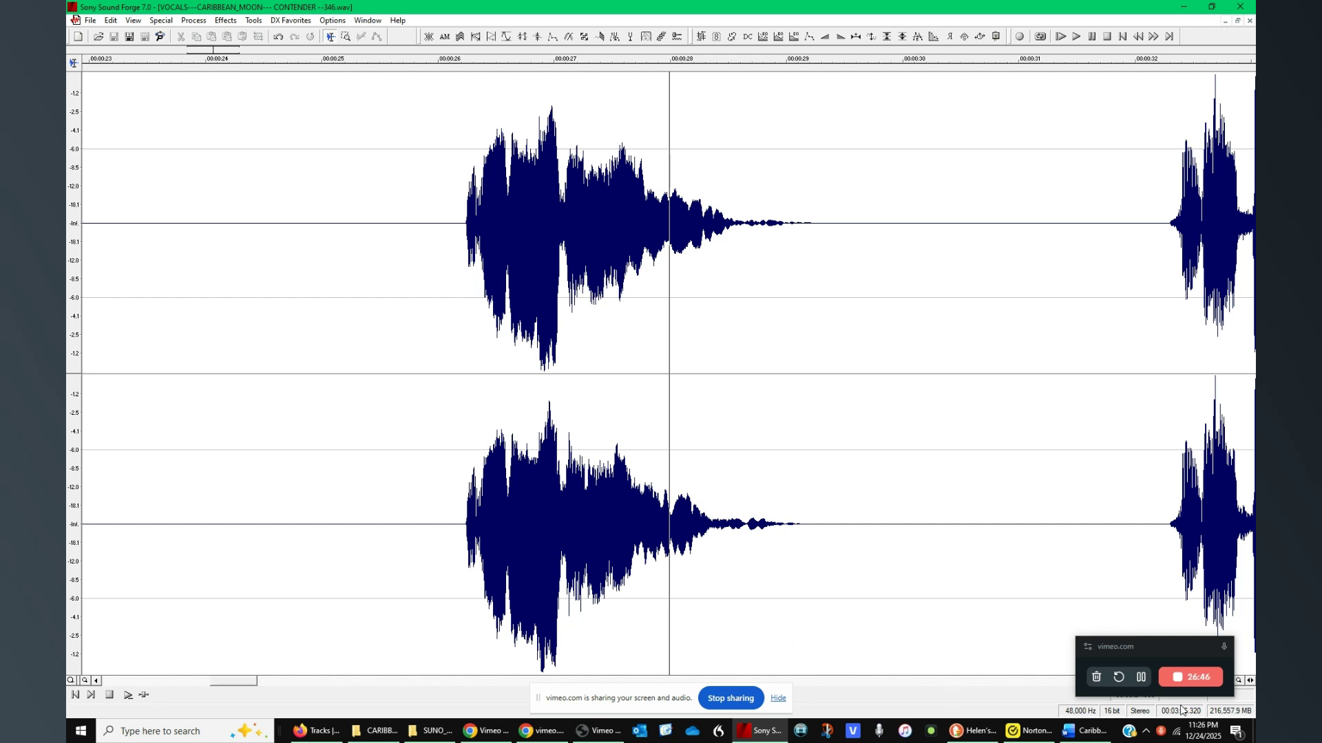
left_click(1141, 677)
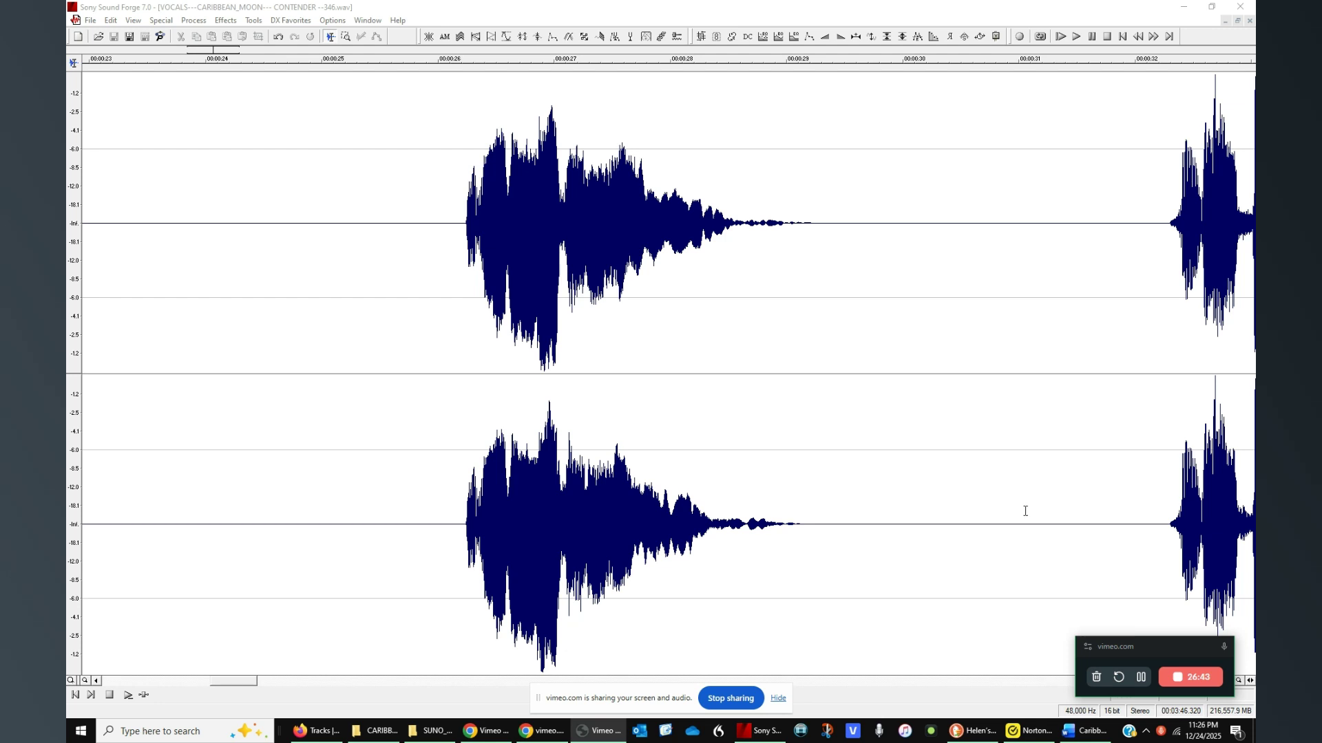
Play back the first vocal phrase from just before 0:26 and examine its waveform up close.
scroll(1008, 411, "down", 2)
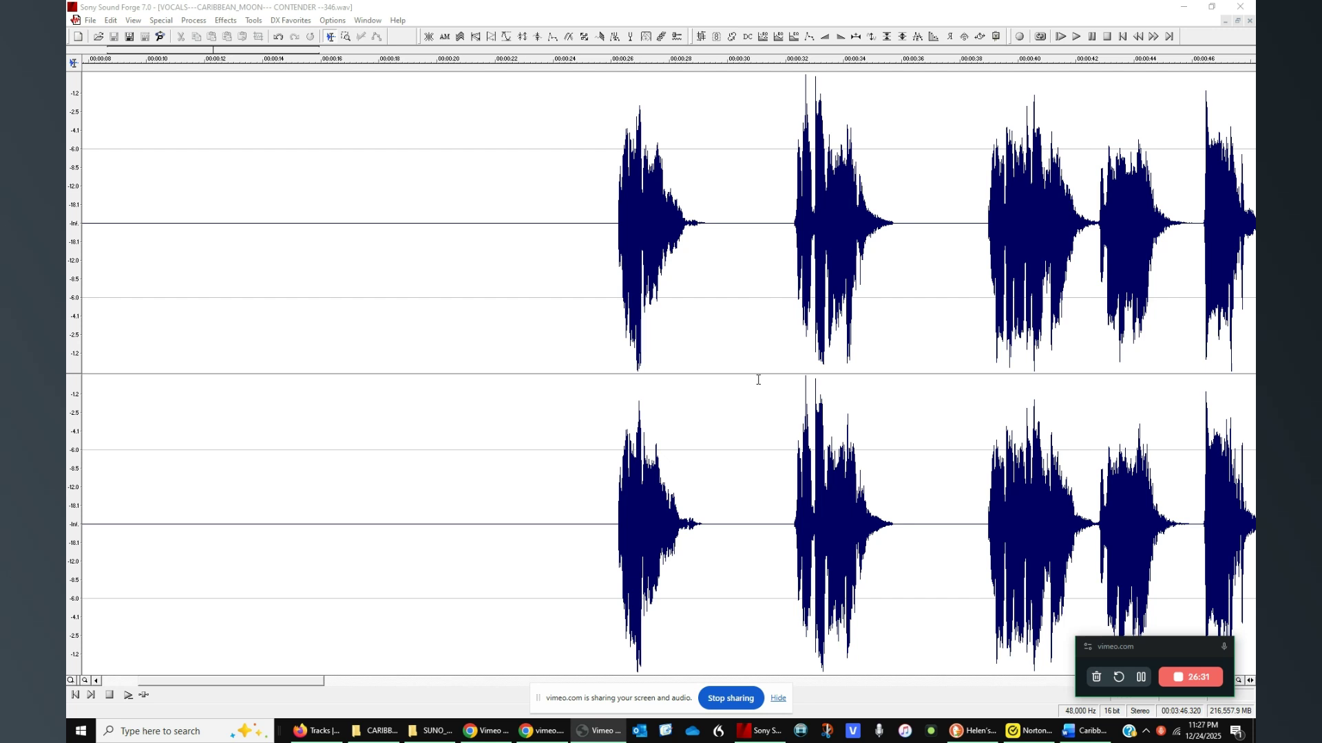
left_click(613, 348)
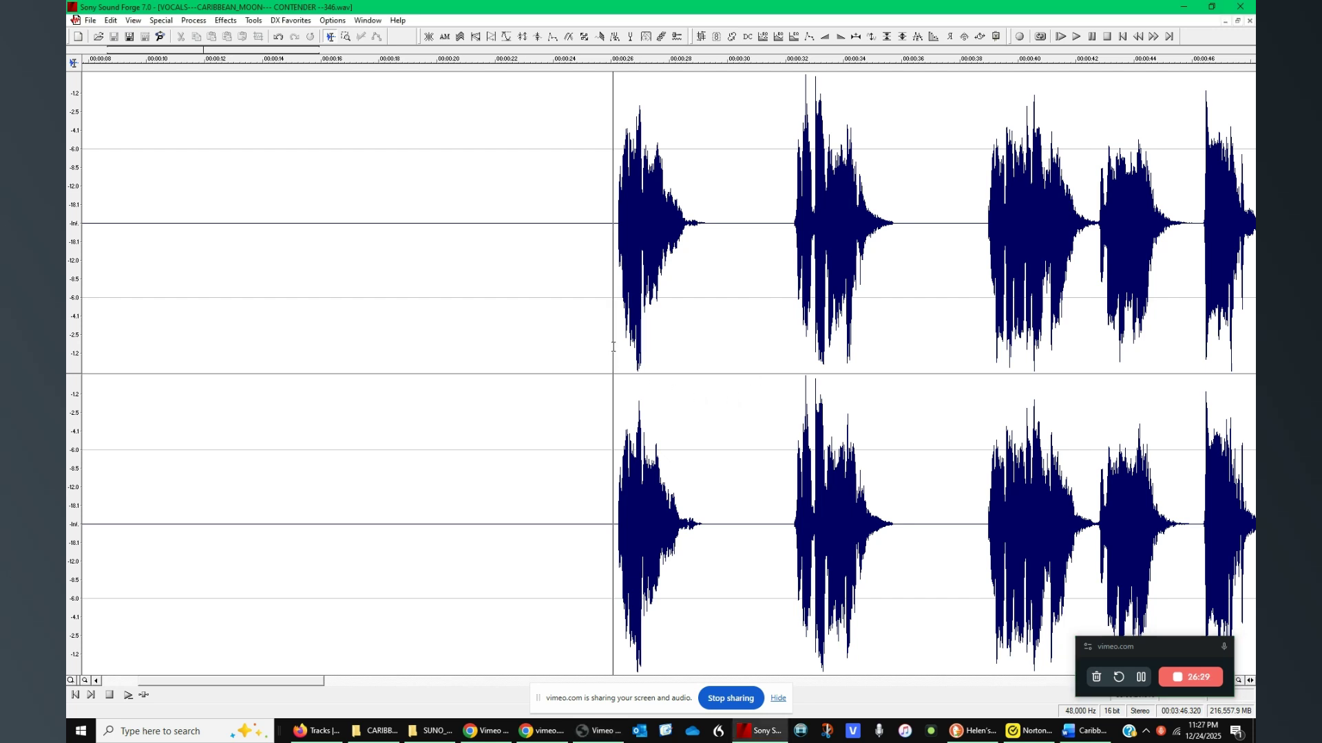
scroll(621, 346, "up", 2)
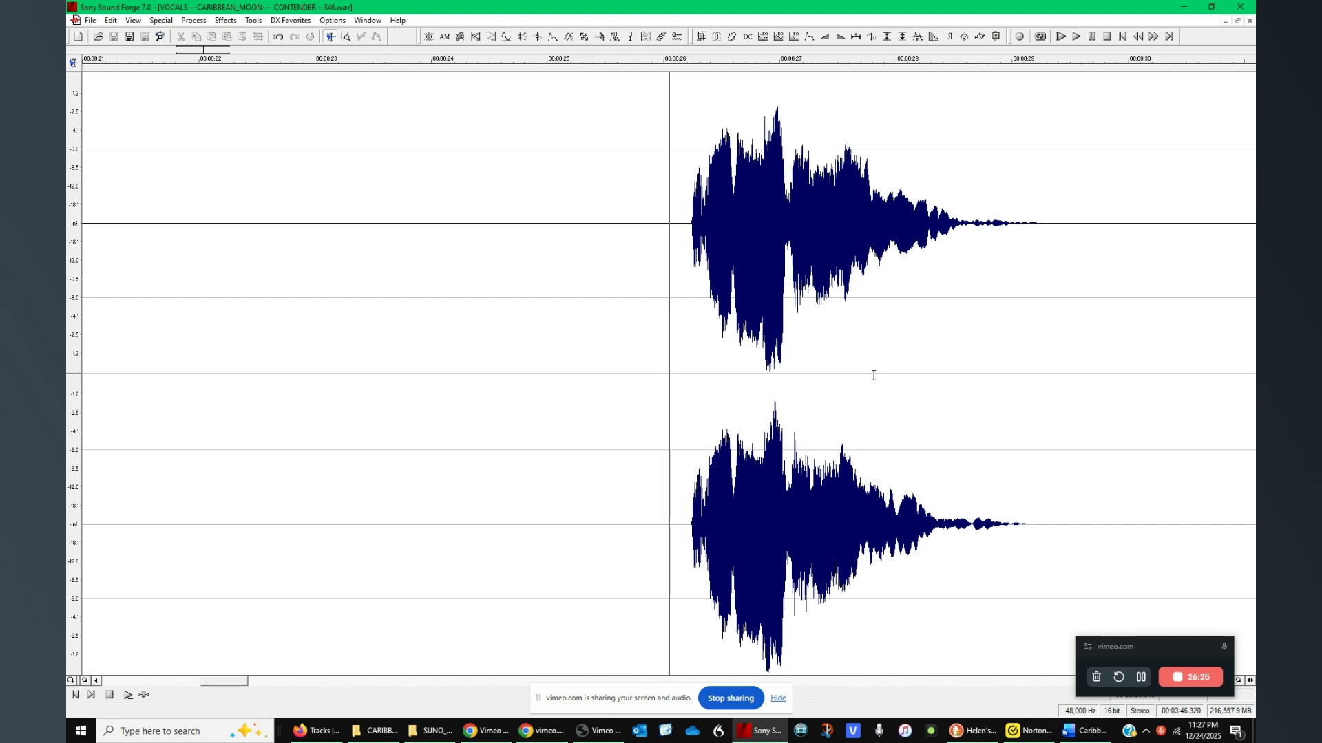
key("space")
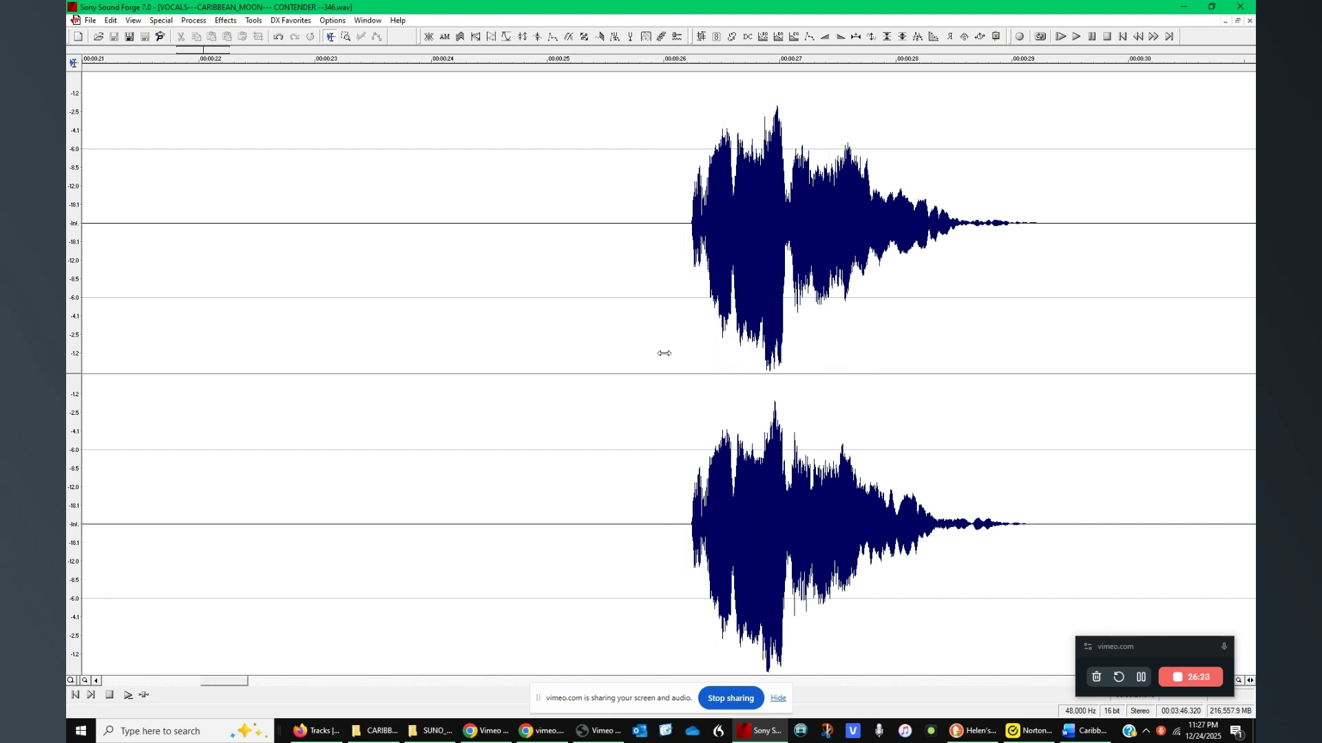
left_click(671, 353)
key("space")
left_click(749, 360)
scroll(750, 360, "up", 3)
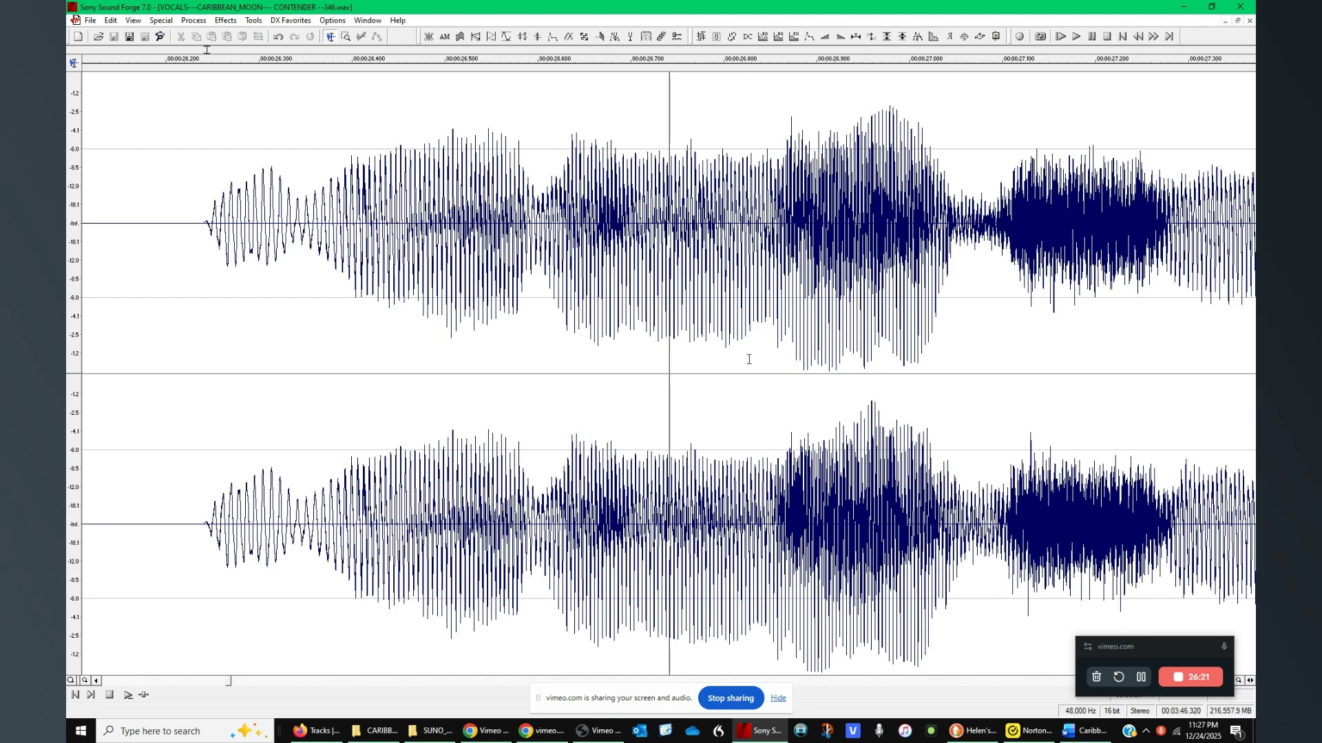
Replay the opening of the first phrase from about 0:26 and place the cursor in the dip at about 0:26.6.
left_click(545, 307)
scroll(544, 310, "down", 1)
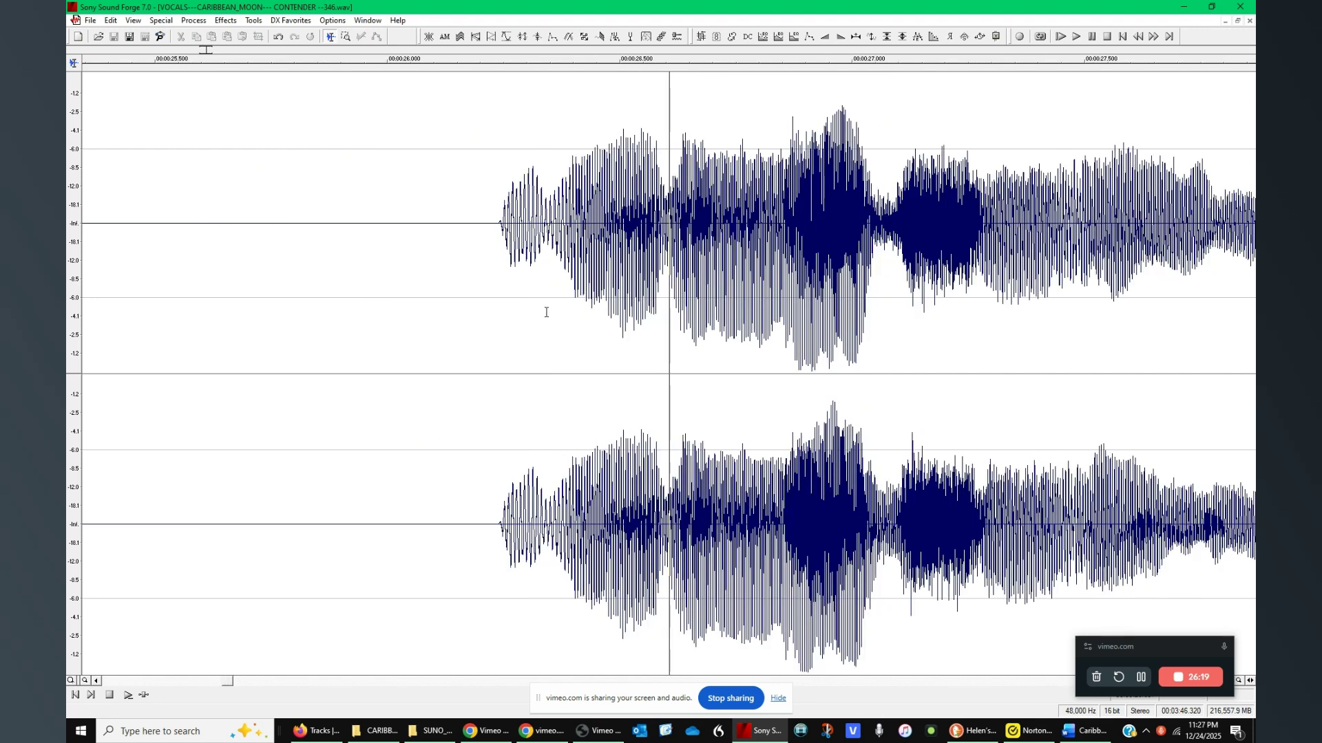
left_click(448, 311)
key("space")
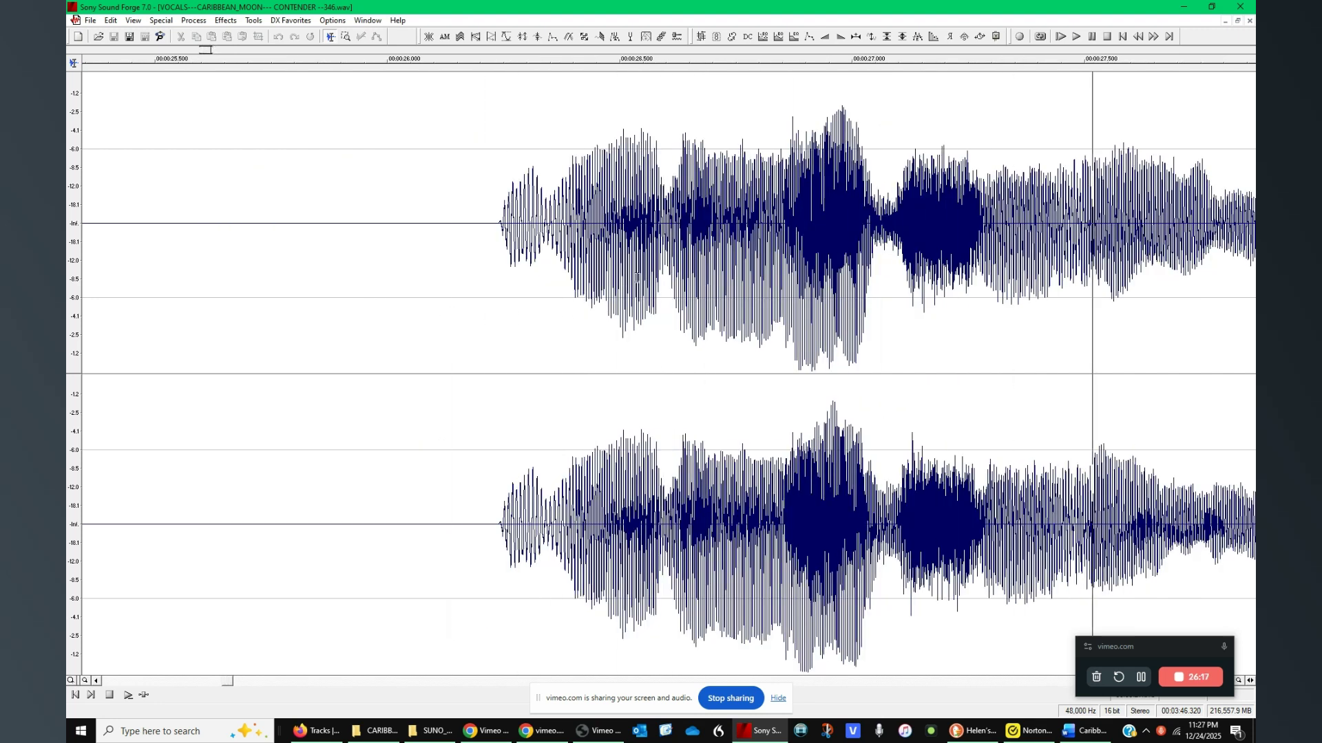
key("space")
key("space")
left_click(665, 286)
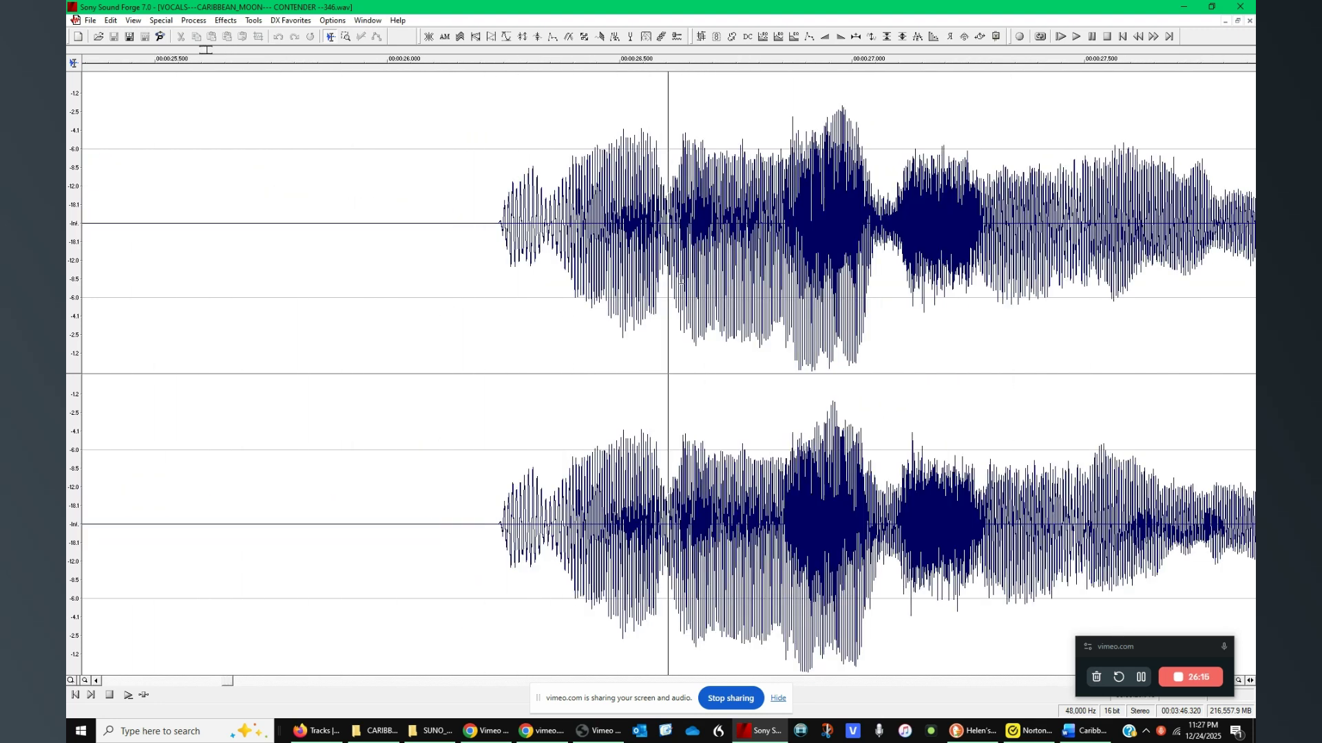
Replay the start of the first vocal phrase several times around 0:26.4 to 0:26.6 and examine the dip's waveform at sample-level detail.
key("space")
key("space")
key("space")
left_click_drag(666, 286, 649, 332)
key("space")
key("space")
left_click(580, 333)
key("space")
key("space")
left_click(670, 309)
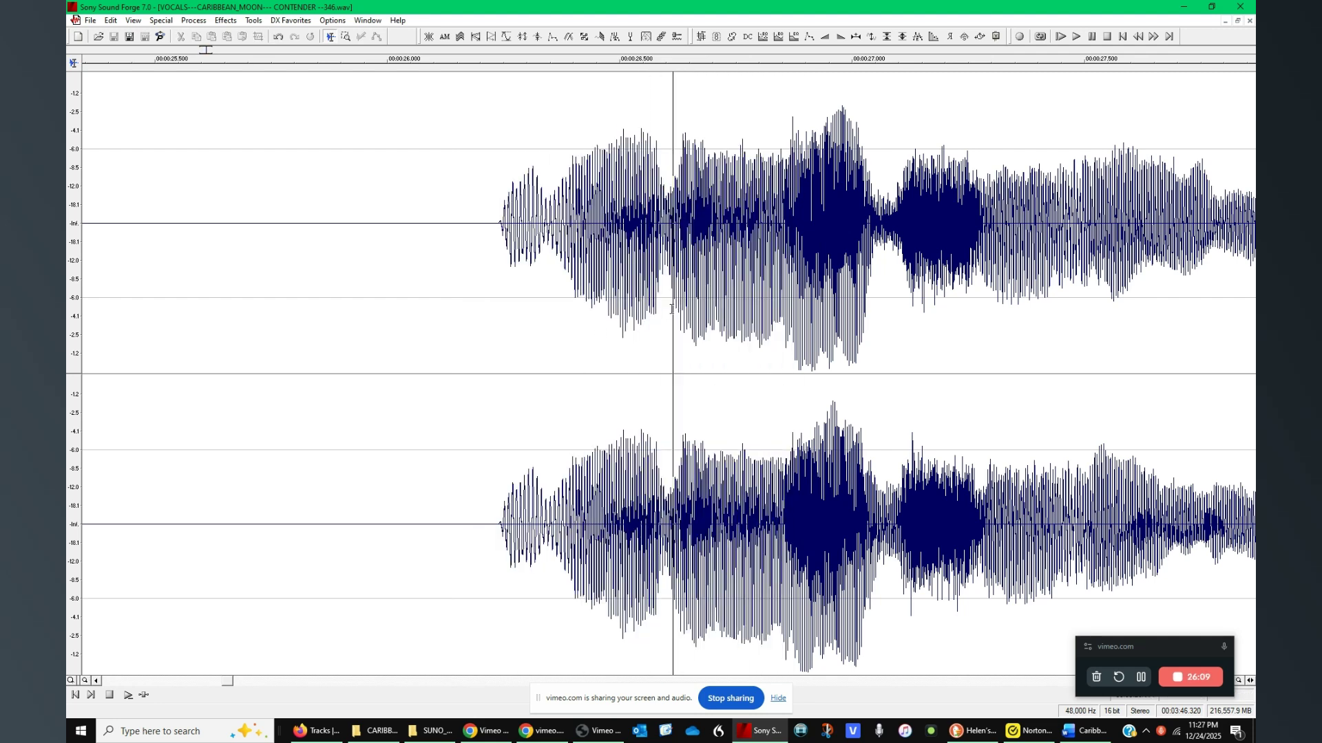
scroll(674, 311, "up", 5)
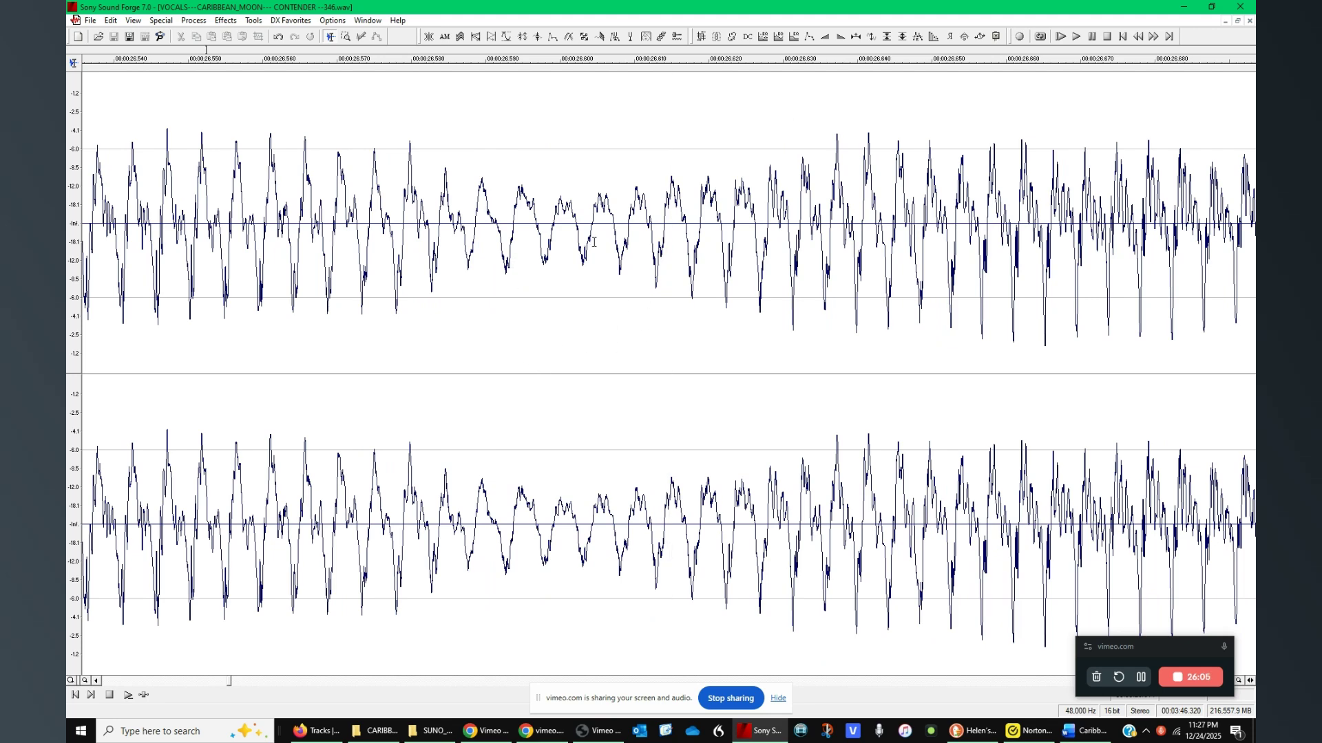
scroll(559, 282, "down", 5)
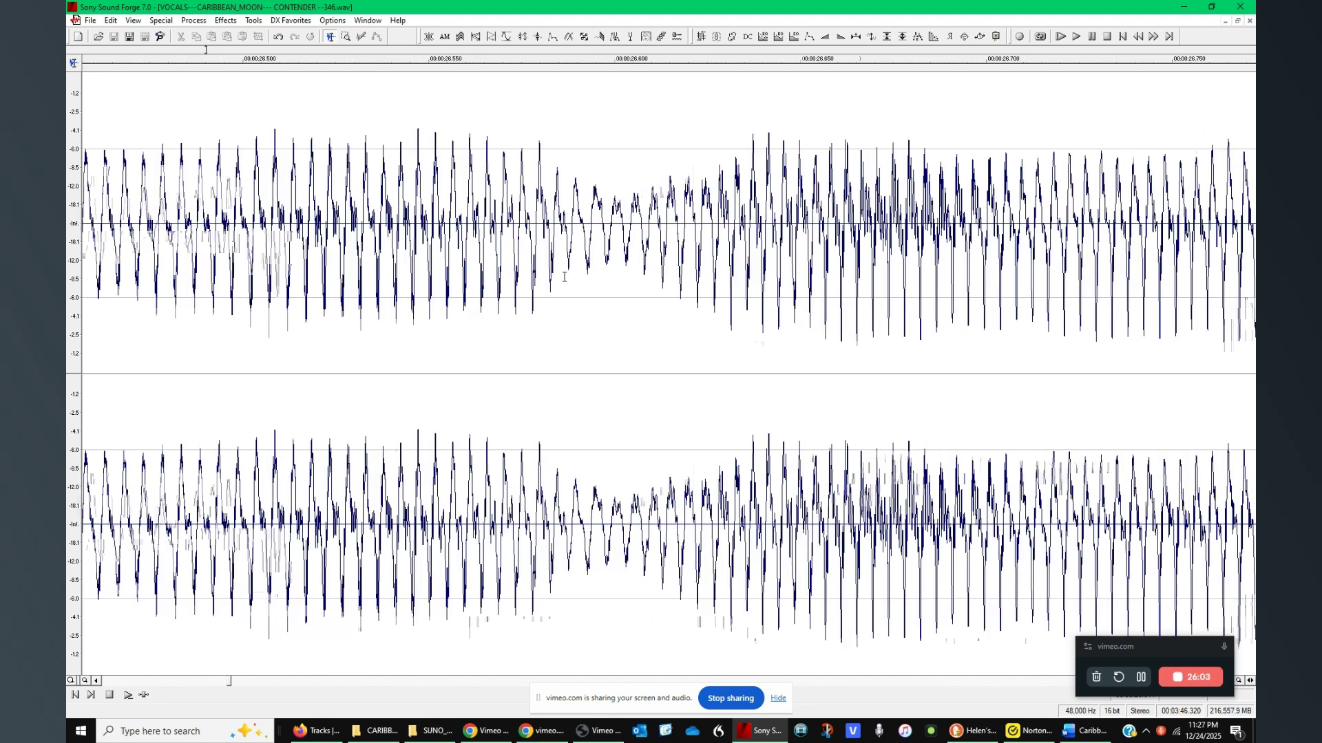
Restore the vocal window to floating size, move it lower, and open 2---CARIBBEAN_MOON--- CONTENDER --346.wav from the CARIBBEAN_MOON folder.
left_click(1237, 22)
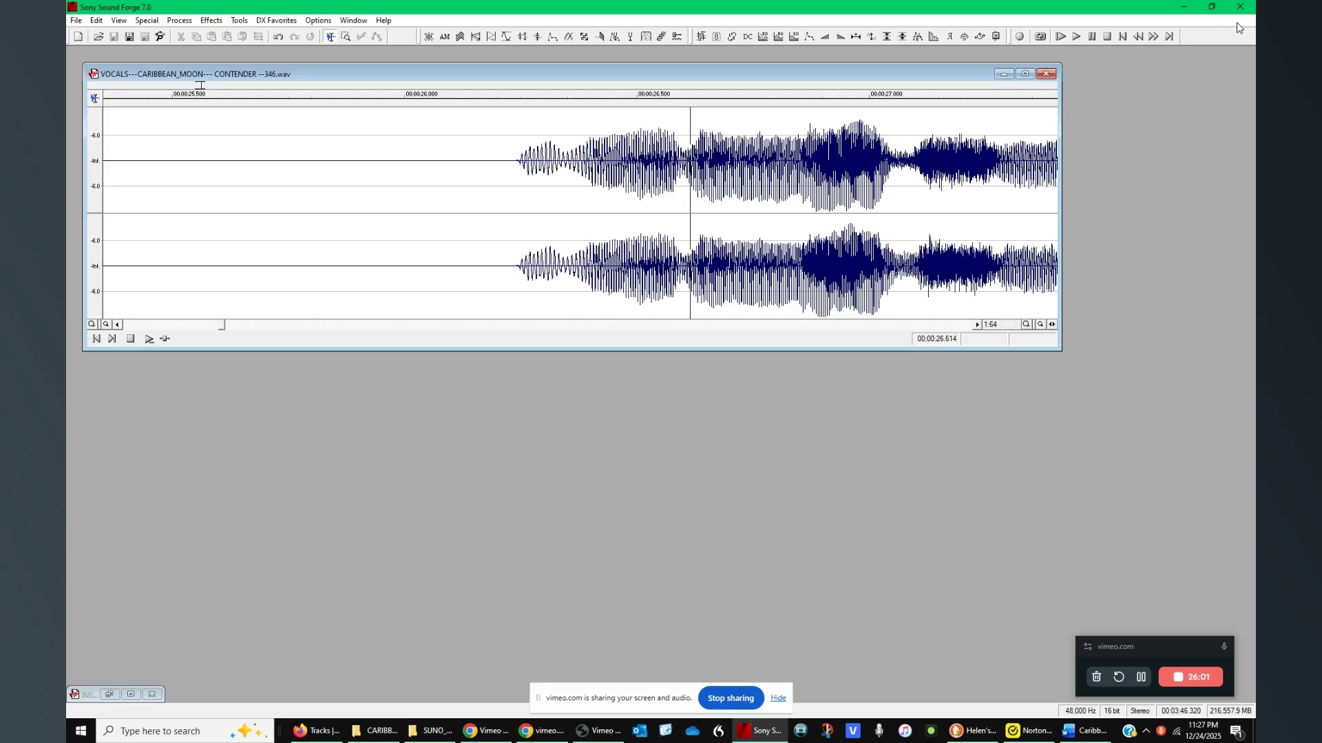
left_click_drag(797, 81, 831, 279)
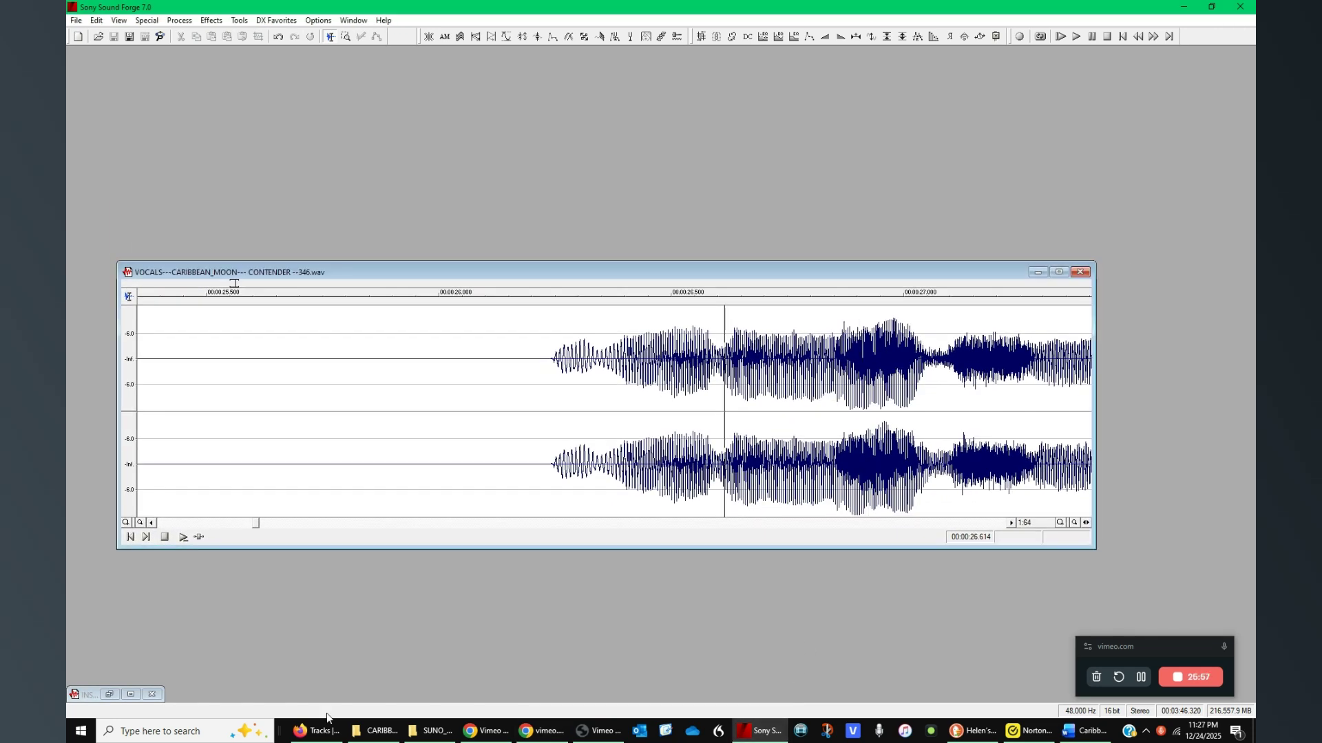
left_click(380, 731)
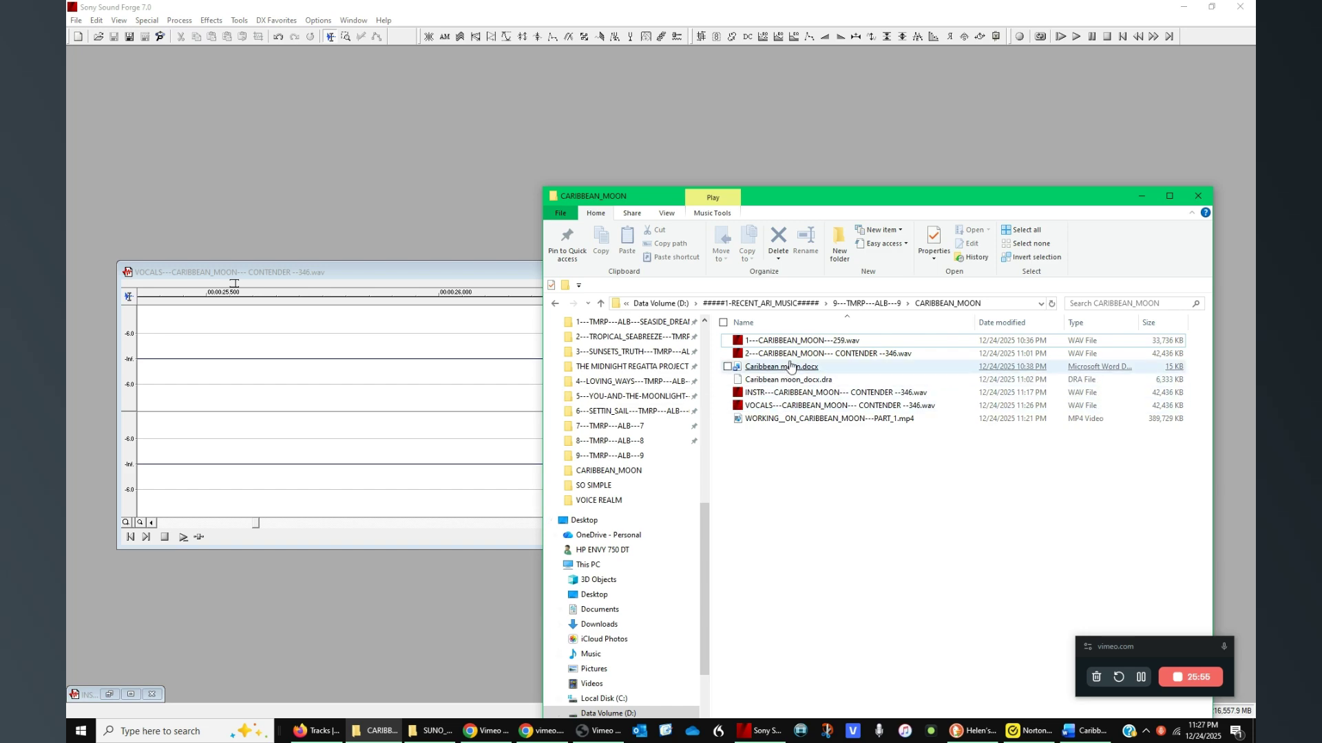
left_click(797, 353)
double_click(797, 353)
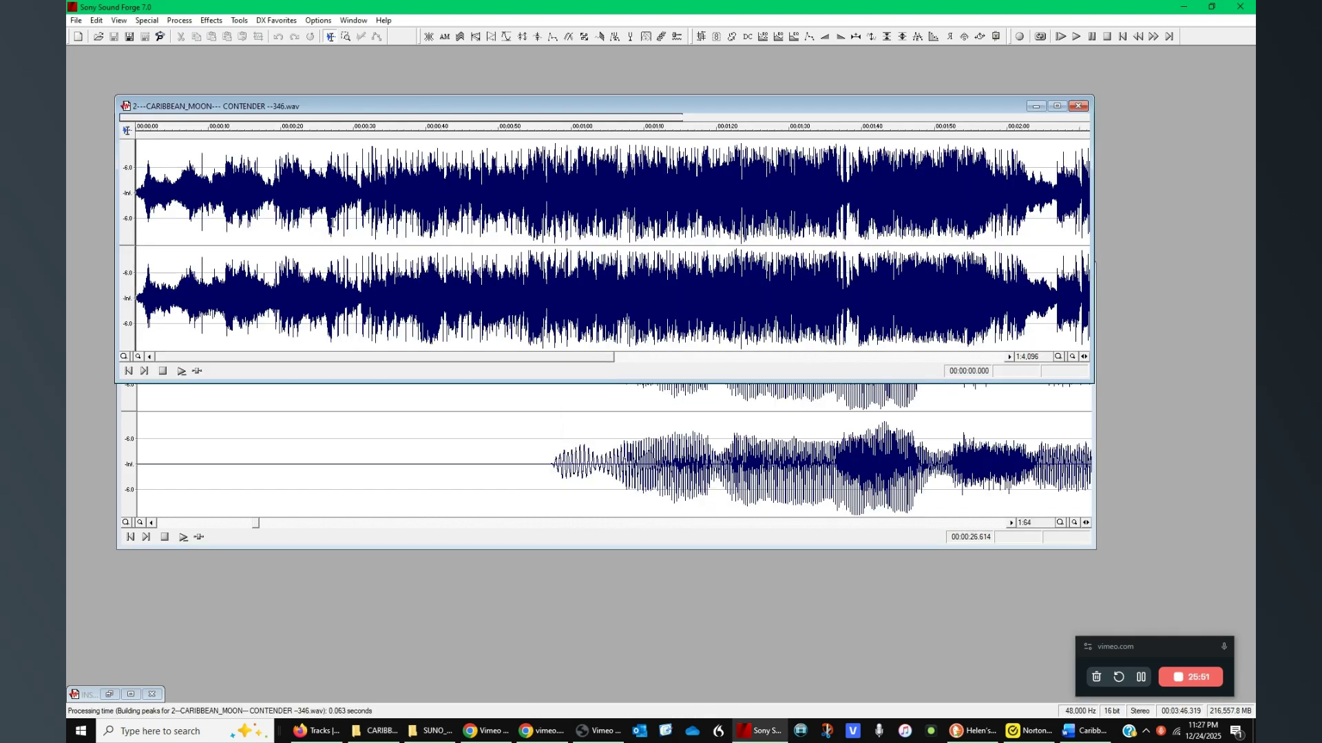
Compare the first sung phrase in the vocal file and the full mix by playing both from around 0:26.
left_click(540, 472)
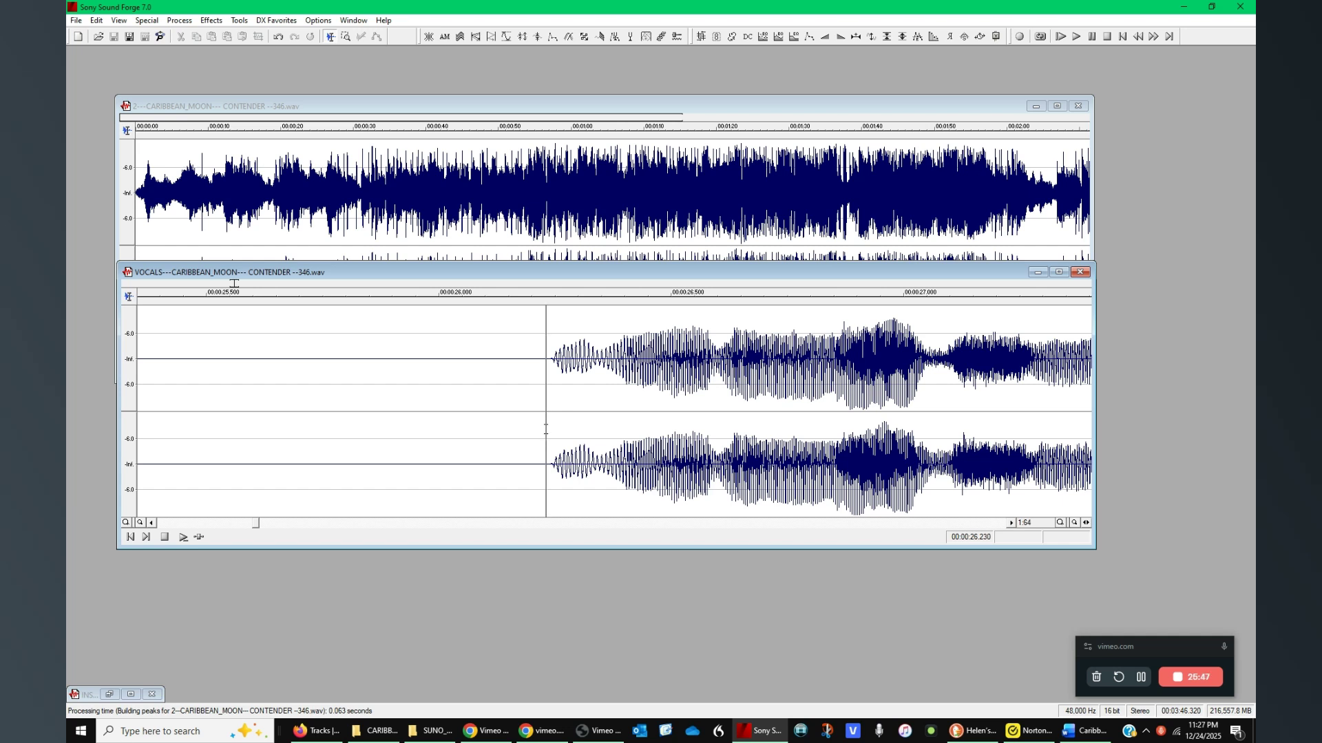
left_click(488, 188)
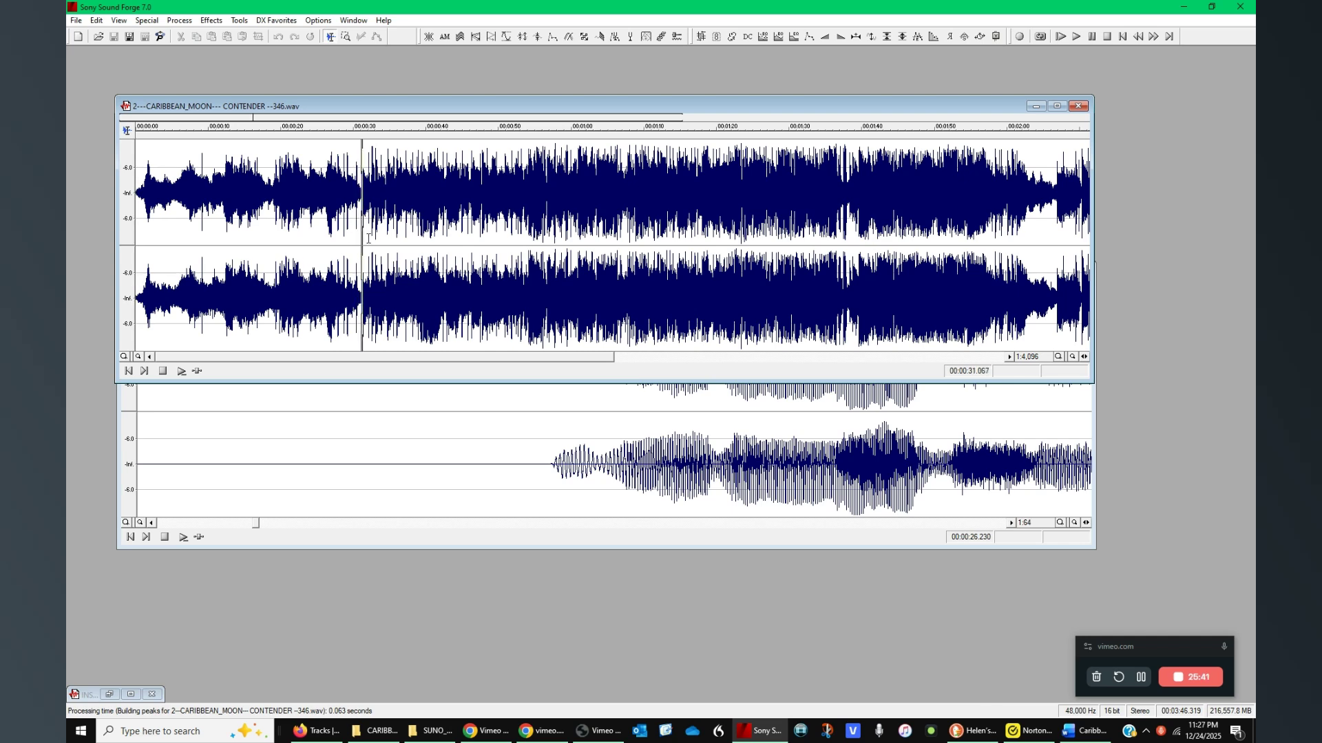
scroll(363, 239, "up", 3)
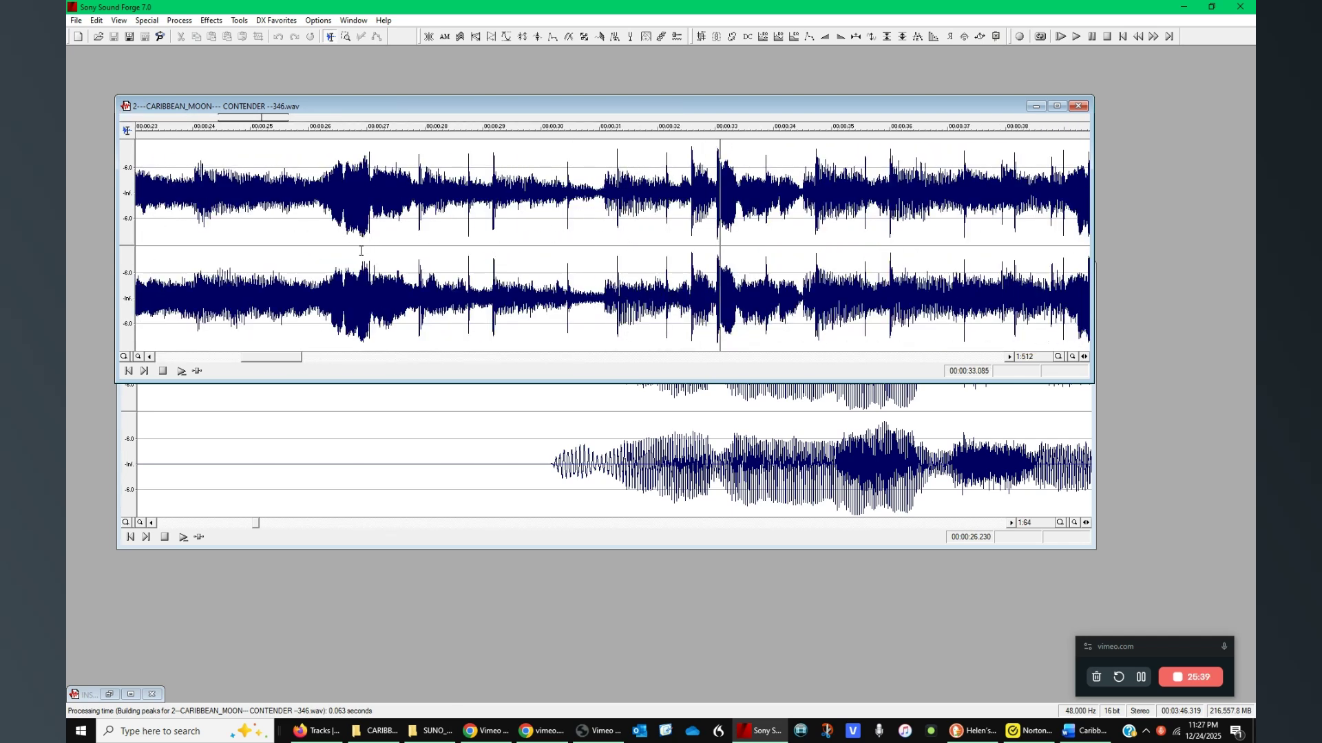
left_click(318, 260)
scroll(319, 258, "down", 1)
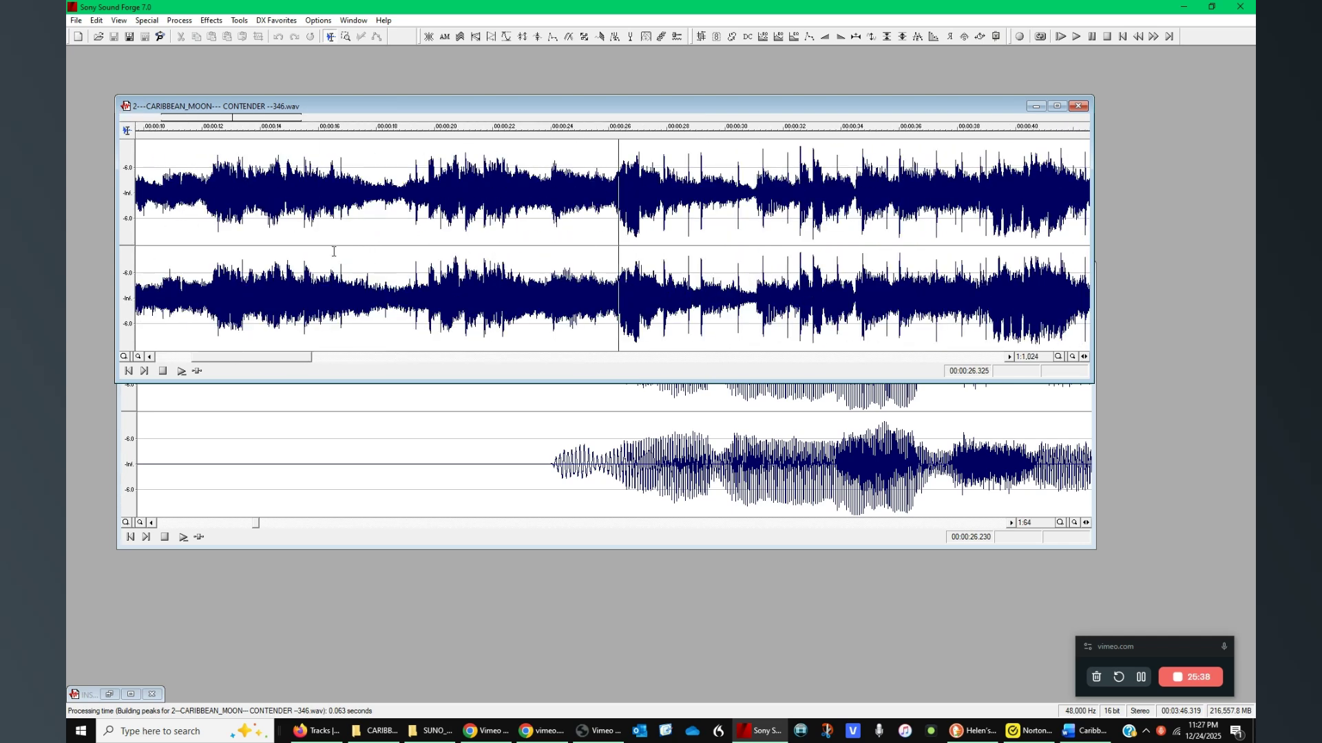
left_click(606, 240)
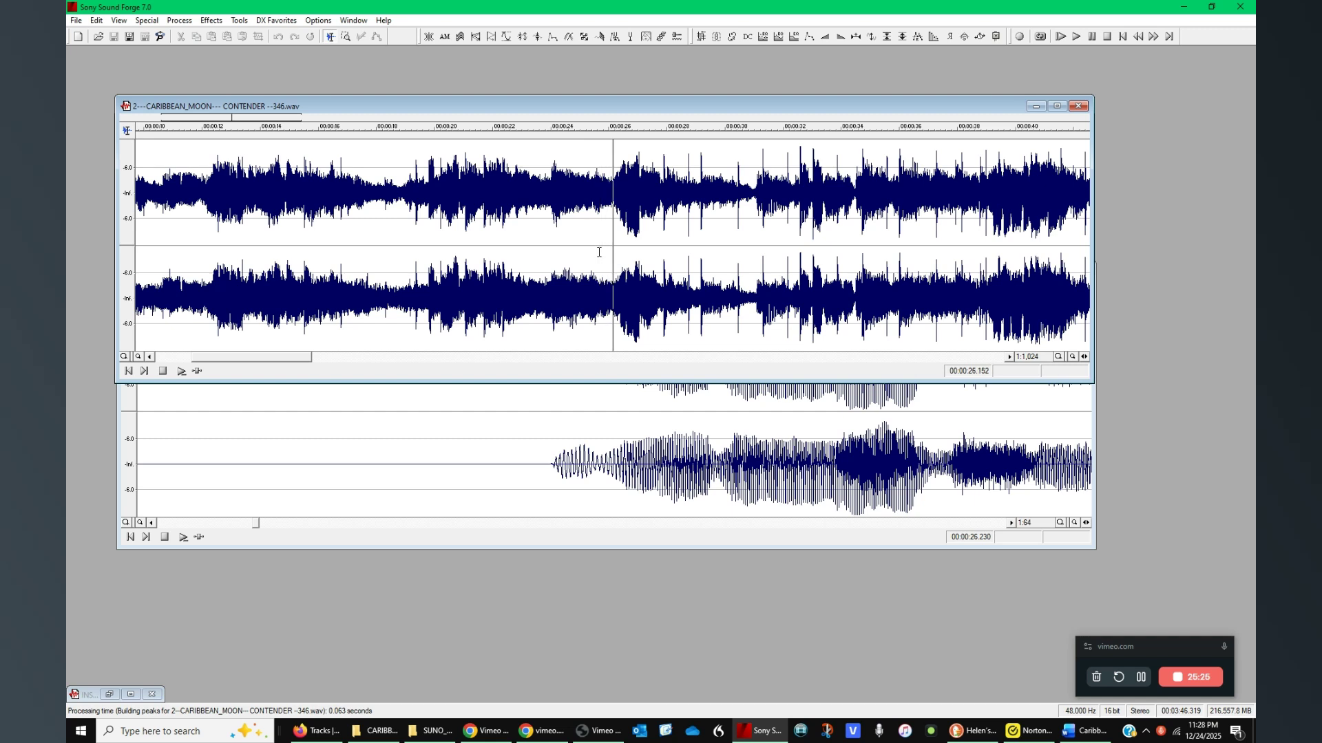
Play the vocal file from the dip near 0:26.6 and examine the first phrase against the phrase following it.
left_click(727, 432)
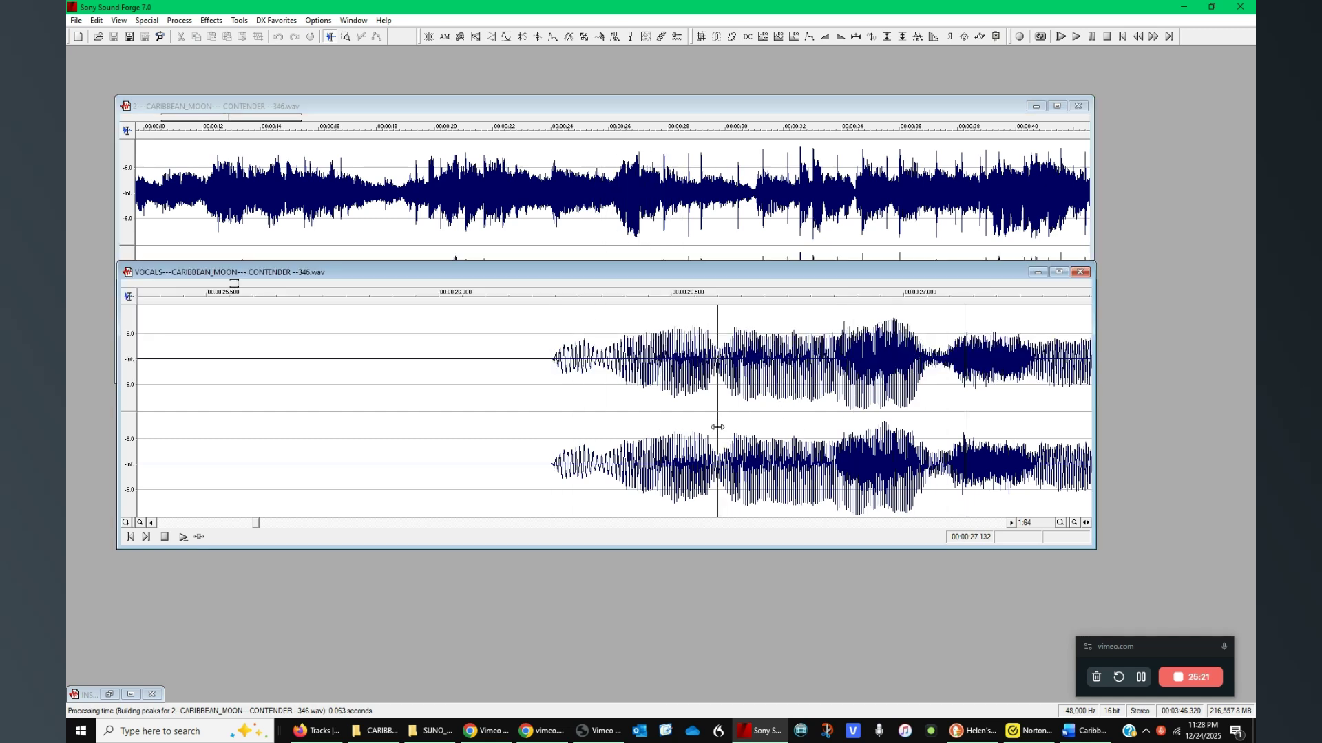
scroll(713, 419, "down", 2)
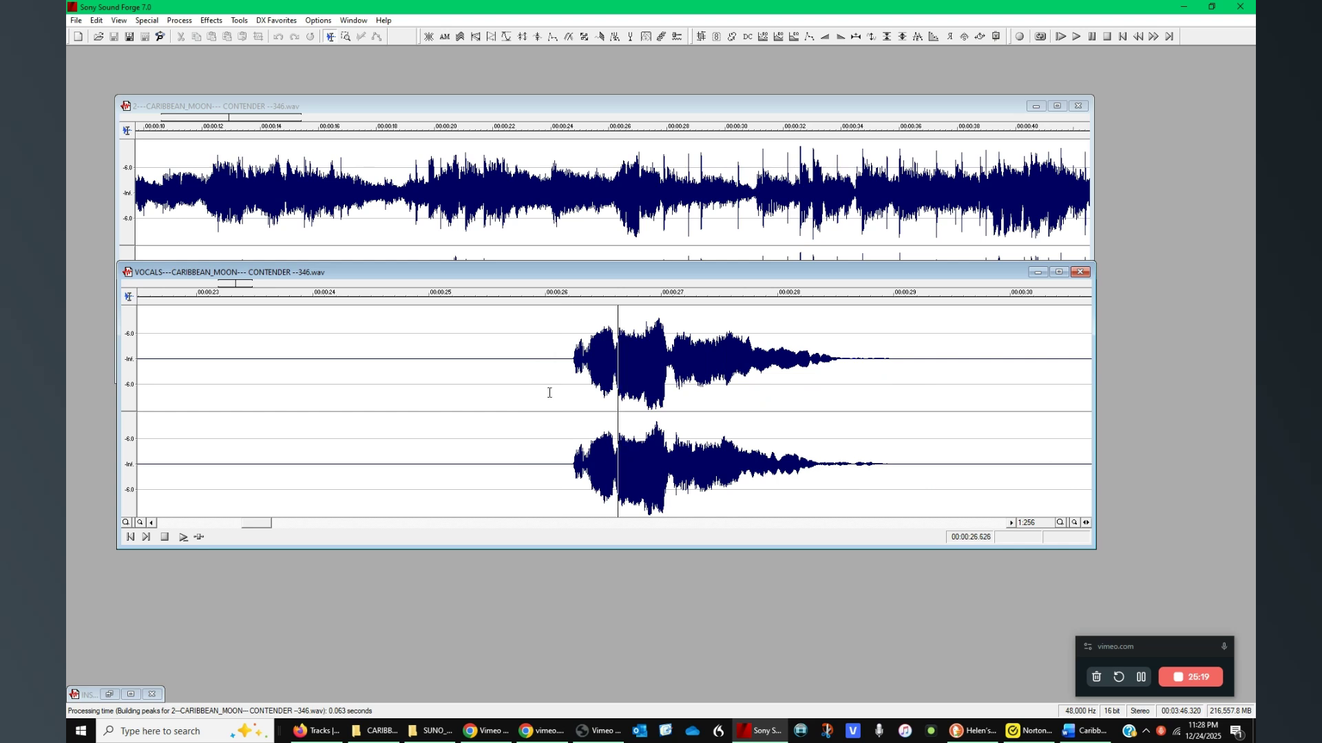
scroll(633, 410, "down", 2)
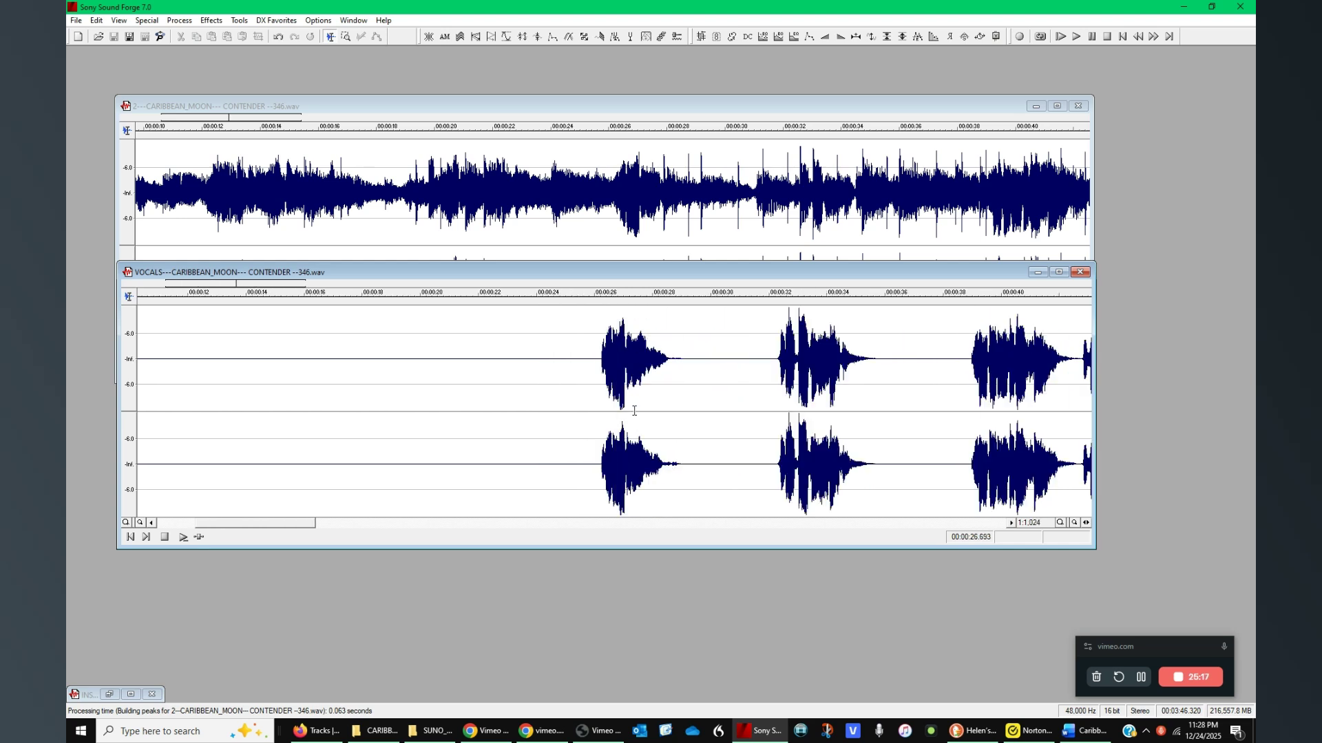
scroll(744, 399, "up", 1)
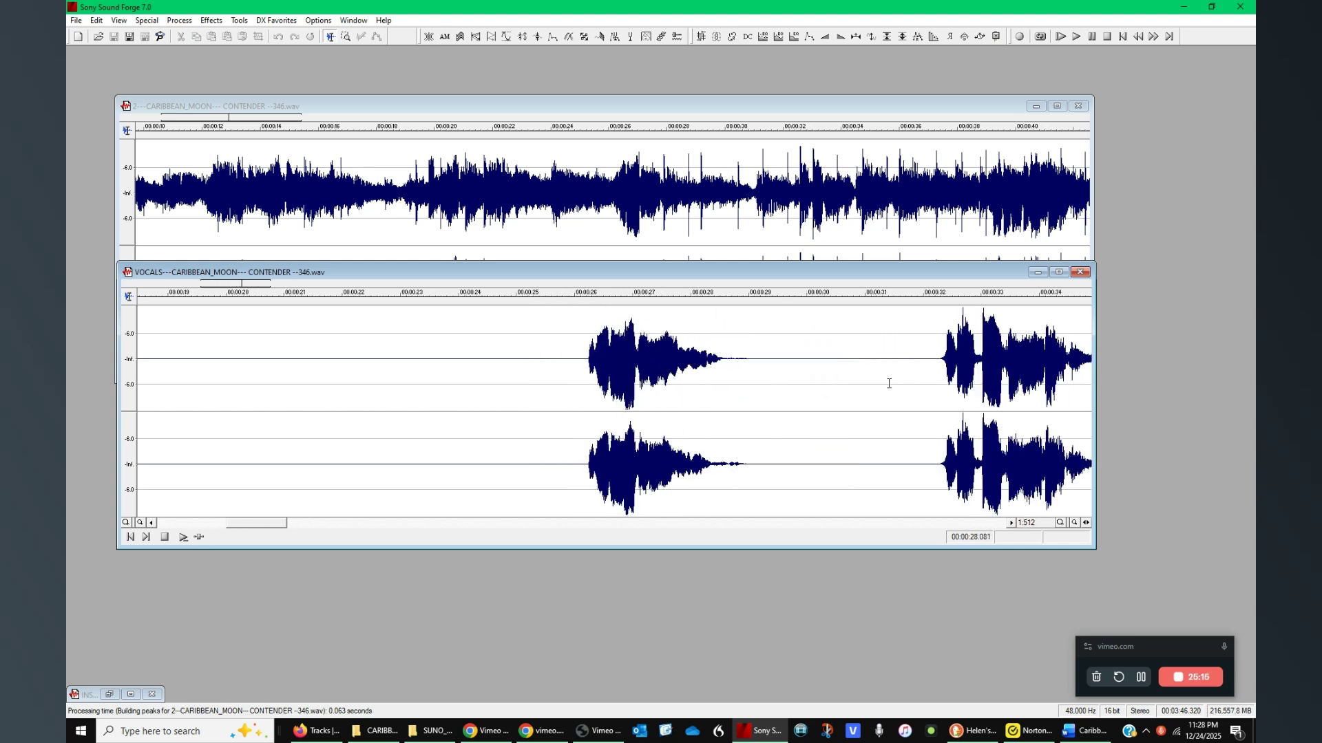
scroll(604, 383, "up", 2)
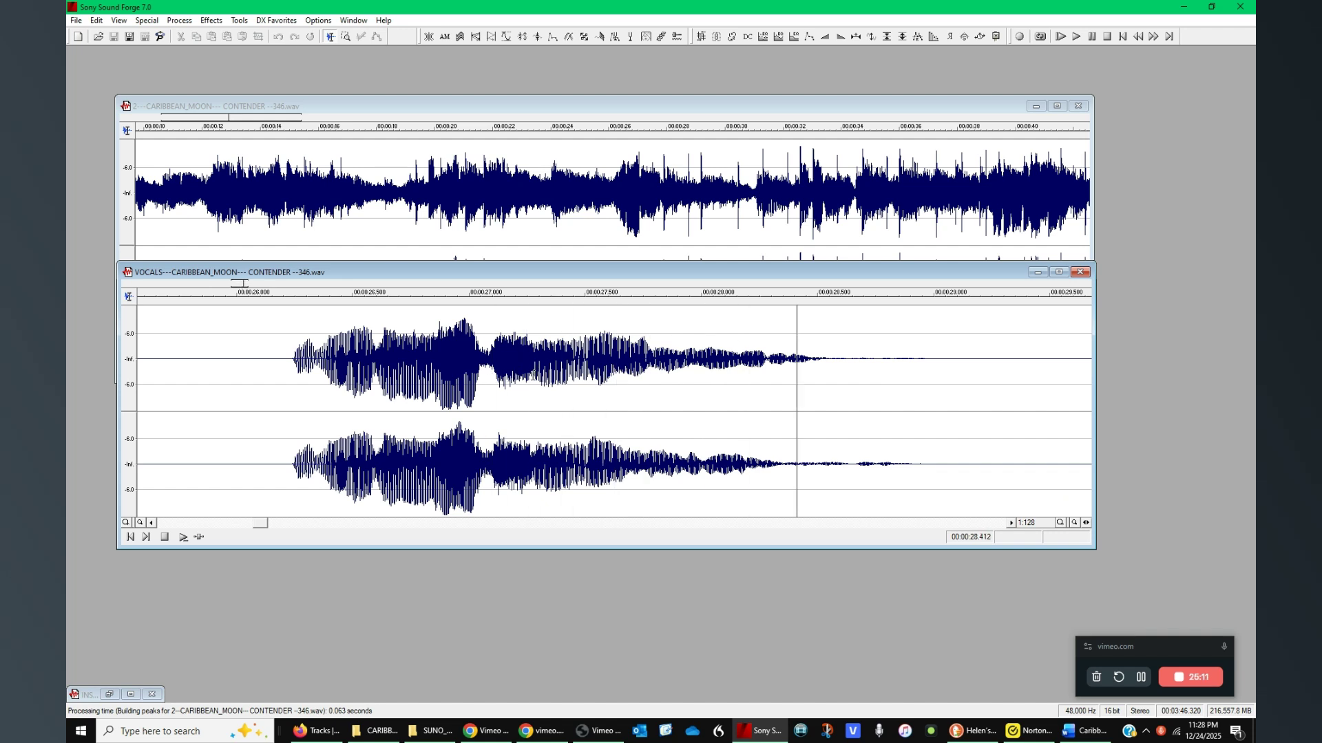
Select the first vocal phrase from 0:26.154 to 0:30.213 and apply a Graphic Fade with an early envelope dip just under 75% gain.
left_click_drag(533, 375, 470, 408)
scroll(1003, 373, "down", 1)
scroll(471, 408, "up", 1)
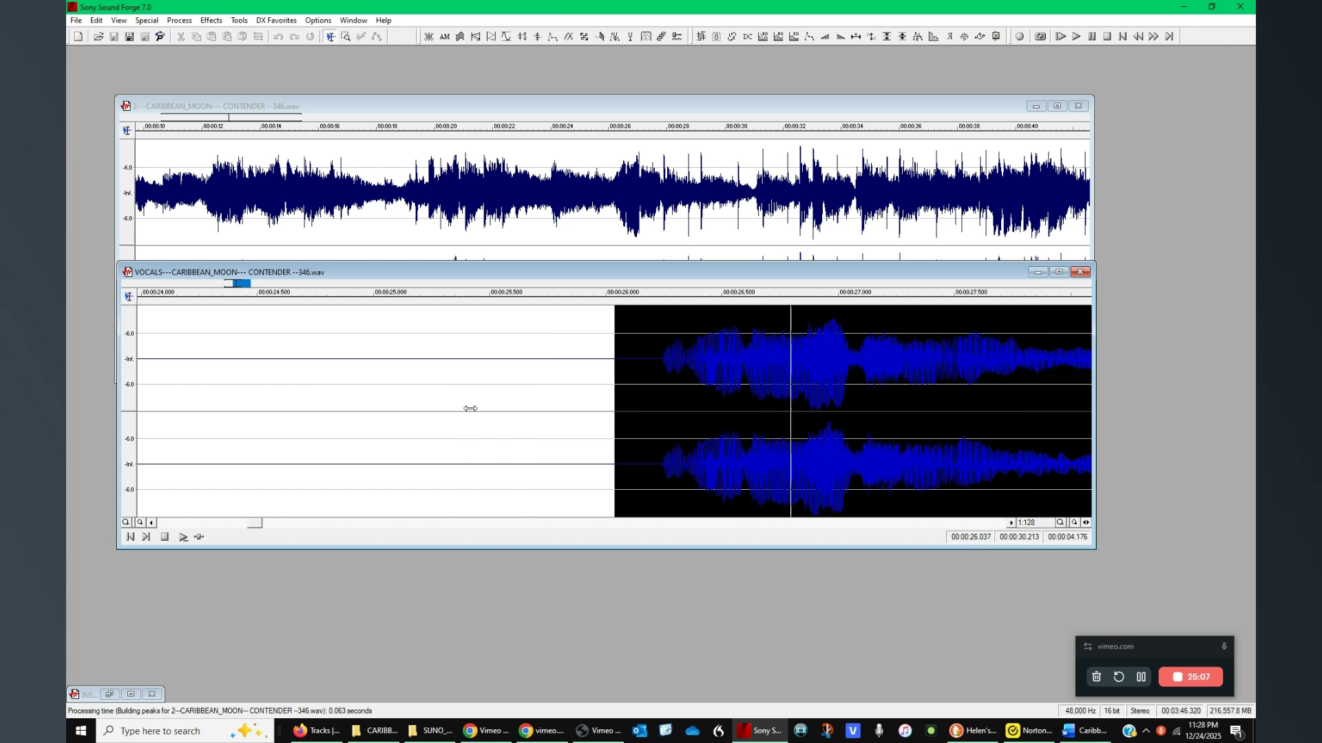
mouse_move(615, 409)
left_mouse_down()
mouse_move(819, 409)
mouse_move(640, 411)
left_mouse_up()
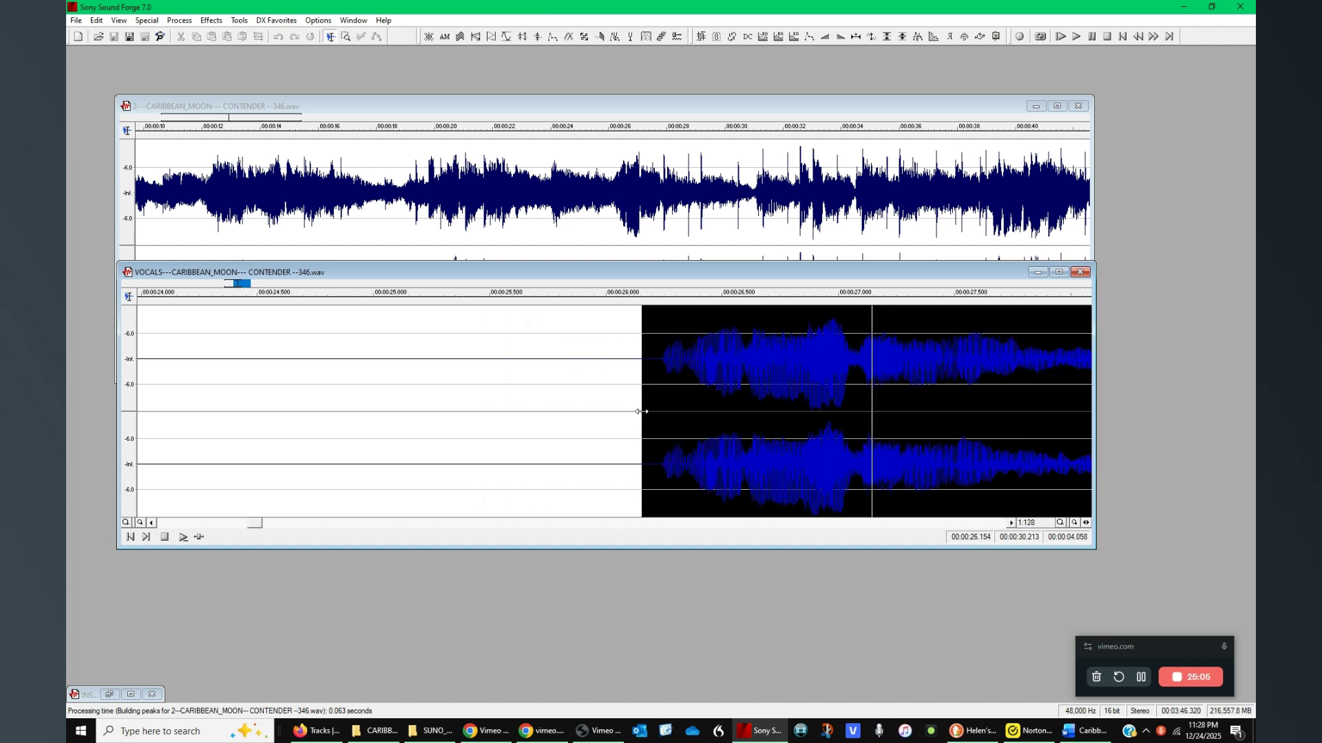
key("space")
left_click(810, 41)
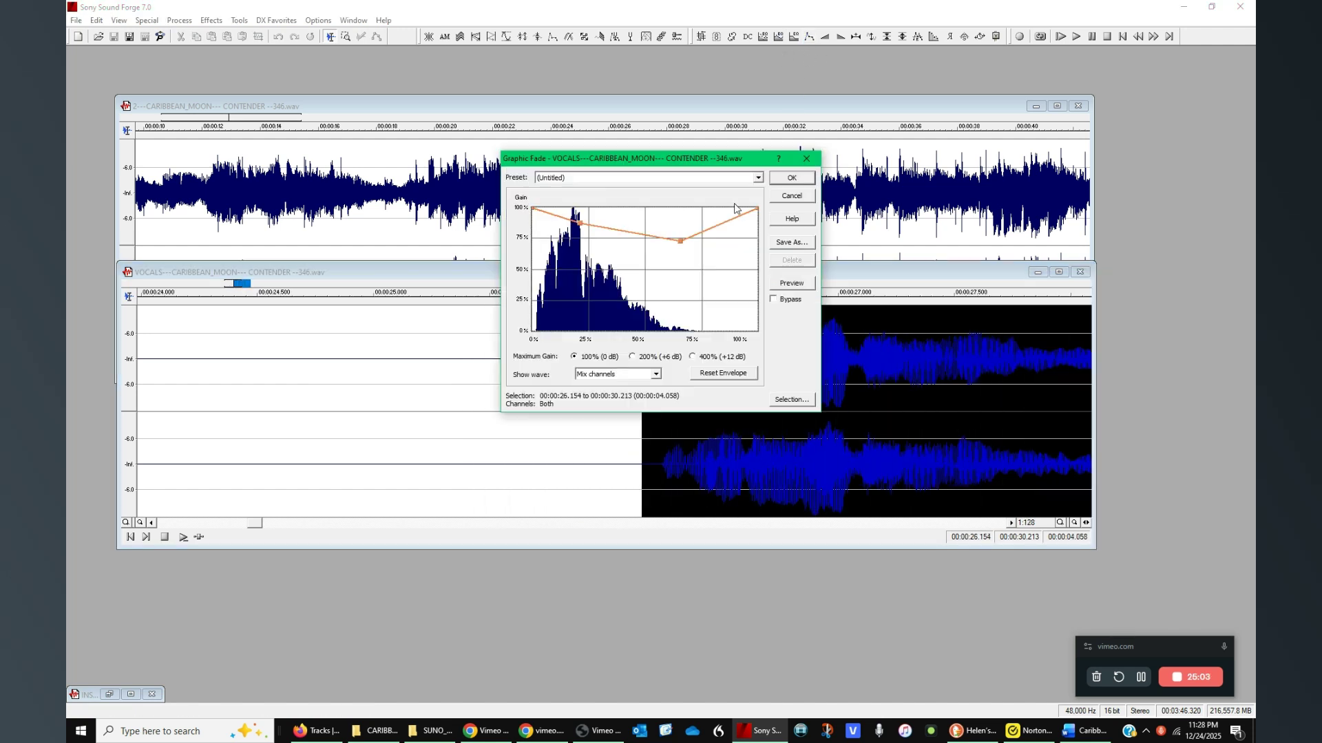
left_click_drag(682, 245, 555, 242)
left_click(792, 178)
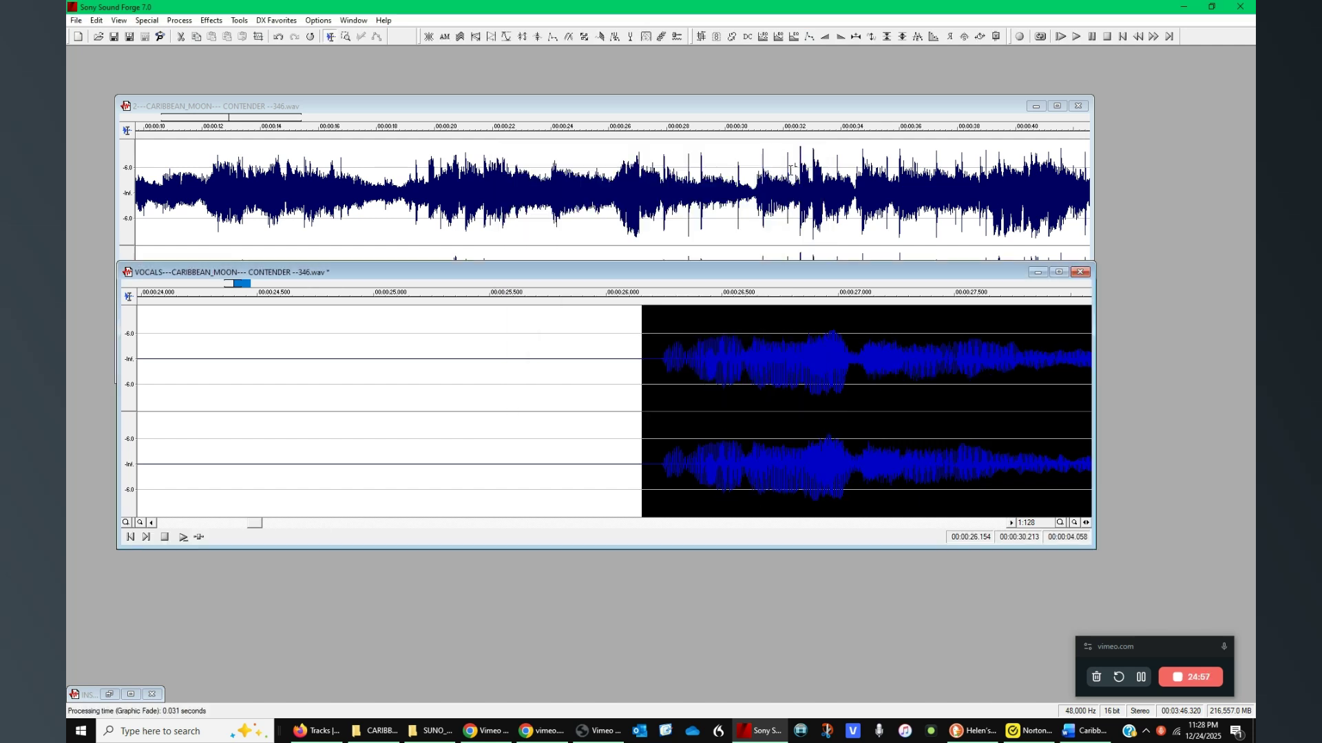
Normalize the selected first phrase to 0 dB using peak level, and play it back from just before its start.
left_click(902, 38)
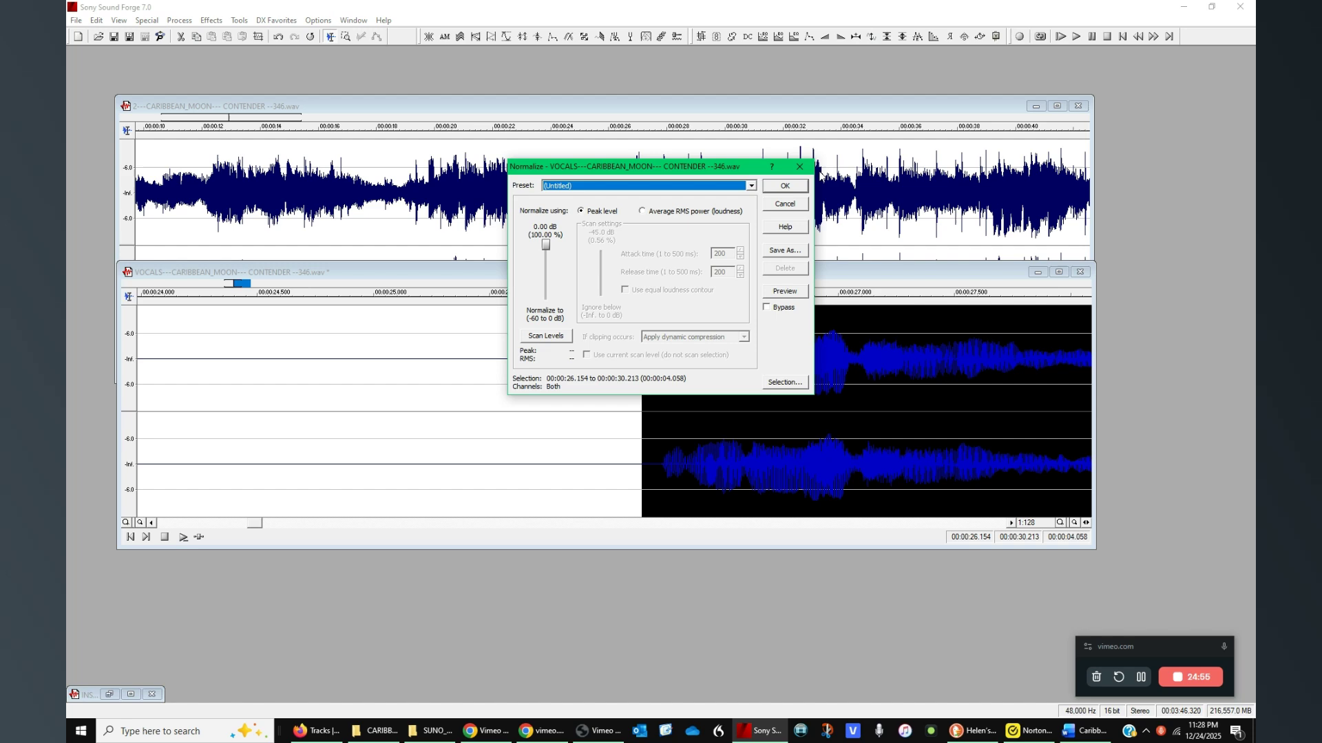
left_click(789, 192)
left_click(625, 402)
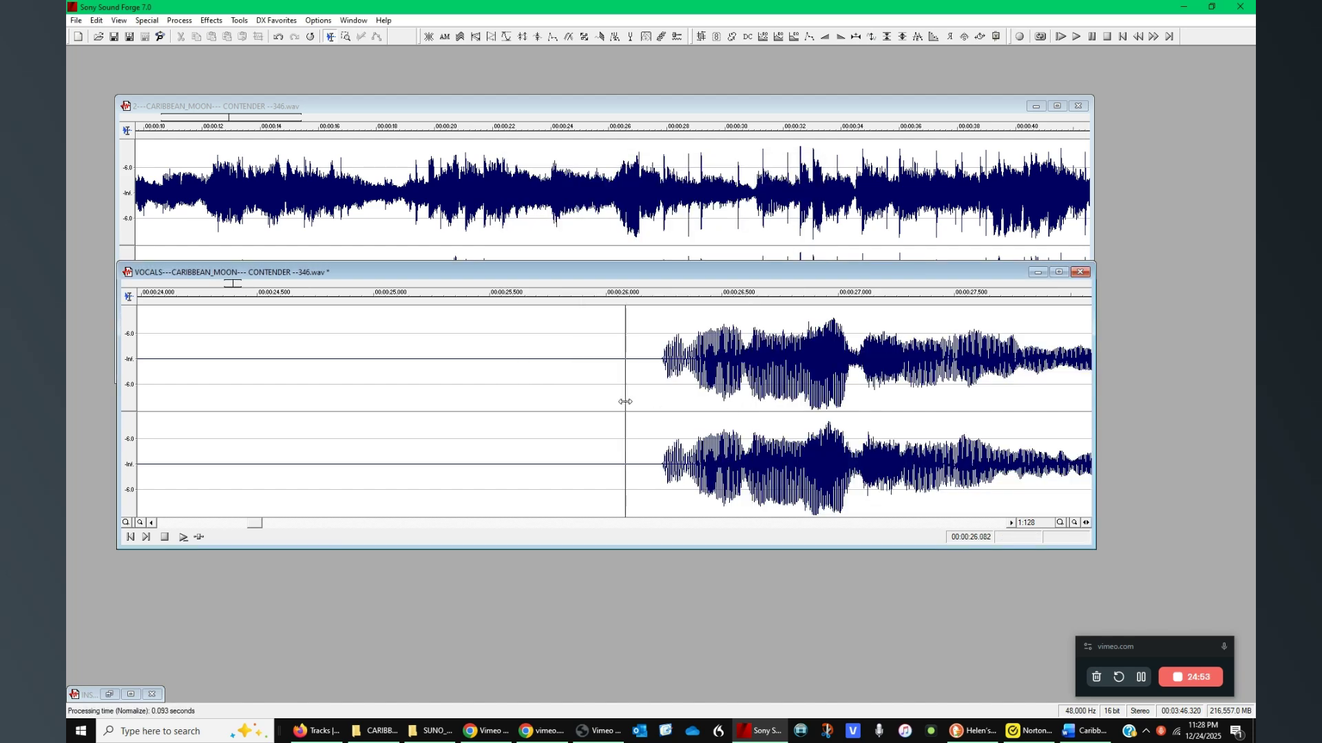
scroll(790, 405, "down", 1)
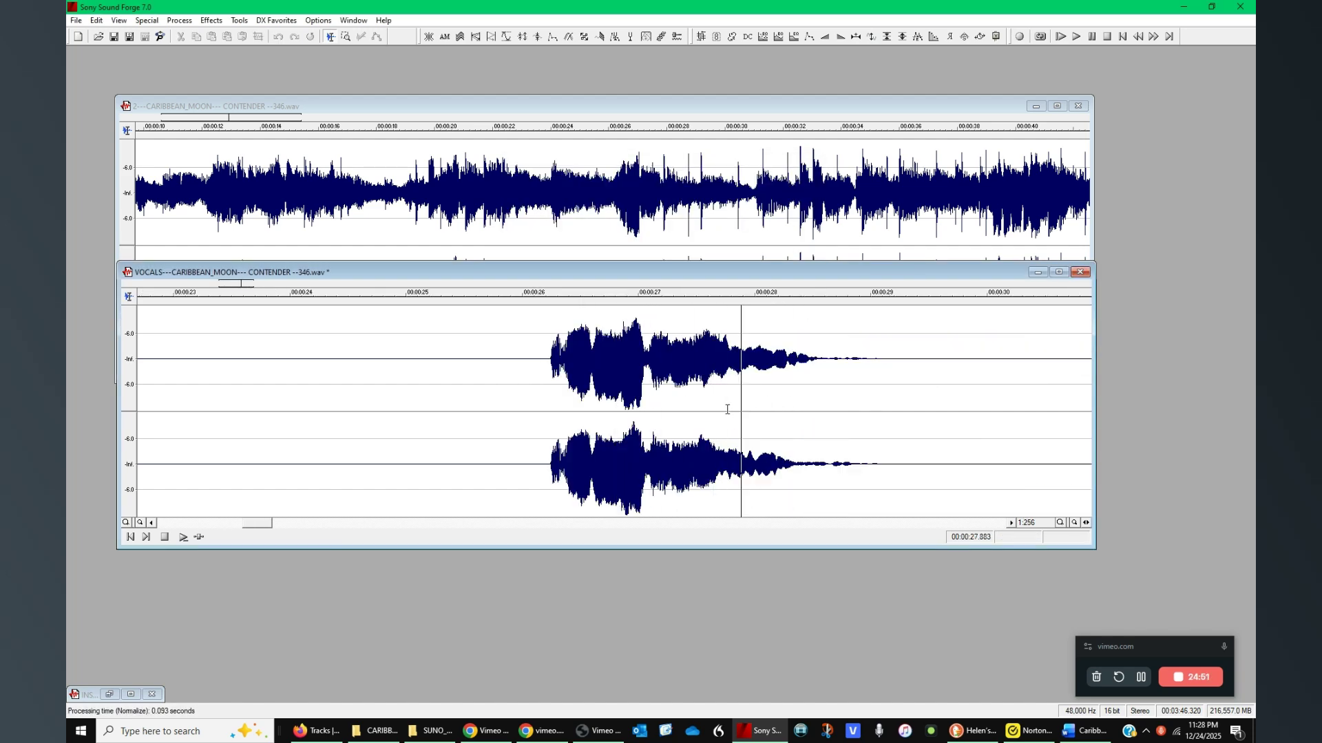
scroll(761, 393, "down", 2)
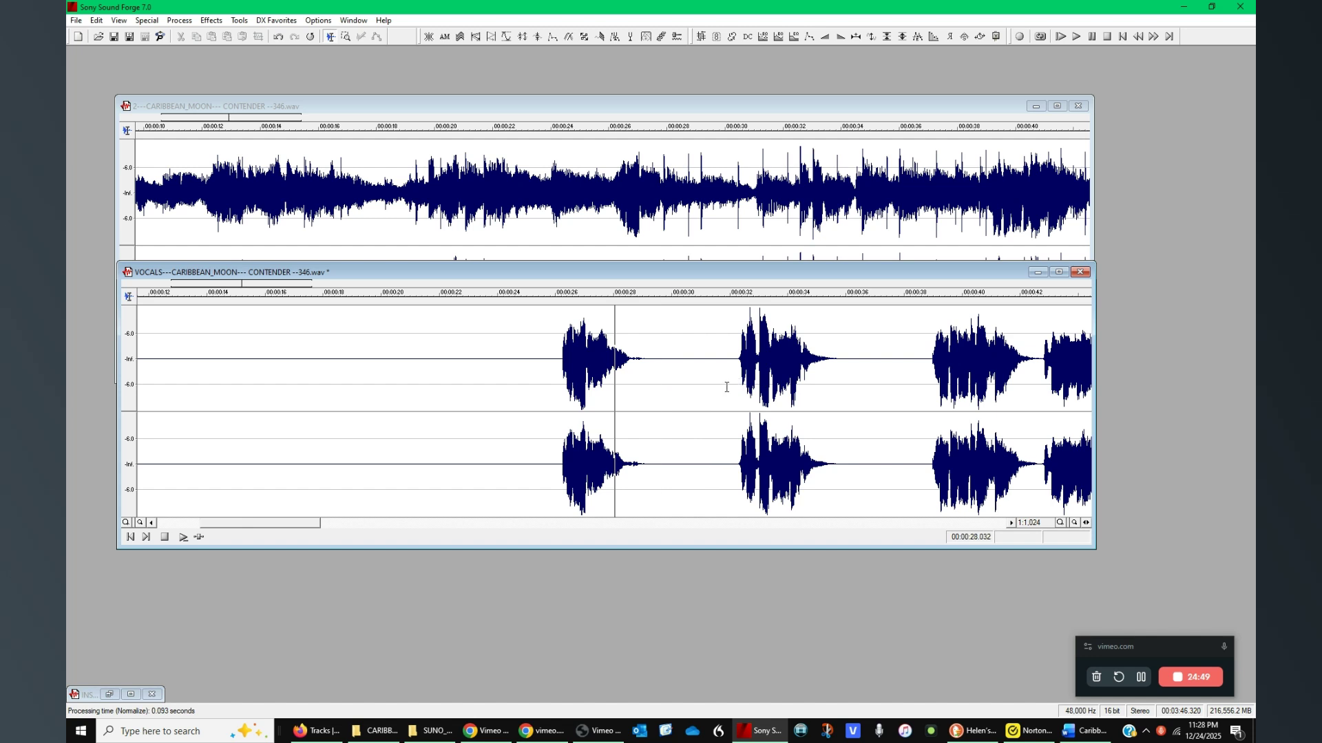
Spot-check the second vocal phrase from about 0:33.7 and the third from just before 0:39 by playback.
left_click(780, 405)
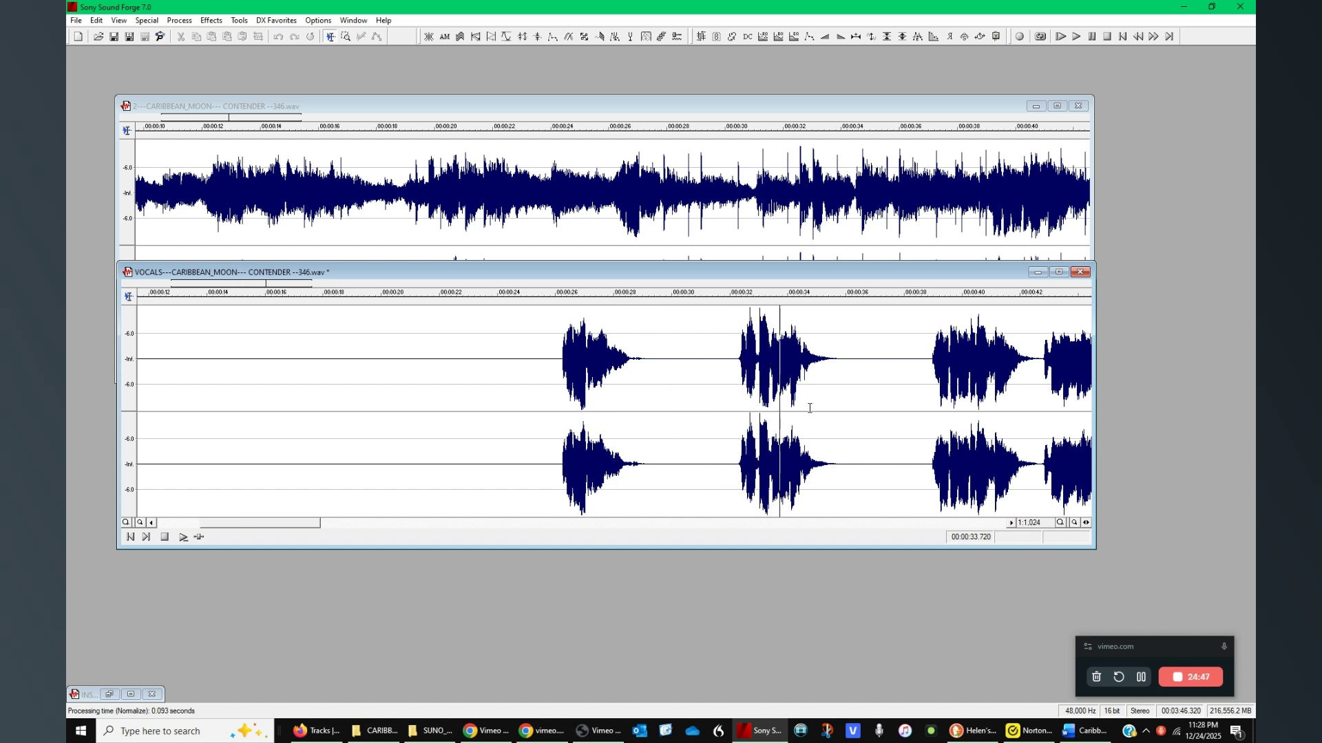
left_click(934, 399)
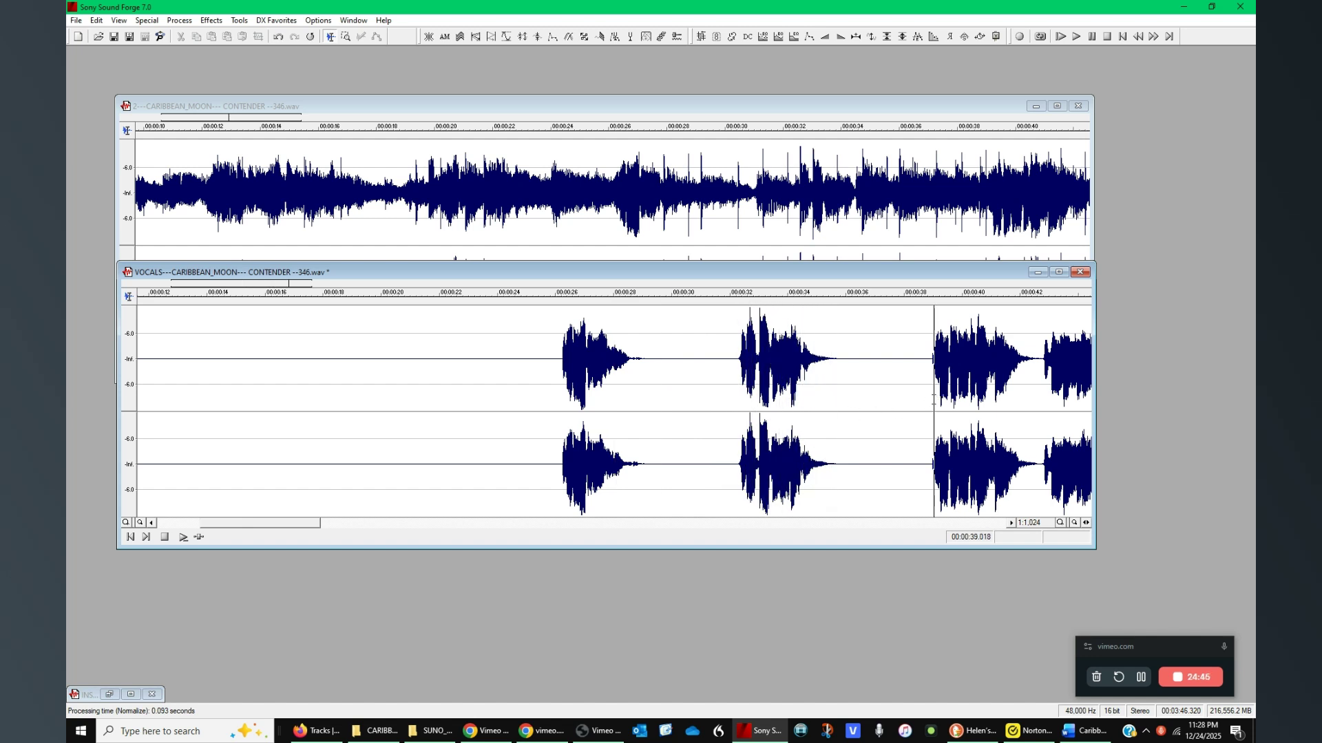
left_click(925, 403)
key("space")
scroll(926, 404, "up", 2)
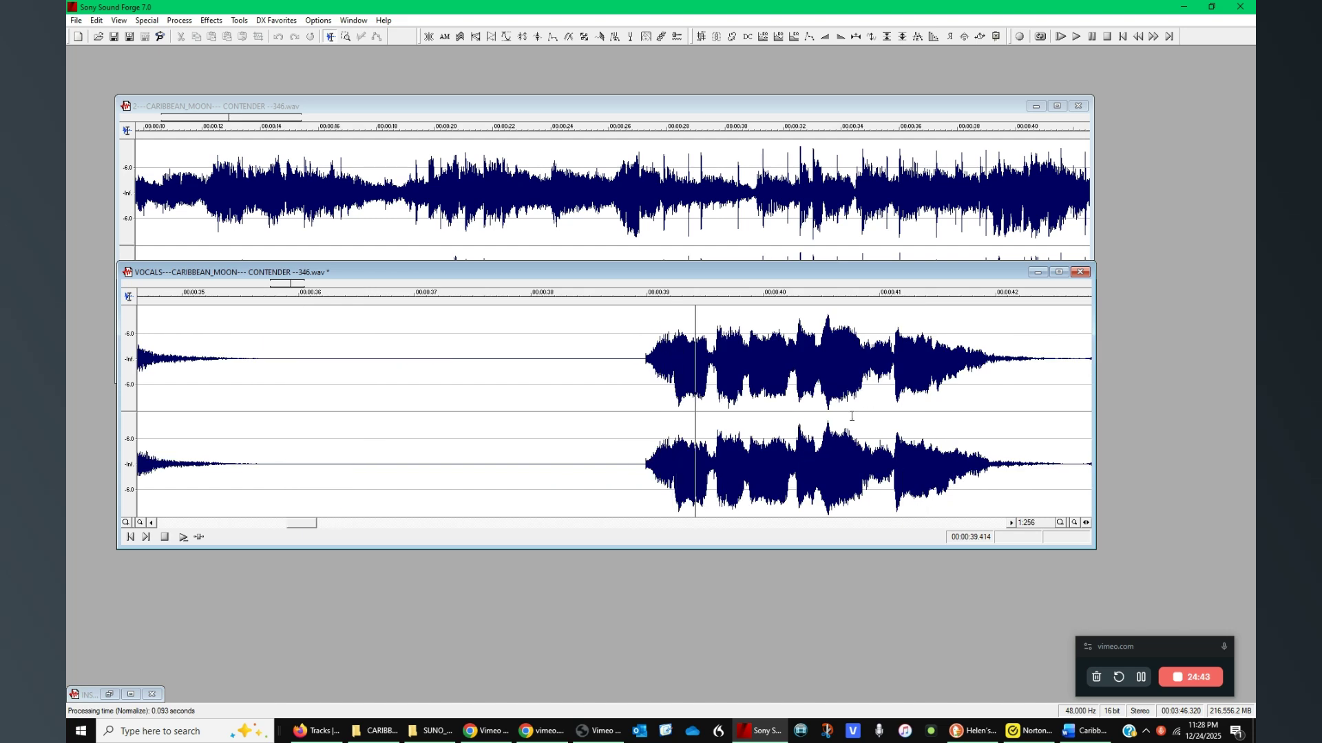
scroll(850, 416, "down", 2)
Maximize the vocal window and audition the phrases starting just after 0:46, 0:53 and near 0:58.
double_click(753, 270)
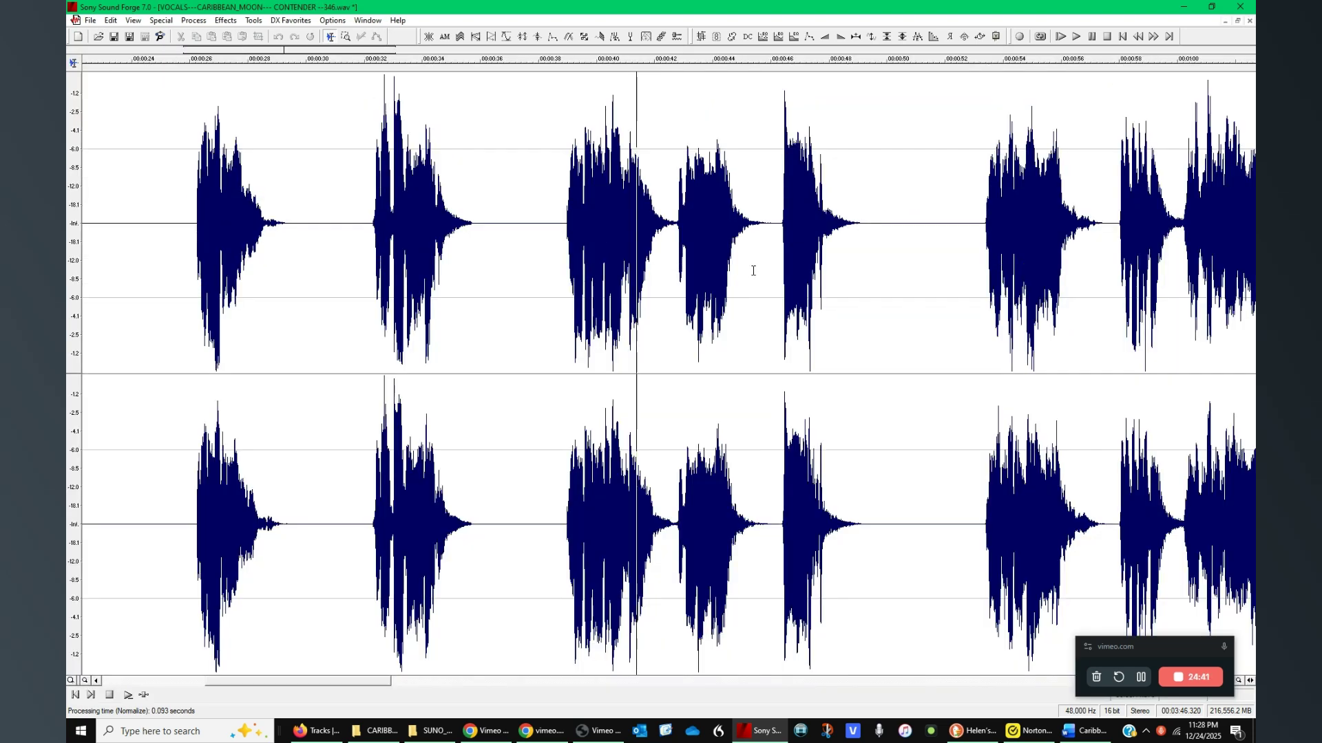
scroll(700, 334, "up", 2)
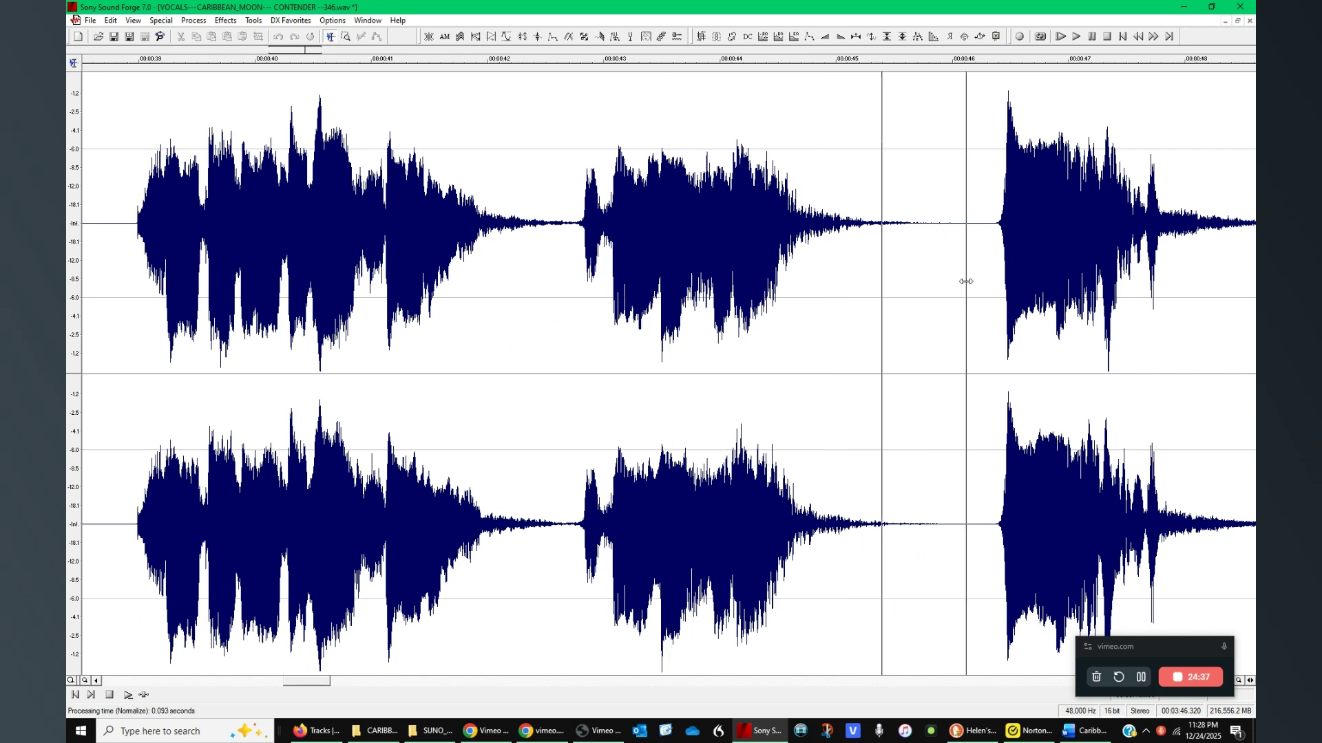
left_click(966, 280)
scroll(963, 282, "down", 1)
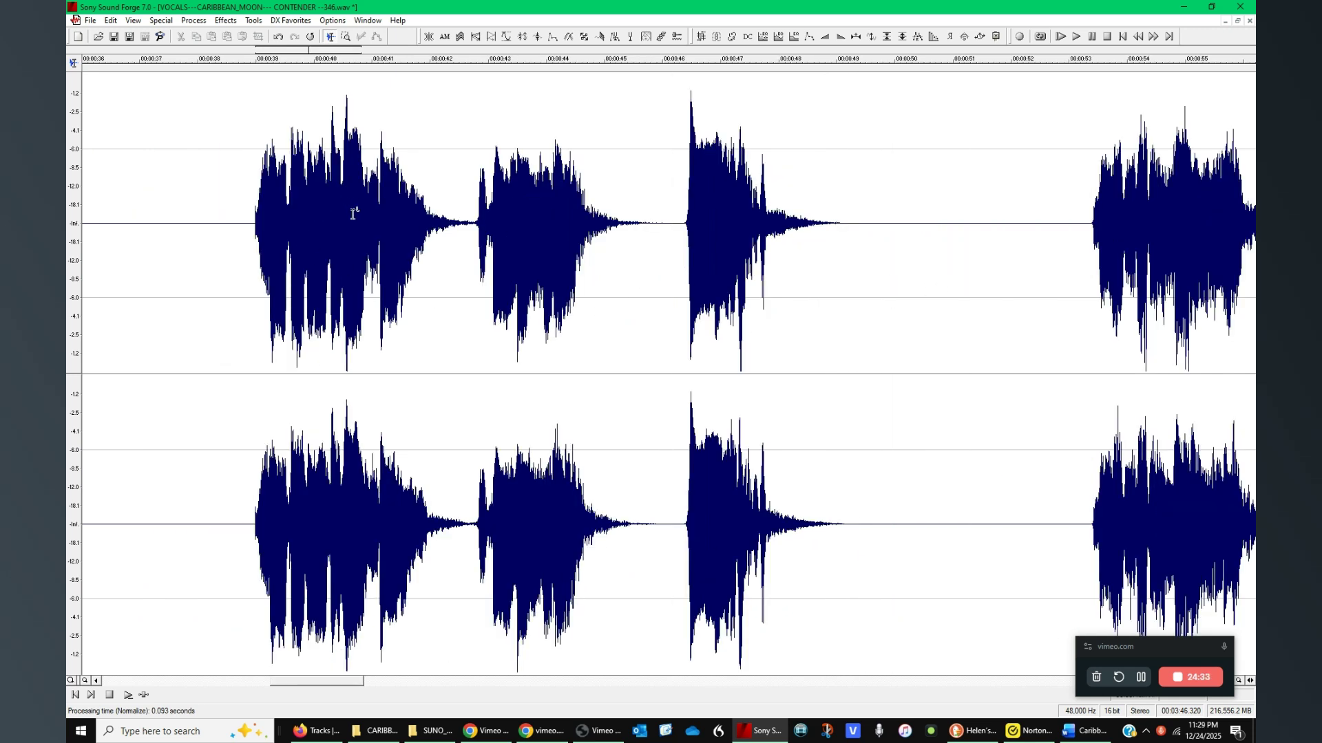
key("space")
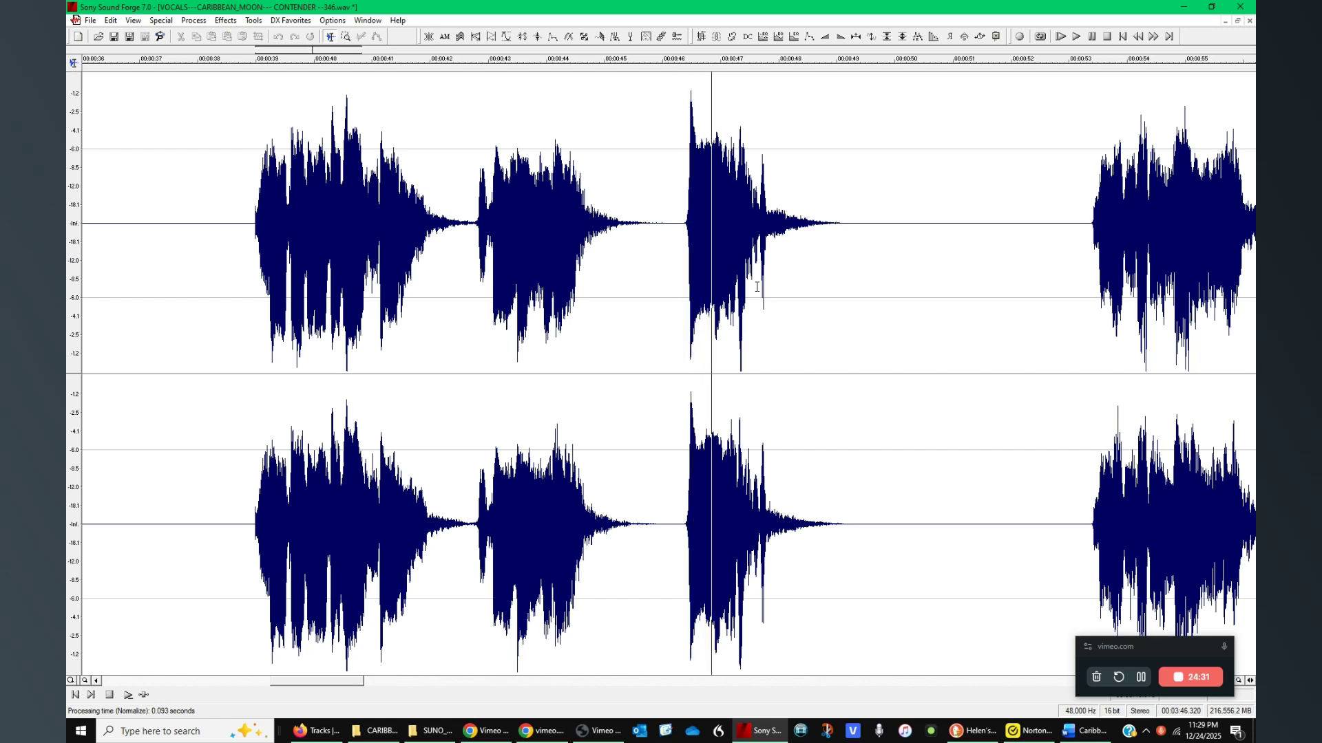
left_click(1084, 263)
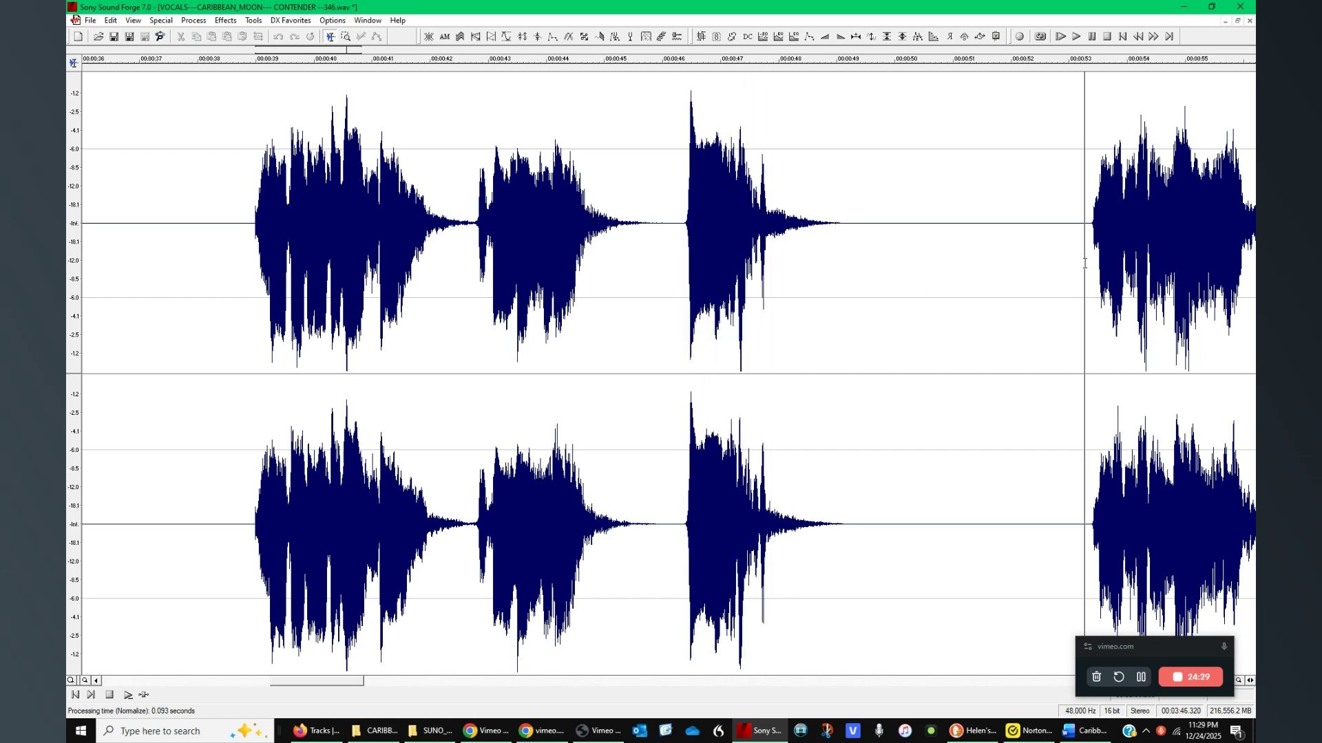
scroll(1023, 274, "up", 1)
scroll(977, 276, "down", 1)
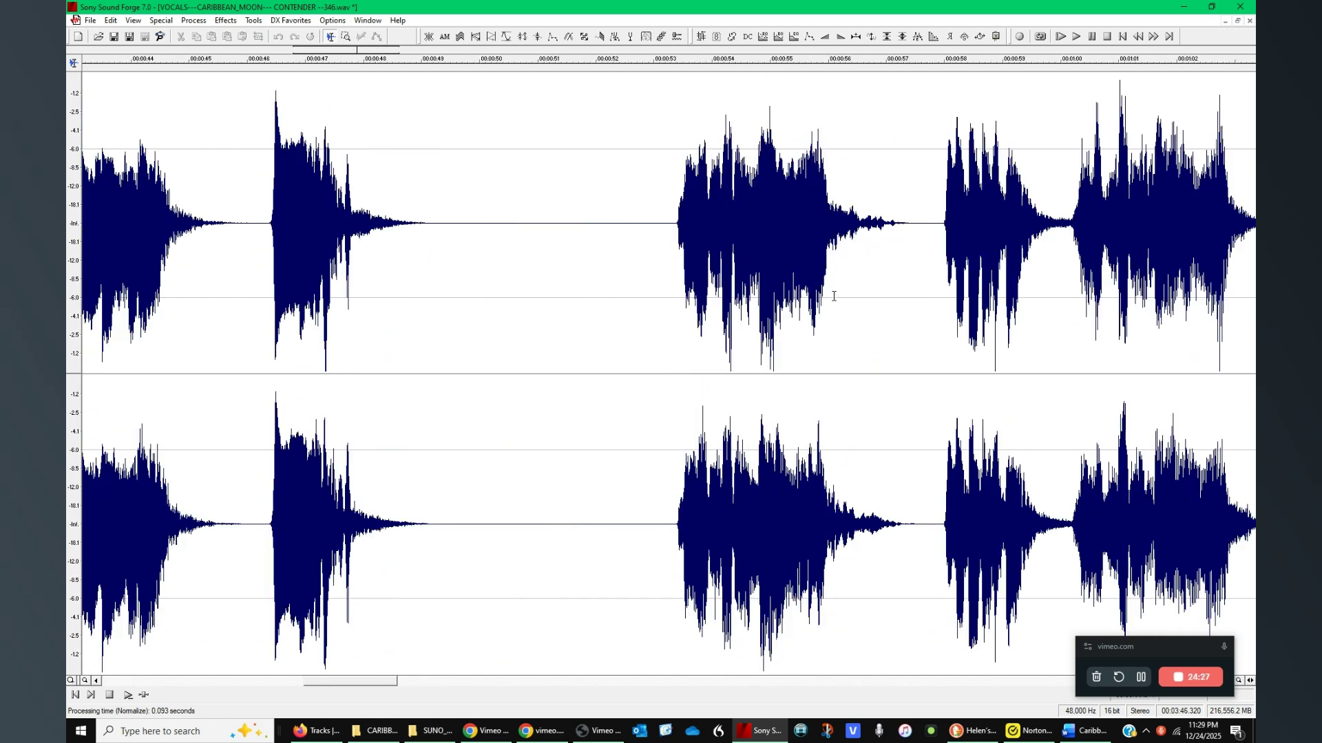
left_click(941, 286)
scroll(941, 285, "down", 2)
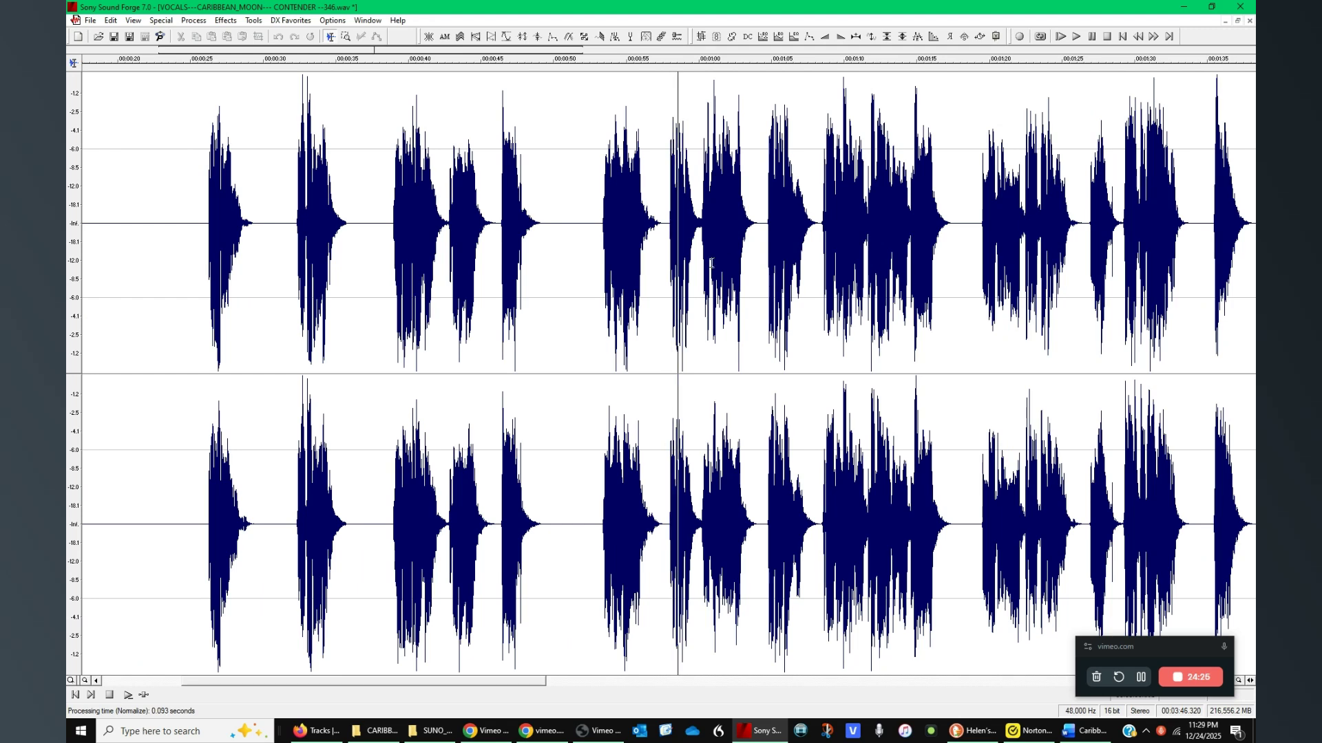
Audition the vocal phrases between about 0:58 and 1:06, ending with the one that starts near 1:05.
scroll(638, 278, "up", 3)
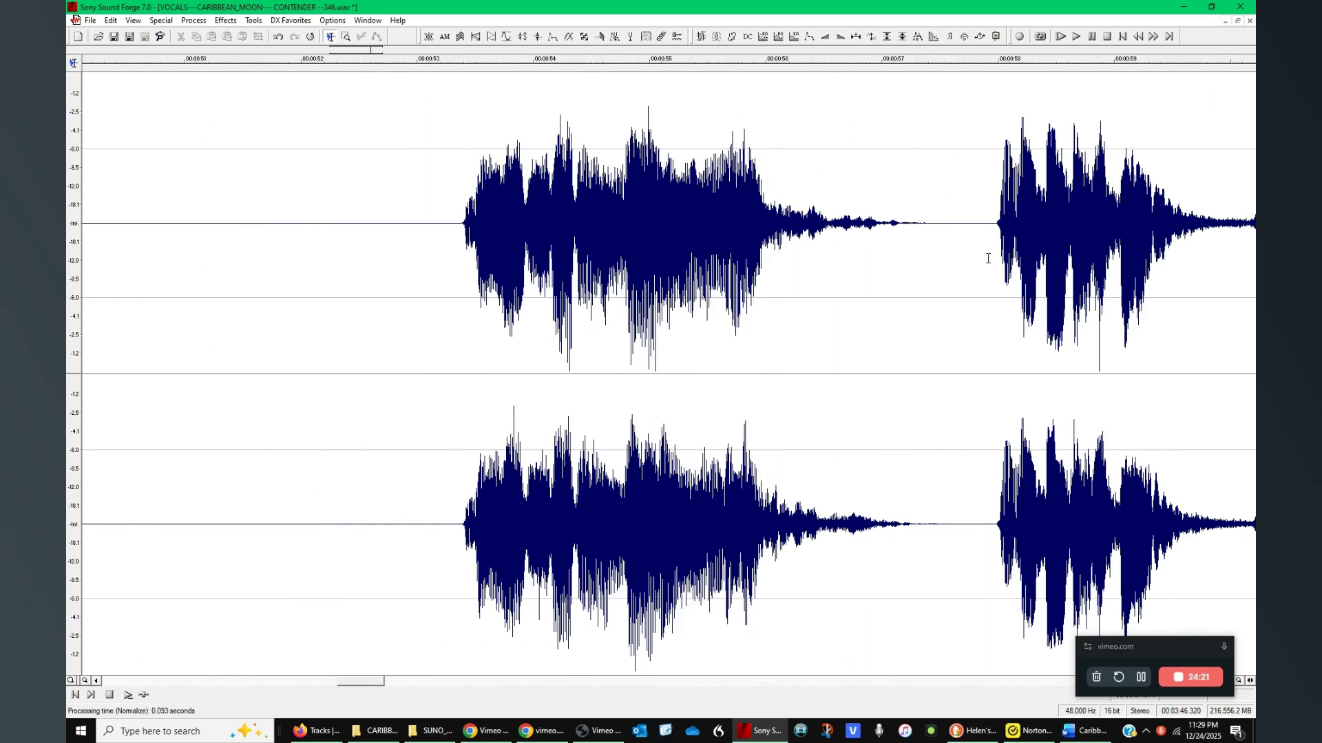
scroll(929, 260, "down", 1)
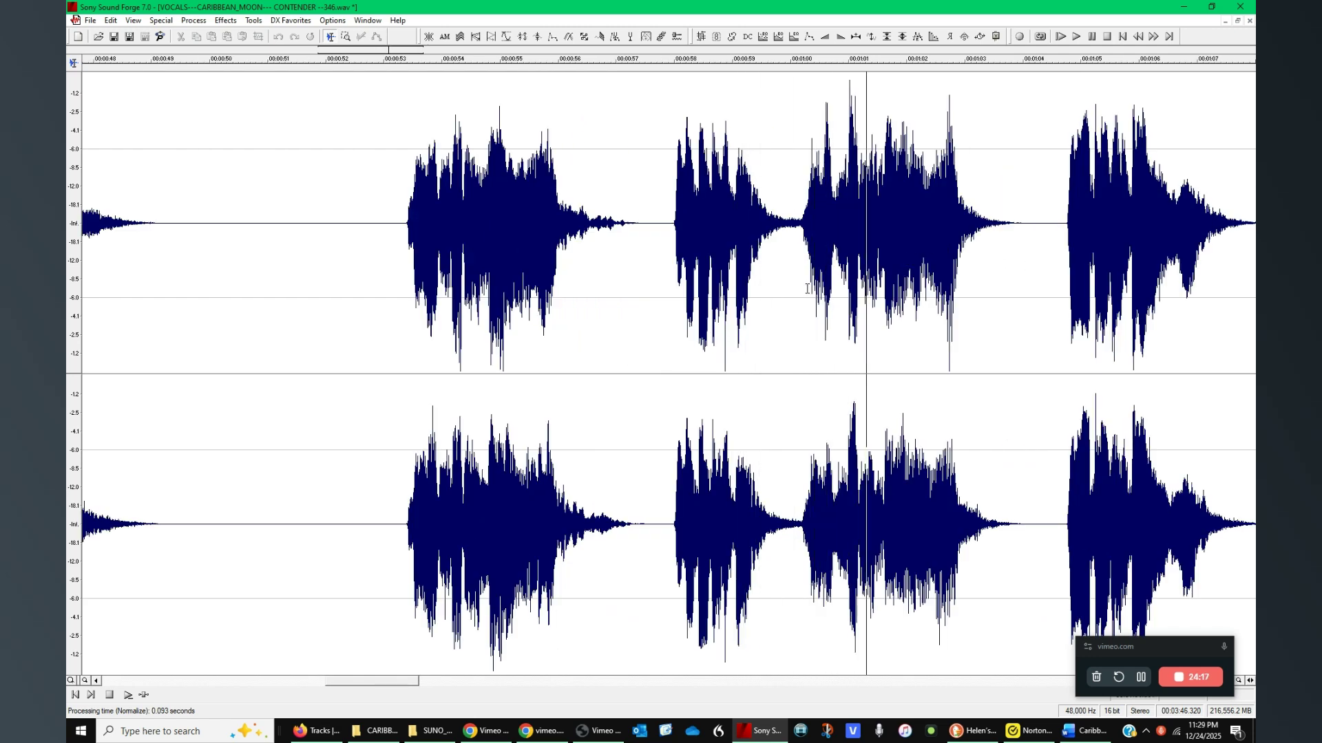
left_click(1058, 266)
scroll(1058, 266, "up", 1)
left_click(879, 284)
left_click(838, 291)
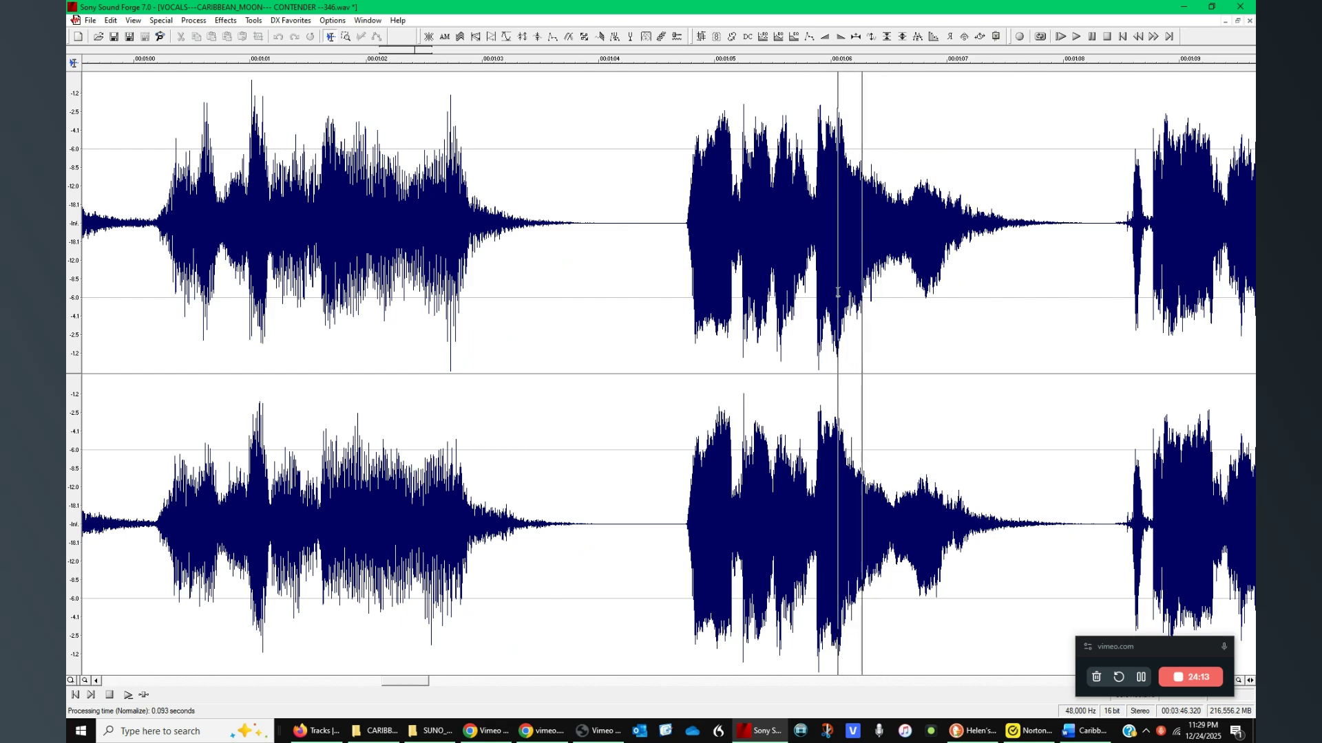
Select the phrase from 1:04.597 to 1:08.298 and apply a Graphic Fade with the early envelope points at about 90% gain.
left_click_drag(668, 282, 1099, 285)
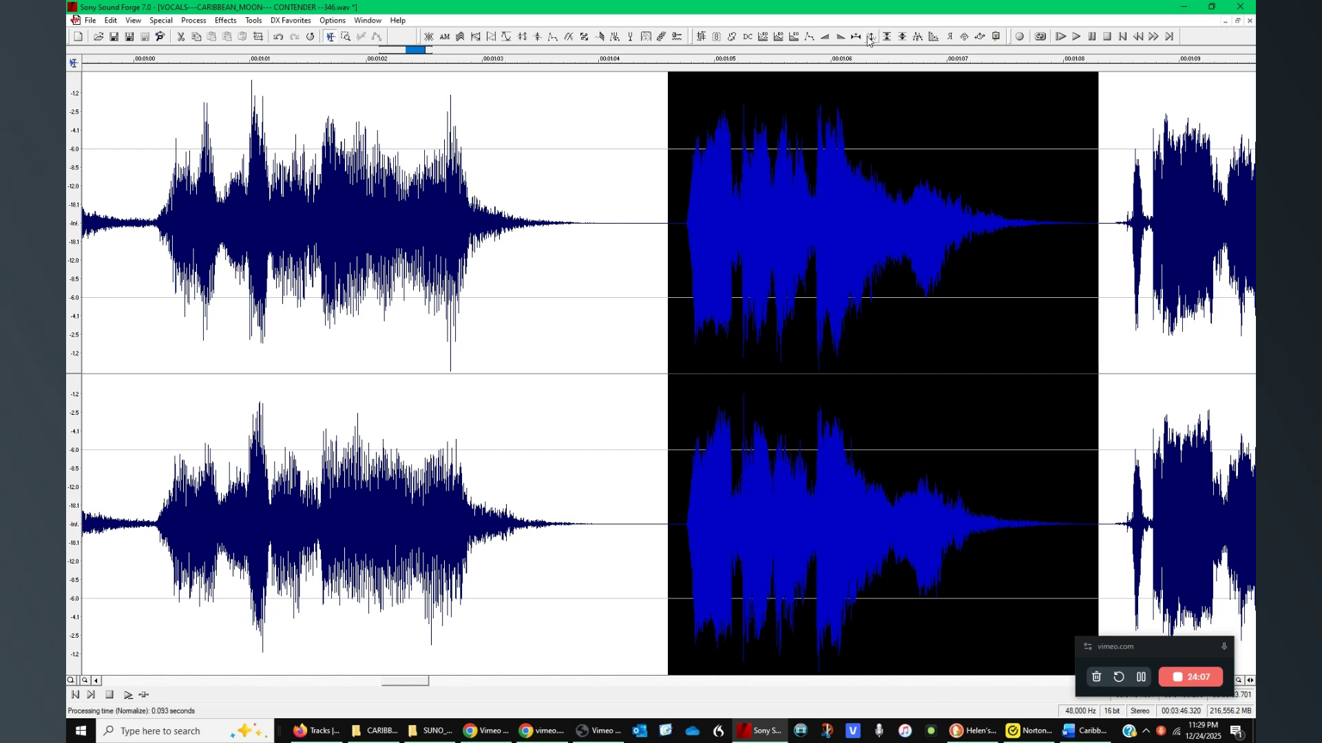
left_click(809, 37)
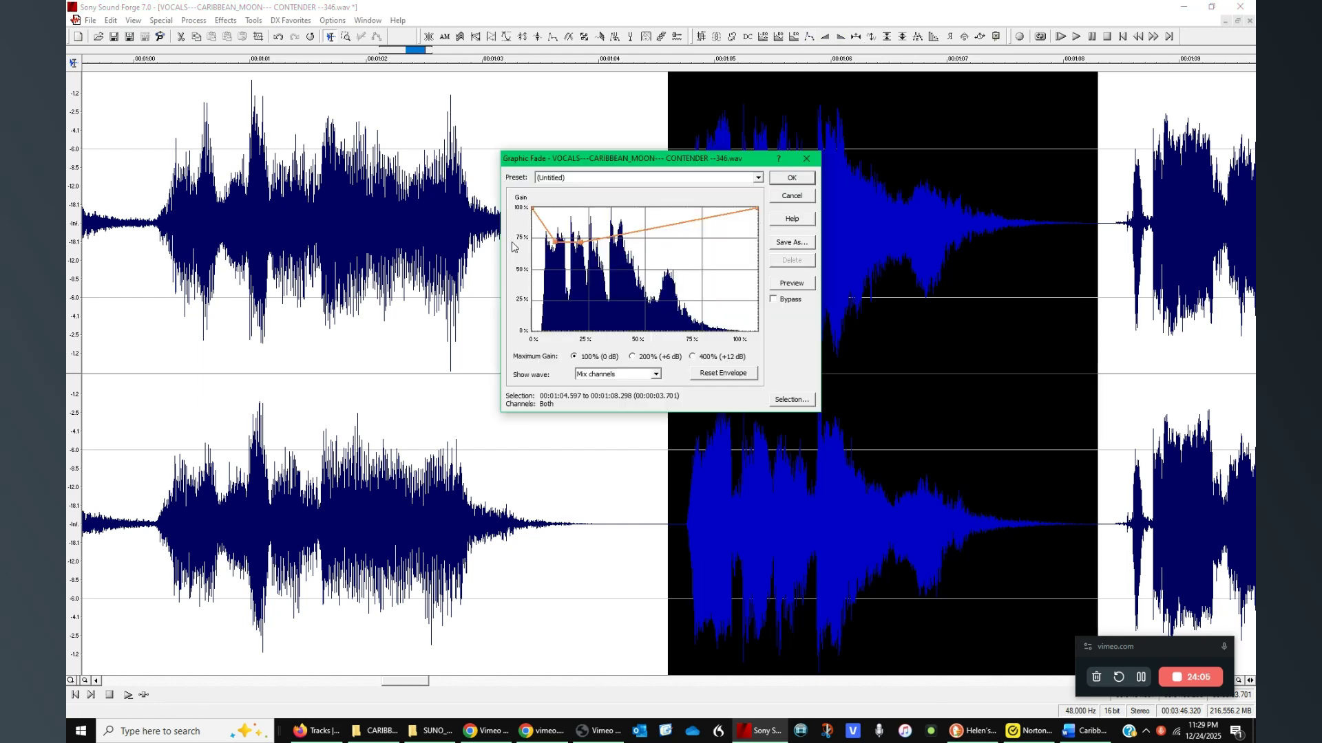
left_click_drag(558, 242, 585, 223)
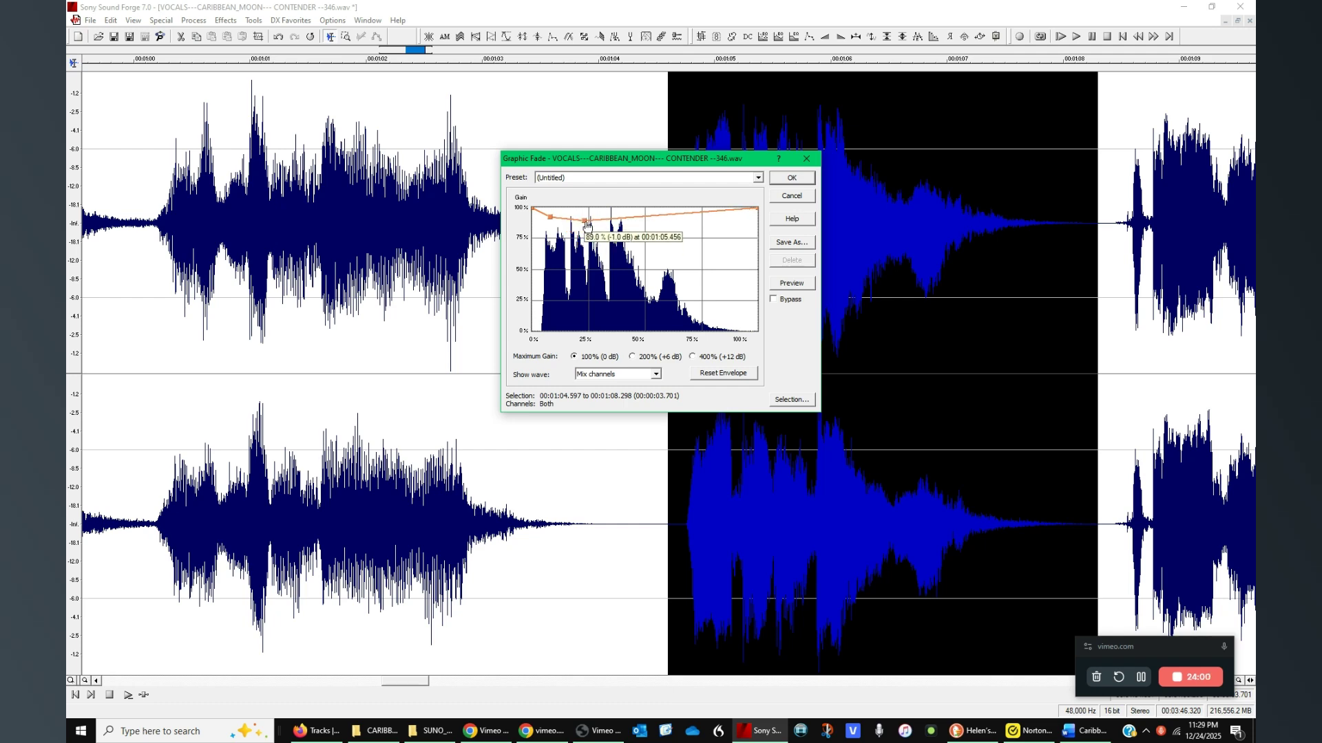
left_click(792, 177)
Play back the faded phrase from its start, spot-check its later part, and save the vocal file.
left_click(673, 306)
left_click(702, 324)
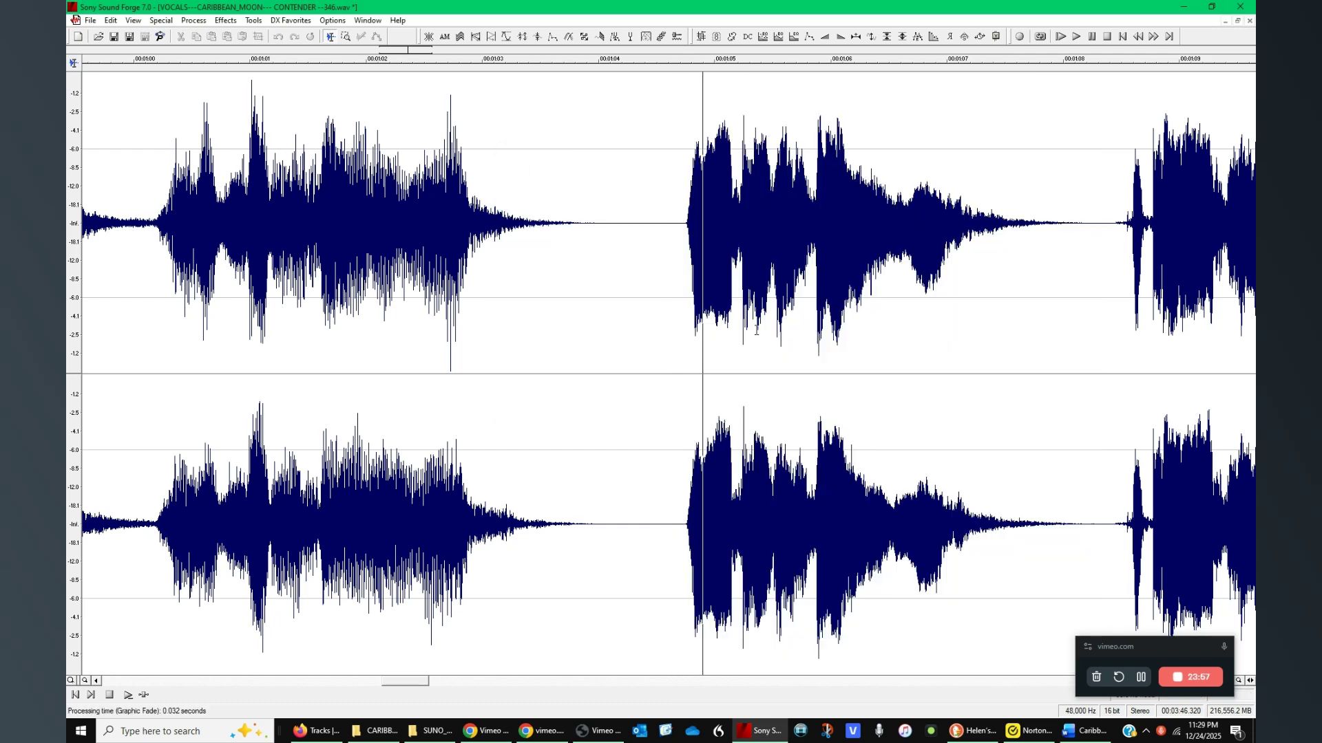
left_click(891, 323)
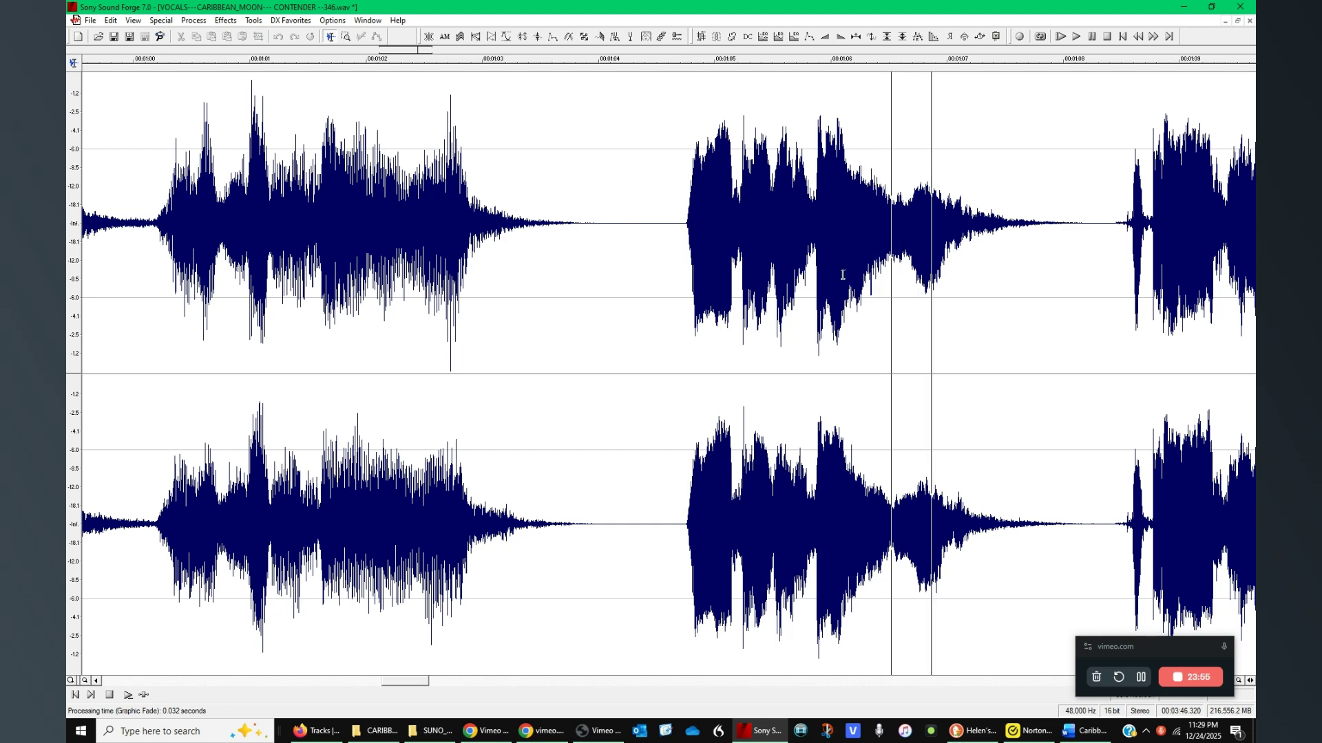
left_click(815, 295)
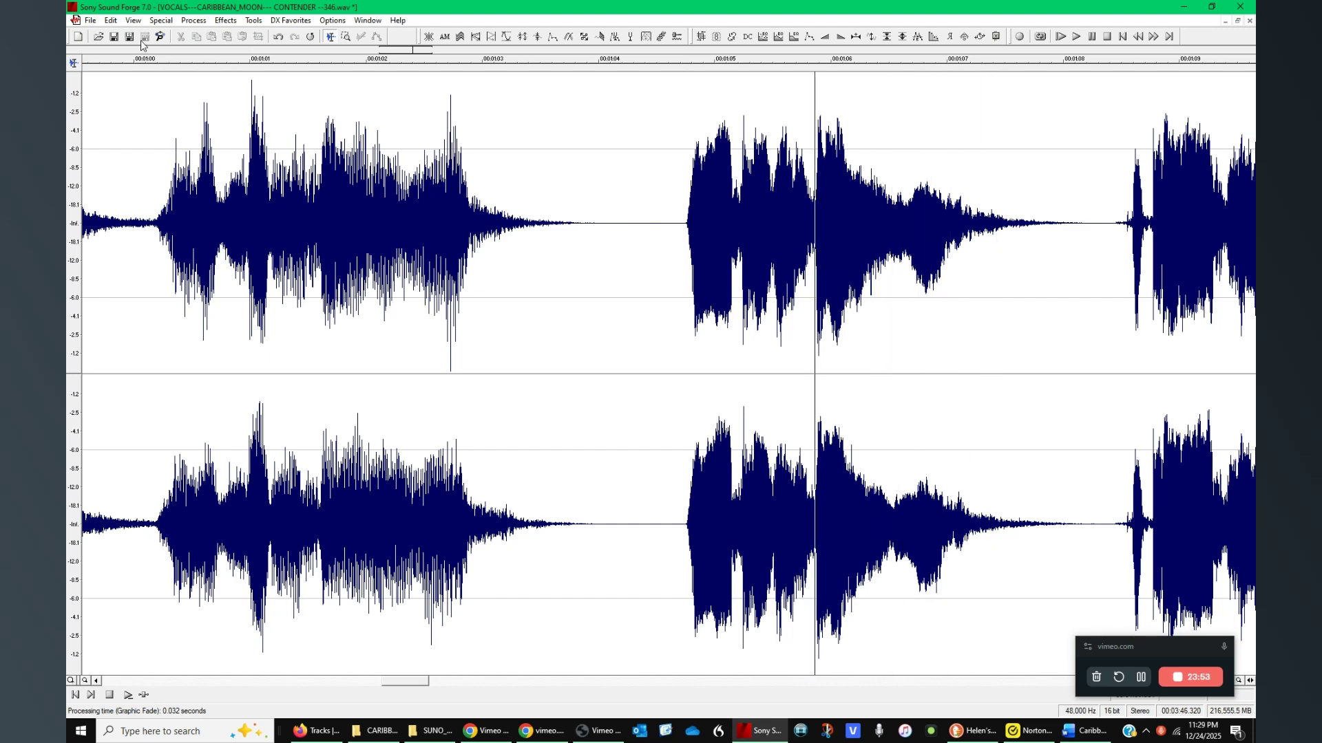
left_click(114, 36)
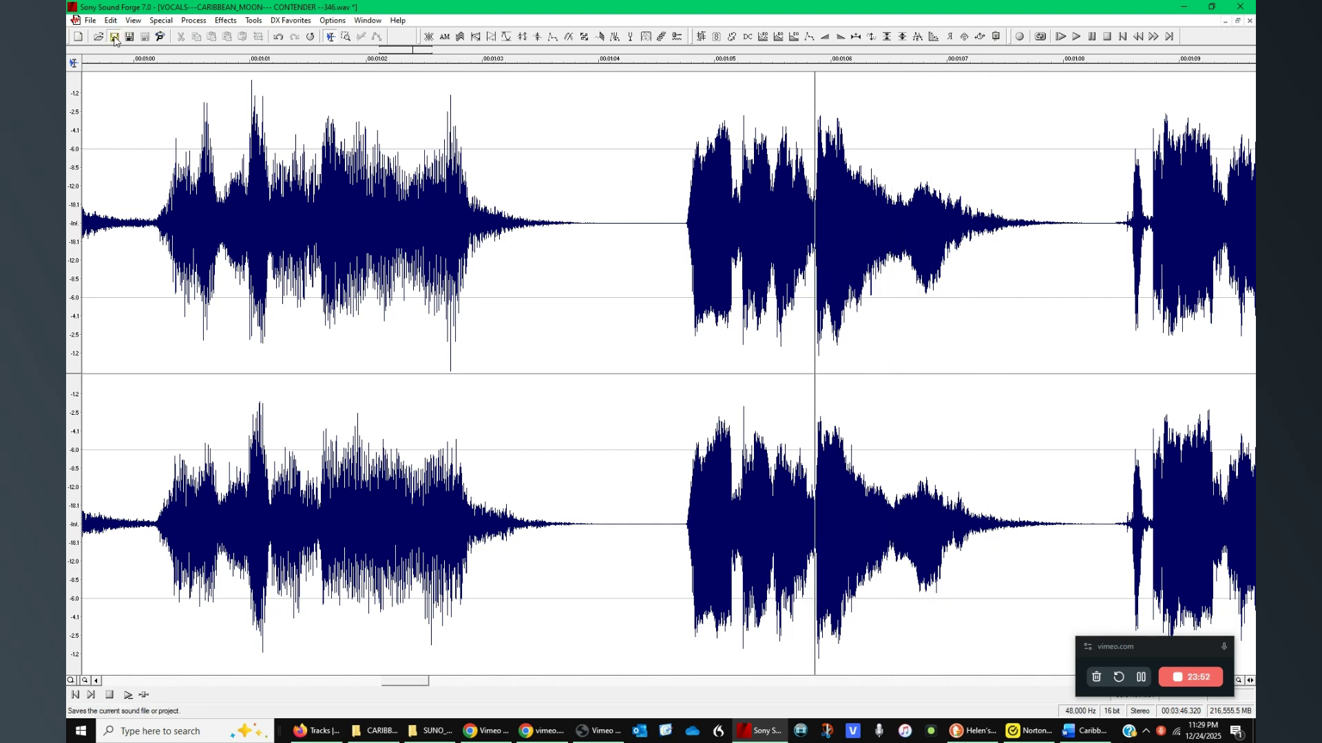
Locate the harsh consonant by playback, select it from 1:08.774 to 1:08.863, and apply the Graphic EQ preset 111HARSH_OFF.
left_click(1121, 333)
key("space")
scroll(1121, 333, "down", 2)
left_click(662, 319)
key("space")
scroll(674, 313, "up", 3)
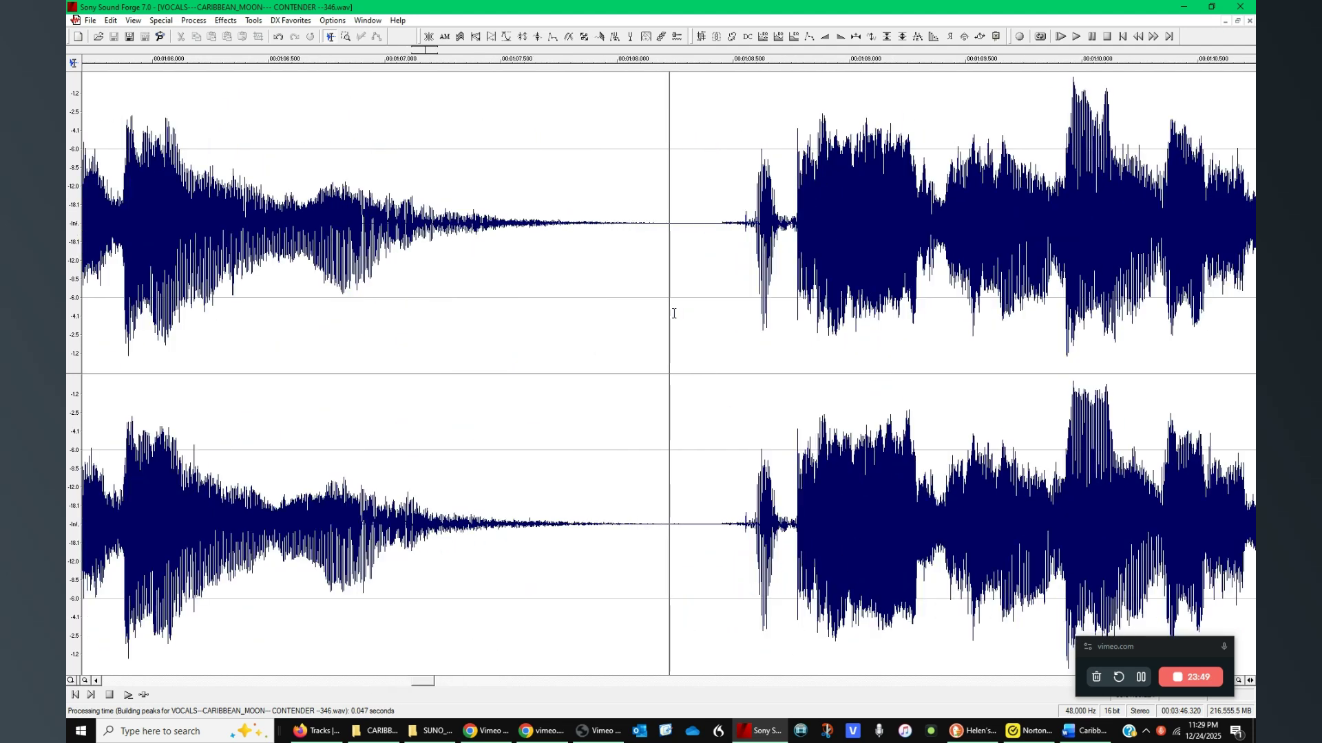
key("space")
scroll(823, 322, "up", 3)
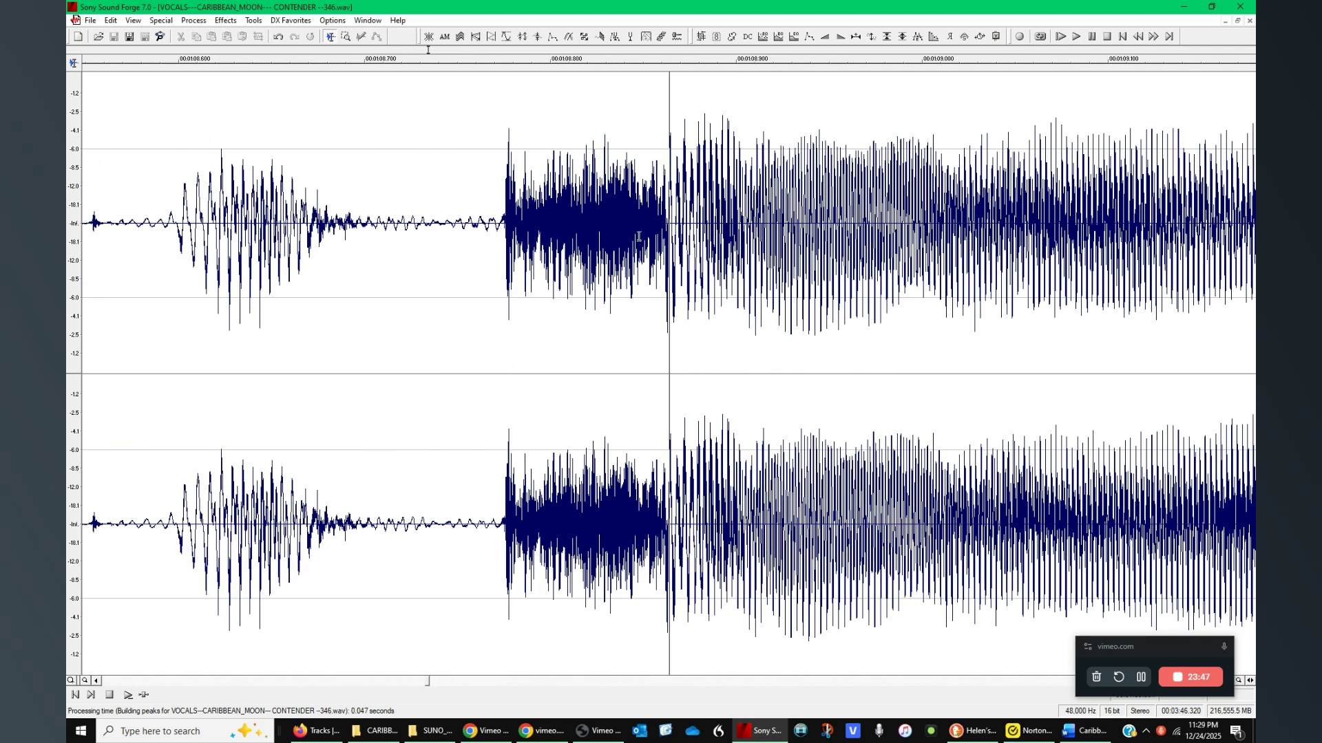
left_click_drag(668, 238, 502, 259)
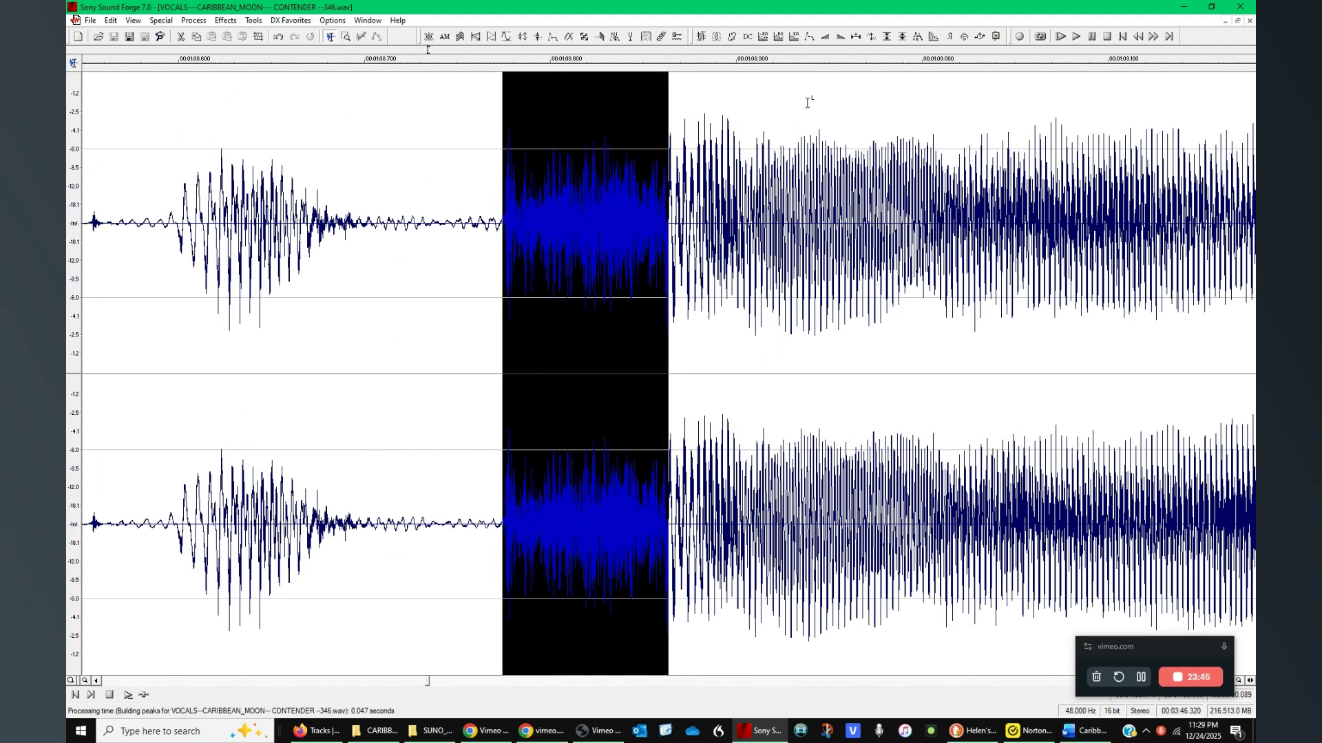
left_click(763, 36)
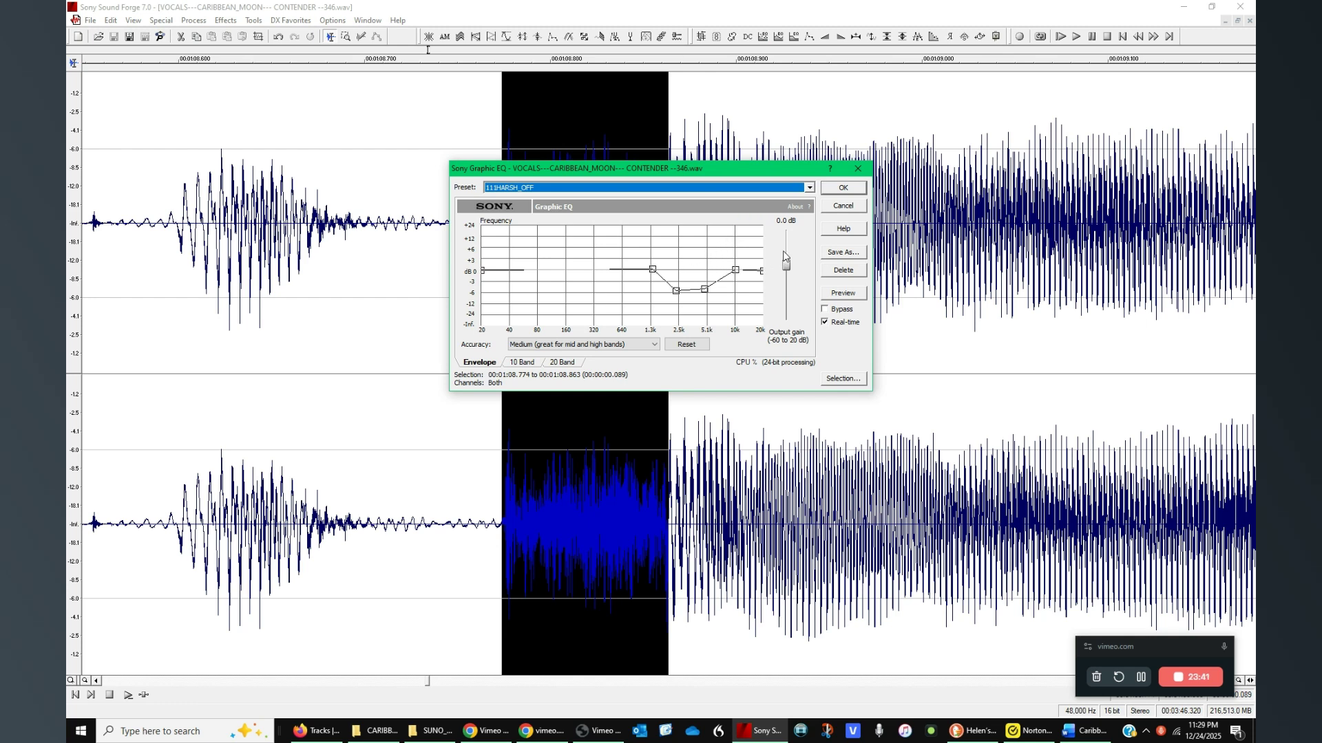
scroll(784, 252, "down", 1)
left_click(842, 188)
Play back the equalized consonant from about 1:08.4, starting just before the phrase.
scroll(510, 325, "down", 2)
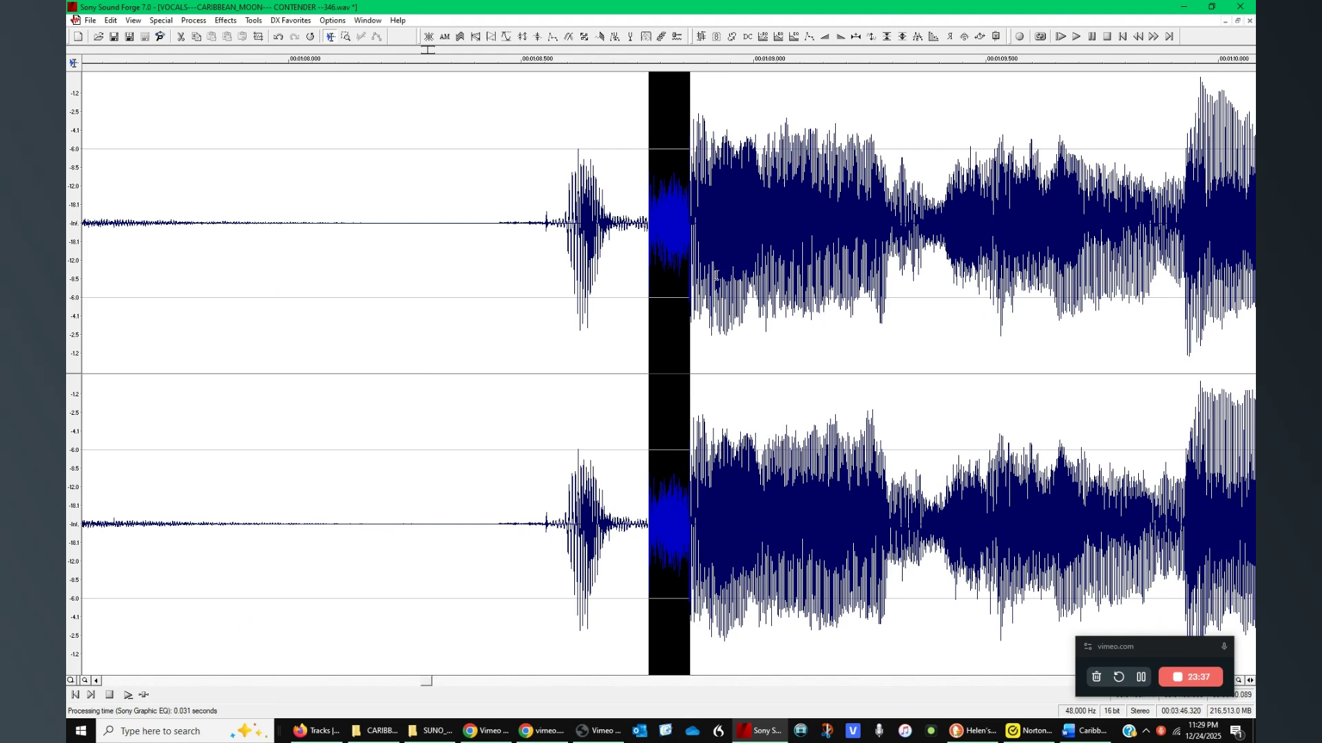
left_click(509, 324)
key("space")
left_click(687, 357)
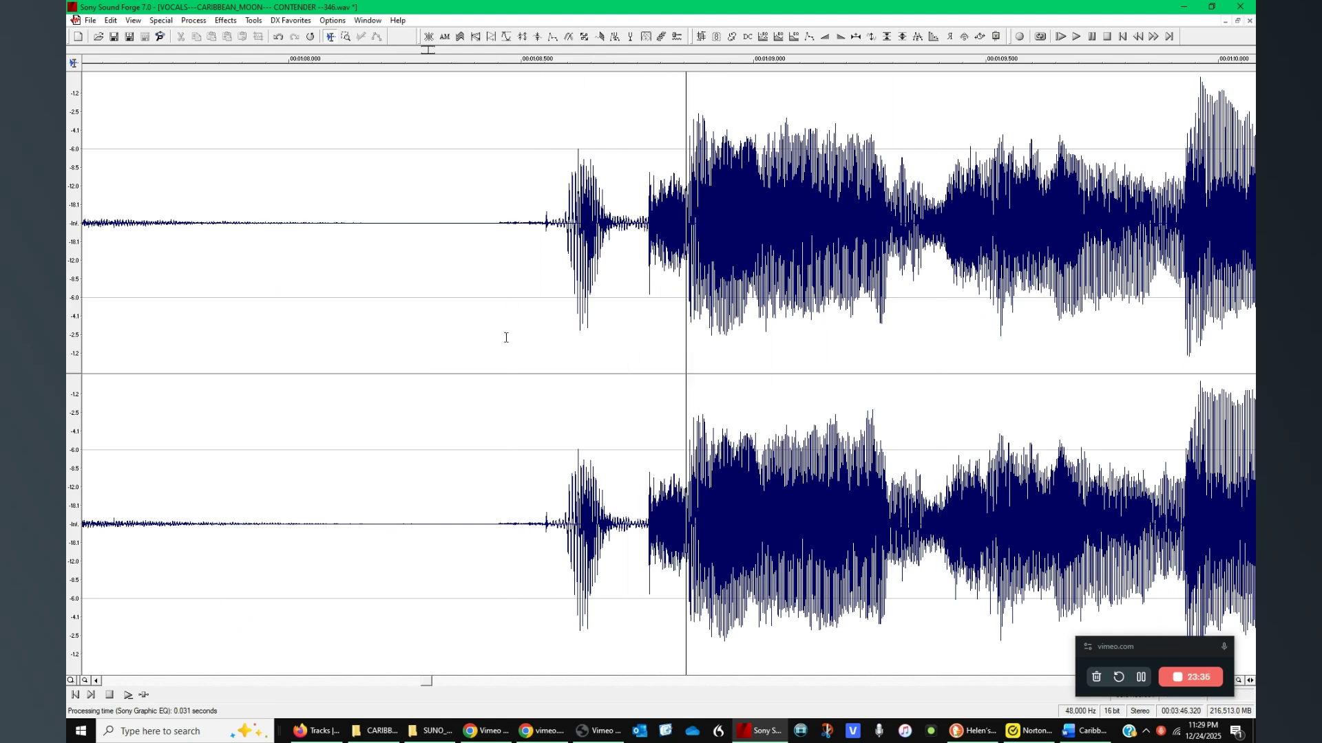
left_click(448, 345)
scroll(771, 377, "down", 1)
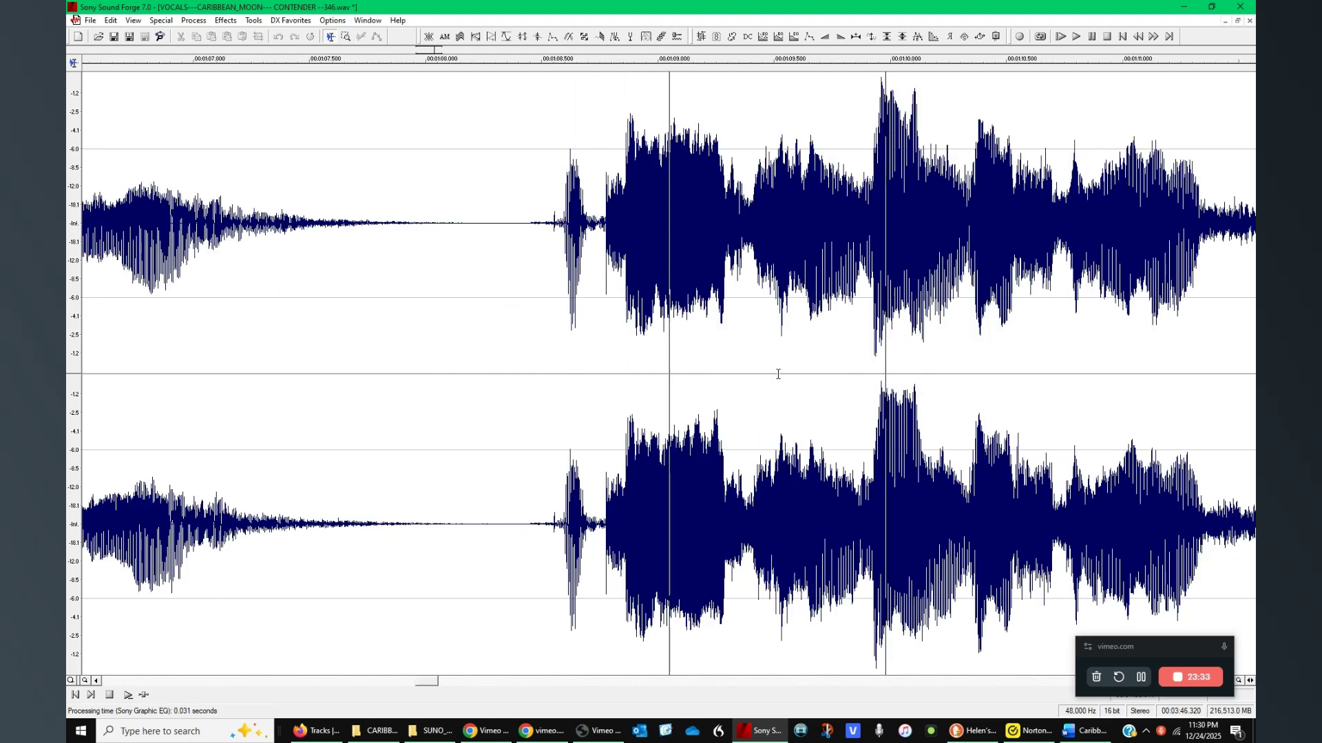
Spot-check the vocals by playback from about 1:11 to 1:15, and the phrase starting after 1:19.
scroll(835, 380, "down", 1)
left_click(808, 377)
left_click(881, 380)
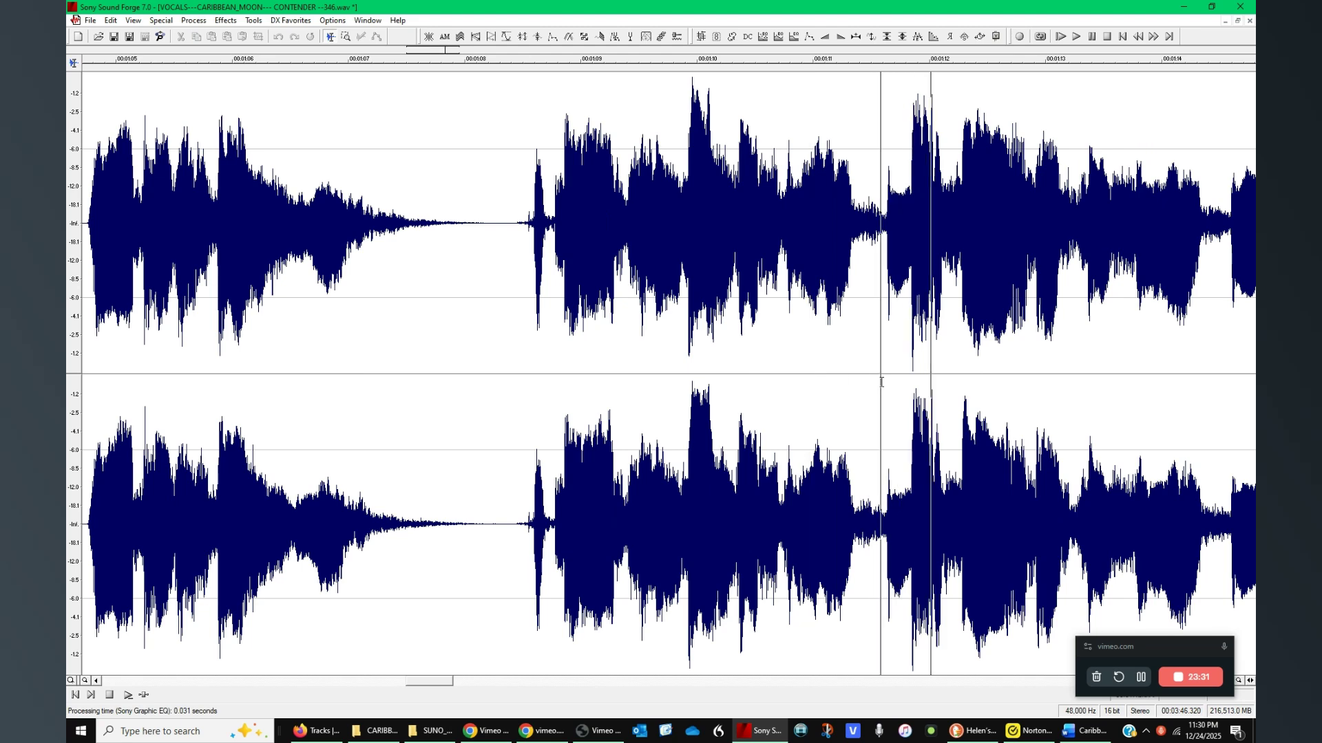
scroll(881, 378, "down", 1)
left_click(789, 373)
left_click(822, 380)
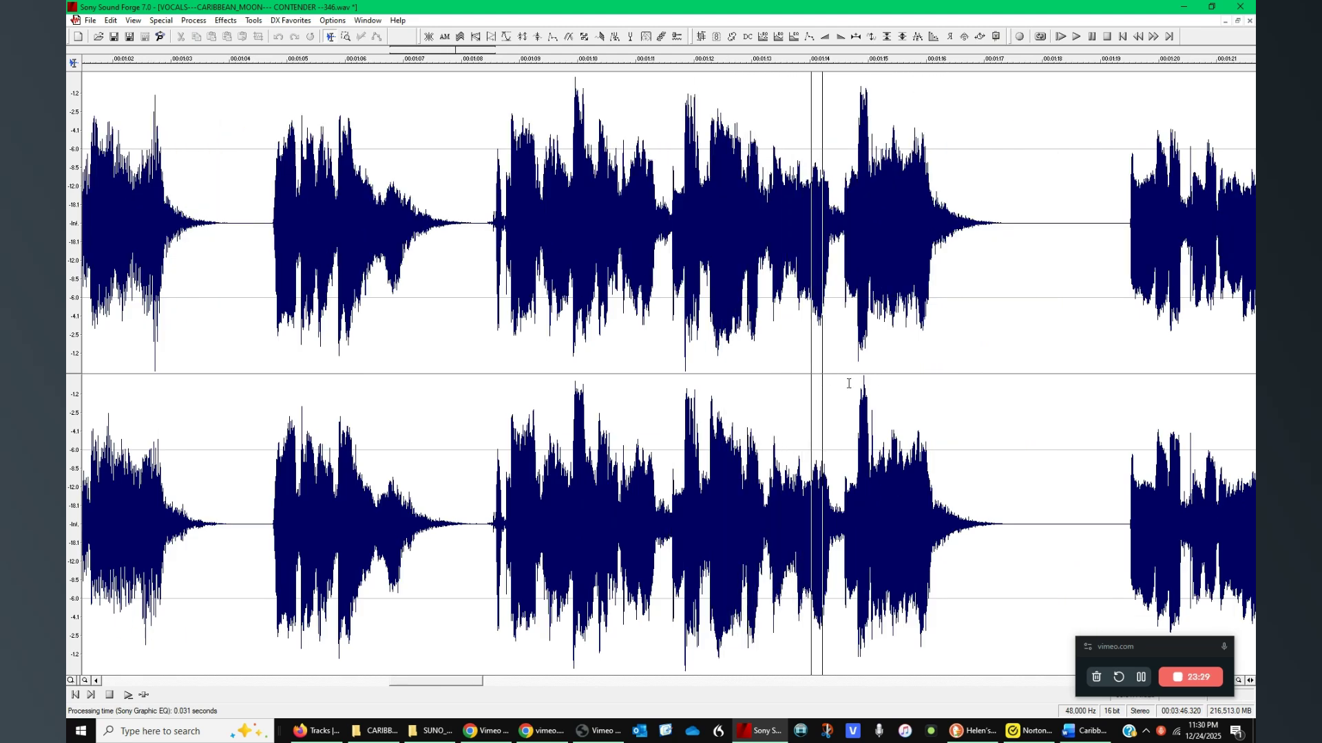
left_click(849, 383)
left_click(879, 385)
left_click(886, 385)
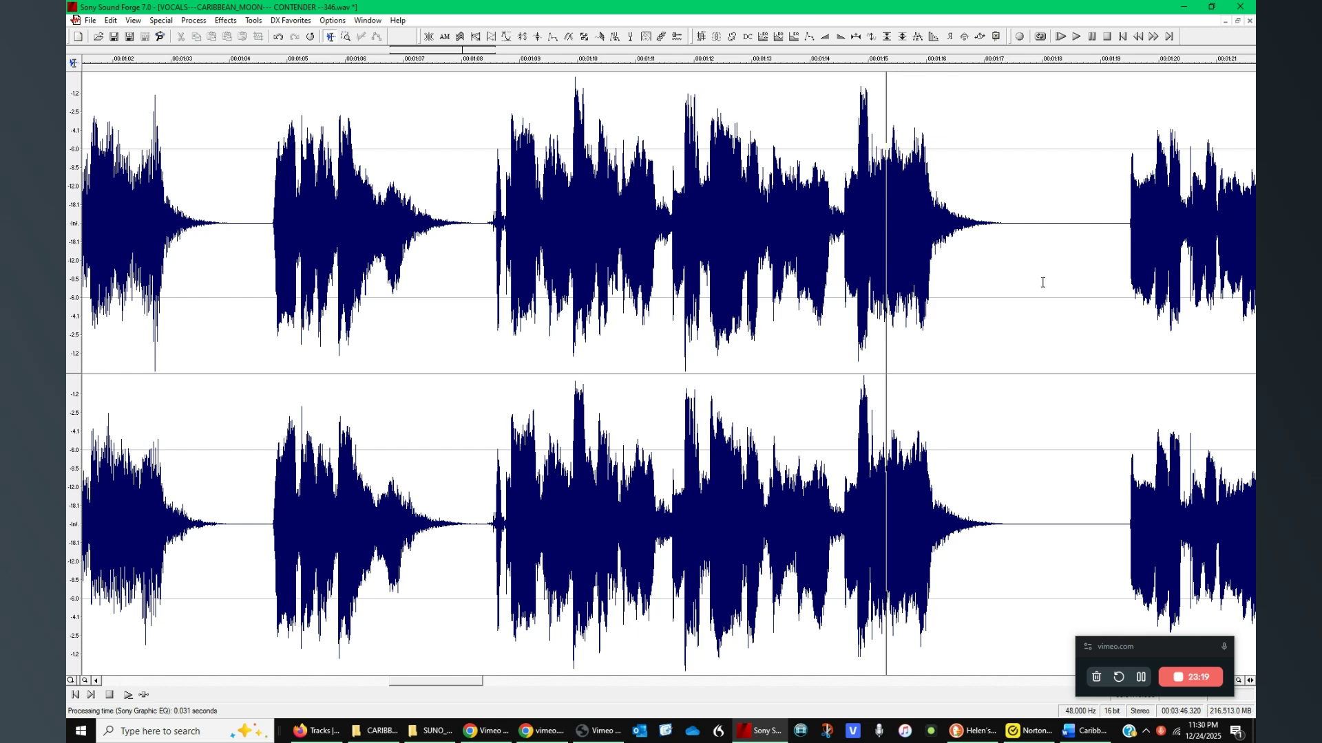
left_click(1074, 258)
left_click(1104, 265)
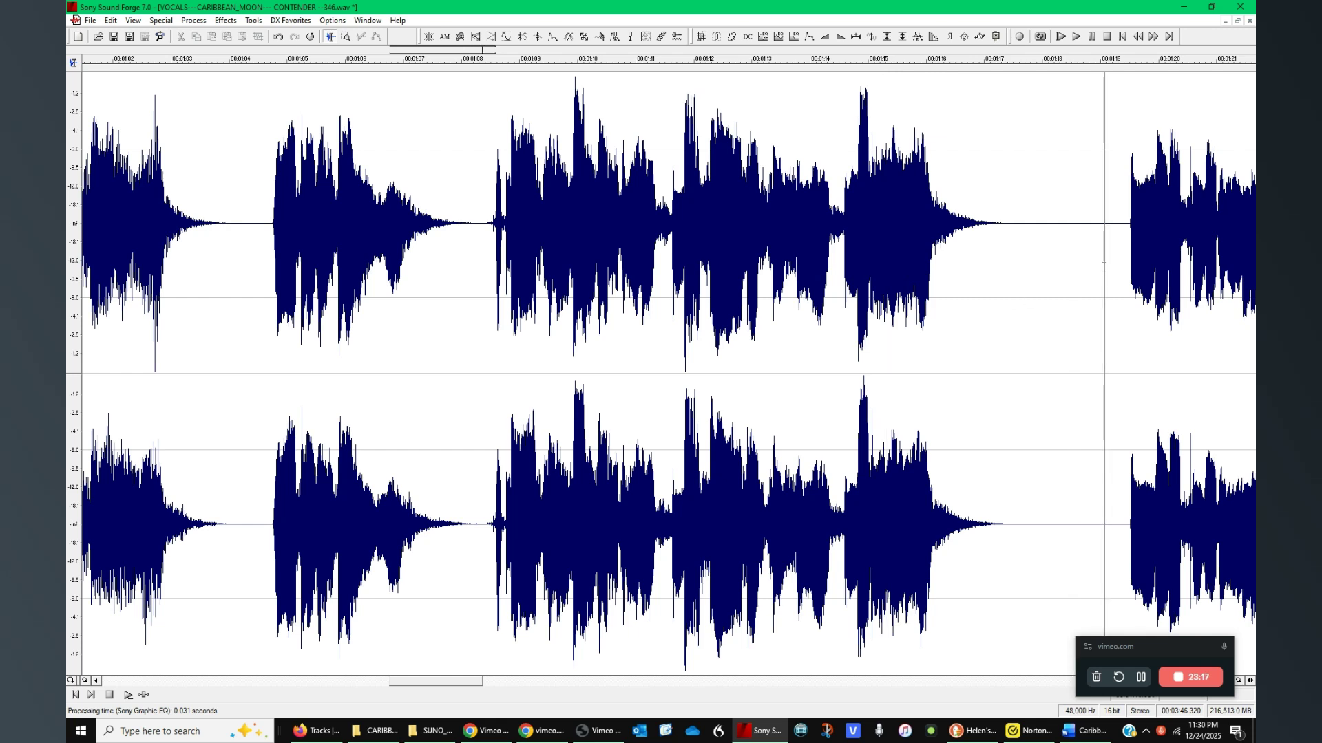
Select a short slice of the vocal from 1:20.244 to 1:20.276 and uncover the selection time readout.
scroll(1105, 279, "up", 1)
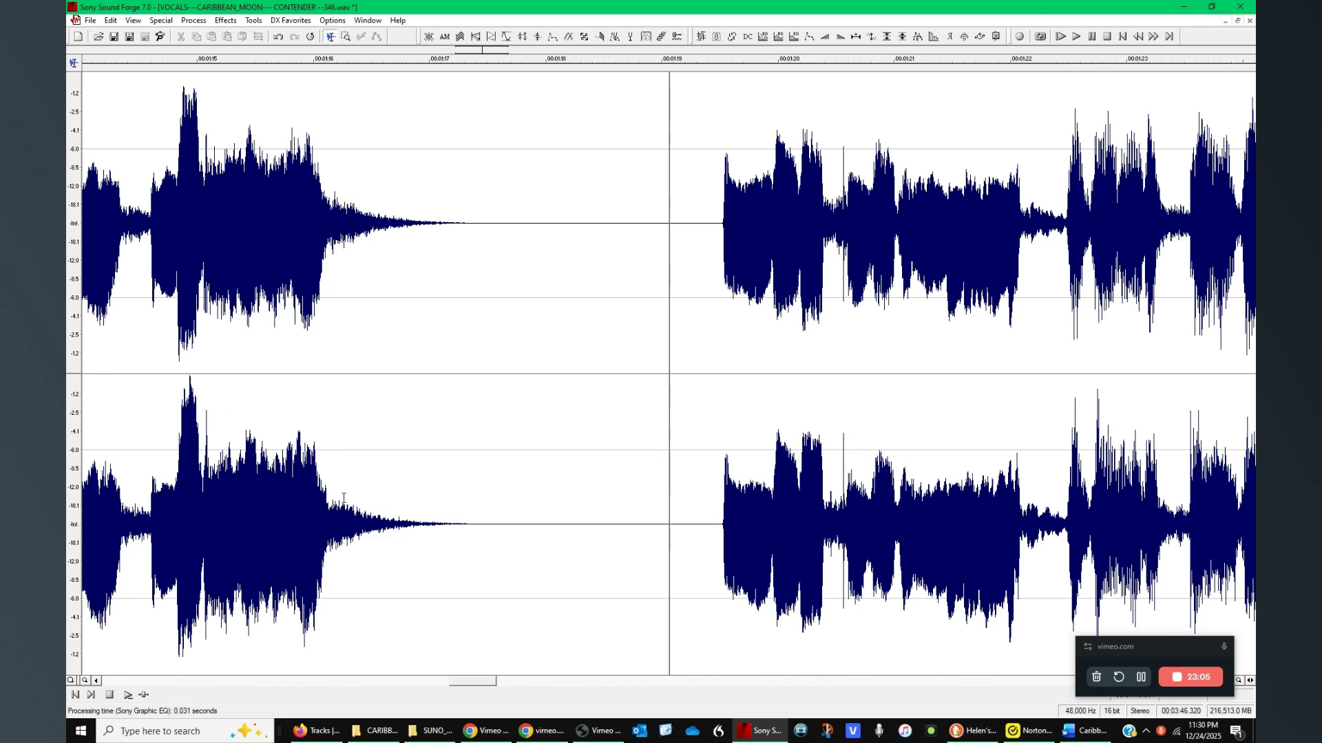
scroll(802, 286, "up", 3)
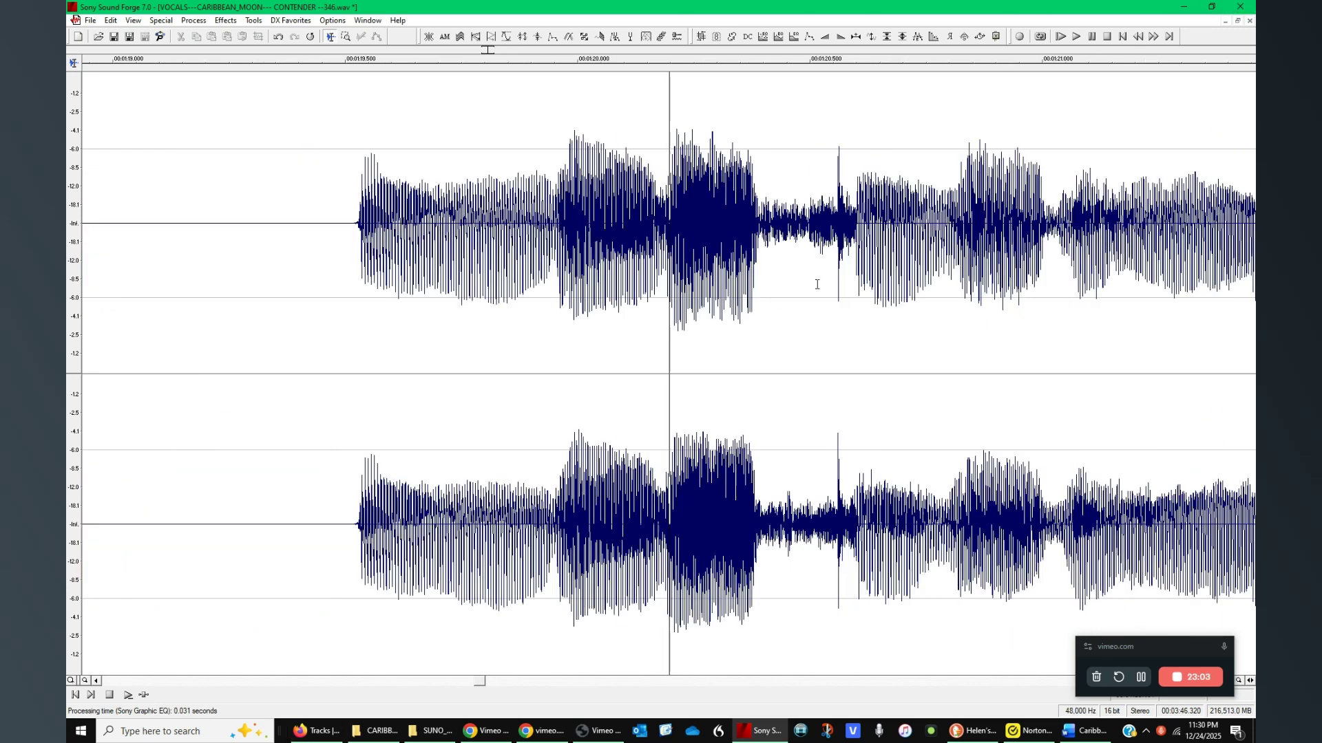
left_click_drag(713, 275, 742, 273)
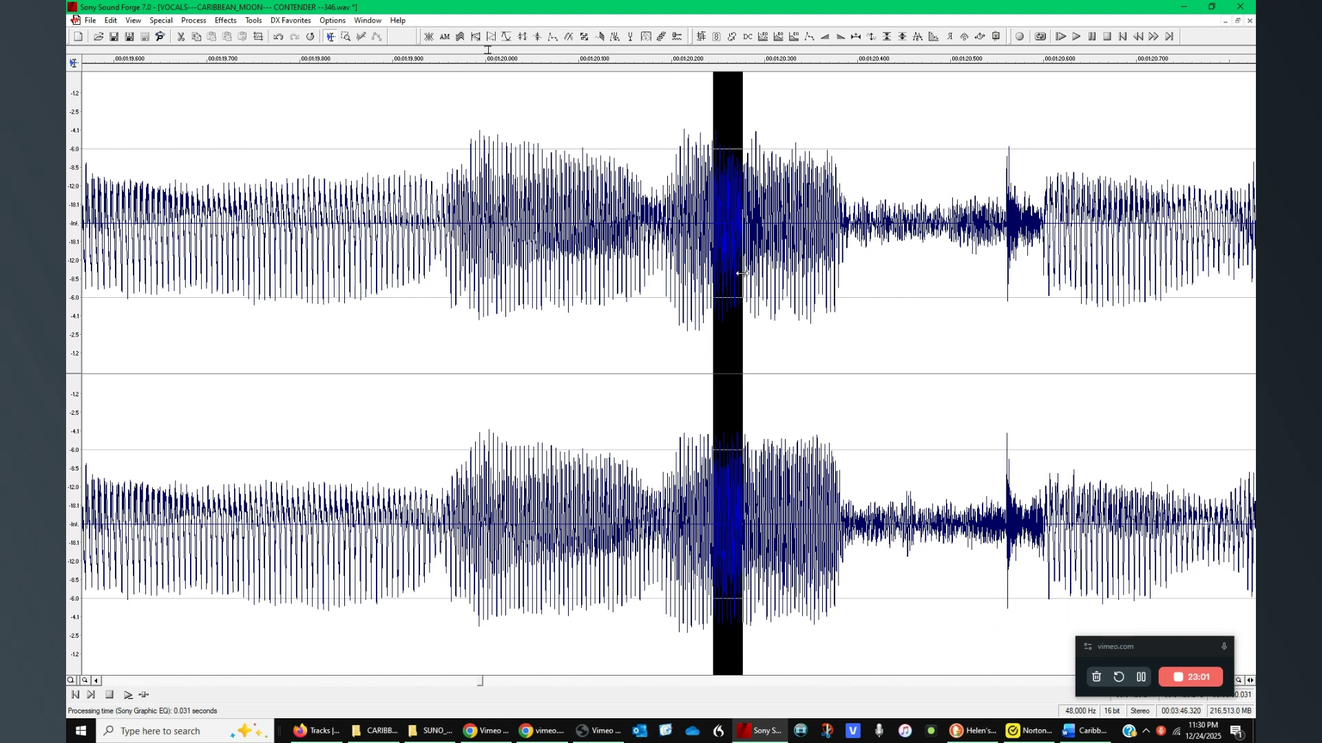
left_click_drag(1109, 646, 77, 73)
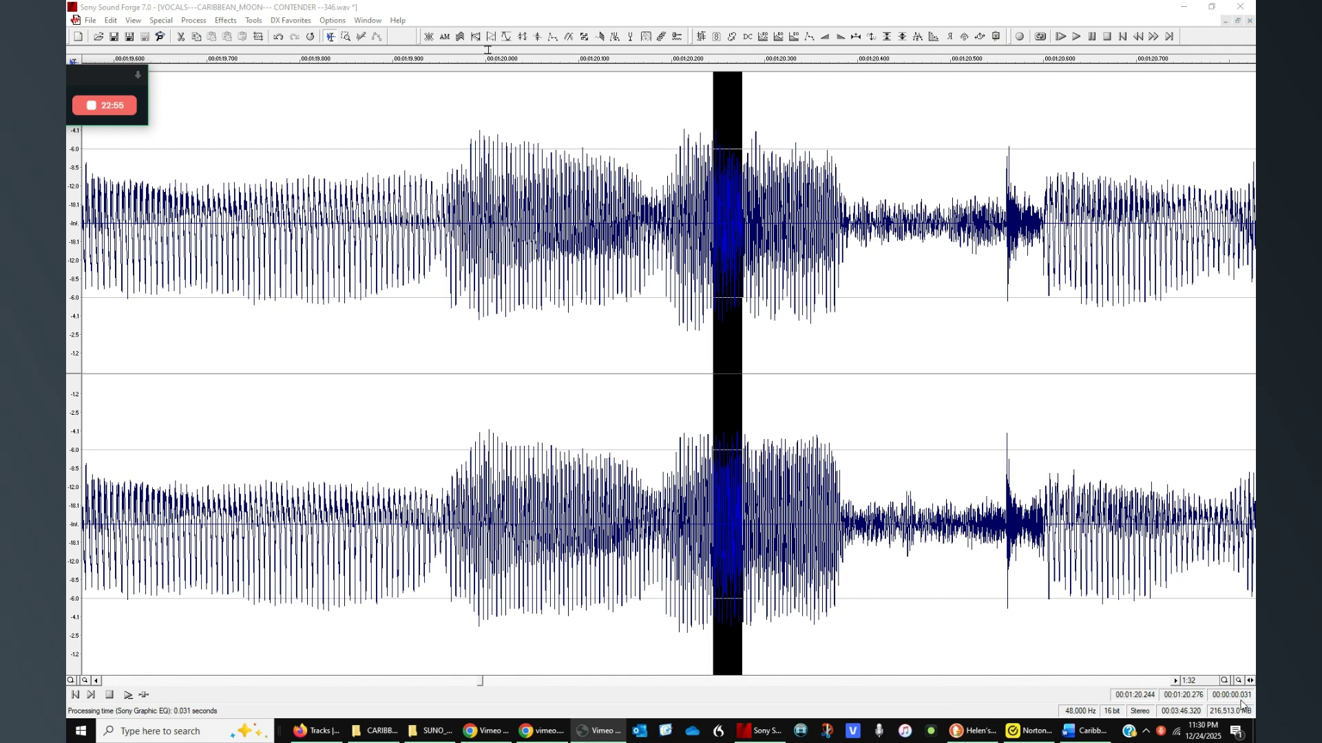
Examine the silent gap before the phrase near 1:27 by selecting 1:26.510 to 1:26.542, and clear the selection.
scroll(994, 425, "down", 5)
left_click(689, 362)
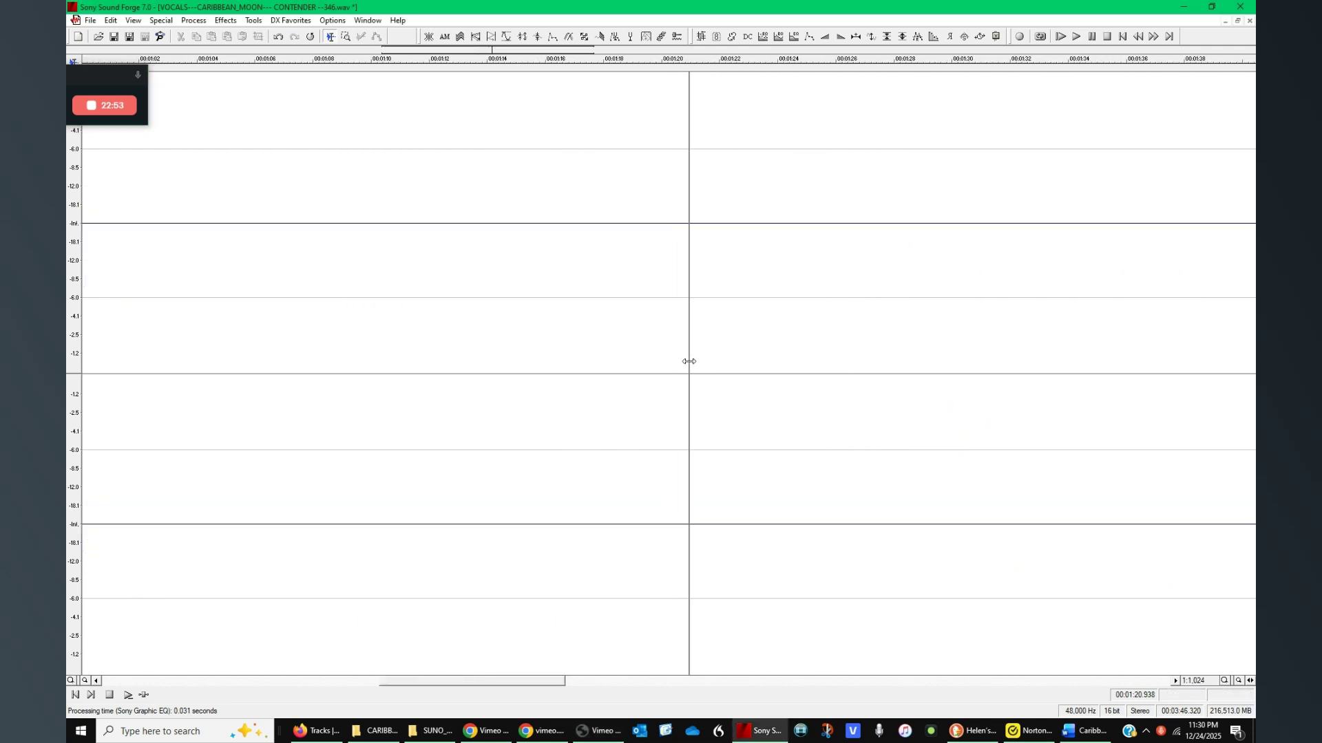
scroll(691, 351, "up", 1)
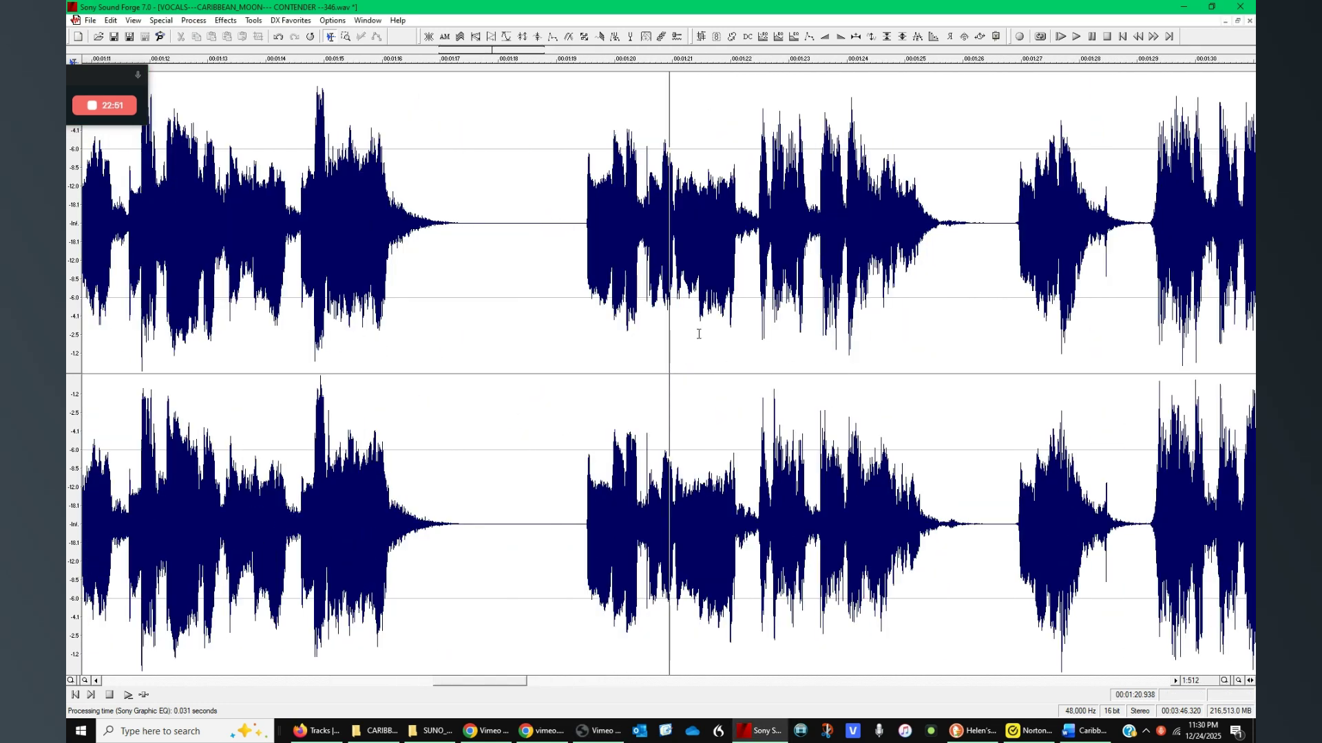
left_click(997, 264)
scroll(927, 284, "up", 3)
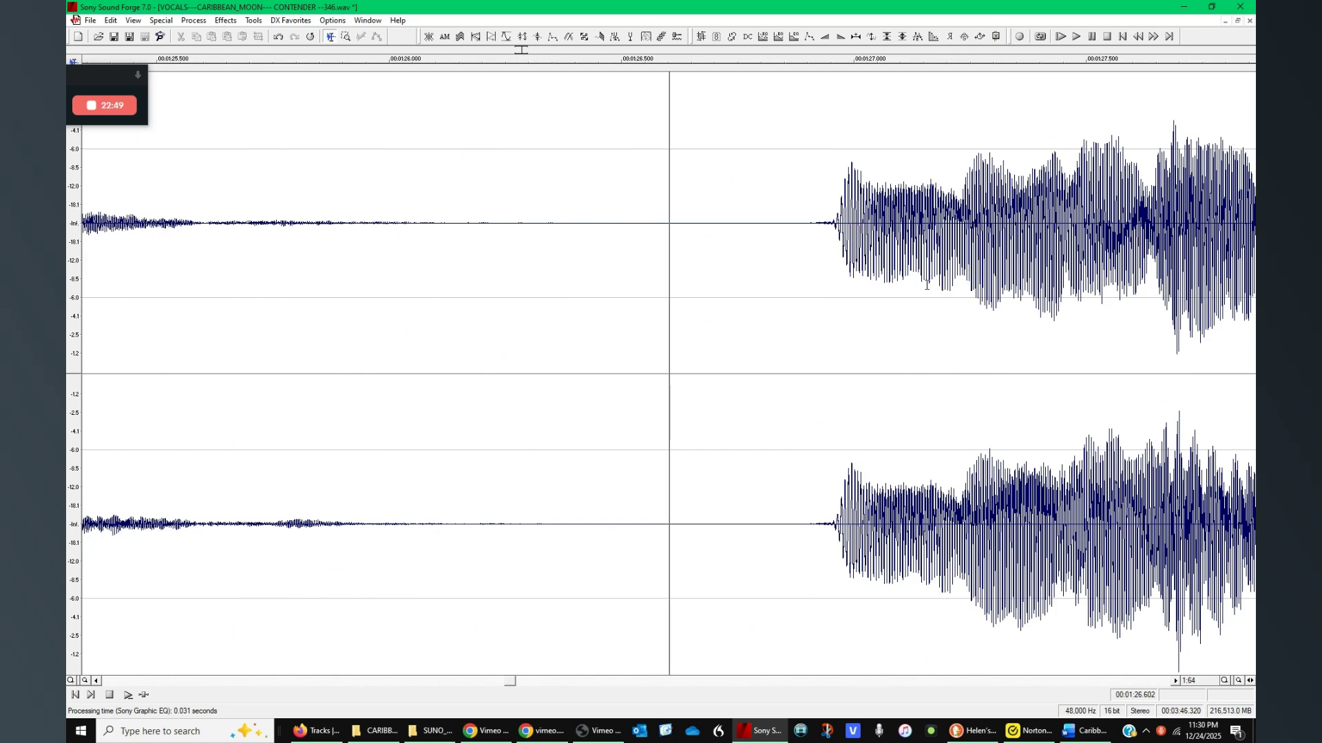
left_click_drag(625, 307, 726, 331)
scroll(640, 302, "up", 3)
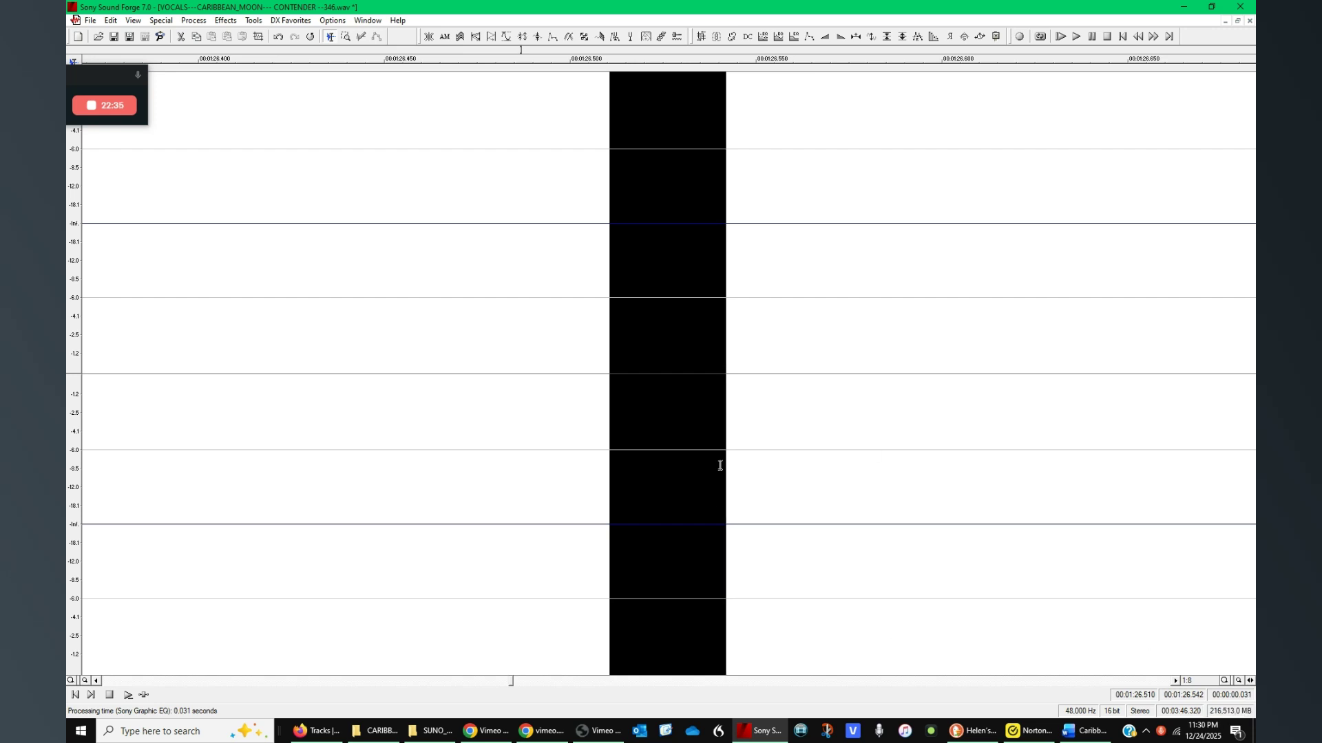
right_click(649, 309)
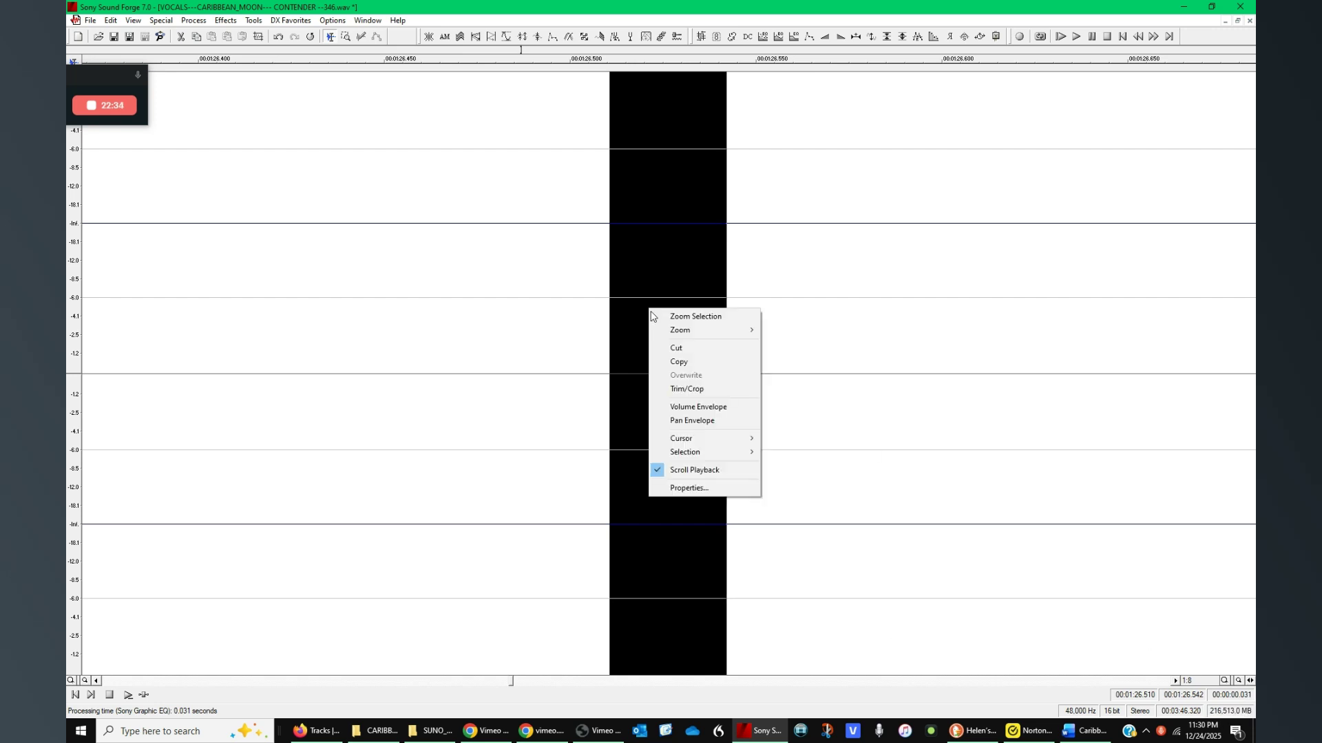
left_click(742, 265)
Play back the vocal track from about 1:04.9 through the faded and equalized phrases.
scroll(723, 363, "down", 4)
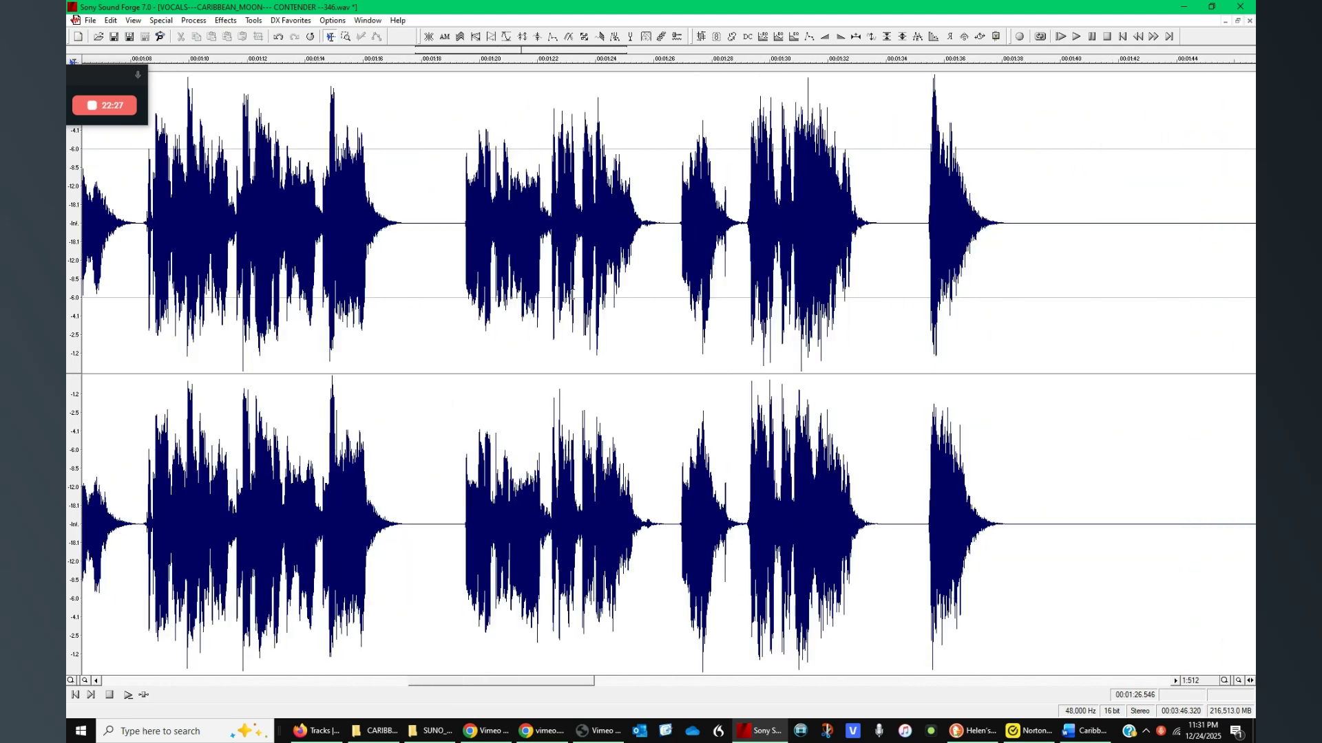
scroll(701, 274, "down", 2)
scroll(473, 291, "down", 1)
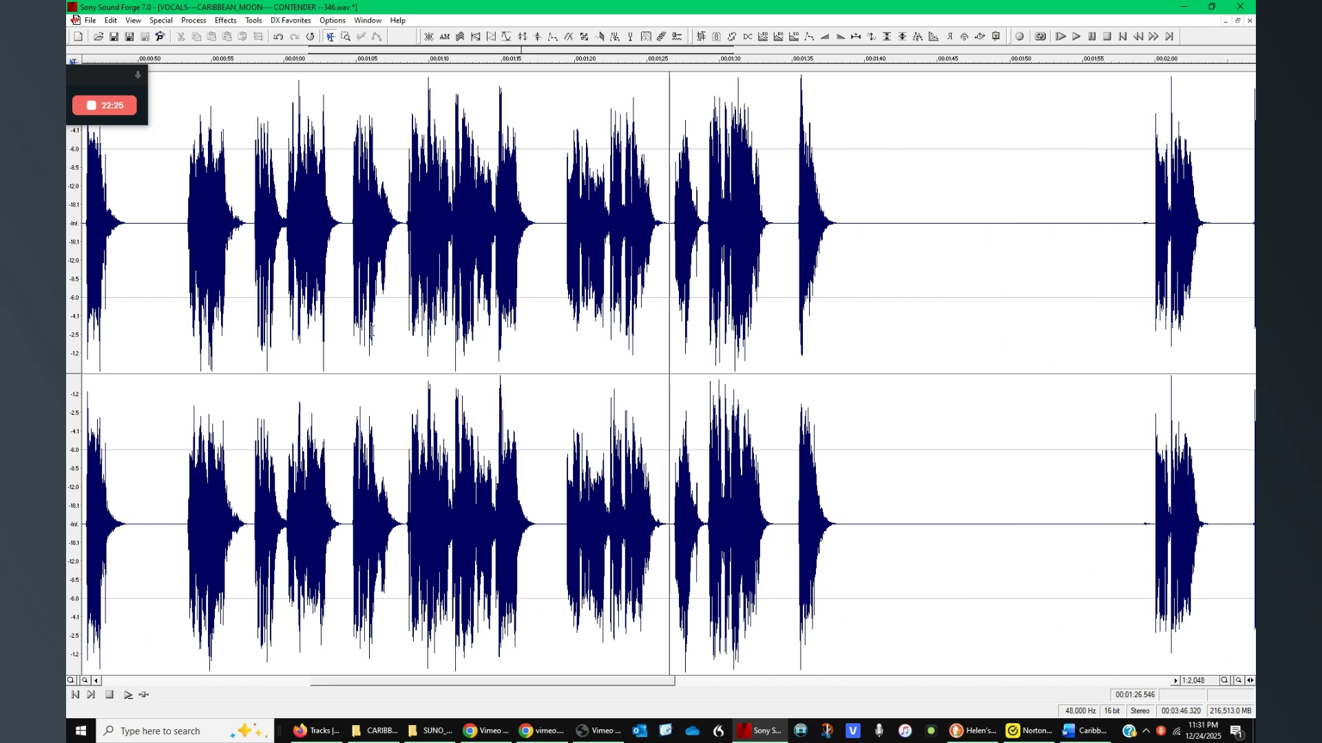
left_click(355, 331)
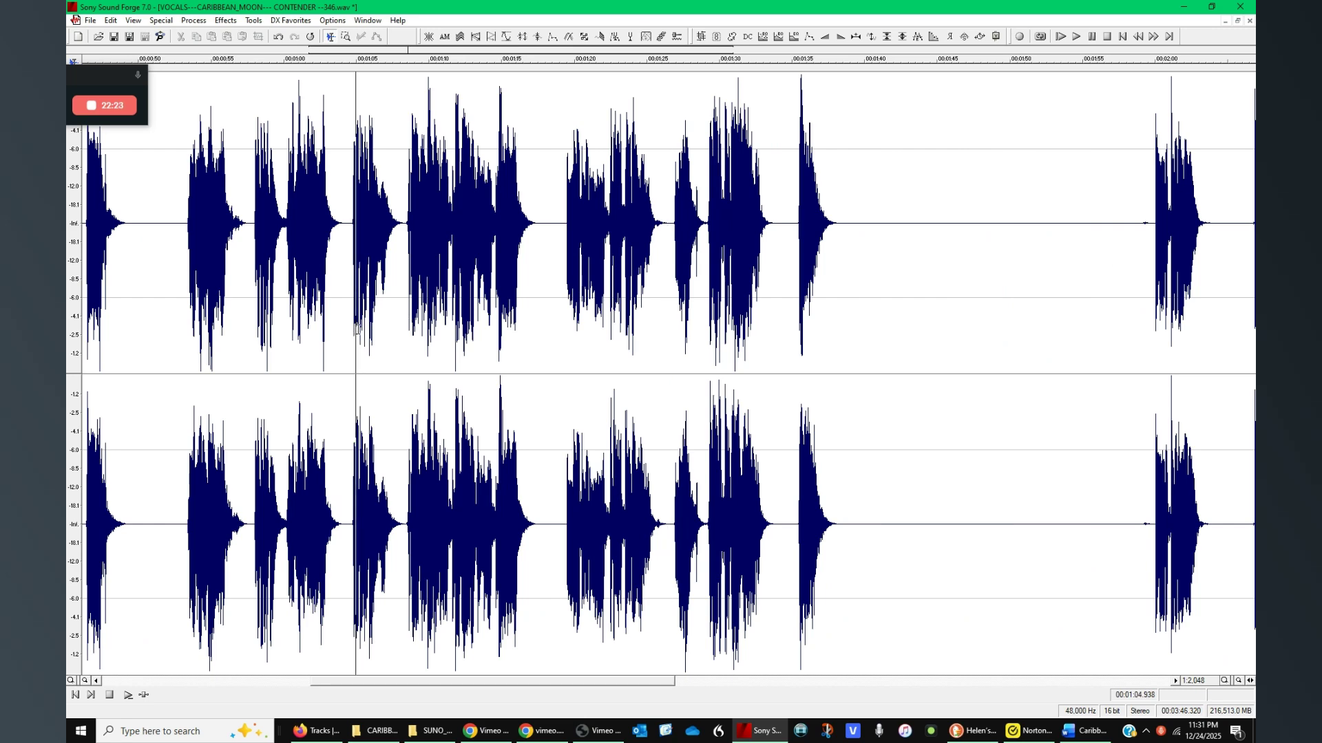
key("space")
scroll(382, 321, "up", 2)
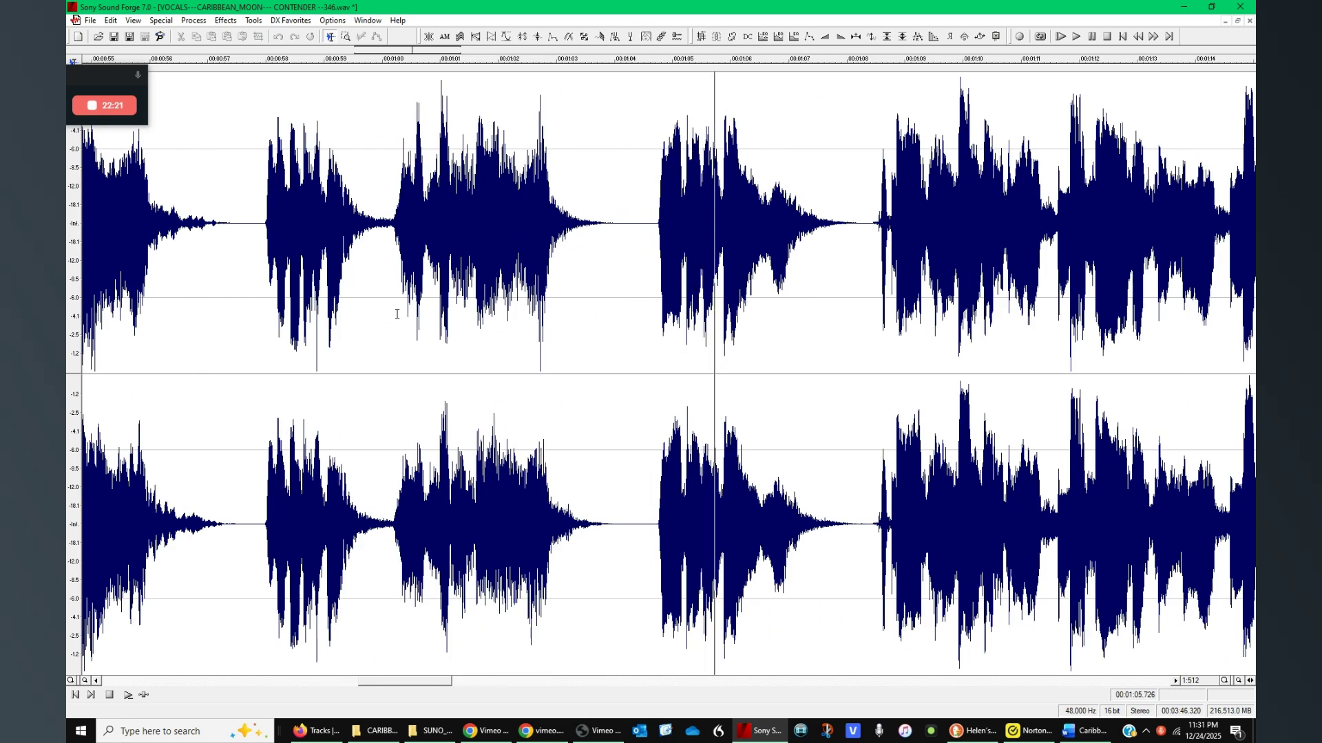
scroll(783, 281, "down", 1)
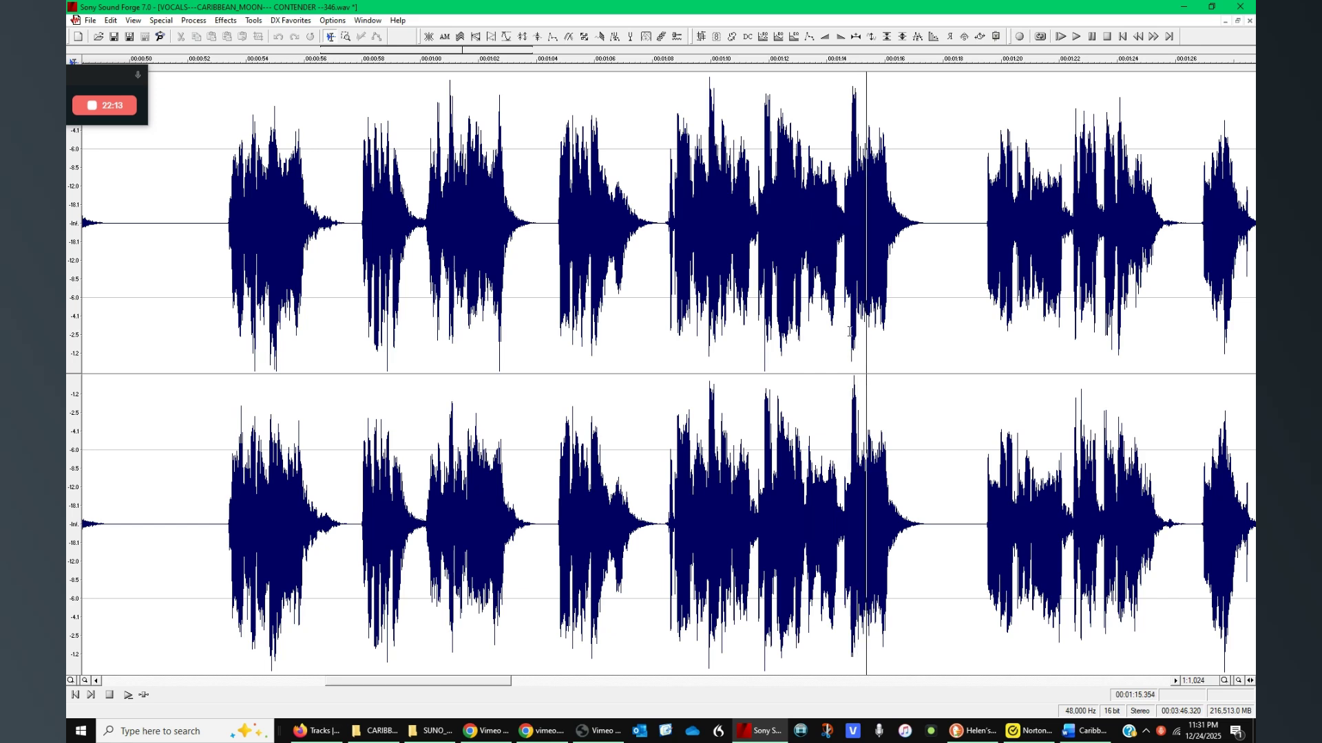
Spot-check the vocal track by playback at several places between about 1:12 and 1:20.5.
left_click(763, 328)
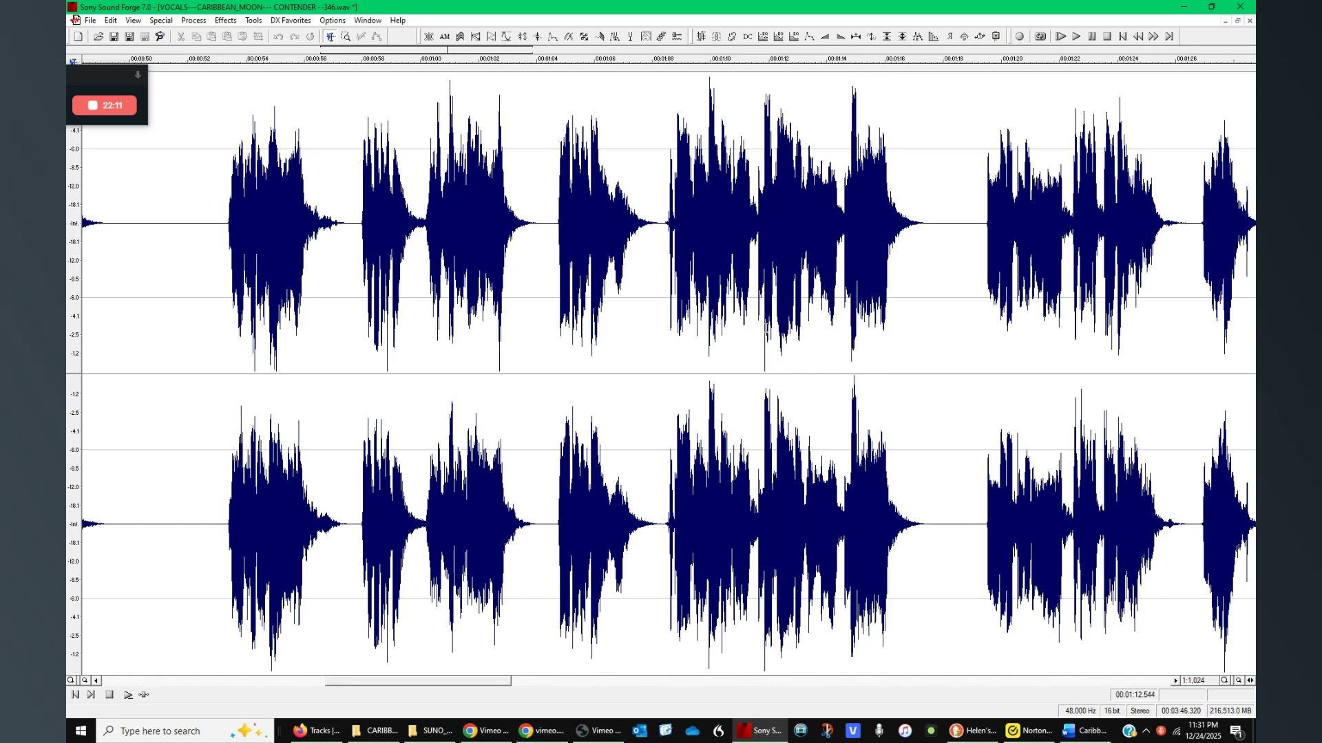
left_click(879, 294)
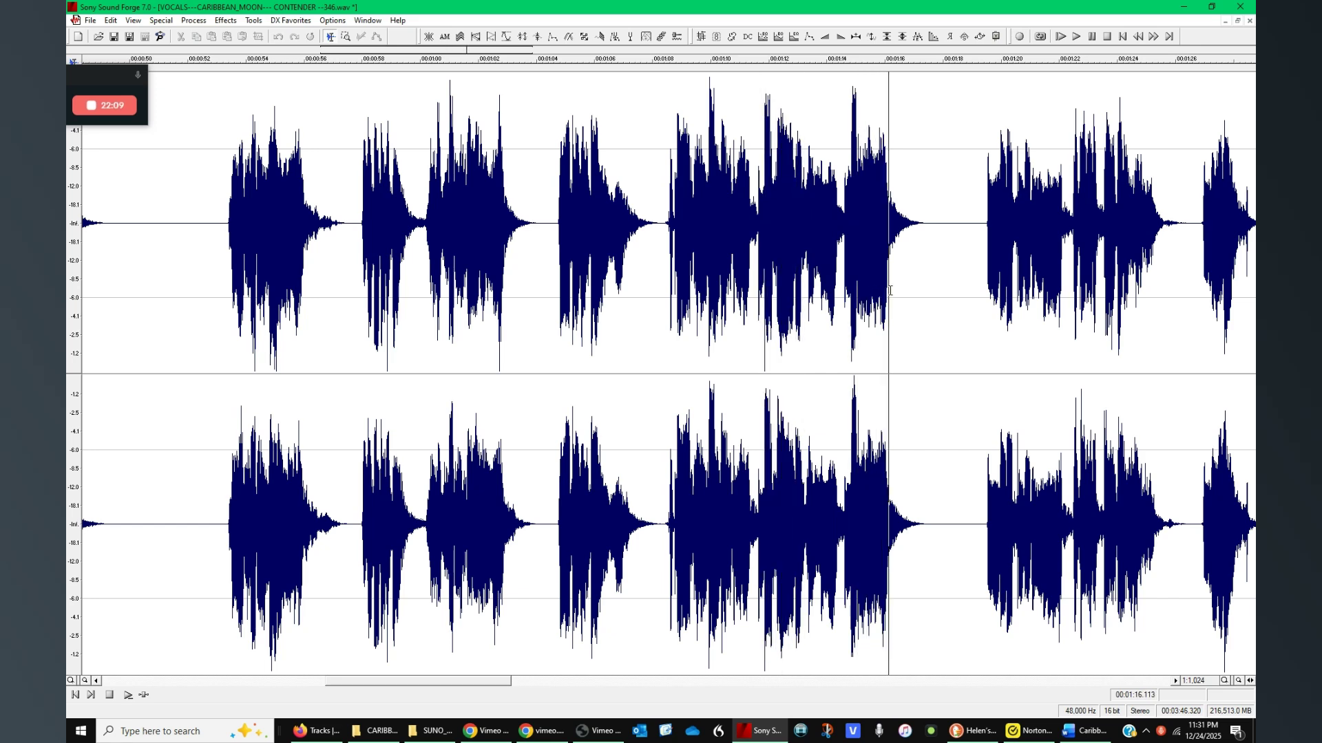
left_click(983, 268)
scroll(983, 268, "up", 1)
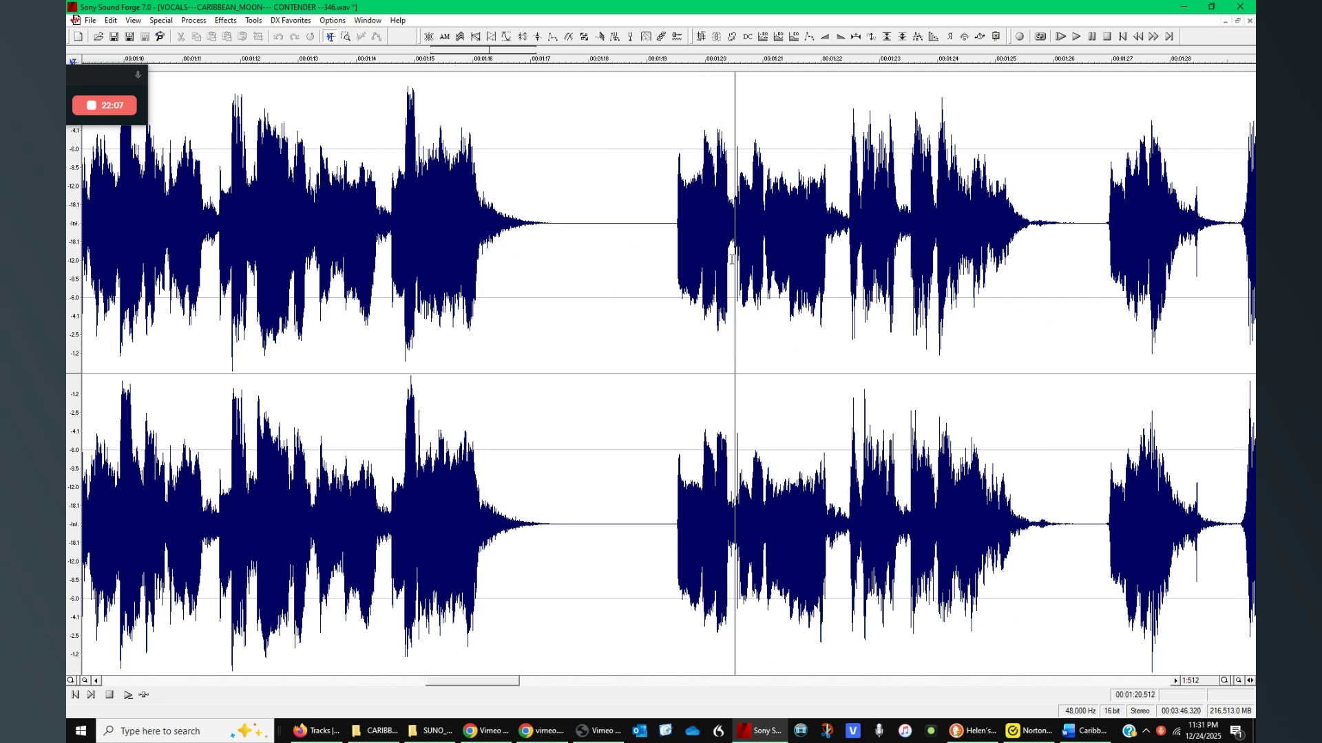
key("space")
key("space")
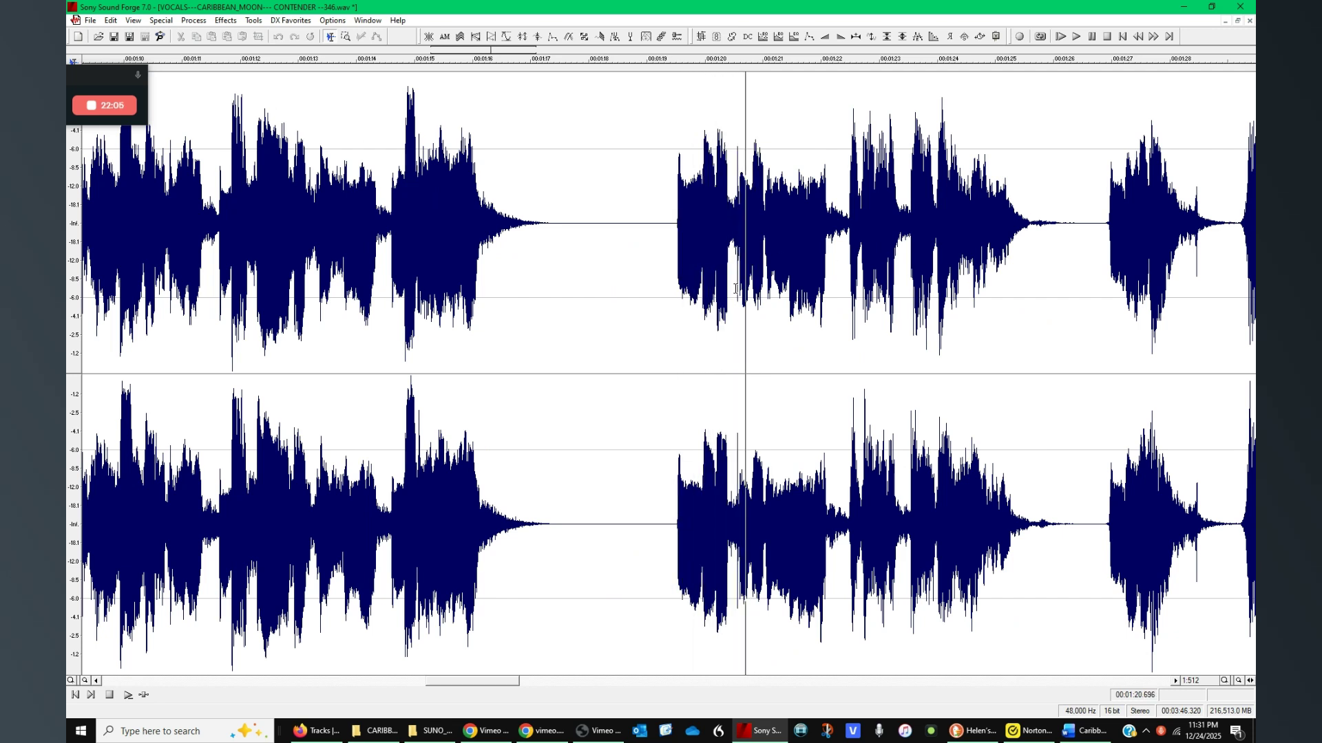
Select the phrase from 1:19.178 to 1:22.464 and apply the Volume process with the 120 preset.
left_click_drag(657, 291, 848, 290)
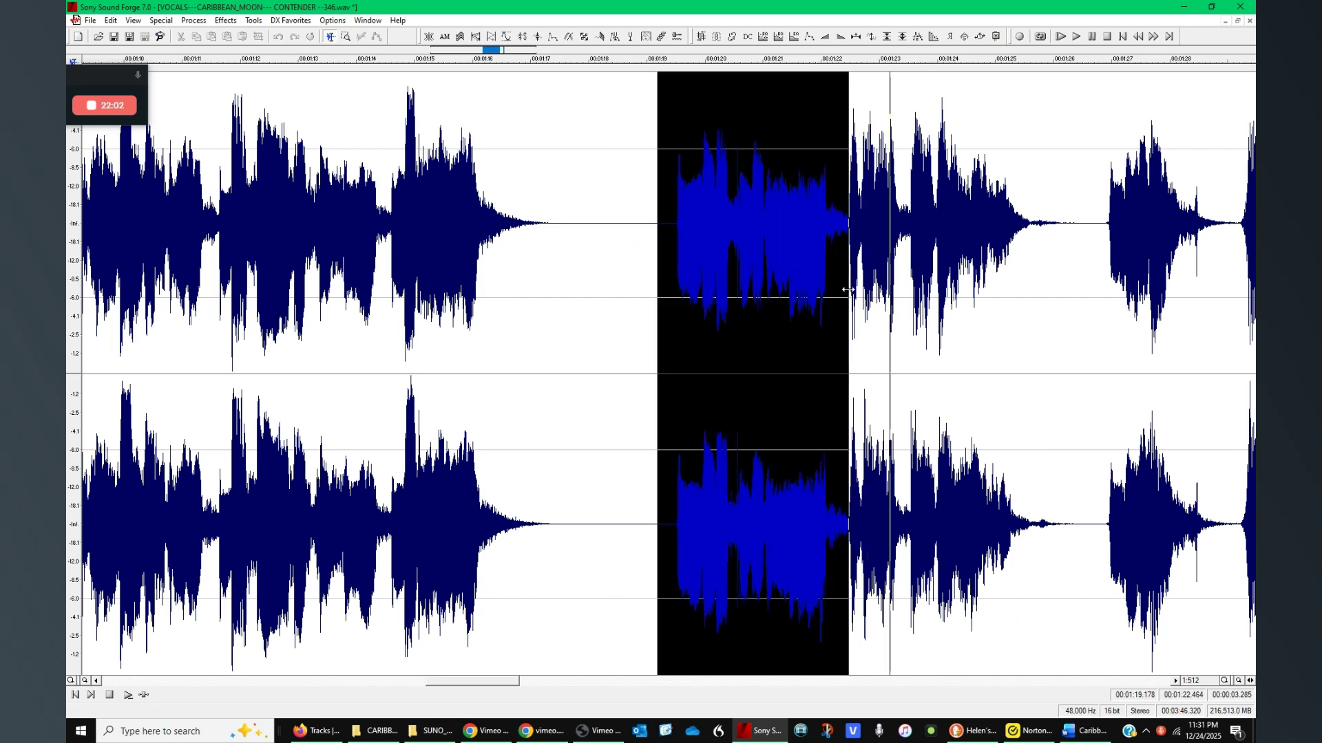
left_click(996, 37)
left_click(615, 200)
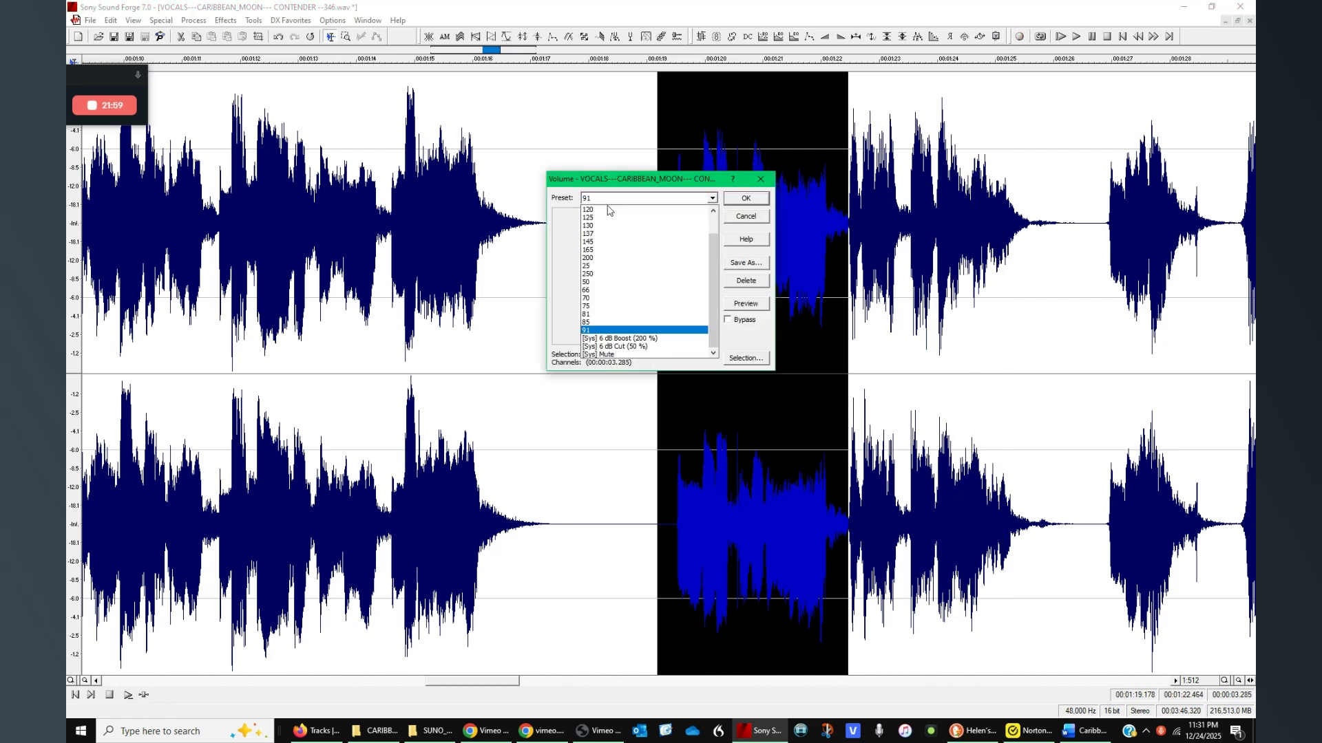
left_click(620, 209)
left_click(746, 198)
left_click(741, 216)
Listen to the volume-adjusted phrase from 1:19.477 up to about 1:23.4.
left_click(674, 247)
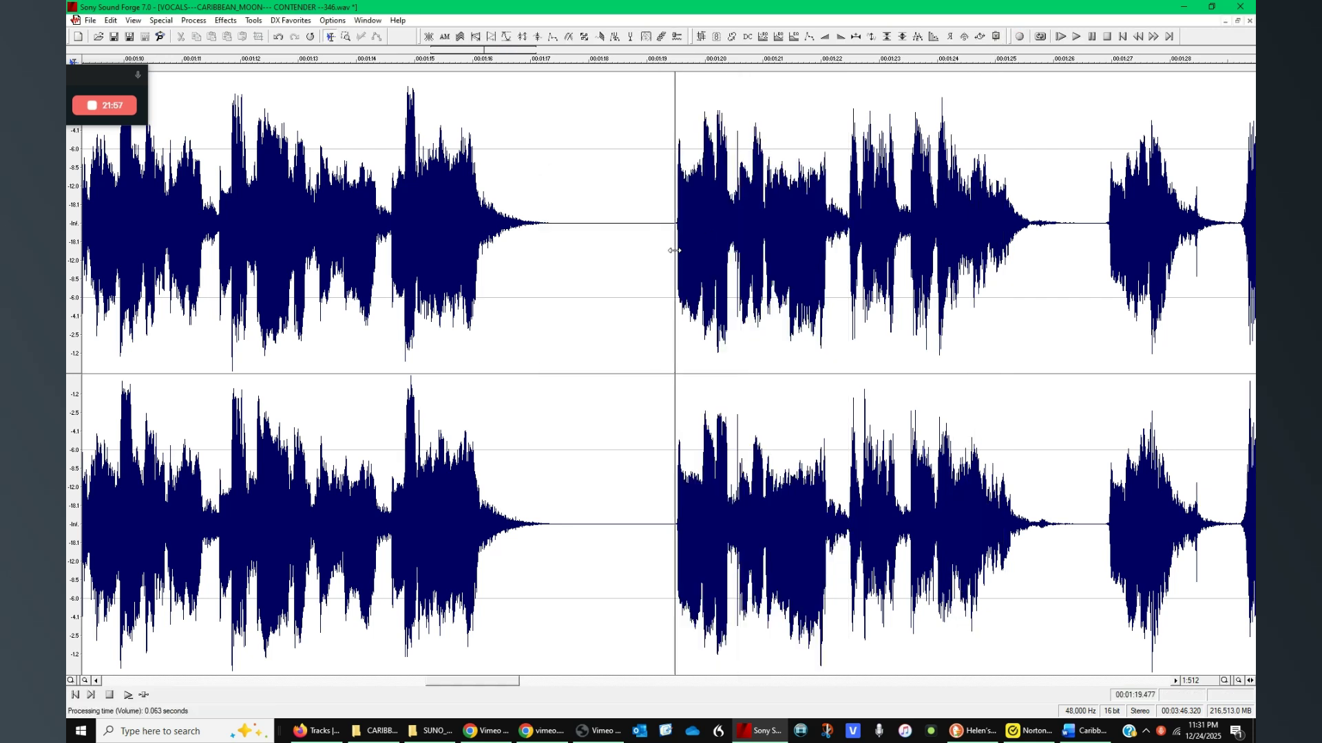
key("space")
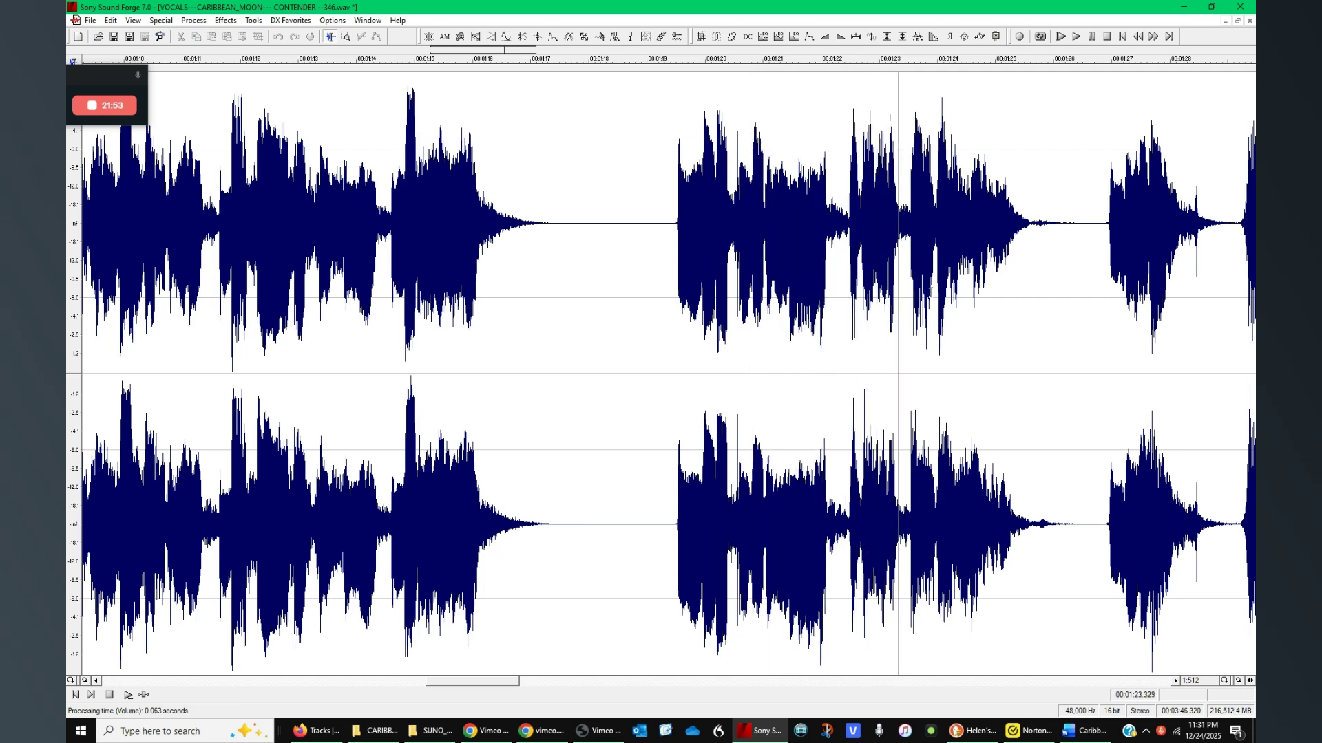
left_click(902, 292)
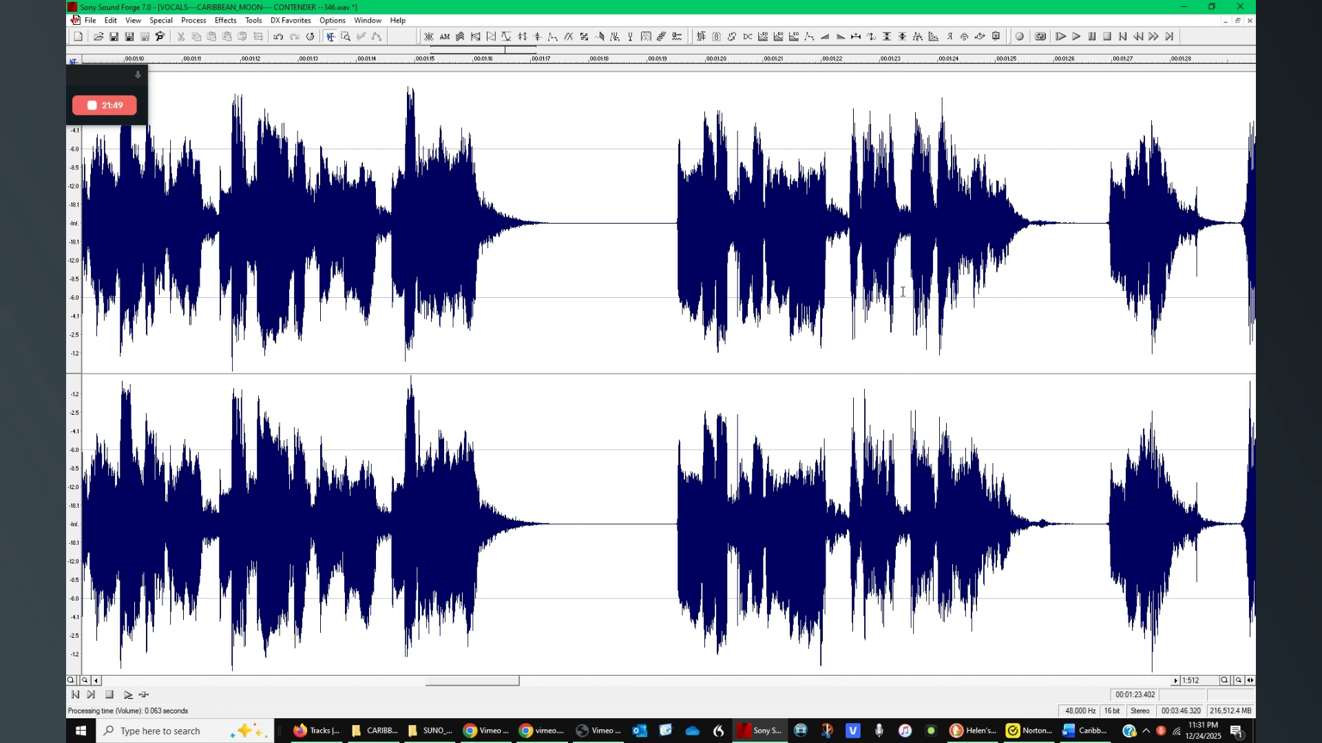
Examine the consonant onset near 1:23.548 at close zoom and compare it with the surrounding waveform.
key("Up")
key("Up")
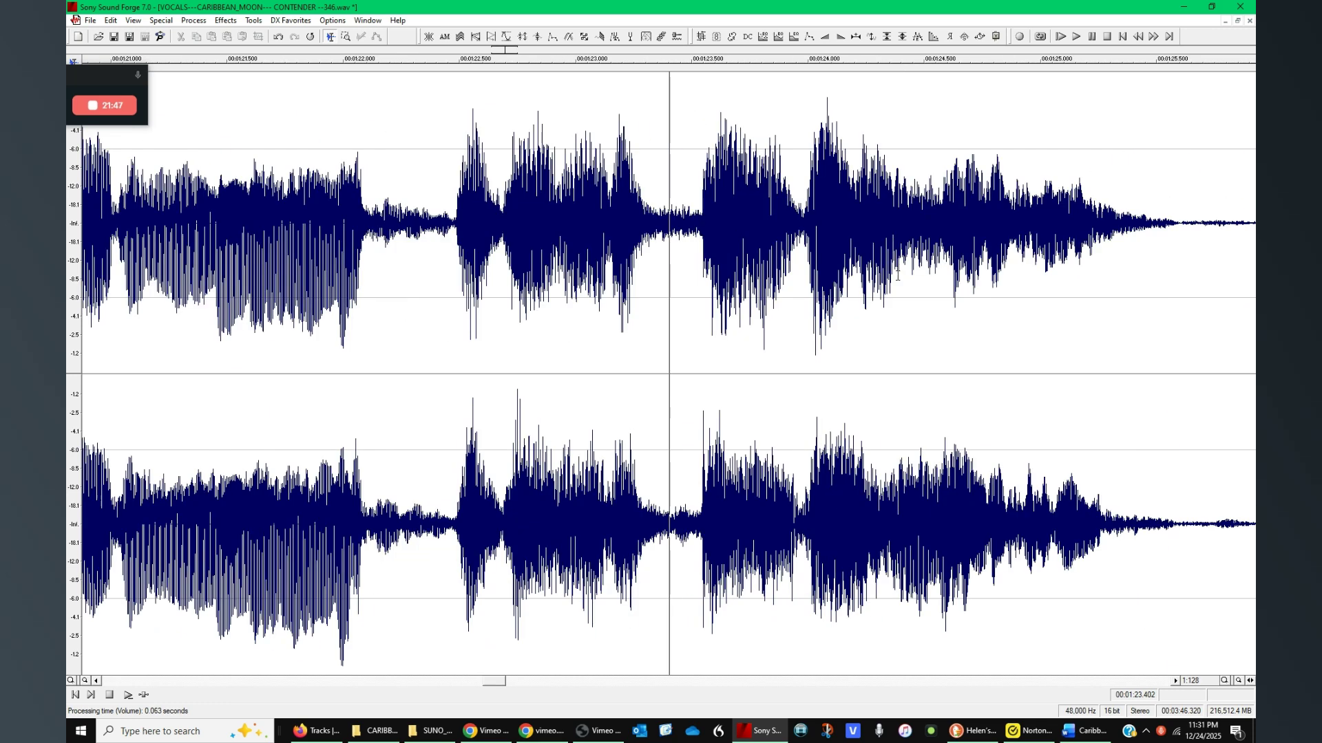
left_click(690, 304)
key("Up")
key("Up")
key("Up")
left_click(779, 293)
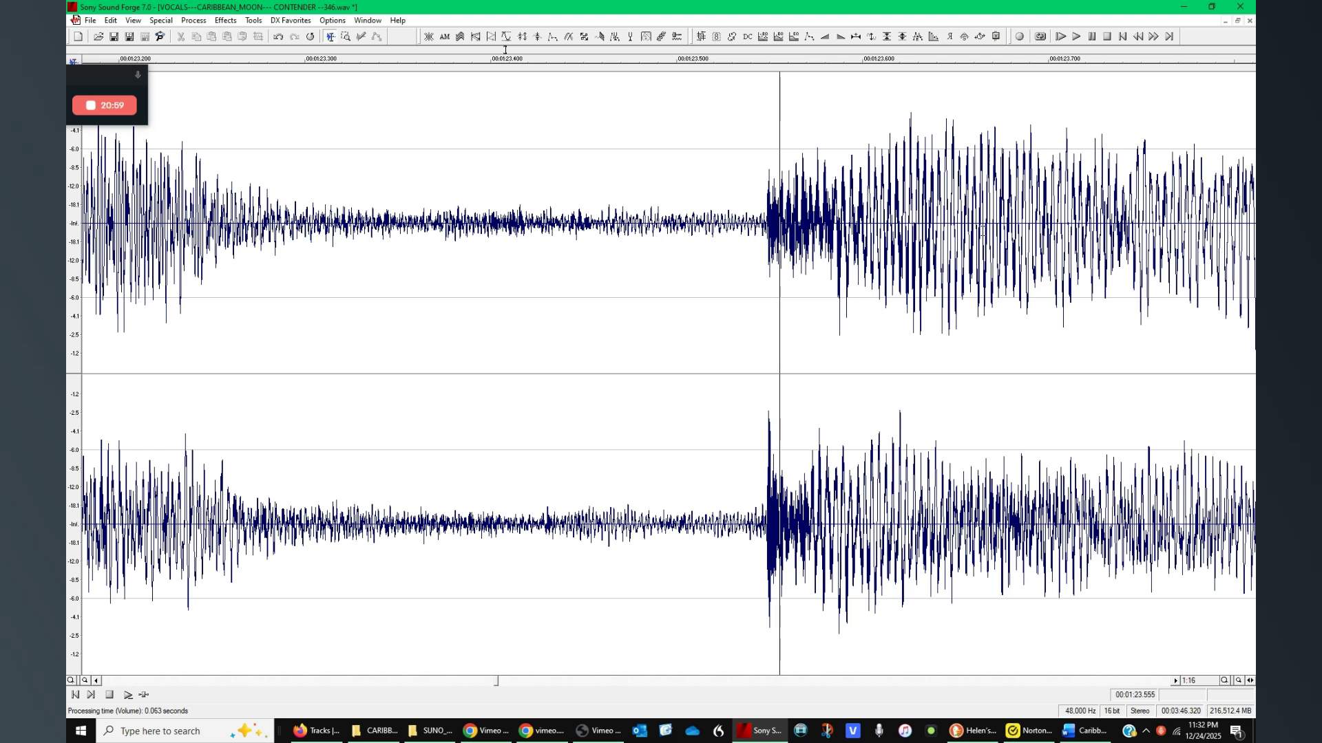
left_click(751, 365)
scroll(759, 361, "up", 2)
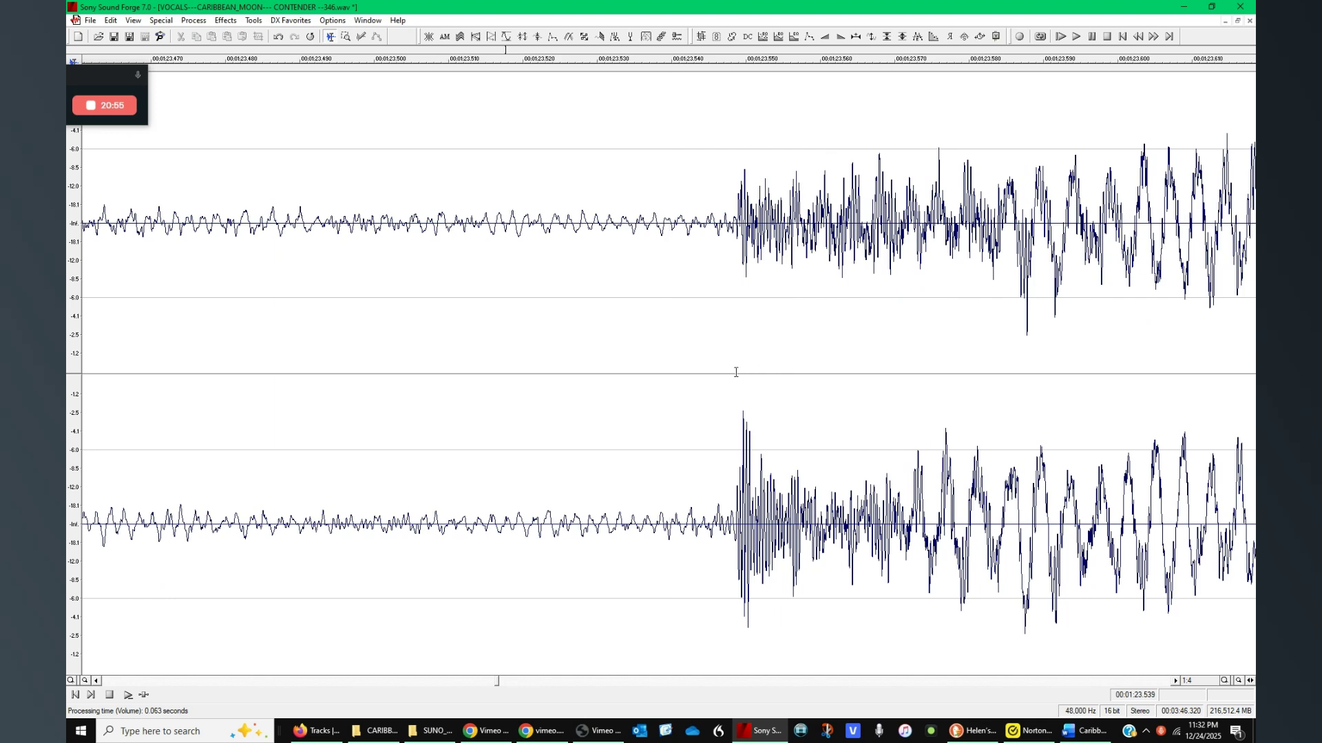
left_click(733, 368)
scroll(736, 367, "up", 3)
scroll(735, 362, "down", 2)
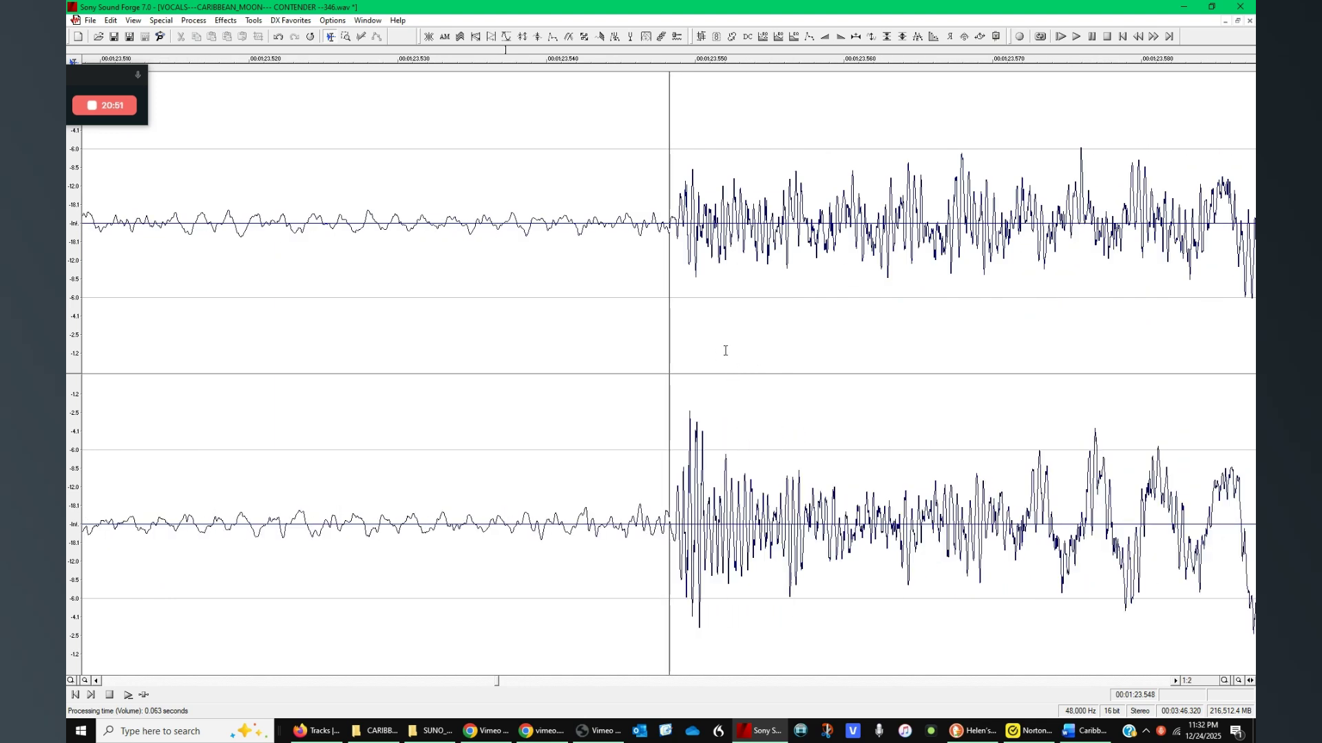
scroll(735, 344, "down", 4)
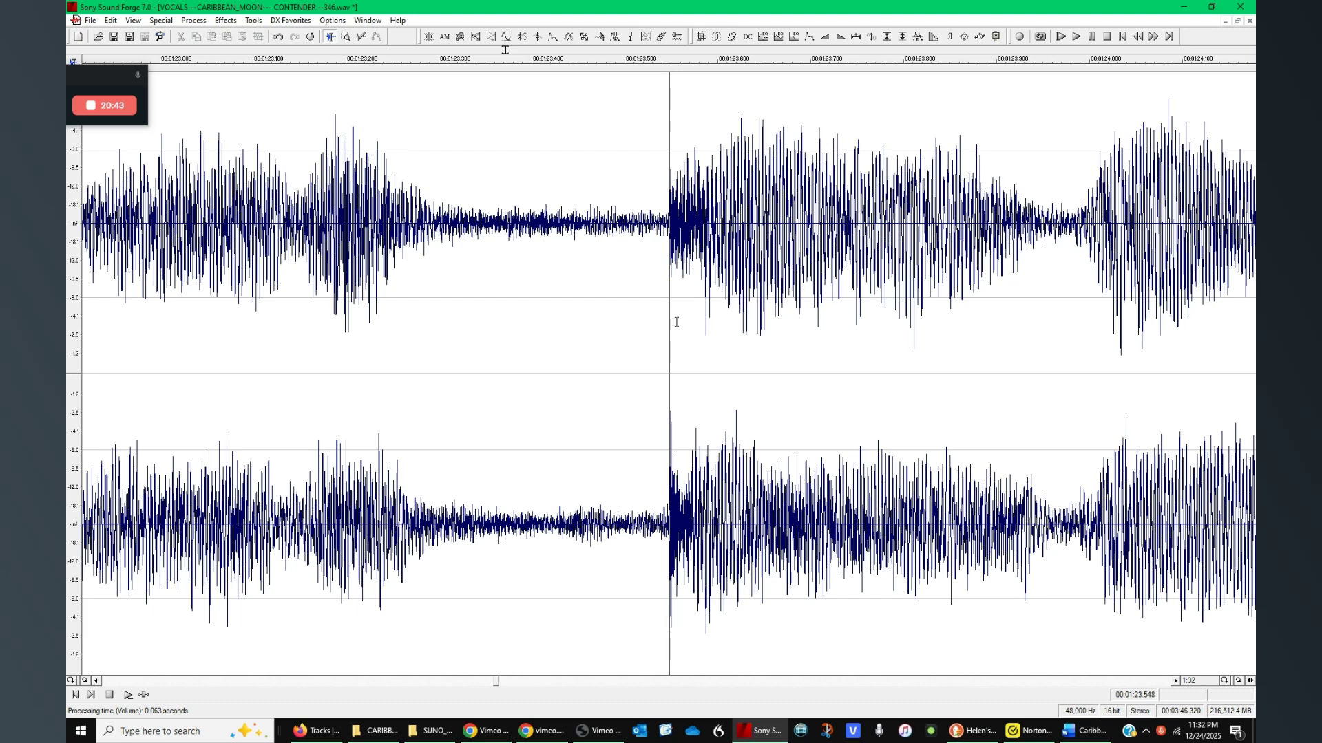
scroll(681, 321, "down", 2)
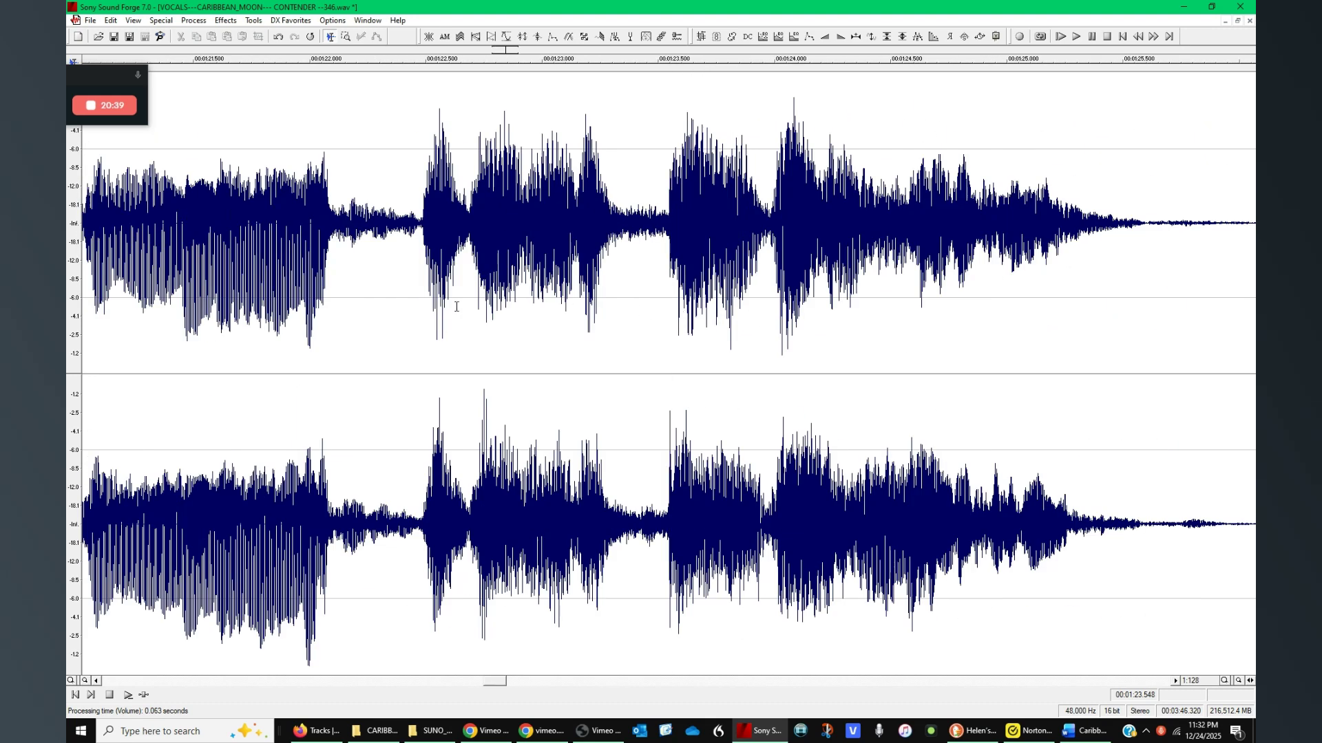
Select the harsh consonant from 1:23.546 to 1:23.583 and apply Graphic EQ with the current high-frequency dip and -2.0 dB output gain.
left_click(415, 310)
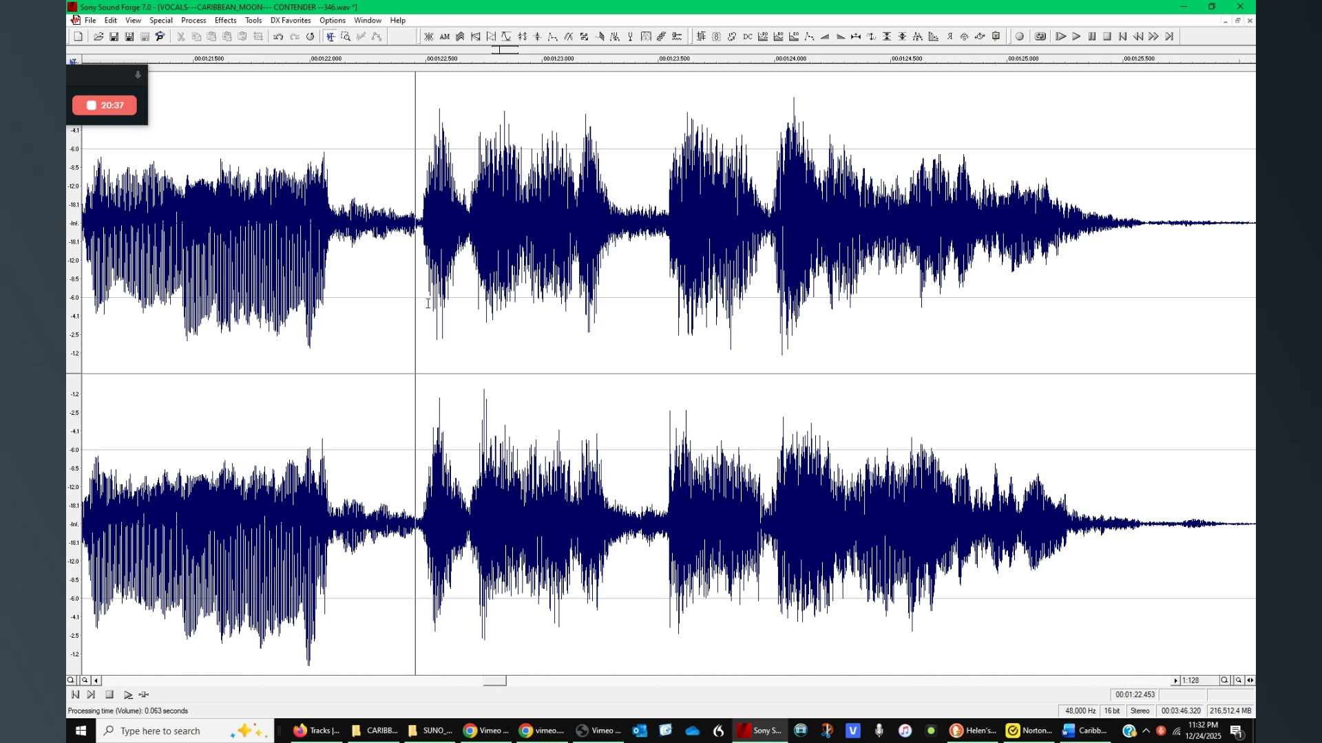
left_click(665, 333)
scroll(664, 333, "up", 3)
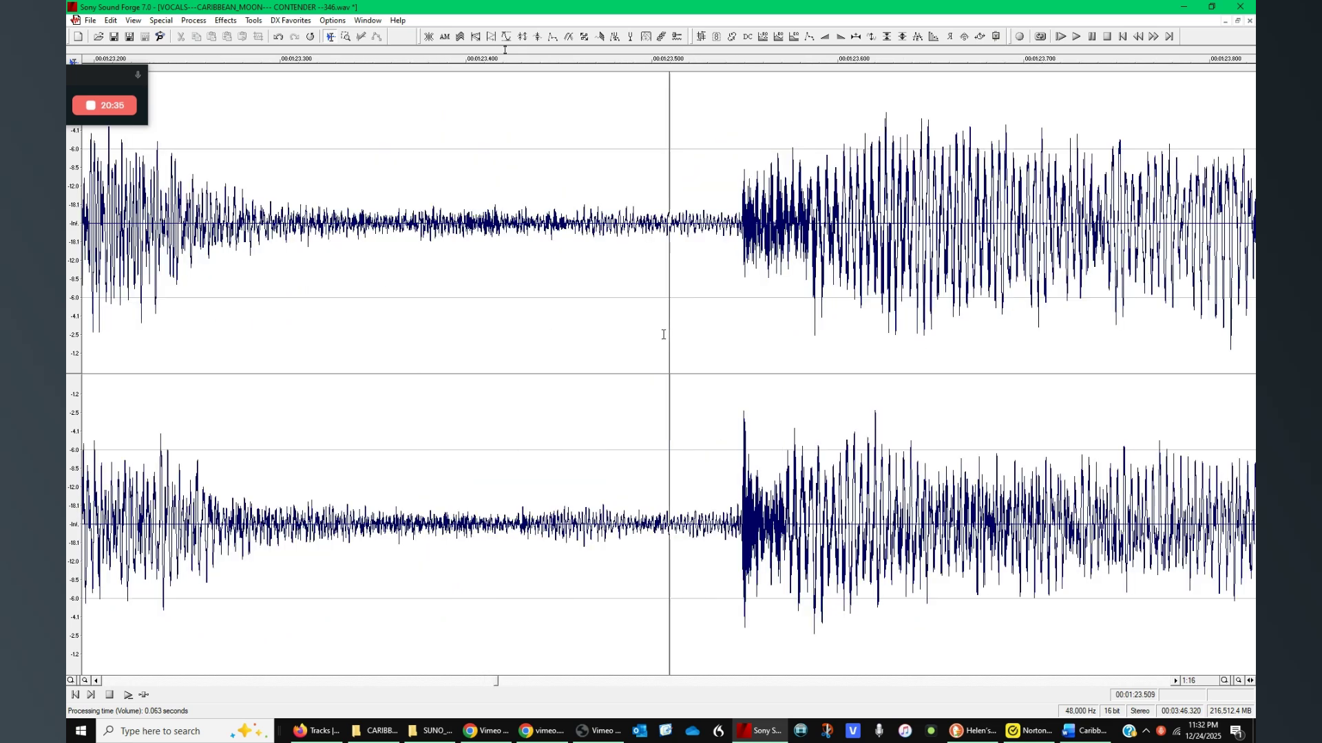
left_click(634, 358)
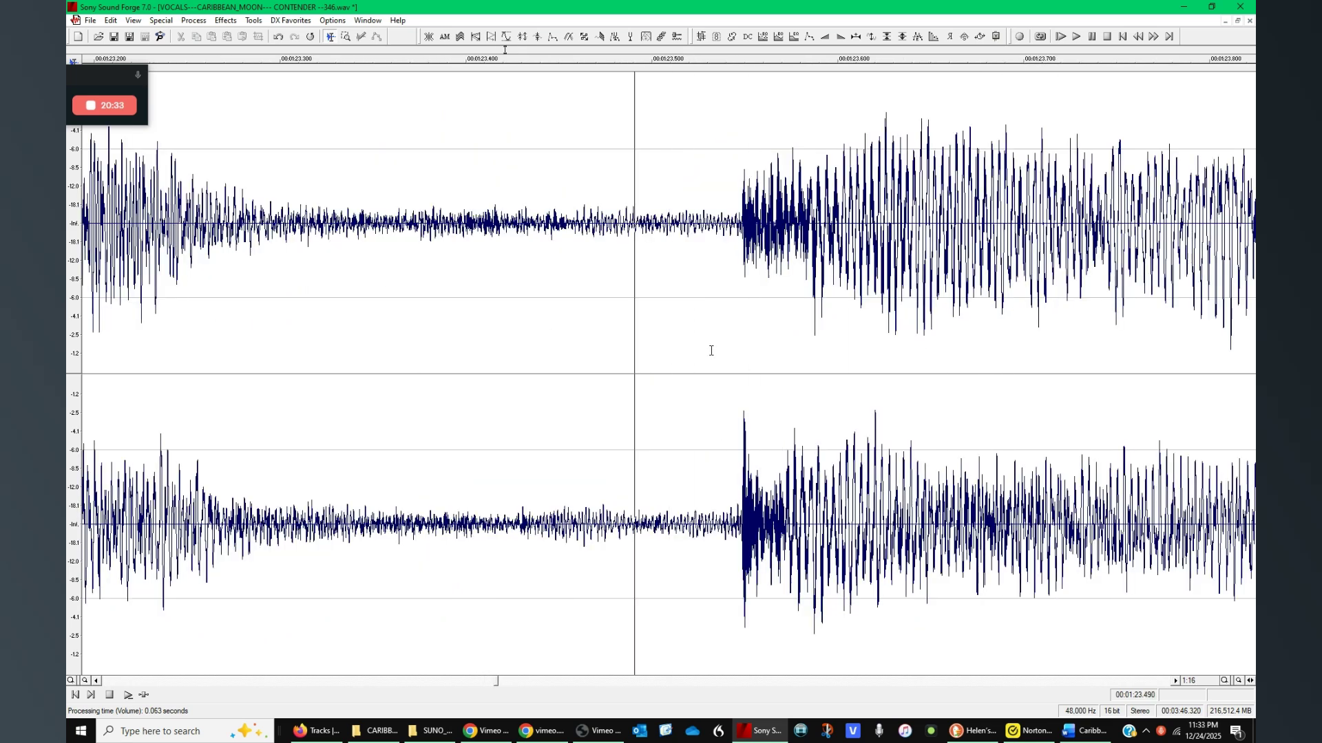
left_click_drag(797, 317, 738, 367)
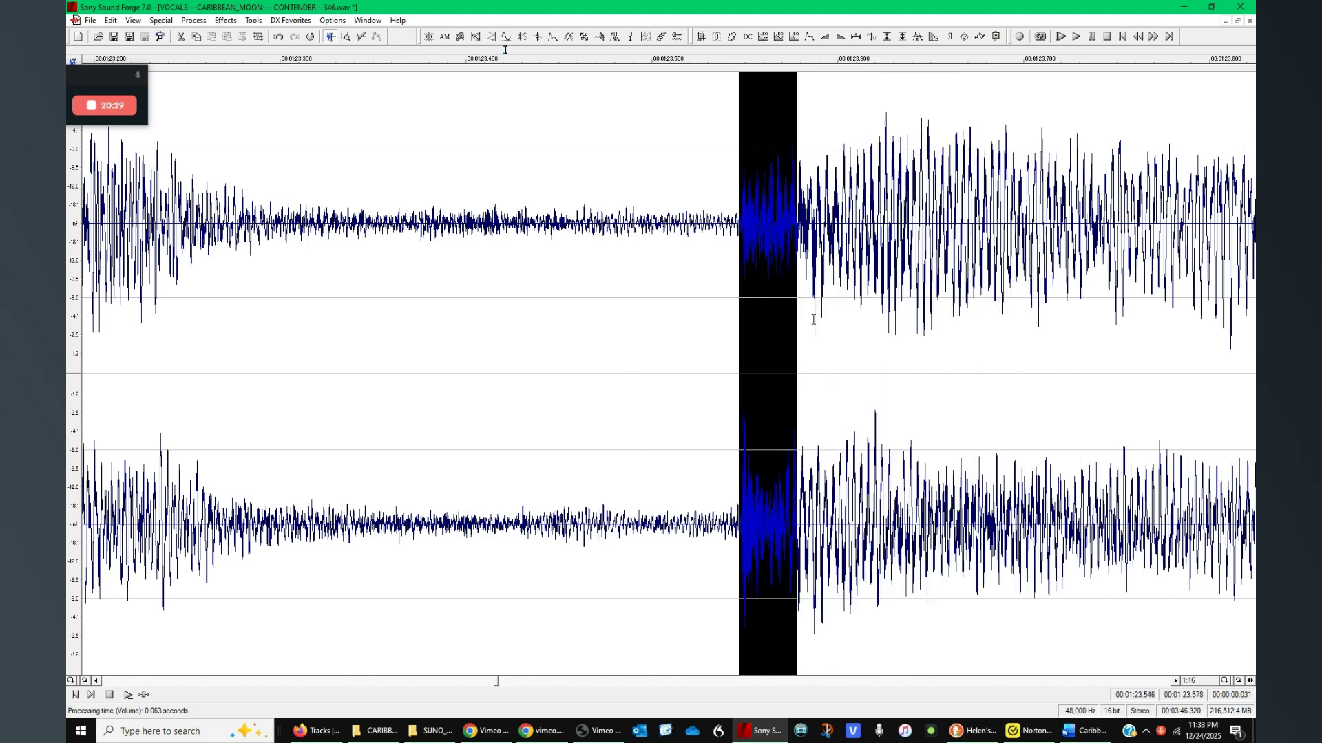
left_click_drag(797, 331, 807, 330)
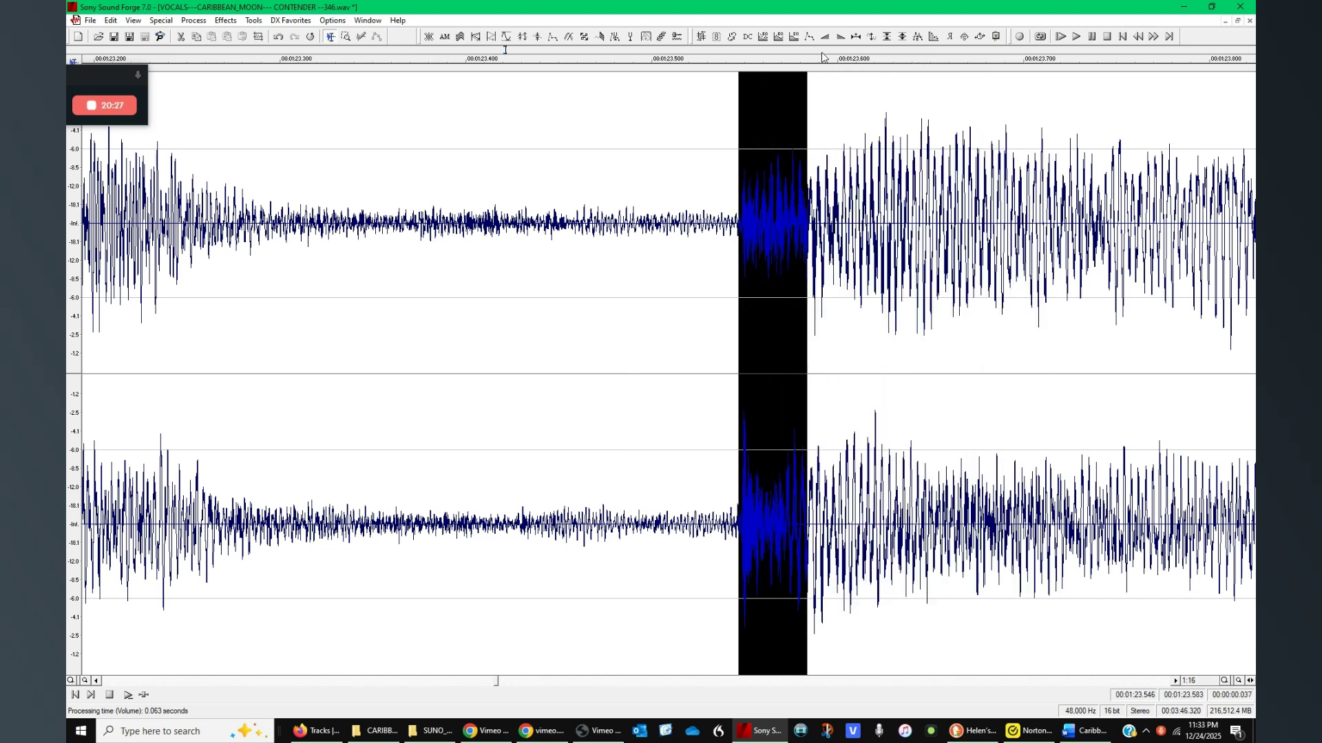
left_click(763, 36)
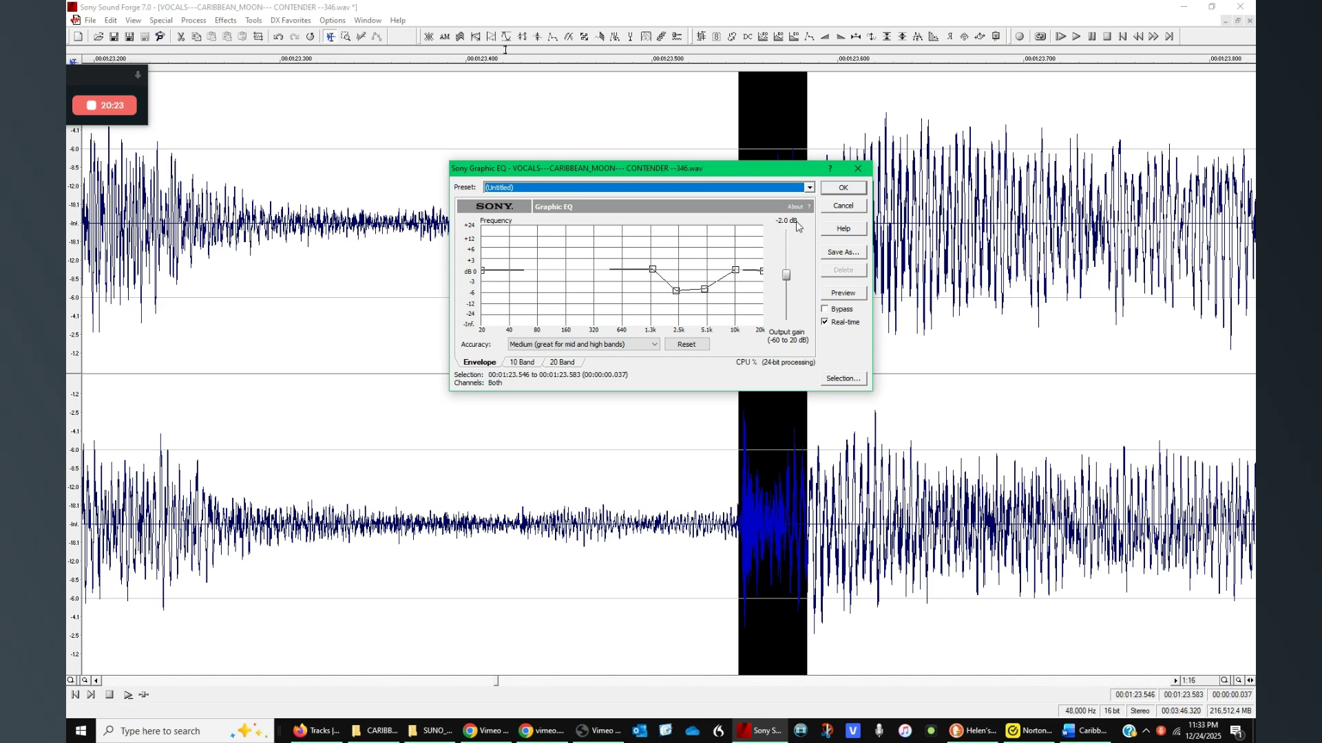
key("Return")
Play back the vocal between about 1:19 and 1:26 to check the equalized consonant in context.
scroll(605, 333, "down", 4)
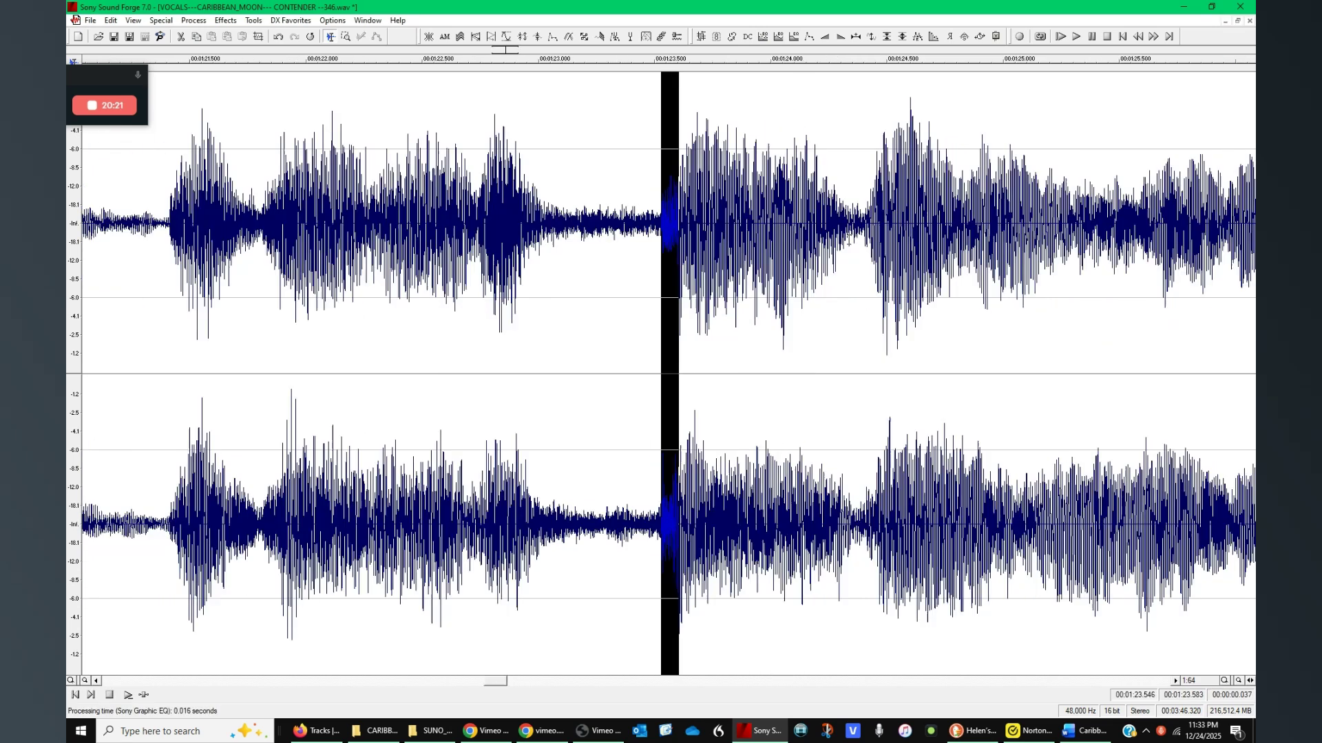
left_click(536, 334)
key("space")
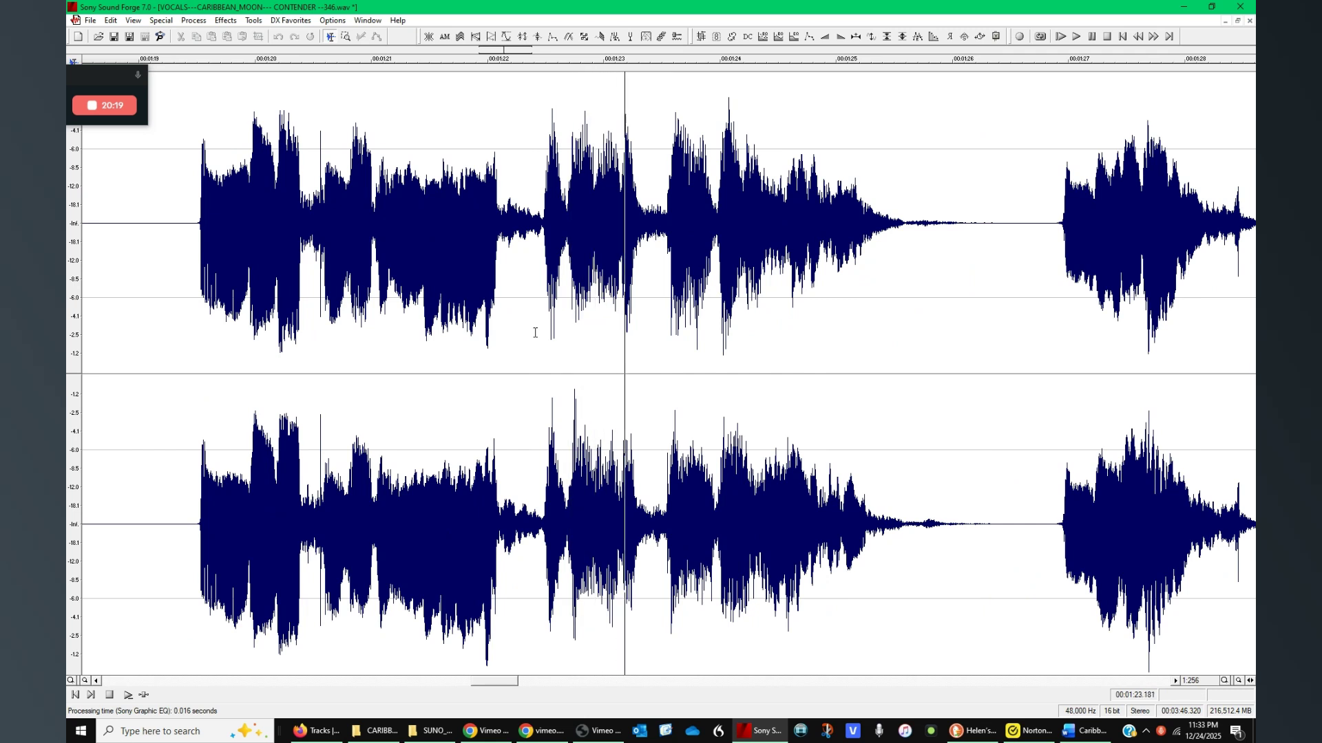
left_click(677, 340)
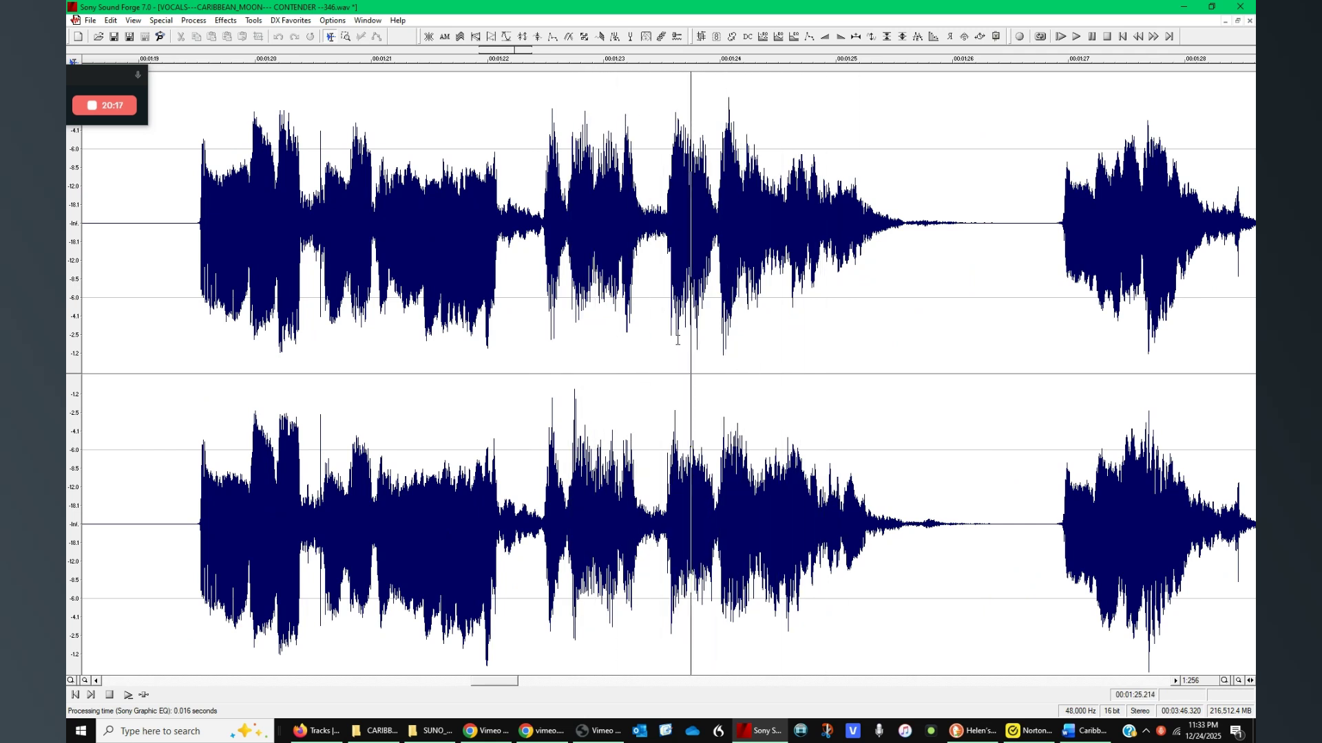
left_click(164, 314)
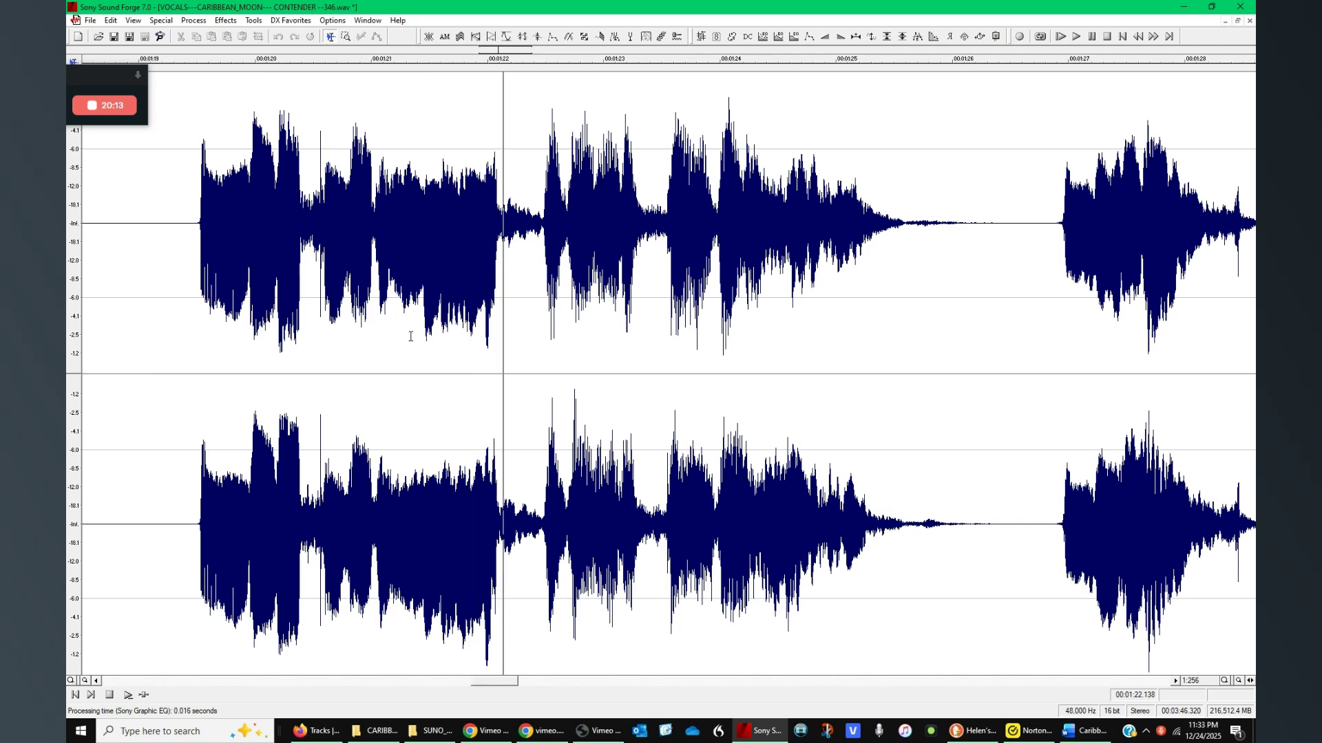
left_click(686, 329)
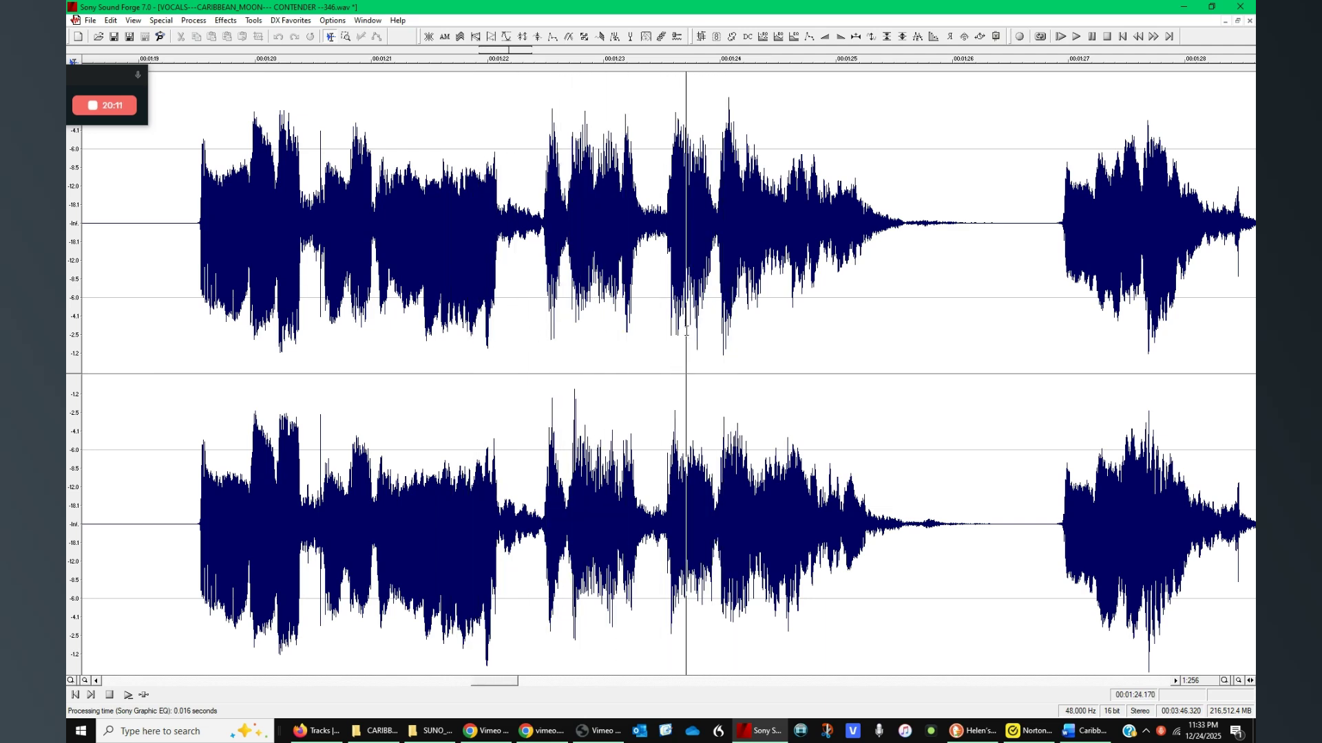
left_click(773, 324)
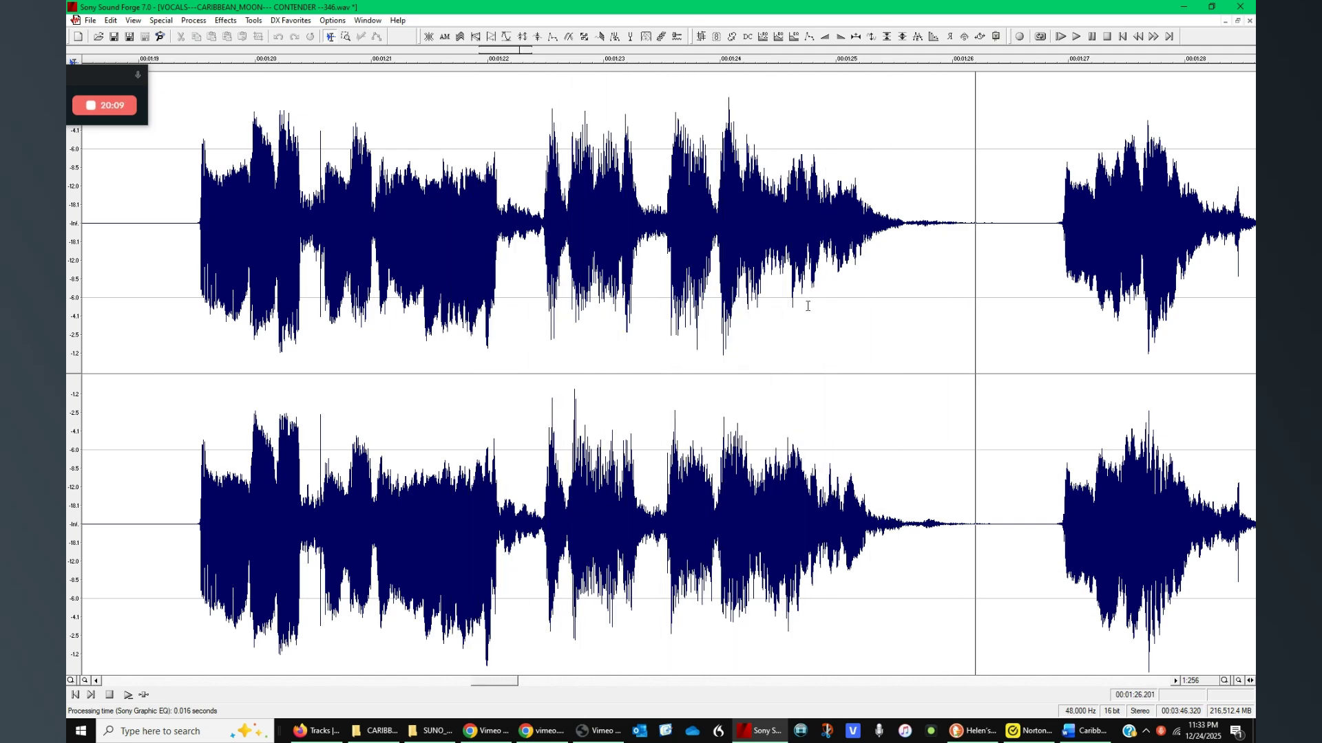
key("space")
Listen again to the phrase starting after 1:19, including the word at 1:20.869.
scroll(913, 289, "down", 1)
scroll(912, 290, "down", 2)
left_click(743, 286)
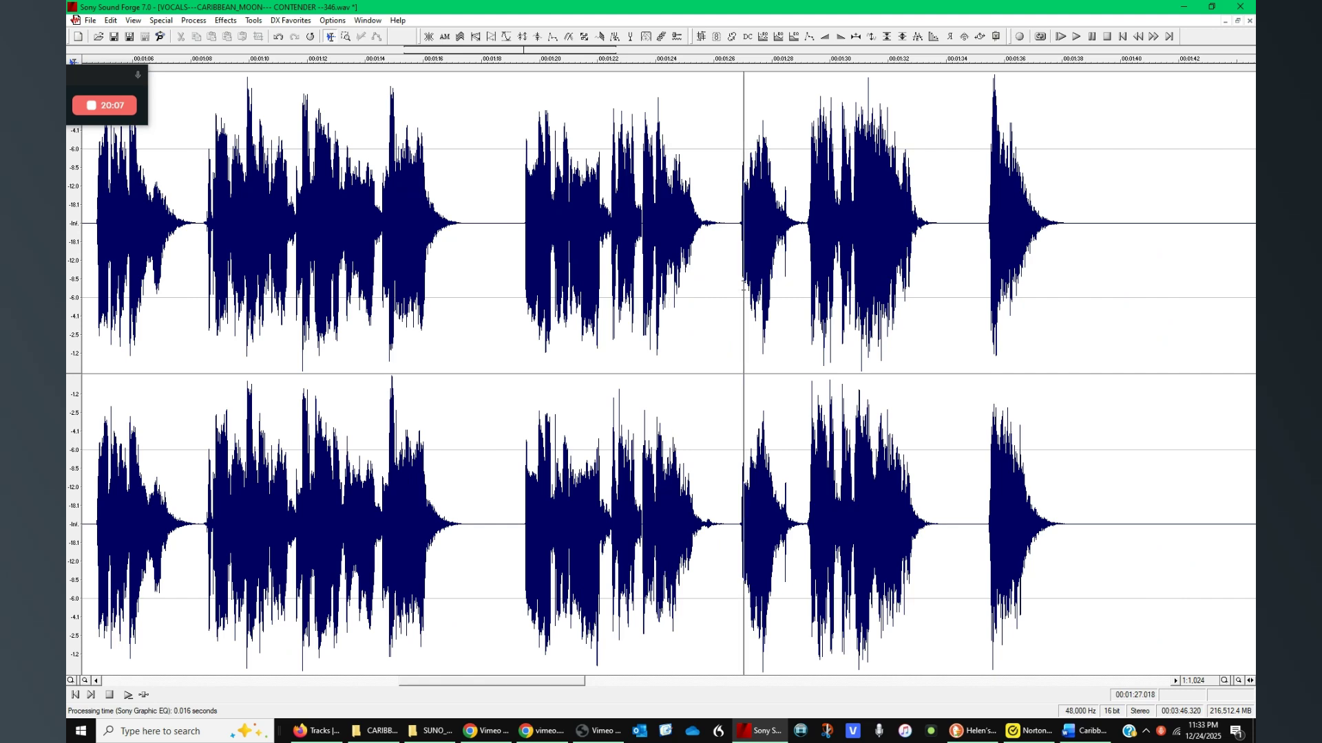
left_click(529, 277)
key("space")
scroll(529, 277, "up", 2)
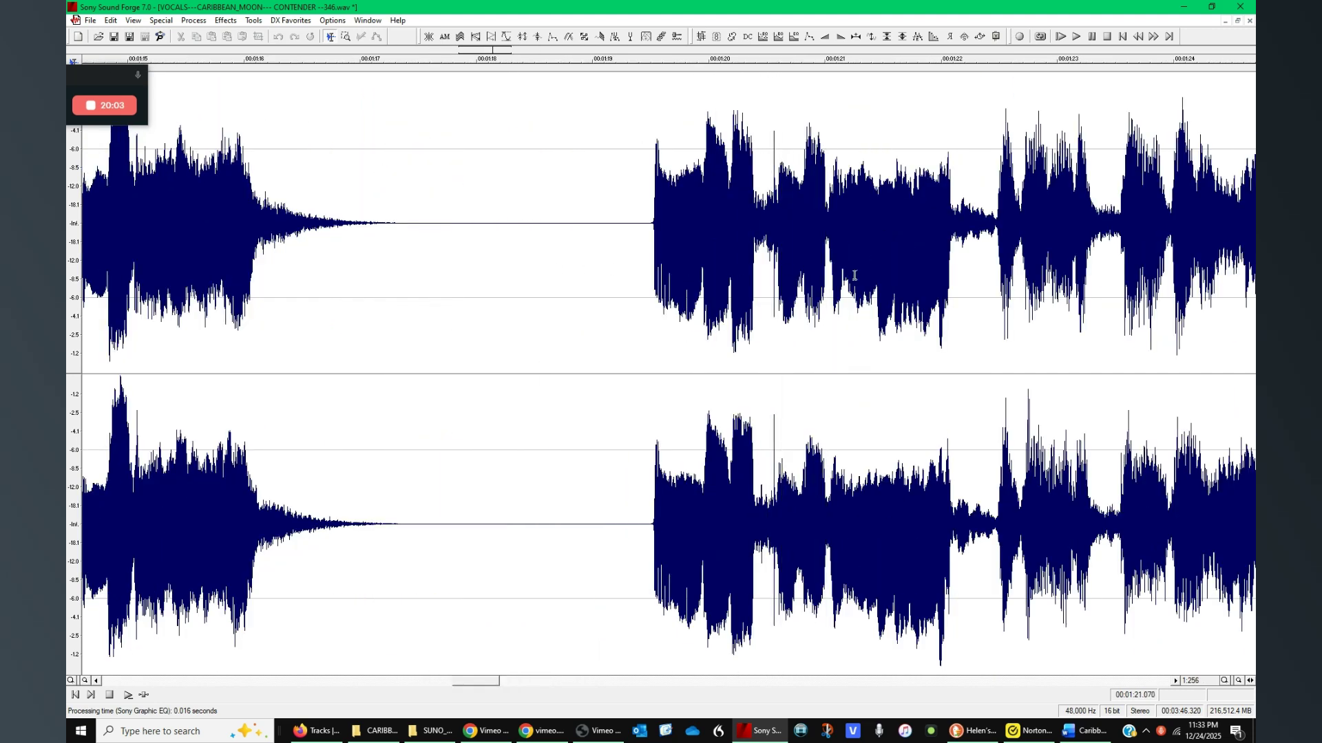
left_click(810, 293)
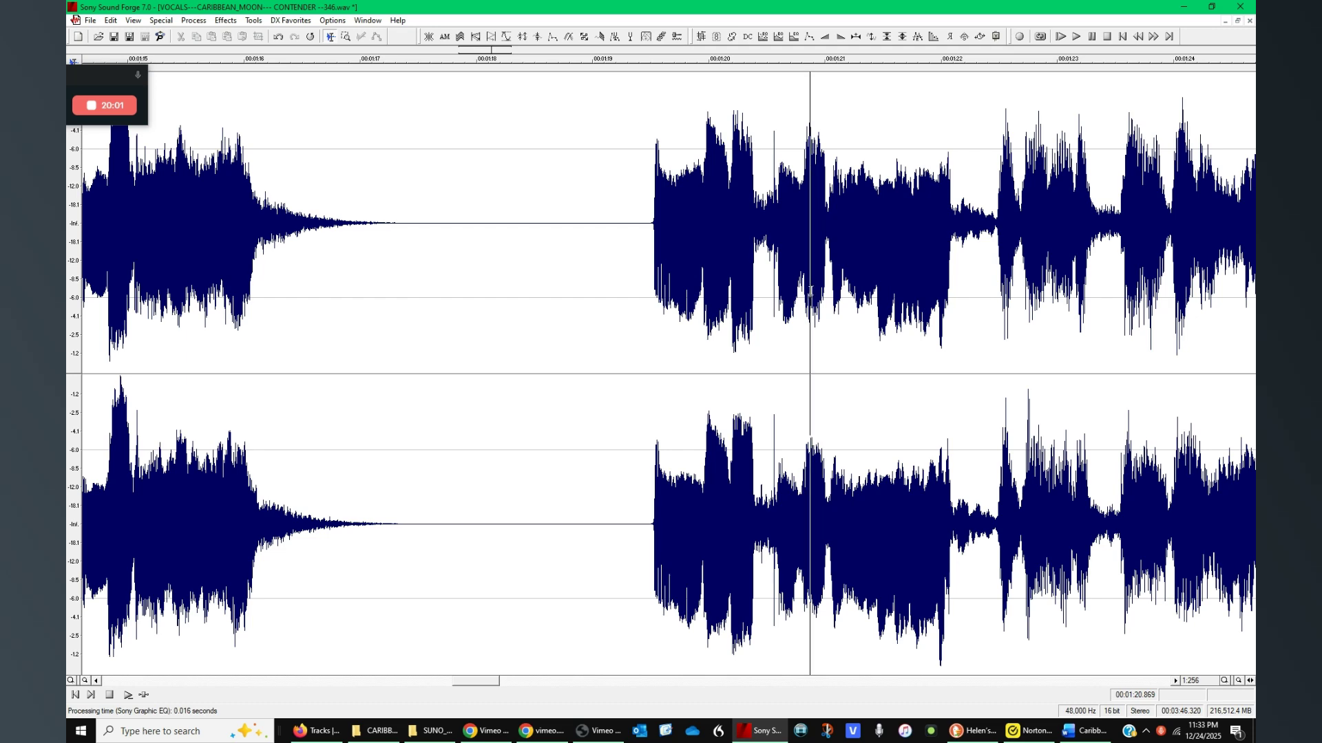
Play back the phrase following the equalized consonant, repeating it from about 1:22.474.
left_click(996, 255)
scroll(992, 255, "down", 1)
key("space")
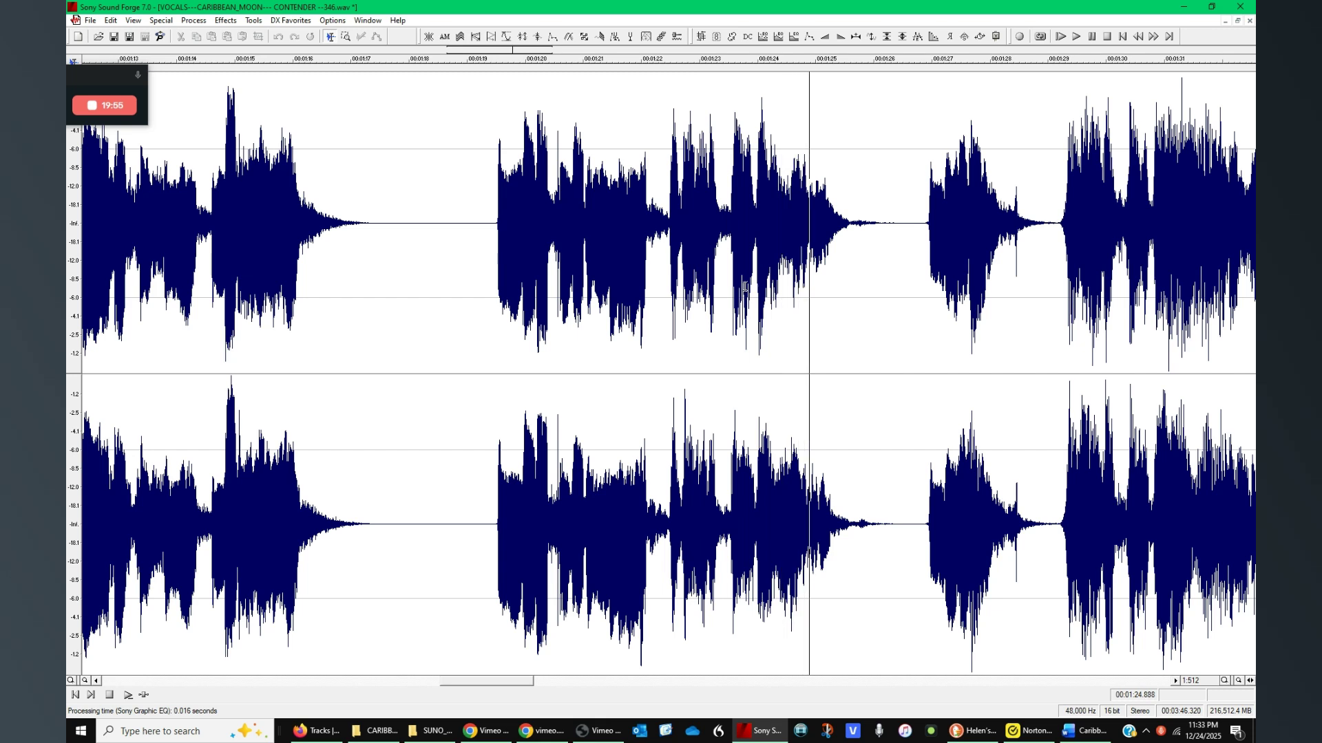
key("space")
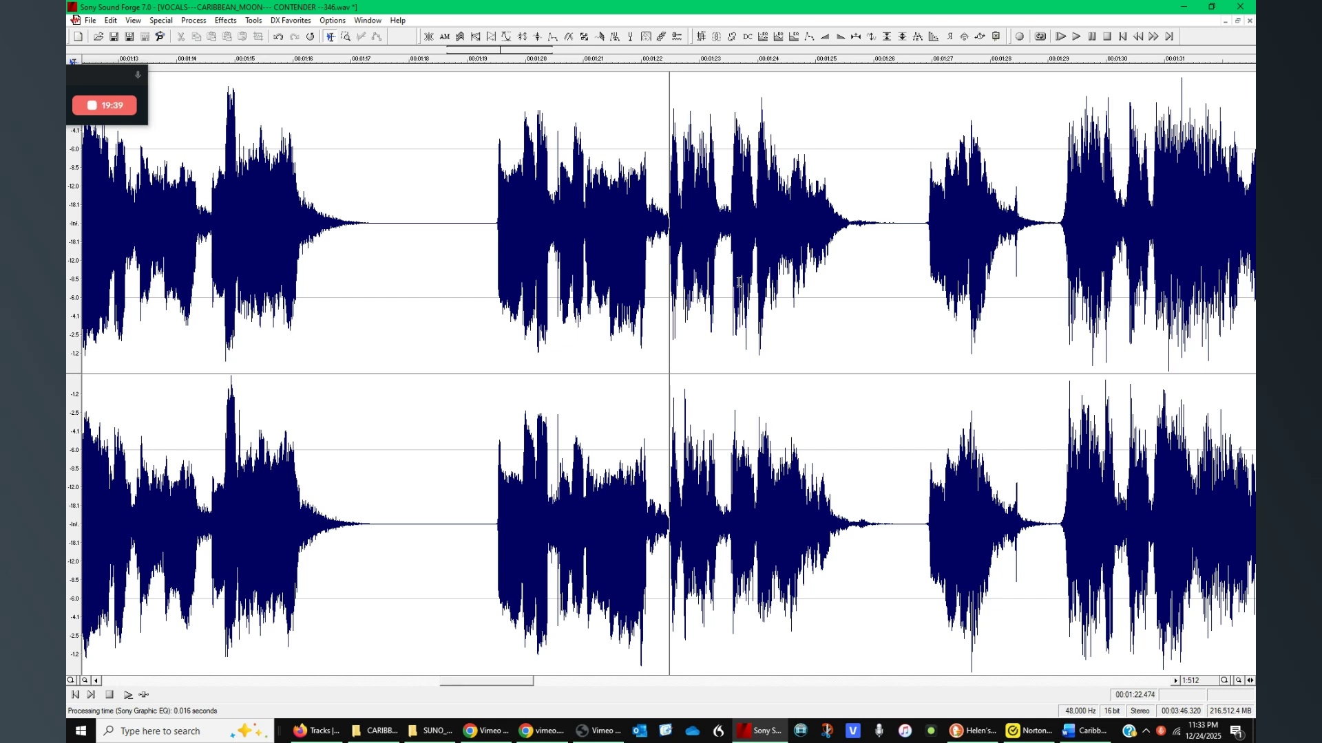
key("space")
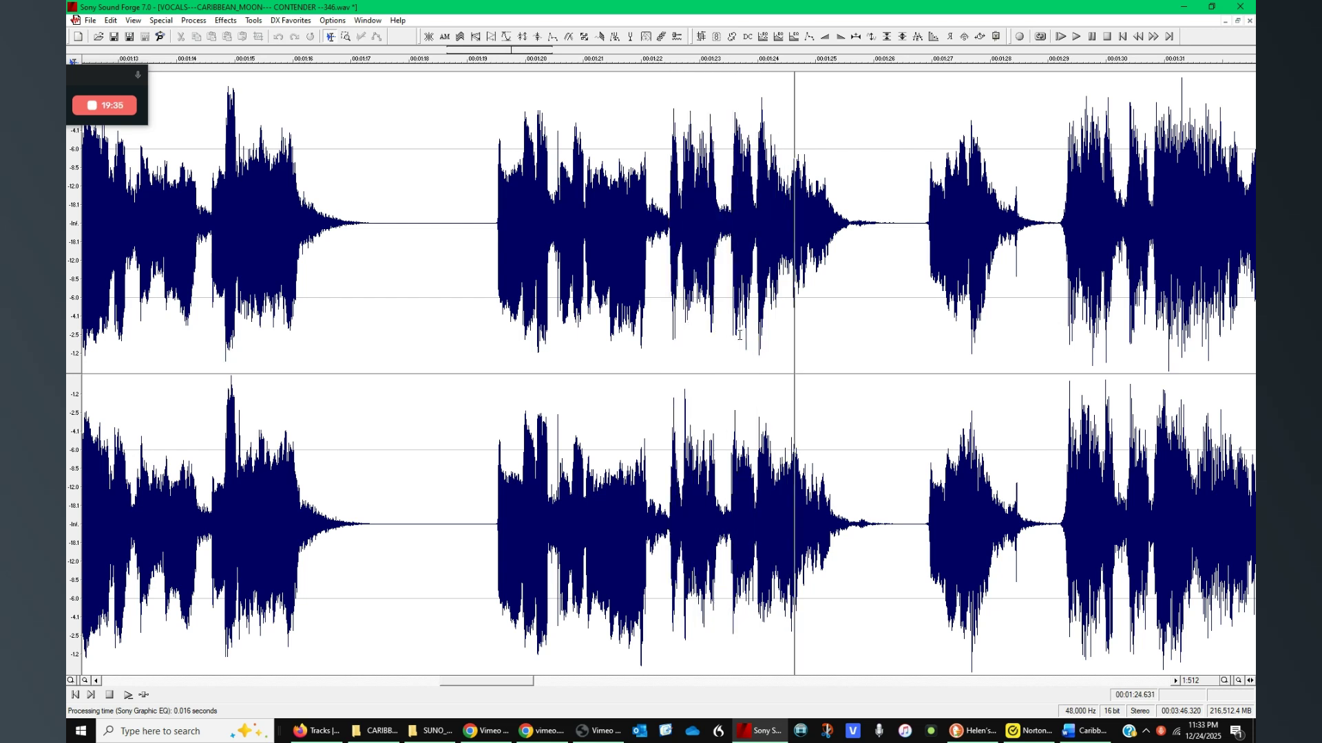
key("space")
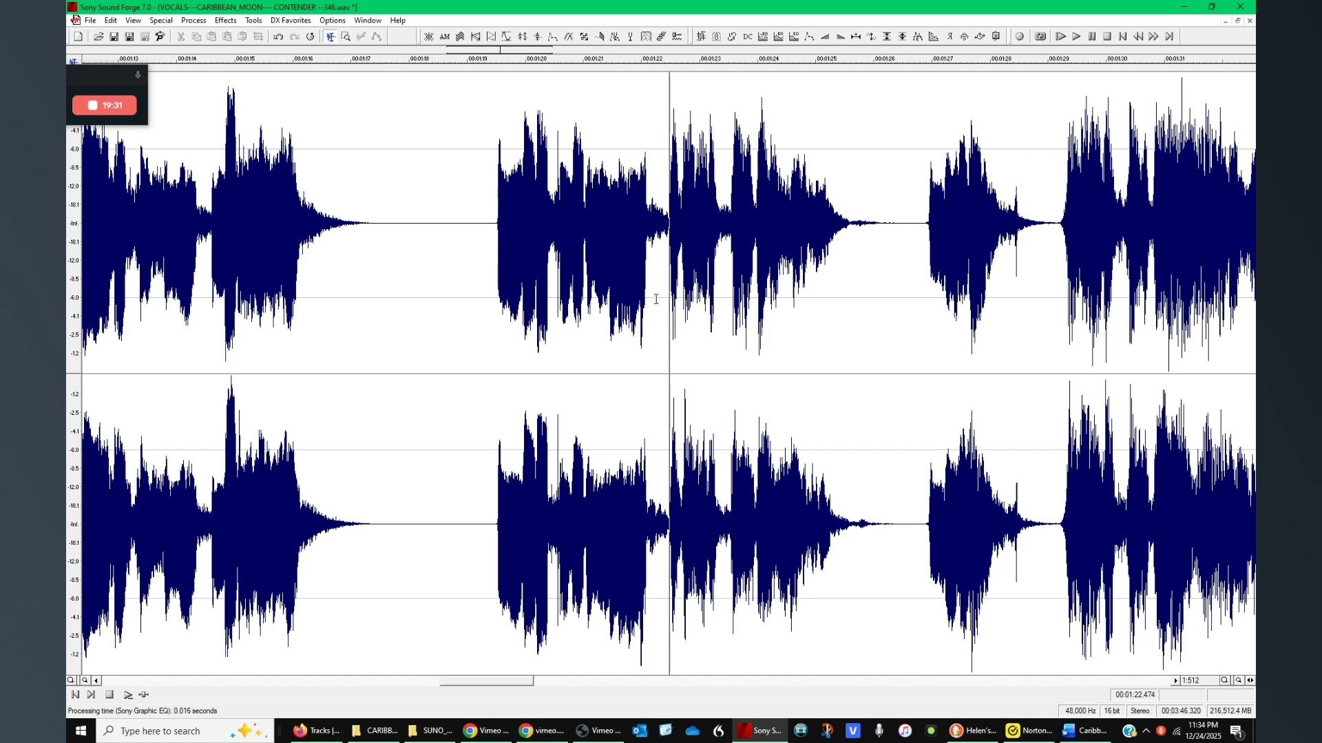
Highlight the phrase from 1:22.325 to 1:26.432 and return the cursor to its start near 1:22.4.
left_click_drag(660, 289, 899, 295)
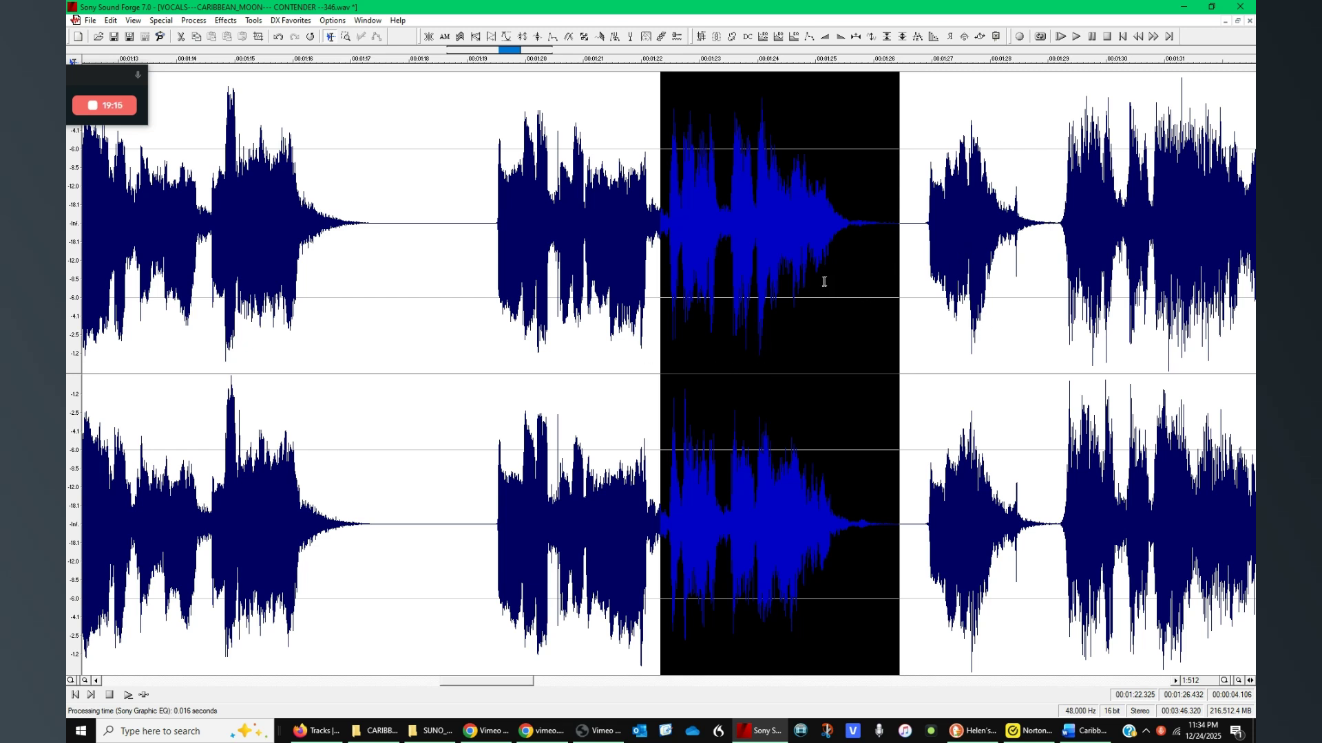
left_click(746, 349)
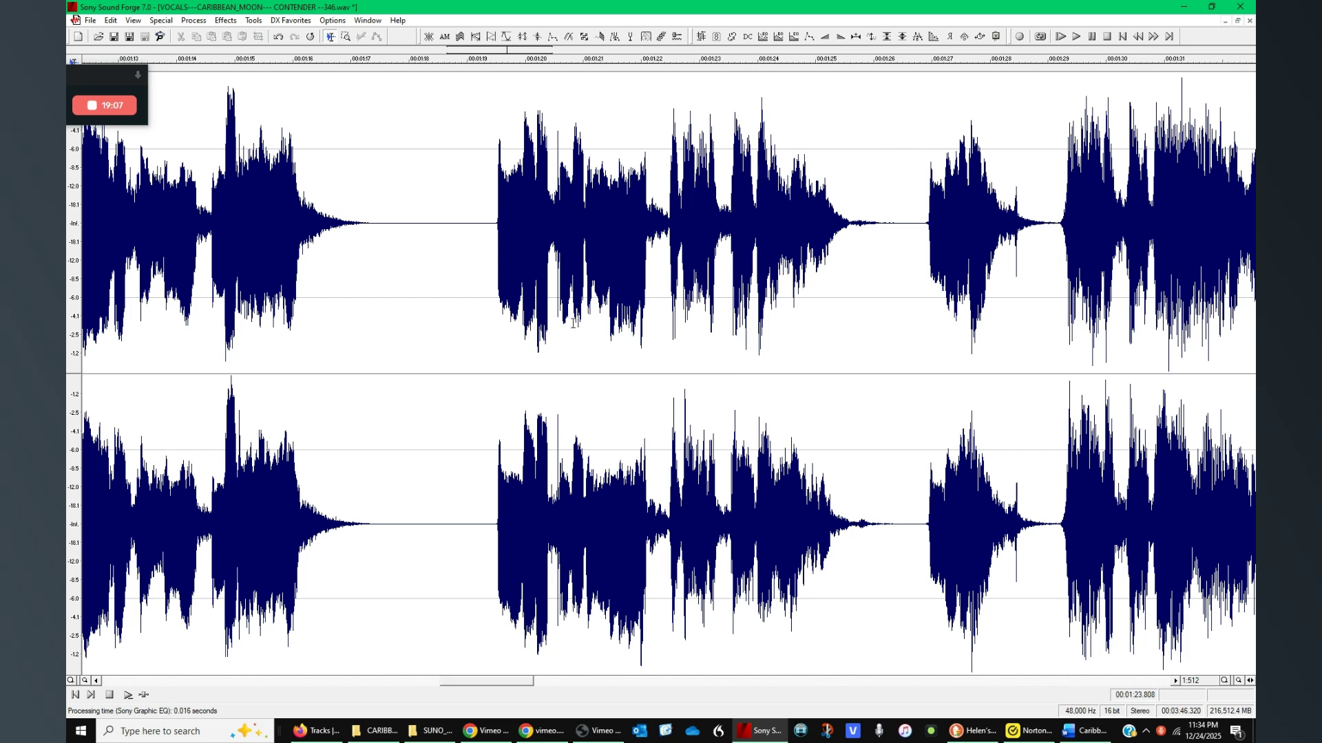
left_click(665, 363)
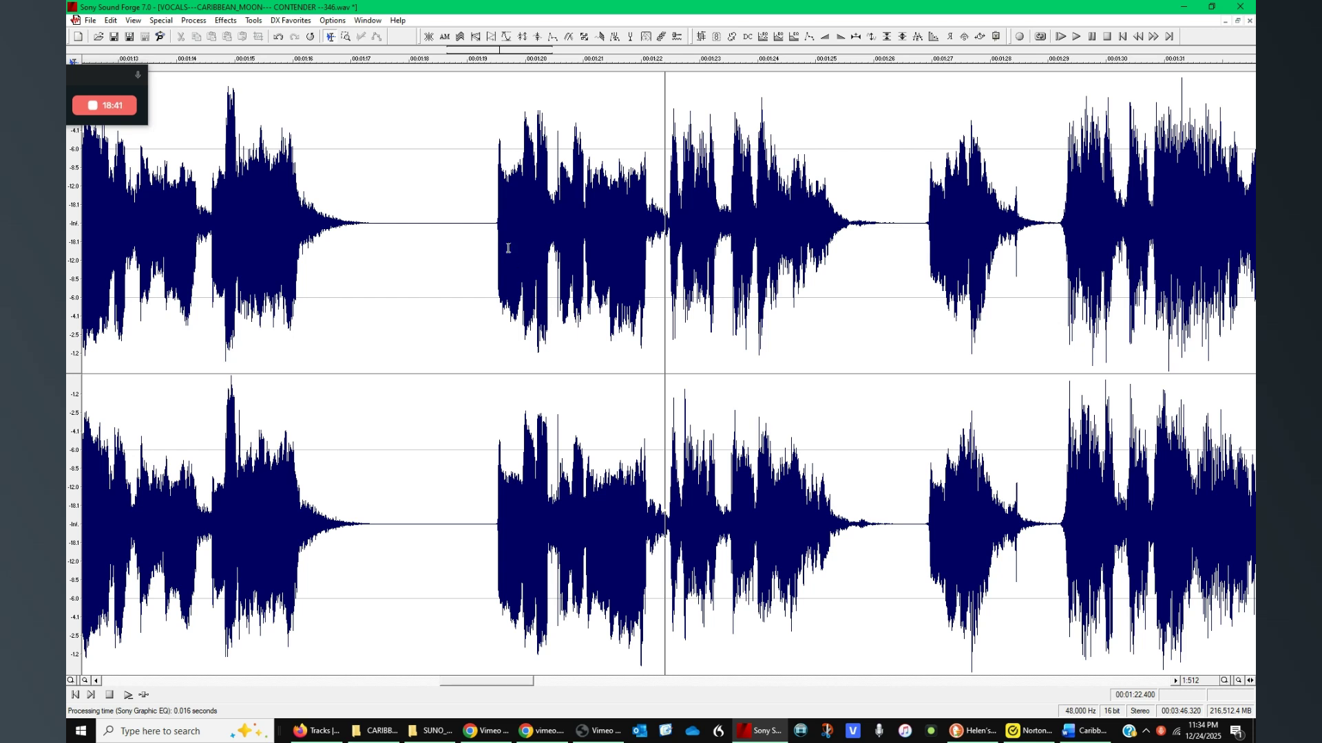
Listen to the preceding phrase from its onset after 1:19, sampling the word near 1:20.458.
left_click(498, 293)
left_click(494, 298)
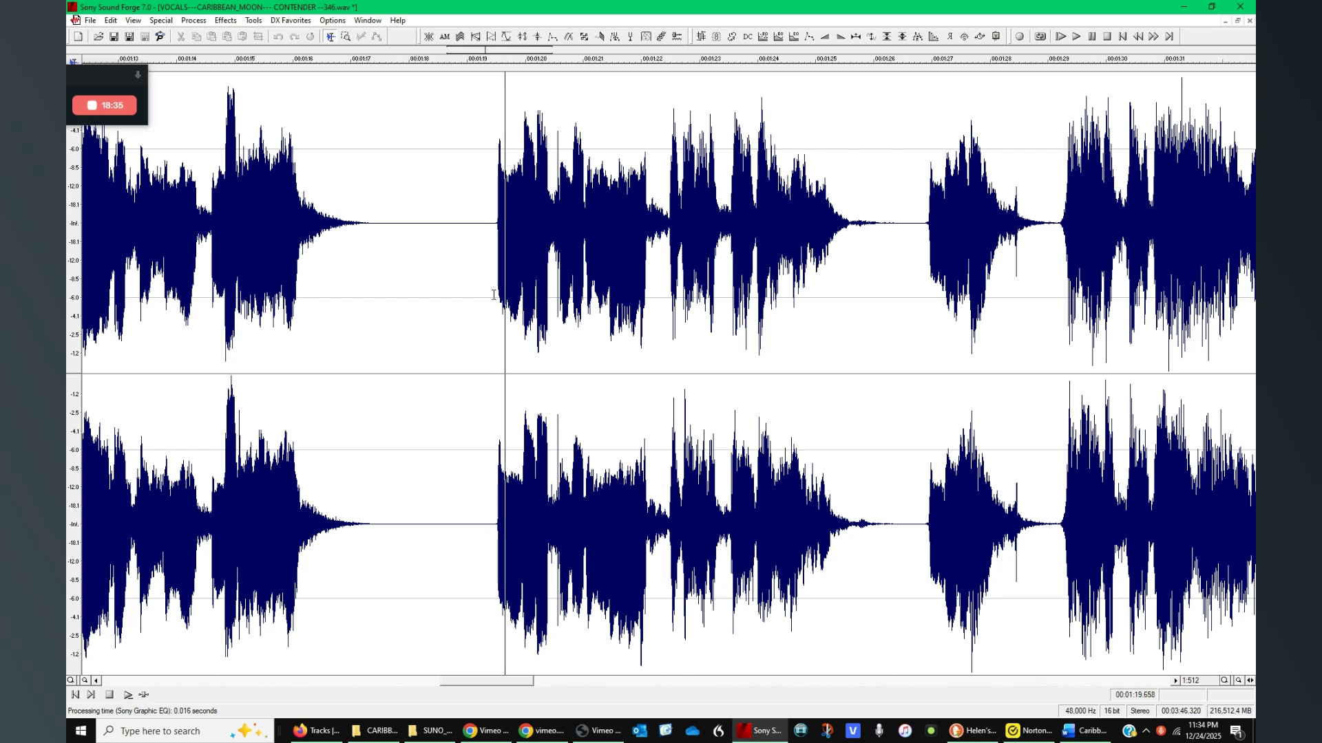
left_click(671, 297)
left_click(552, 283)
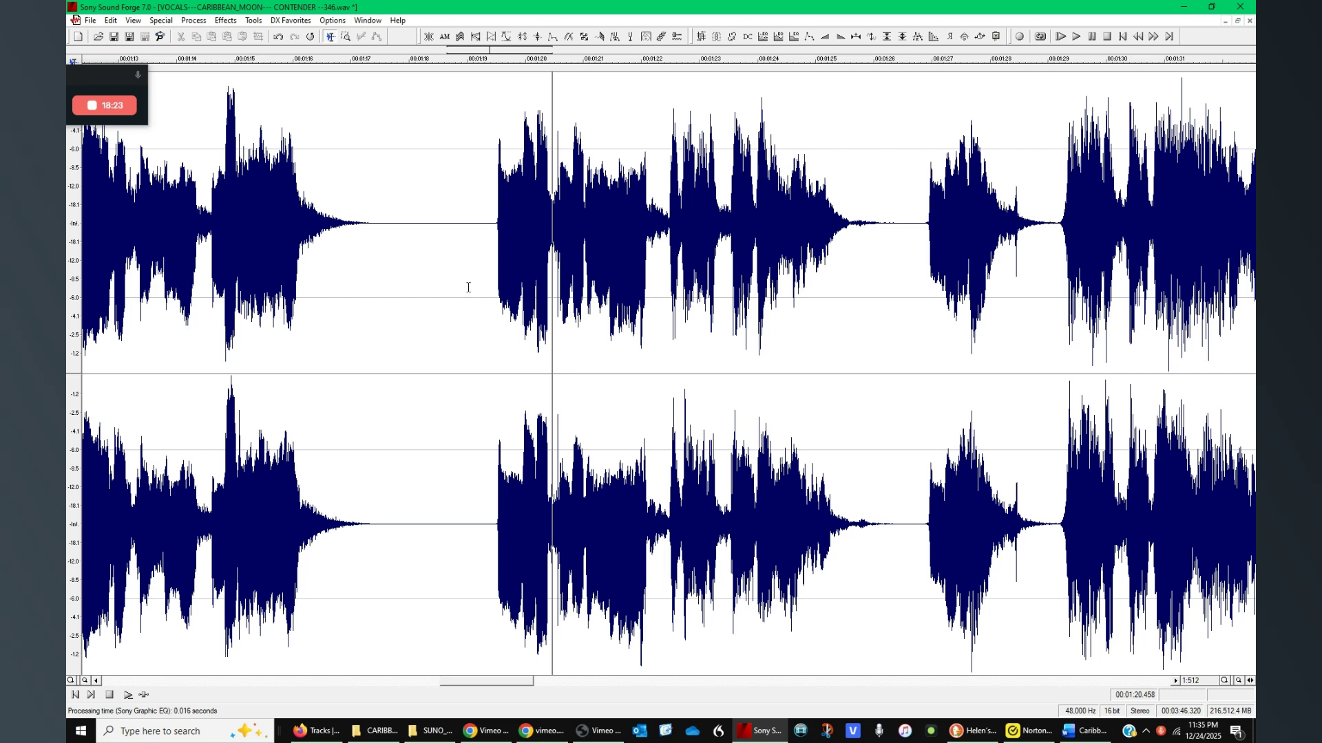
left_click(479, 287)
key("space")
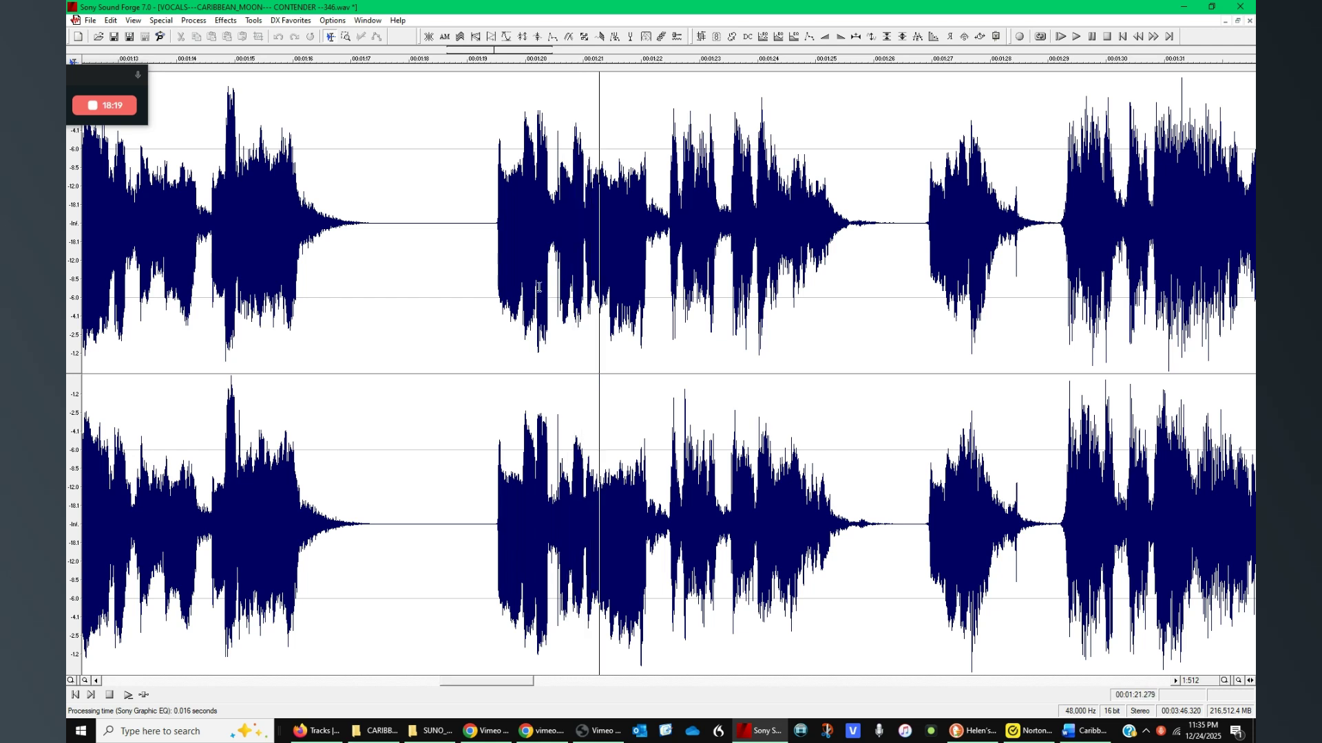
Play back the words beginning near 1:22.4 and 1:23.424 for comparison.
key("space")
left_click(666, 244)
key("space")
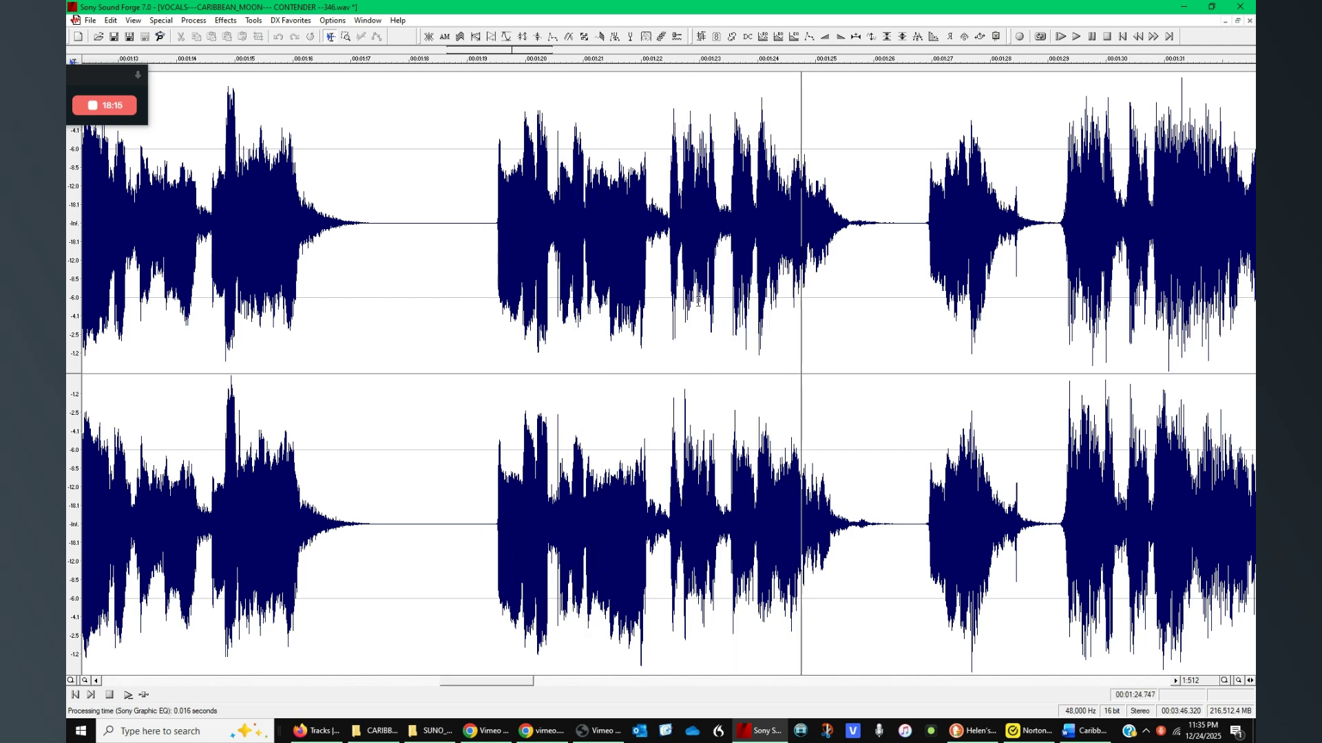
key("space")
left_click(725, 274)
key("space")
key("space")
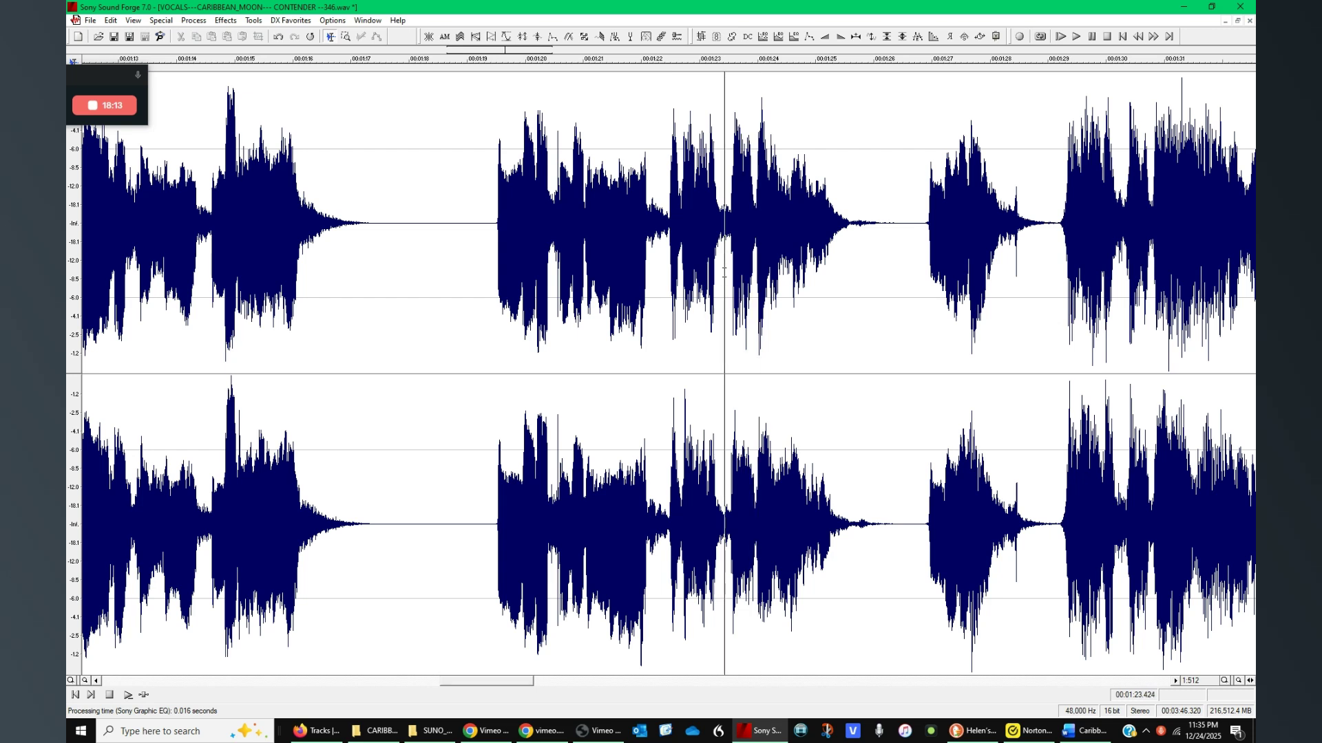
Replay the passage from 1:22.336 and recheck the consonant near 1:23.541.
left_click(735, 281)
left_click(661, 330)
key("space")
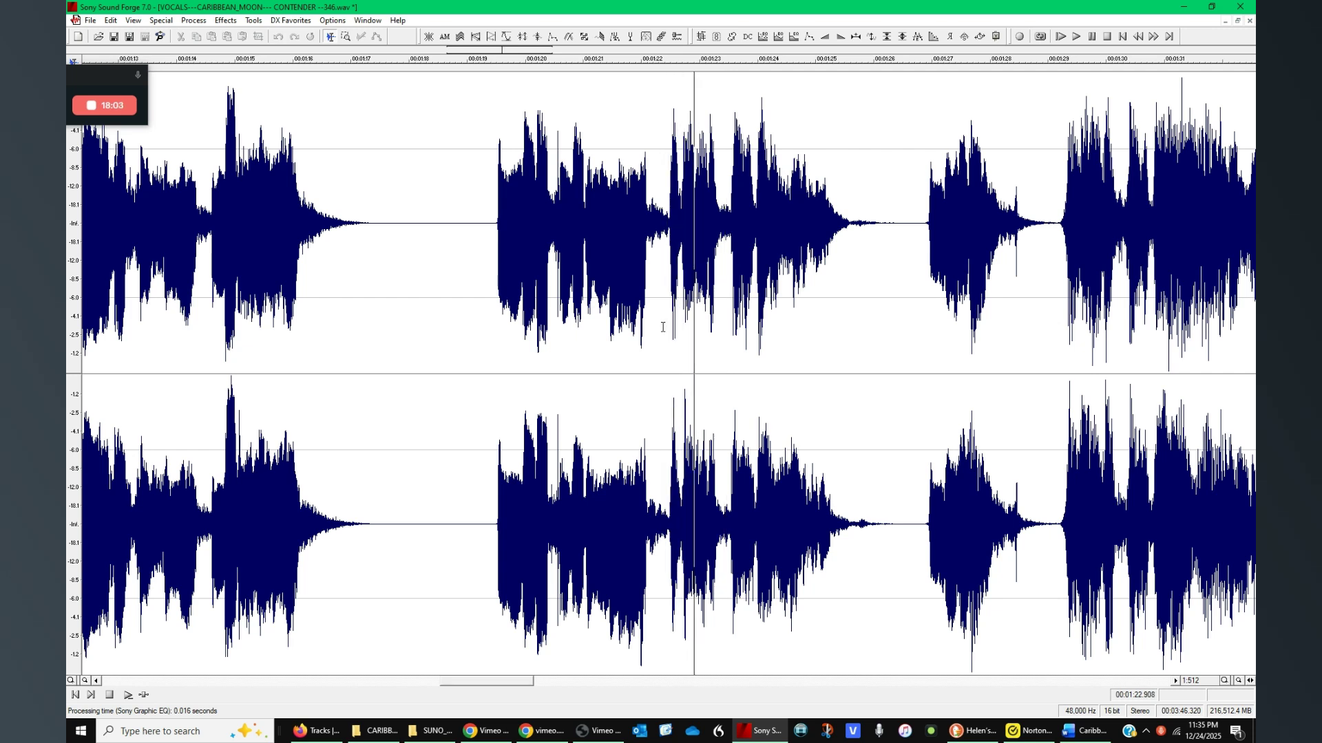
key("space")
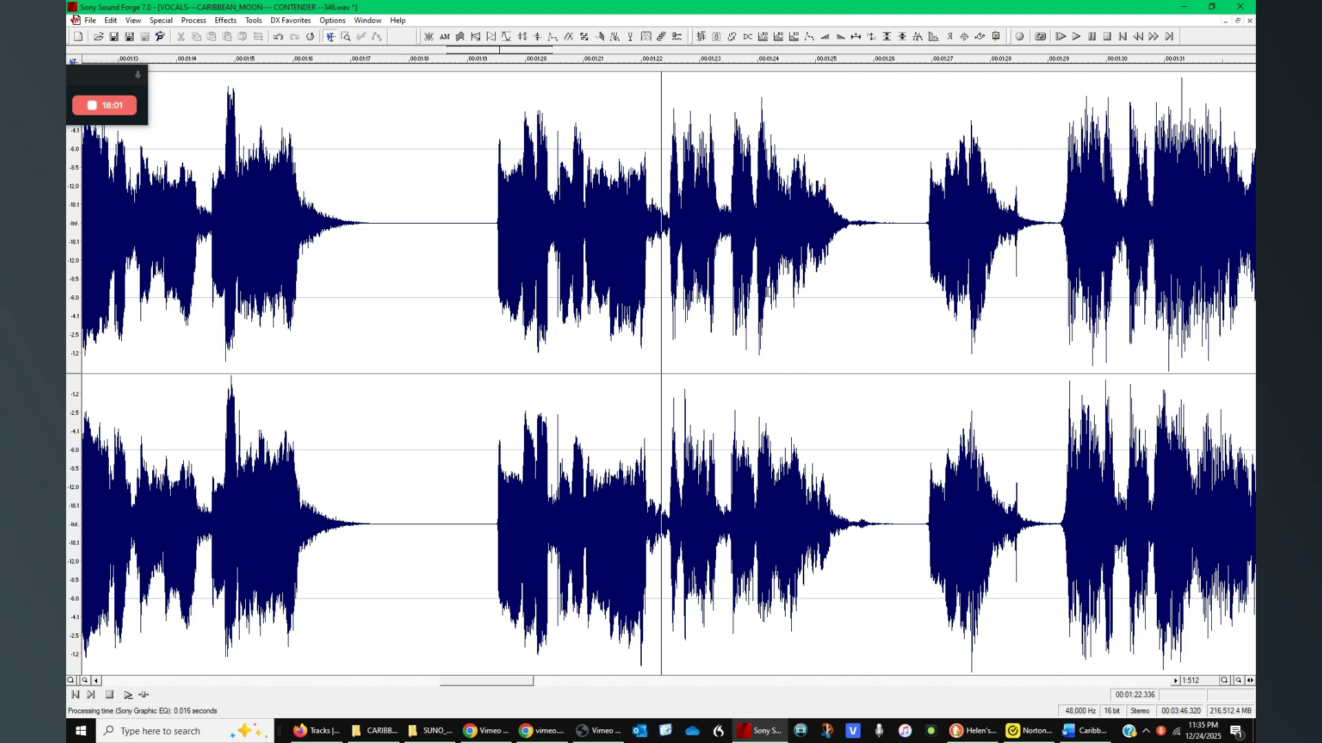
left_click(731, 305)
key("space")
key("space")
scroll(751, 303, "down", 2)
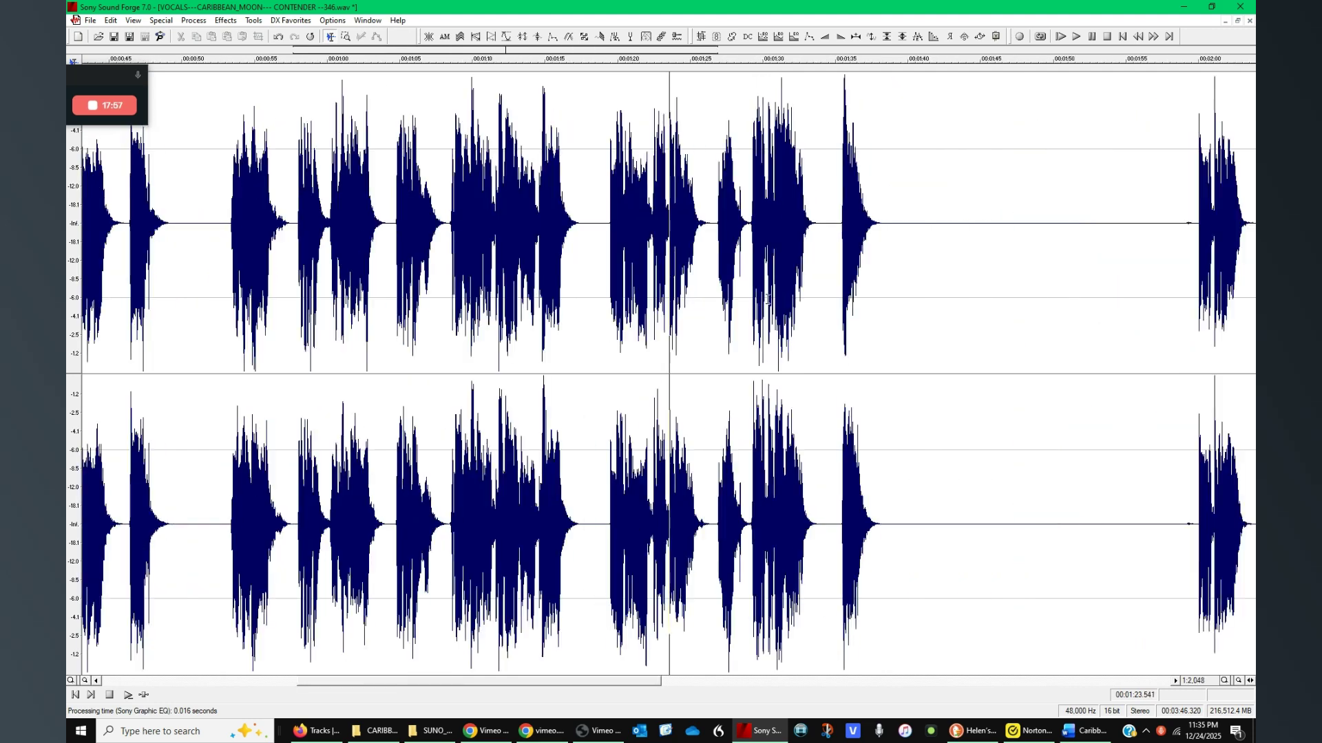
Play back the phrase starting around 1:29.4 up to its loud word near 1:31.
left_click(759, 294)
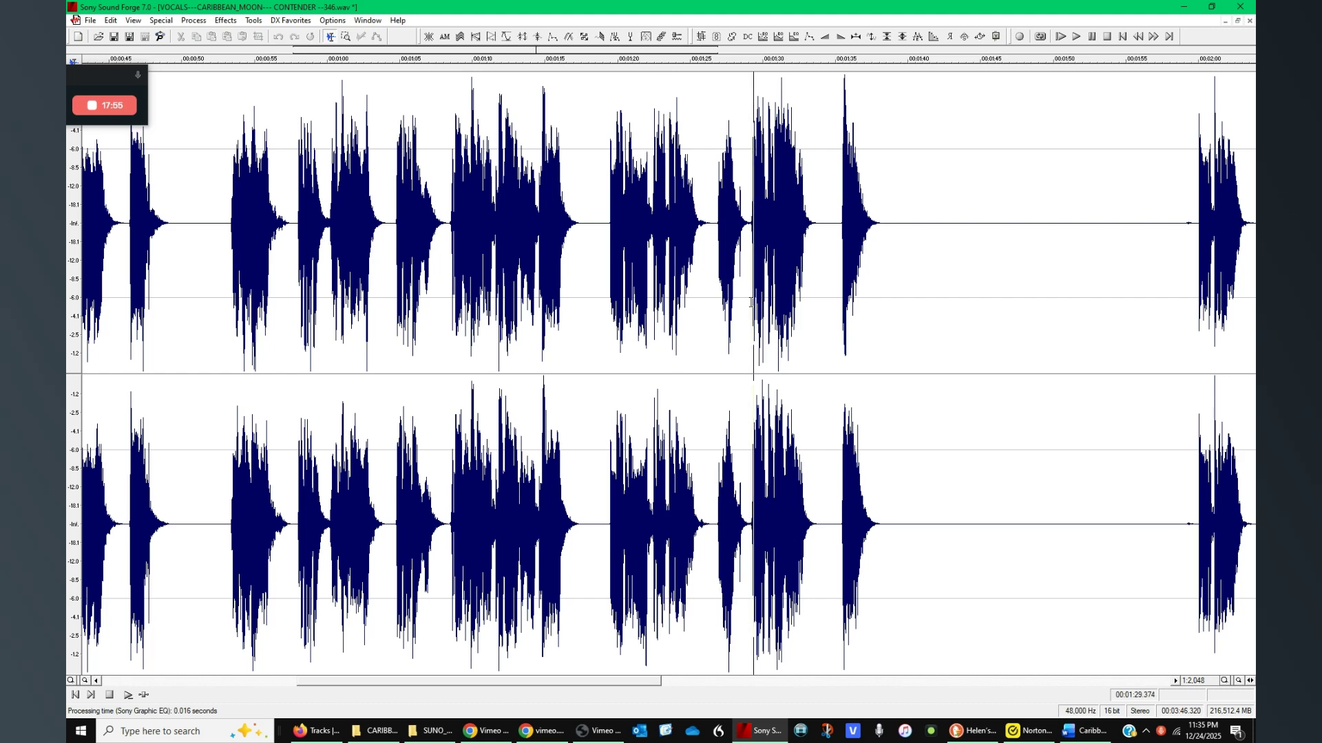
key("space")
scroll(766, 301, "up", 2)
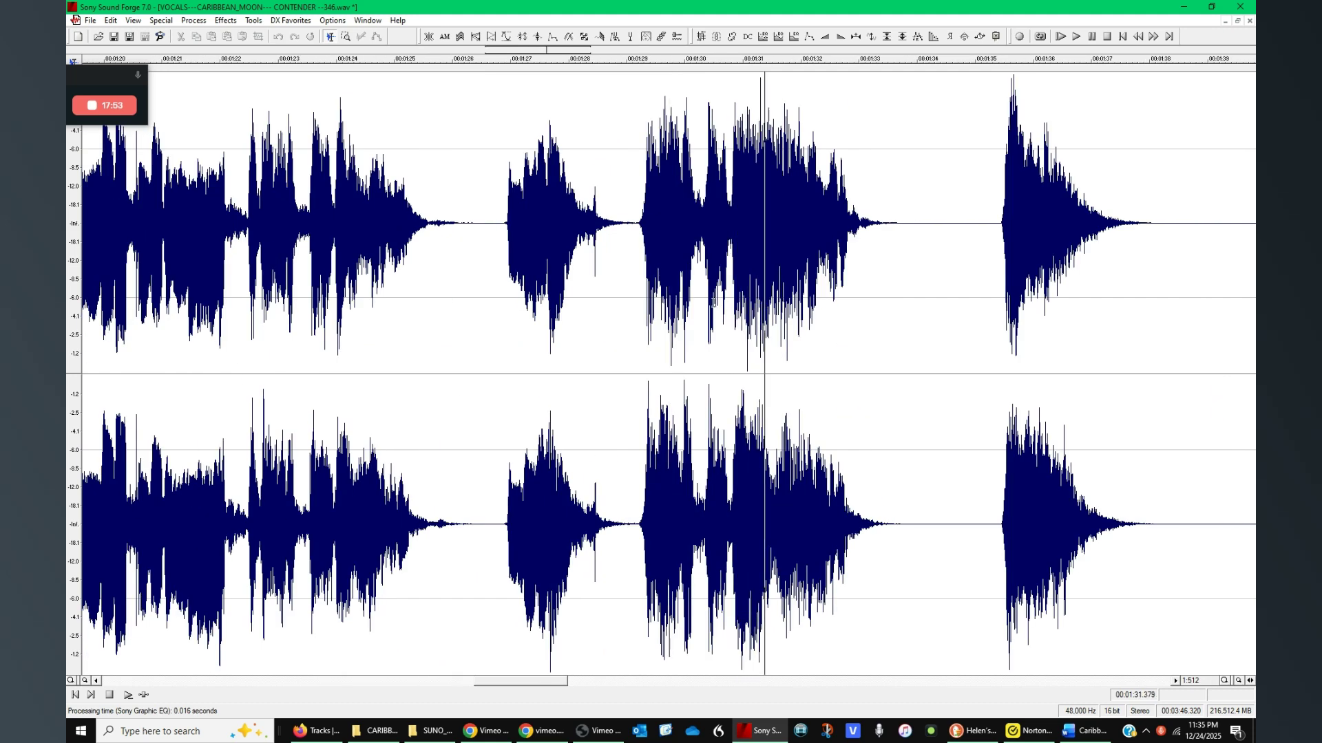
key("space")
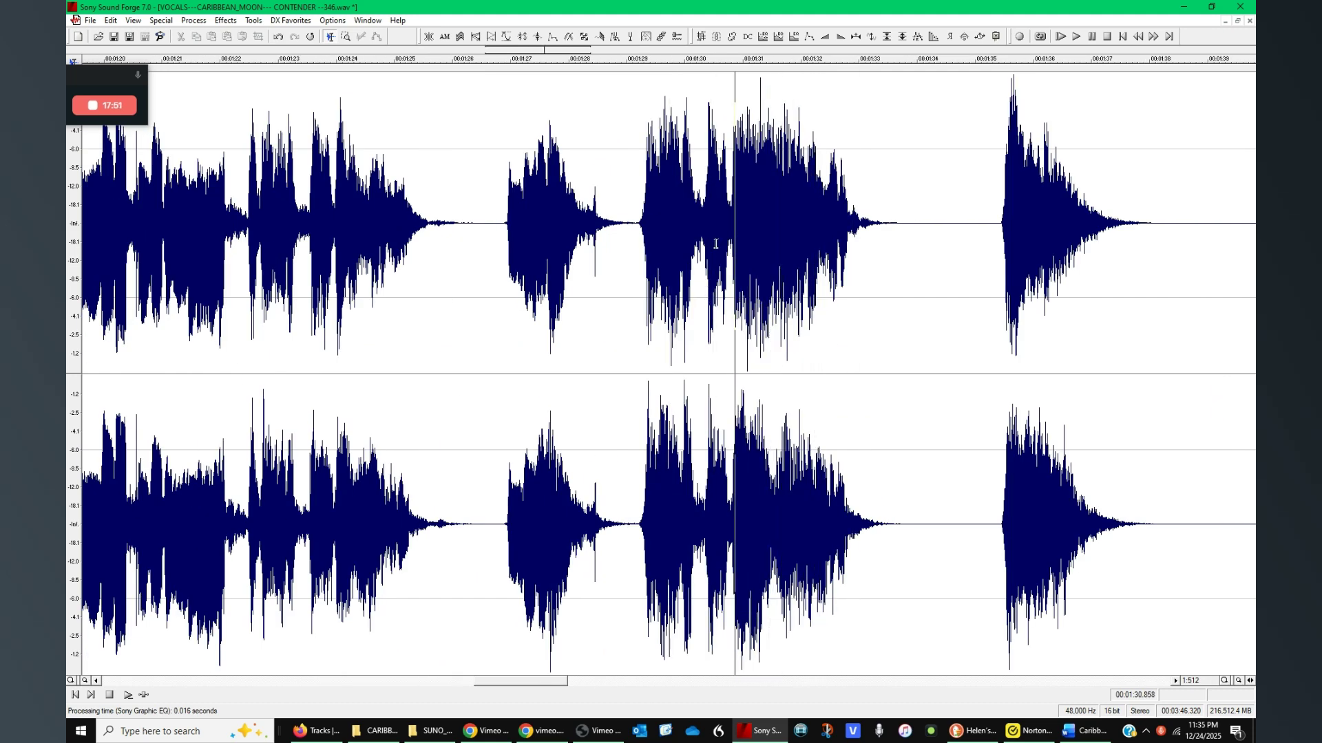
Listen repeatedly to the short words between about 1:30.1 and 1:30.9 and the loud word that follows.
left_click(713, 266)
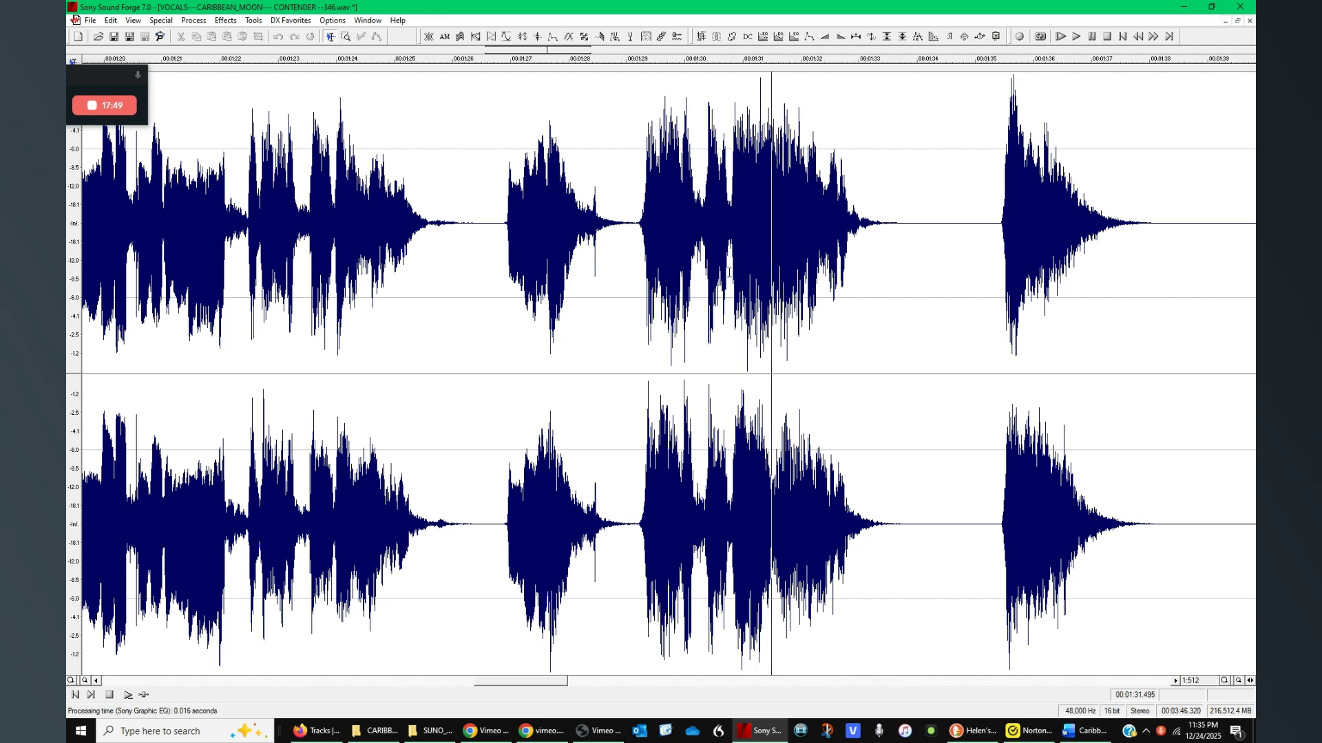
left_click(732, 270)
key("space")
left_click(692, 275)
key("space")
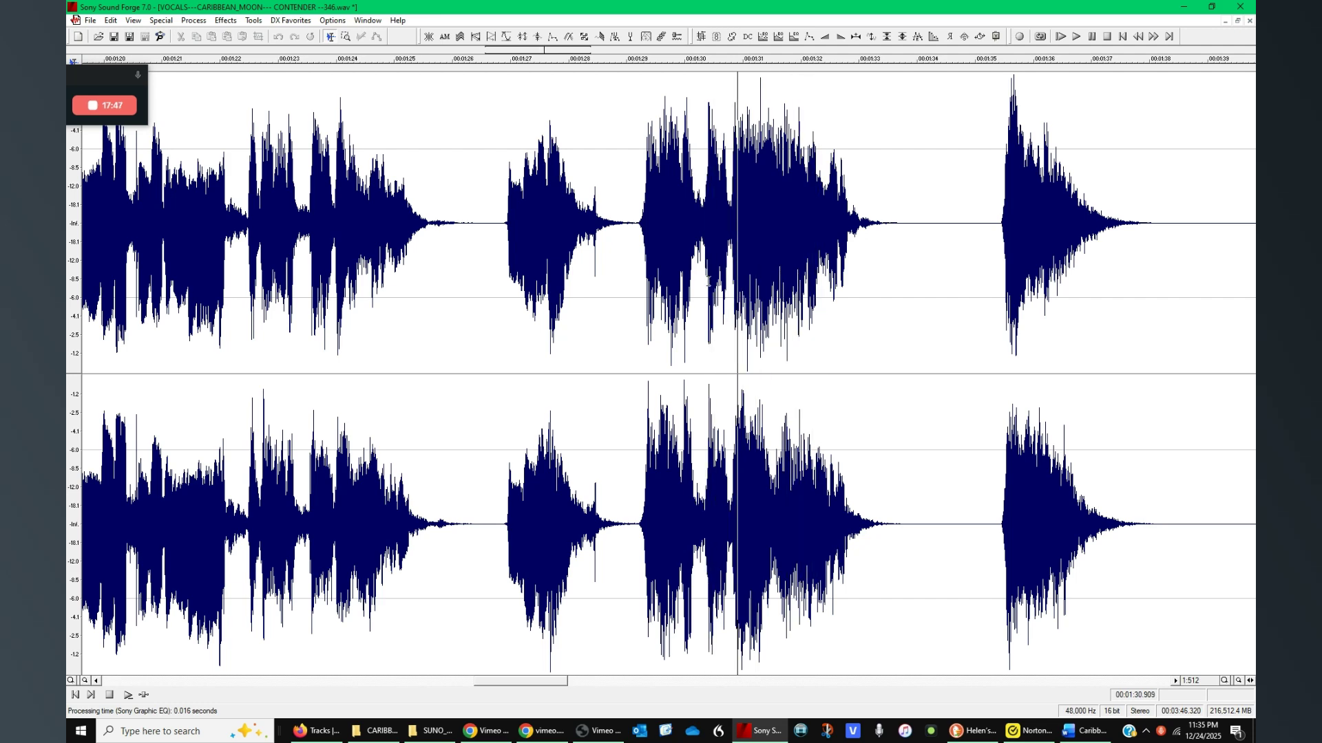
left_click(709, 279)
key("space")
scroll(716, 278, "down", 3)
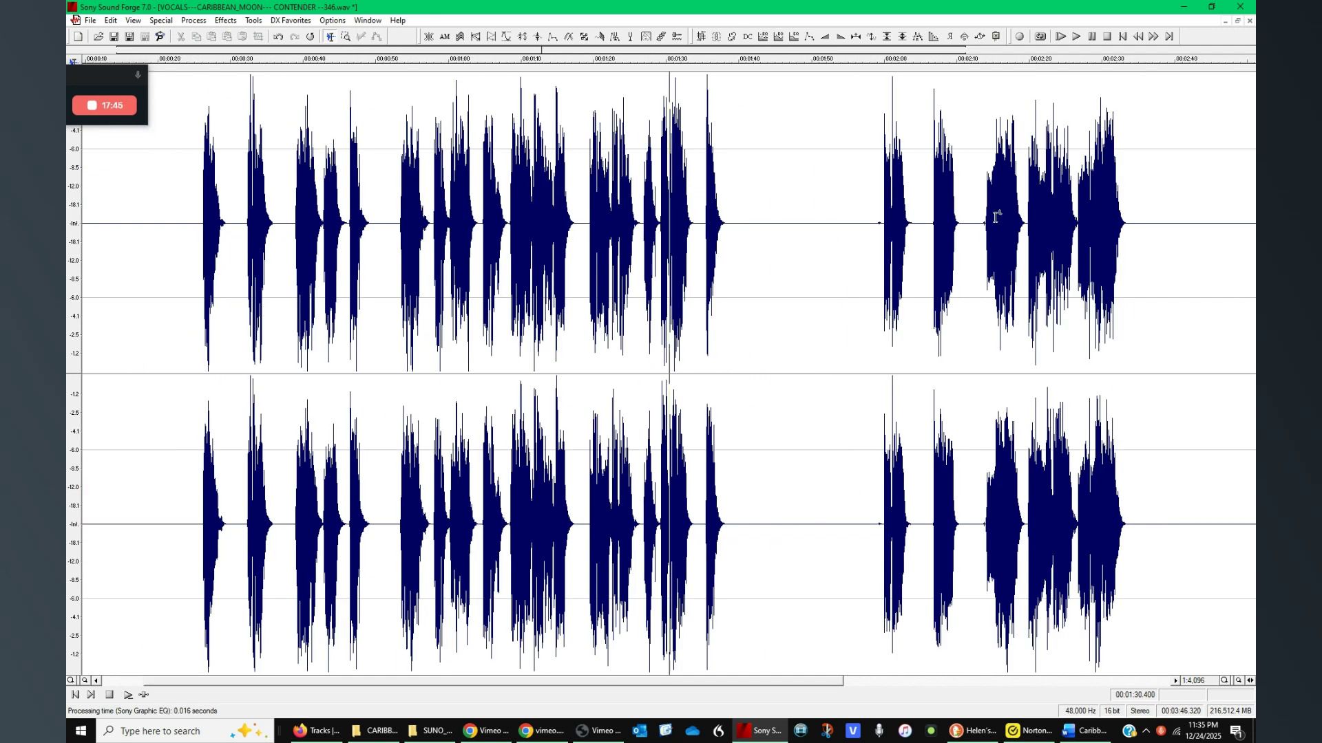
Spot-check the vocal phrases between about 2:15 and 2:31 by listening at several points.
left_click(1028, 240)
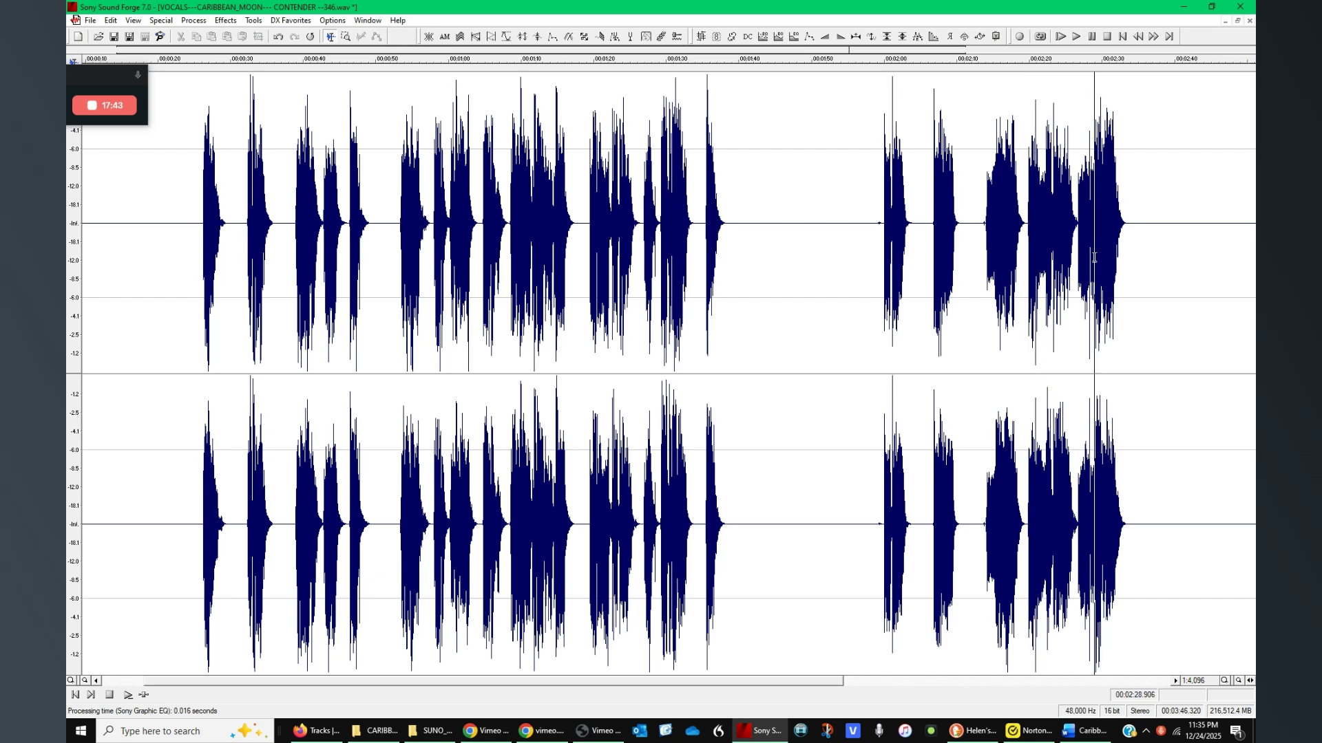
left_click(996, 261)
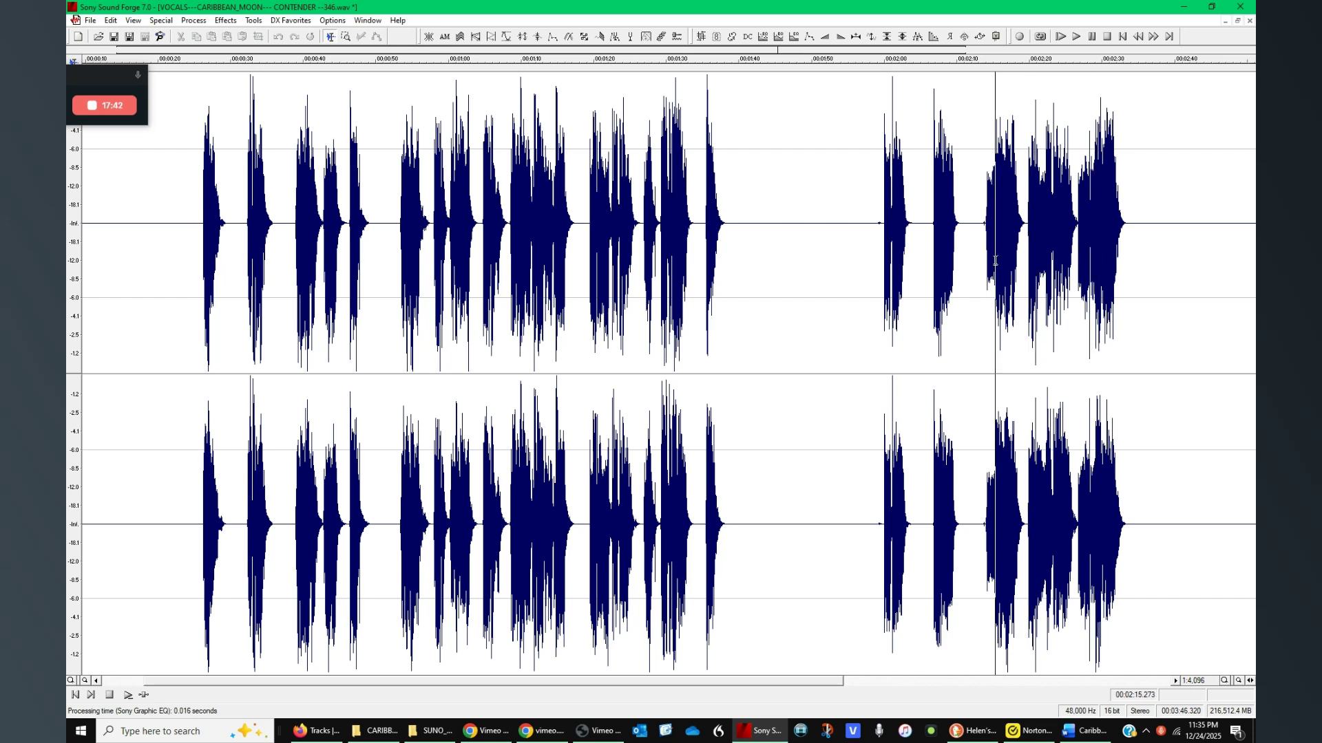
left_click(1104, 279)
scroll(1101, 281, "up", 2)
key("space")
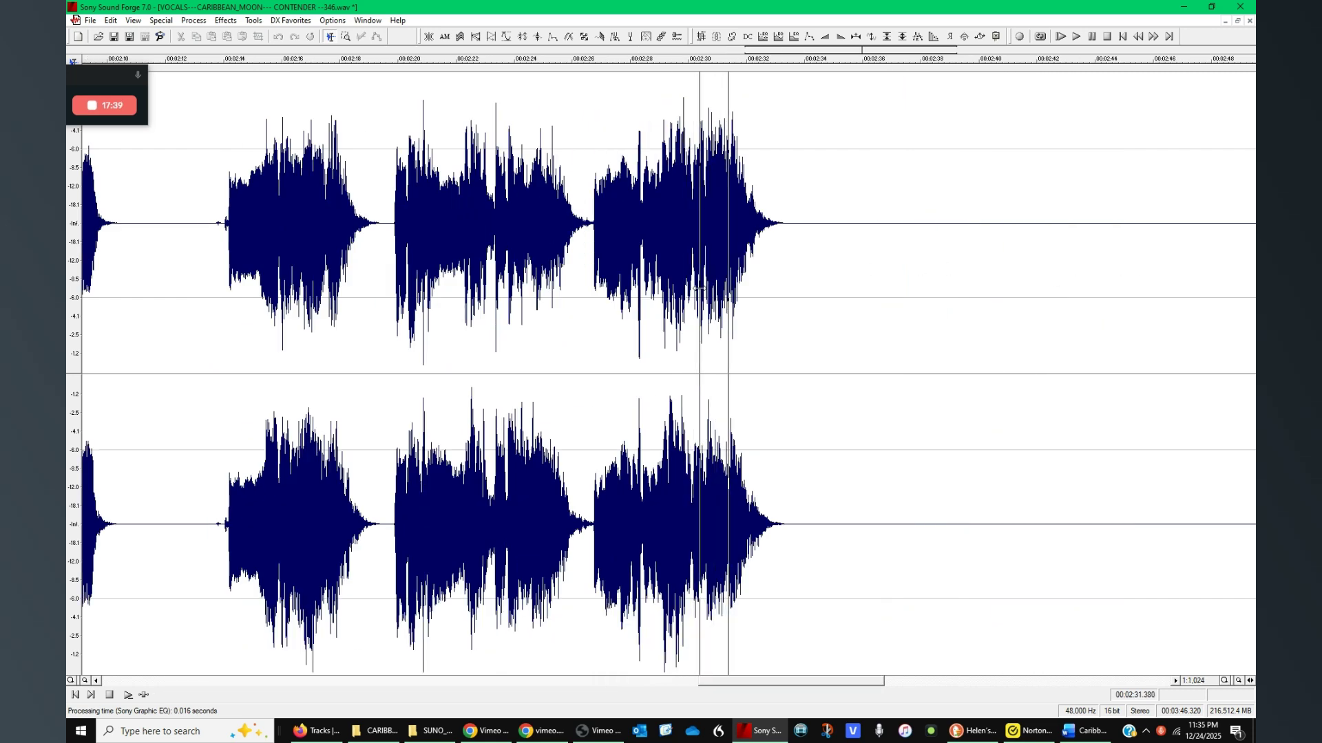
scroll(714, 274, "down", 1)
scroll(714, 274, "down", 1)
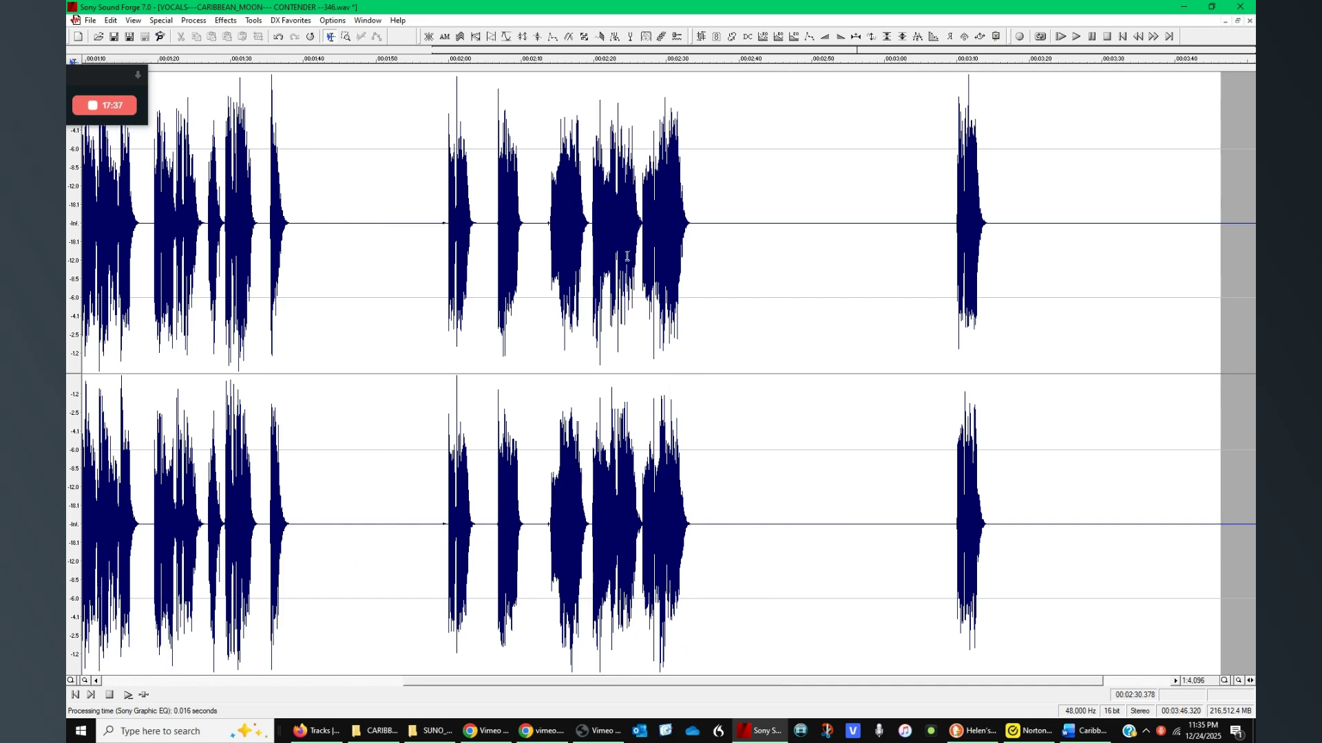
left_click(561, 272)
scroll(576, 271, "up", 1)
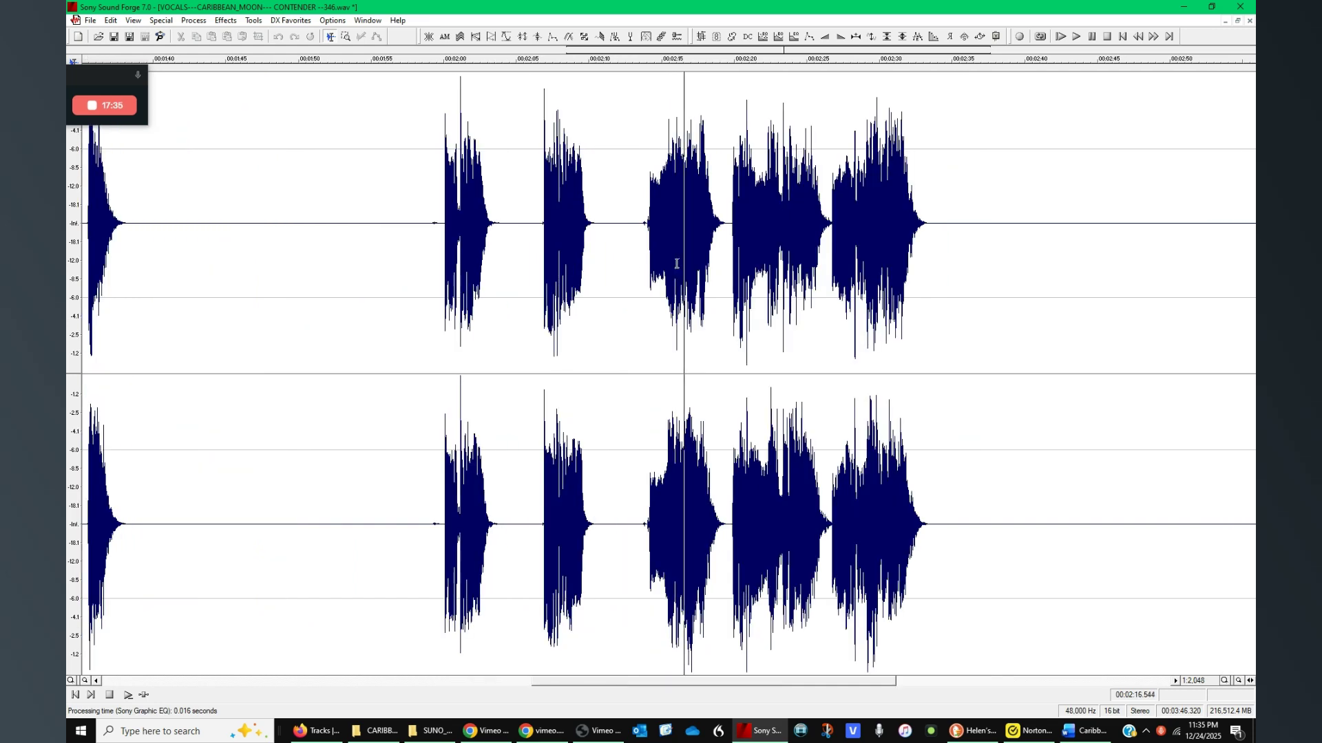
scroll(686, 263, "down", 1)
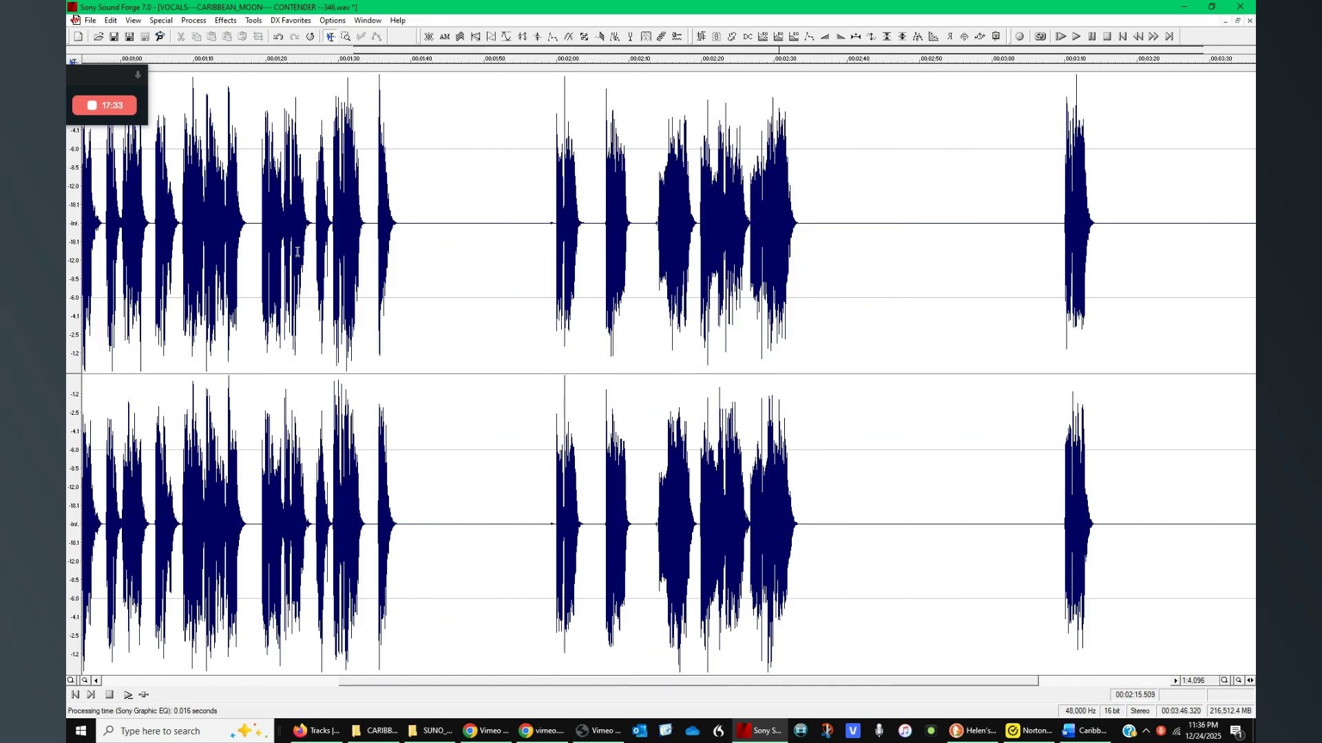
Play back the phrases between about 1:18 and 1:32, starting from 1:18.336 and skipping ahead through 1:29.002.
left_click(274, 260)
scroll(295, 240, "up", 2)
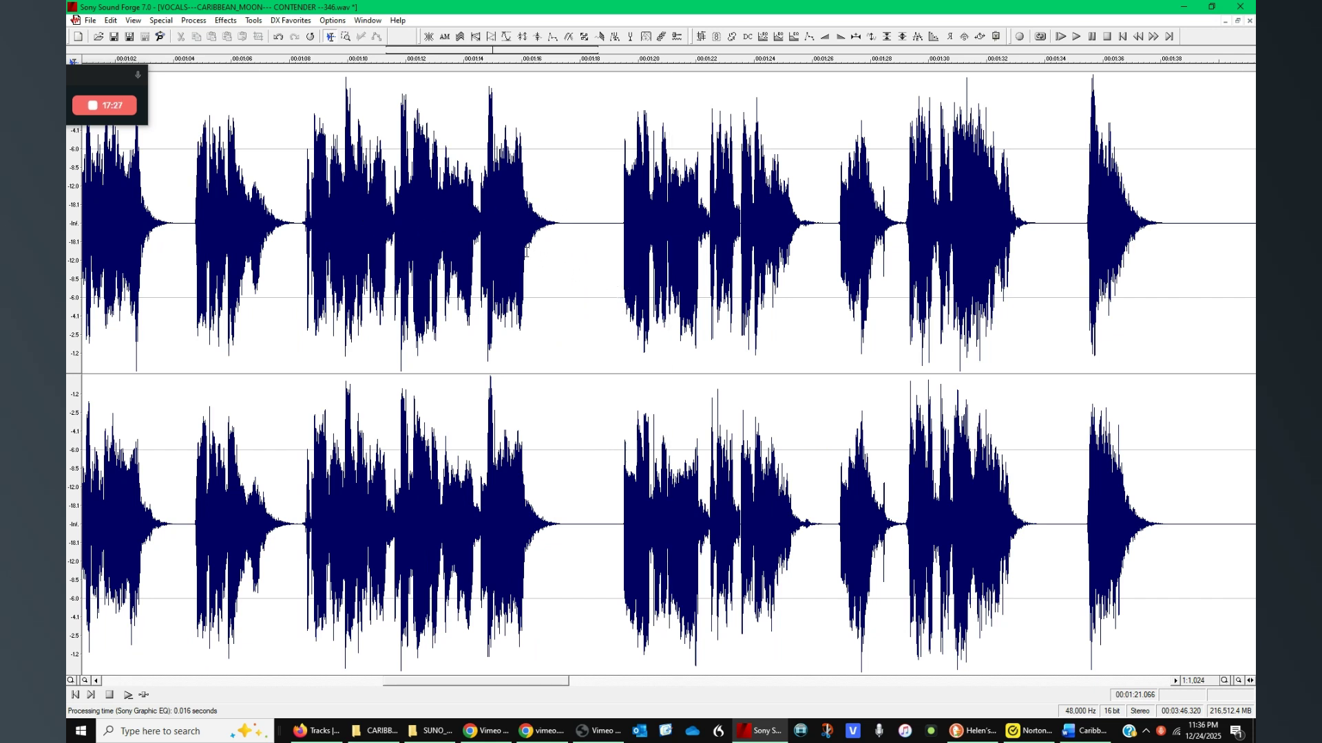
left_click(590, 296)
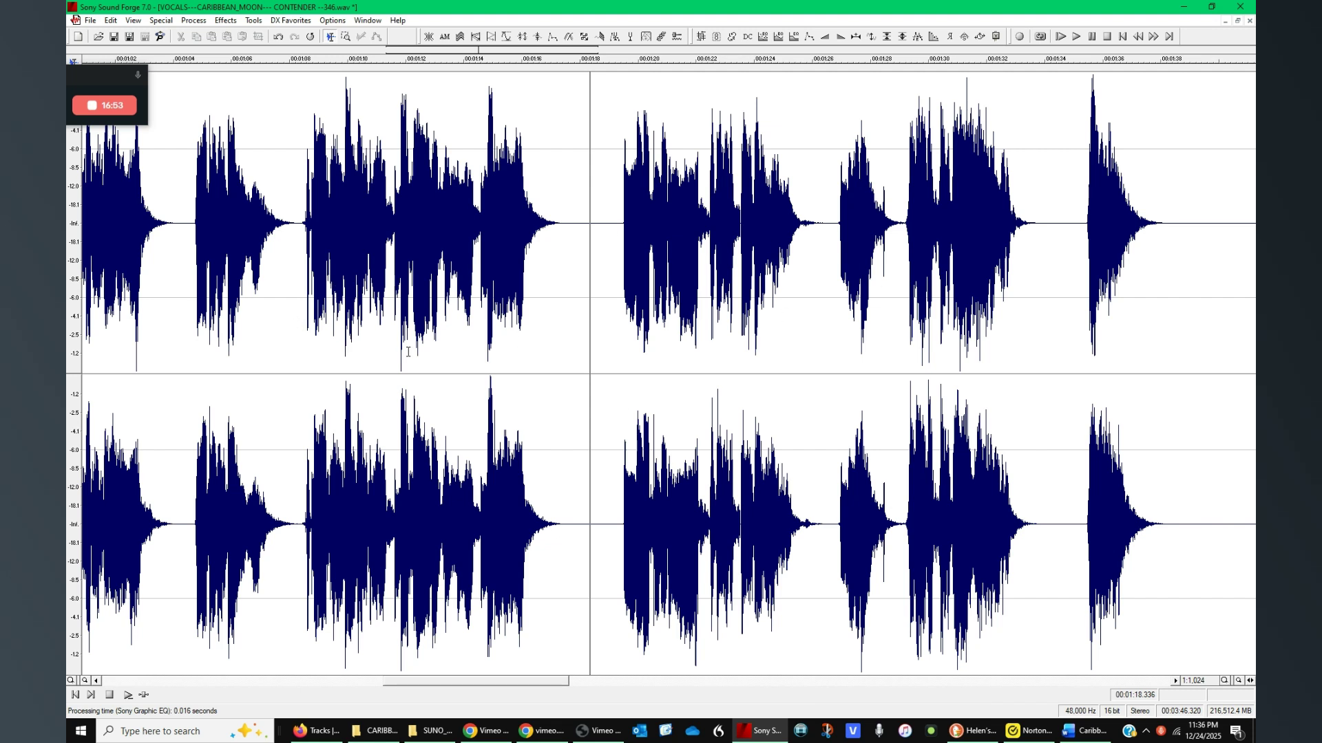
left_click(707, 311)
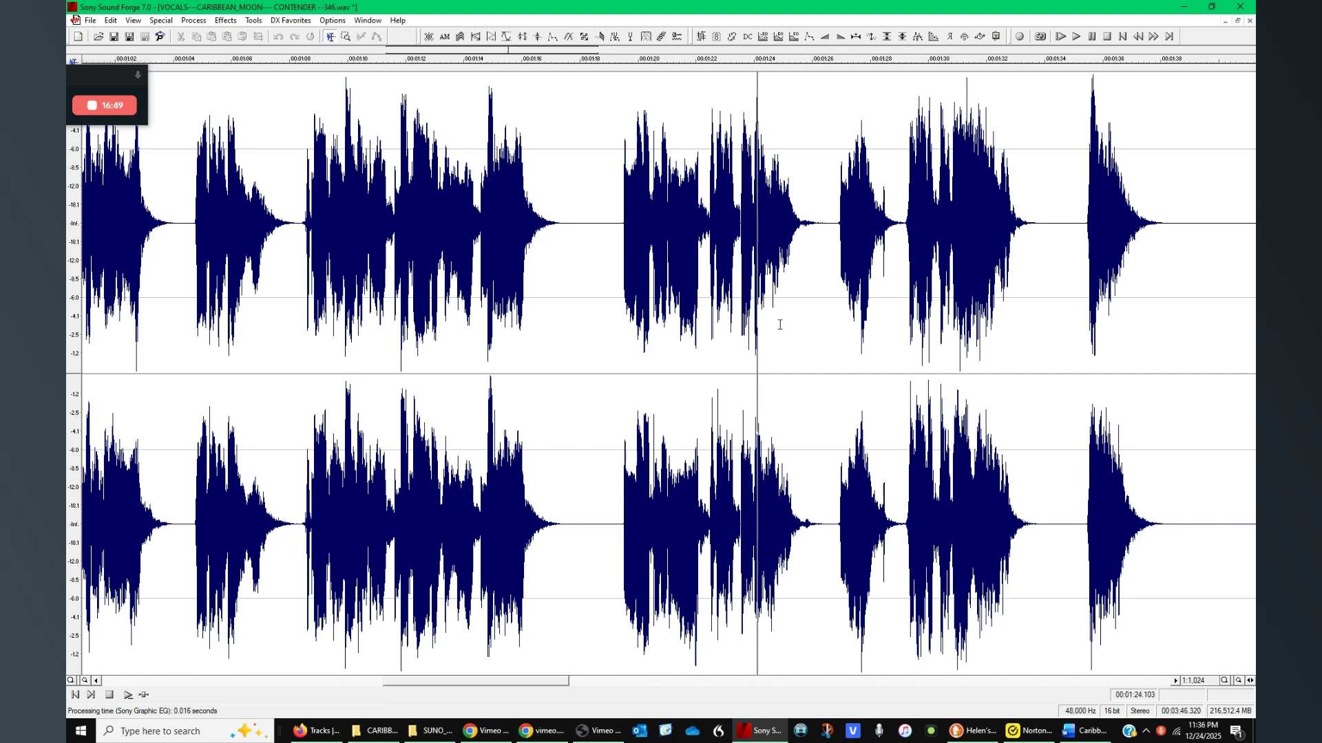
left_click(899, 313)
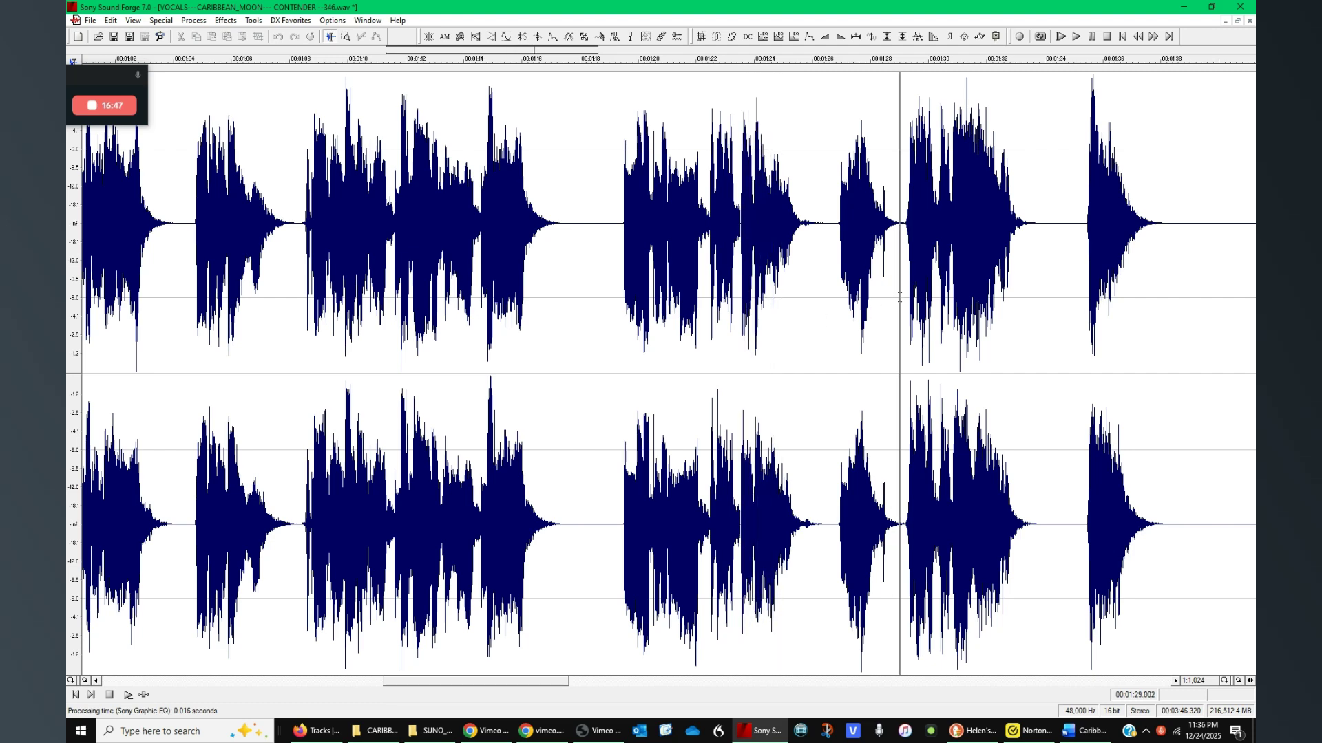
left_click(947, 313)
scroll(946, 314, "up", 2)
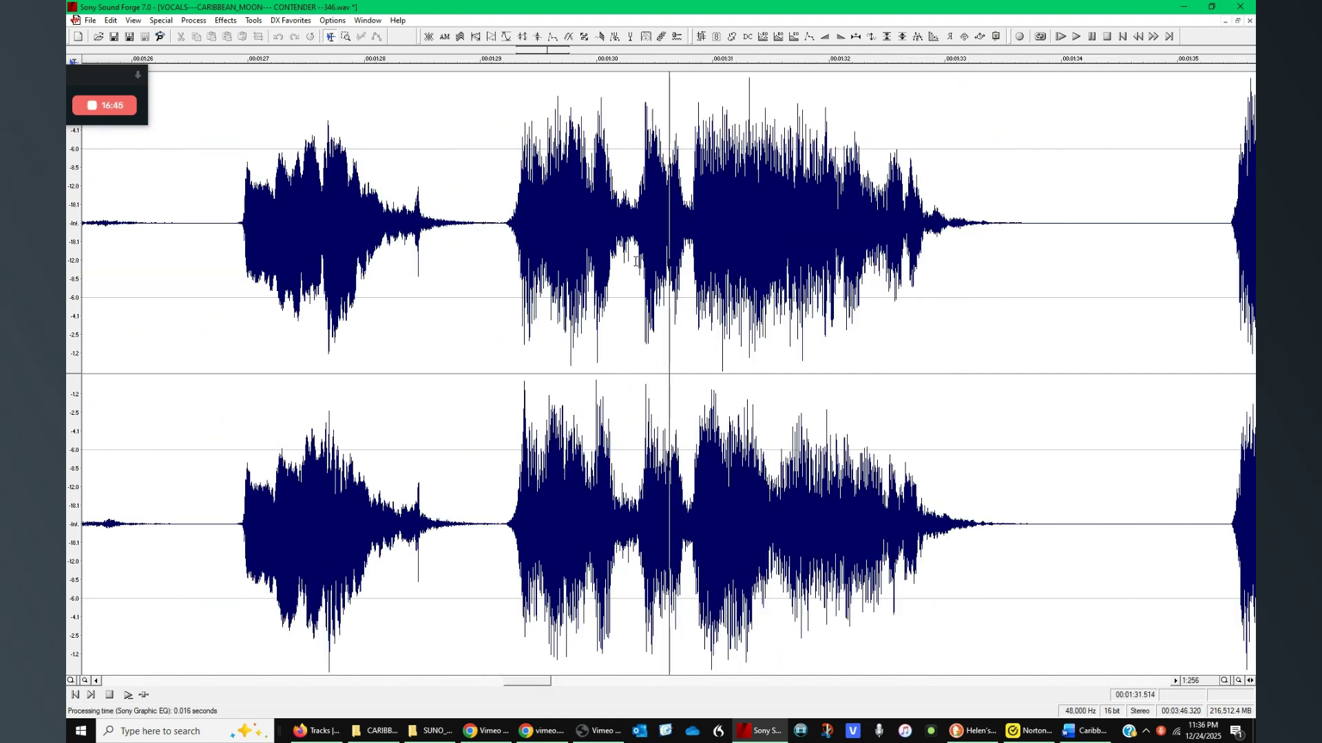
Listen to the words after about 1:30.2 and isolate the short word between about 1:30.33 and 1:30.82.
left_click_drag(623, 269, 1057, 289)
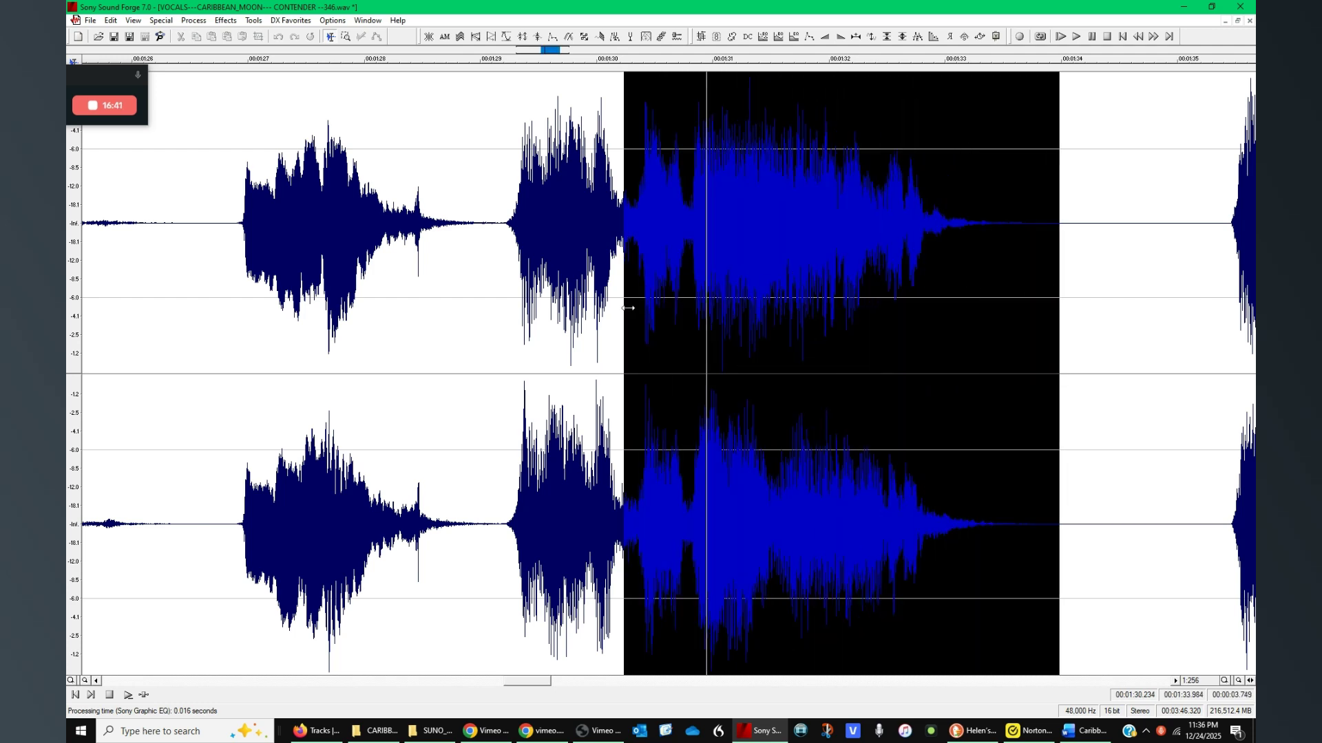
mouse_move(627, 307)
left_mouse_down()
mouse_move(654, 307)
mouse_move(643, 307)
left_mouse_up()
left_click(737, 295)
scroll(742, 300, "up", 1)
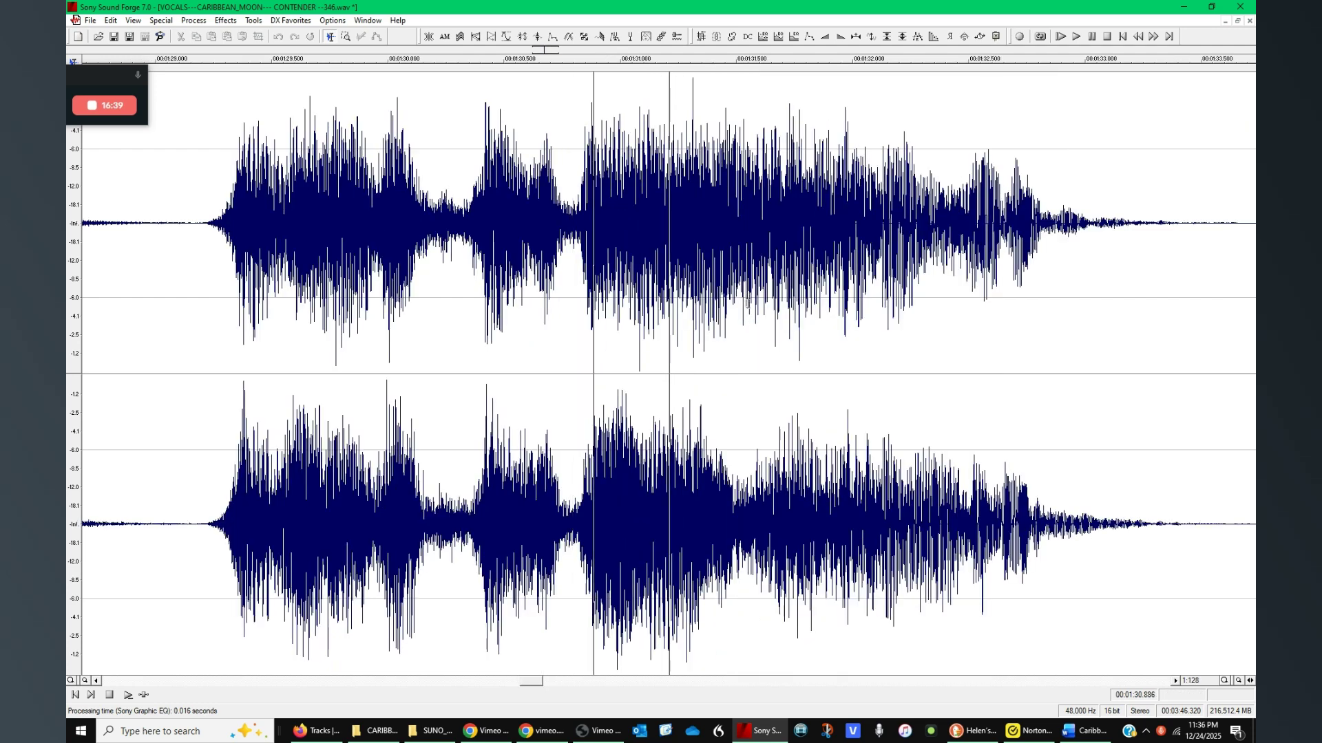
left_click_drag(779, 230, 466, 295)
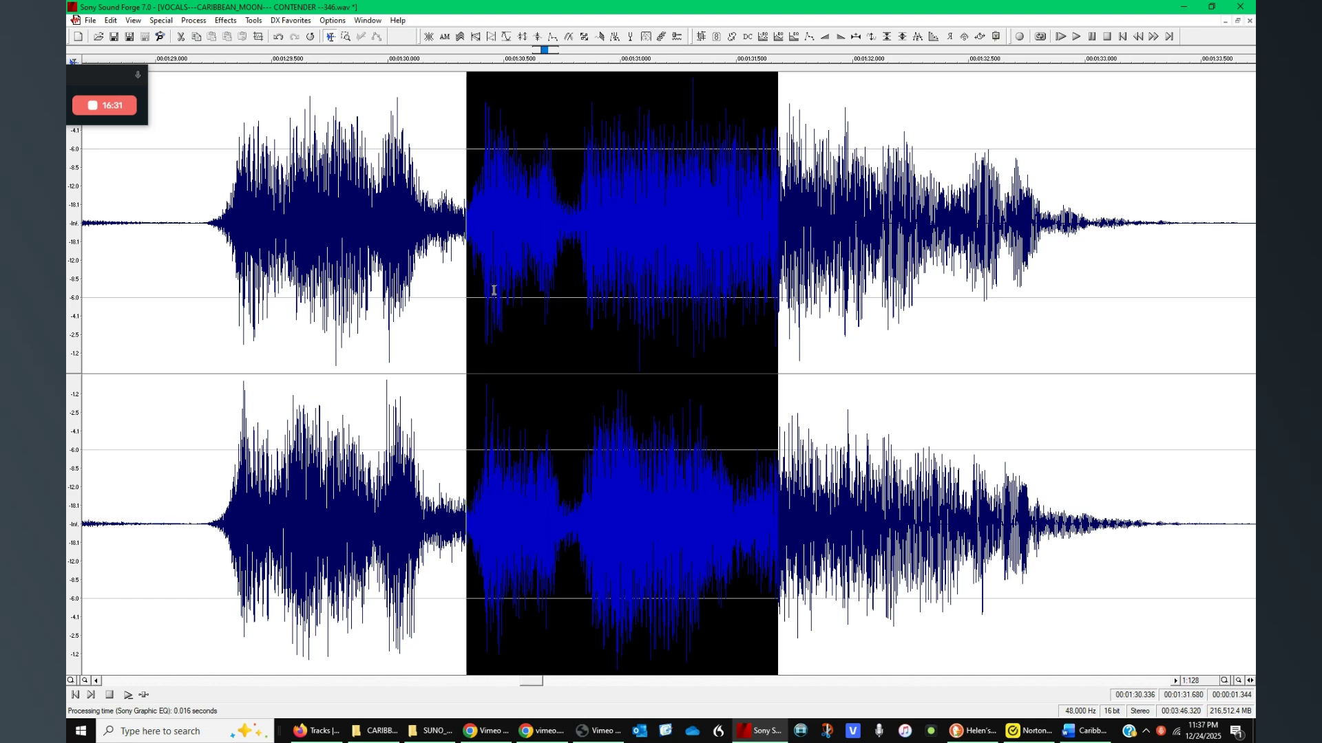
left_click(494, 290)
left_click_drag(577, 231, 467, 291)
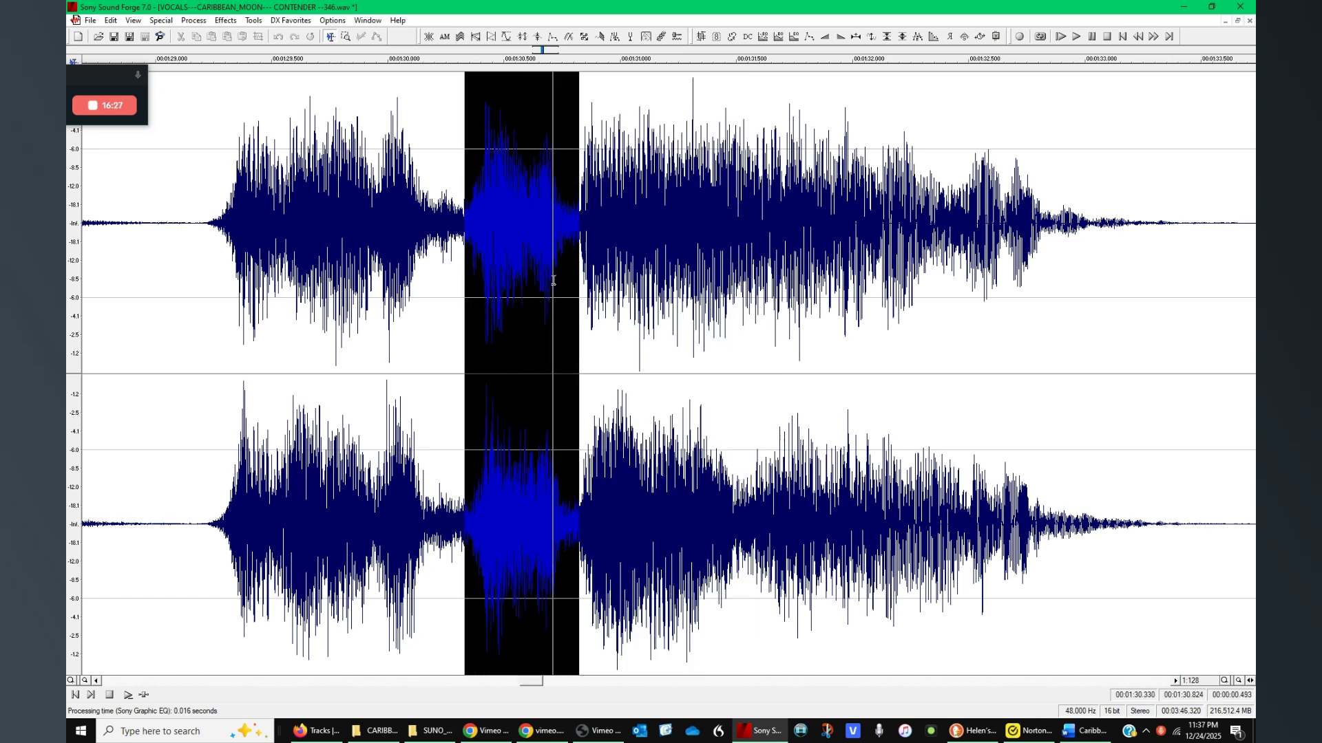
right_click(526, 276)
left_click(538, 328)
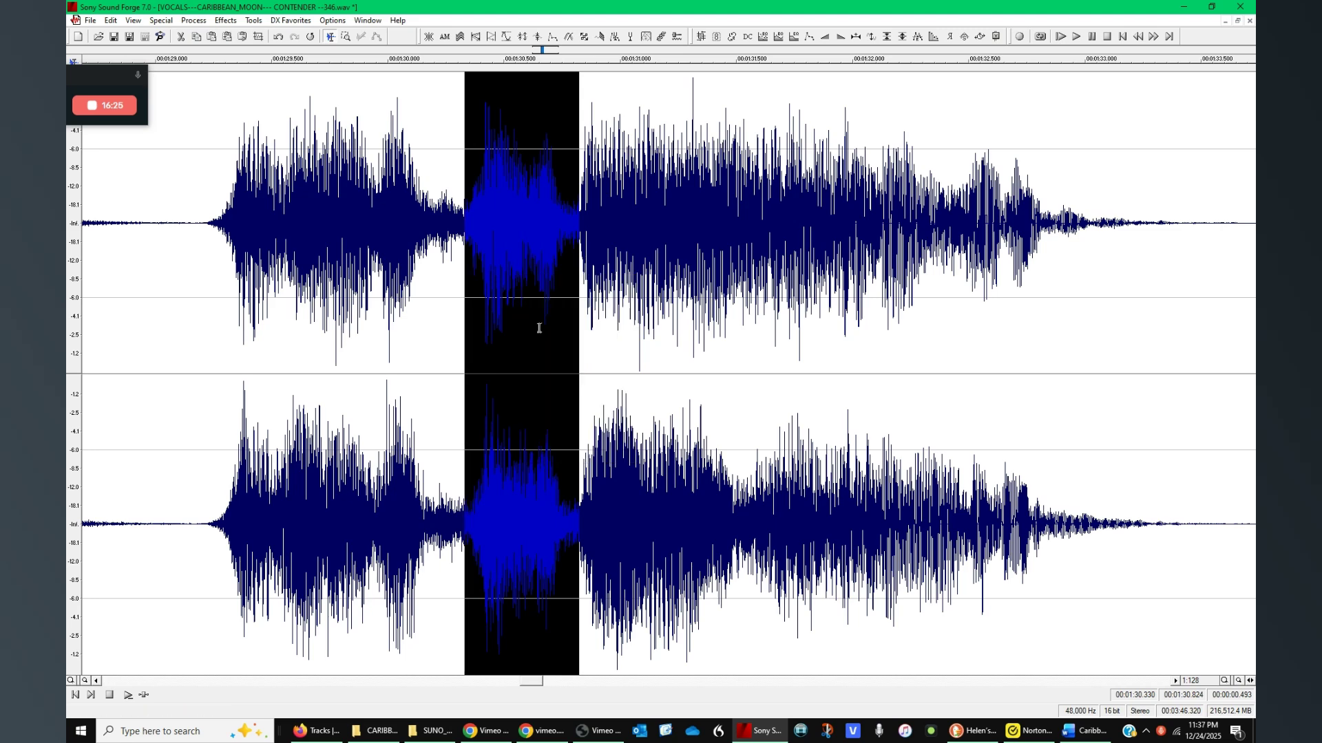
Listen at several points between about 1:21 and 1:27.4 for the matching word in the earlier phrase.
scroll(537, 328, "down", 2)
left_click(488, 290)
key("space")
key("space")
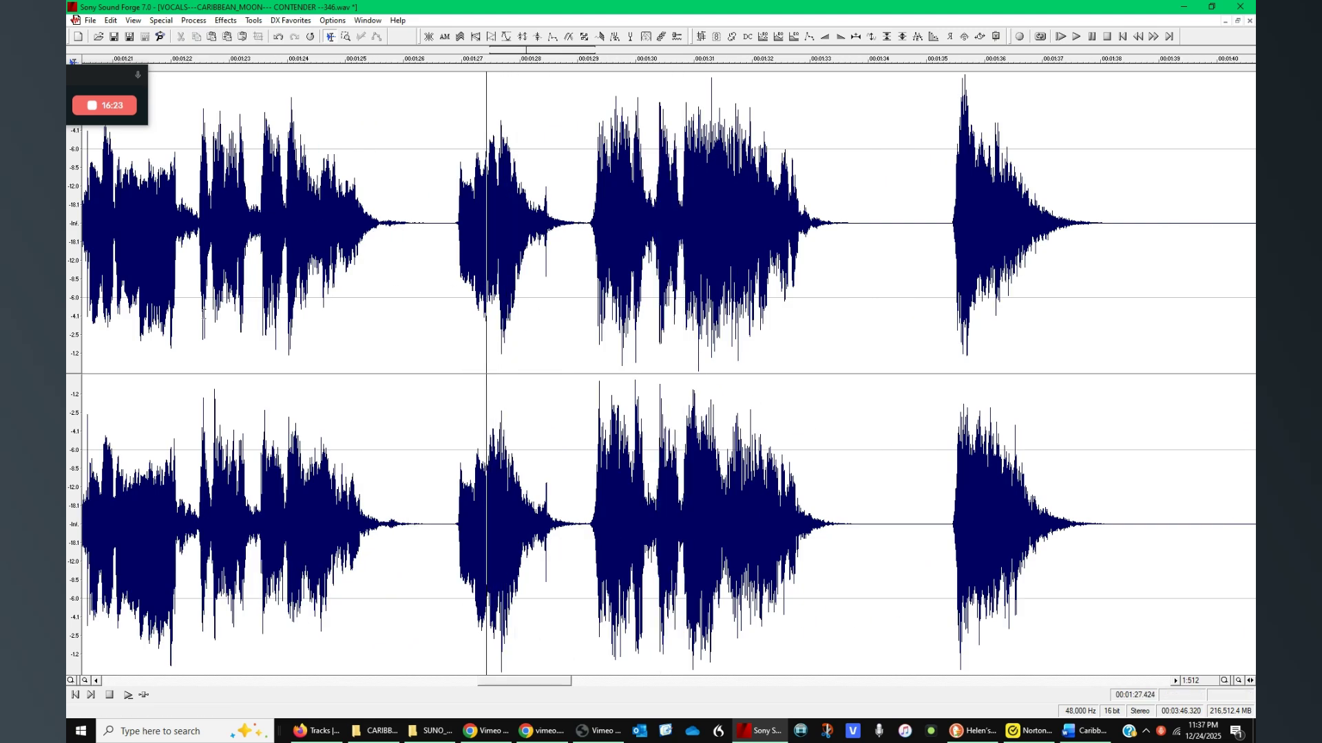
left_click(175, 296)
key("space")
left_click(269, 309)
scroll(386, 311, "up", 2)
left_click(611, 293)
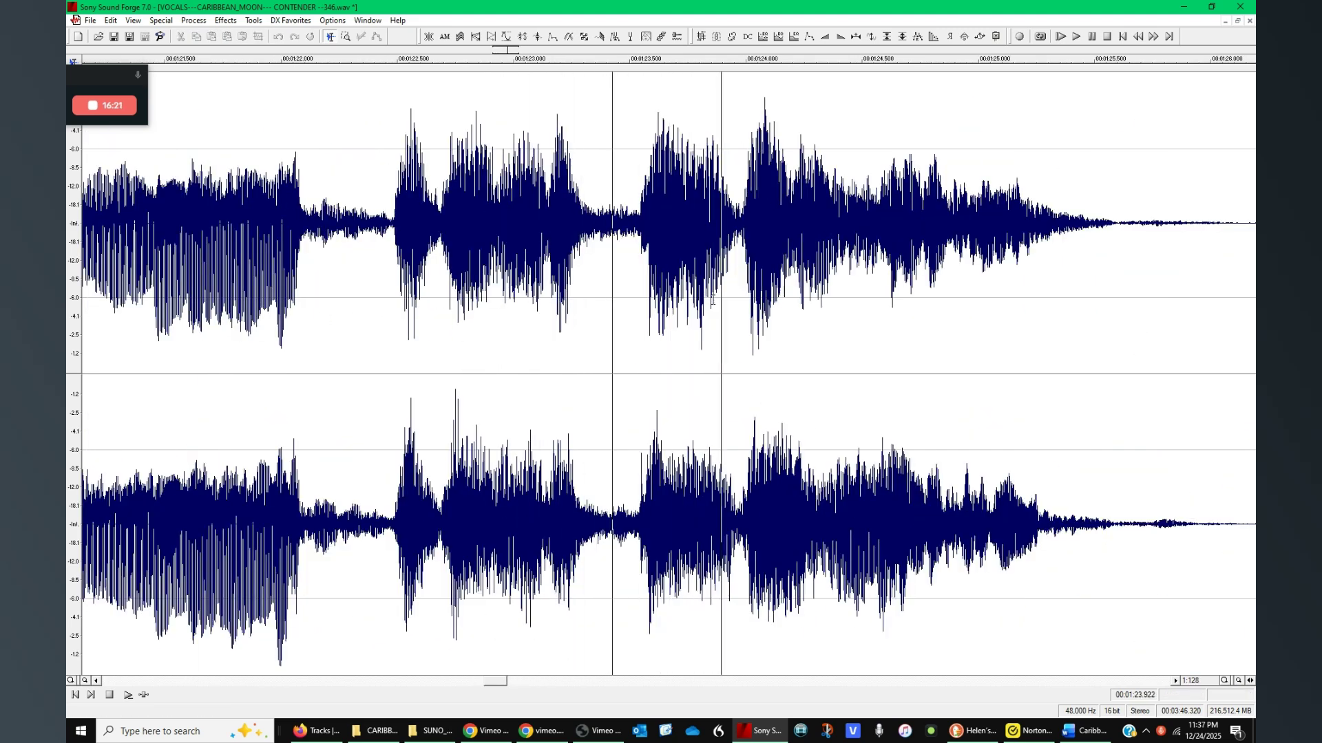
Isolate the matching word between about 1:23.54 and 1:23.99 and measure its length.
left_click(713, 259)
key("space")
left_click_drag(741, 226, 639, 282)
key("space")
key("space")
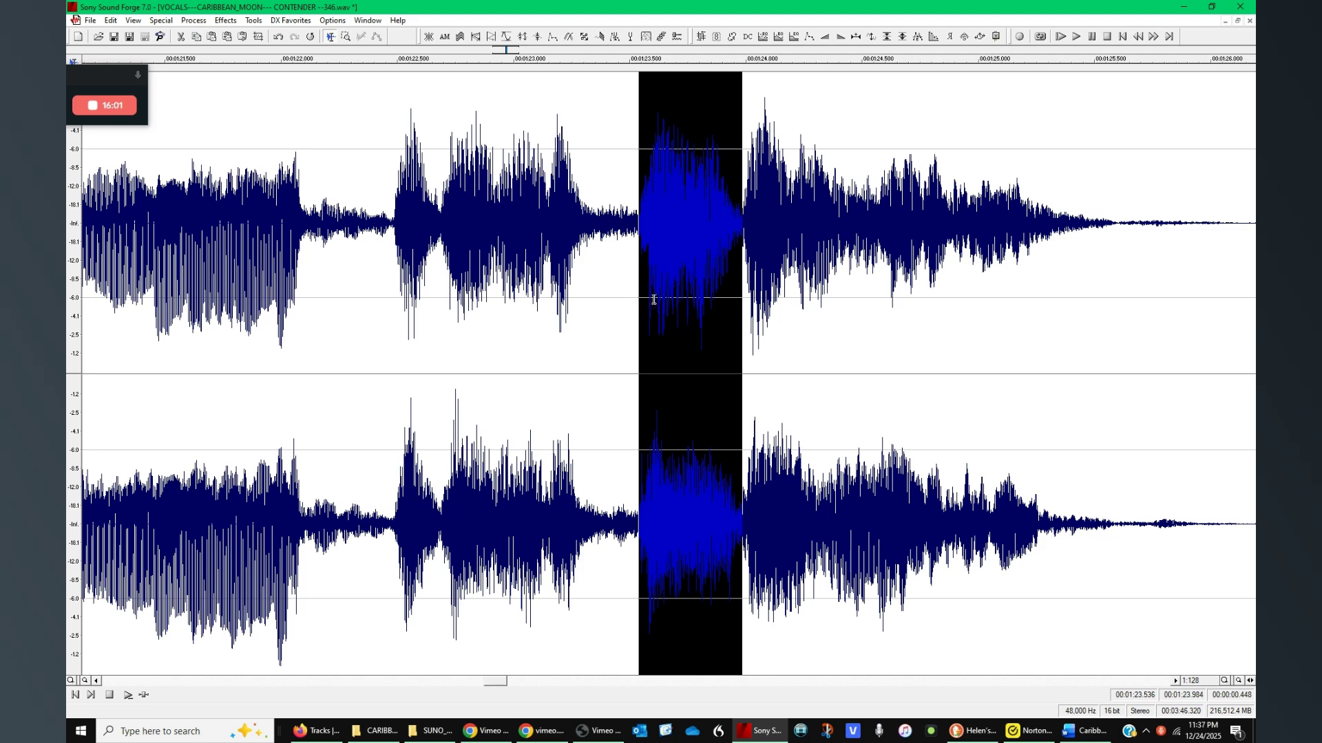
scroll(658, 309, "up", 2)
left_click(603, 327)
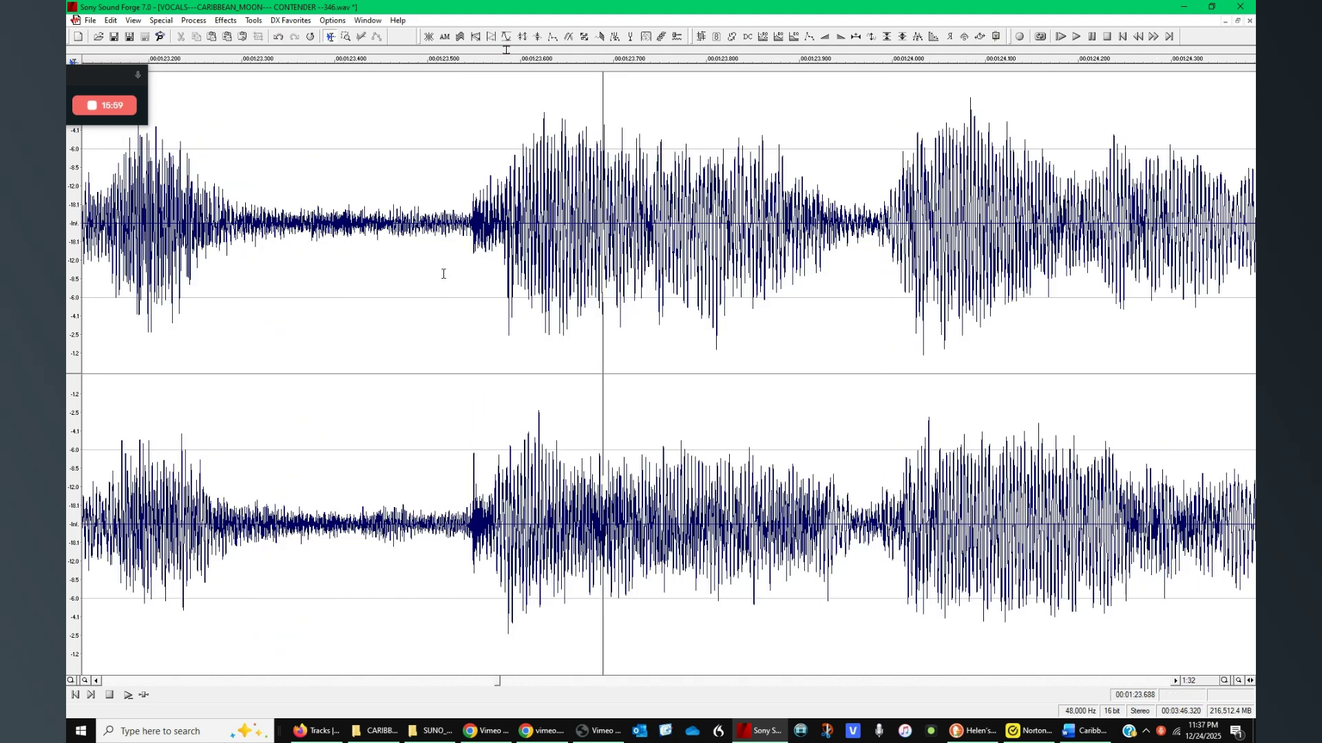
left_click_drag(466, 317, 880, 338)
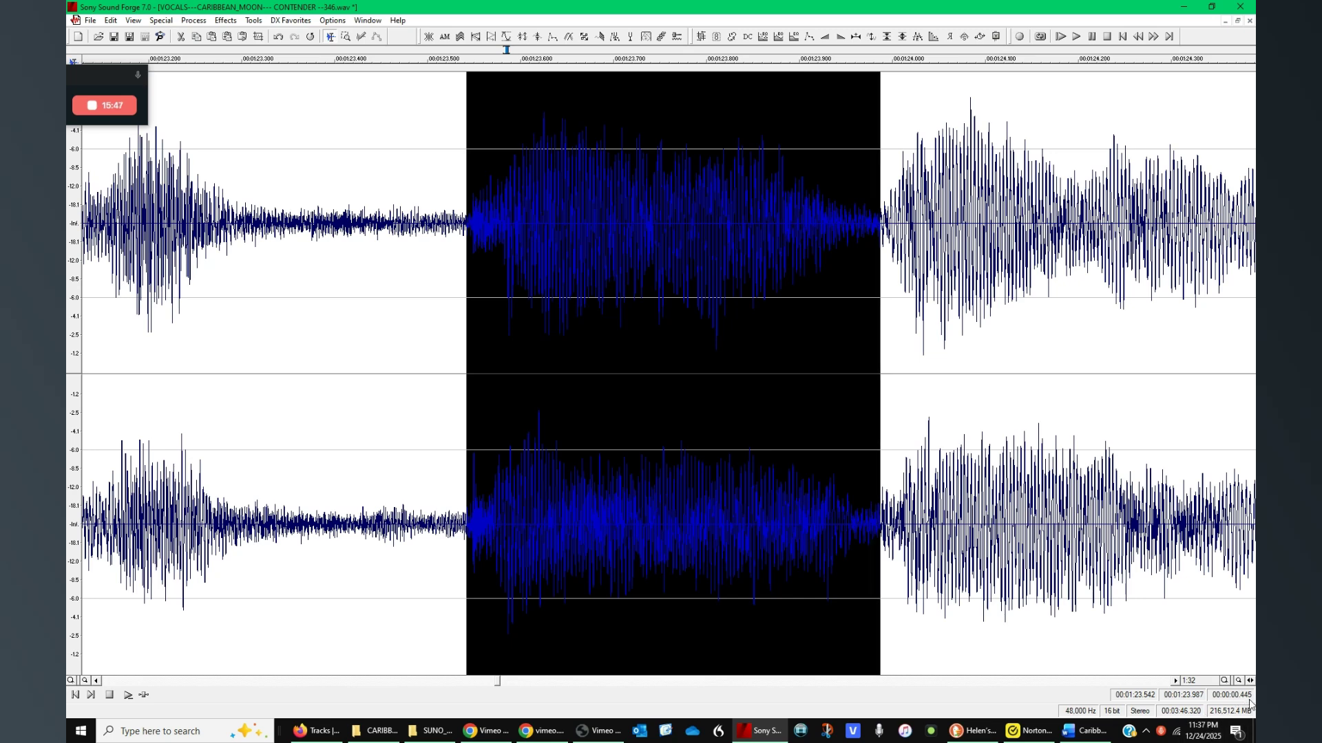
Copy a 0.445-second section of the vocal covering the short word from 1:30.339 to 1:30.784.
scroll(1000, 477, "down", 4)
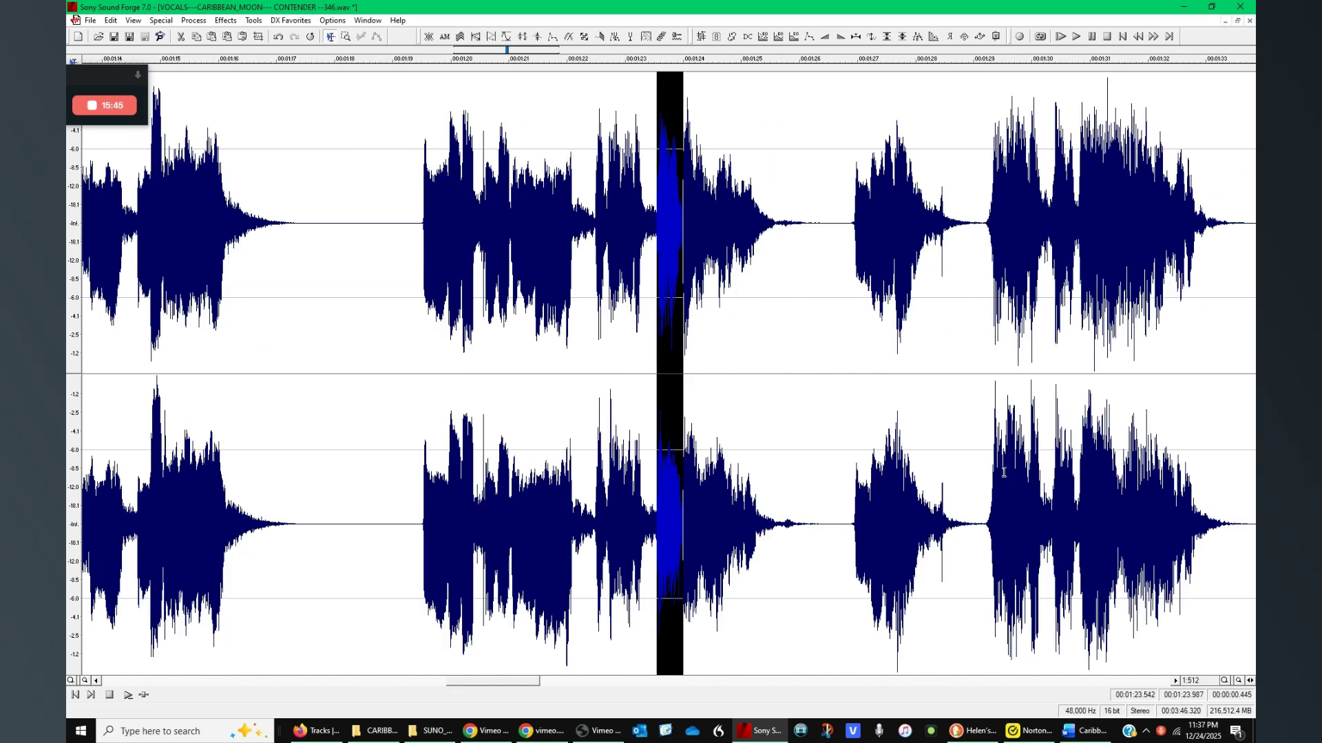
left_click(1046, 358)
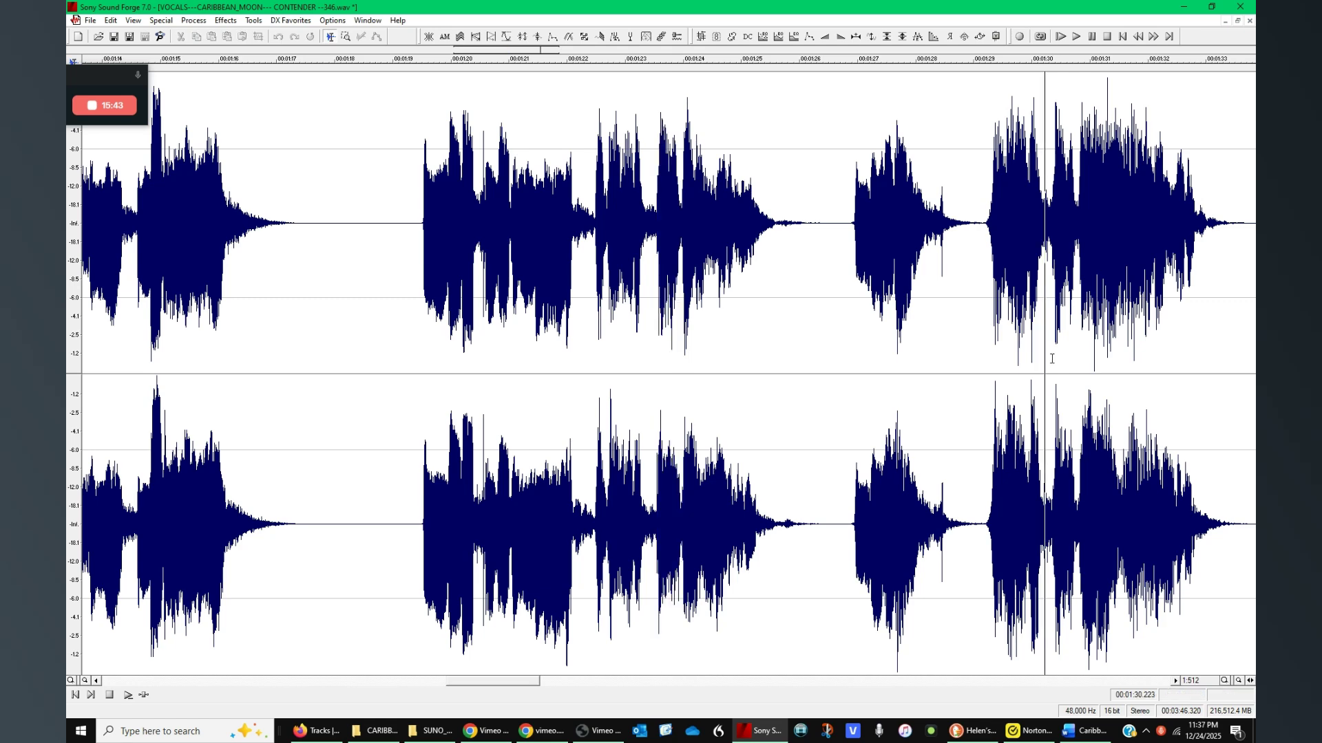
scroll(1049, 360, "up", 2)
left_click(791, 382)
left_click(847, 380)
left_click(827, 364)
left_click(723, 328)
scroll(722, 324, "up", 2)
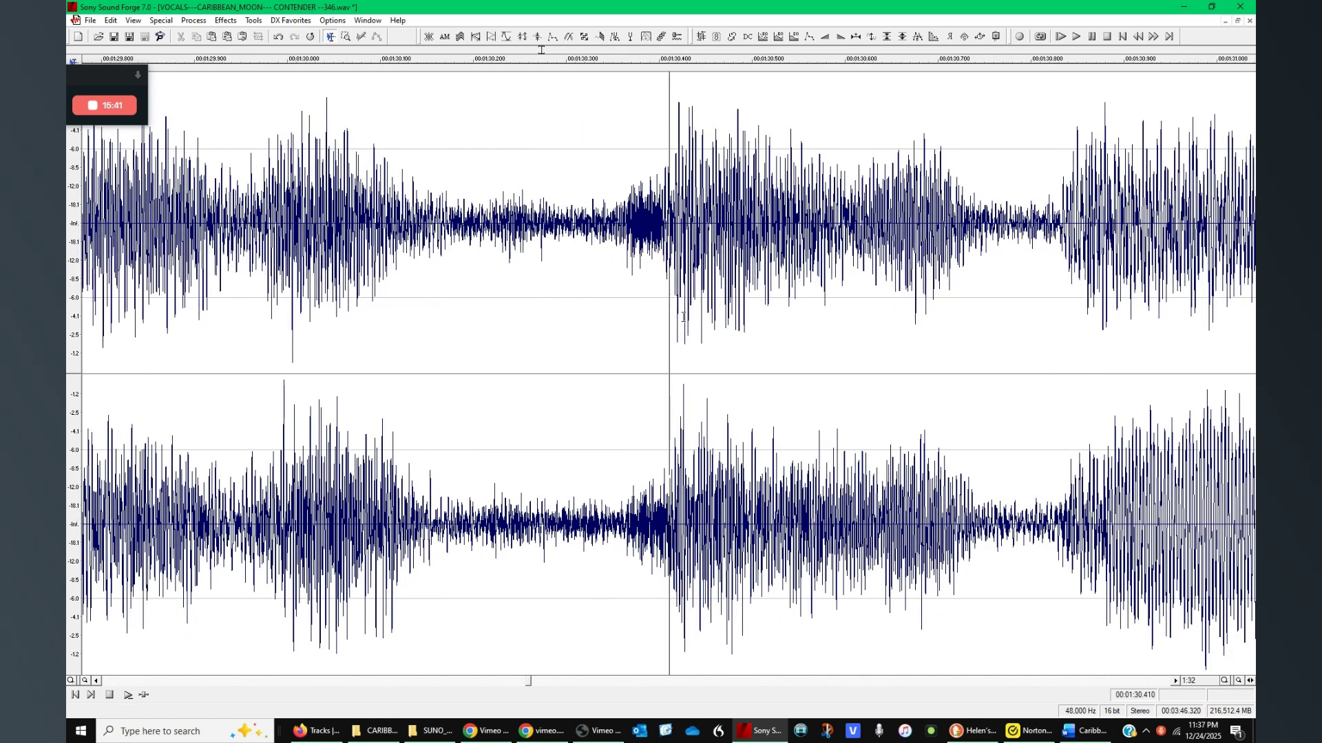
left_click_drag(602, 245, 1016, 310)
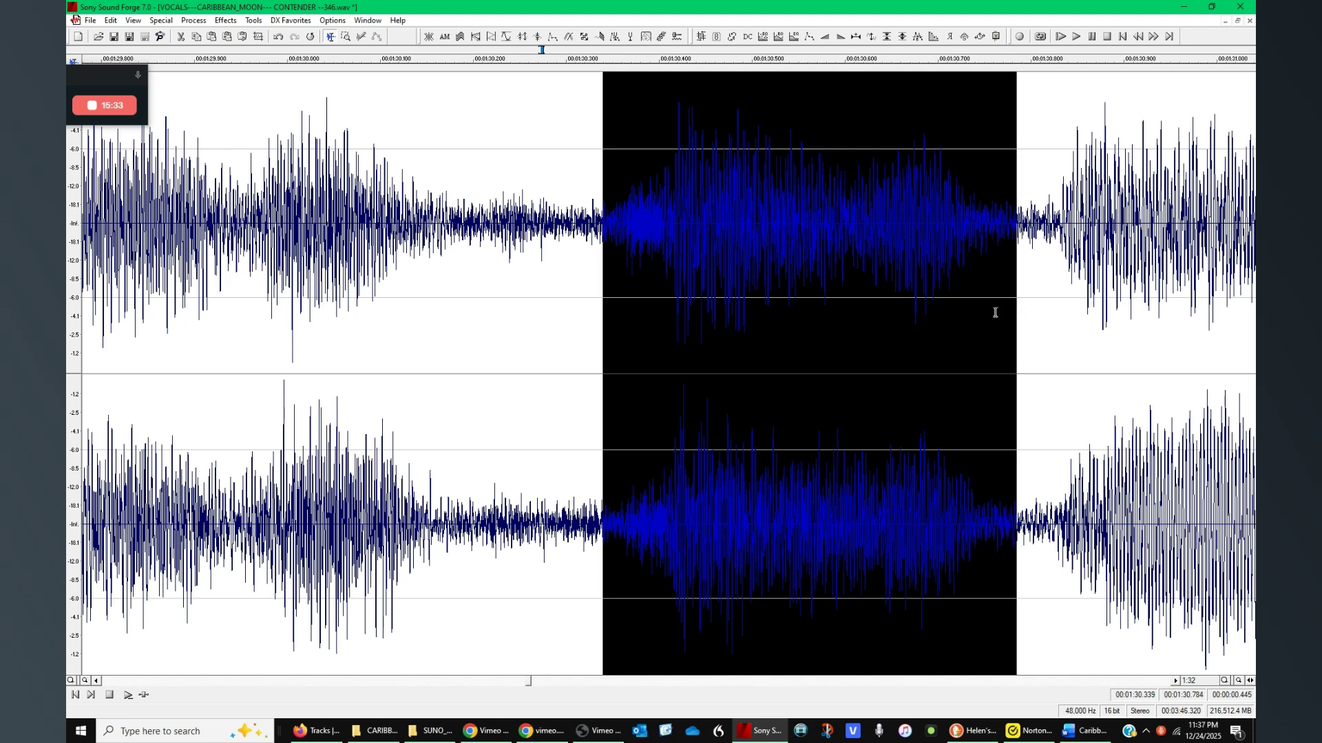
key("space")
scroll(891, 303, "down", 5)
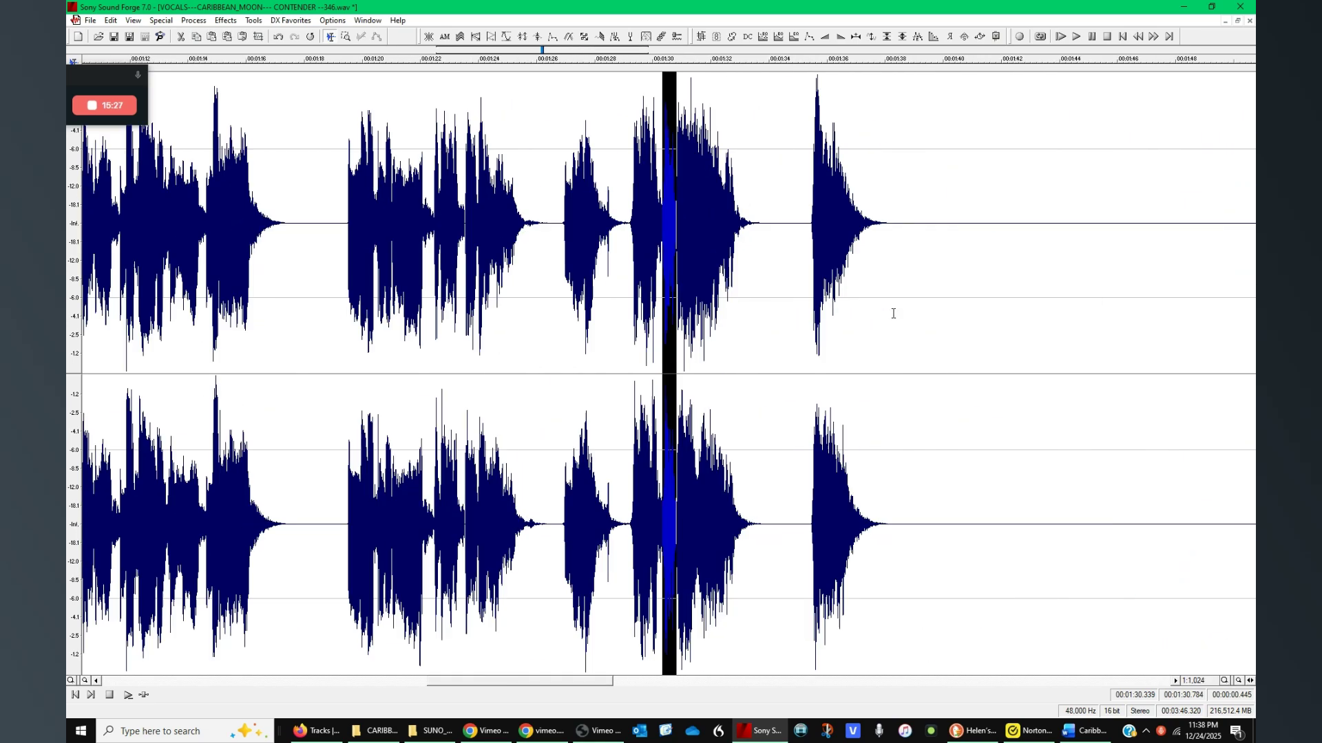
Replace the earlier word between 1:23.536 and 1:23.981 with the copied 0.445-second word.
left_click(444, 282)
scroll(444, 283, "up", 3)
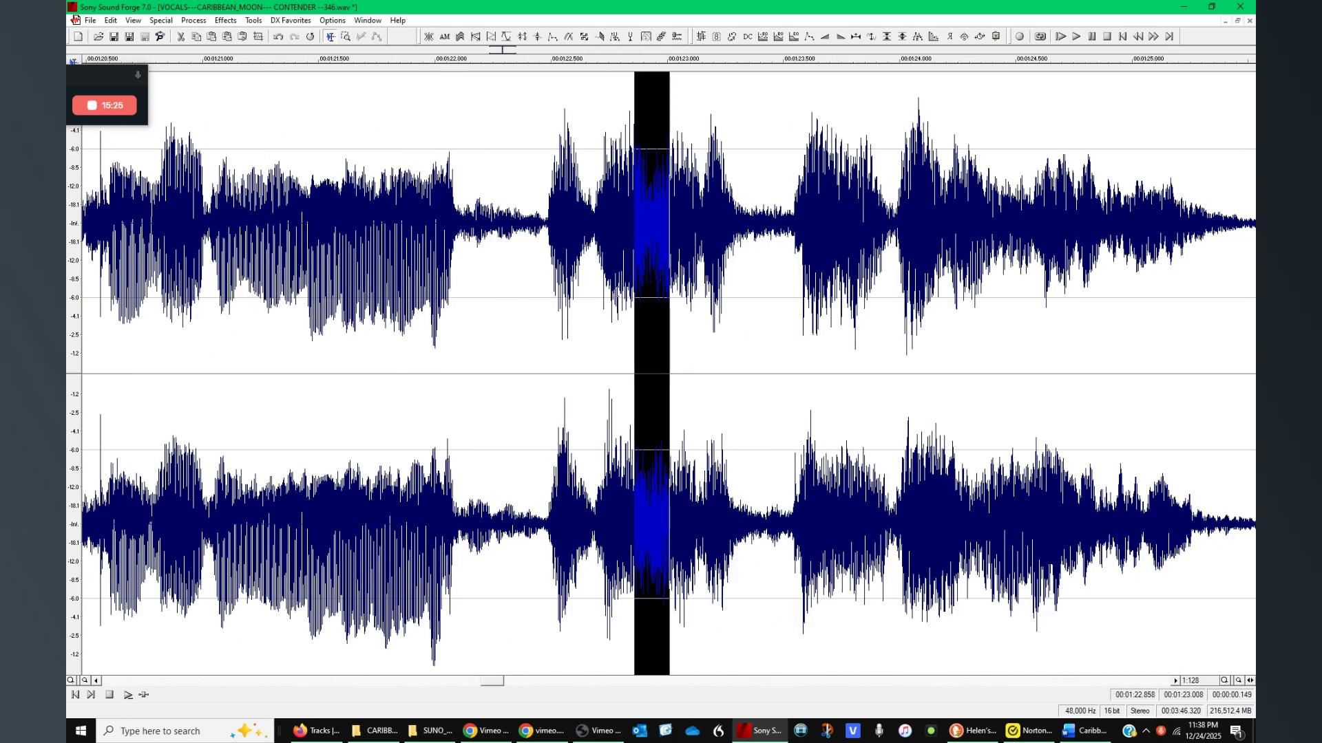
scroll(807, 305, "up", 2)
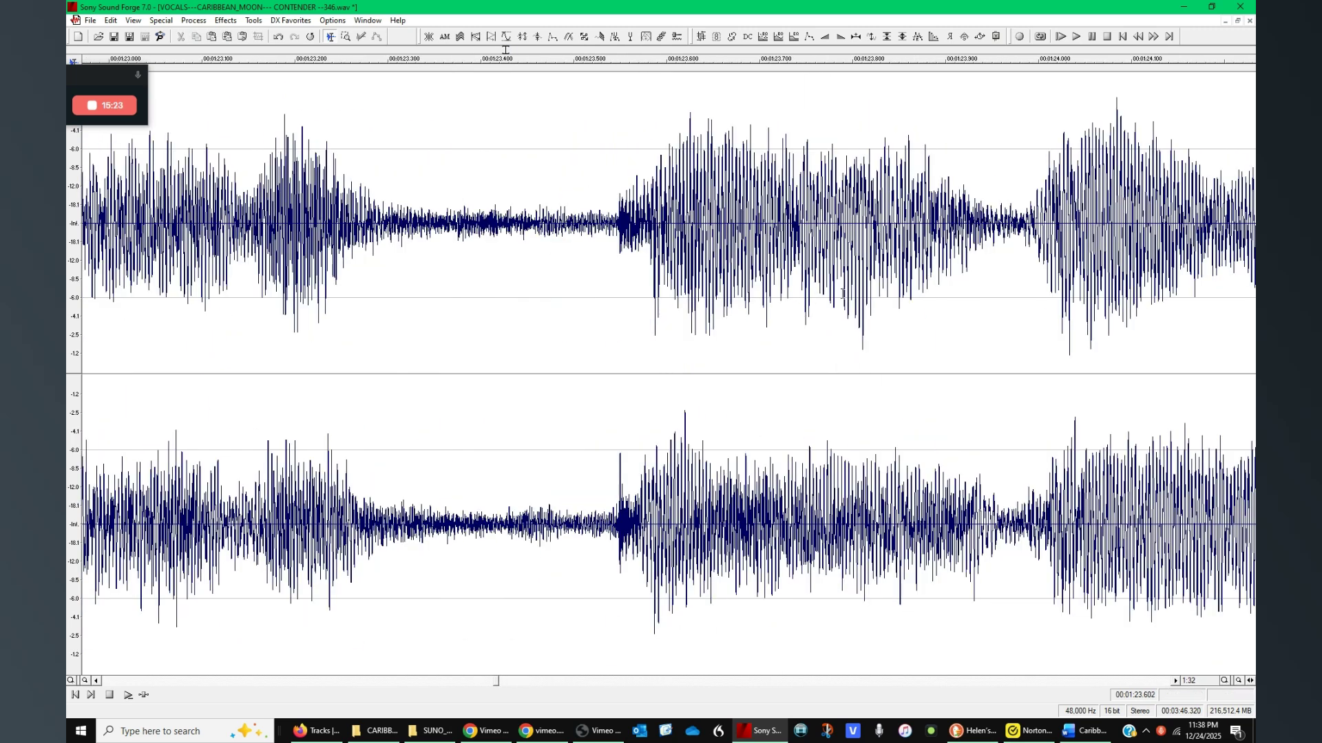
left_click_drag(1015, 245, 615, 362)
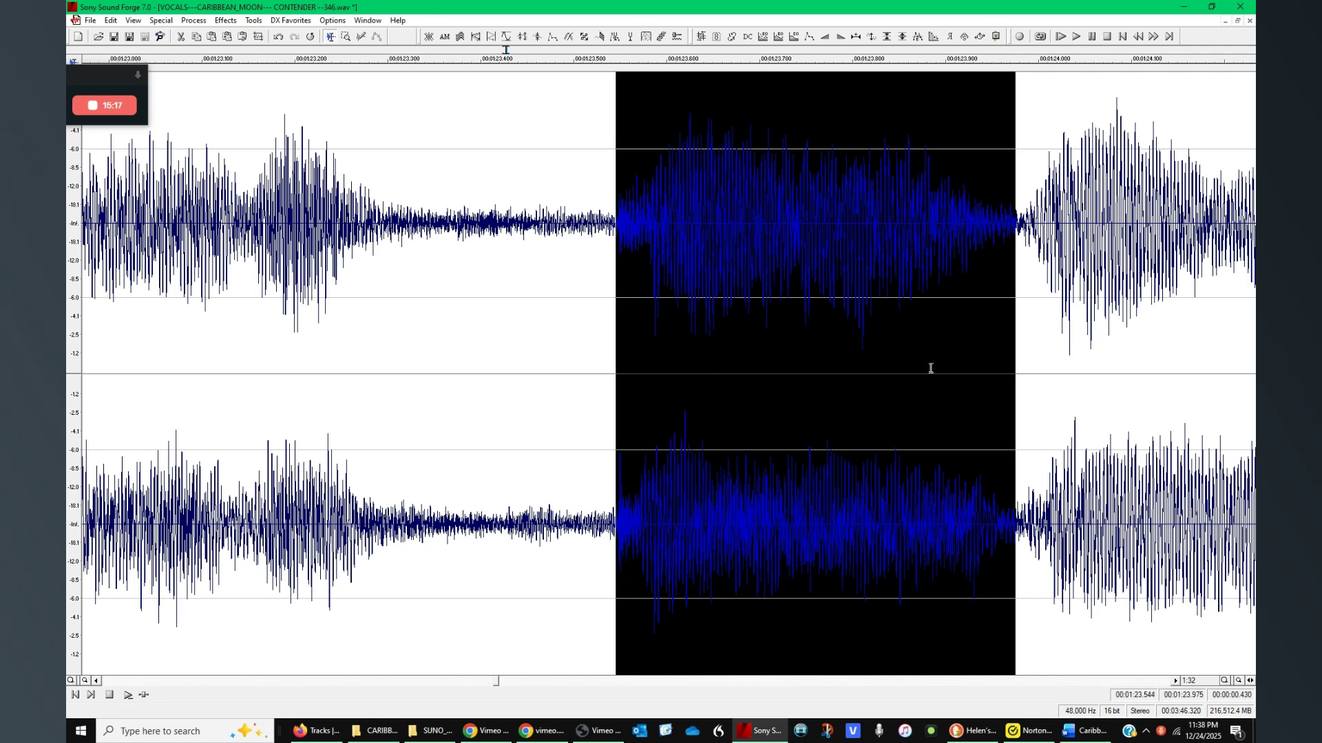
left_click_drag(615, 369, 613, 367)
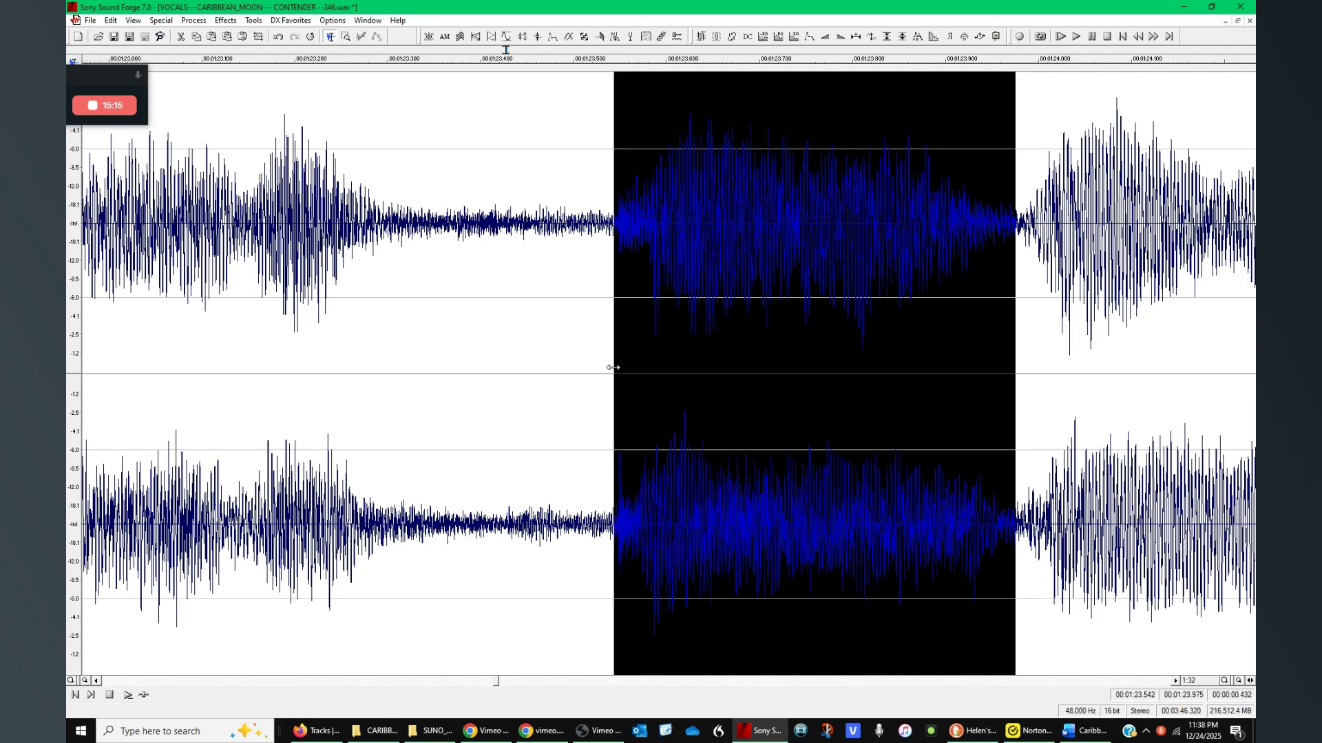
left_click_drag(1015, 318, 1028, 316)
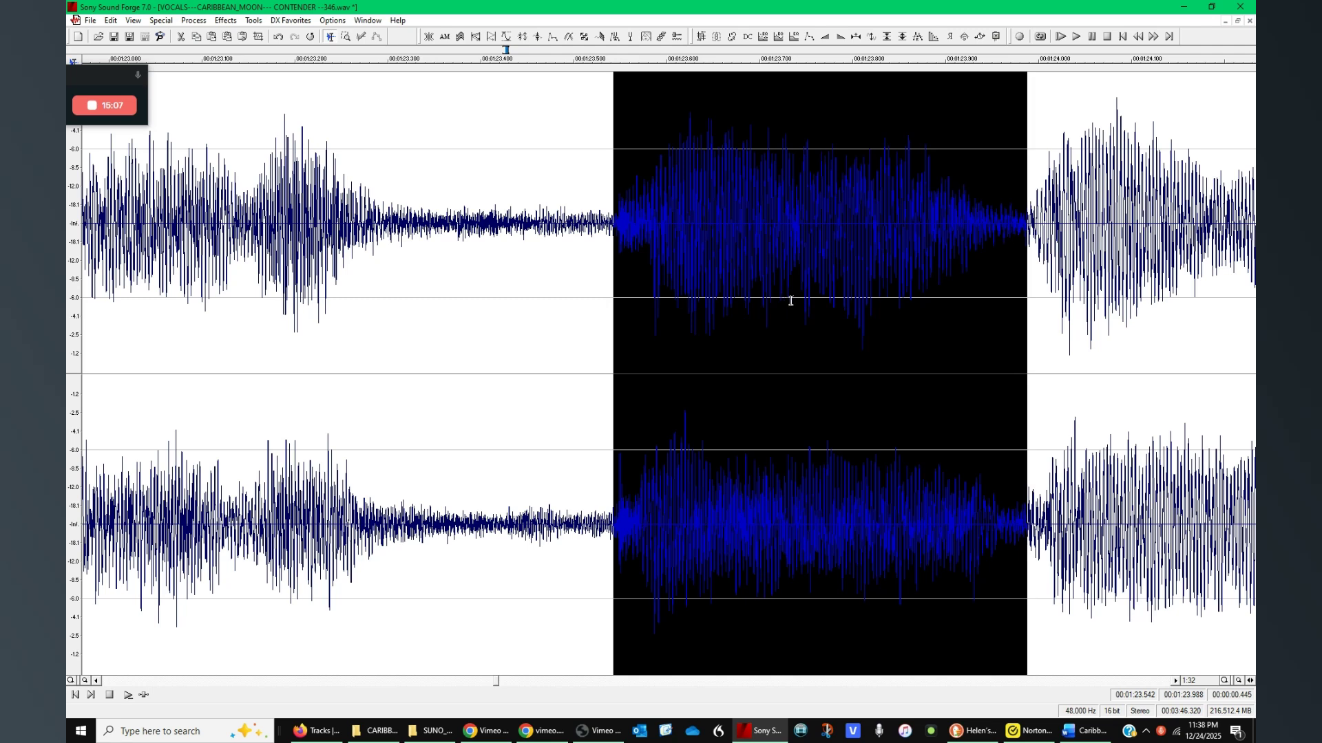
scroll(787, 298, "up", 1)
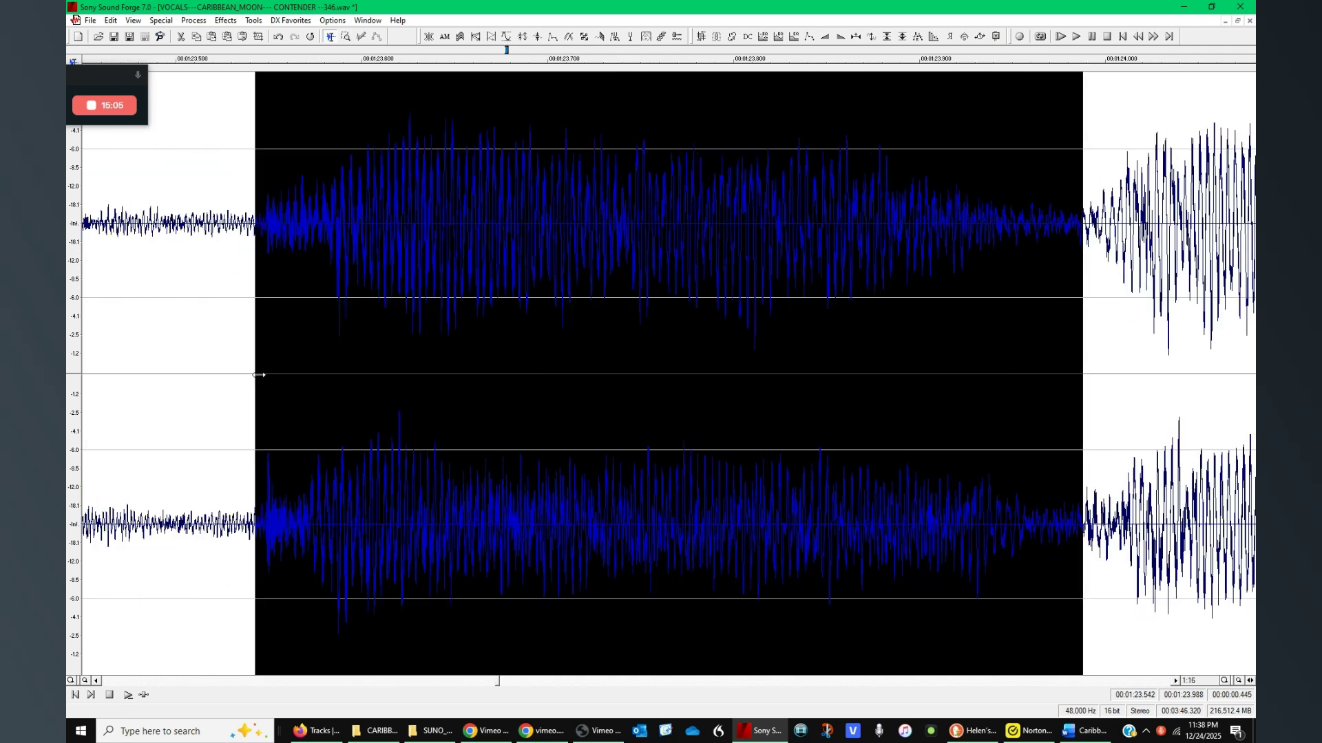
left_click_drag(255, 380, 245, 382)
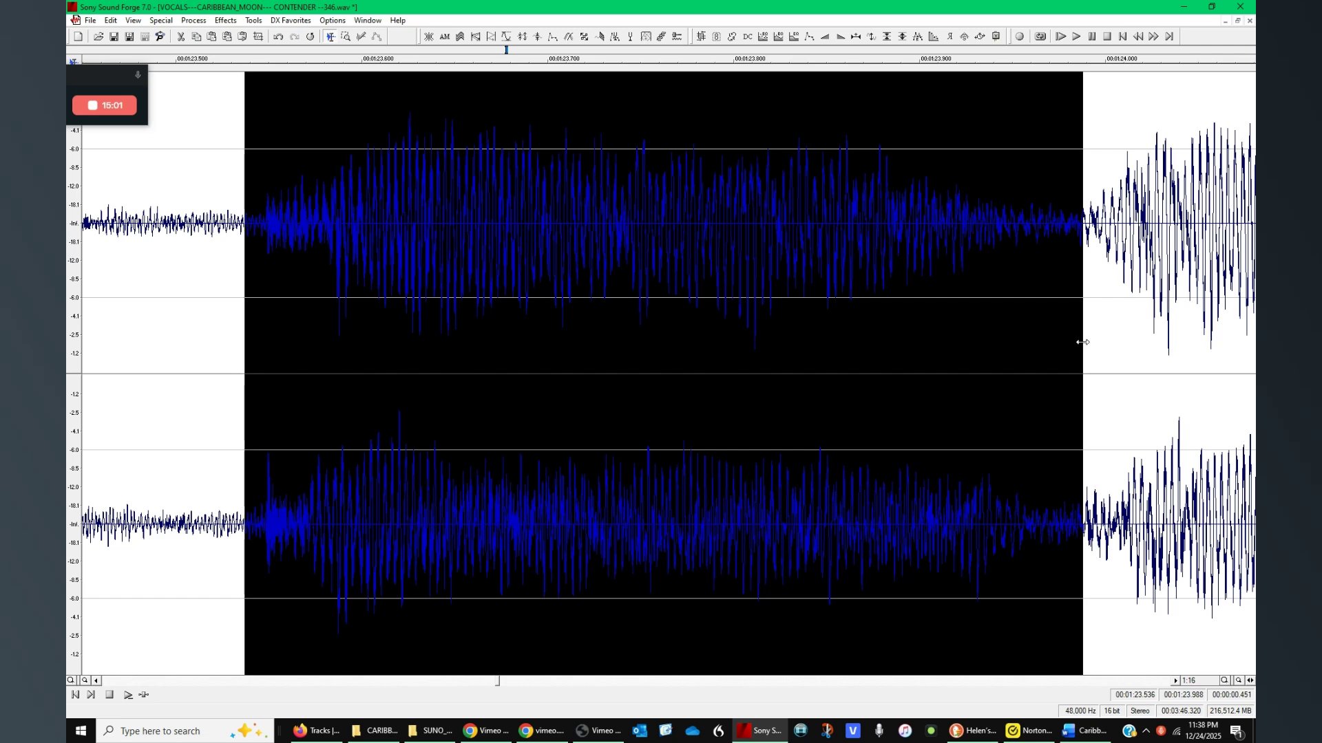
left_click_drag(1081, 340, 1072, 354)
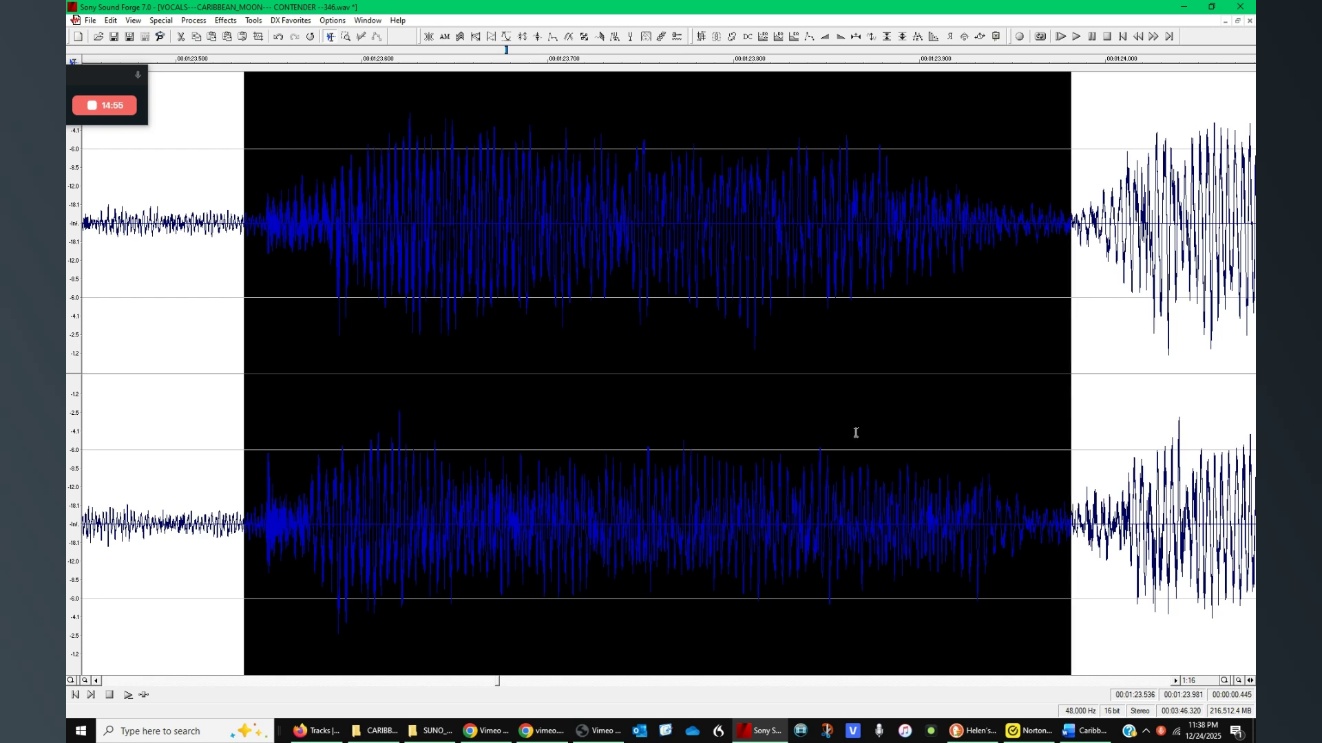
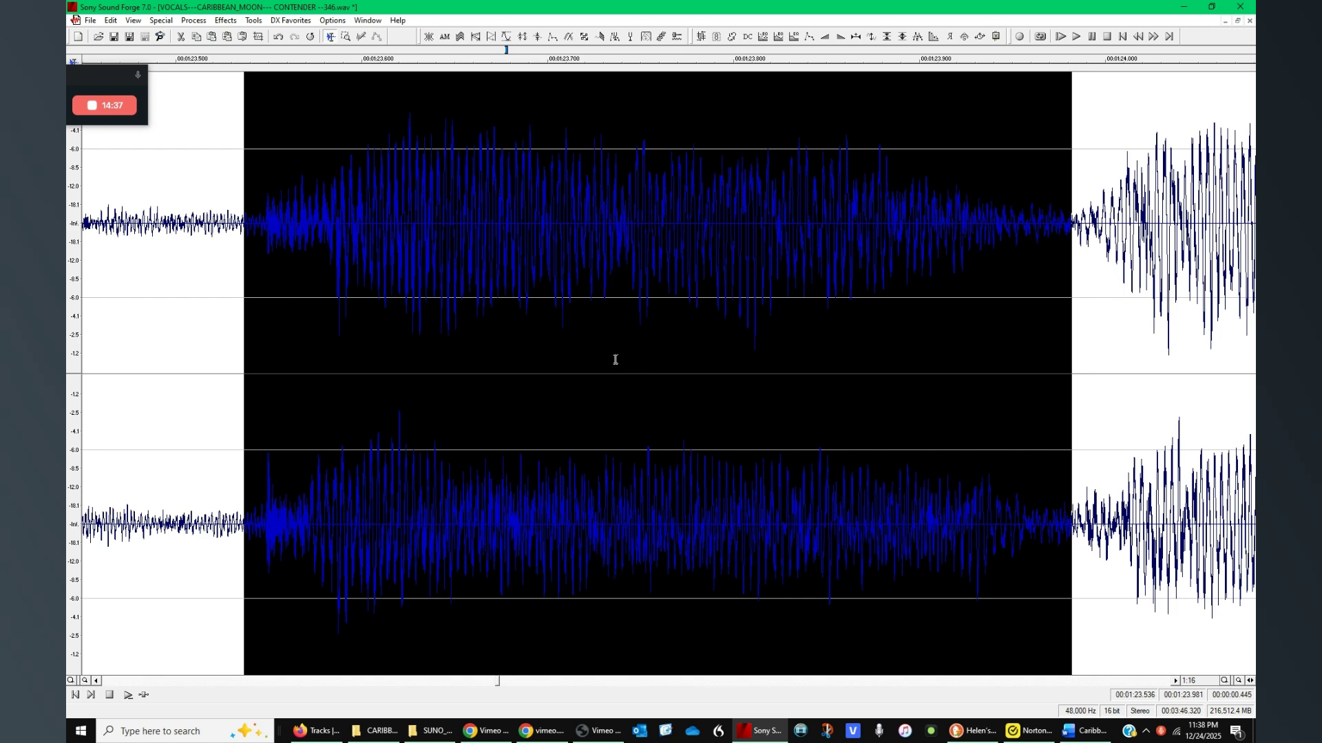
key("ctrl+v")
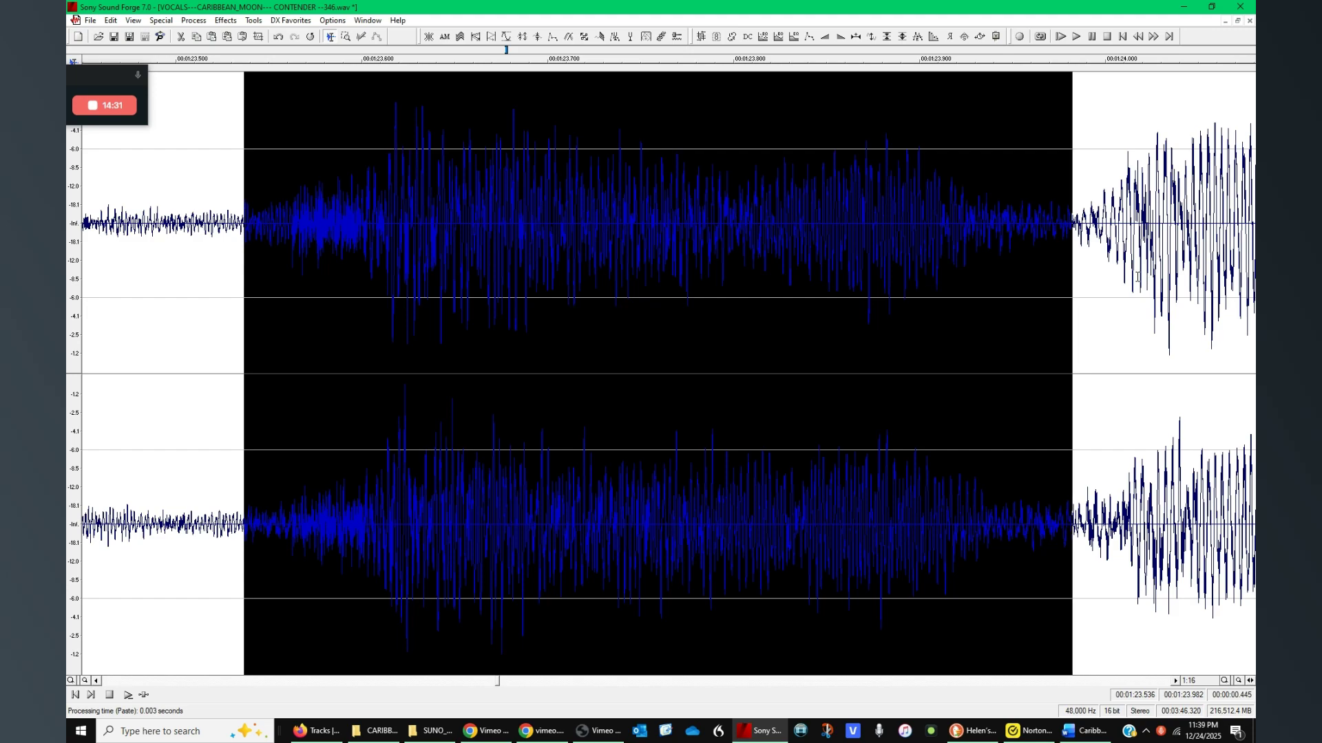
Play back the edited phrase from 1:22.360 and again from its beginning at 1:19.493.
scroll(922, 303, "down", 3)
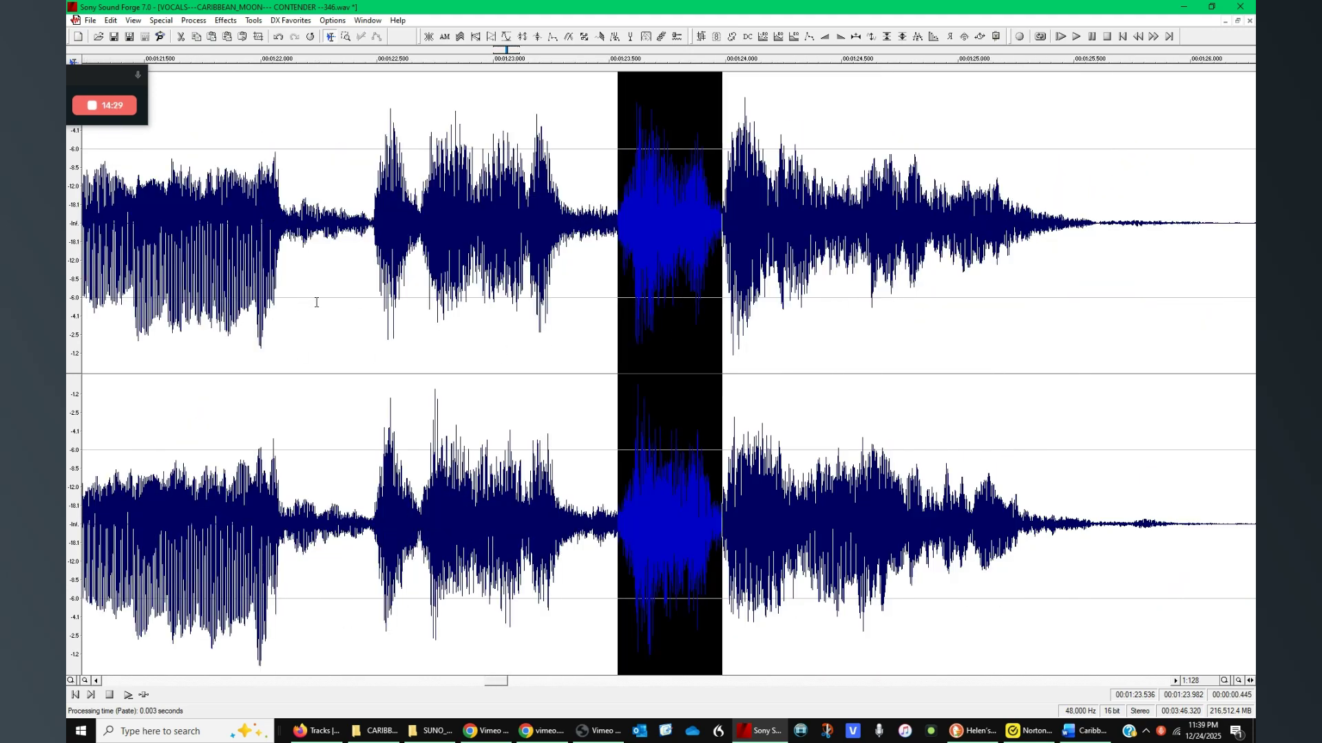
left_click(344, 302)
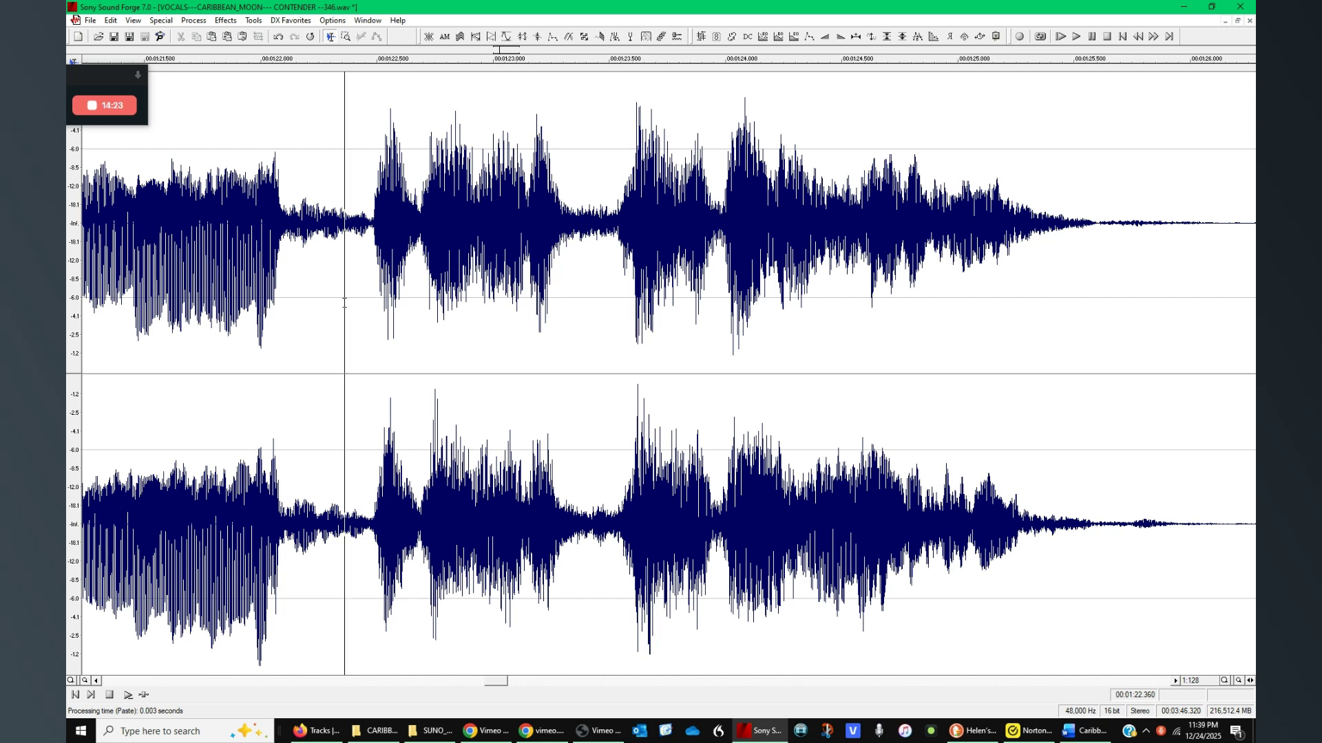
key("space")
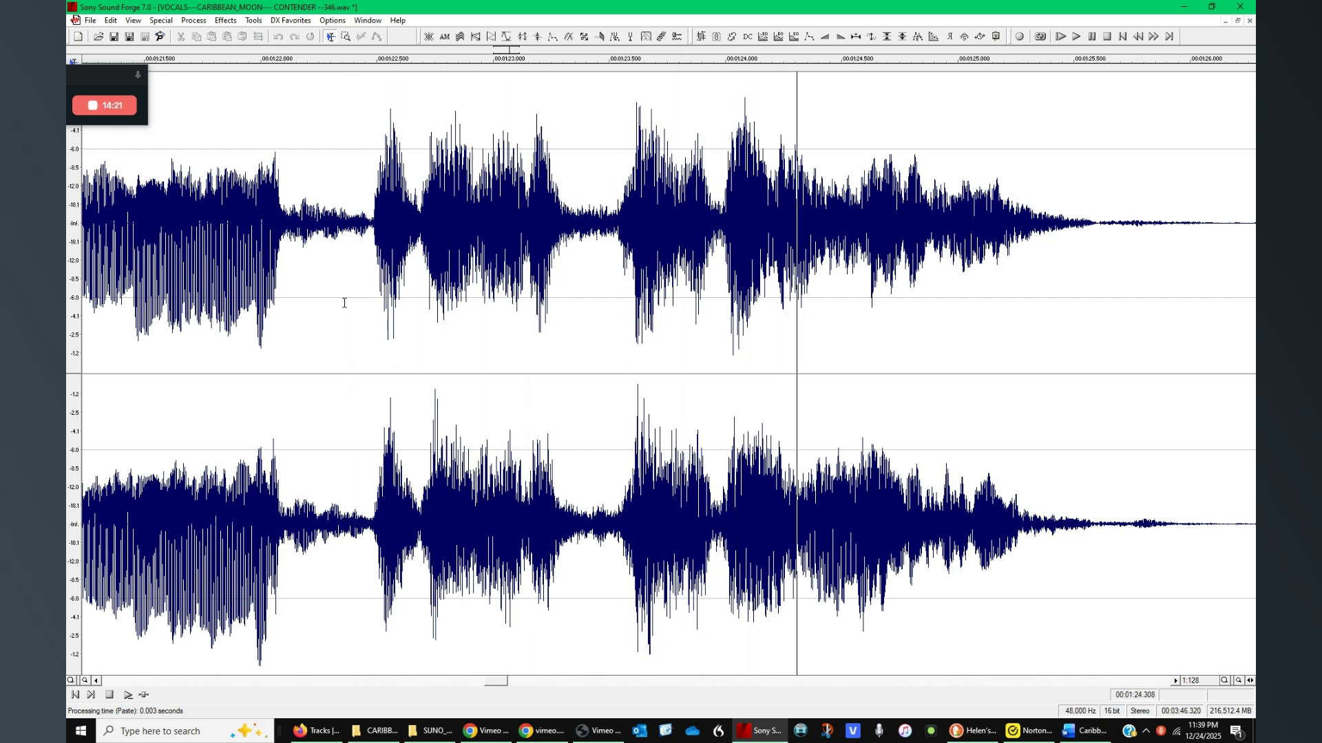
key("space")
scroll(413, 282, "down", 1)
left_click(336, 300)
key("space")
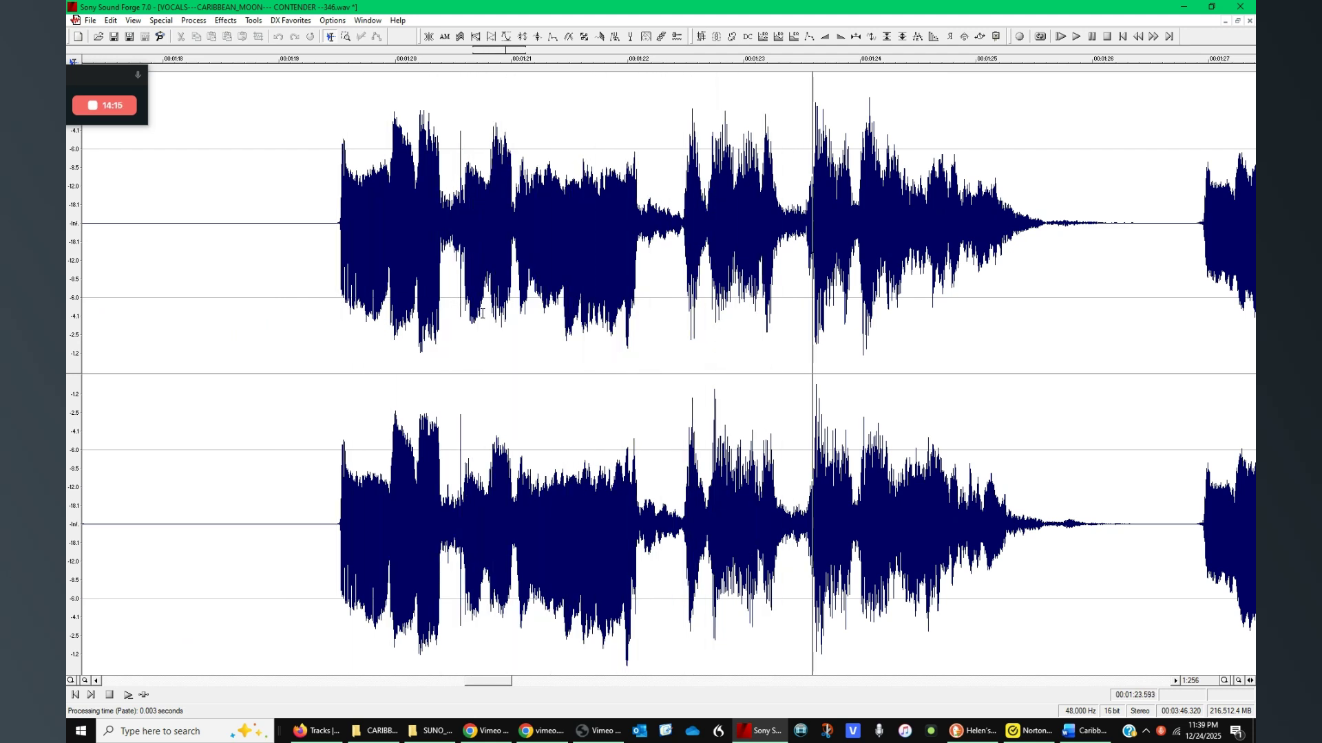
key("space")
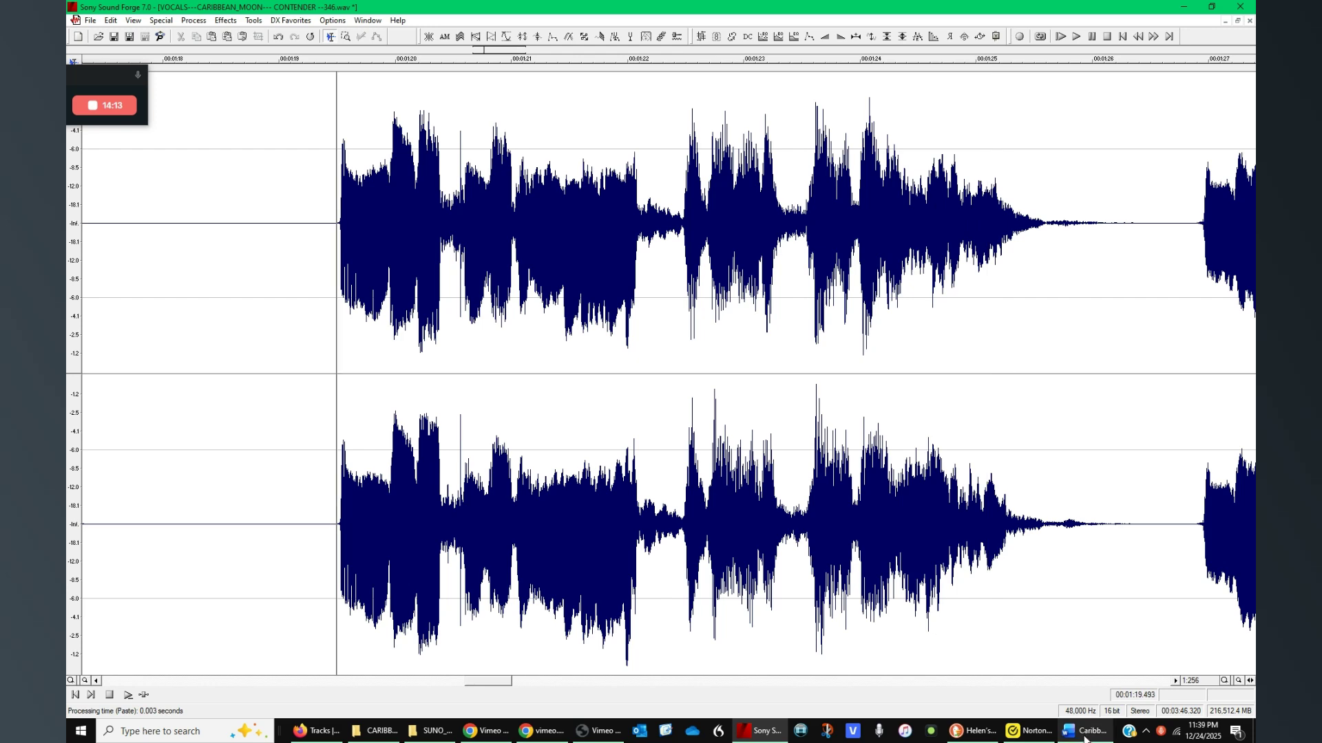
Read through the lyrics of Caribbean moon.docx in Word, and return to Sound Forge to replay the phrase from about 1:19.5.
left_click(1085, 734)
scroll(753, 367, "up", 3)
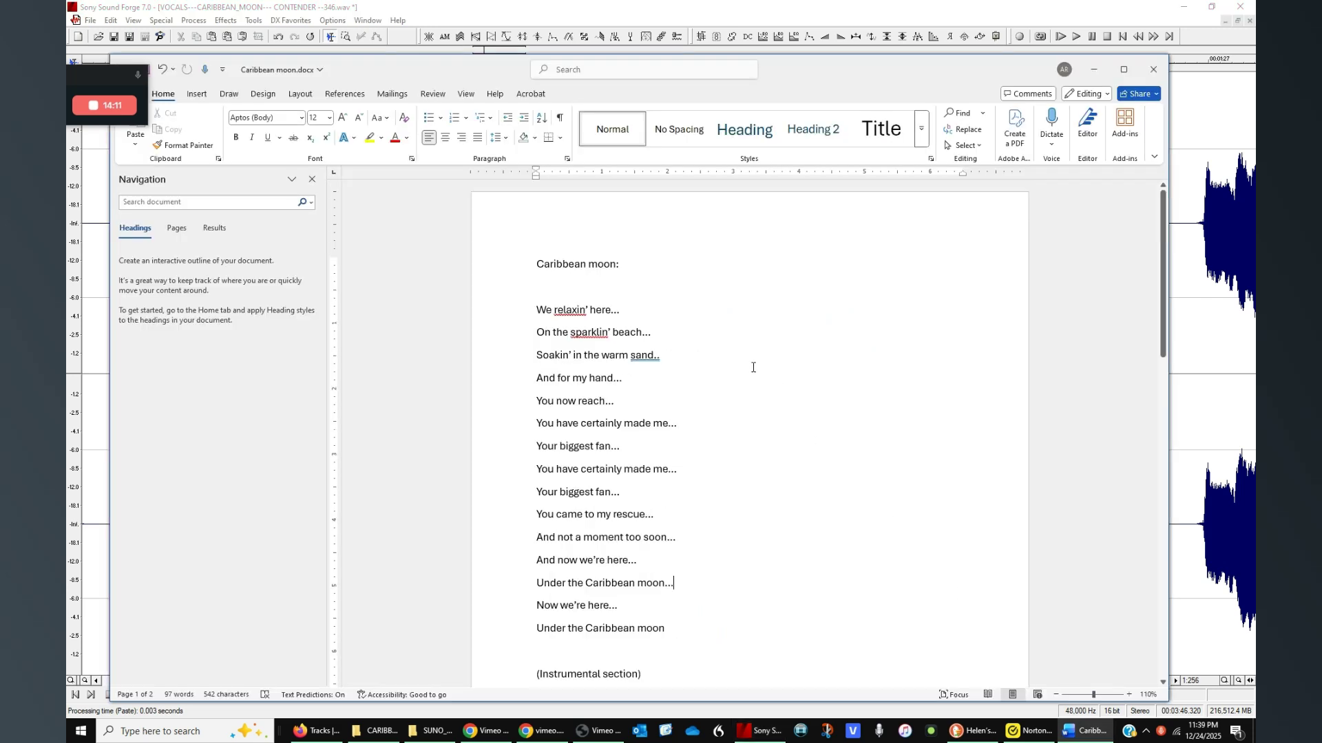
scroll(751, 368, "down", 4)
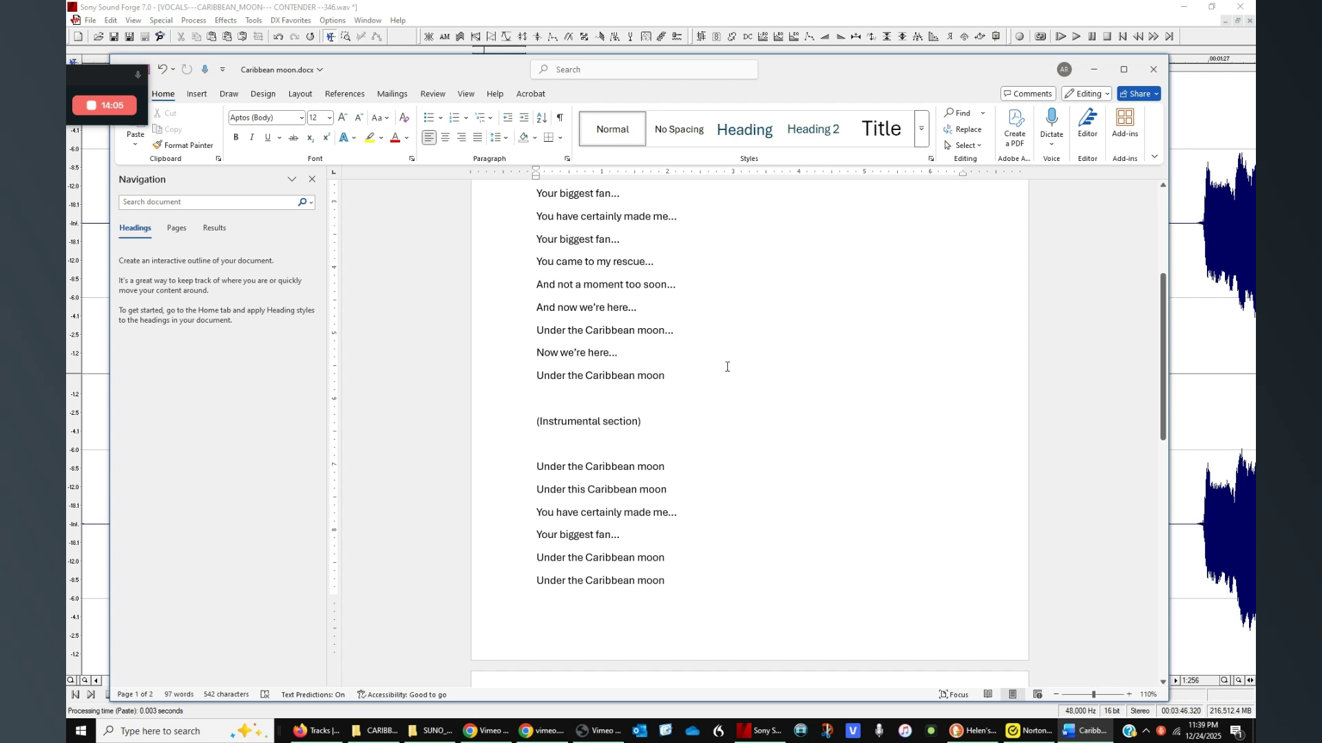
left_click(1197, 304)
left_click(335, 349)
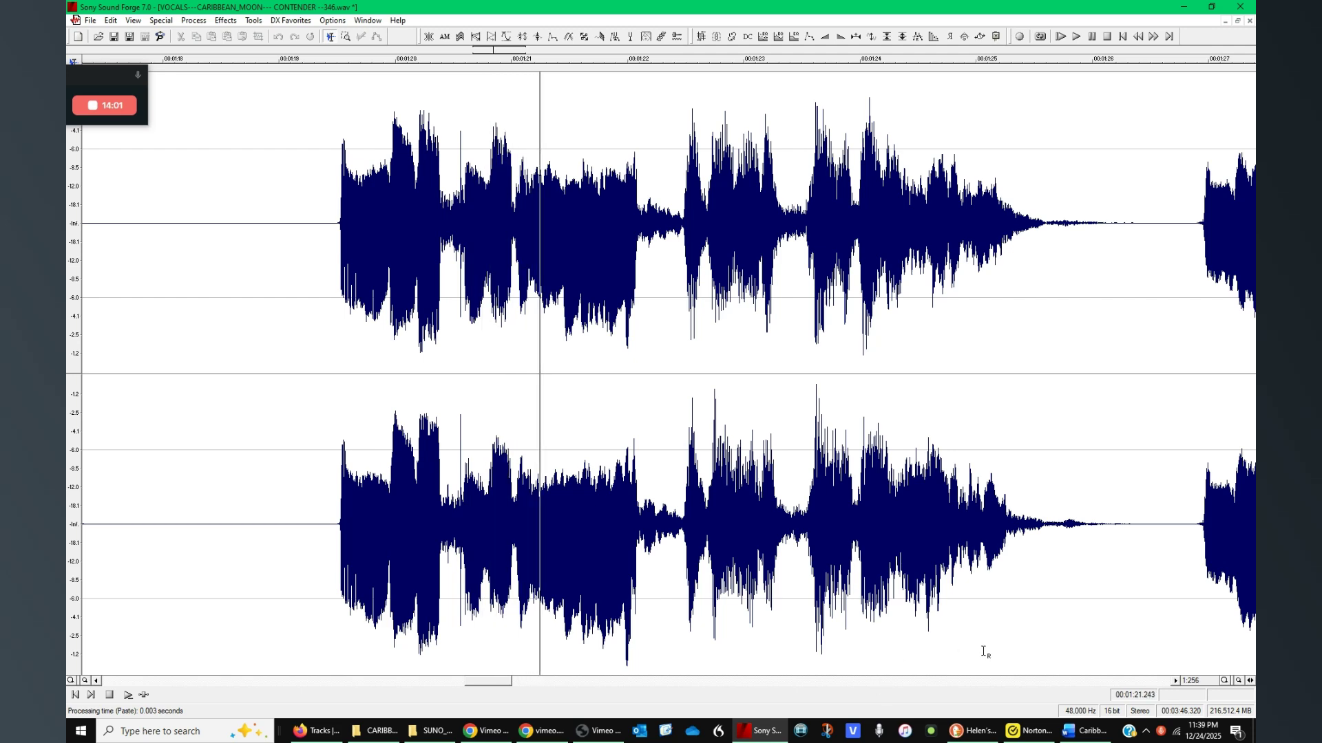
Replay the words from about 1:22.3 in Sound Forge and compare them with the lyrics in Word.
left_click(1083, 732)
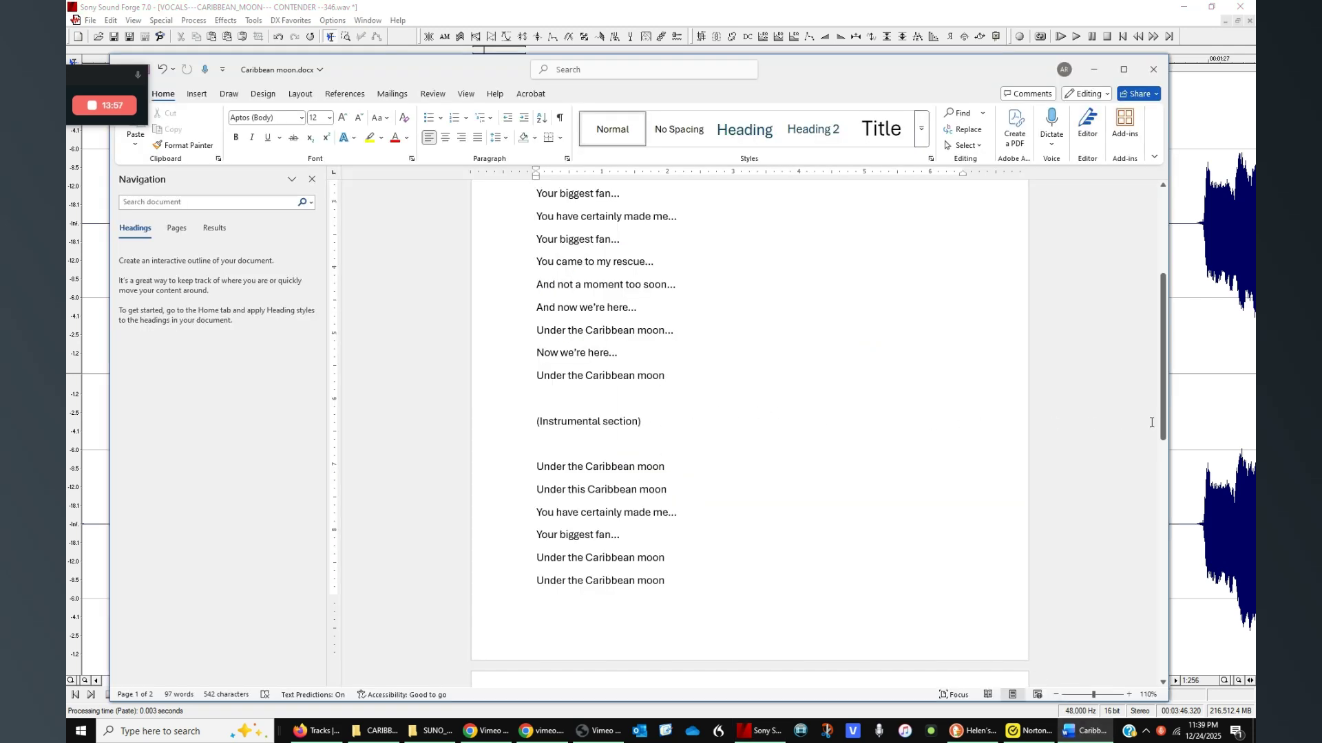
left_click(1232, 425)
left_click(674, 375)
key("space")
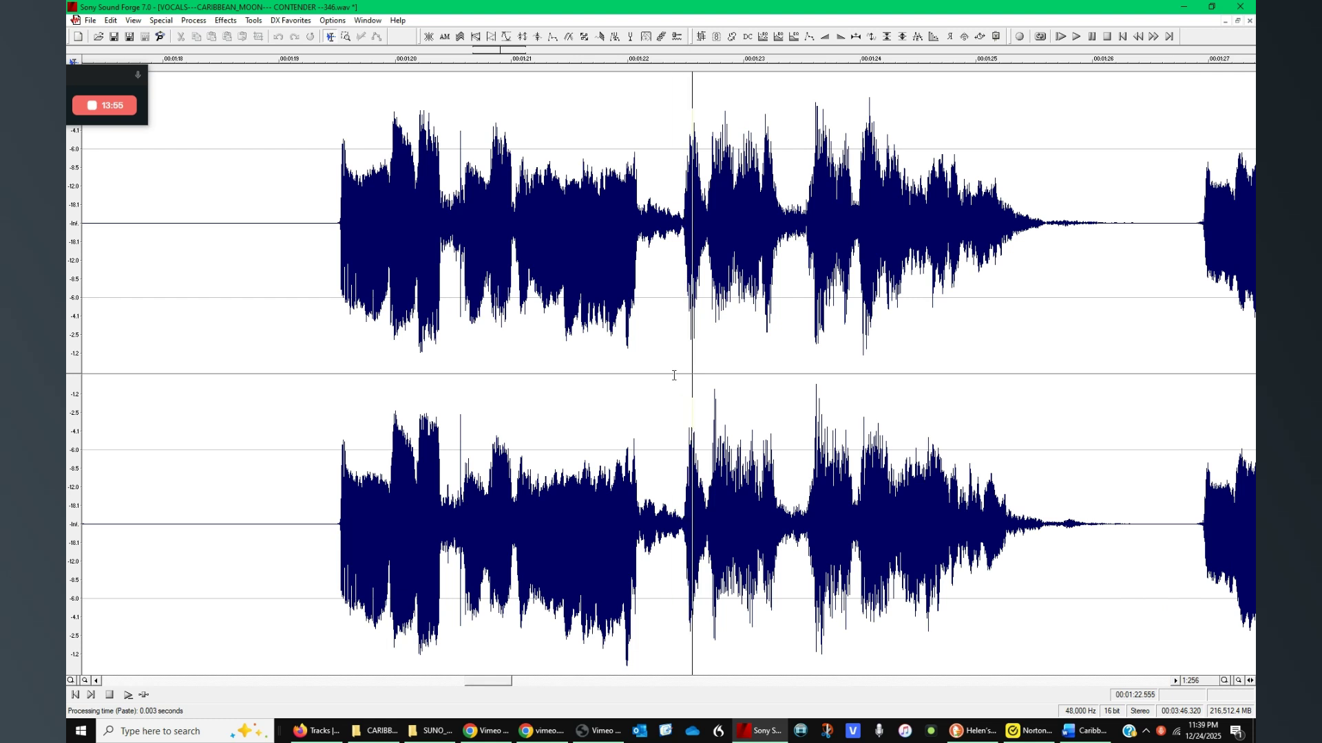
left_click(678, 370)
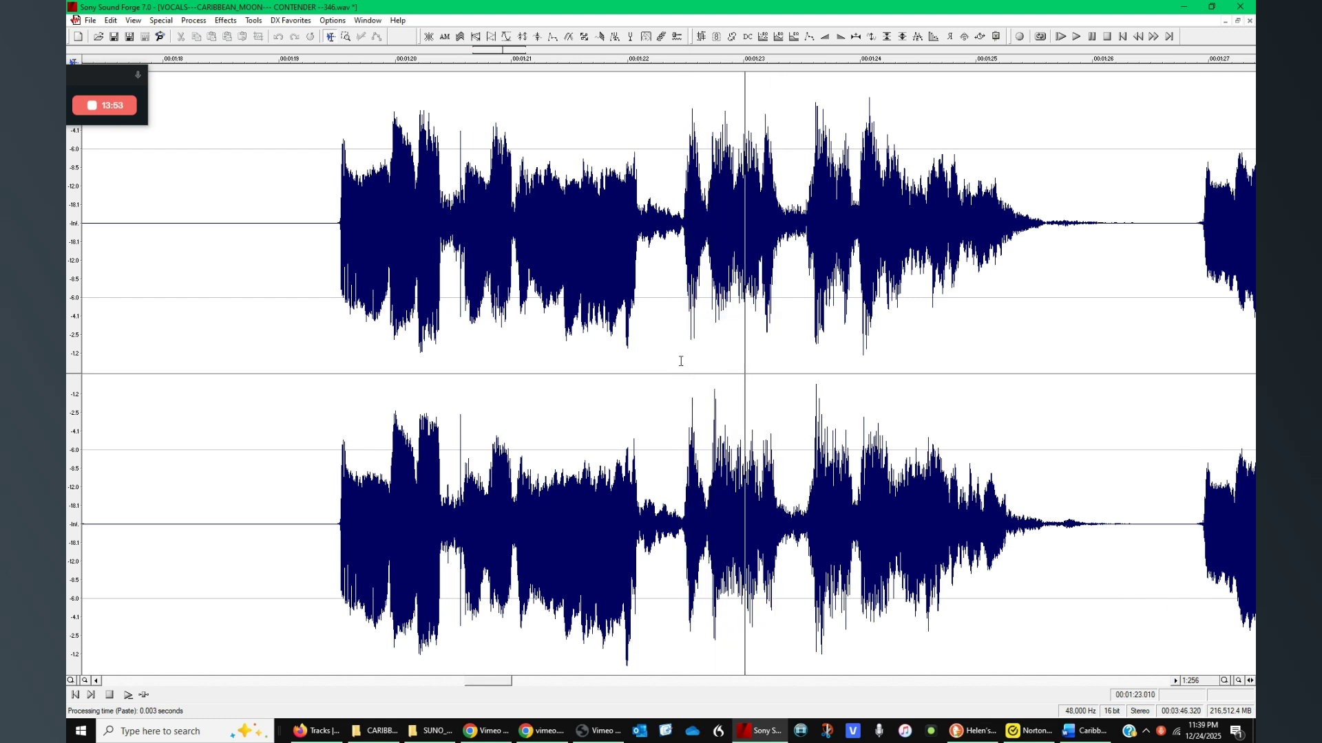
key("space")
left_click(1089, 733)
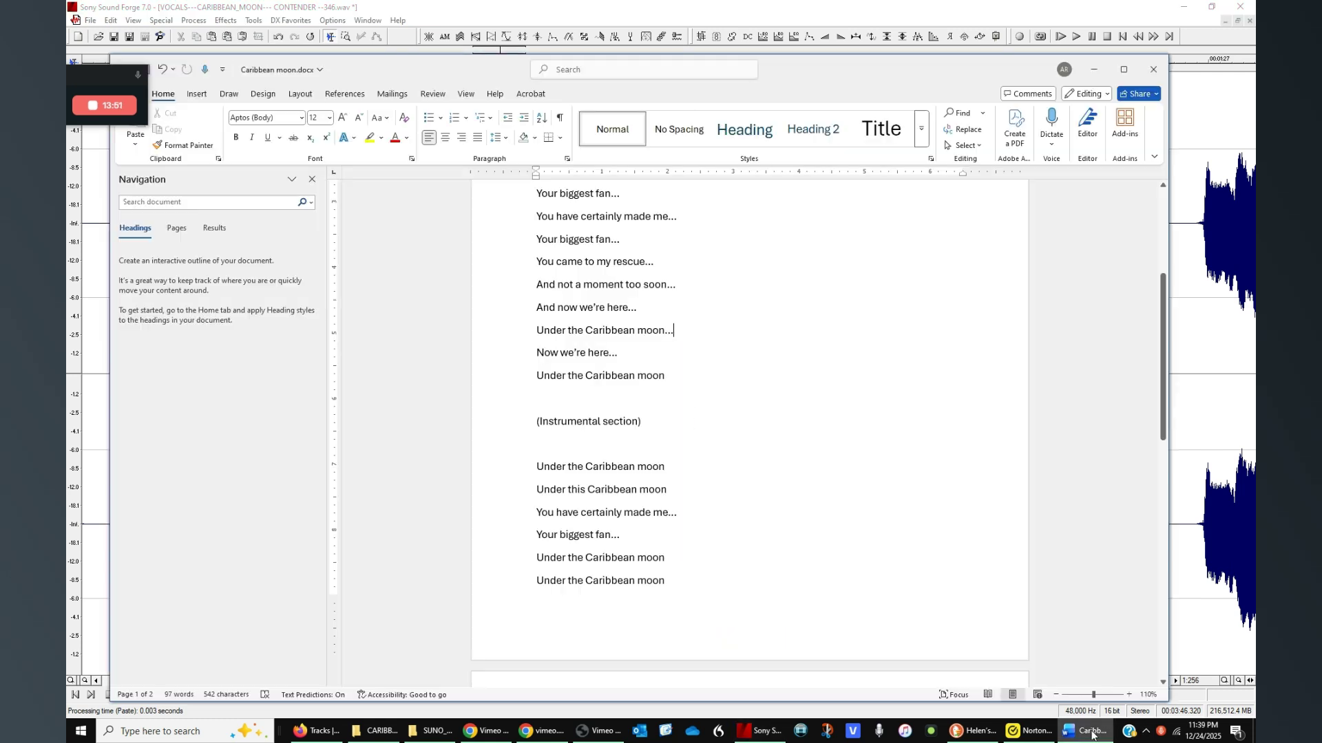
Review the Caribbean moon lyrics, from the opening verse through the instrumental section to the closing lines.
scroll(738, 489, "up", 4)
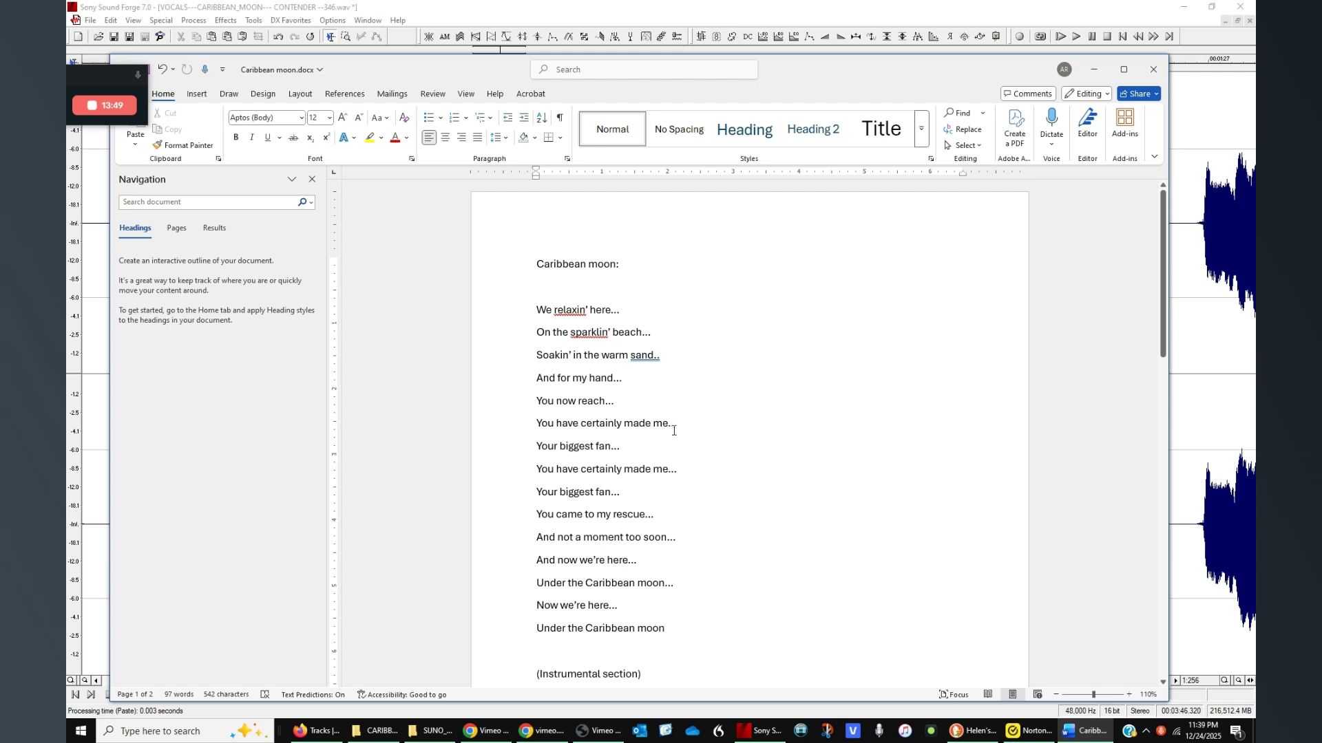
scroll(674, 427, "down", 2)
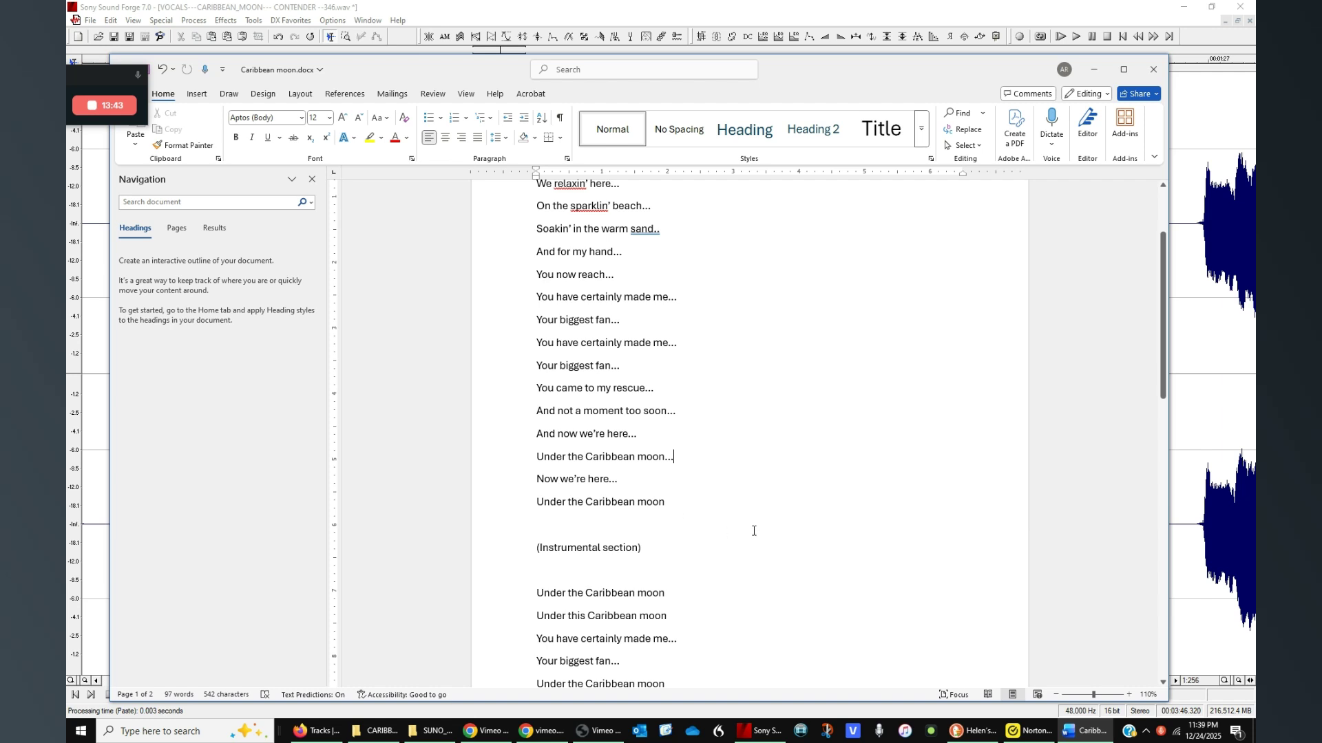
scroll(754, 531, "down", 2)
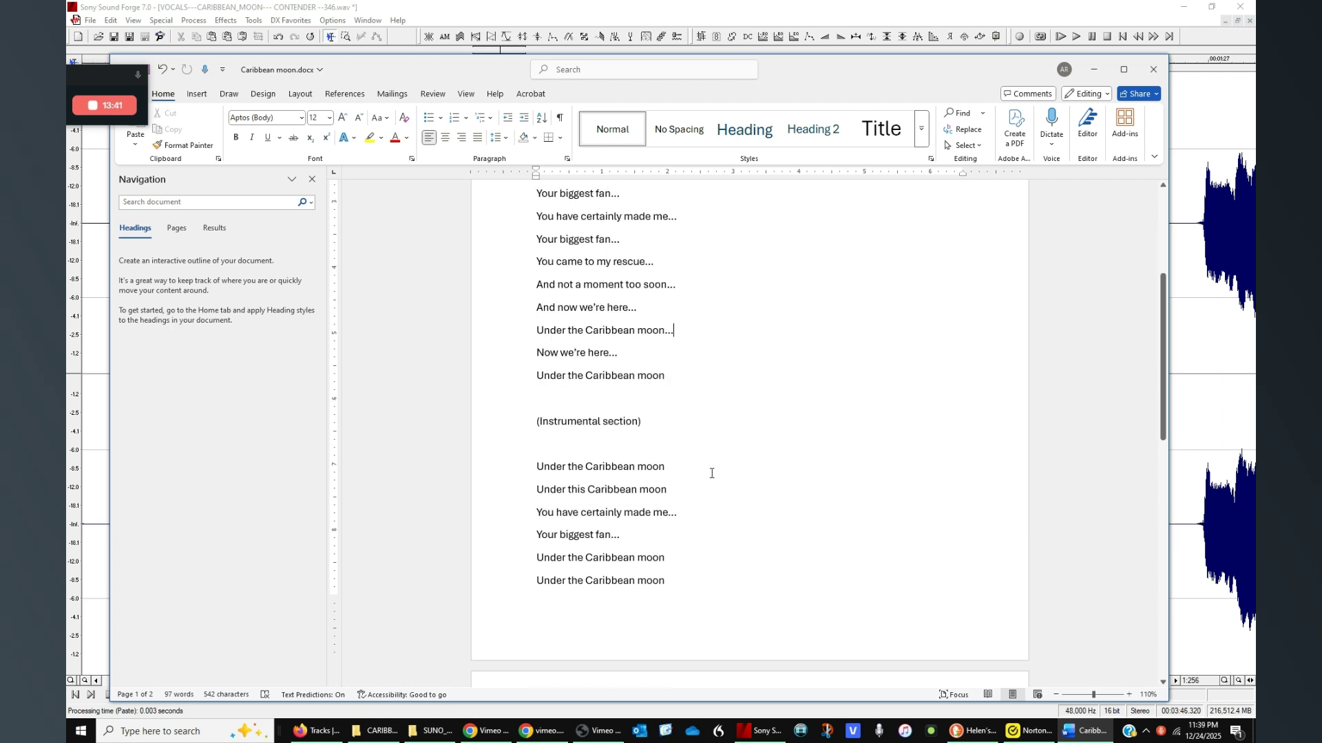
scroll(691, 540, "down", 2)
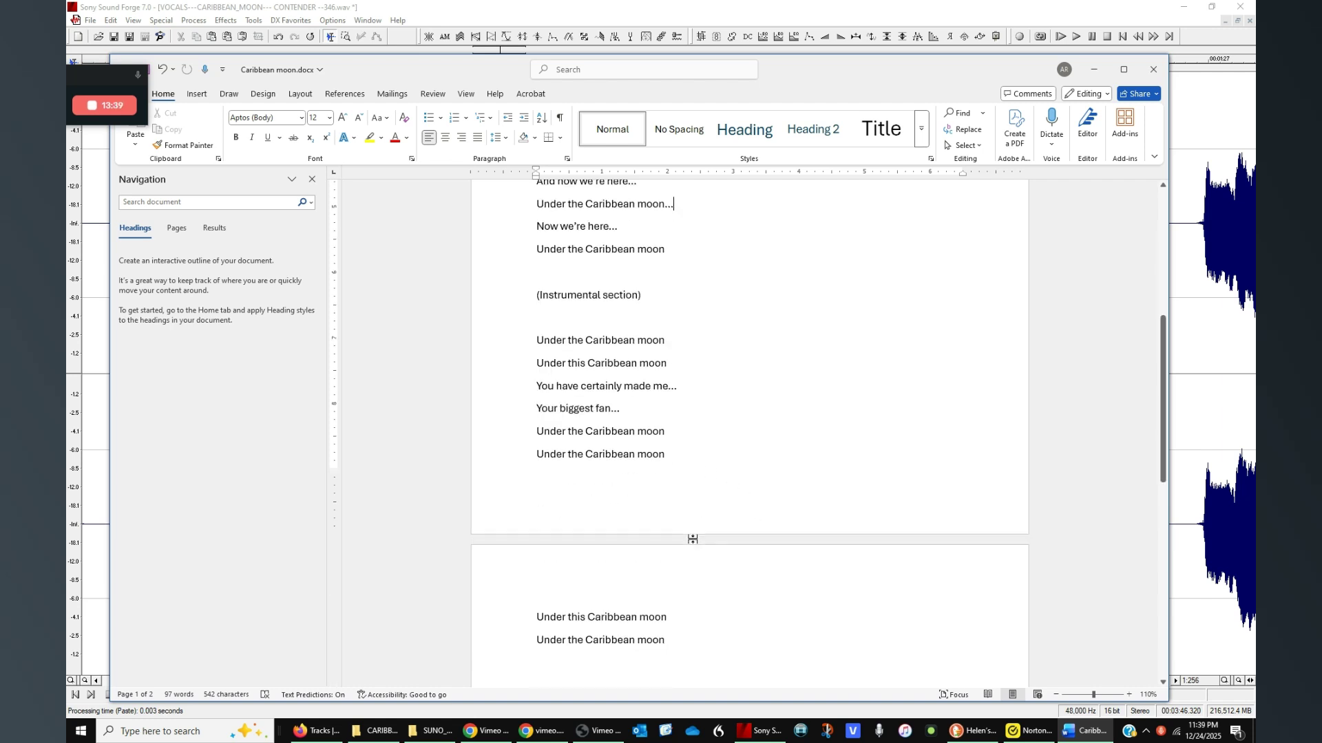
scroll(693, 538, "down", 2)
scroll(698, 532, "up", 4)
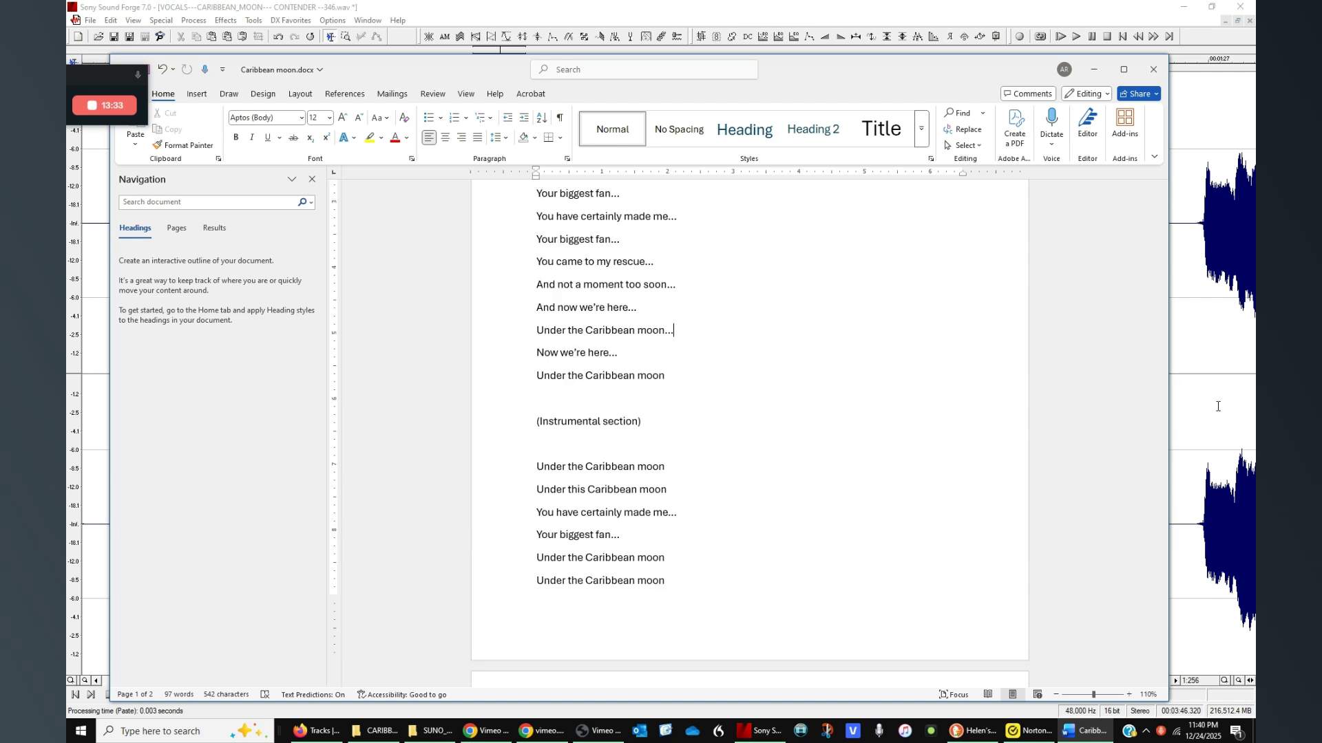
Switch to Sound Forge and play back the vocal from several starting points between about 1:12 and 1:20.
key("alt+Tab")
left_click(322, 334)
key("space")
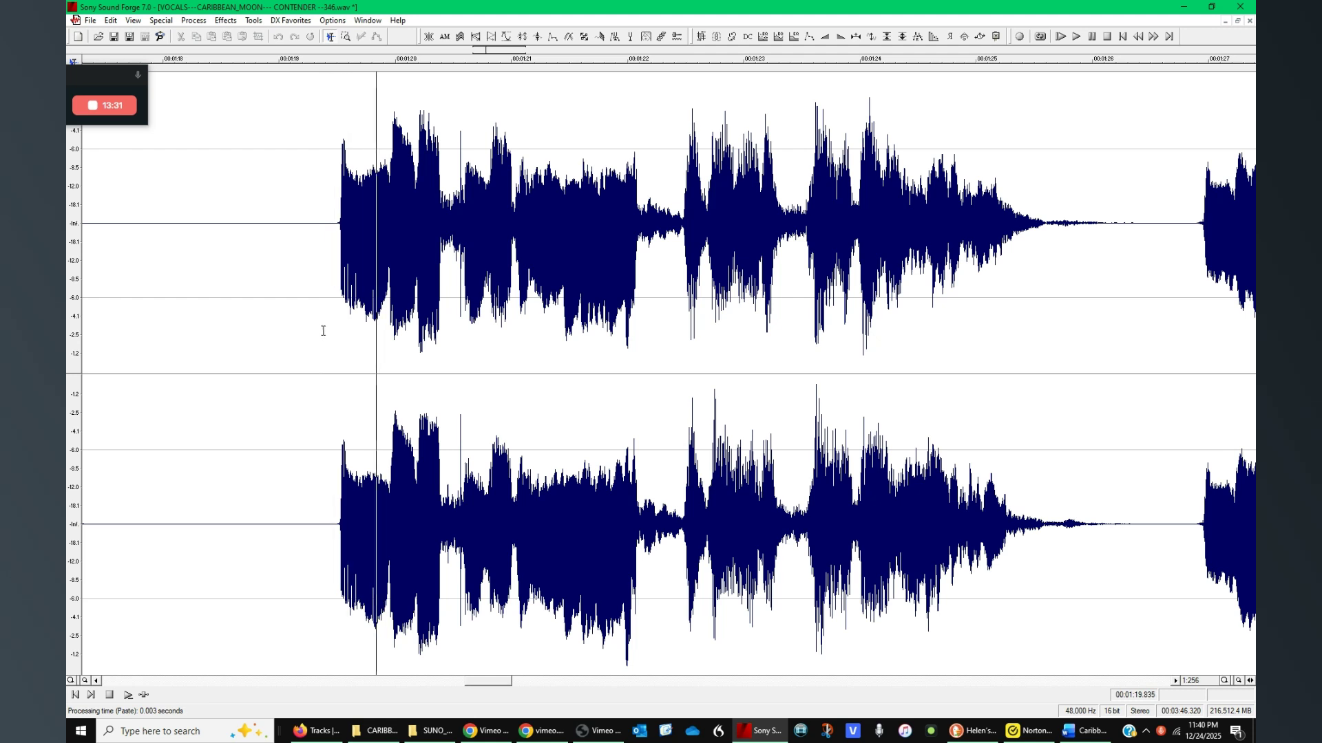
scroll(475, 360, "down", 1)
key("space")
left_click(359, 303)
key("space")
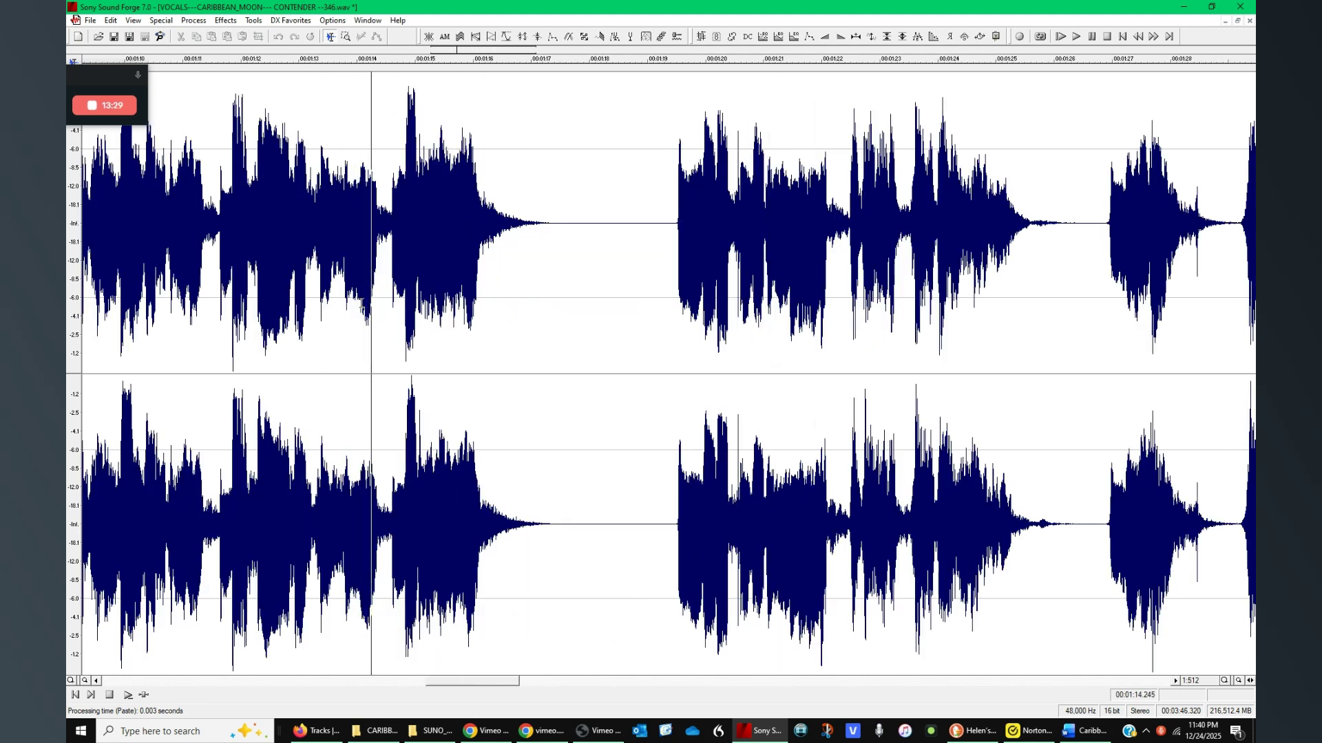
key("space")
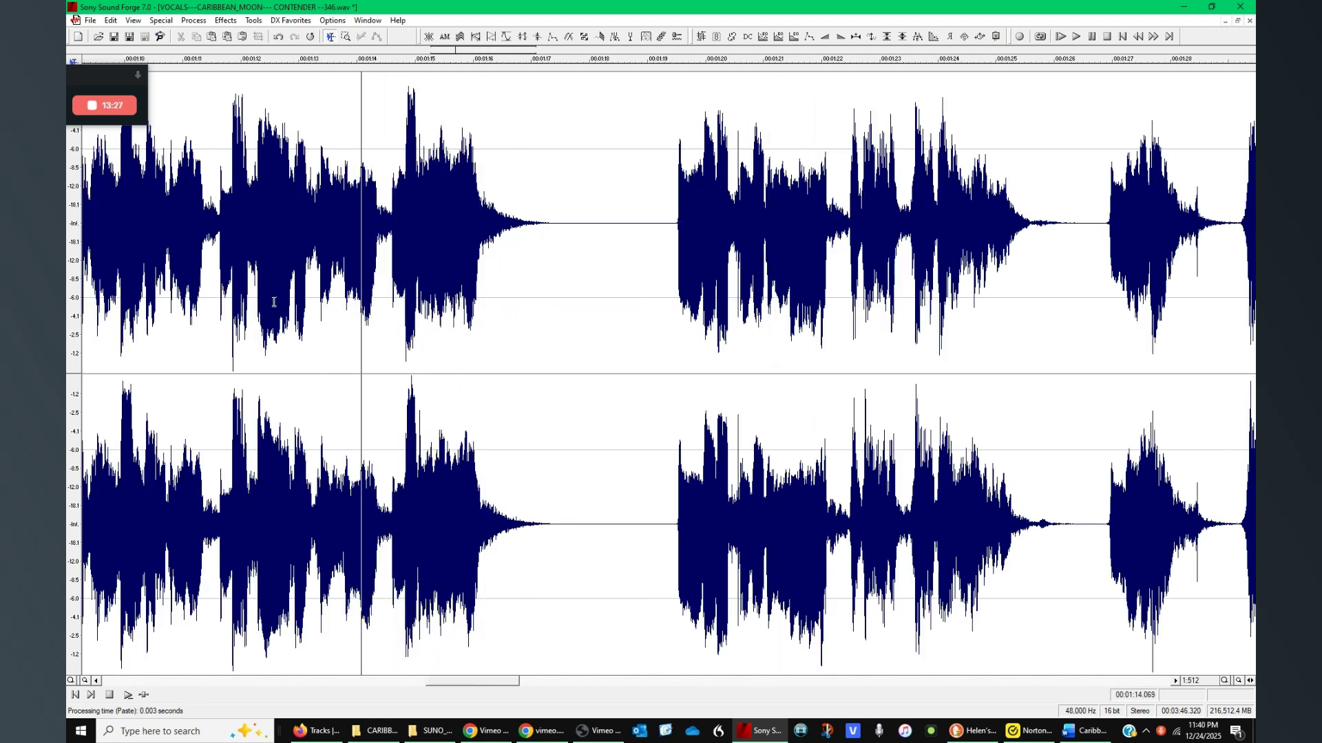
left_click(234, 308)
key("space")
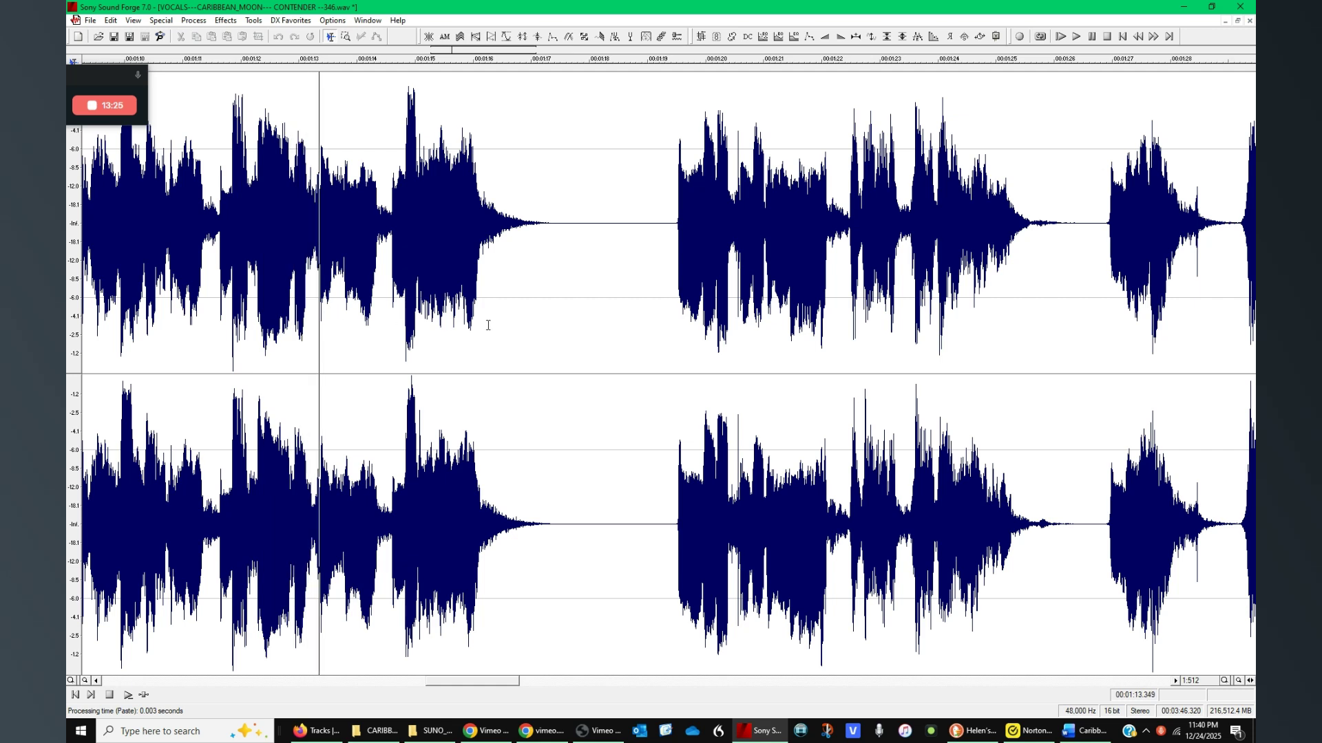
Play the vocal from just before 1:20, then audition the short phrase between 1:22.282 and 1:23.477 and the audio after it.
left_click(674, 294)
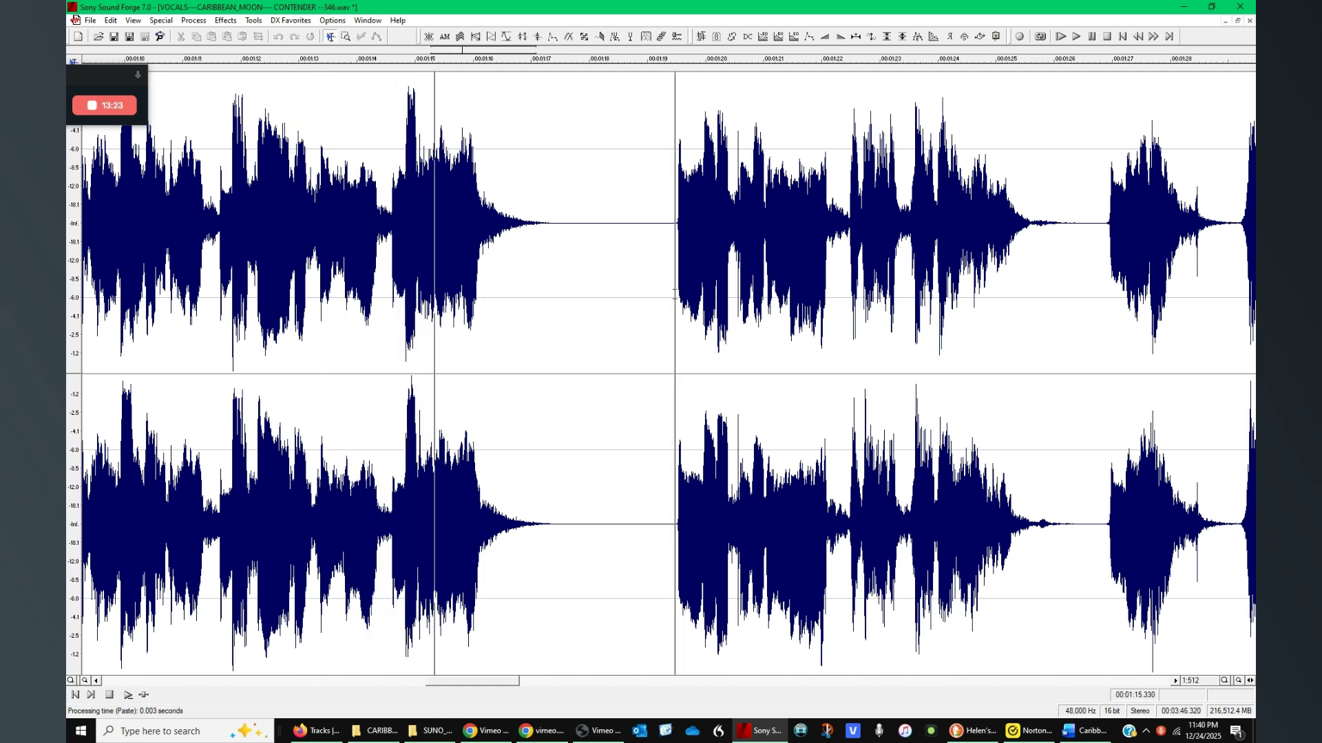
key("space")
key("space")
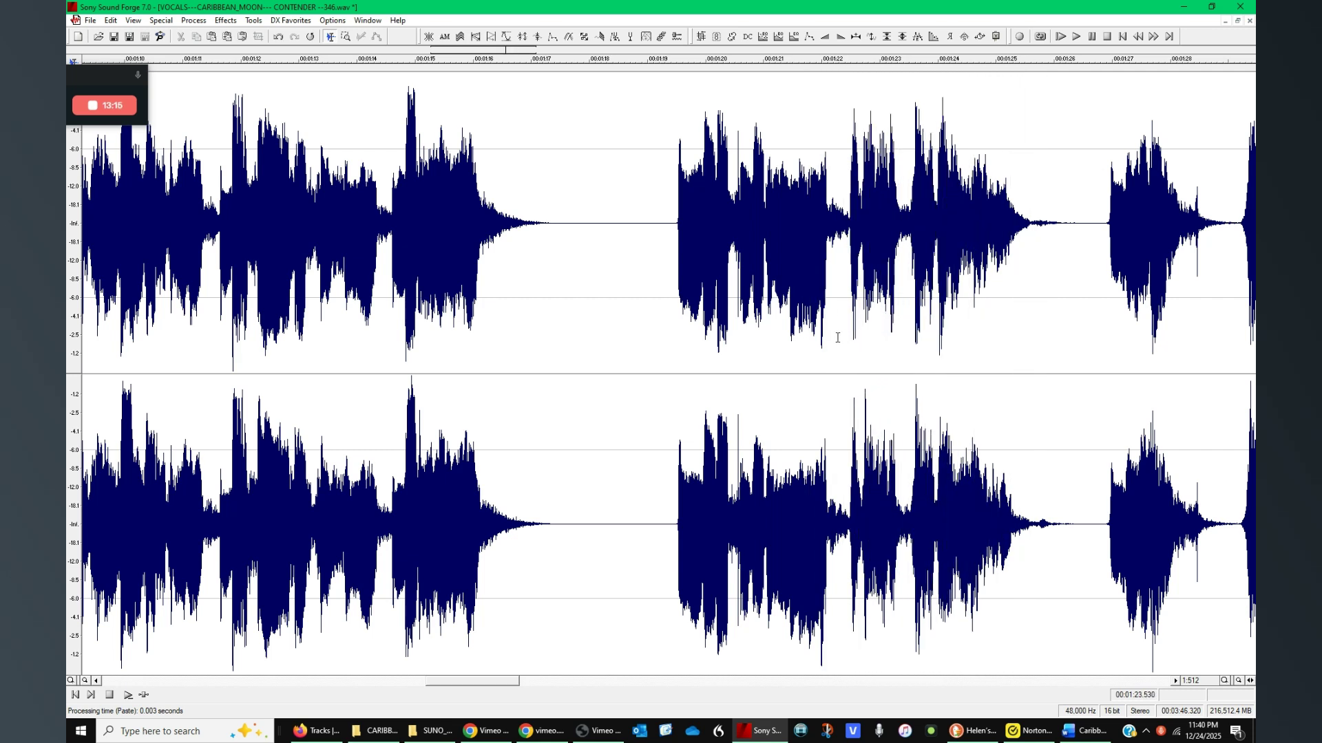
left_click_drag(838, 337, 907, 337)
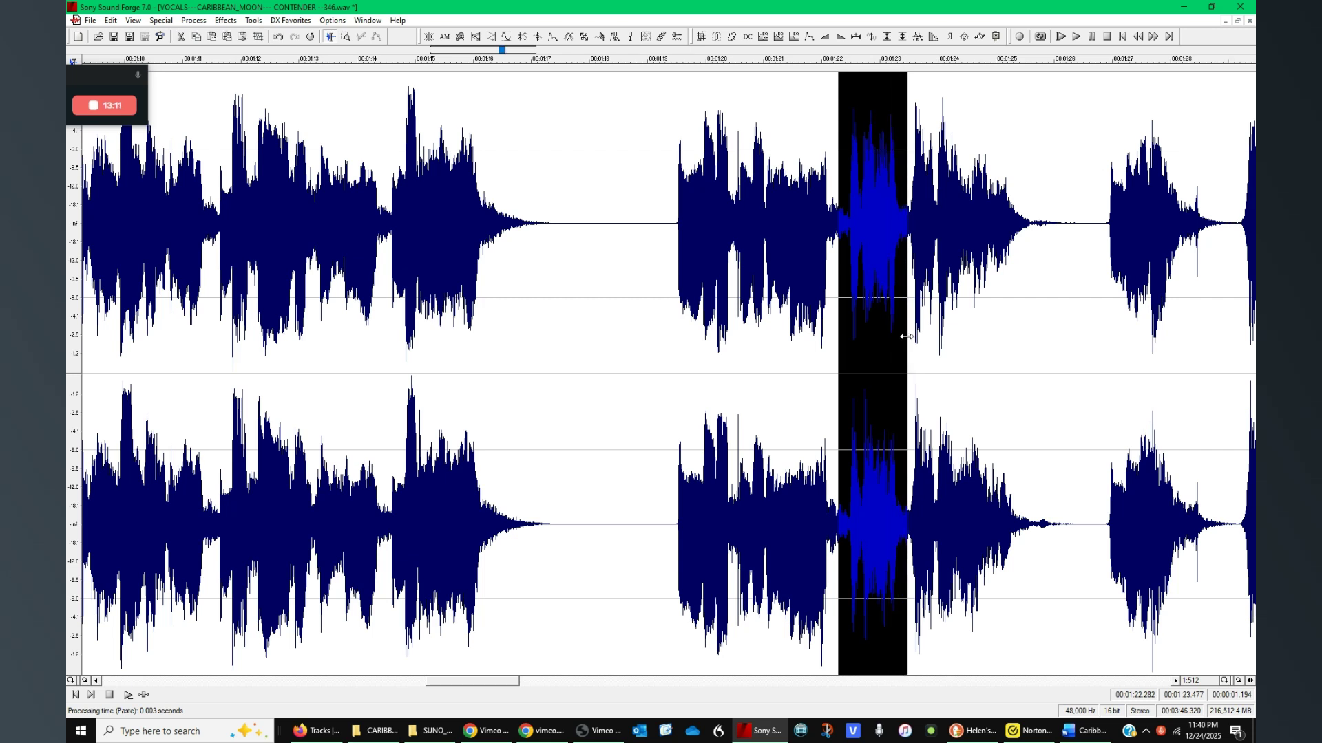
key("space")
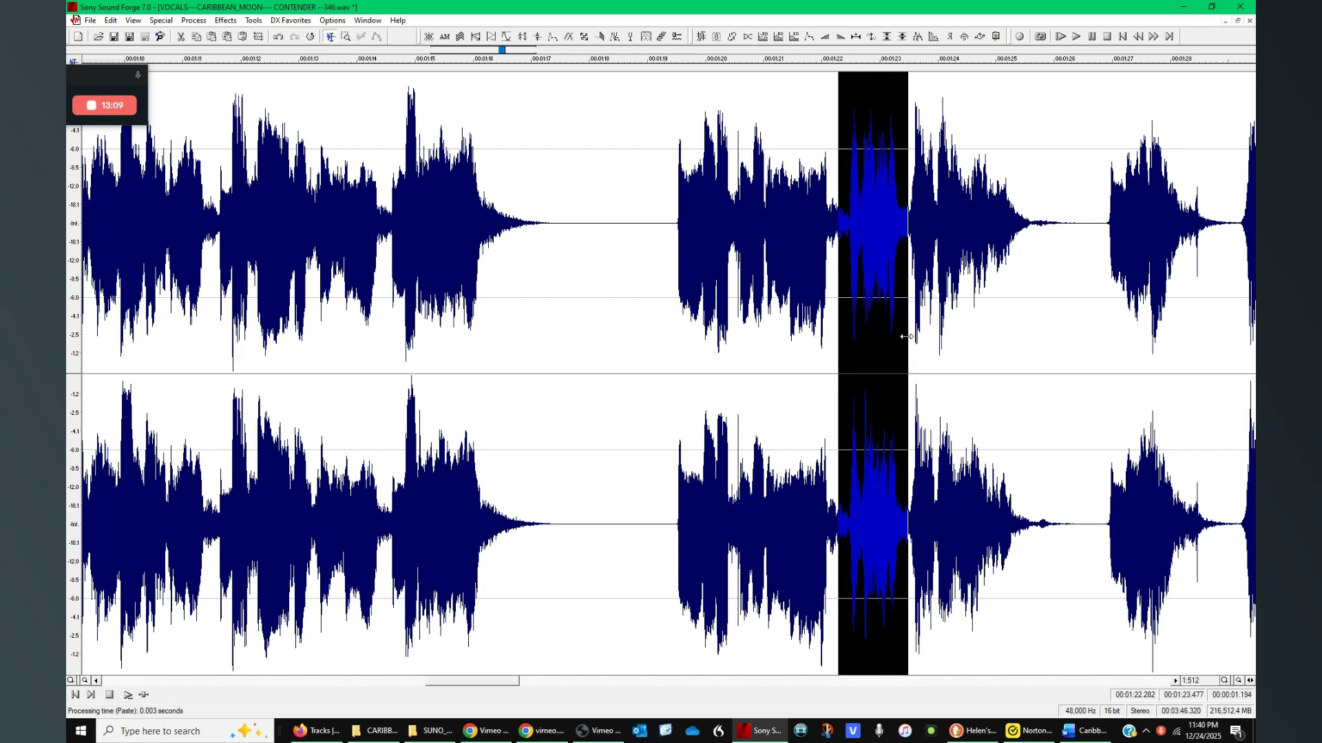
left_click(825, 359)
key("space")
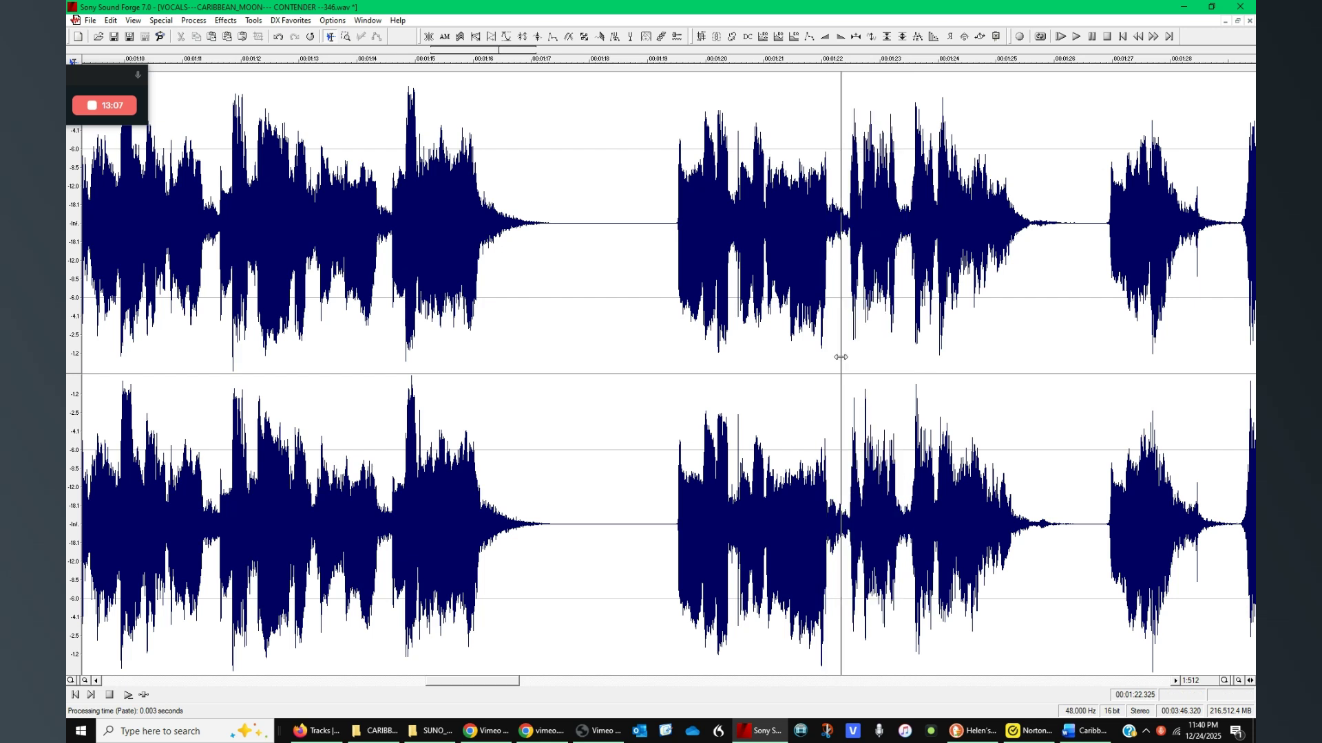
scroll(897, 380, "up", 1)
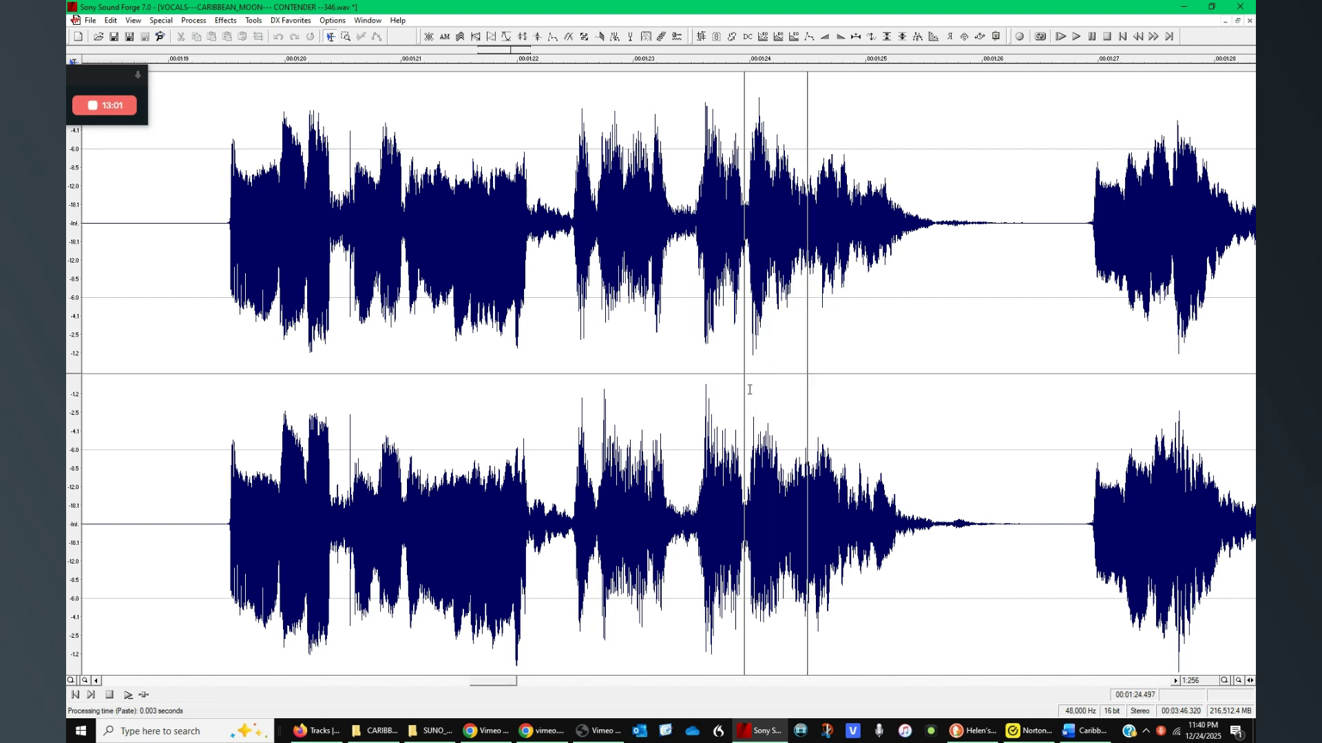
scroll(727, 382, "down", 1)
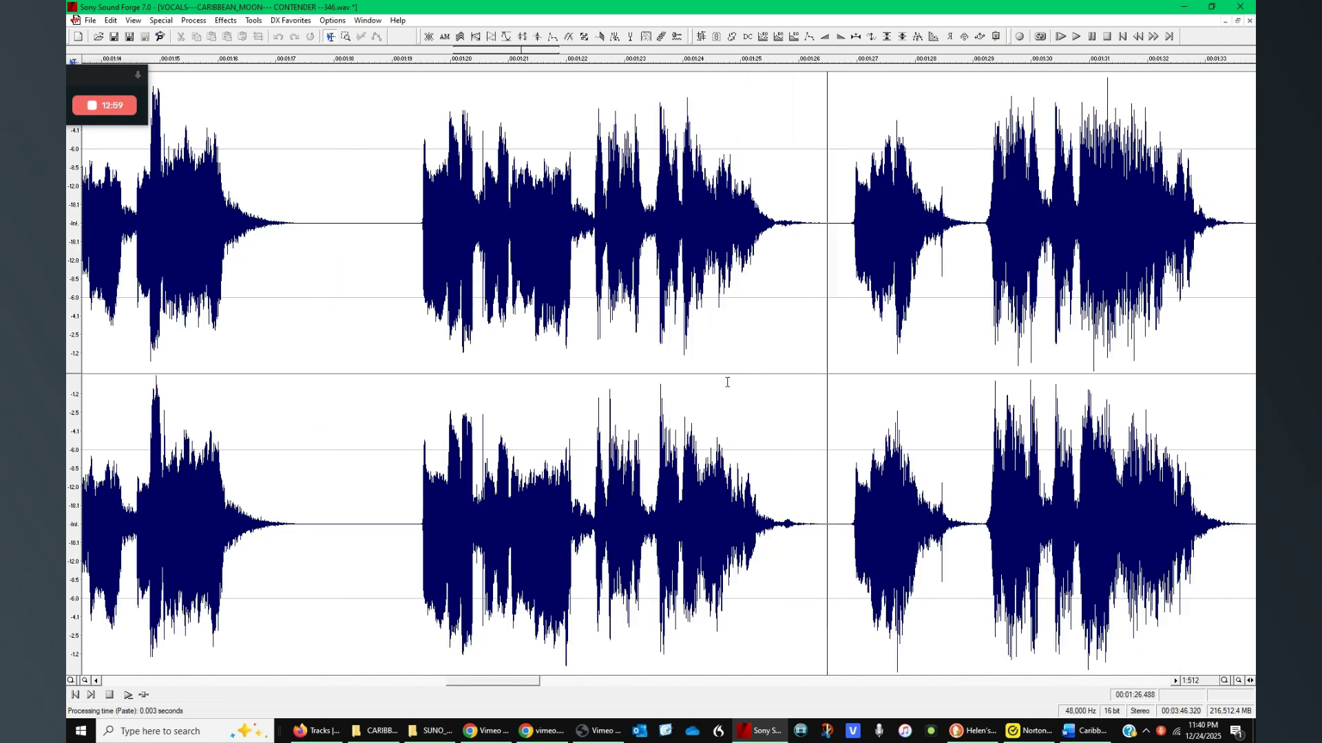
key("space")
Inspect the waveform at sample-level detail around the quiet gap near 1:23.98.
scroll(680, 331, "up", 3)
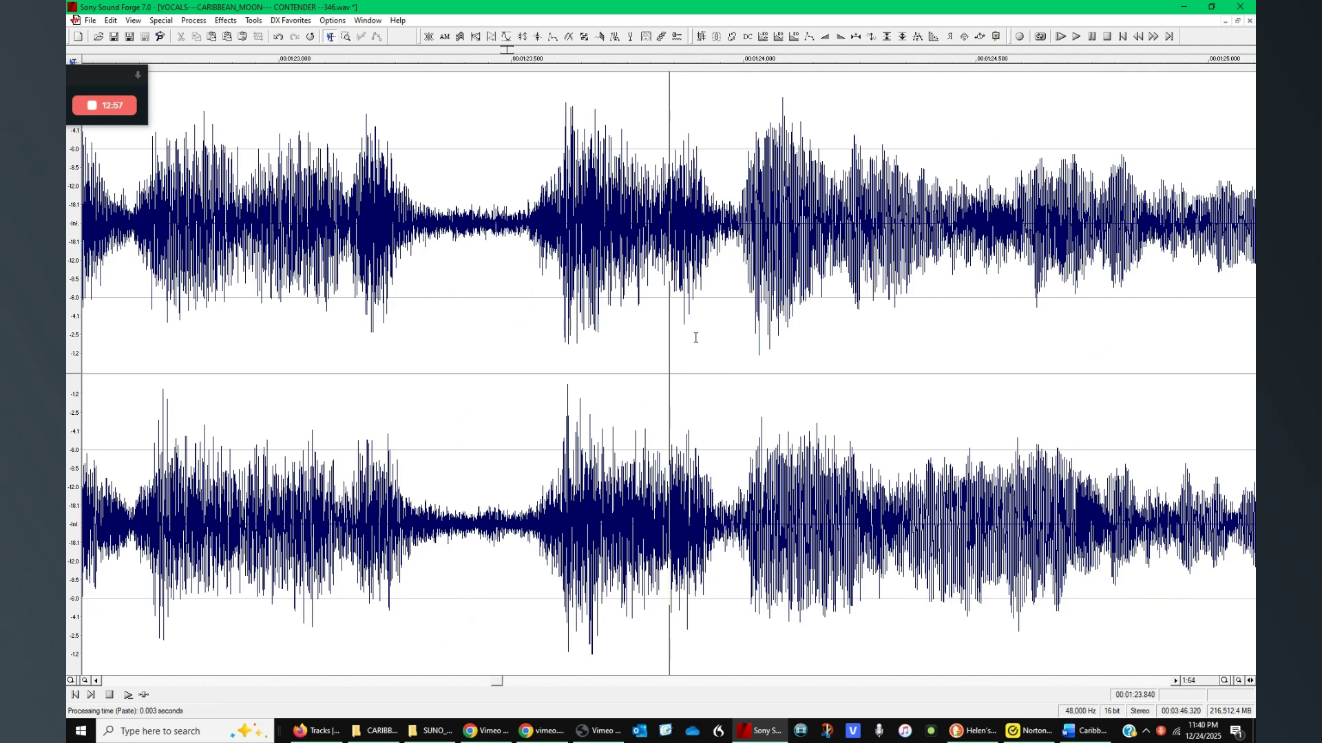
scroll(736, 282, "up", 4)
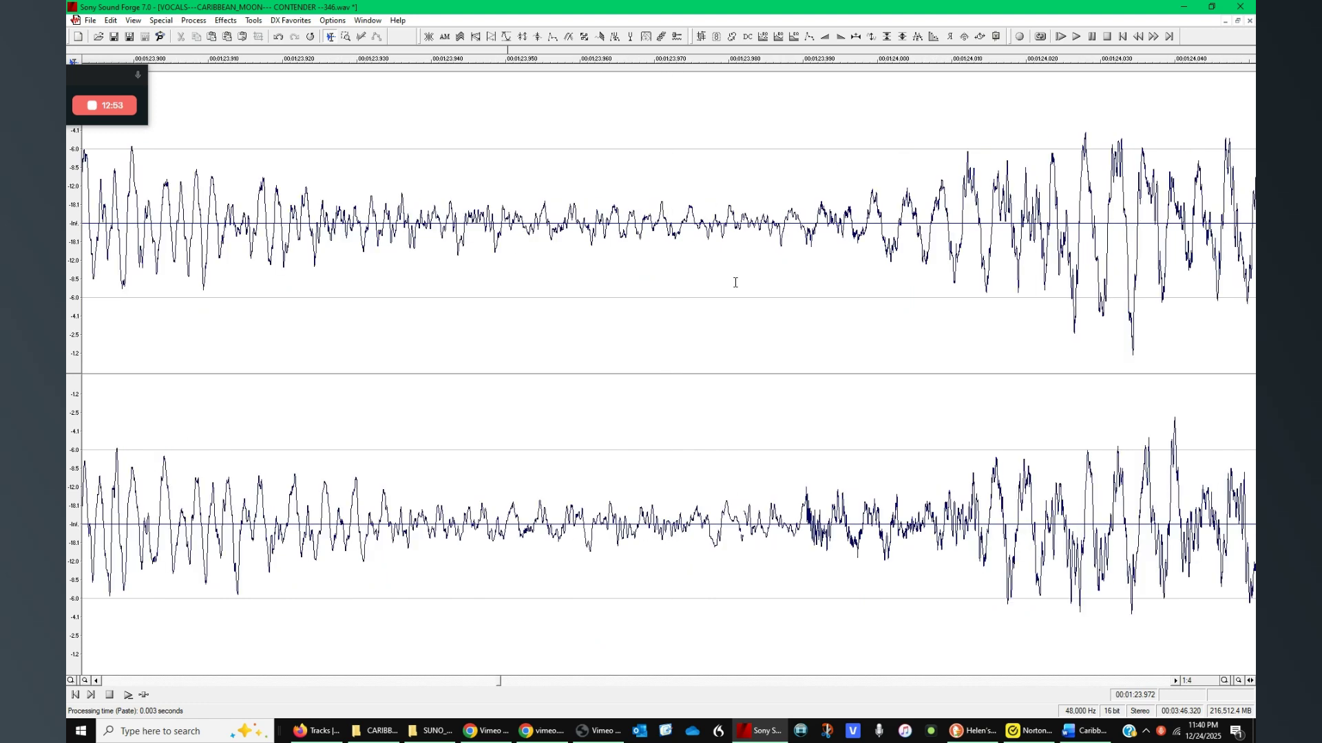
scroll(730, 288, "down", 1)
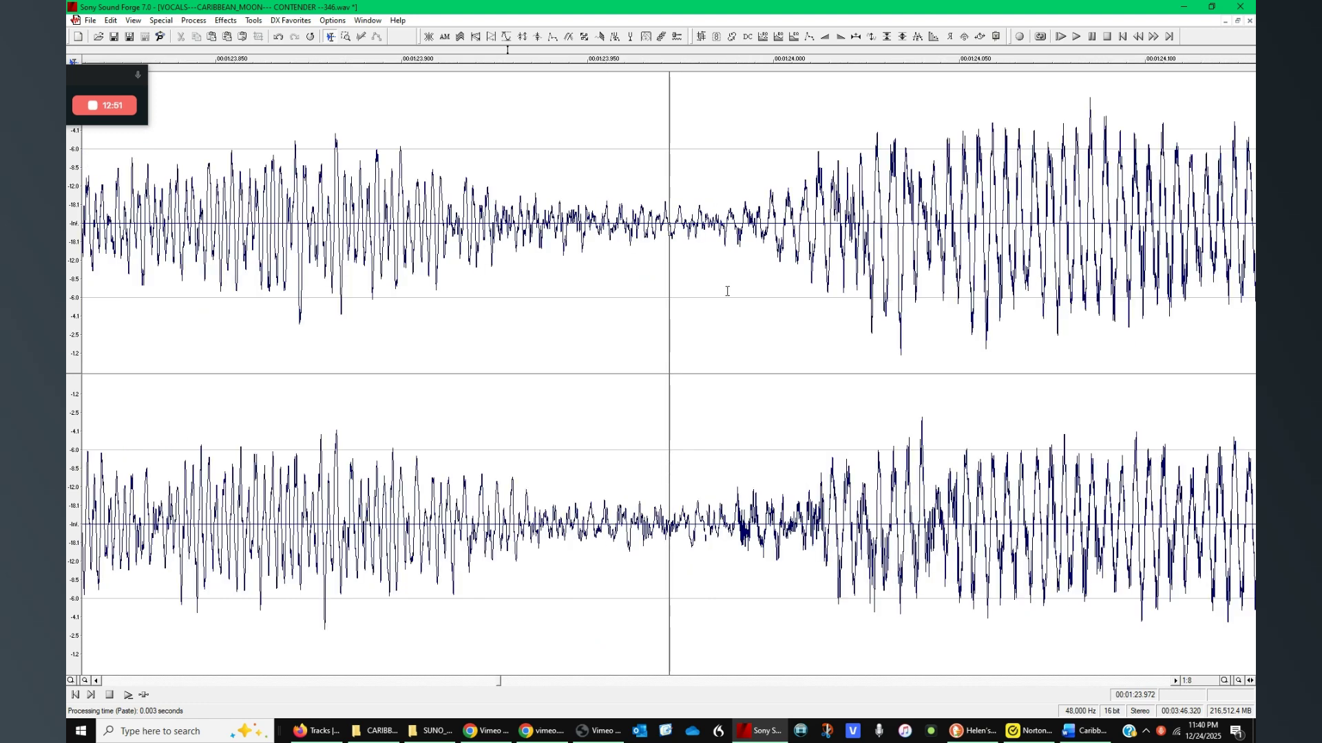
scroll(743, 309, "down", 1)
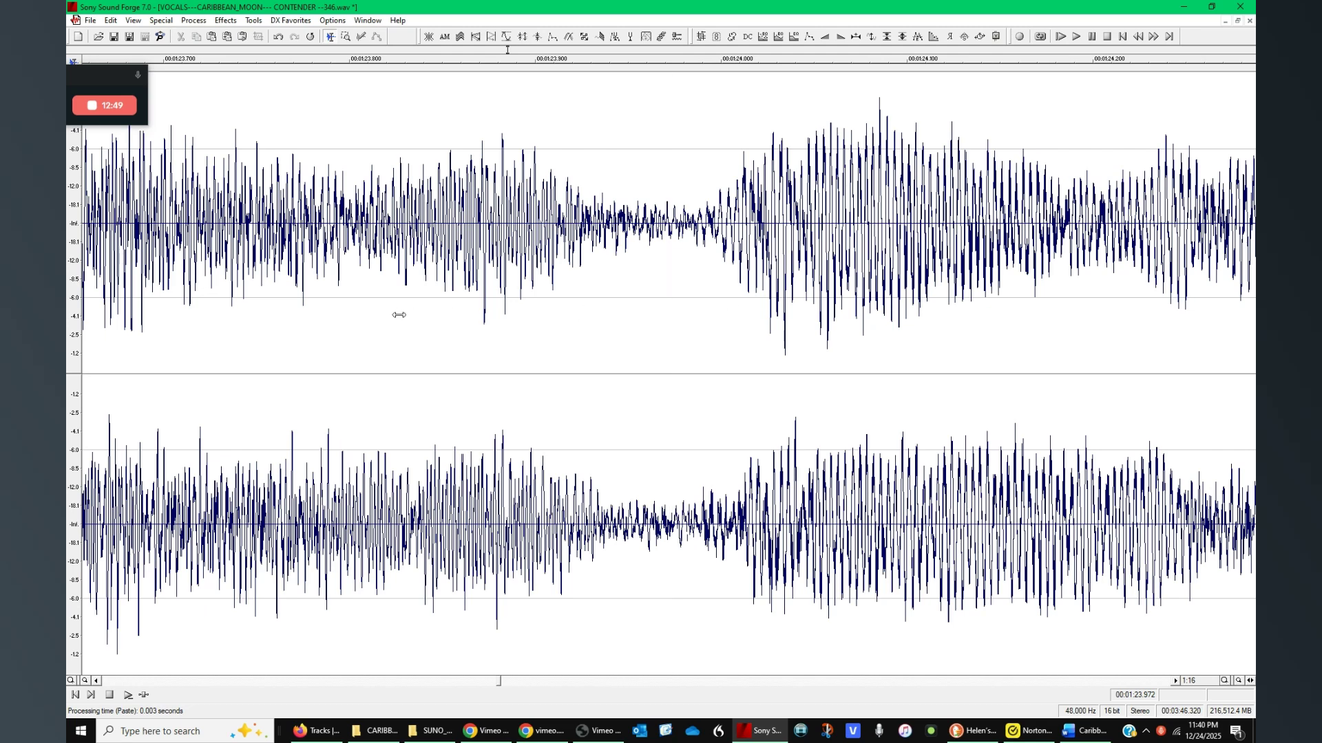
scroll(362, 307, "down", 1)
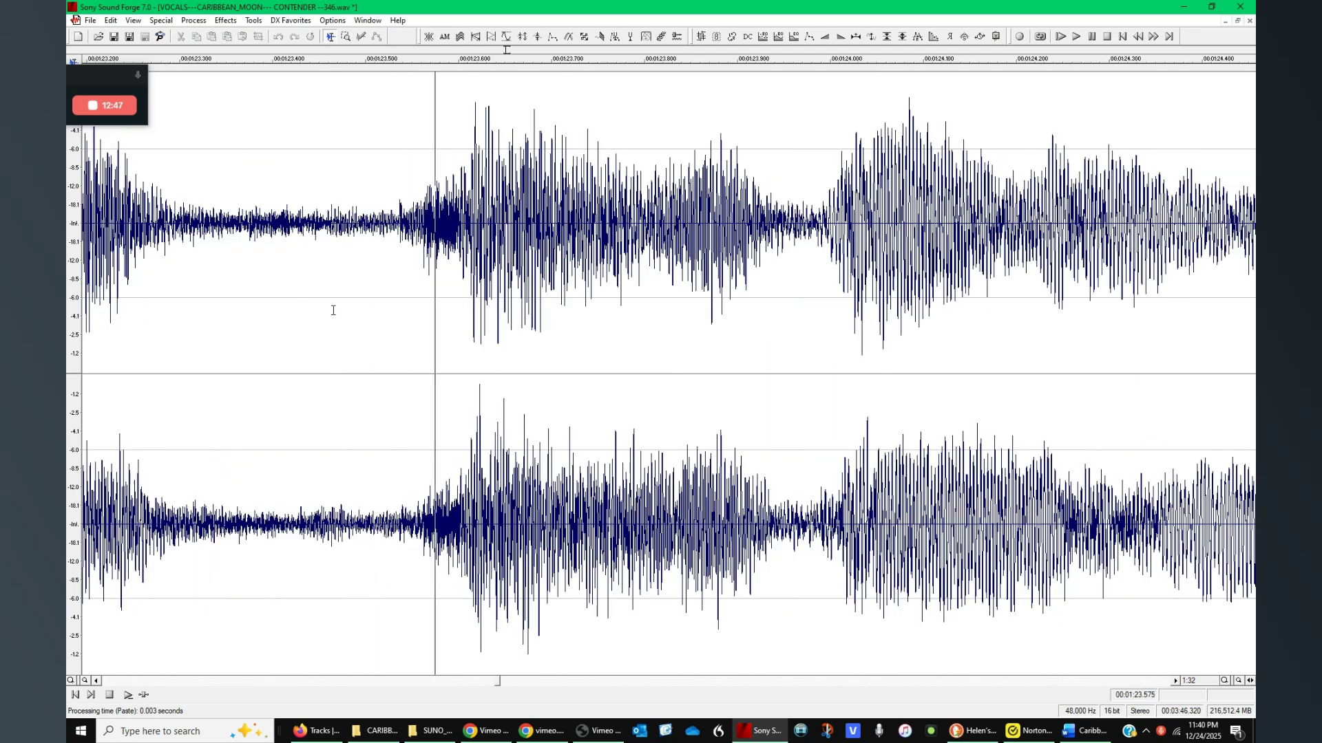
left_click(819, 317)
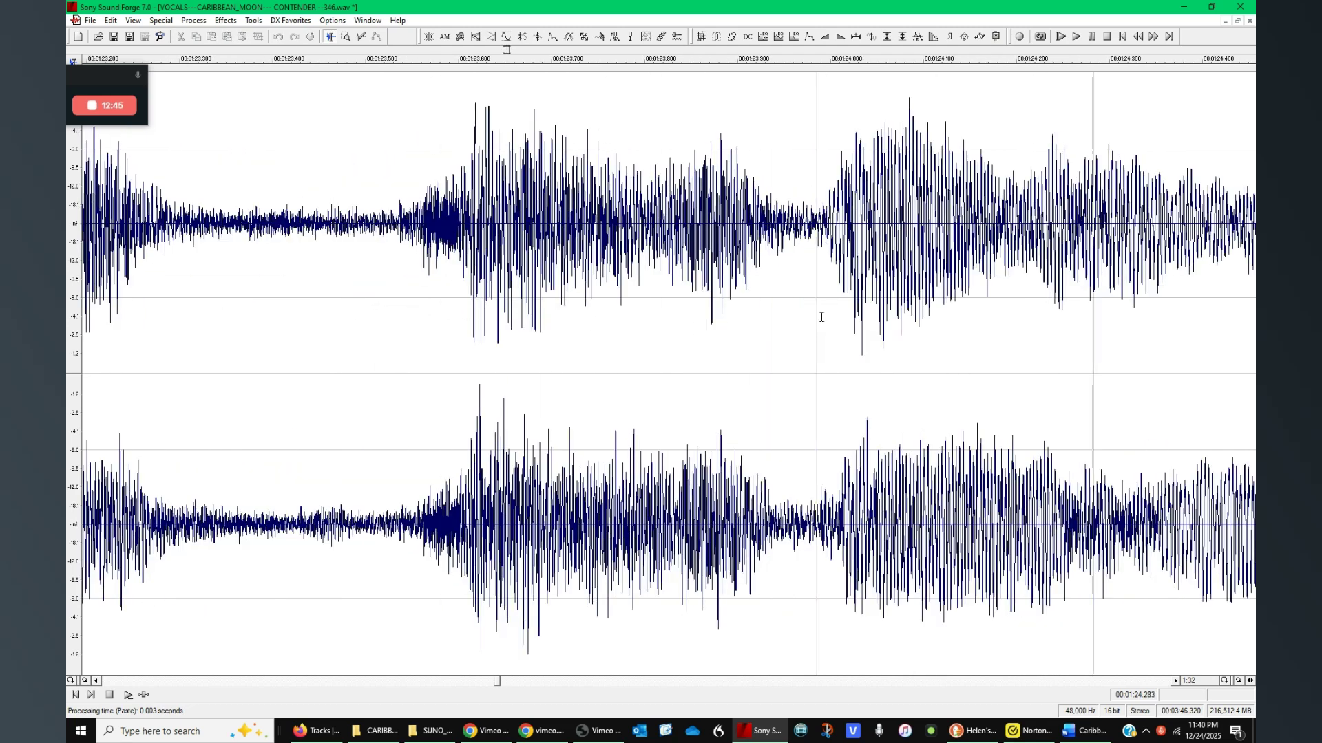
left_click(822, 317)
scroll(823, 313, "up", 4)
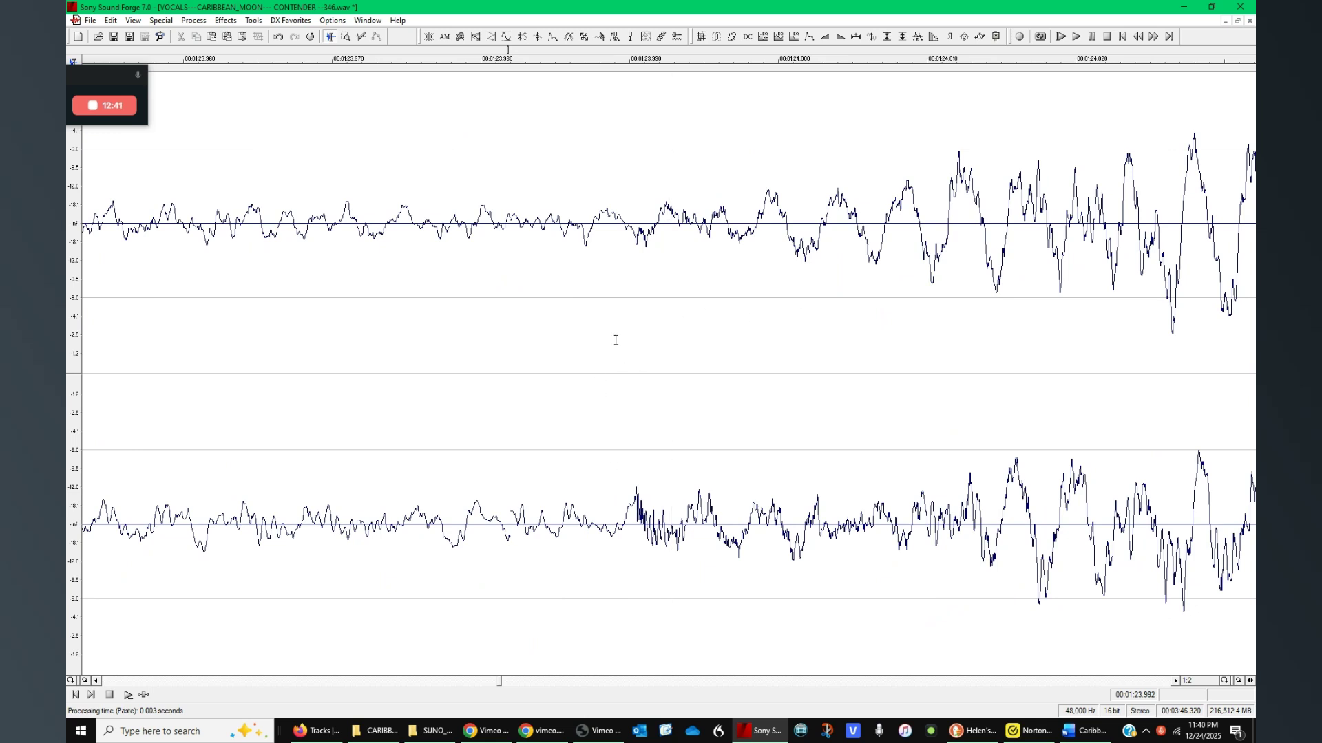
Try the Paragraphic EQ on the section from 1:23.989 to 1:23.998, play it back, and undo the EQ.
left_click_drag(623, 232, 756, 199)
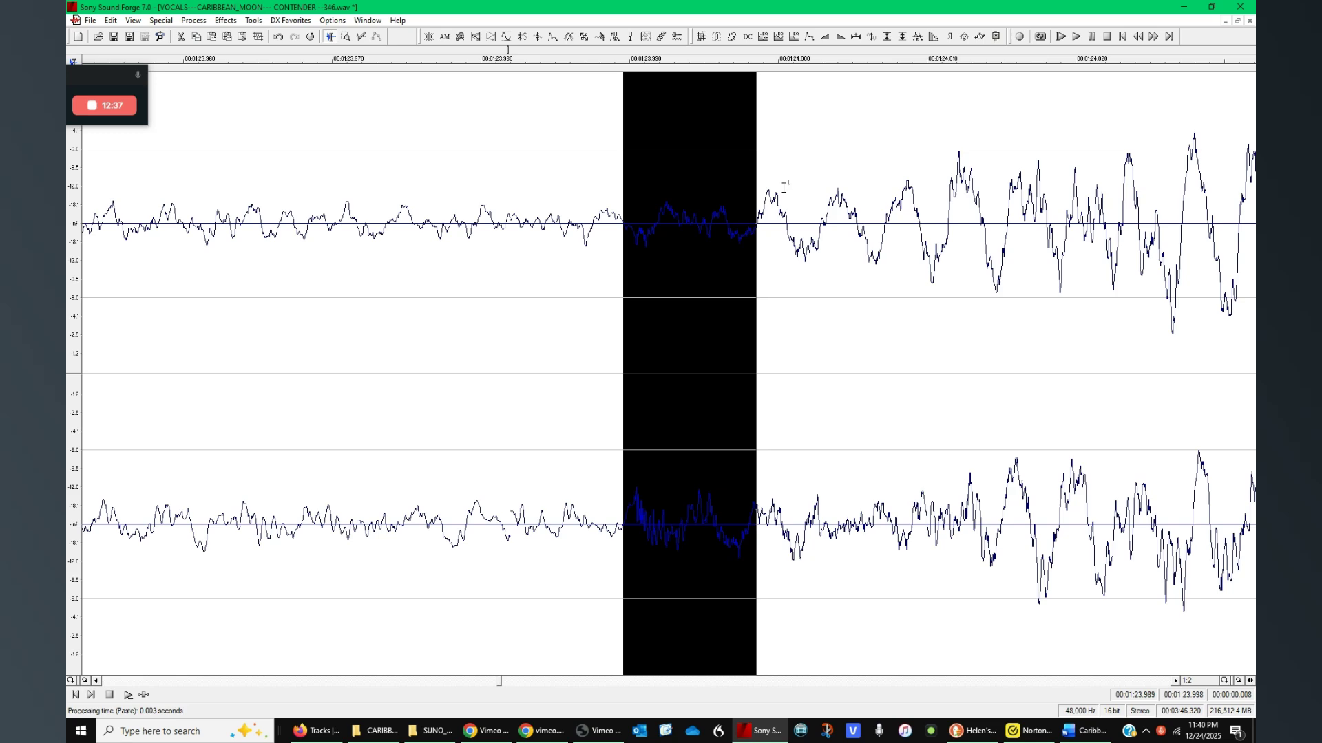
left_click(779, 36)
left_click(826, 171)
scroll(724, 281, "down", 5)
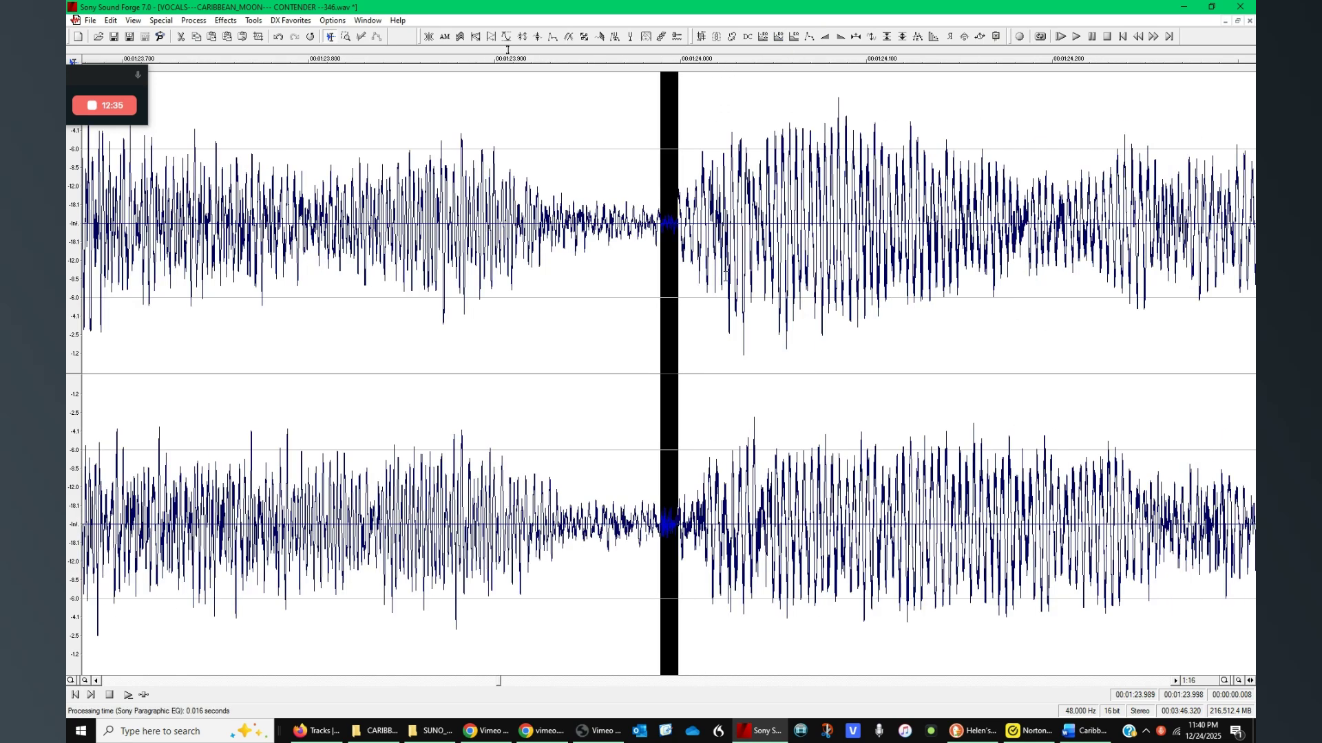
left_click(415, 362)
key("space")
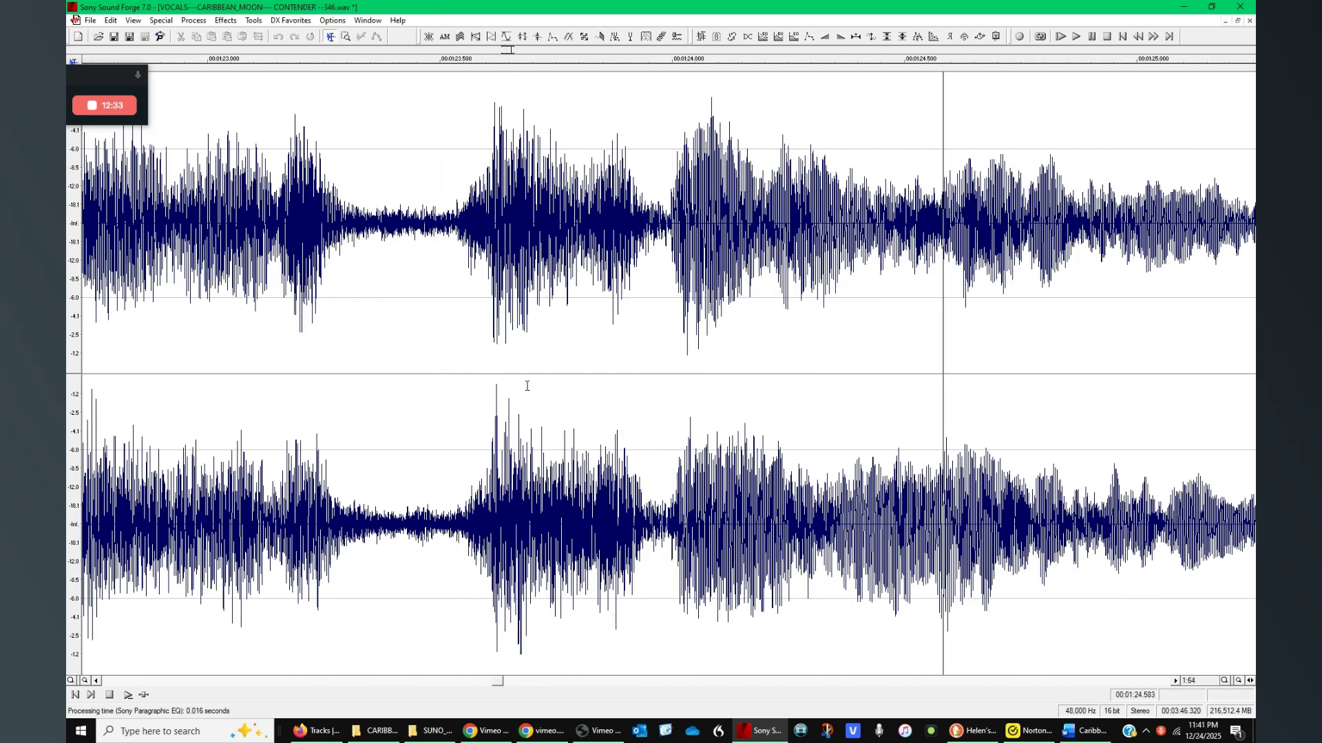
key("space")
left_click(279, 37)
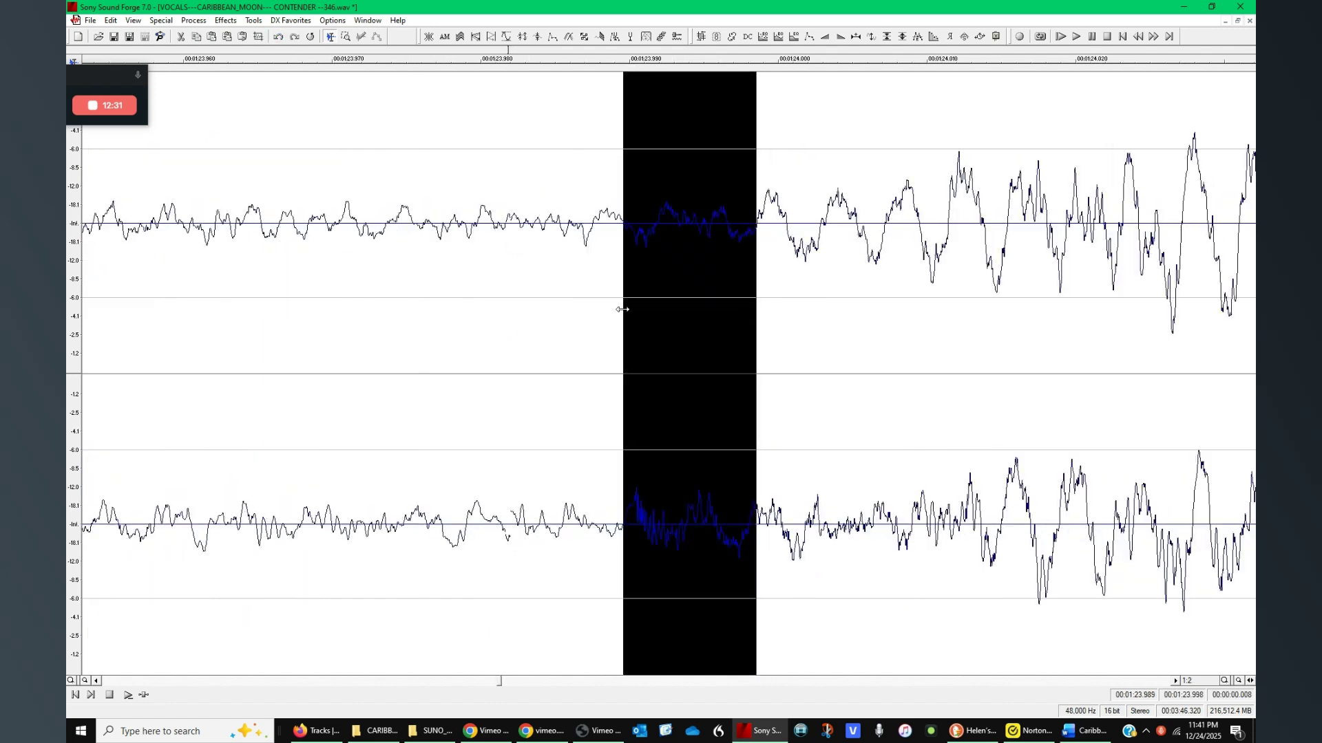
Audition short bursts of the vocal from successive points around 1:24.000 to locate the click.
left_click(750, 318)
left_click(650, 301)
key("space")
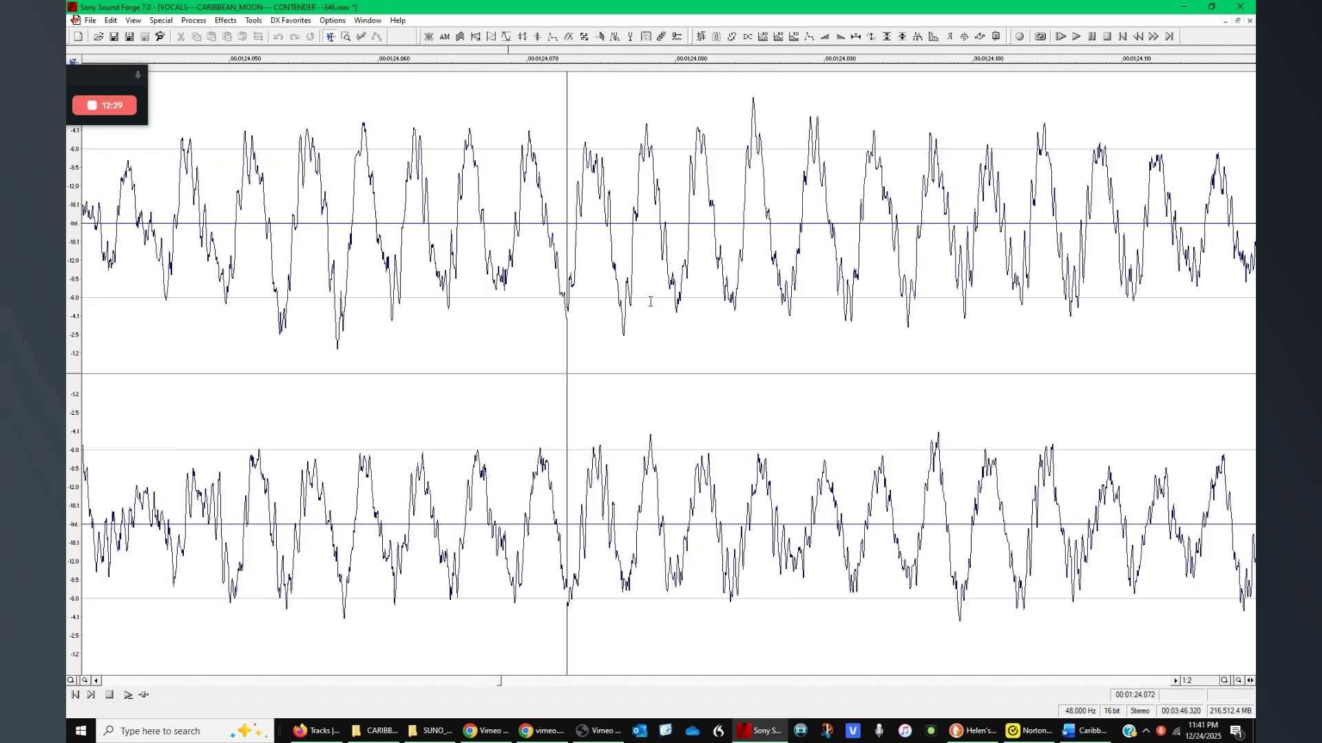
key("space")
left_click(707, 302)
key("space")
key("space")
left_click(800, 303)
key("space")
key("space")
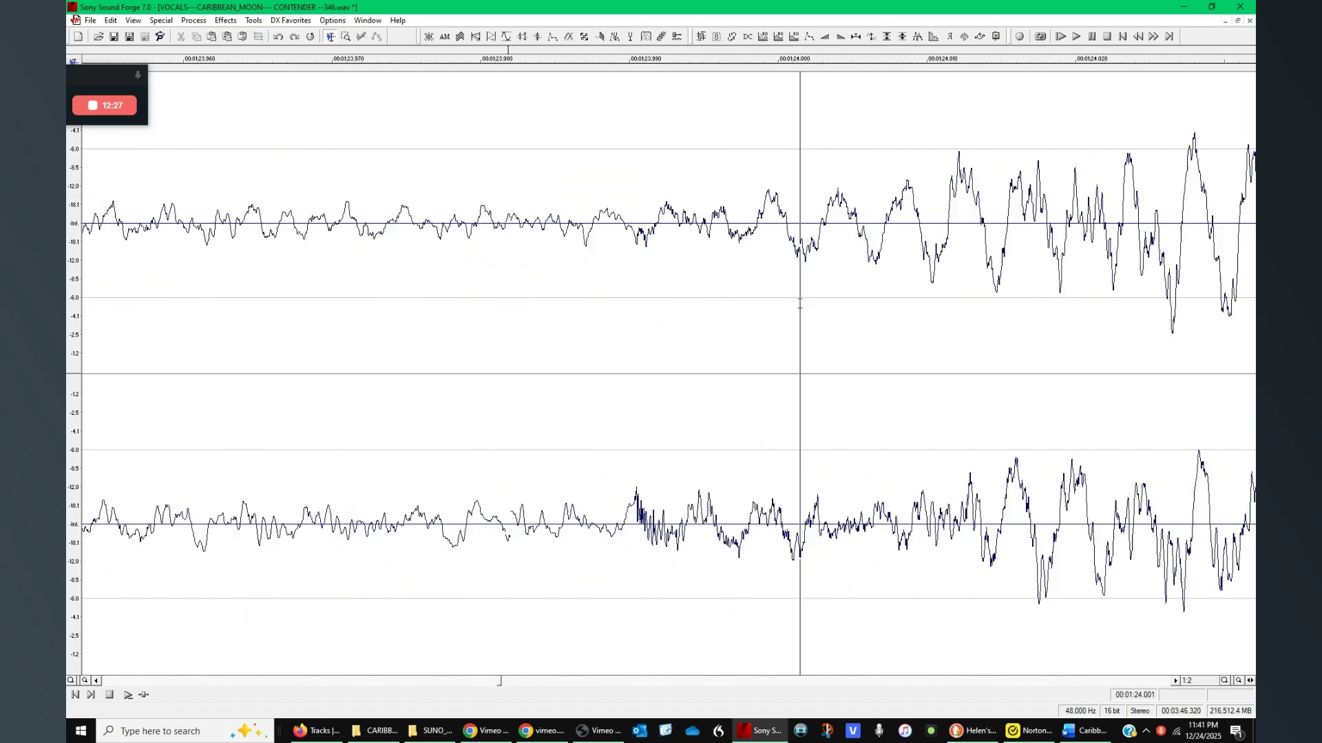
left_click(858, 310)
key("space")
key("space")
Compare wide and close views of the waveform around 1:24.013 to trace the click's source.
left_click(911, 331)
key("Down")
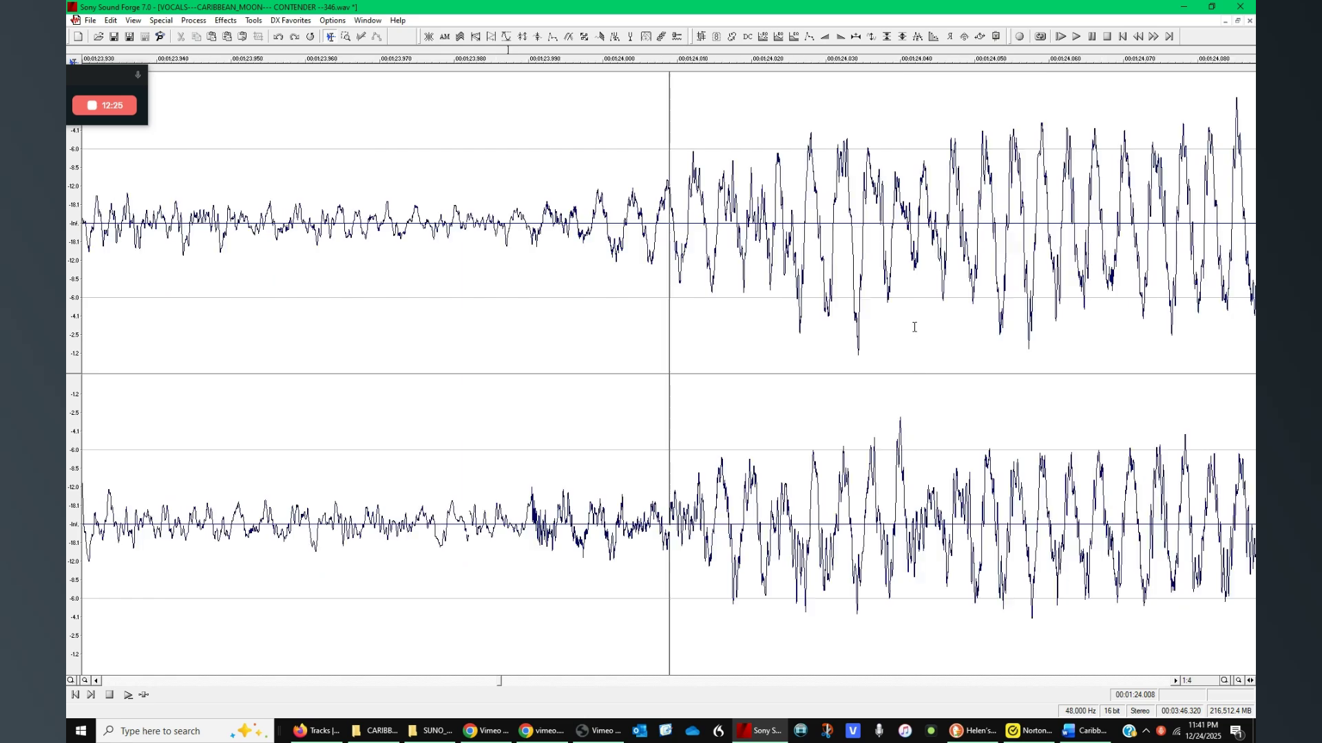
left_click(706, 340)
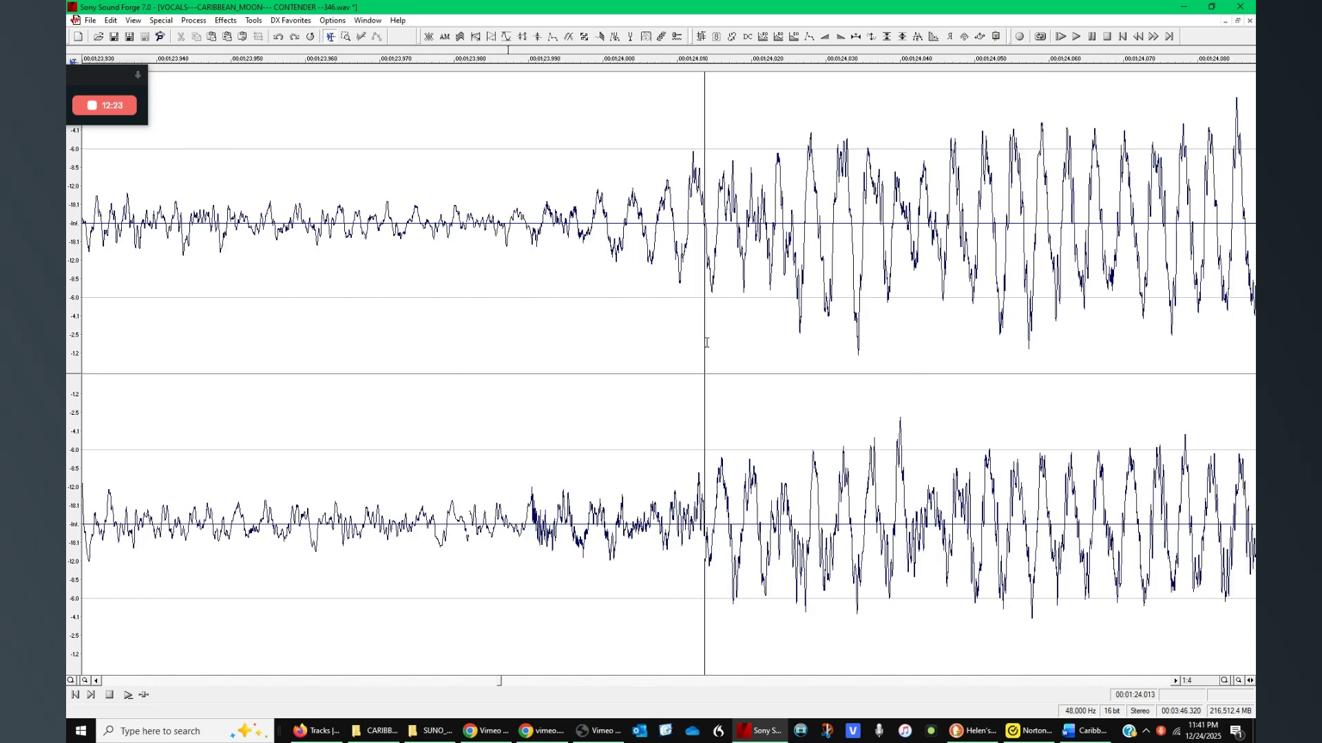
key("Up")
key("Down")
key("Down")
key("Down")
key("Down")
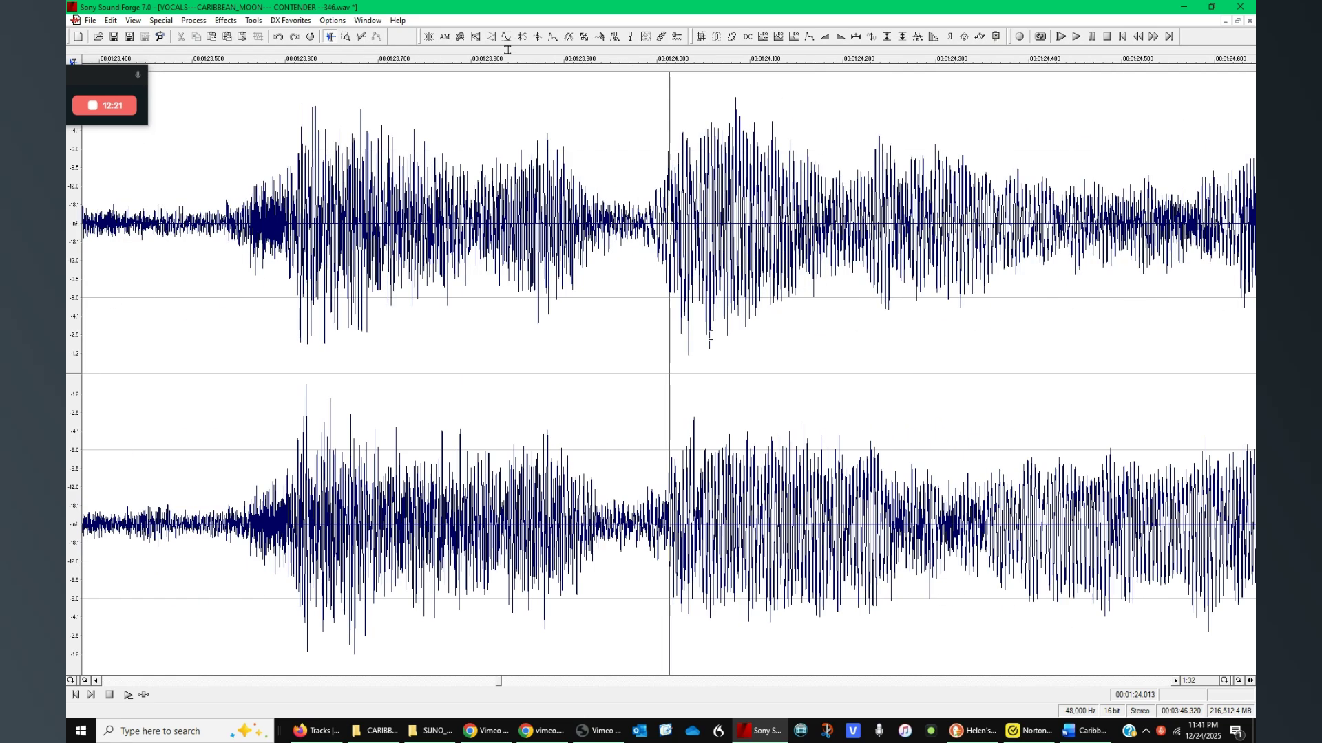
key("Up")
key("Up")
key("Up")
key("Up")
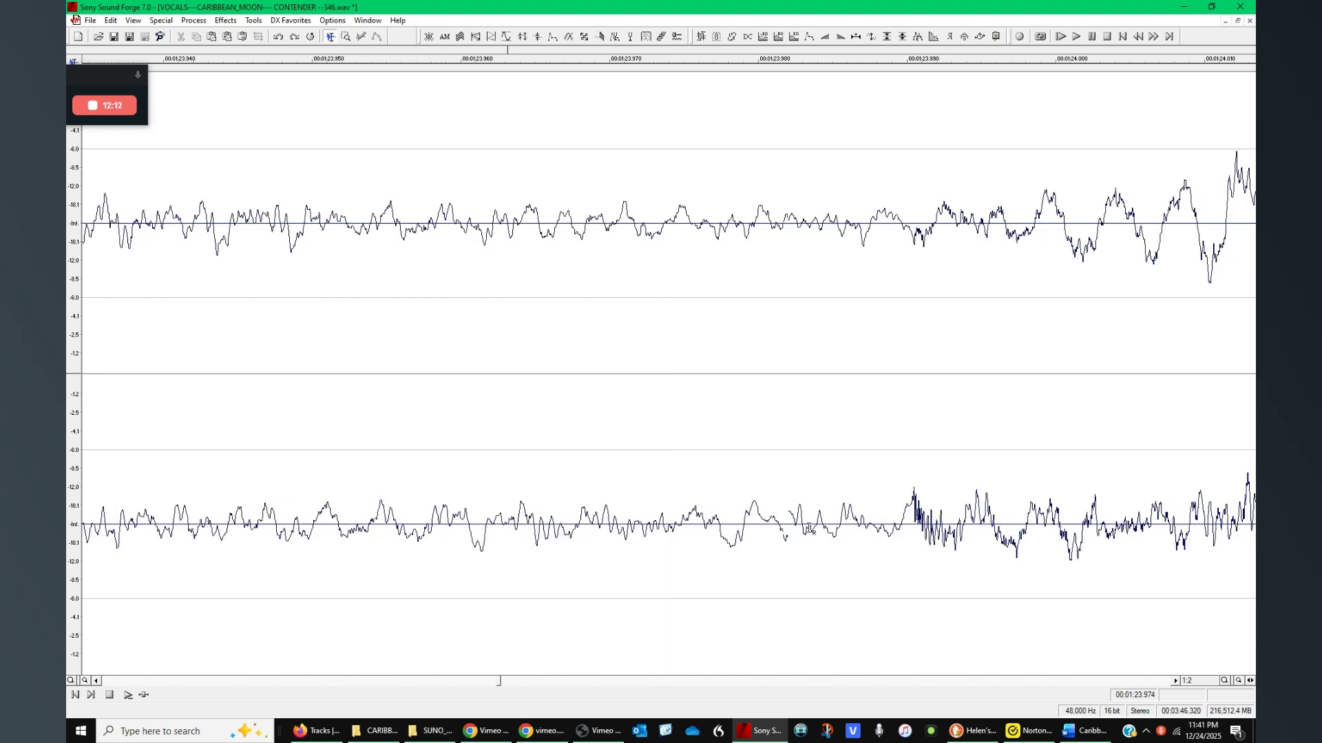
Fade in the tiny section from 1:23.982 to 1:23.984, starting right at the abrupt jump in the lower channel.
left_click(789, 509)
scroll(789, 508, "up", 3)
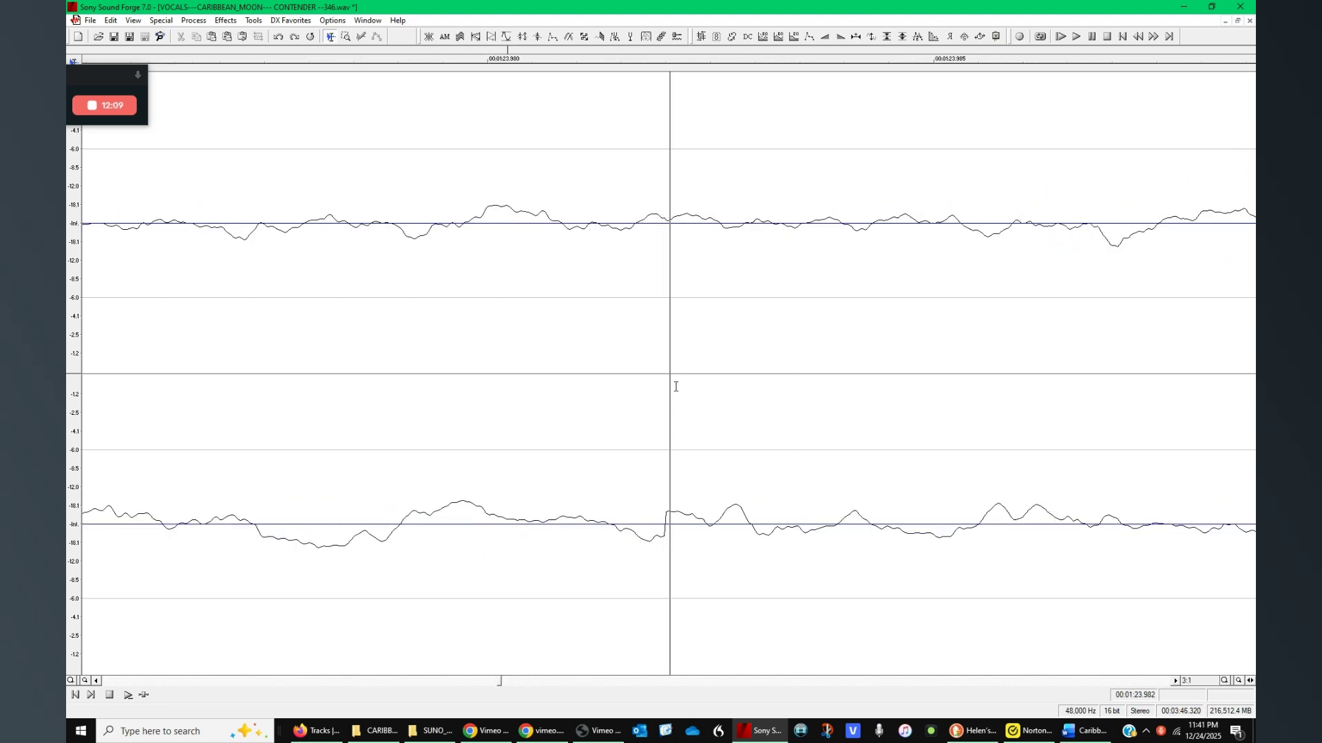
left_click(658, 261)
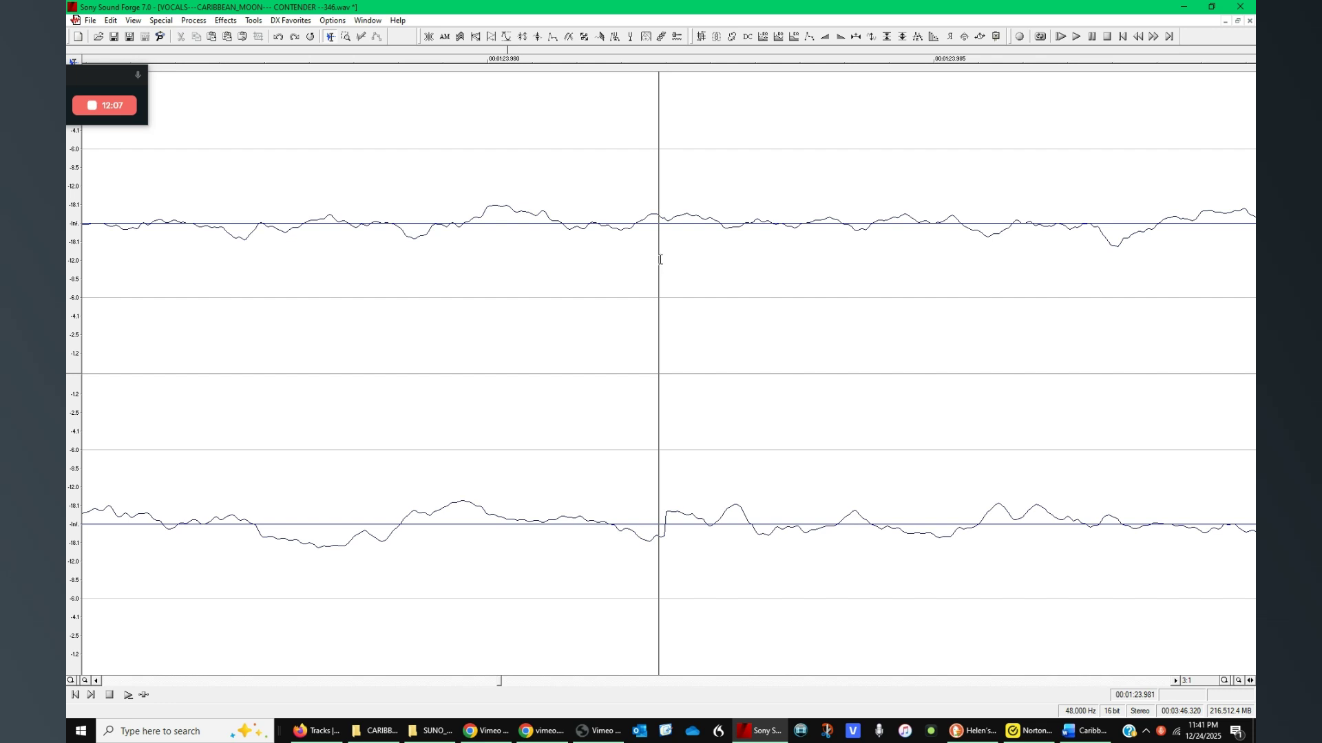
left_click(666, 257)
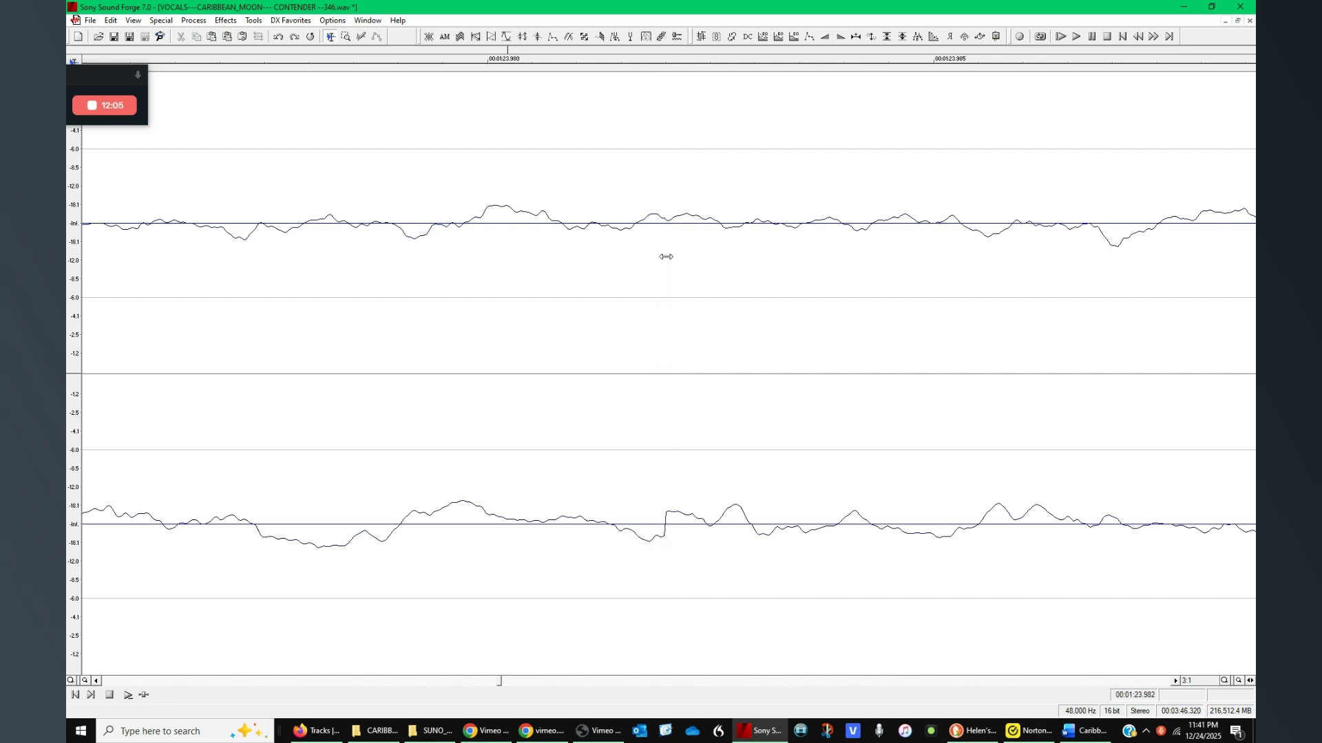
left_click_drag(666, 257, 919, 275)
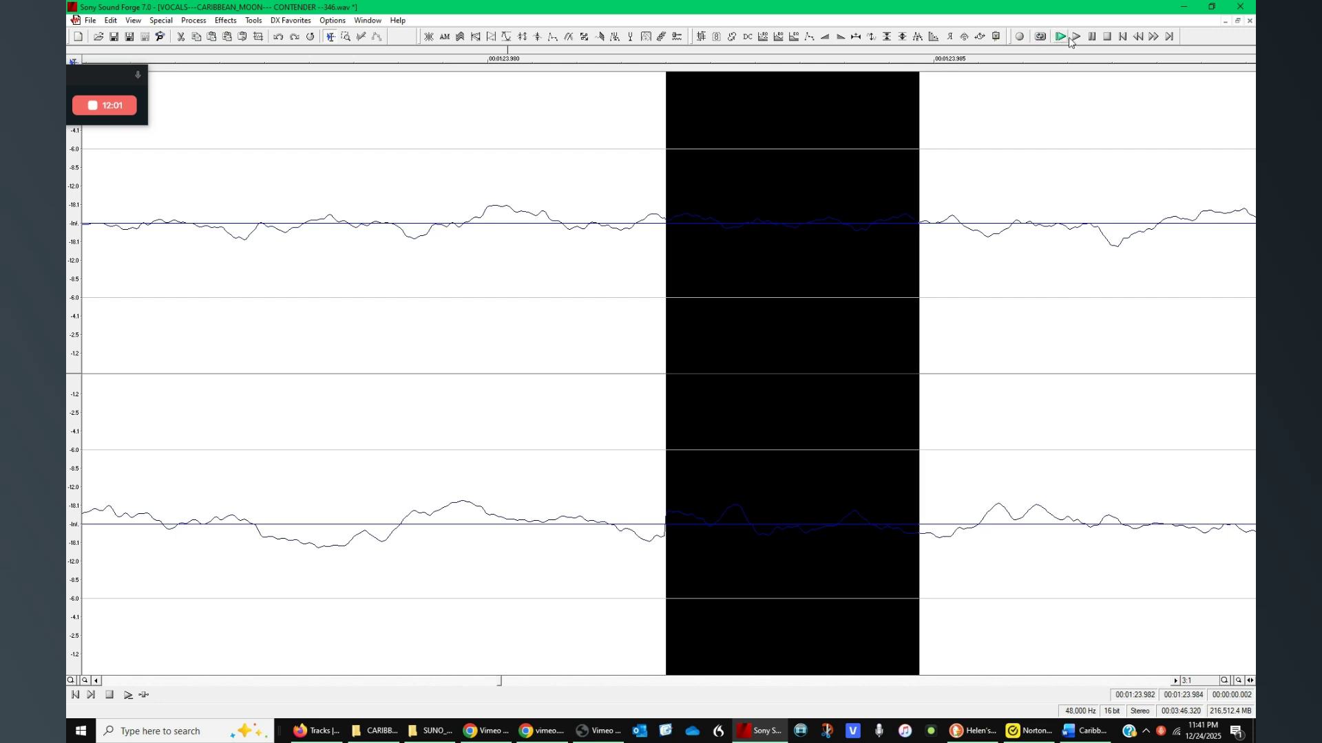
left_click(826, 35)
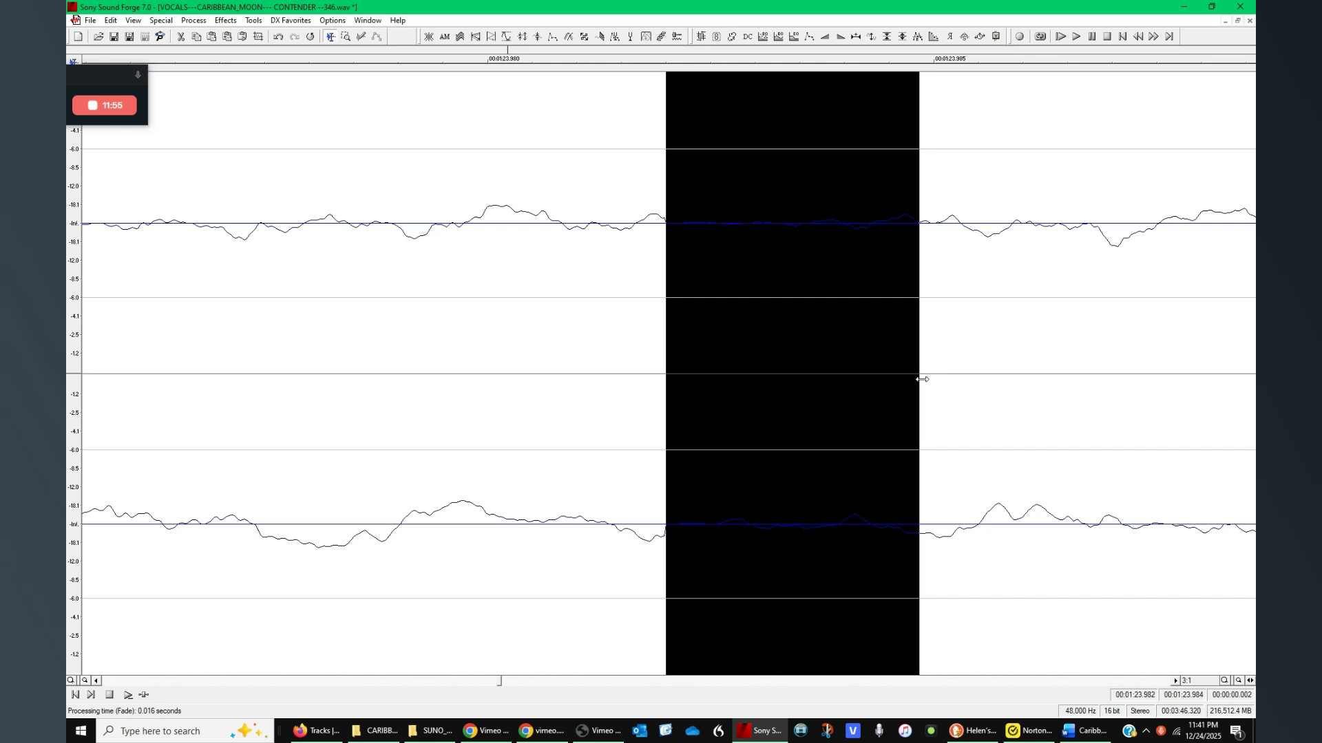
Fade out the section from 1:23.979 to 1:23.982 leading into the jump, and play the phrase back from about 1:23.5.
left_click_drag(922, 379, 411, 387)
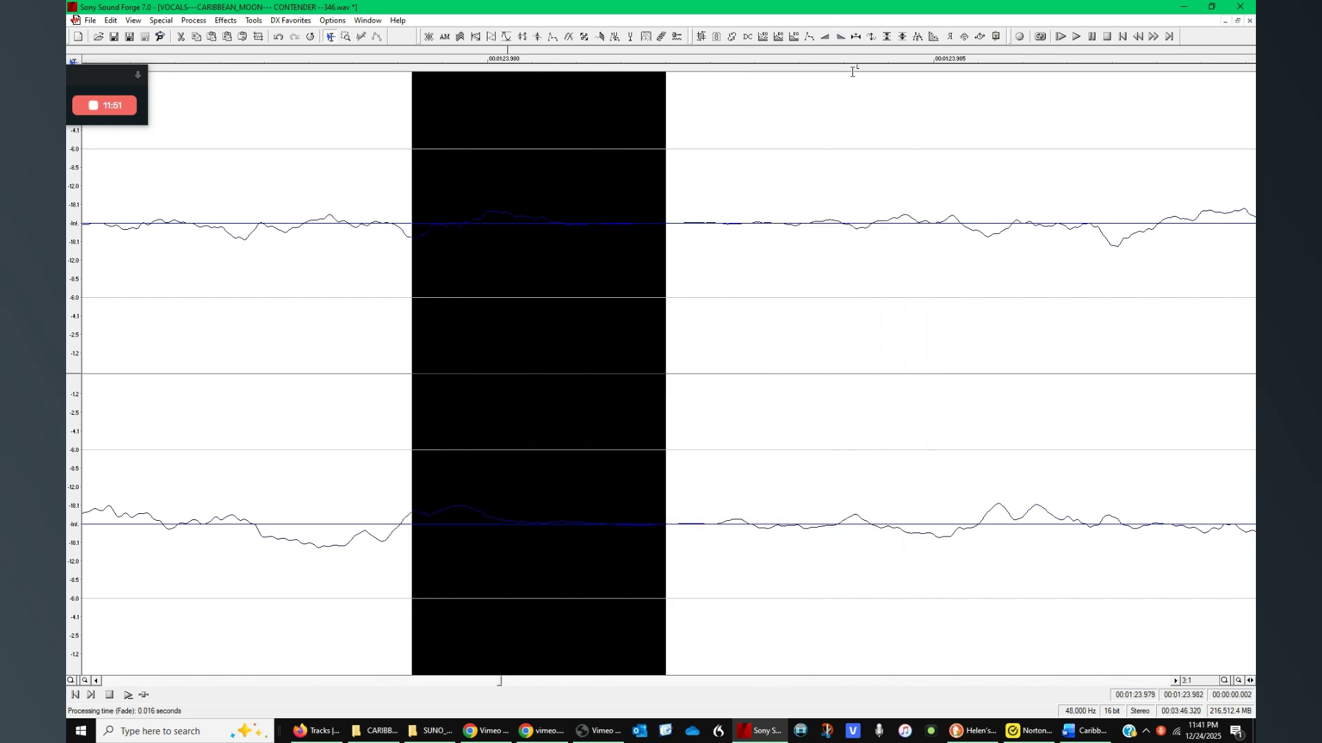
left_click(734, 473)
scroll(737, 463, "down", 2)
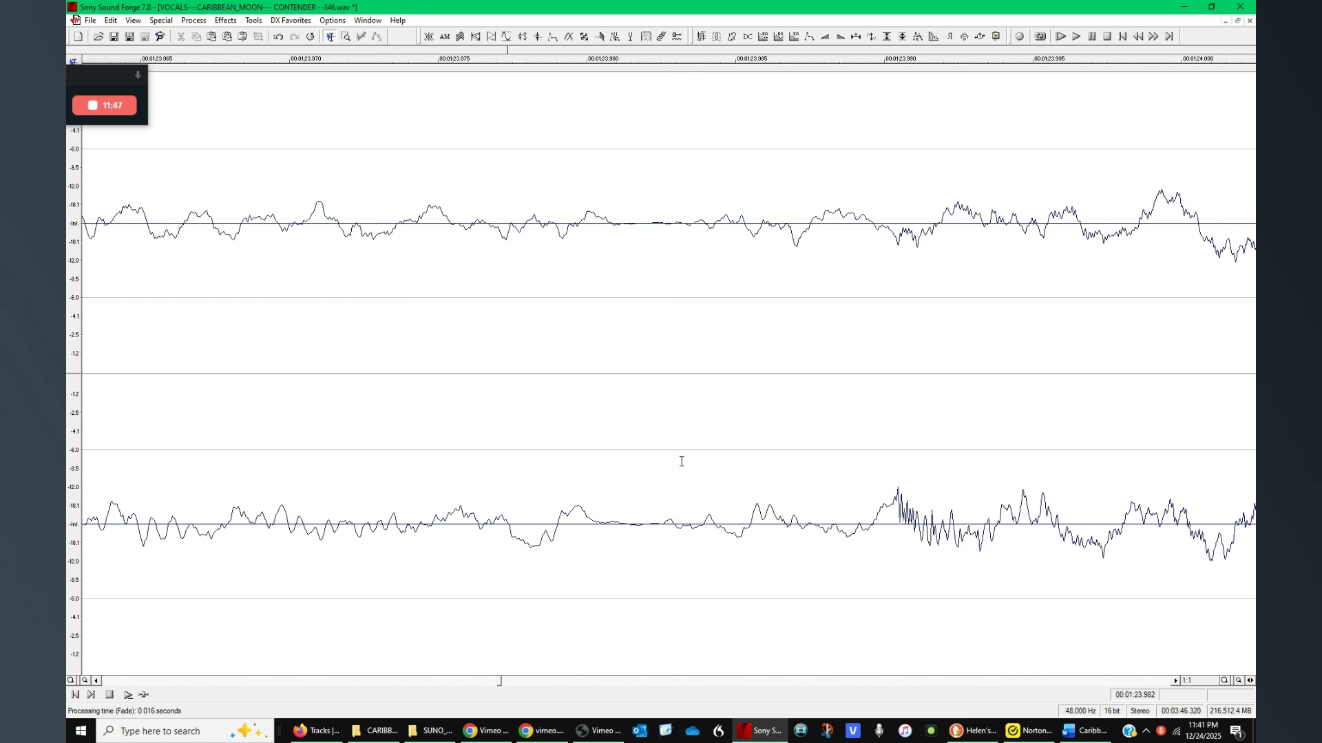
scroll(678, 444, "down", 6)
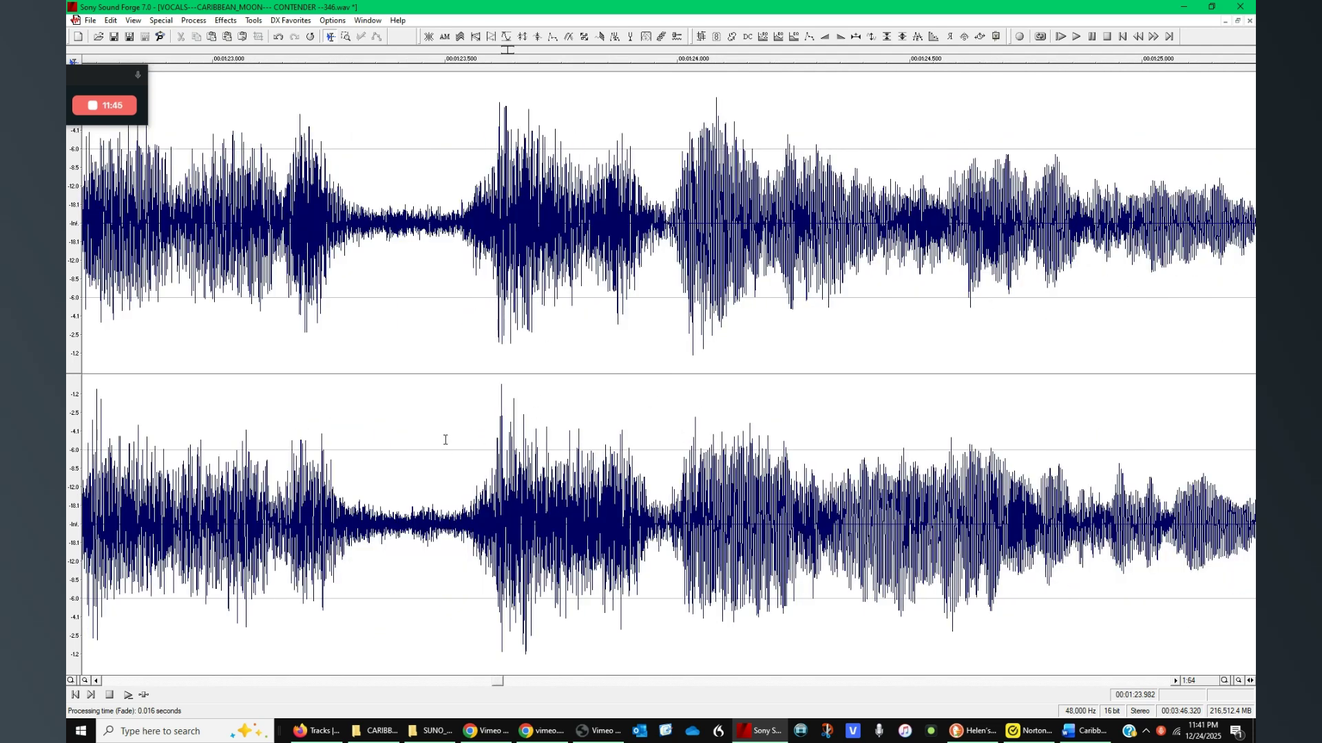
left_click(453, 430)
key("space")
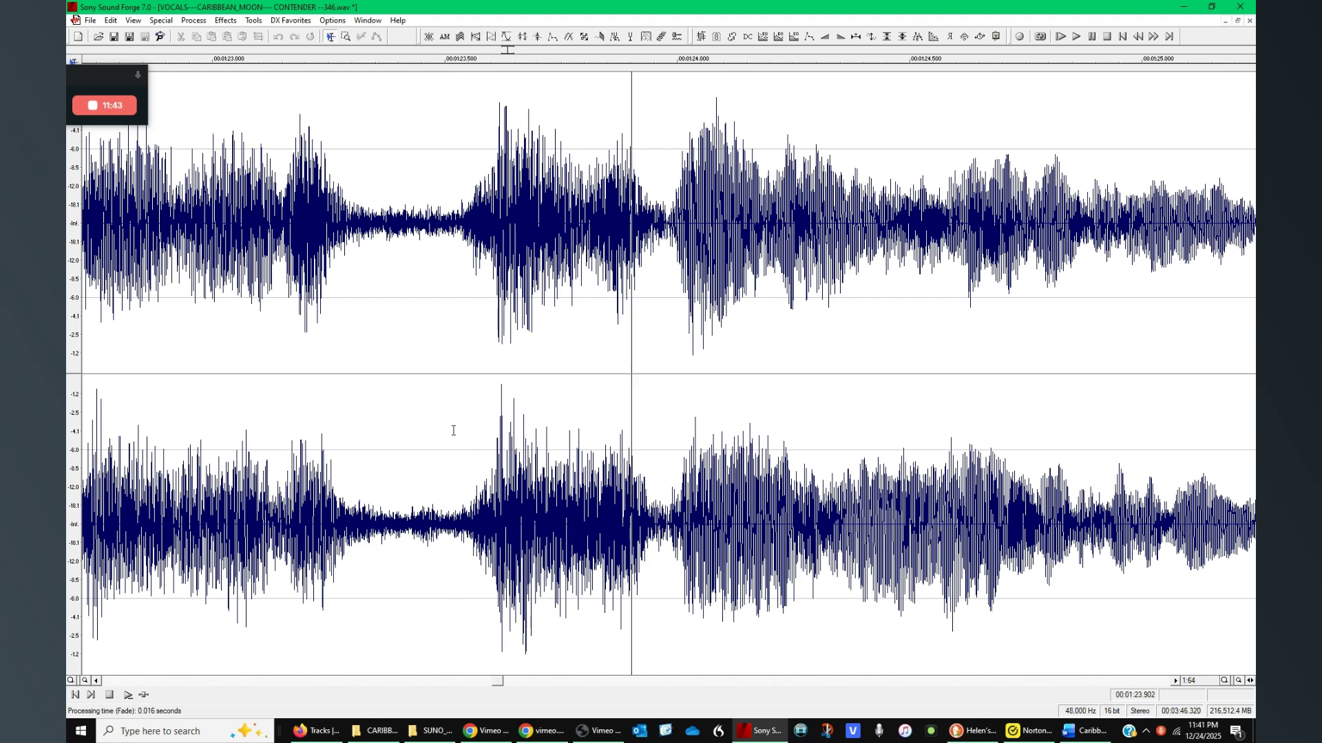
key("space")
key("space")
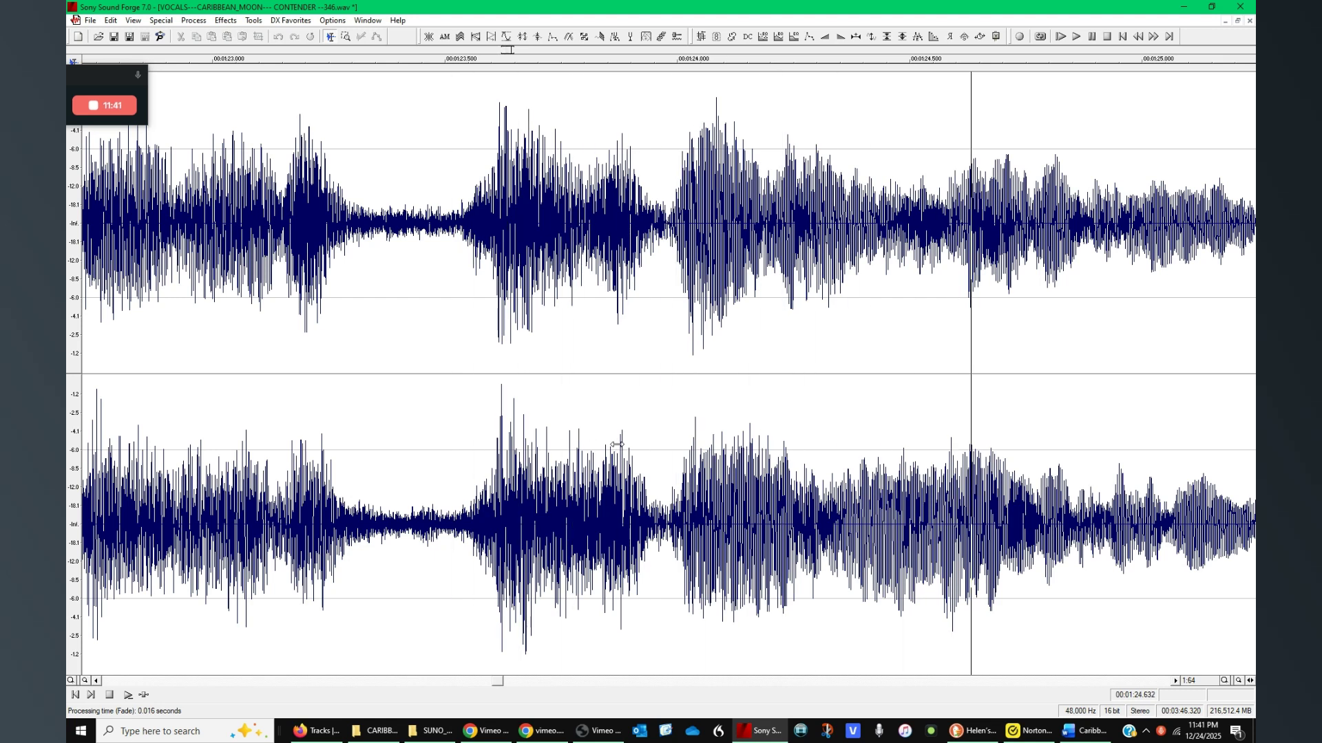
Audition the phrase ending near 1:28.5 and fade out its tail from 1:28.304 to 1:28.482, including the spike.
scroll(777, 419, "down", 3)
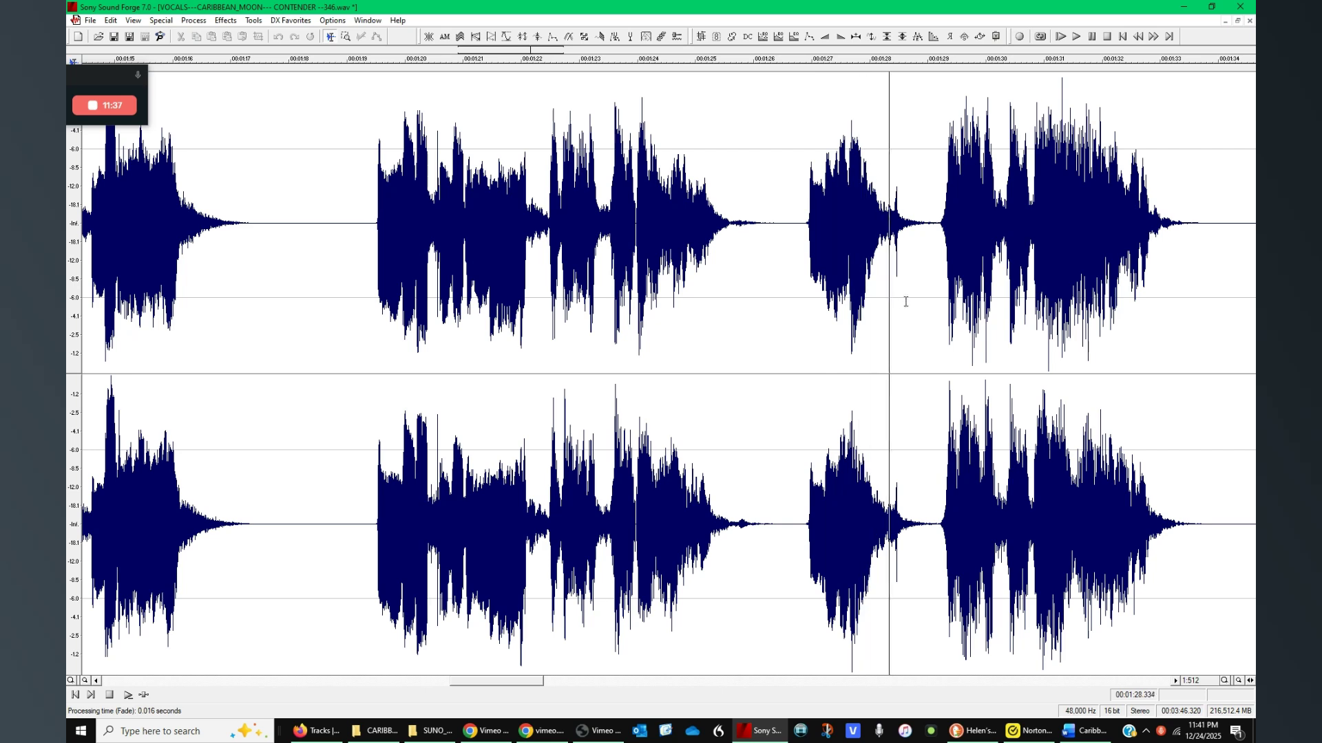
scroll(542, 347, "up", 2)
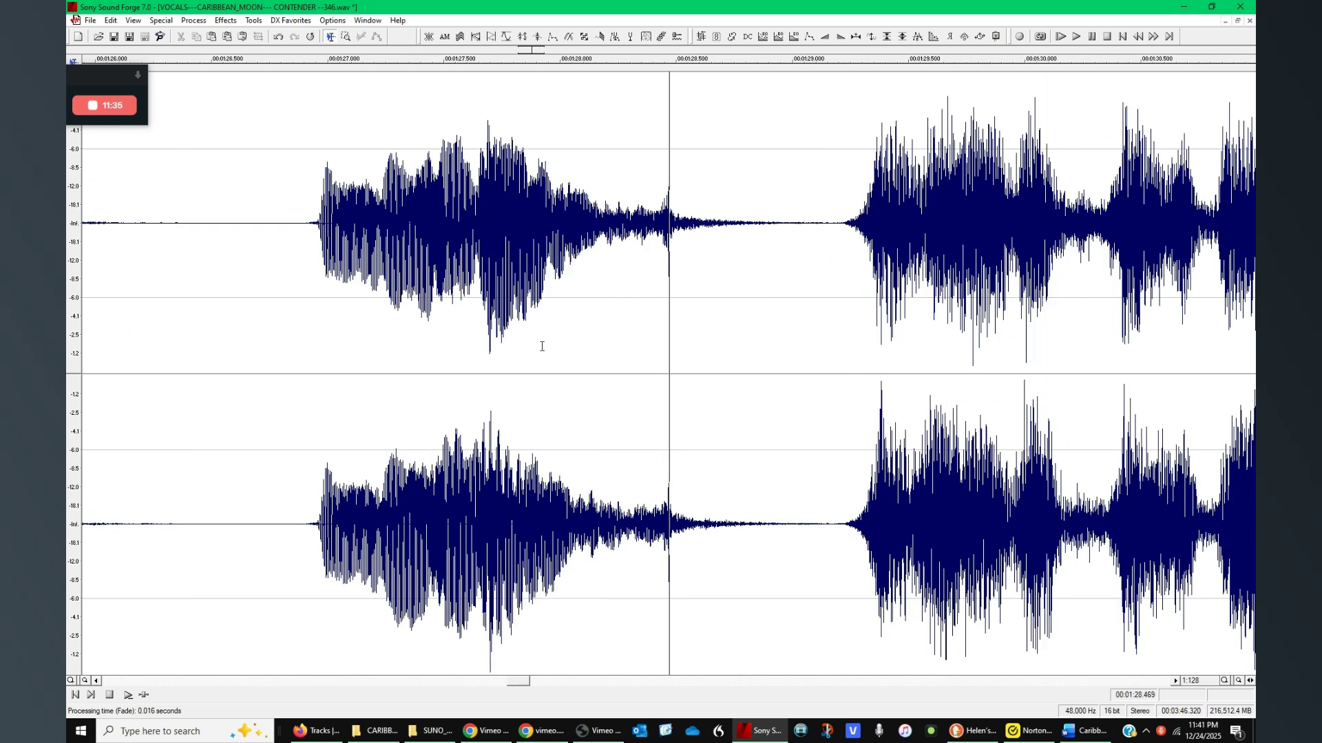
left_click(400, 362)
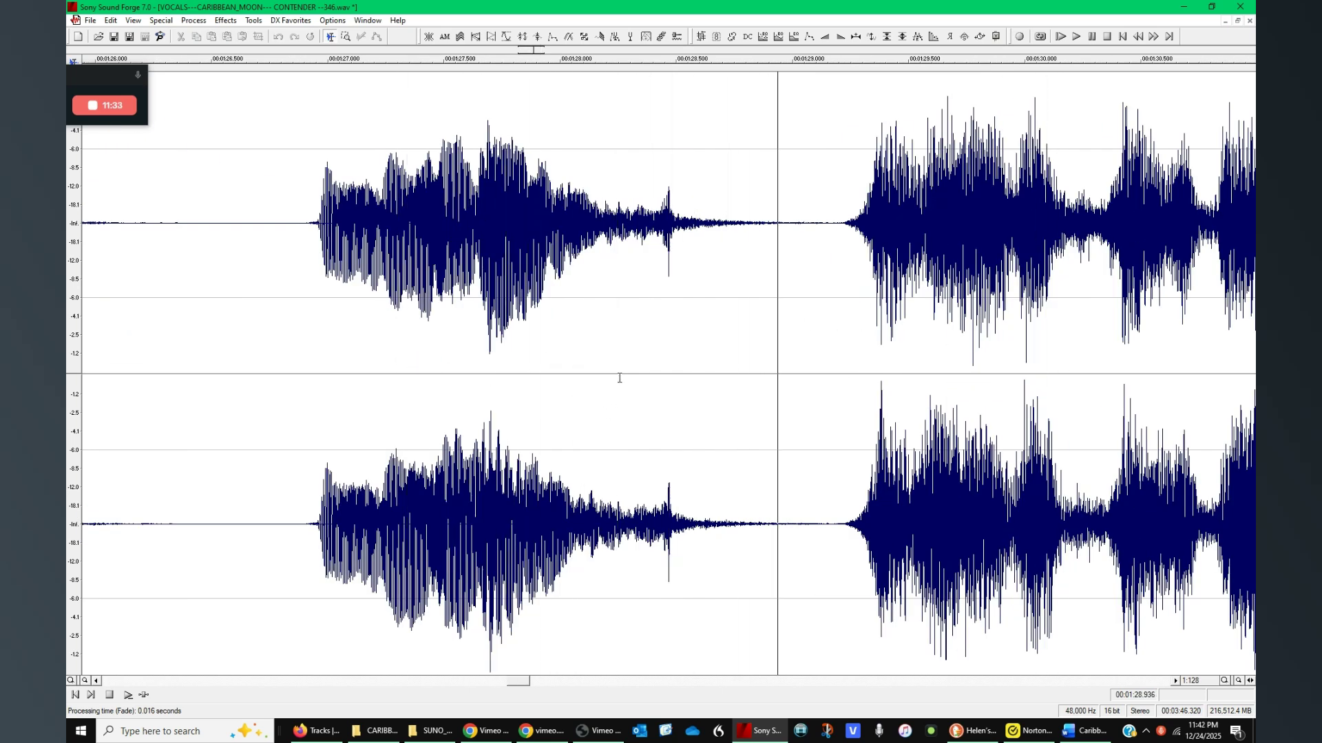
key("space")
left_click_drag(671, 239, 630, 265)
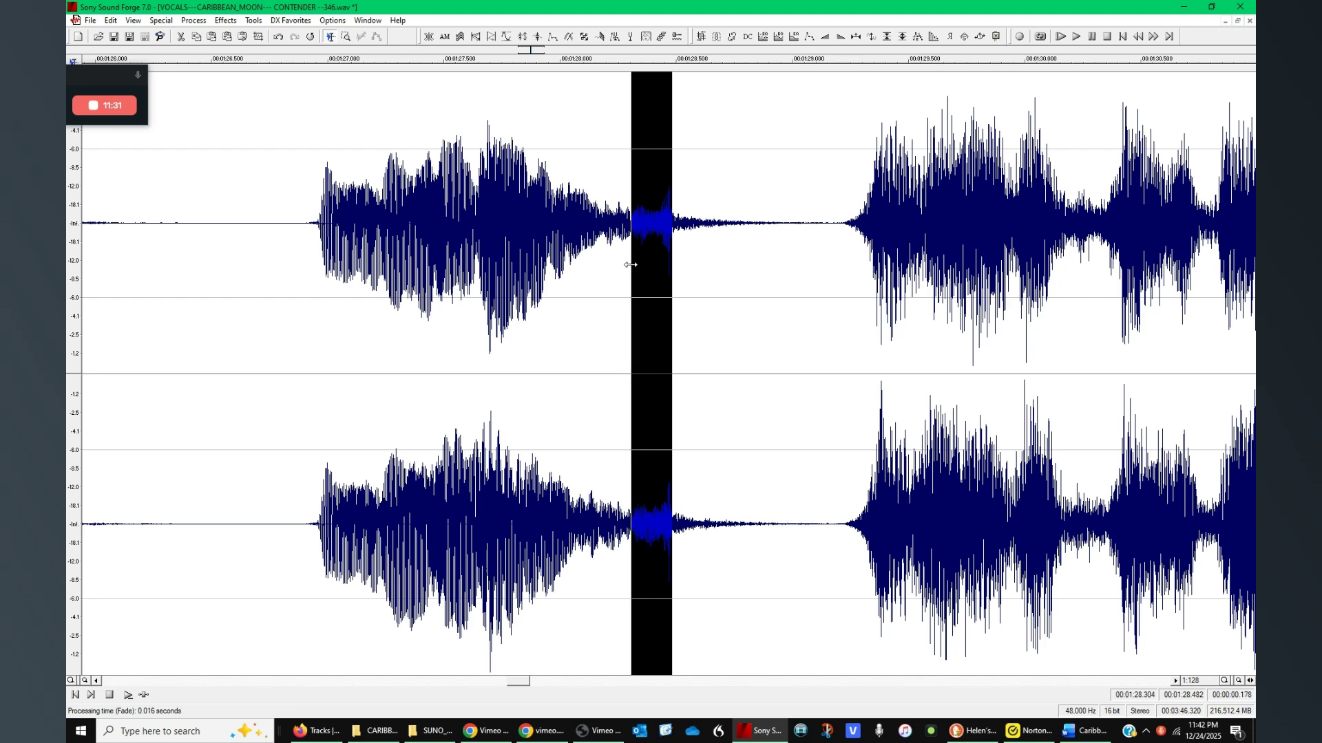
left_click(840, 37)
Audition the faded phrase from 1:26.869 and continue through the following vocals to the phrase near 1:35.
left_click(298, 336)
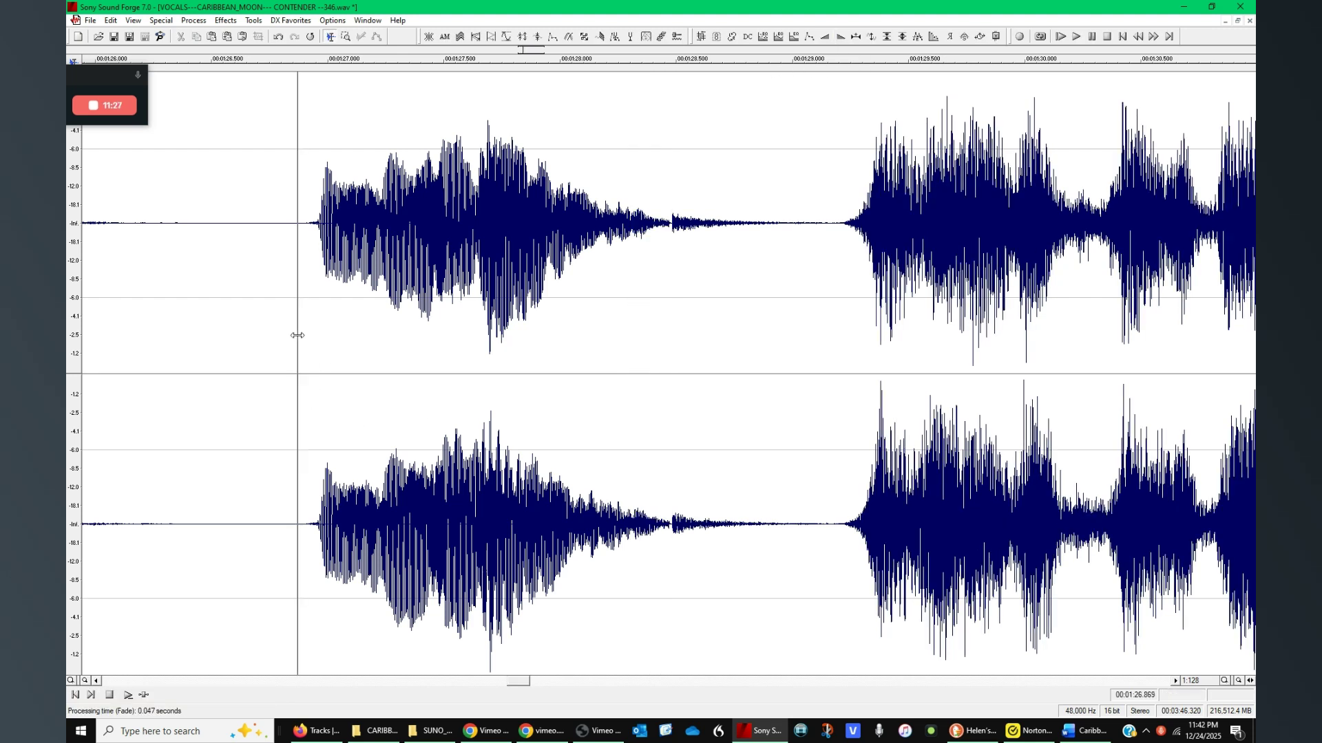
key("space")
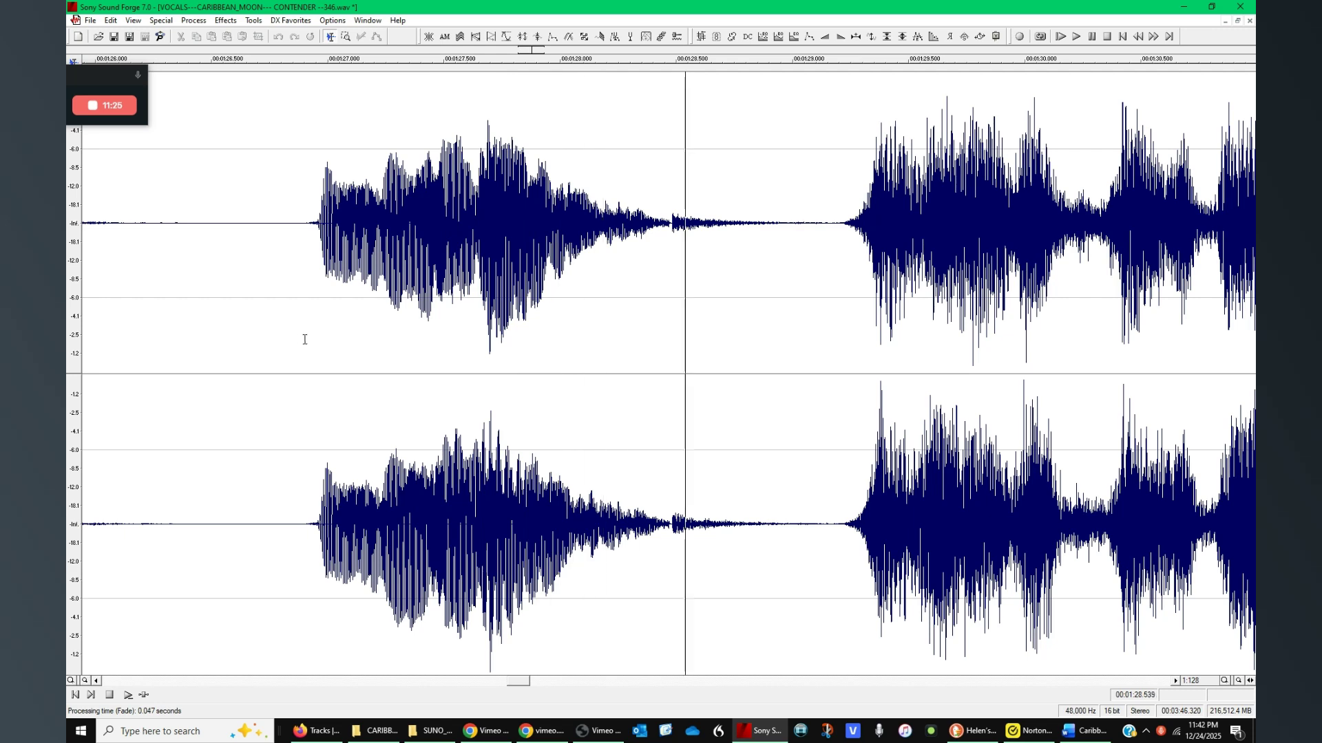
scroll(668, 363, "down", 1)
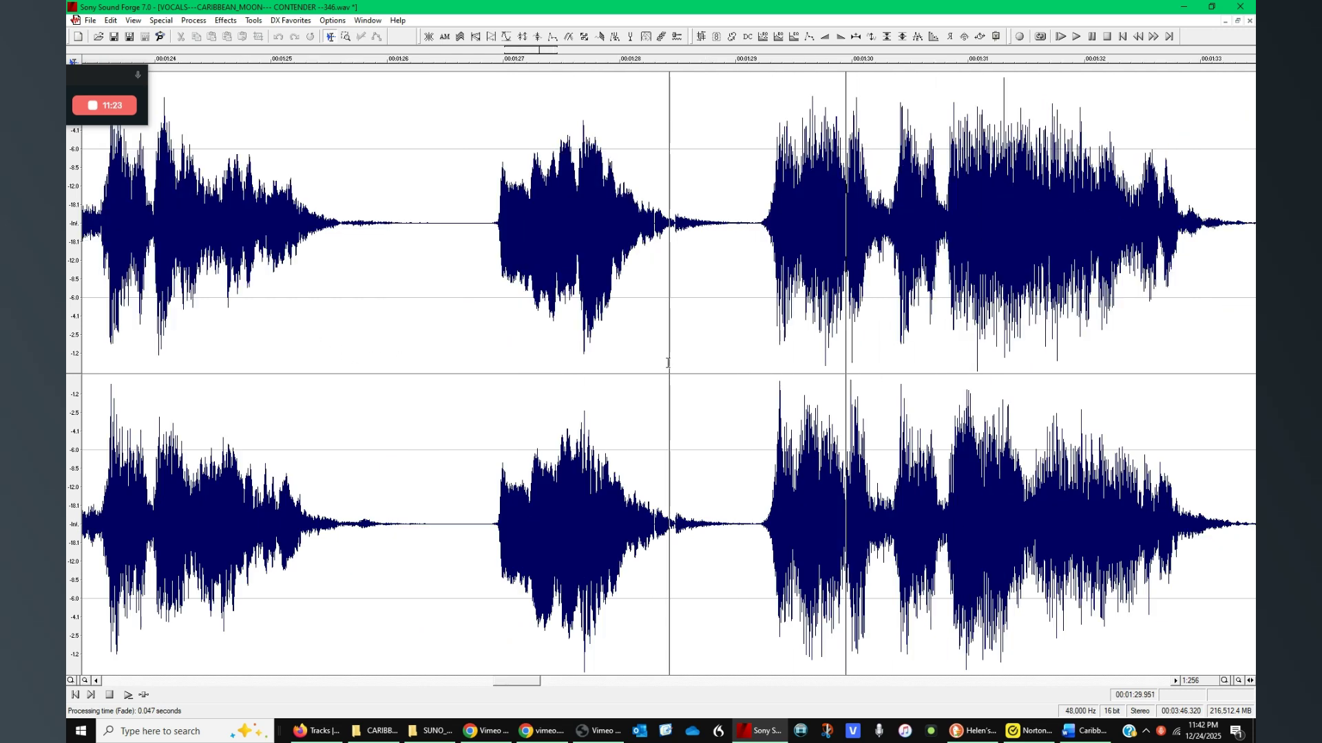
left_click(808, 383)
key("space")
scroll(852, 409, "down", 1)
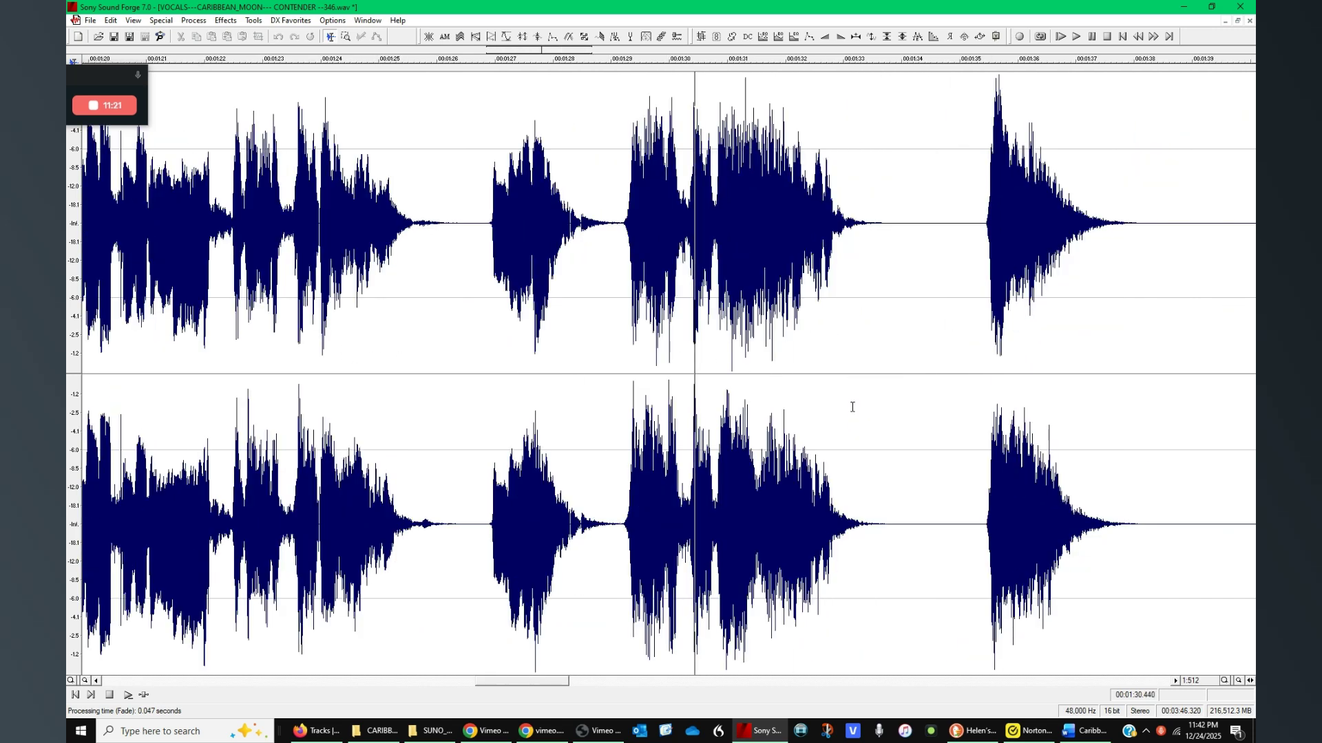
left_click(974, 290)
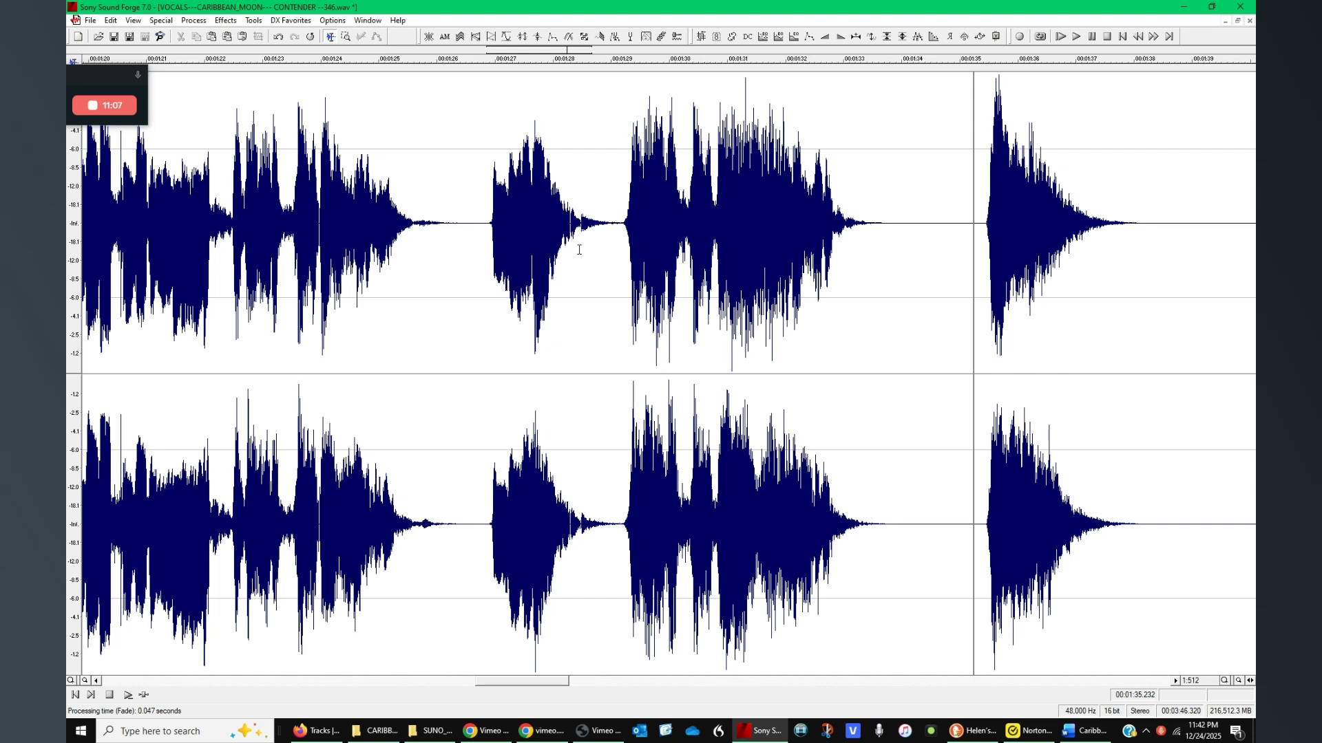
left_click(971, 315)
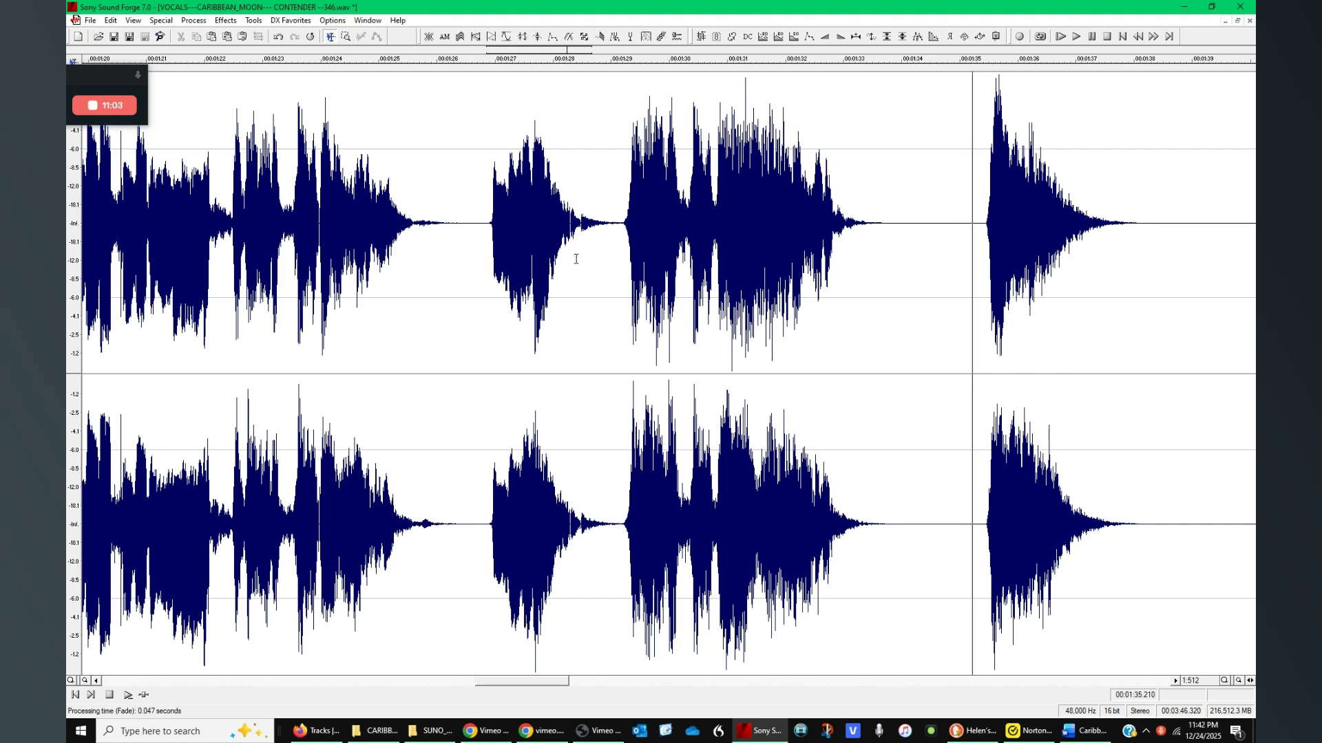
Fade in the remaining tail from 1:28.477 to 1:28.586, directly after the faded spike, and replay the phrase.
scroll(581, 258, "right", 5)
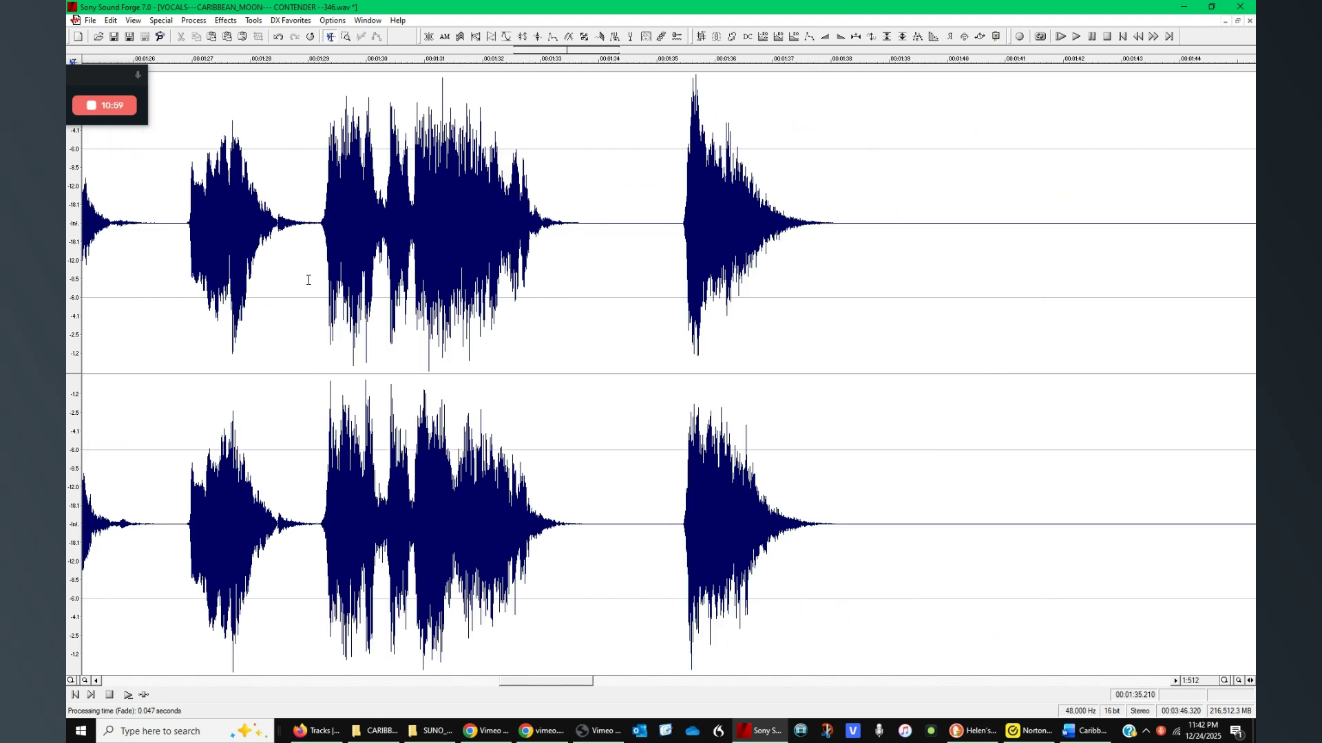
scroll(301, 283, "up", 2)
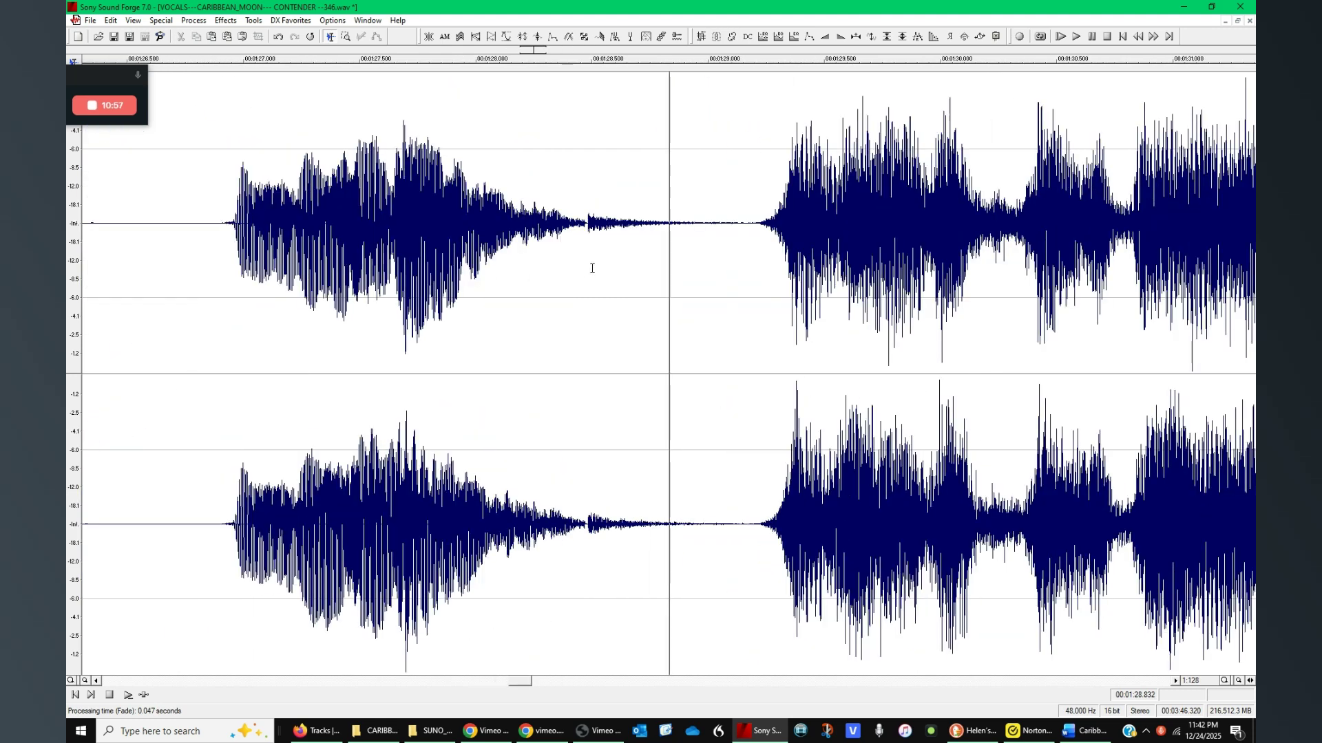
key("space")
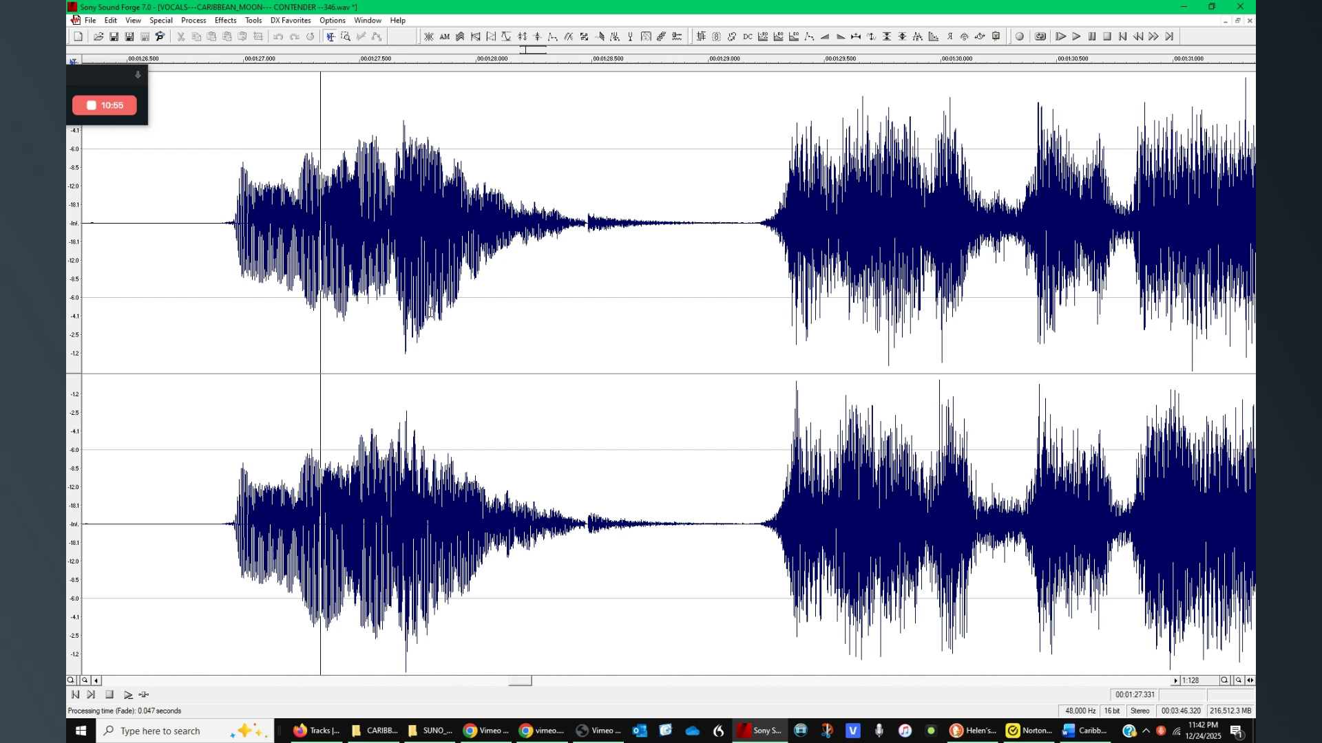
left_click(561, 318)
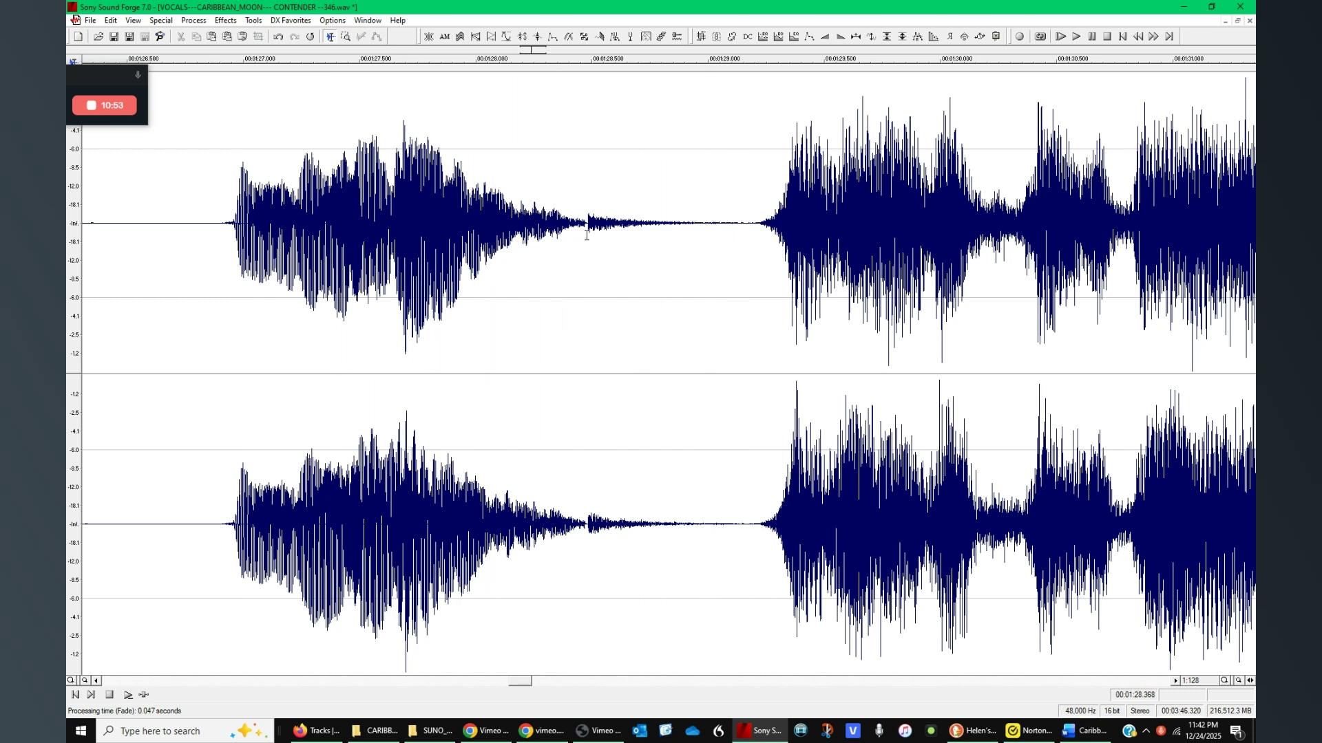
left_click_drag(586, 235, 612, 238)
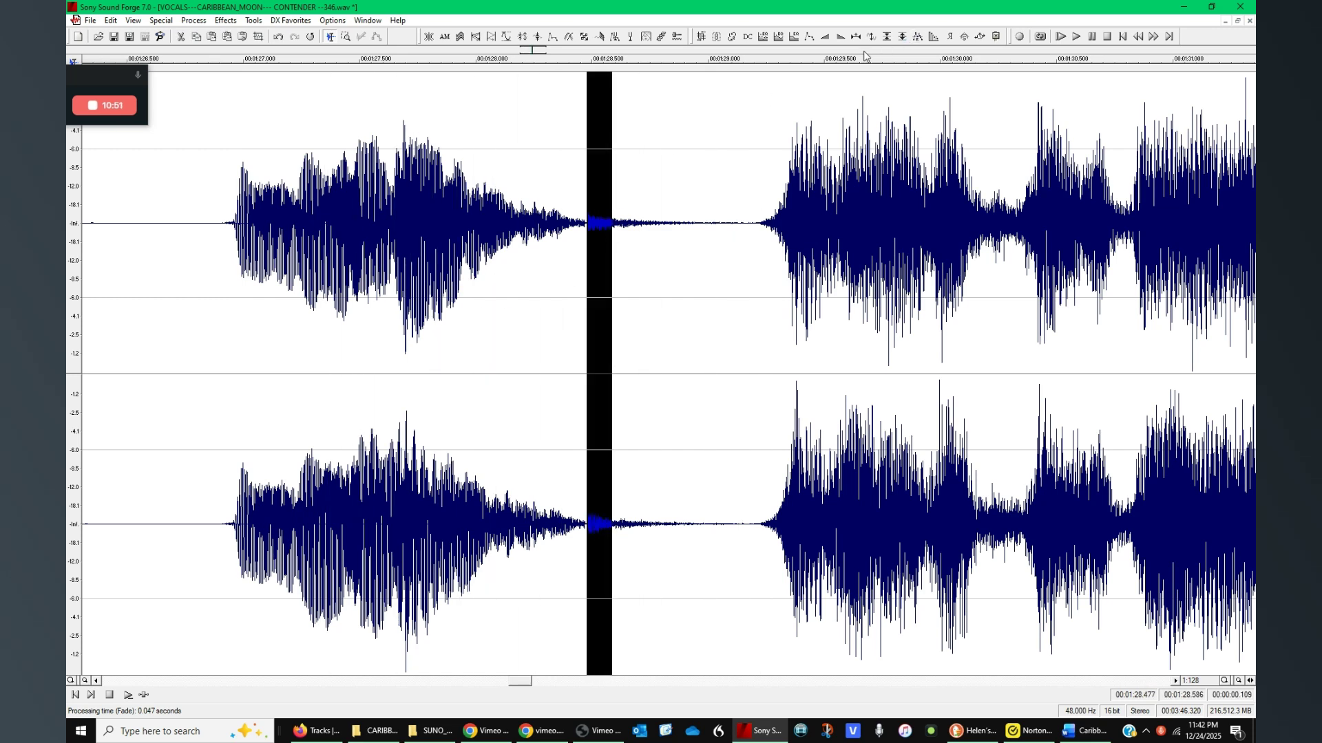
left_click(826, 38)
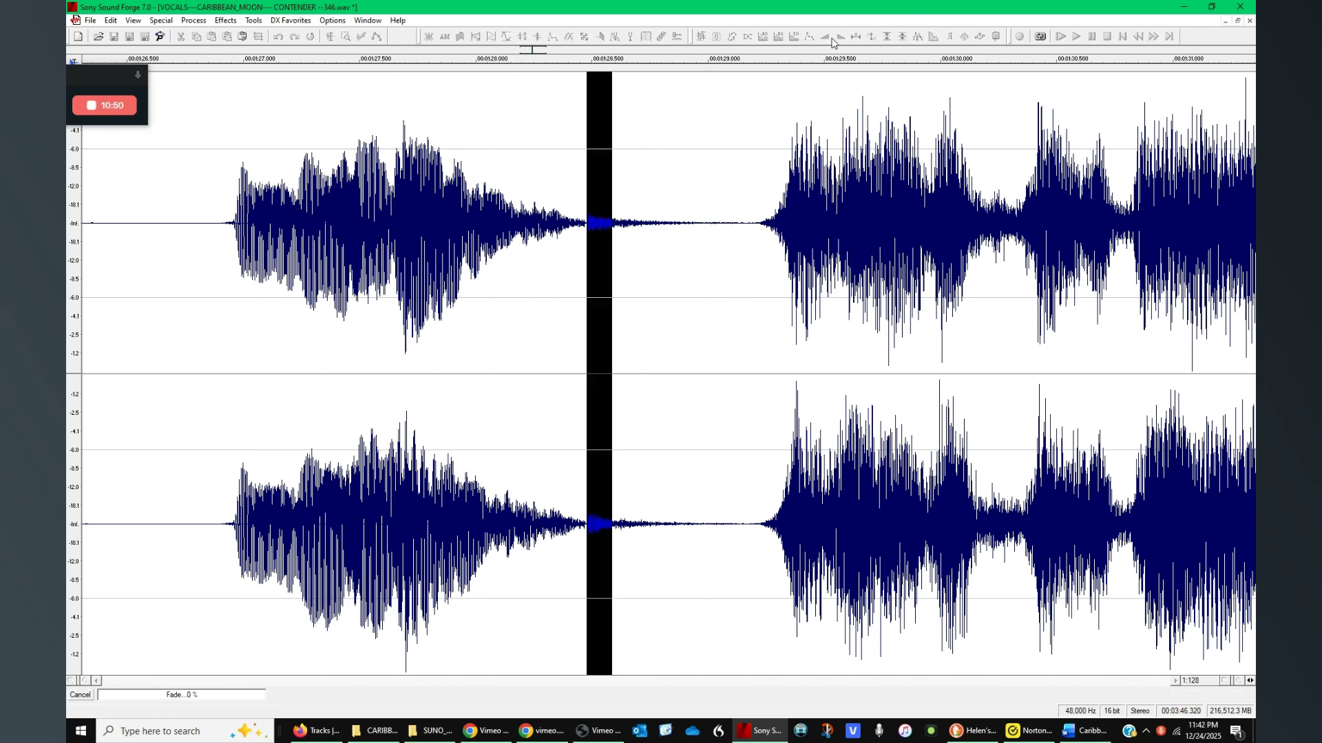
left_click(201, 303)
key("space")
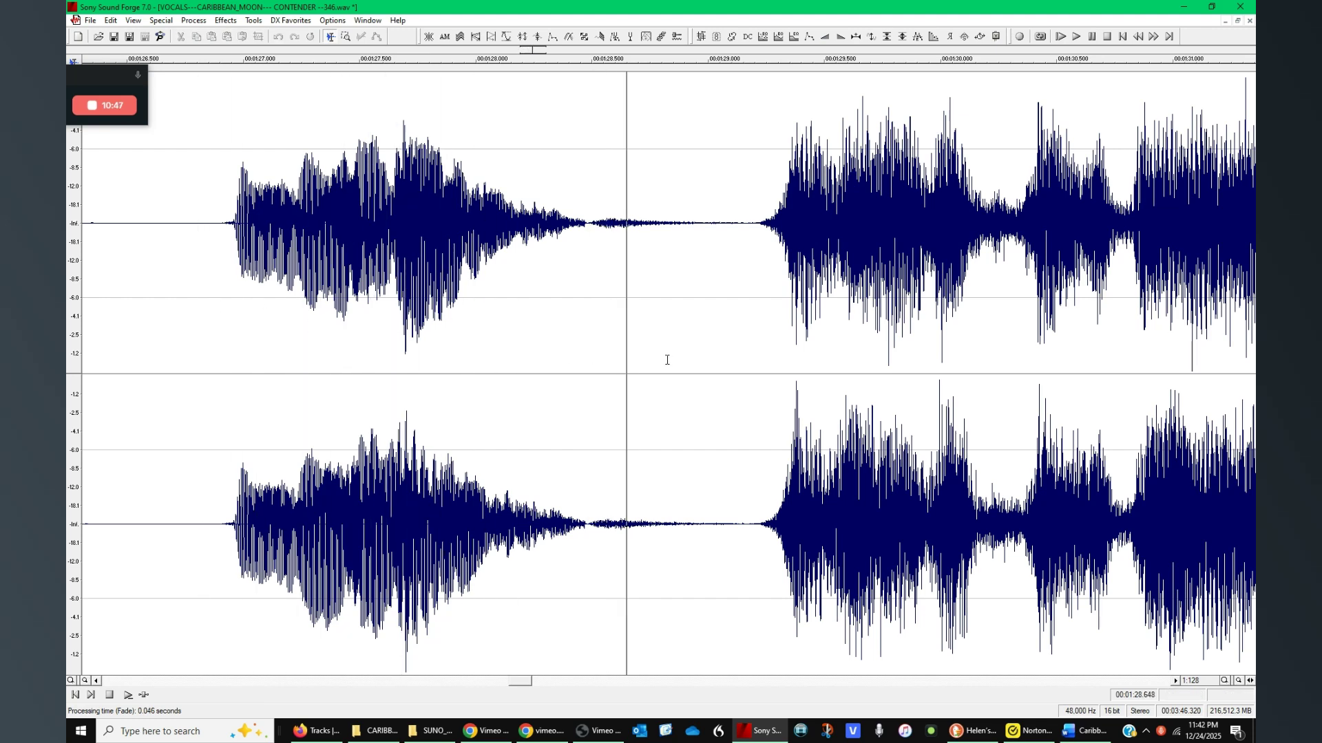
Listen on through the phrases after 1:28.6, skipping ahead to the short phrase near 1:35.
scroll(673, 360, "down", 2)
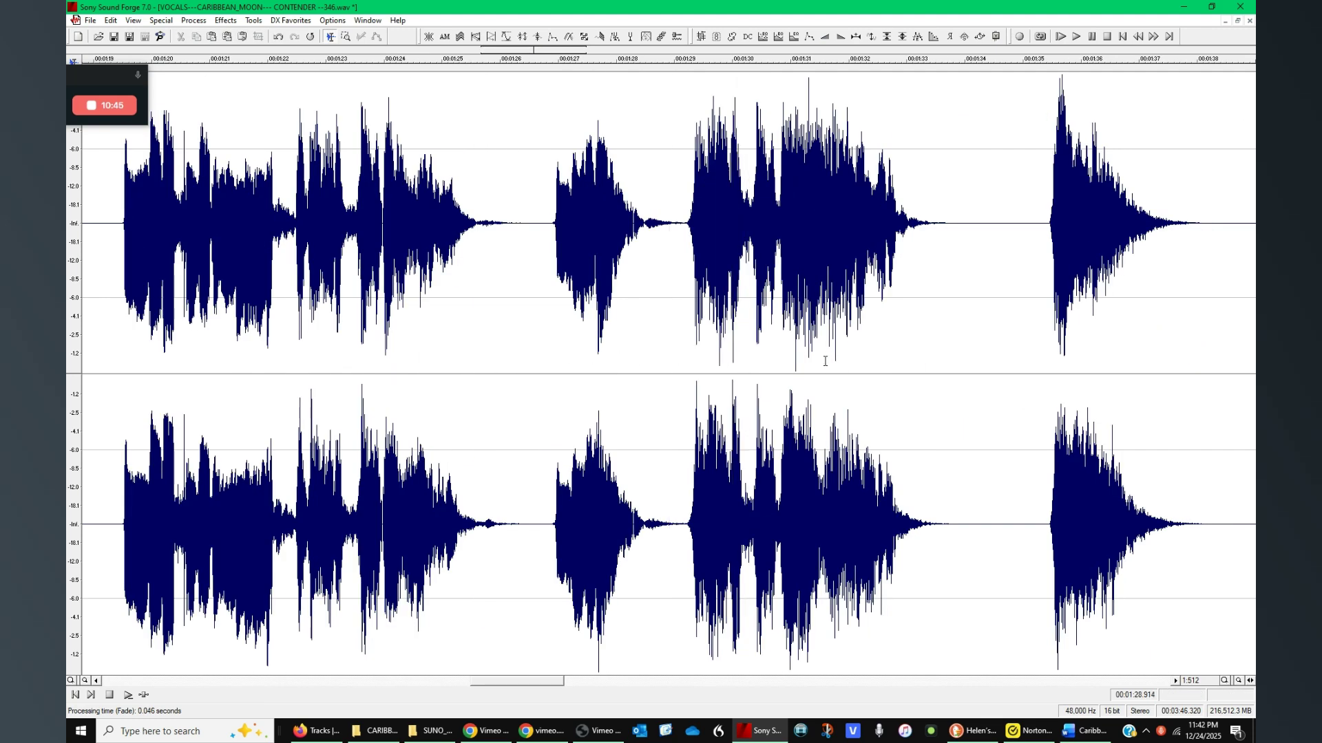
scroll(823, 341, "down", 1)
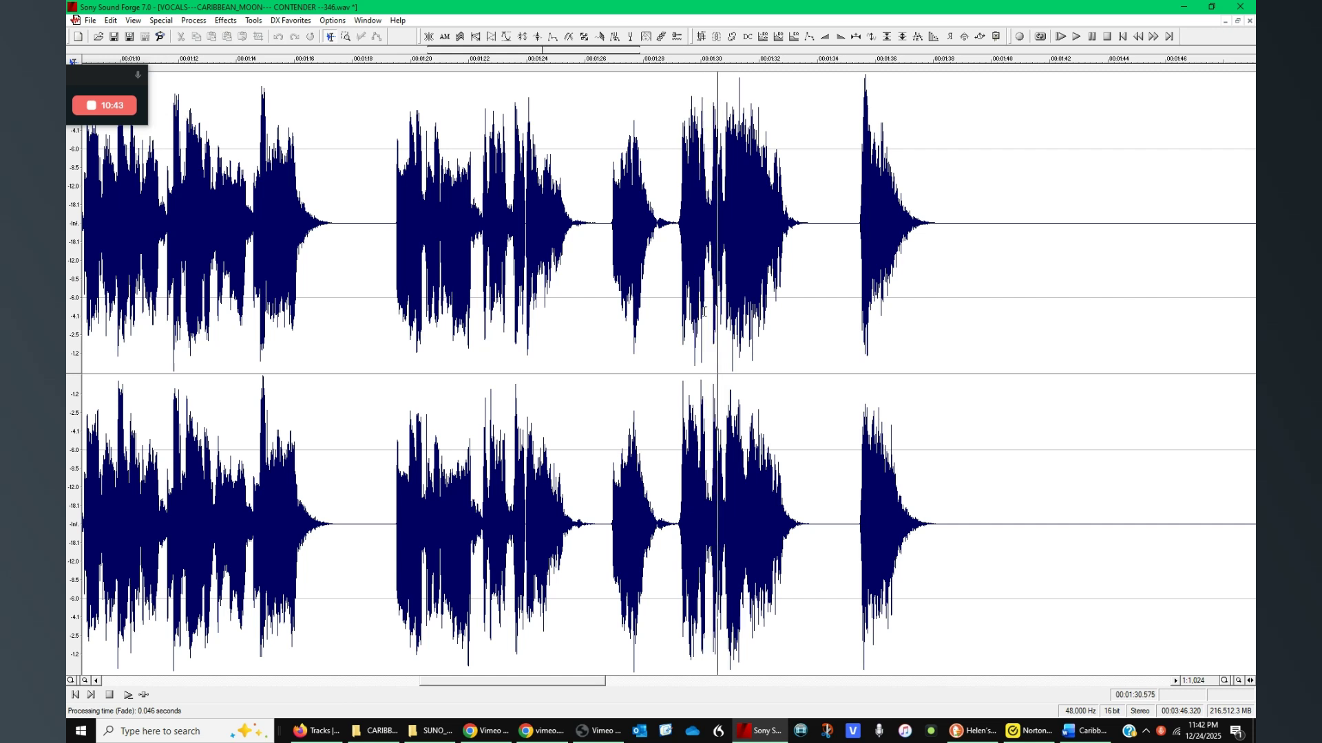
left_click(857, 267)
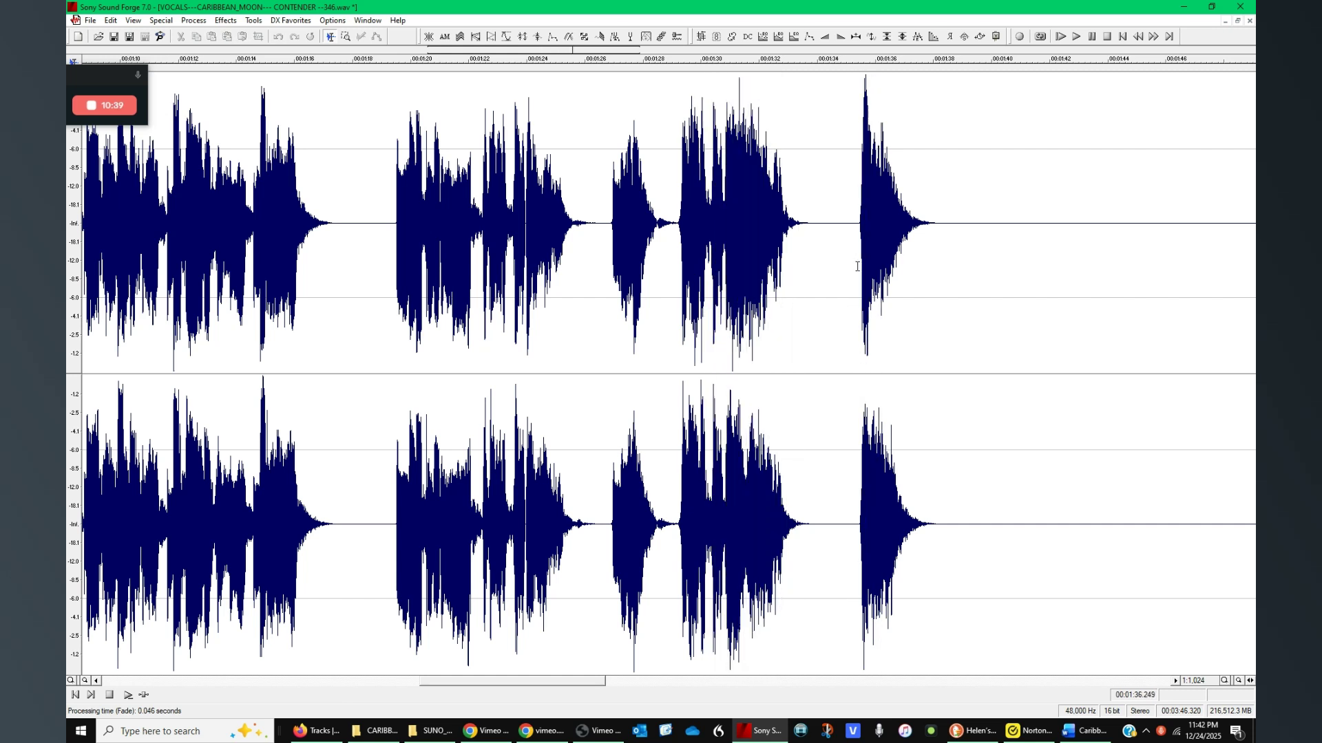
scroll(879, 281, "down", 1)
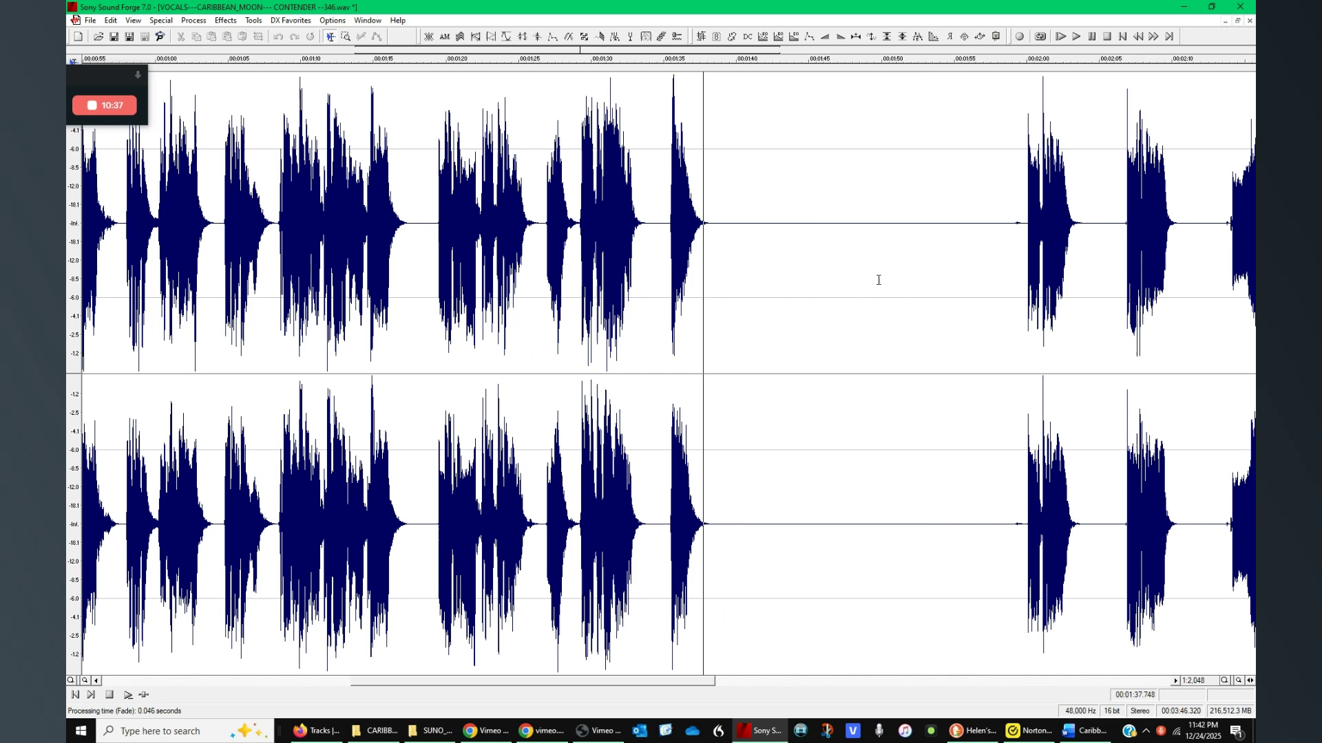
Fade in the onset of the phrase starting near 2:00, from 2:00.078 to 2:00.086, covering the initial spike.
left_click(1012, 272)
scroll(1019, 278, "up", 3)
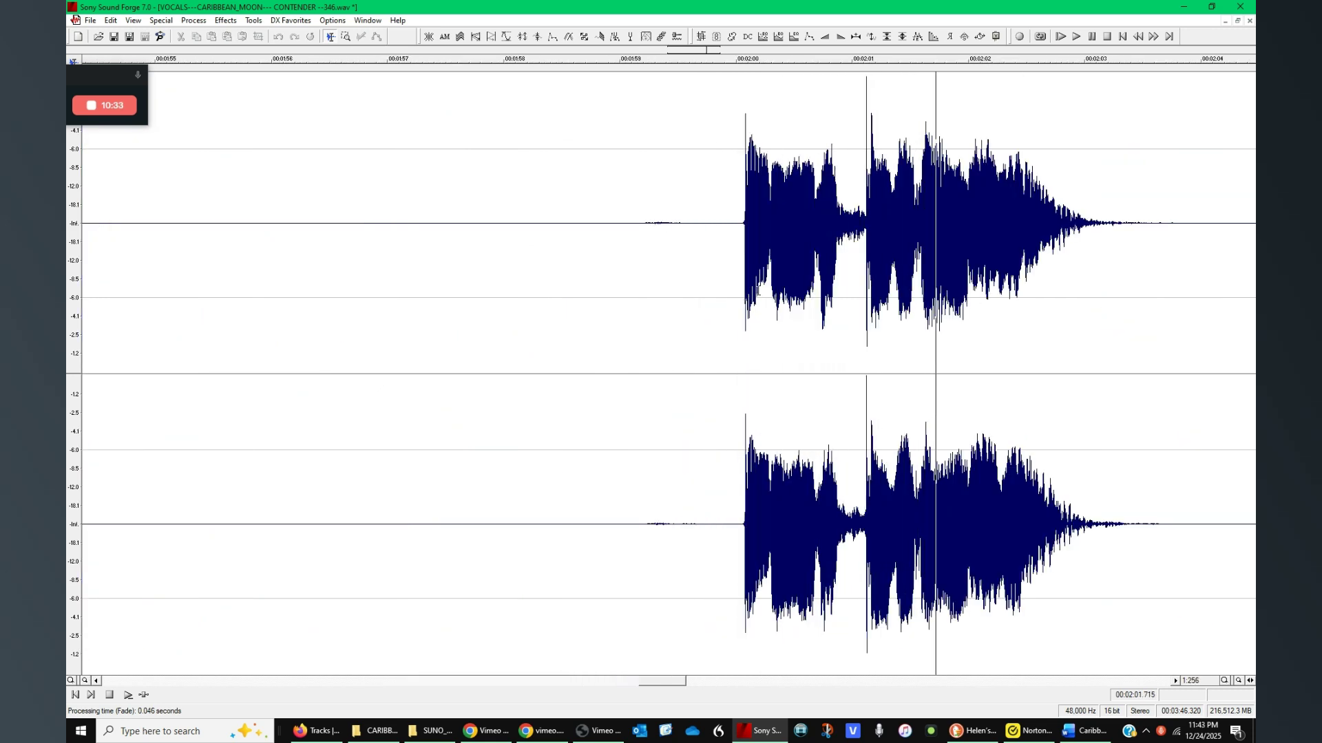
left_click(792, 330)
scroll(792, 330, "up", 2)
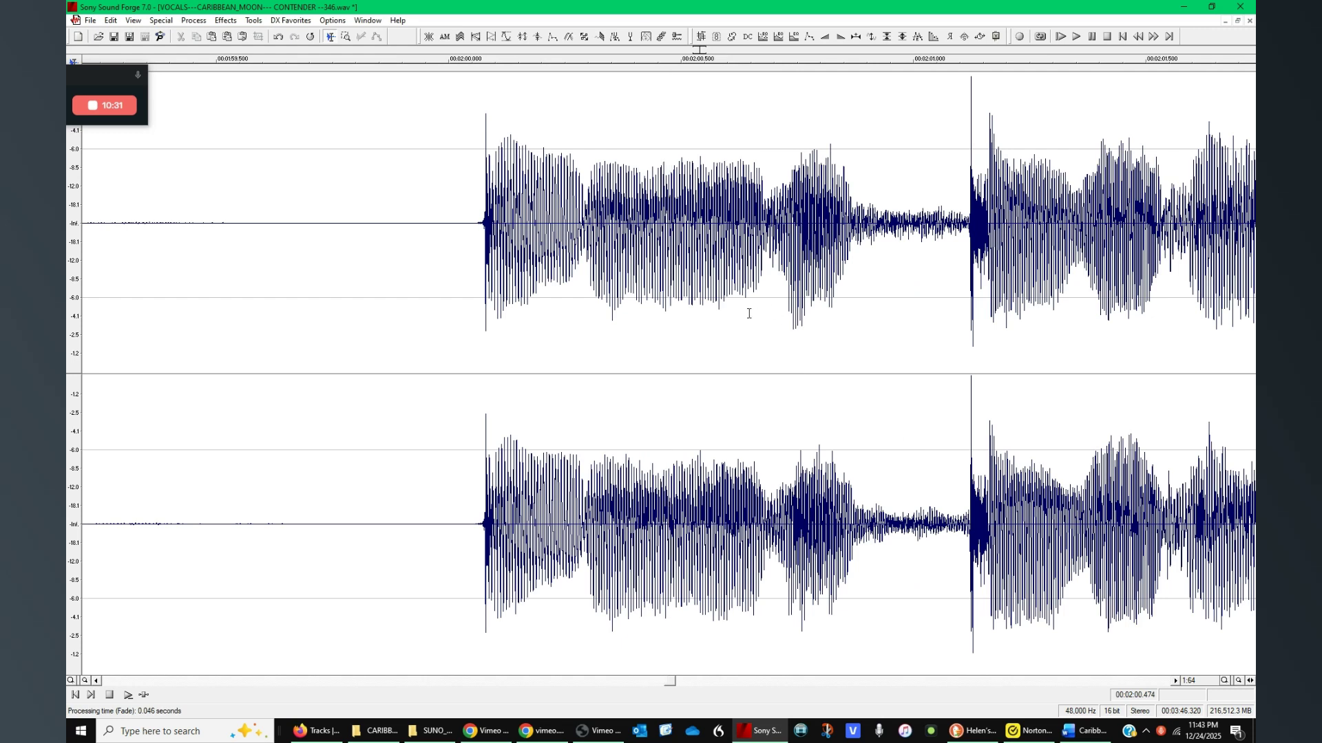
scroll(483, 267, "up", 4)
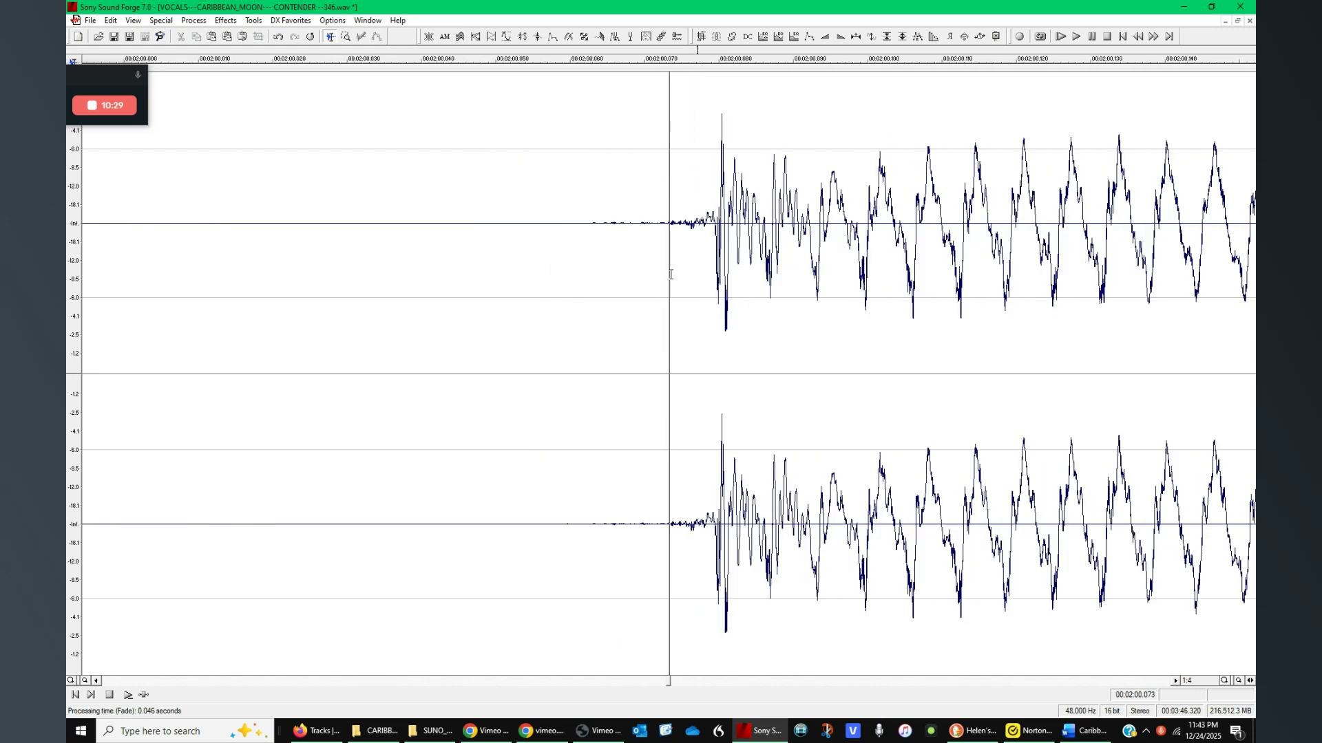
left_click_drag(765, 245, 716, 245)
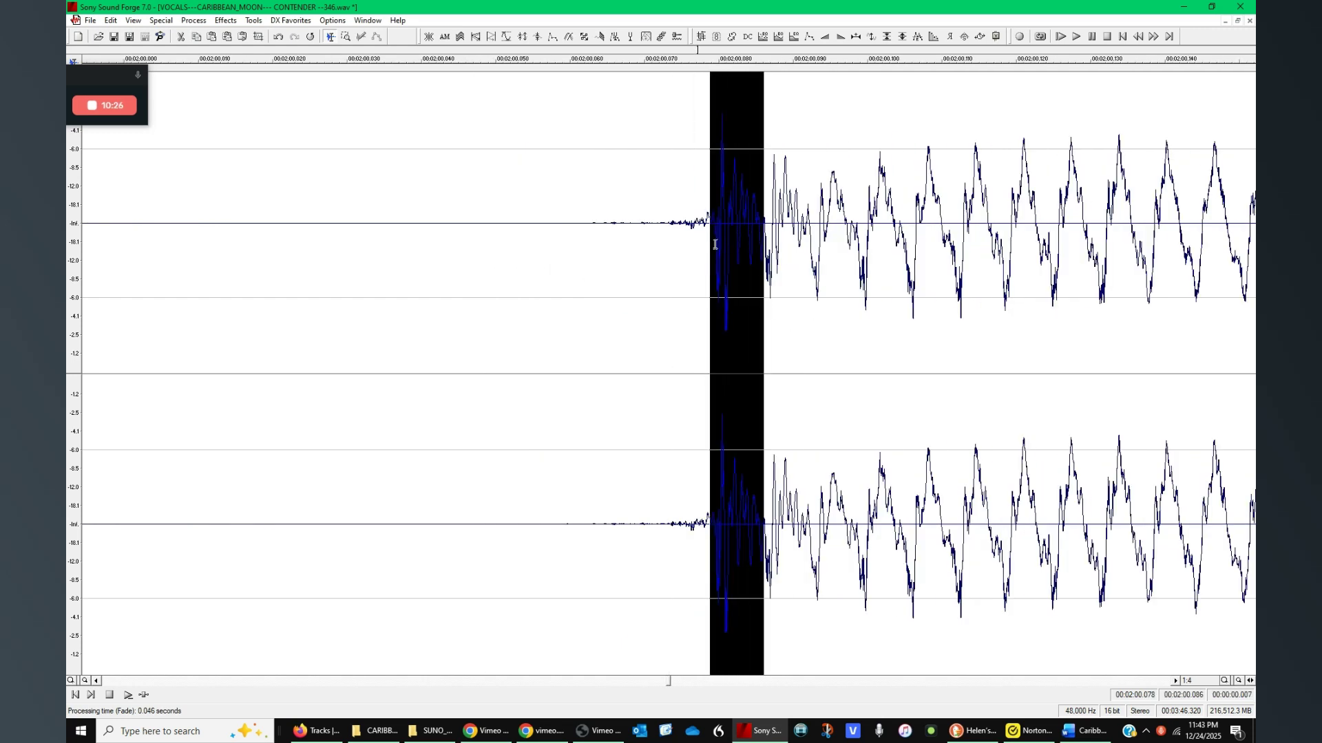
left_click(824, 39)
scroll(816, 316, "down", 4)
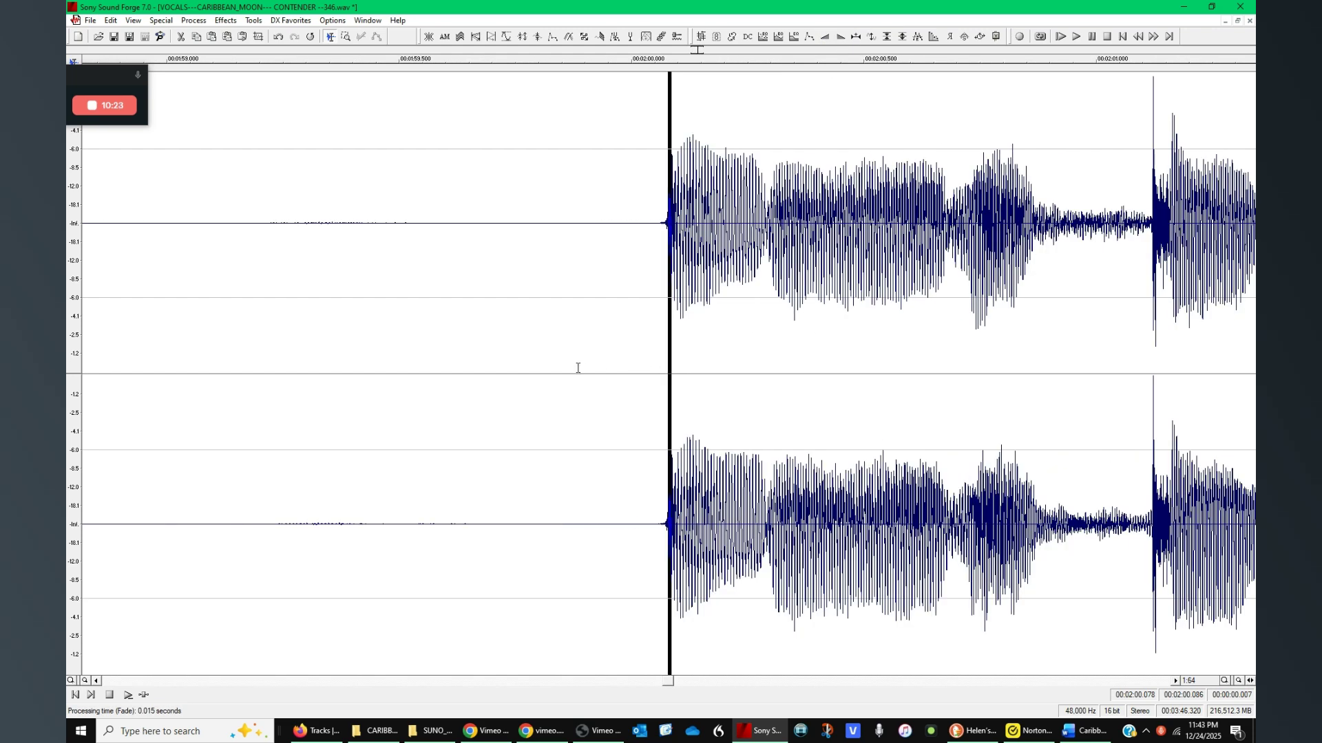
Replay the faded onset near 2:00 and listen on into the second word after 2:01.
left_click(578, 368)
key("space")
left_click(641, 364)
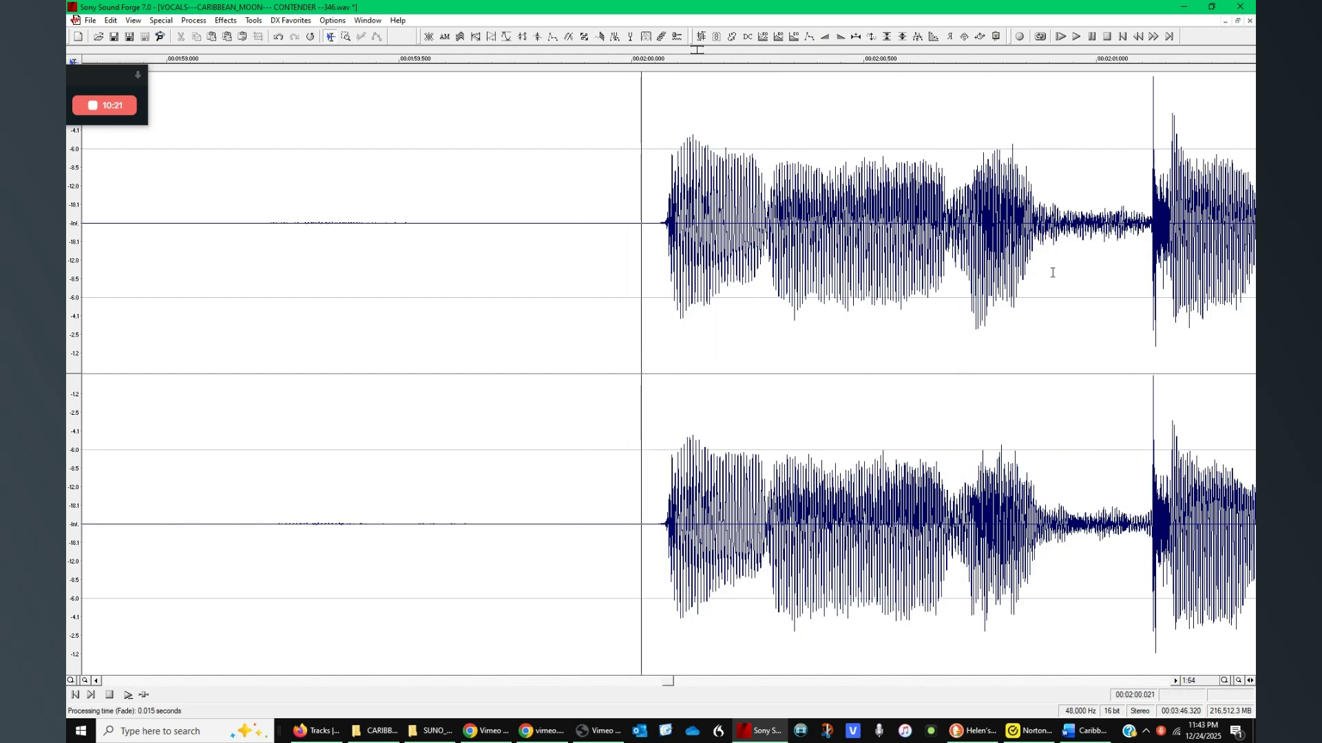
key("space")
key("space")
key("space")
key("space")
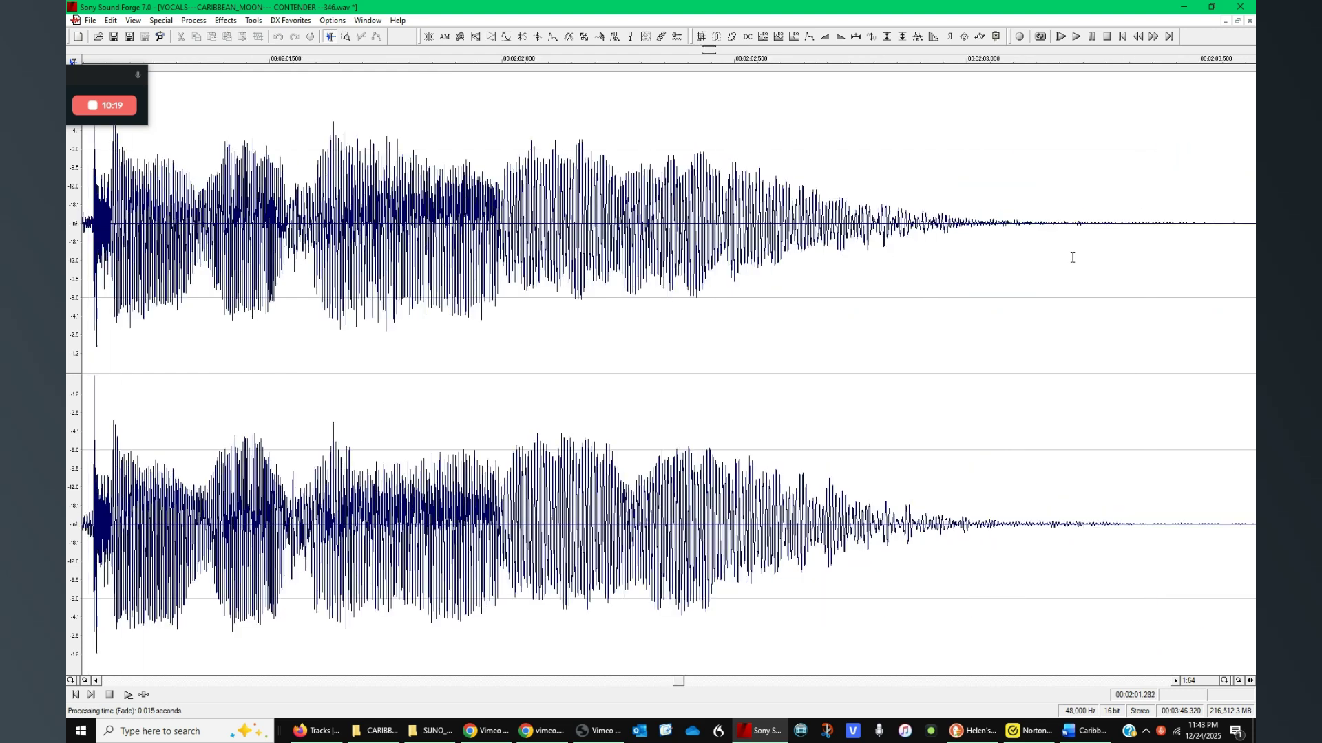
Apply a Graphic Fade dipping to about 50% gain near the middle of 2:01.116 to 2:01.137, and replay the phrase.
scroll(1056, 280, "up", 2)
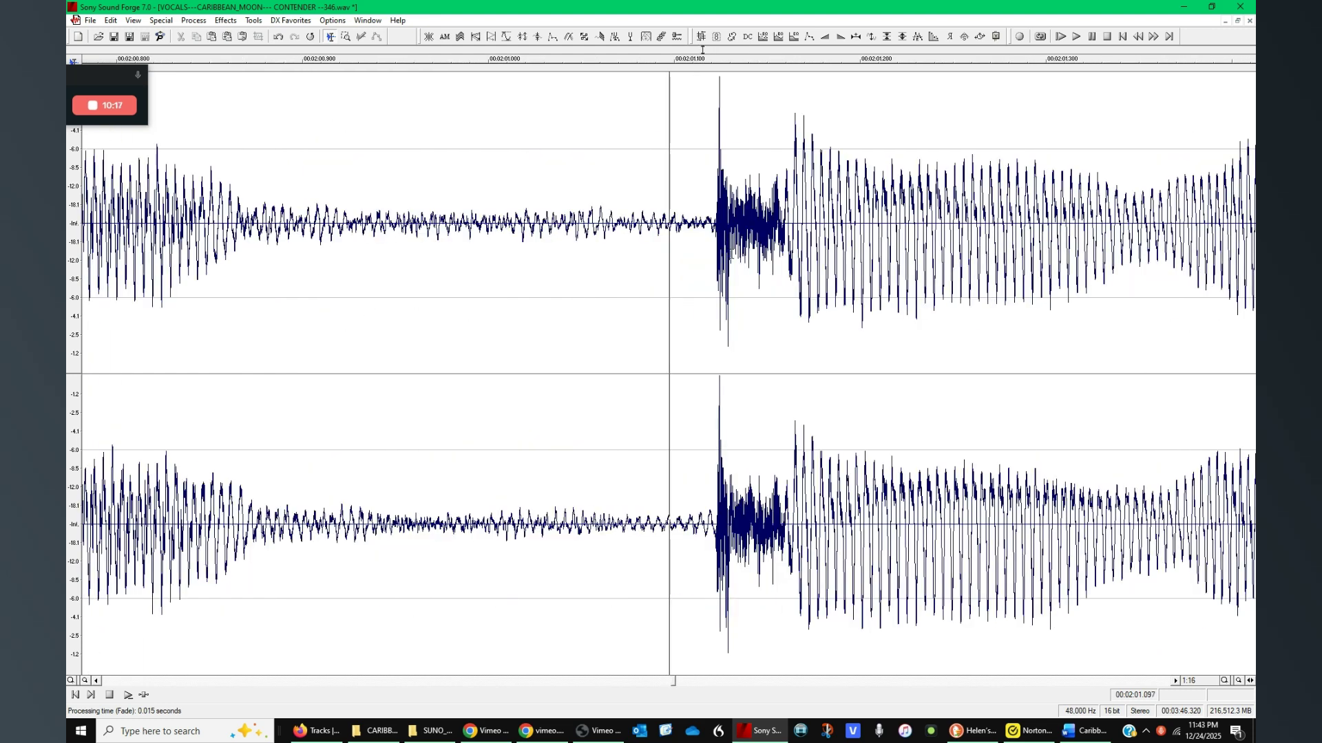
left_click(742, 257)
left_click_drag(742, 257, 704, 276)
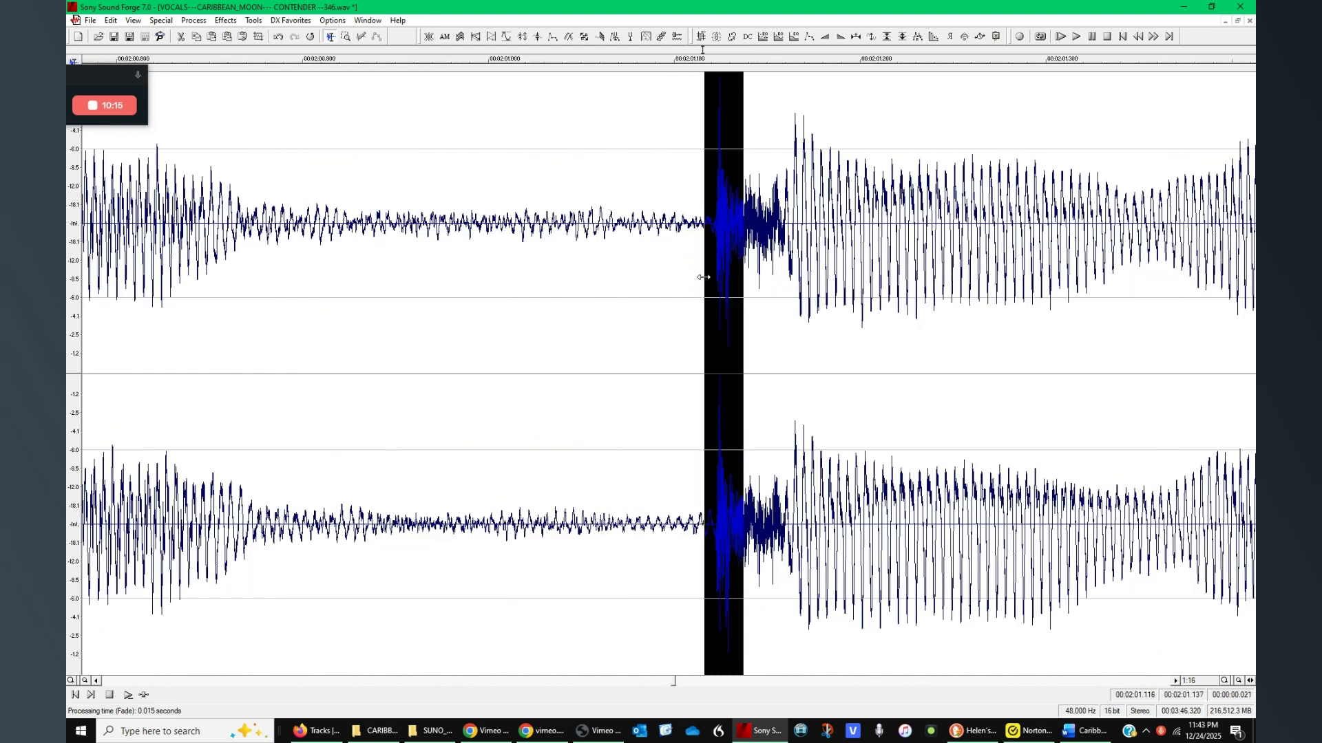
left_click(809, 38)
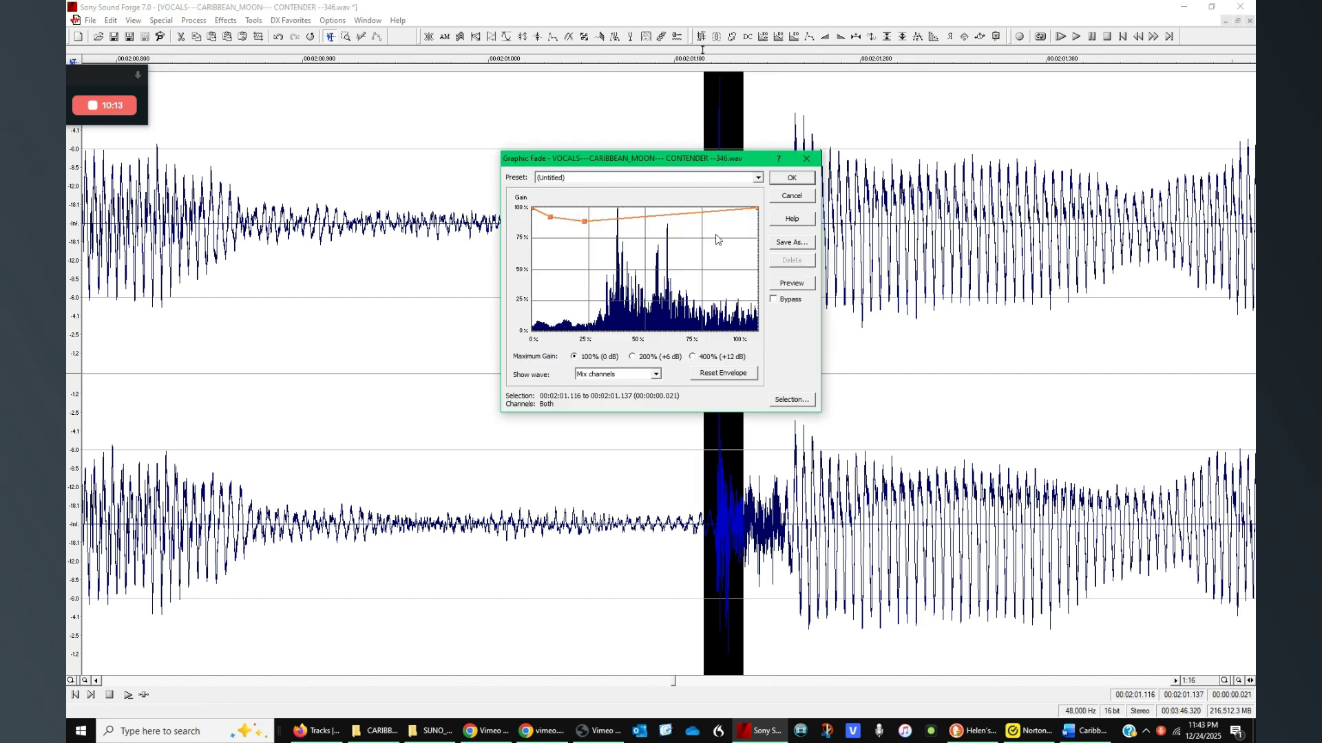
left_click_drag(584, 223, 629, 268)
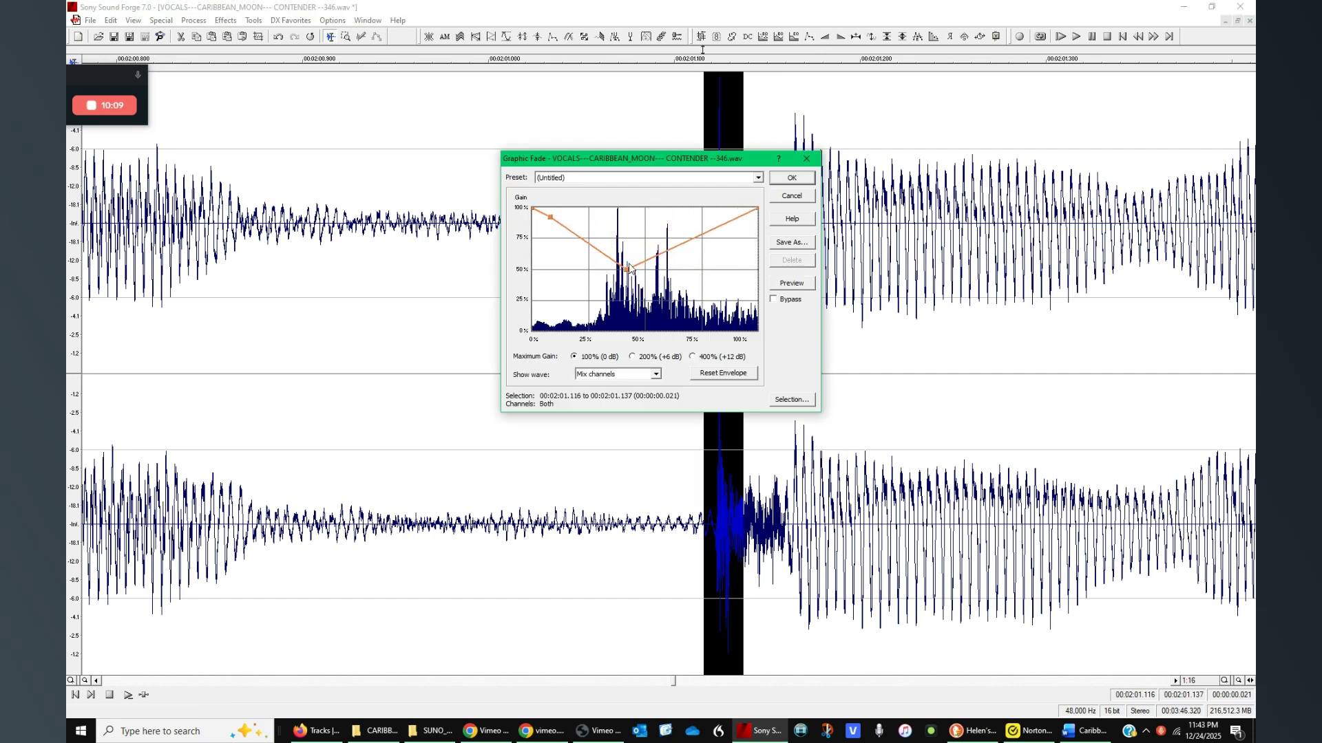
left_click(787, 183)
scroll(743, 295, "down", 2)
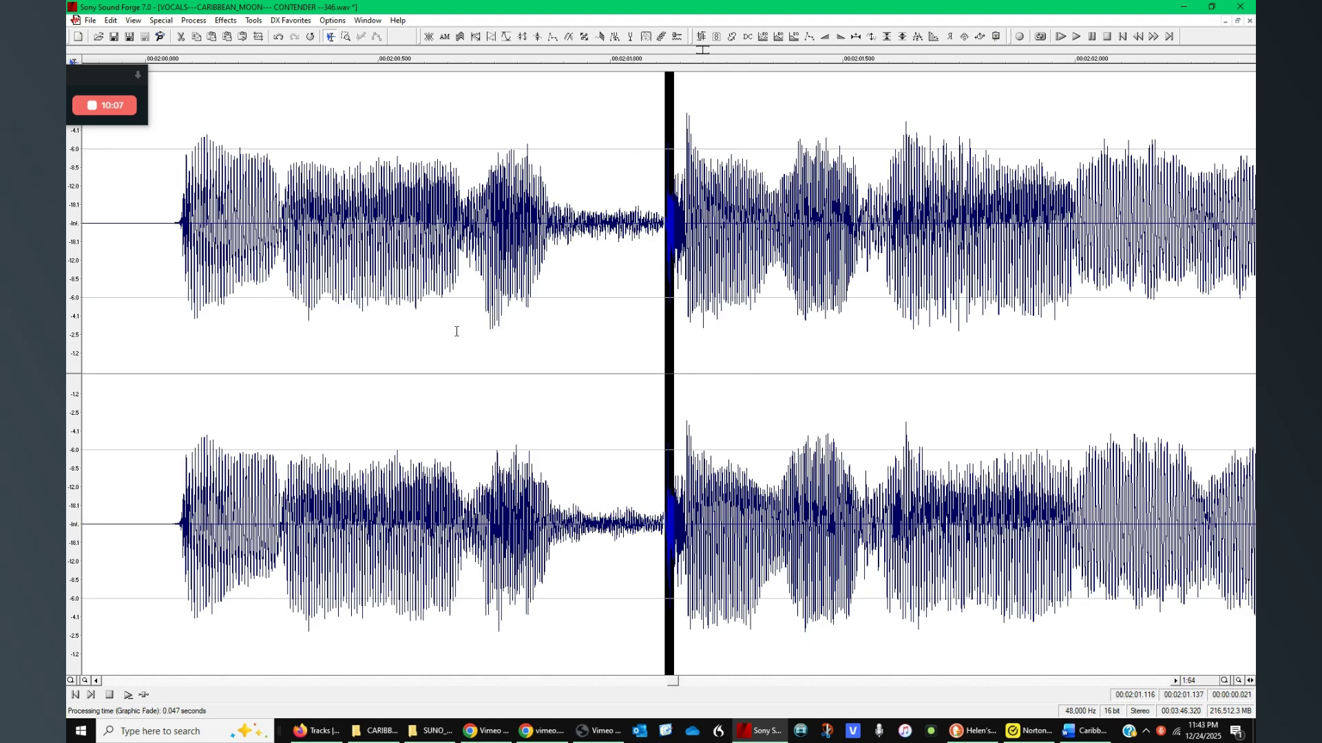
left_click(312, 332)
key("space")
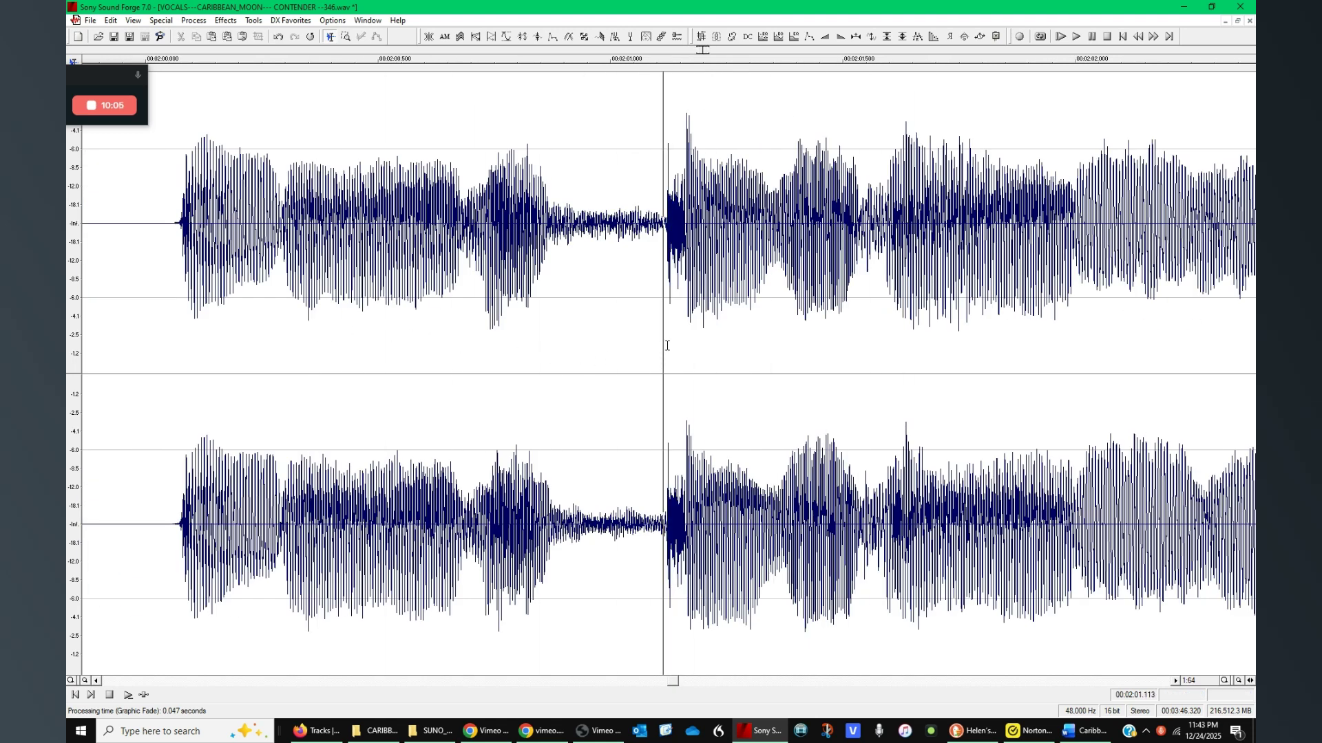
Apply the Graphic EQ with its existing upper-mid cut to the noisy consonant from 2:01.122 to 2:01.158.
scroll(667, 341, "up", 2)
left_click_drag(751, 261, 685, 262)
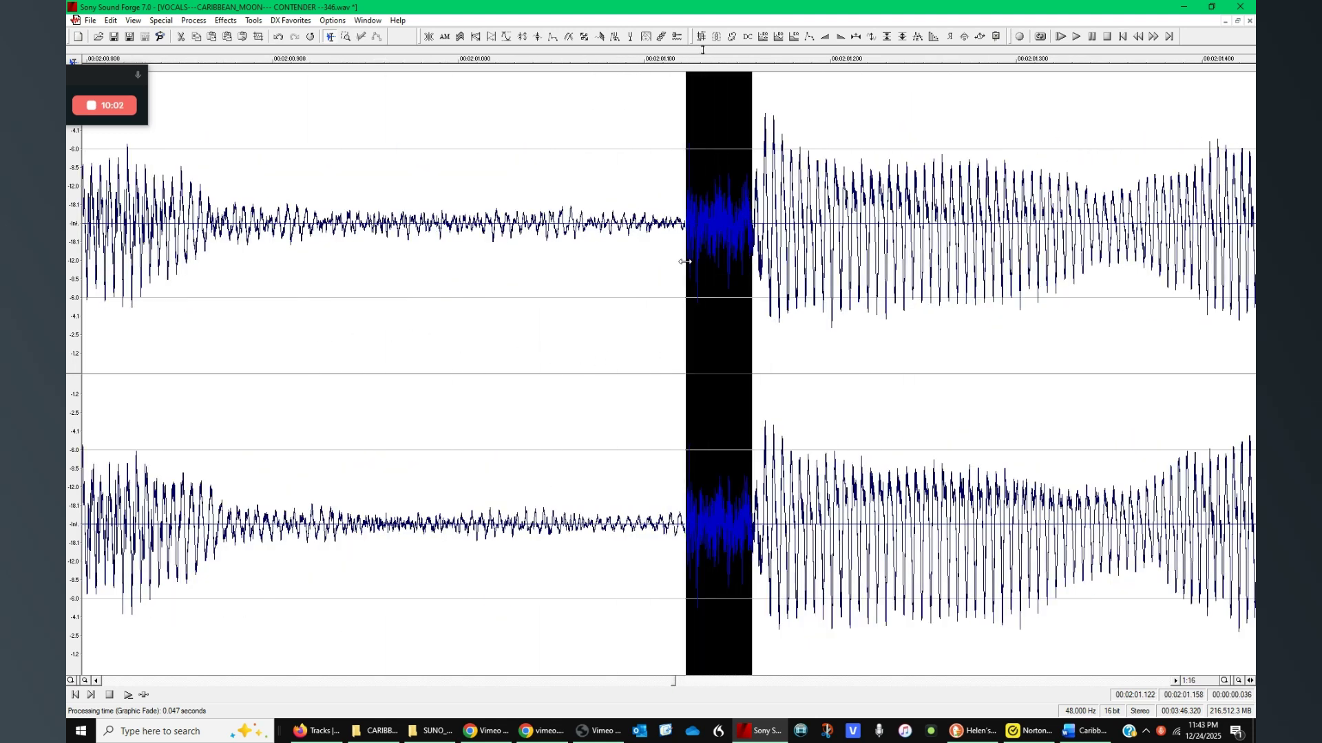
left_click(761, 38)
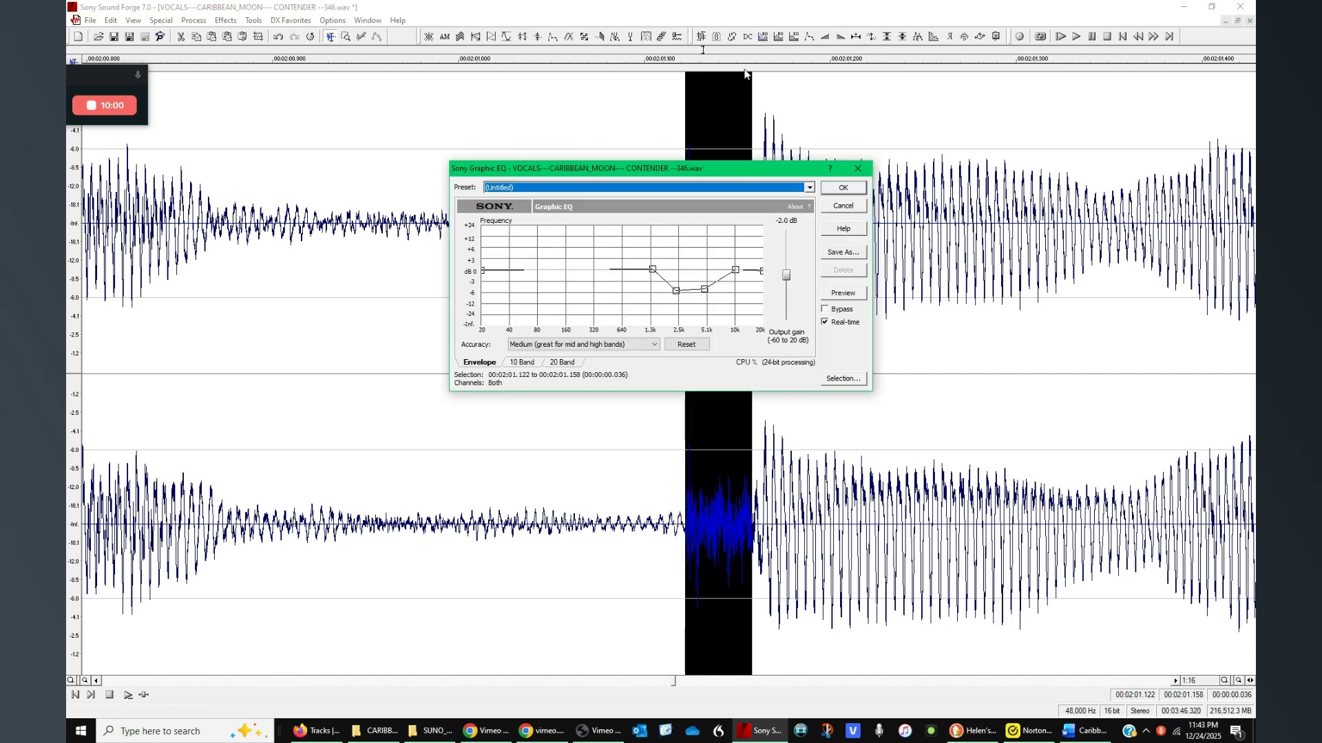
left_click(845, 188)
scroll(759, 282, "down", 2)
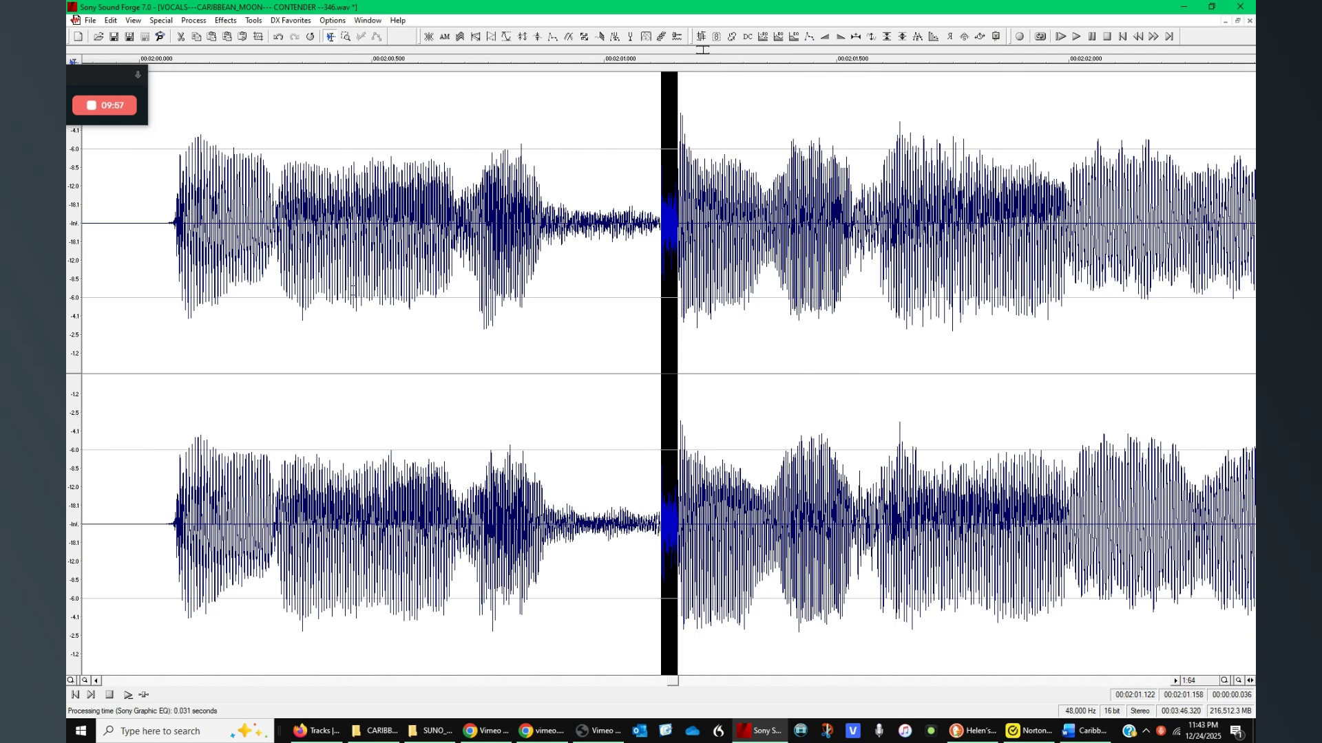
Audition the equalized phrase from its start near 2:00, then replay the short consonant around 2:01.1 several times.
left_click(150, 310)
key("space")
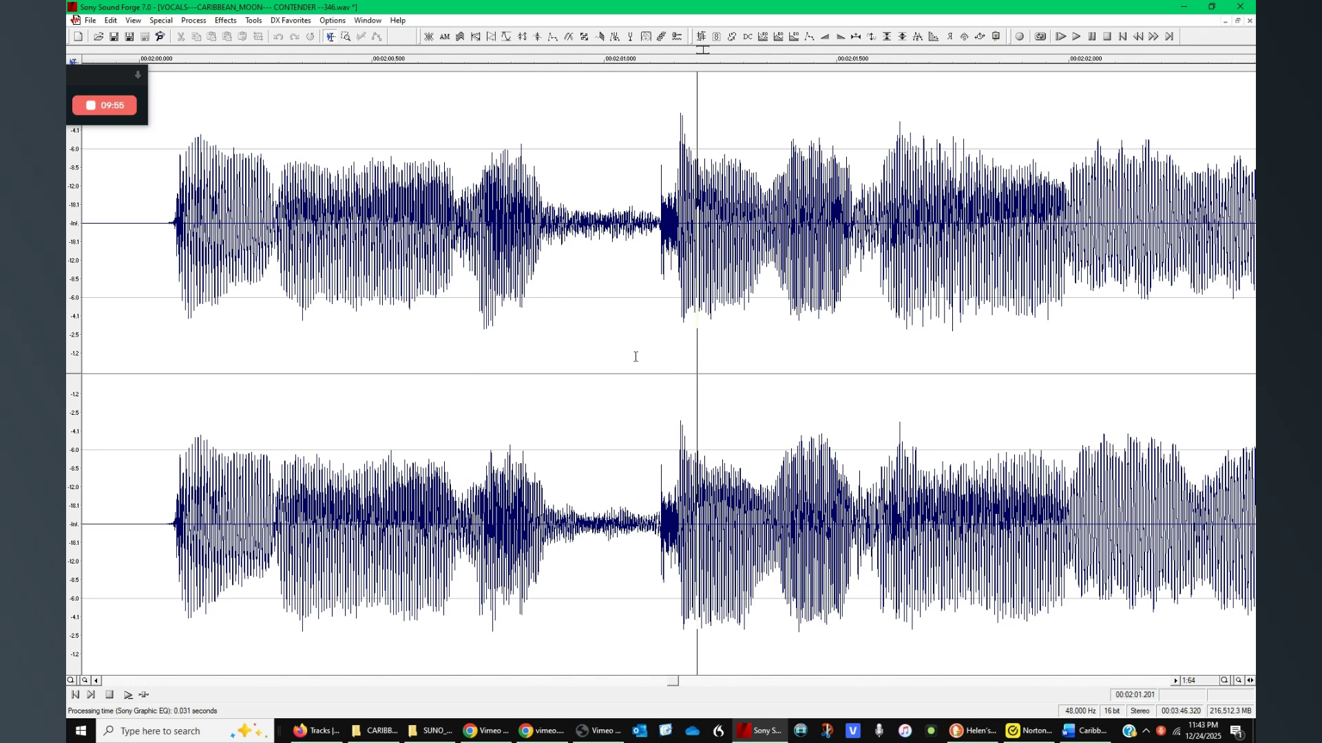
left_click(696, 356)
key("space")
left_click(664, 287)
key("space")
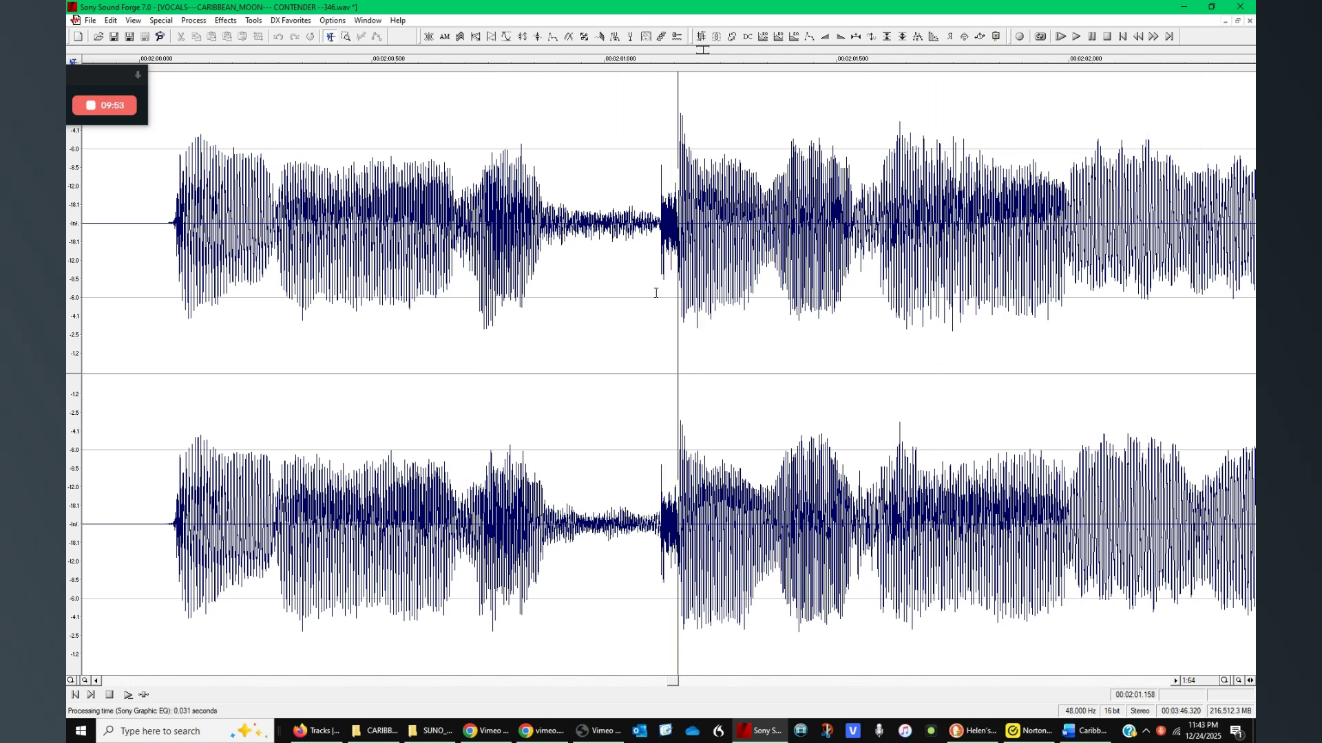
left_click(656, 291)
key("space")
Lower the consonant from 2:01.122 to 2:01.157 with the 70 volume preset (-3.00 dB) and replay the phrase.
left_click_drag(656, 291, 681, 289)
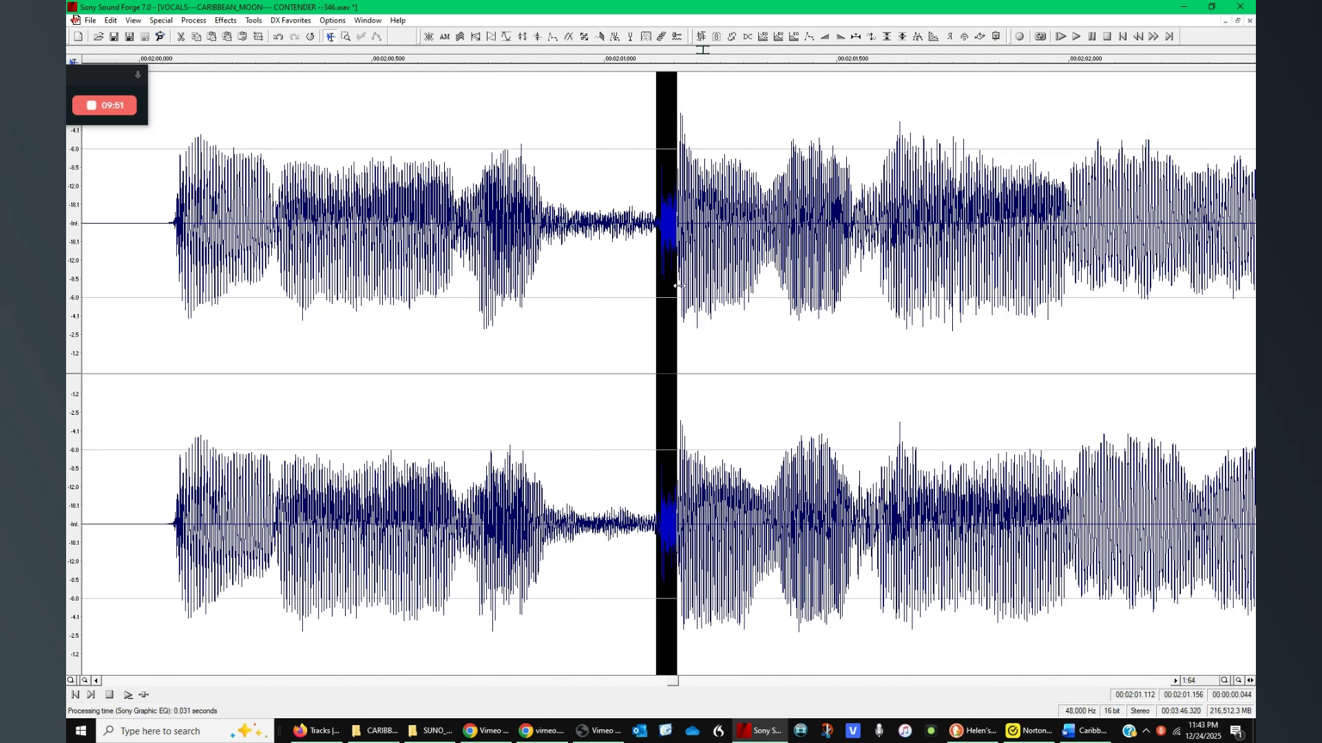
scroll(680, 289, "up", 1)
scroll(690, 291, "up", 3)
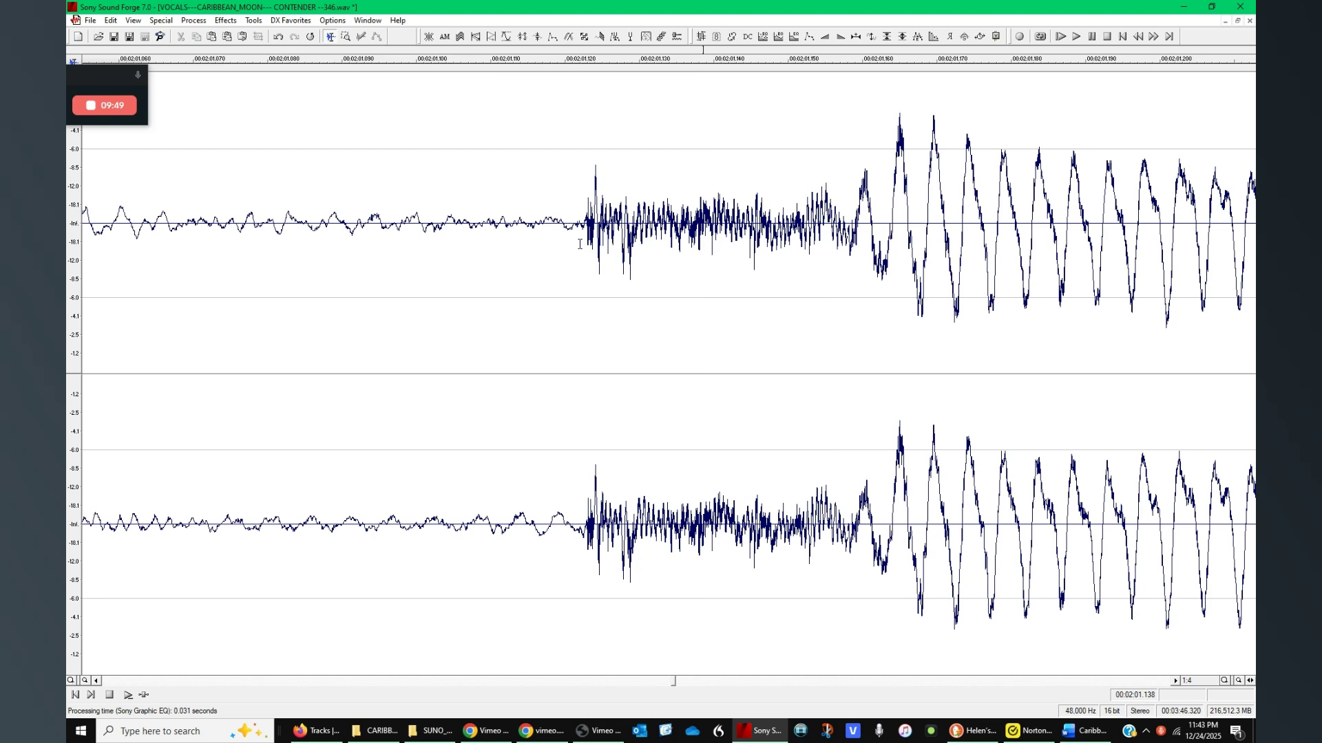
left_click_drag(580, 243, 841, 253)
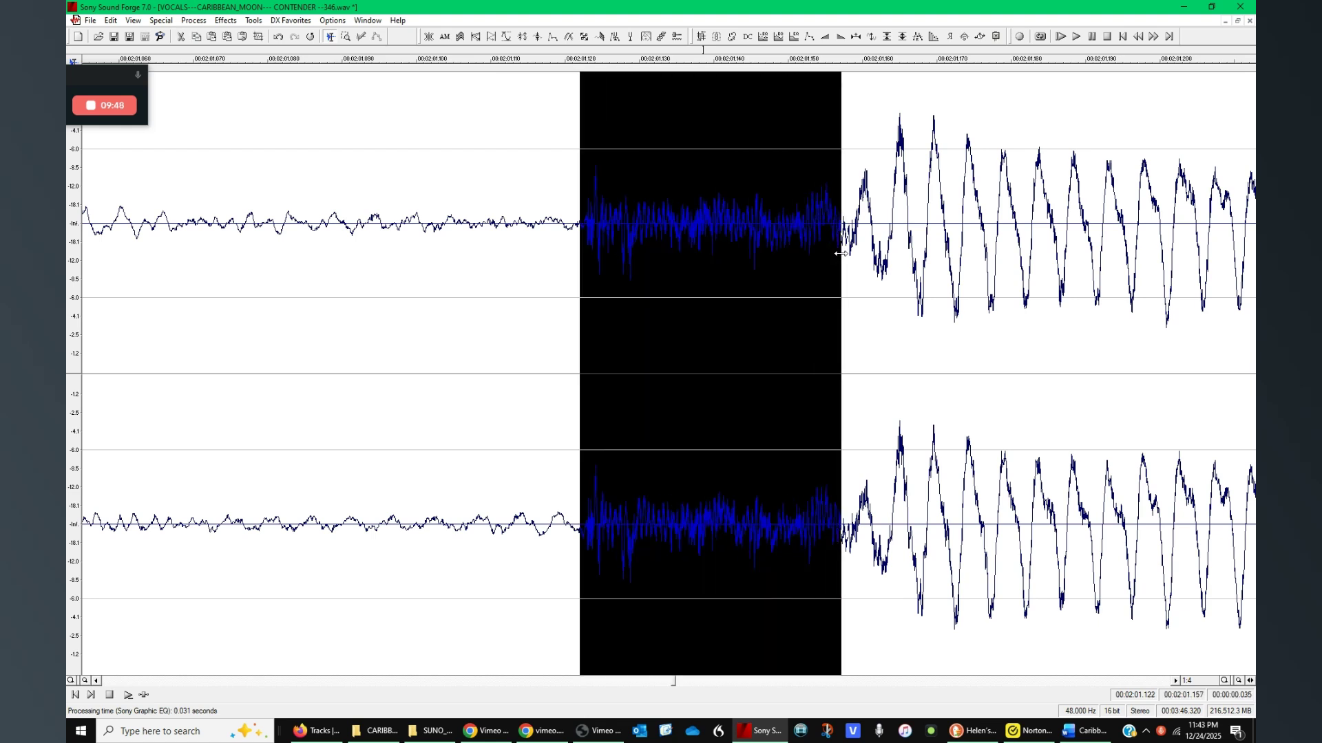
left_click(999, 40)
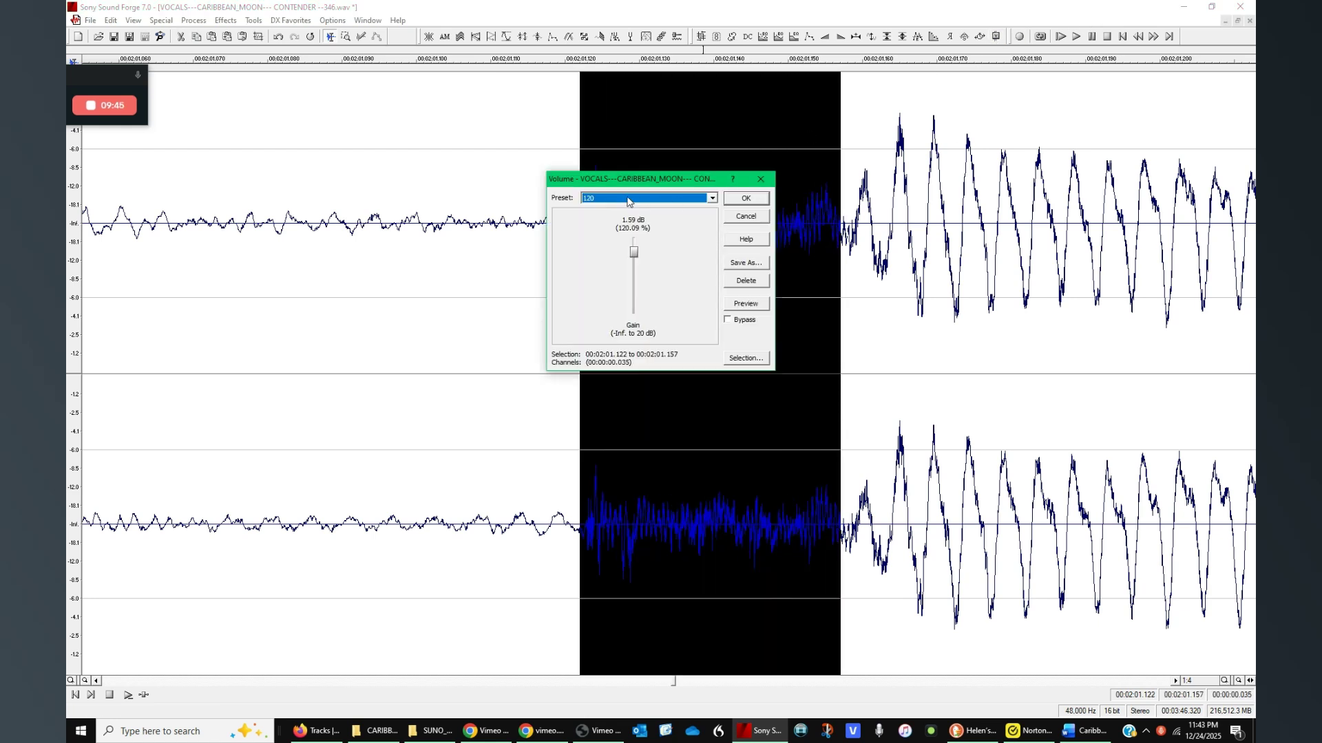
left_click(606, 202)
left_click(603, 301)
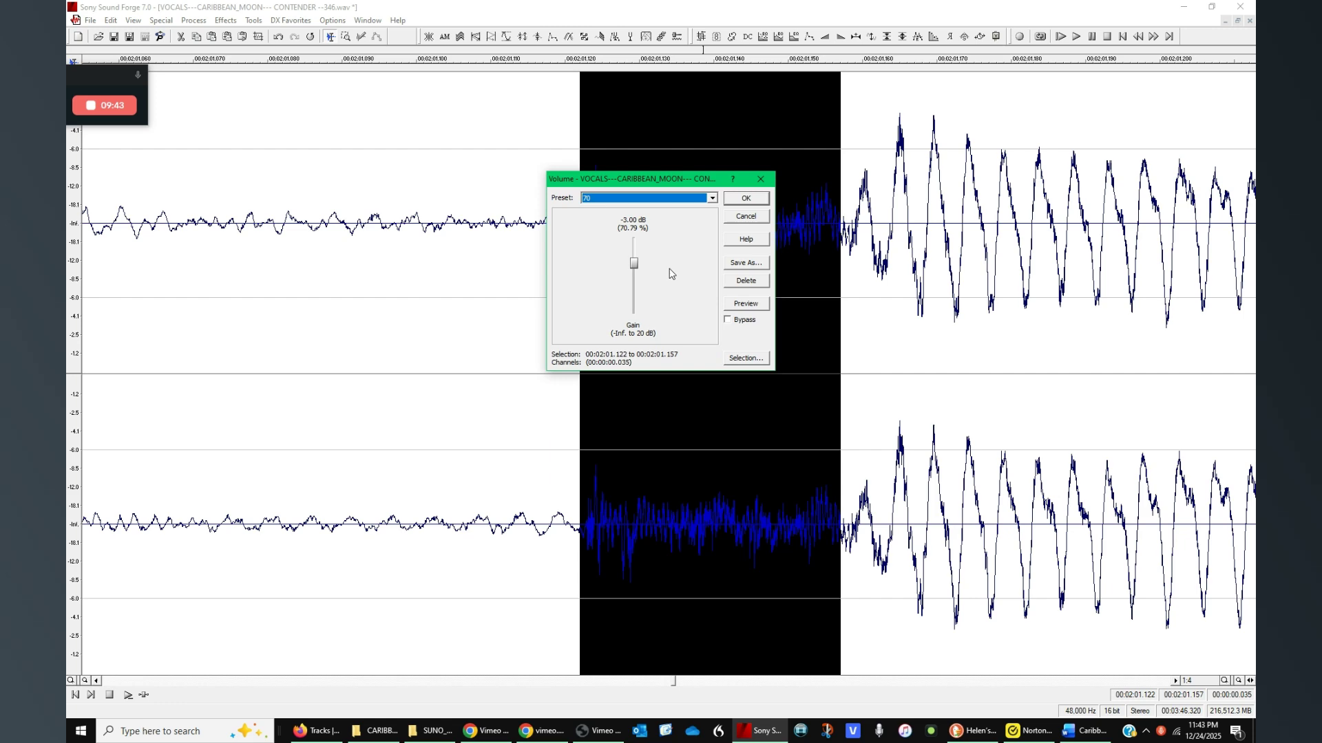
left_click(743, 201)
scroll(701, 316, "down", 5)
left_click(445, 354)
key("space")
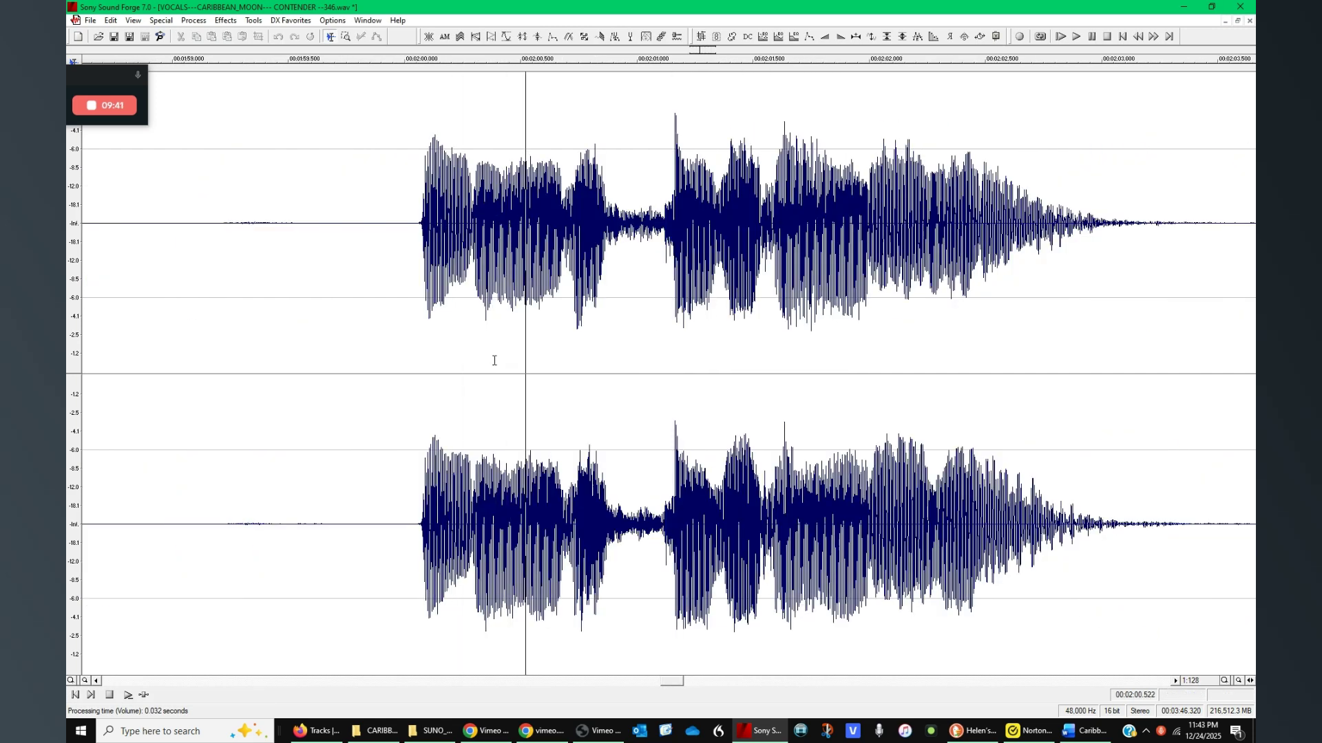
Repeat the volume reduction on the consonant from 2:01.120 to 2:01.158 and audition the phrase again.
scroll(682, 367, "up", 1)
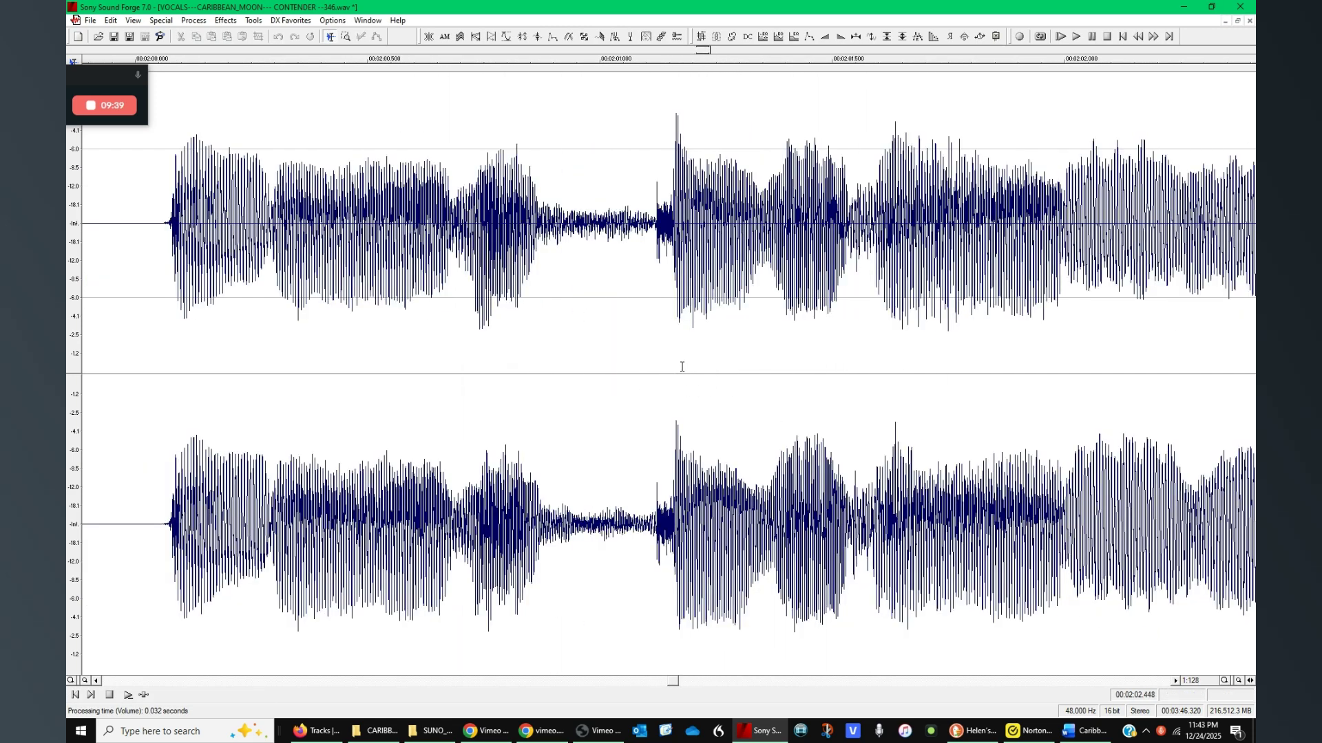
scroll(681, 367, "up", 3)
left_click_drag(686, 275, 615, 265)
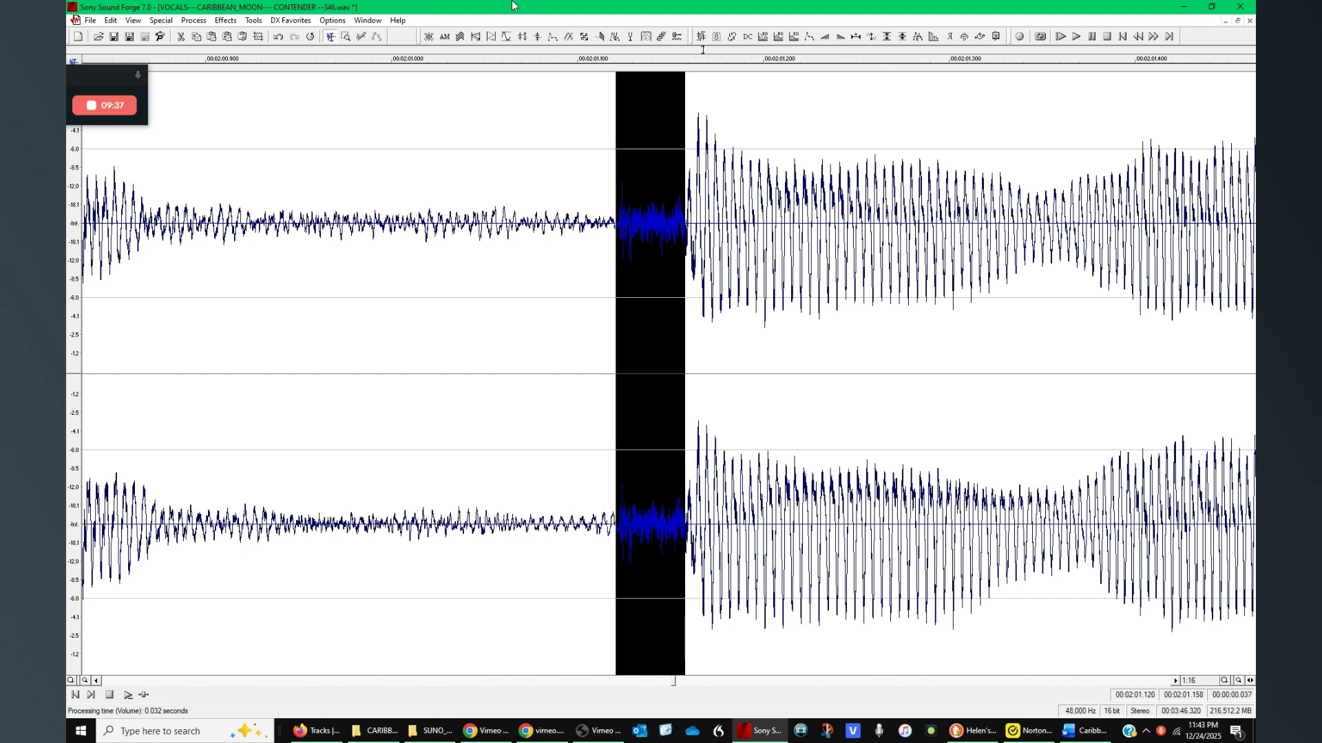
left_click(310, 37)
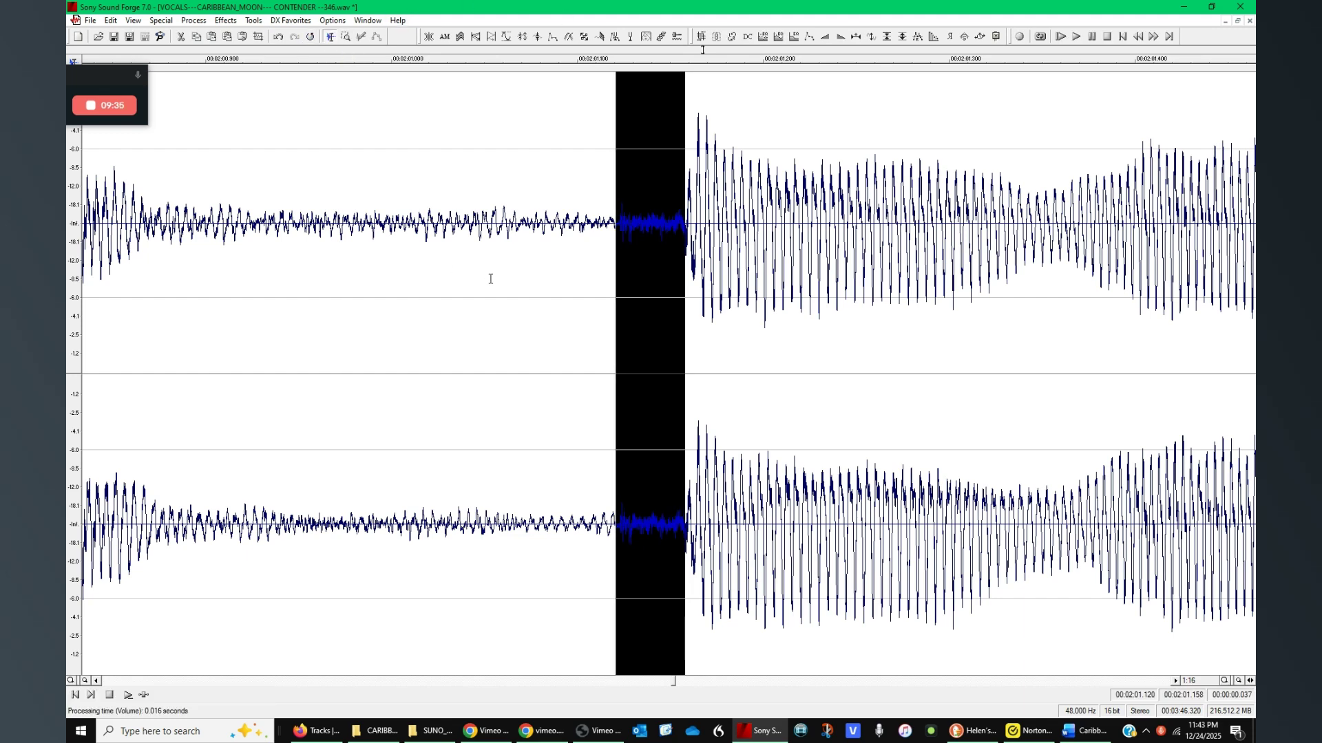
scroll(491, 279, "down", 3)
left_click(435, 361)
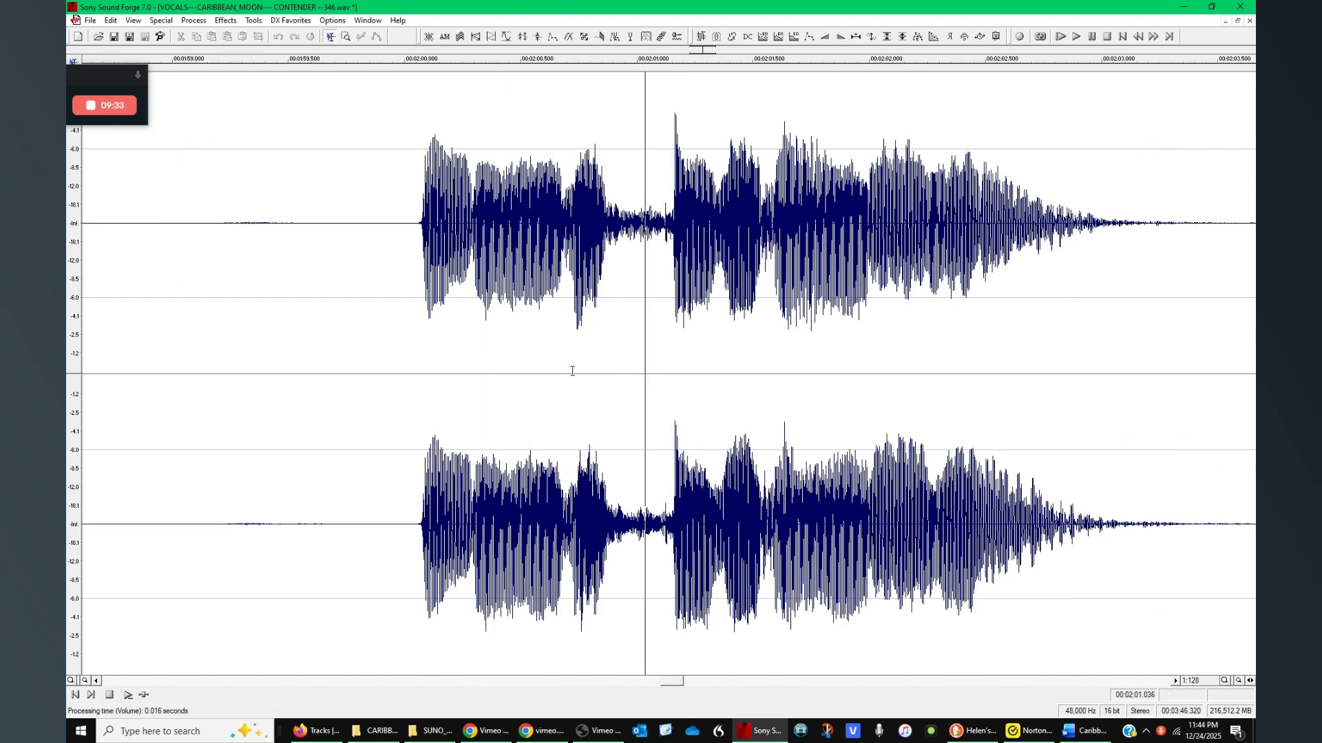
key("space")
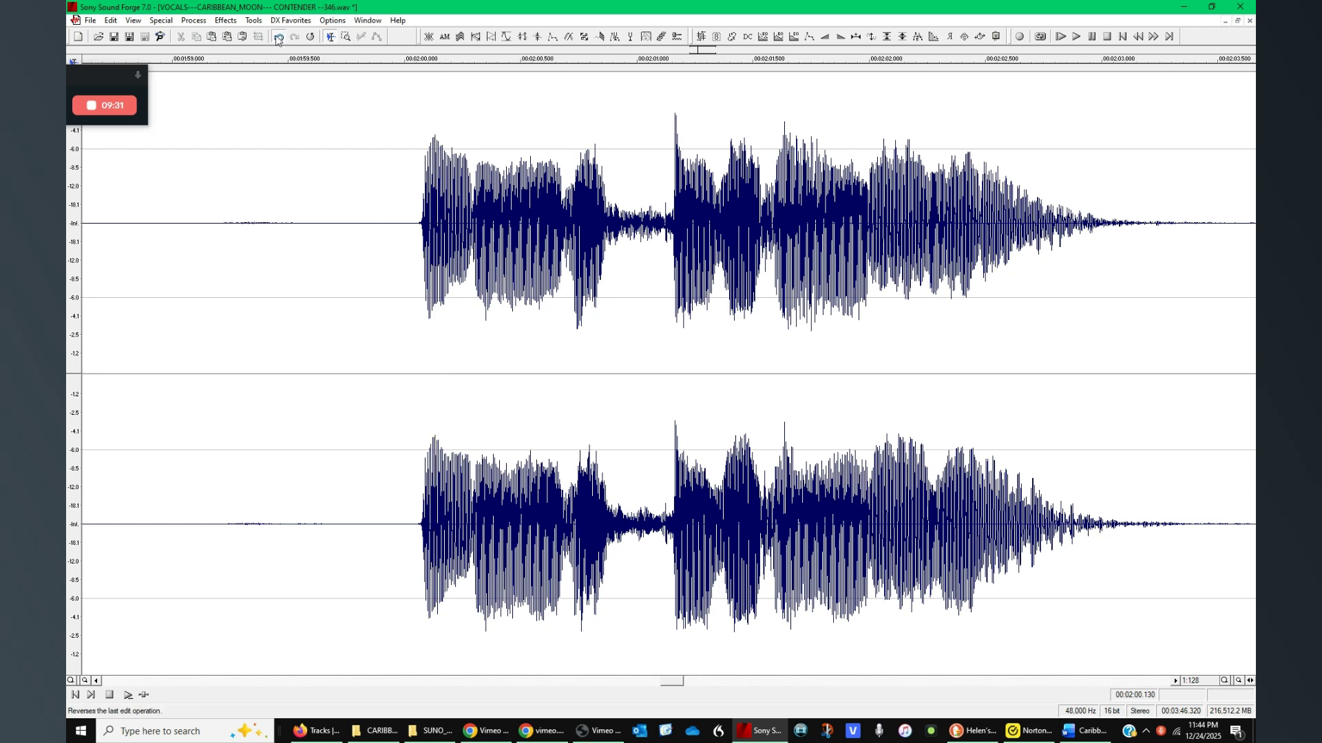
scroll(545, 303, "up", 1)
key("space")
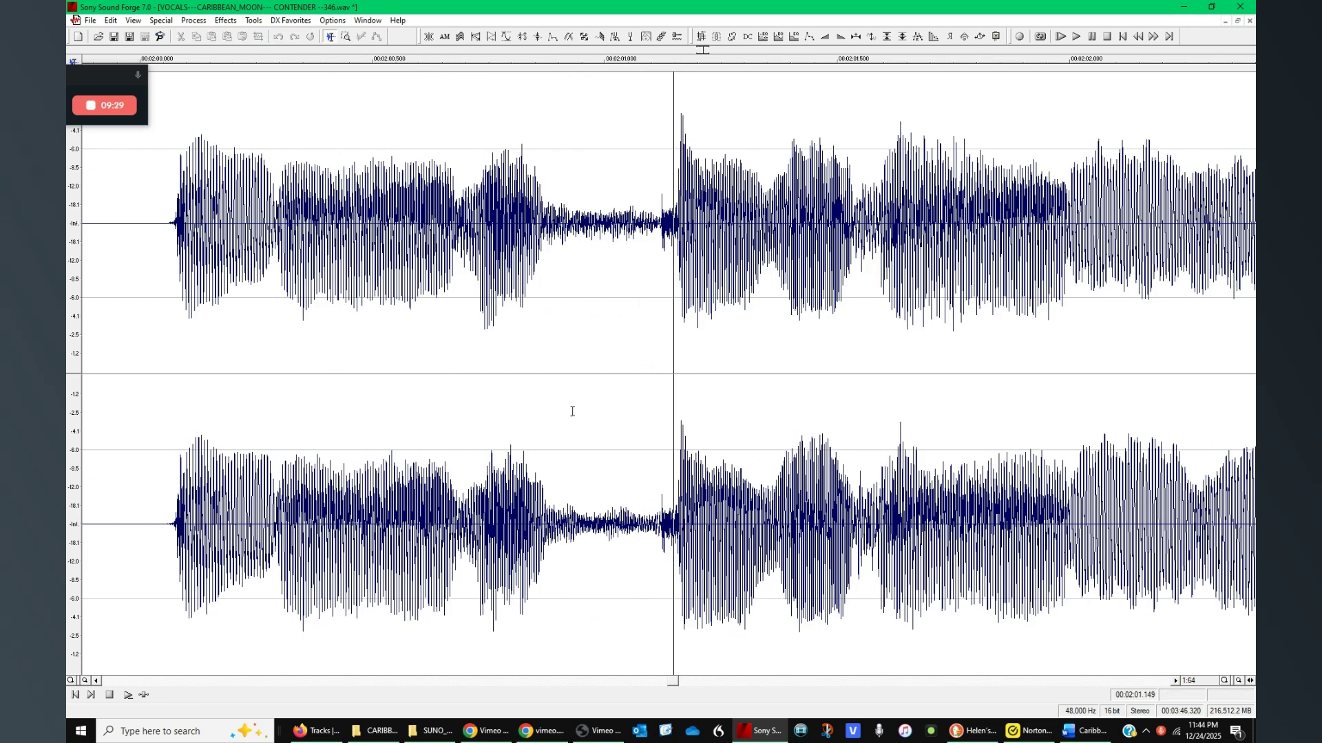
scroll(755, 398, "down", 2)
scroll(785, 365, "down", 2)
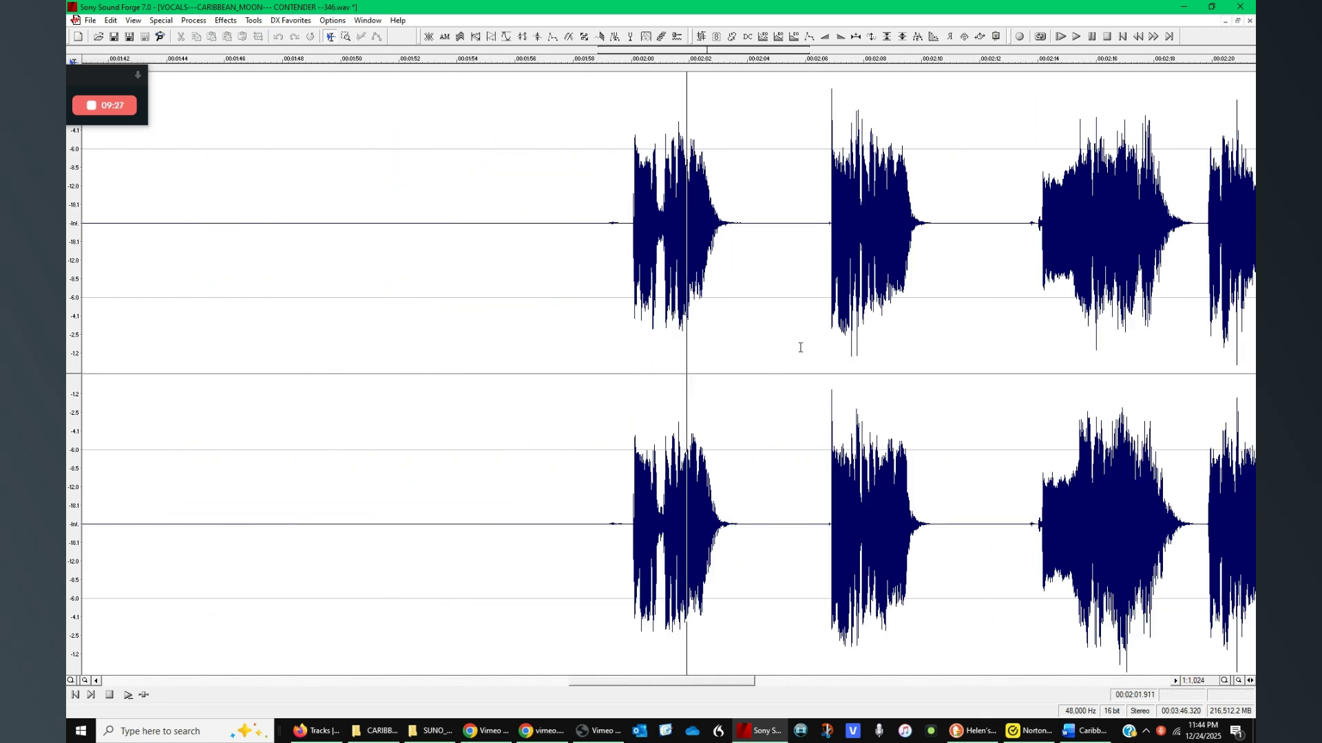
left_click_drag(754, 227, 585, 268)
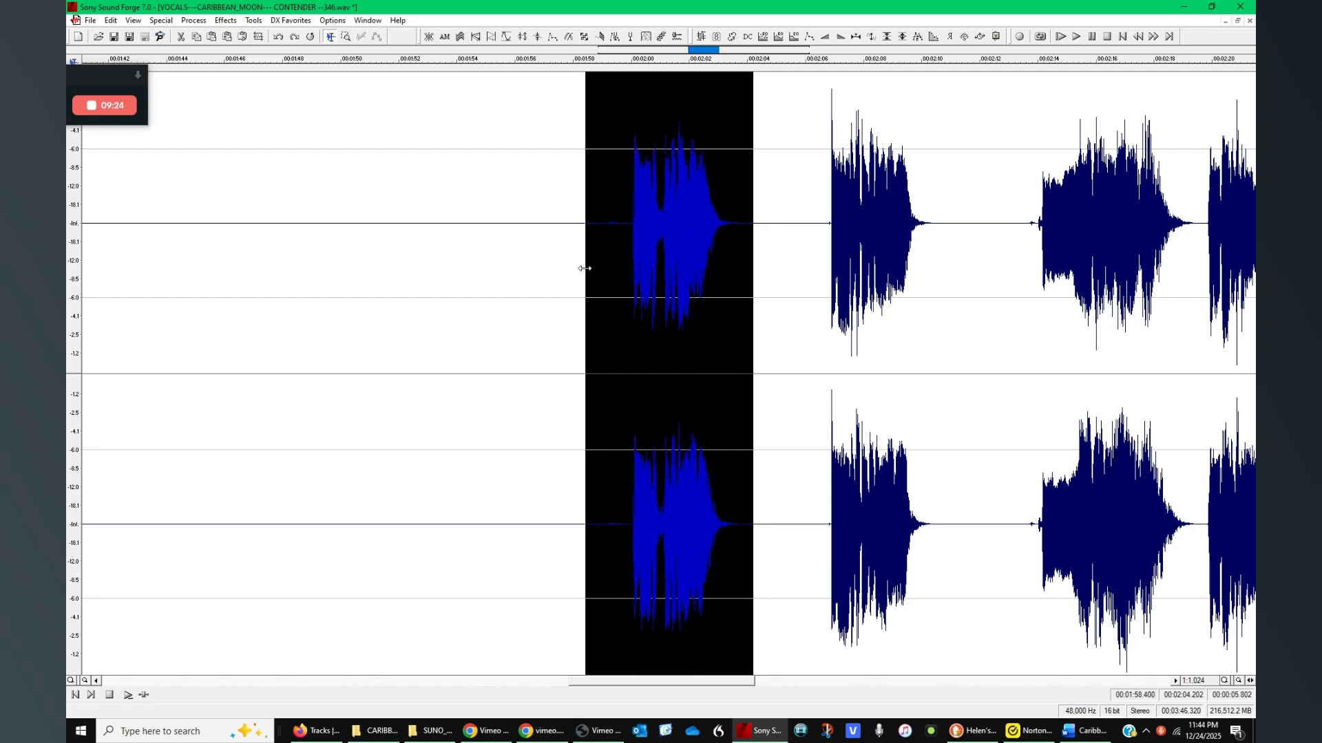
left_click(883, 368)
left_click(823, 341)
scroll(826, 340, "down", 3)
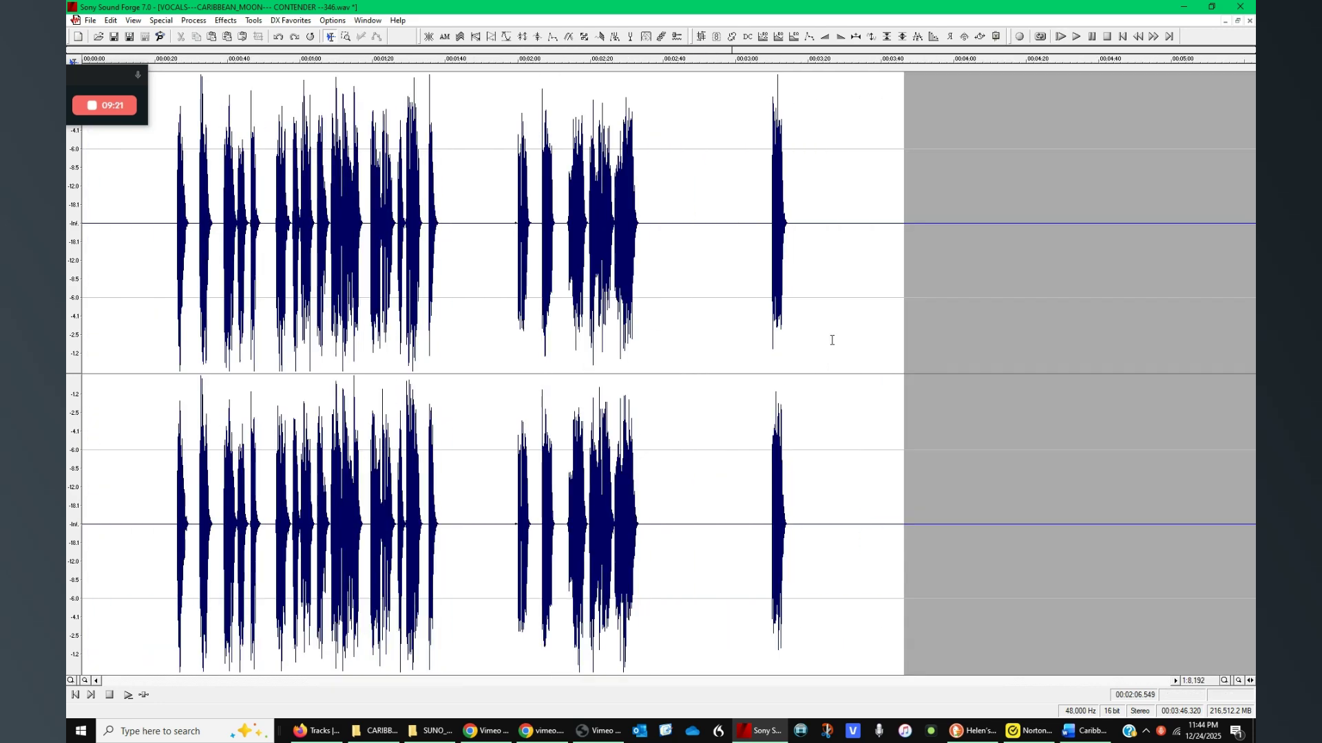
Normalize the phrase from 1:58.592 to 2:05.781 to a 0.00 dB peak level.
scroll(832, 340, "up", 4)
left_click_drag(626, 237, 207, 258)
left_click(996, 36)
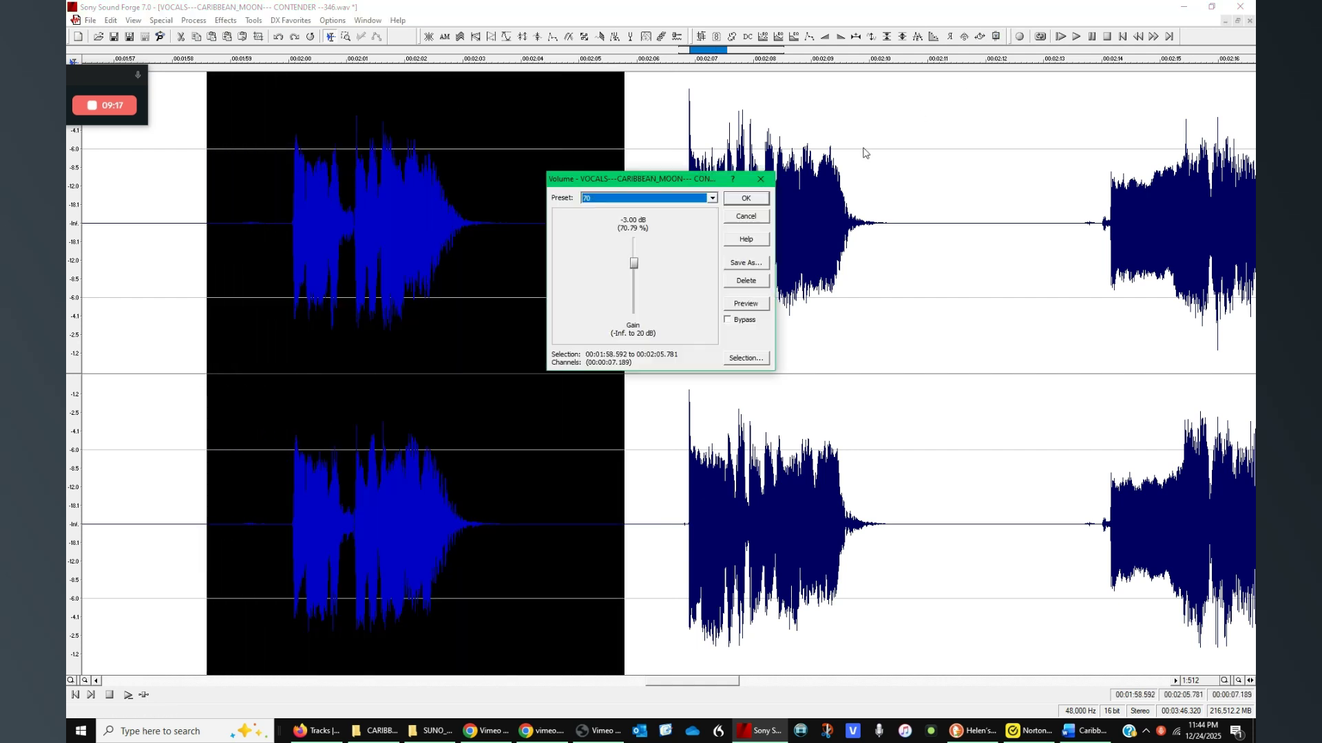
left_click(683, 197)
left_click(738, 214)
left_click(739, 215)
left_click(902, 36)
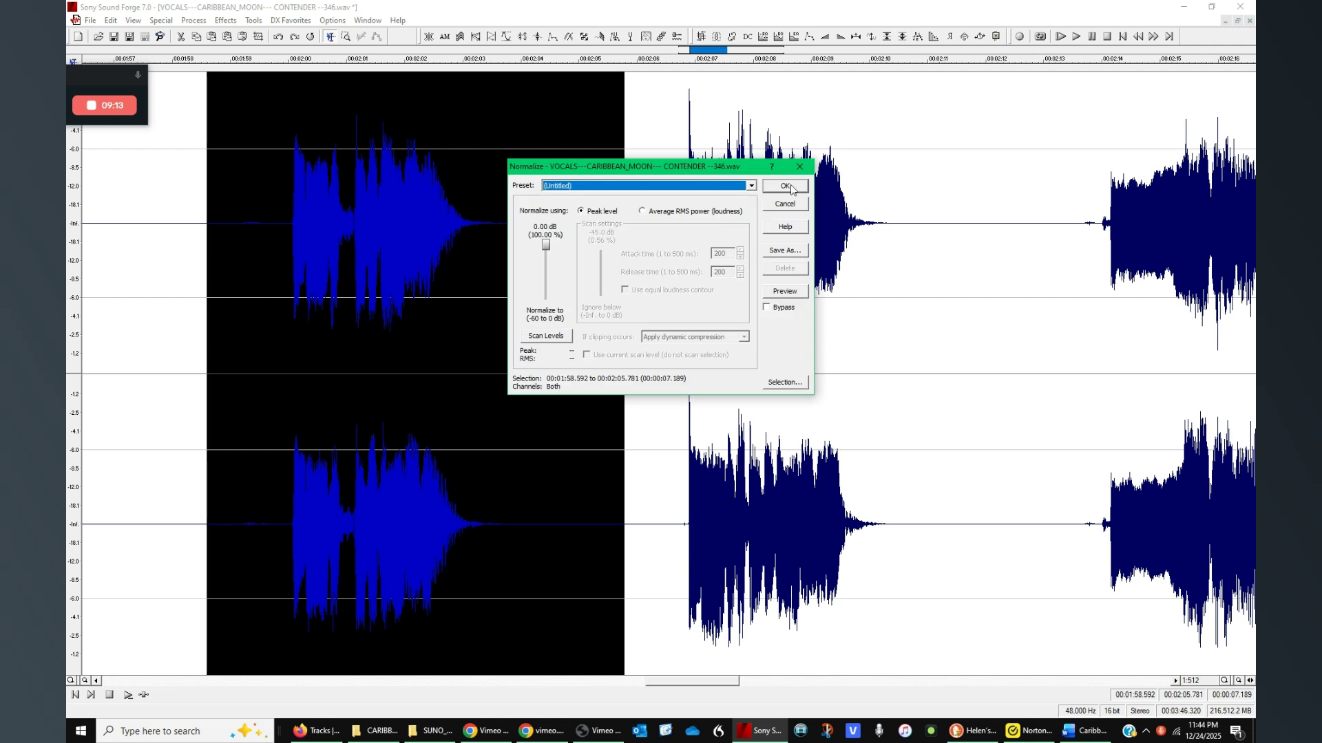
left_click(786, 187)
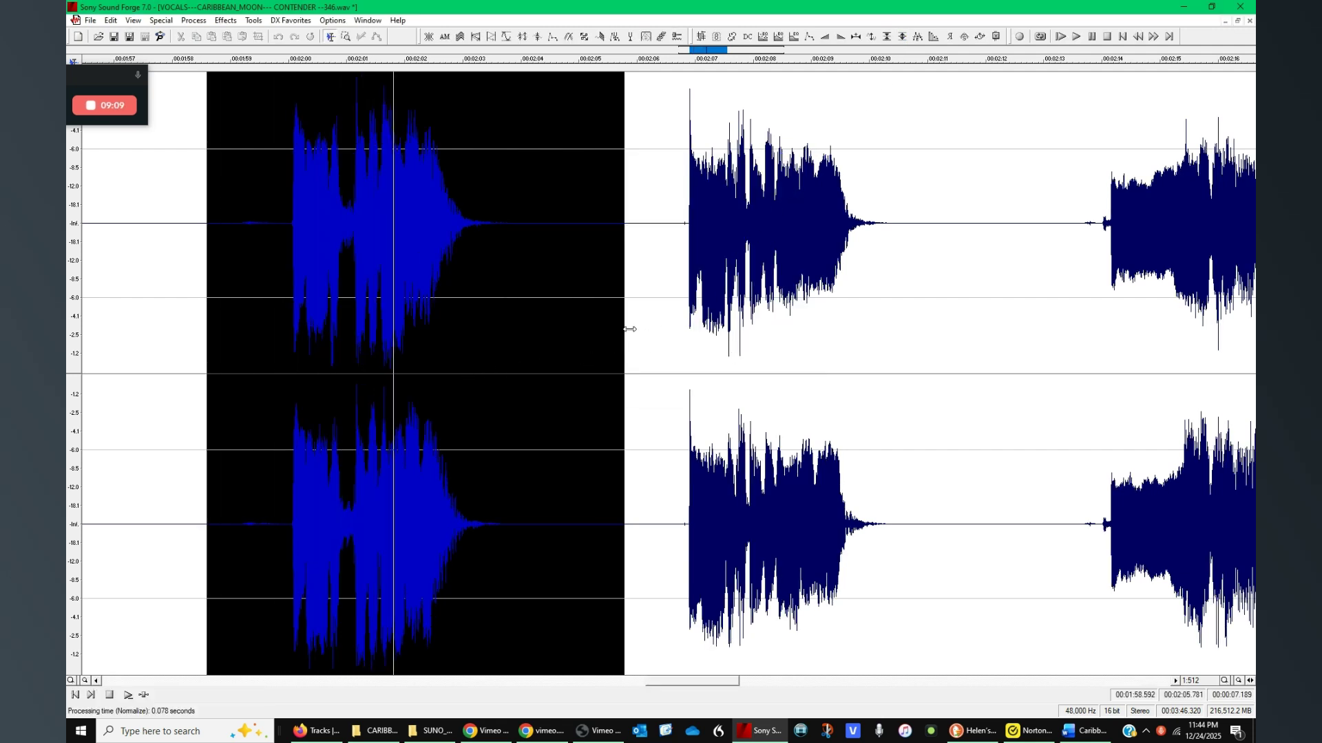
Apply the Graphic EQ preset "v" to the harsh consonant from 2:07.933 to 2:07.970.
left_click(685, 314)
scroll(695, 296, "up", 1)
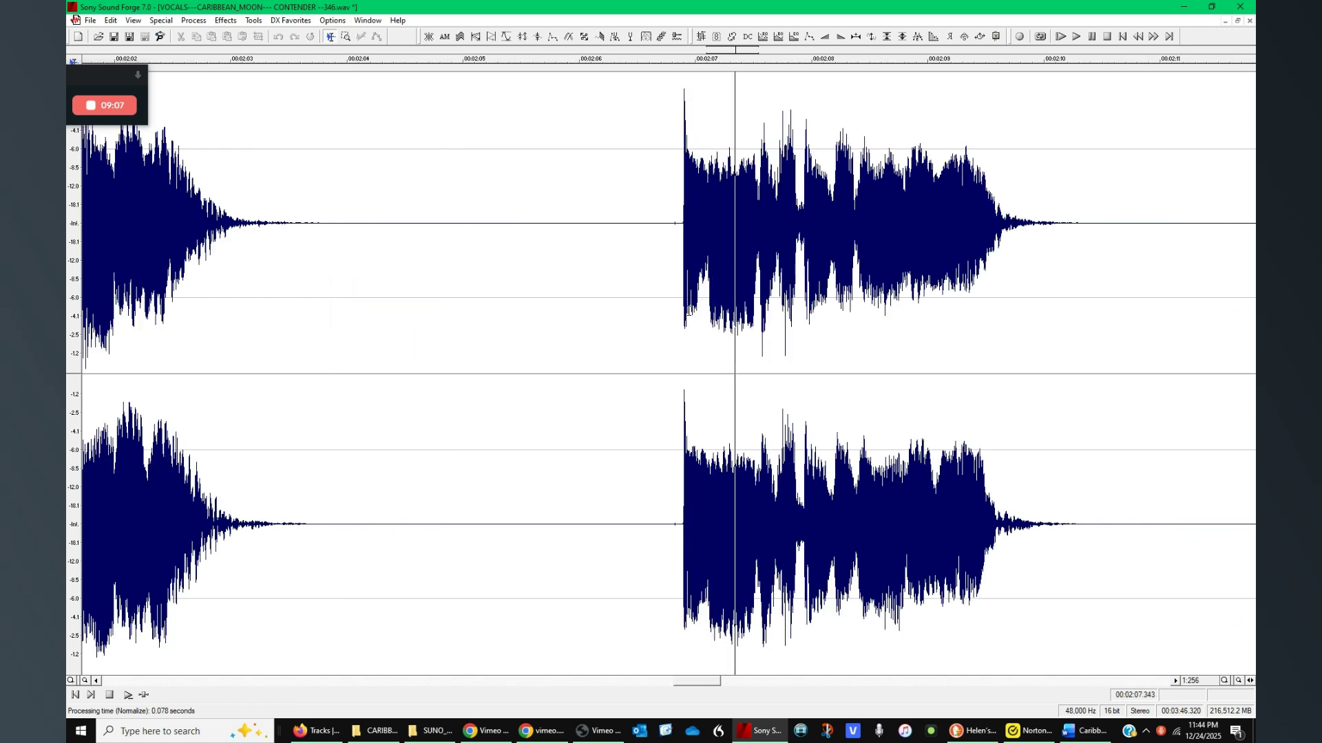
scroll(699, 294, "up", 1)
scroll(699, 294, "up", 1)
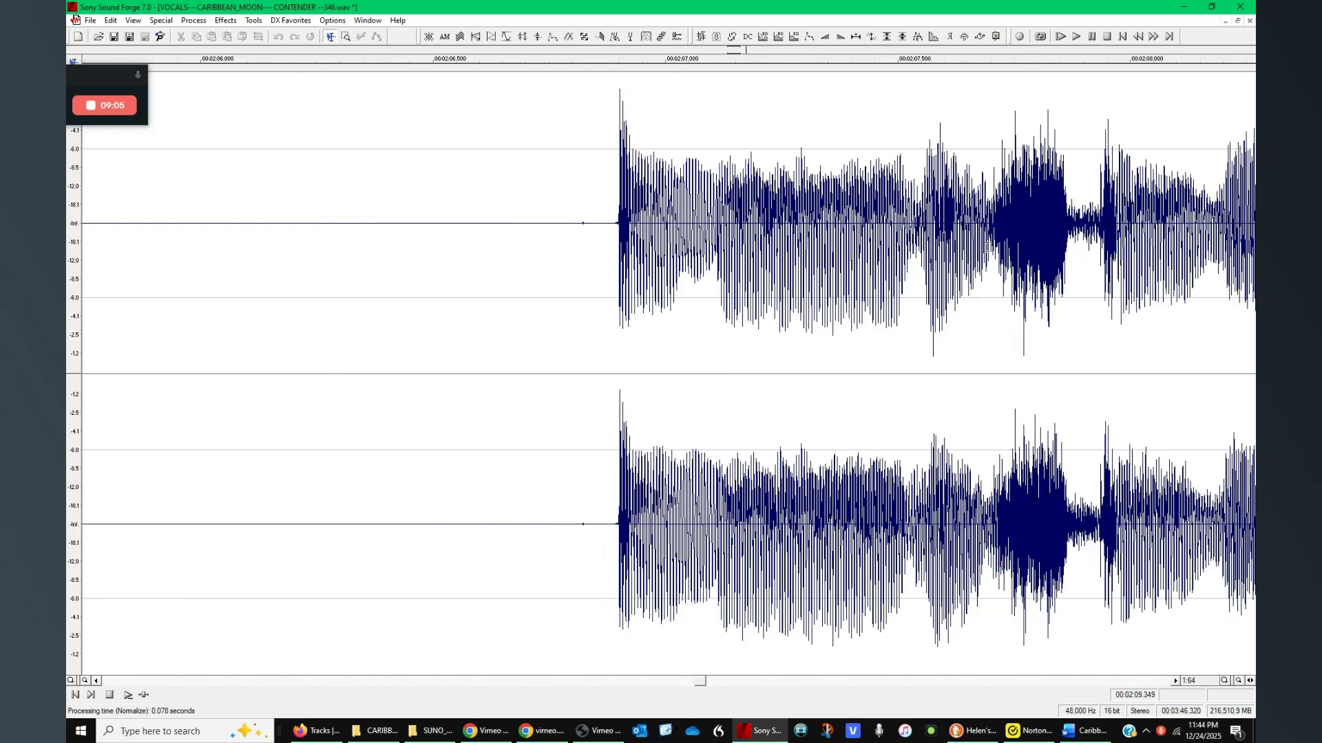
left_click(1145, 288)
scroll(1144, 288, "up", 2)
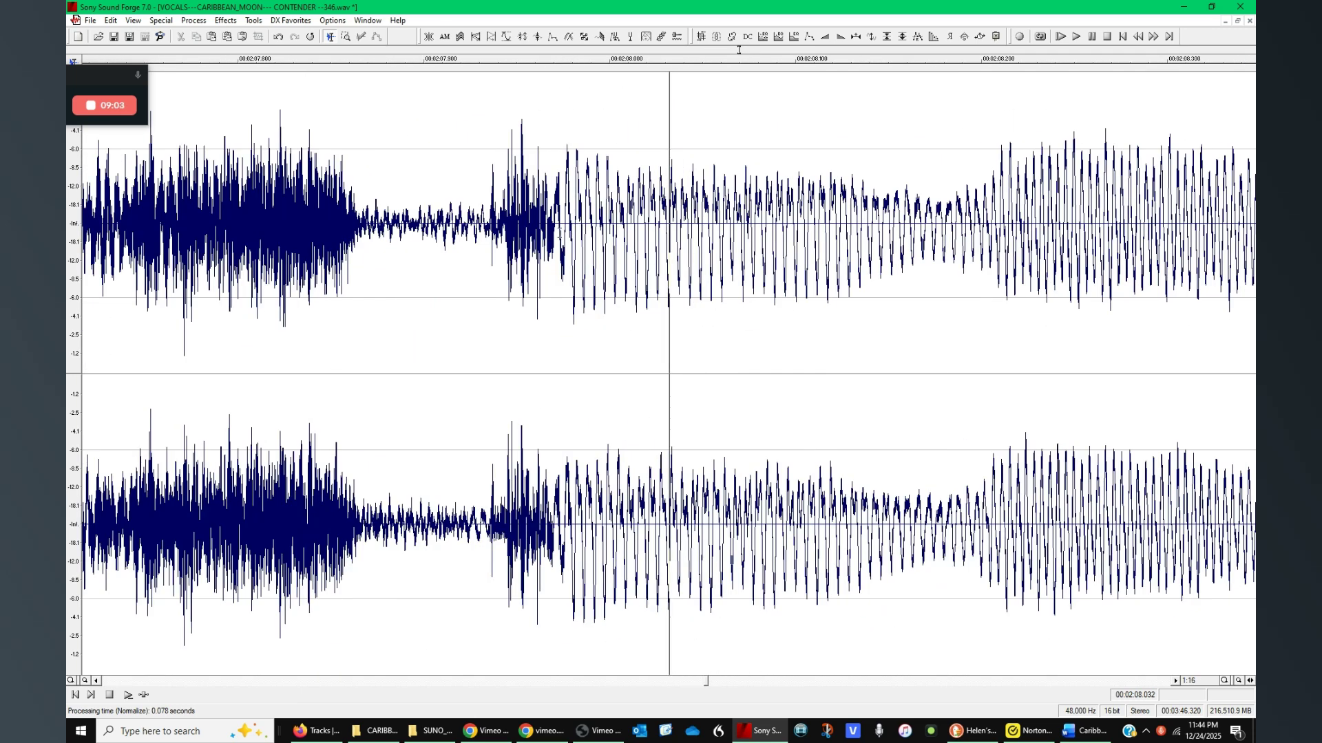
left_click(554, 227)
left_click_drag(554, 228, 485, 262)
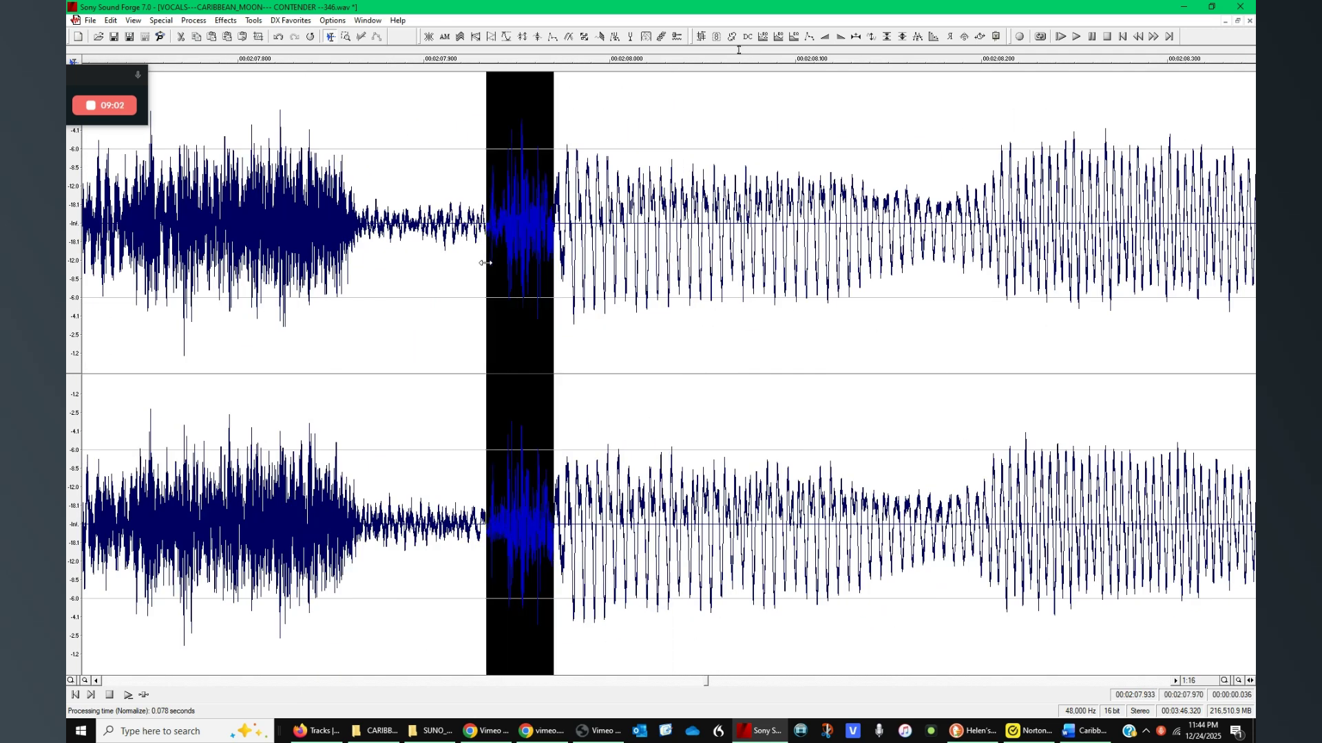
left_click(765, 37)
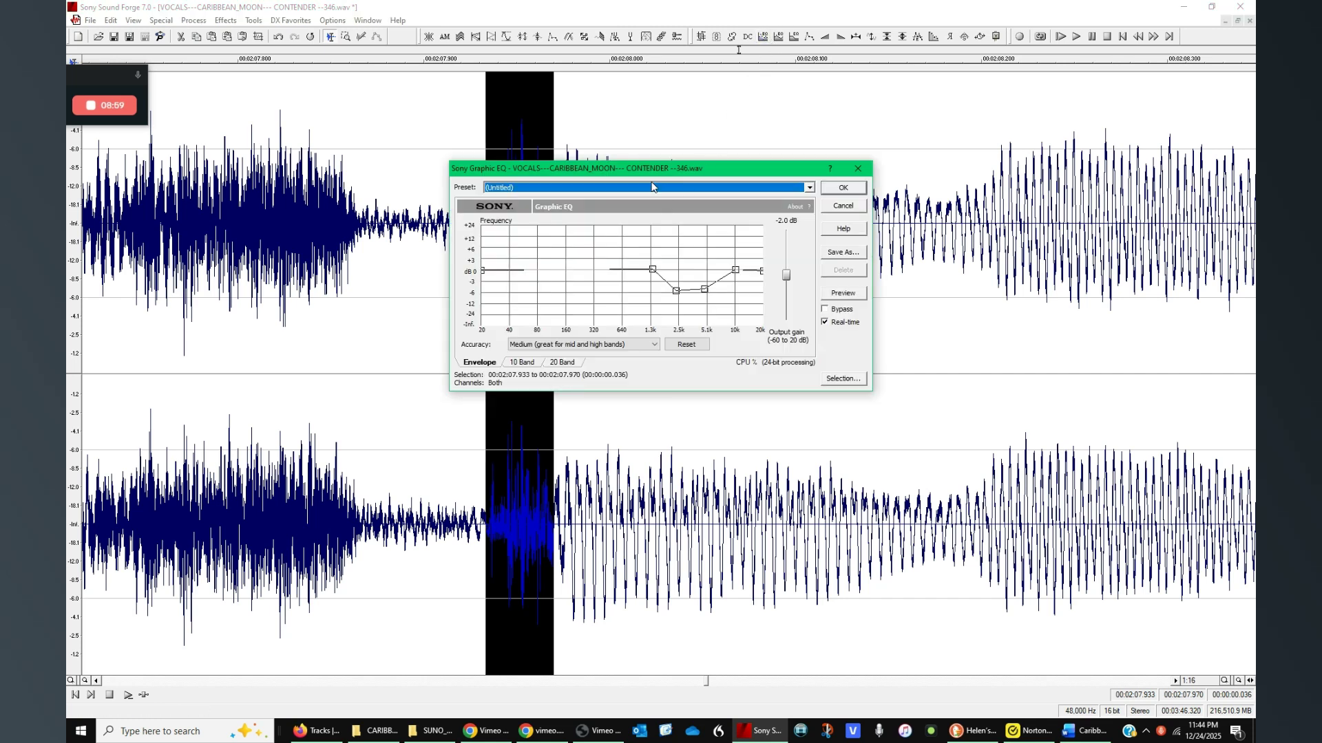
key("v")
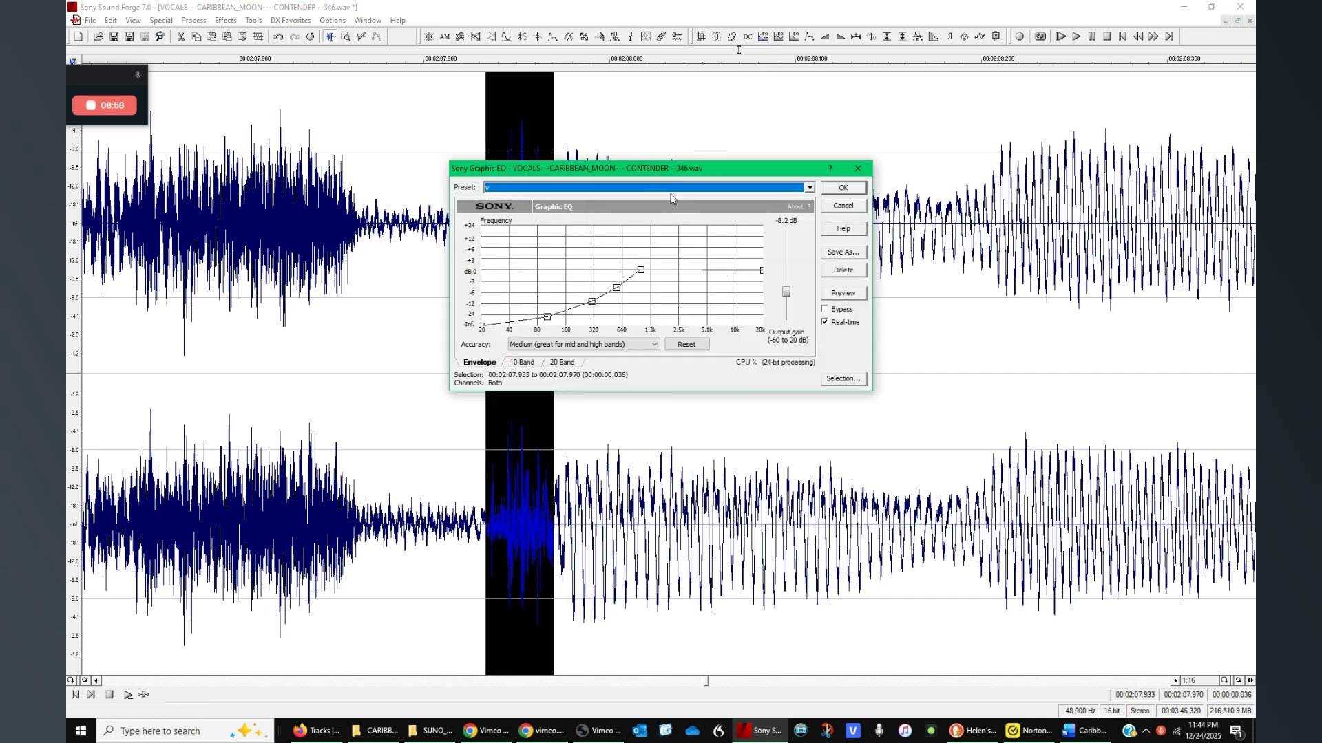
left_click(844, 189)
Audition the phrase starting near 2:06.8 and set the cursor at the equalized consonant at 2:07.933.
scroll(634, 248, "down", 2)
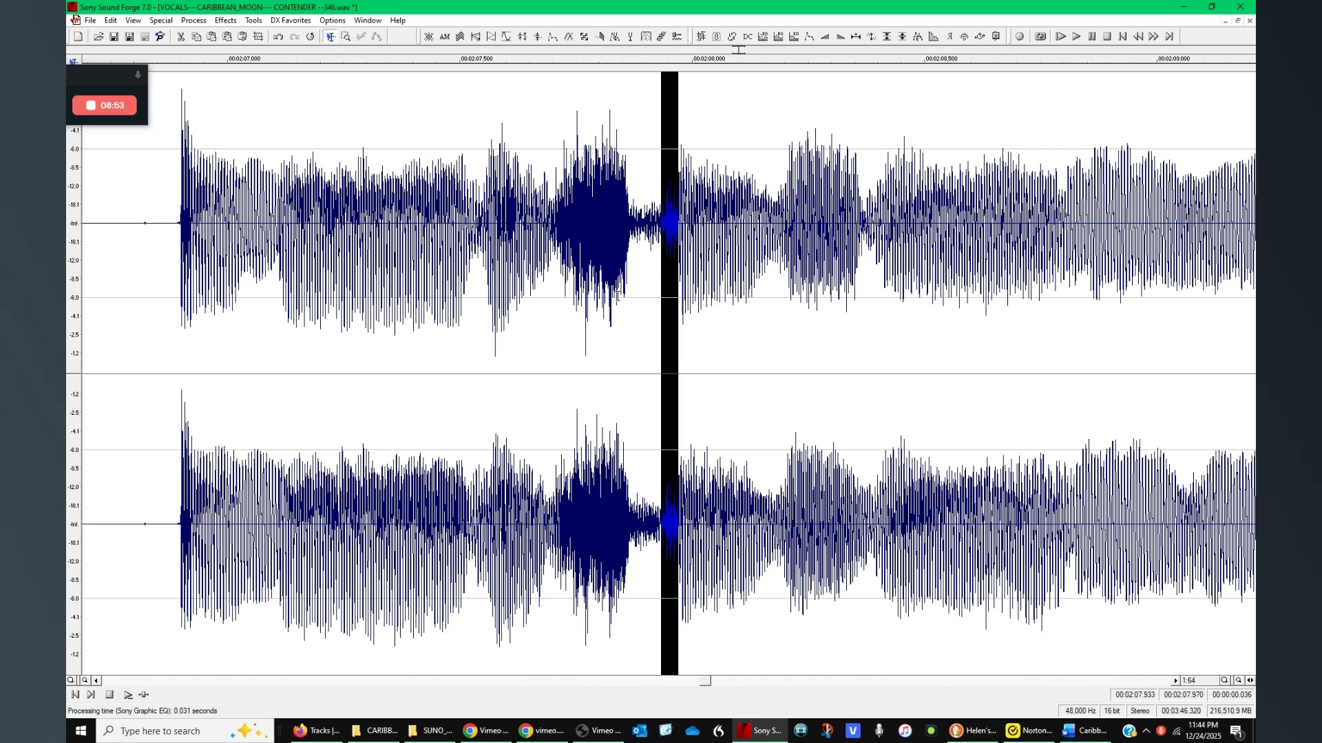
left_click(158, 305)
key("space")
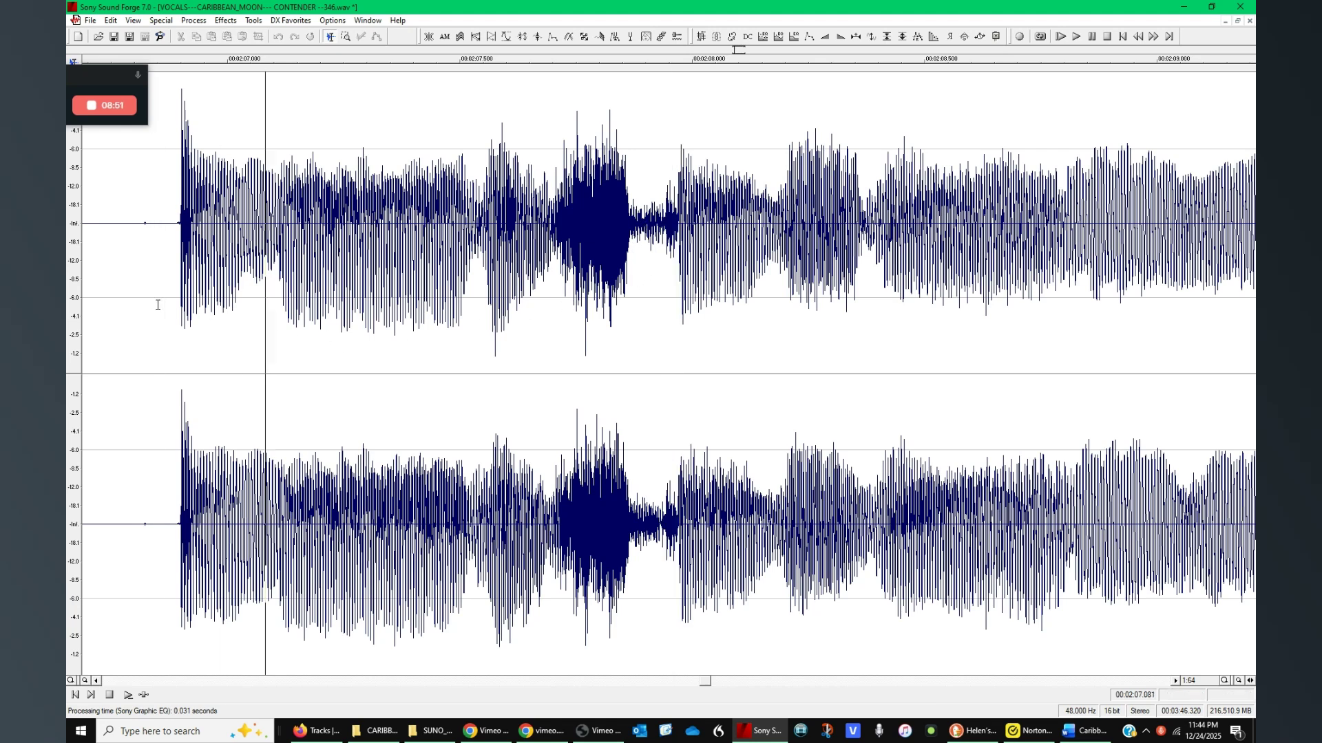
left_click(340, 282)
left_click(410, 273)
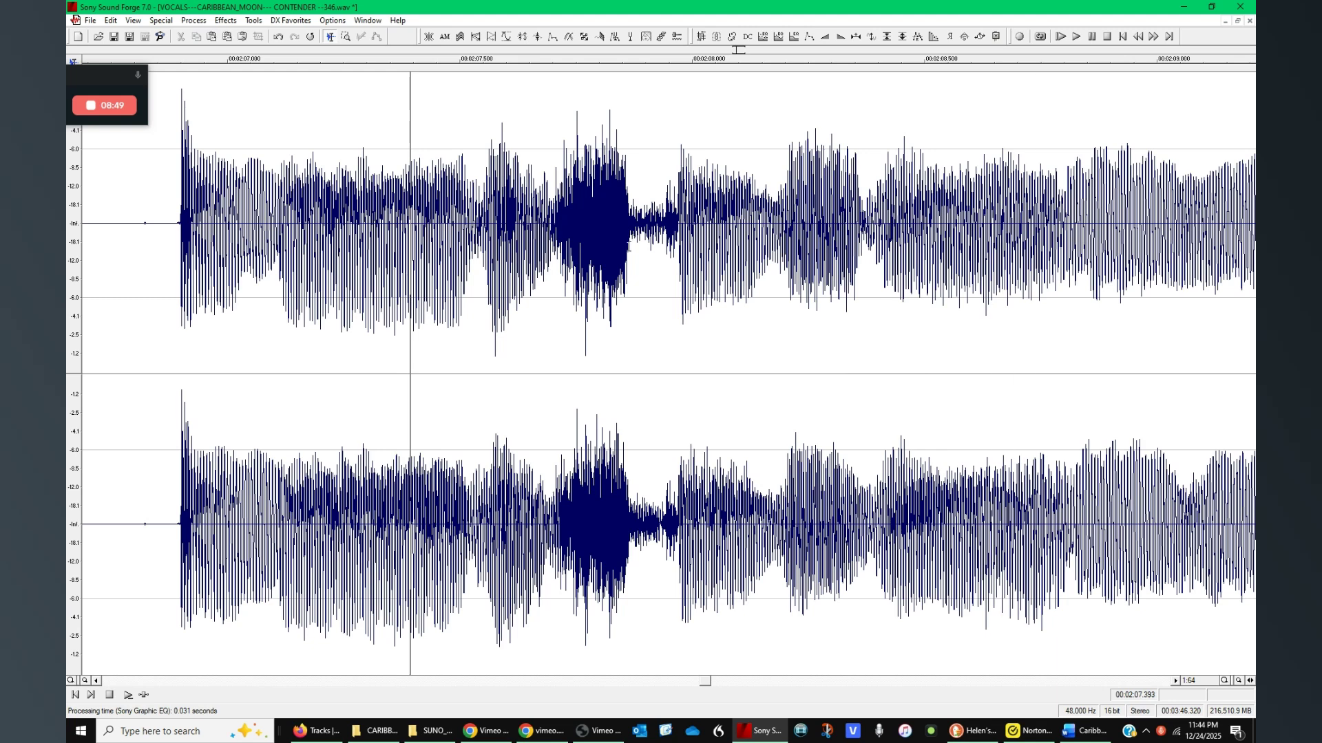
left_click(661, 263)
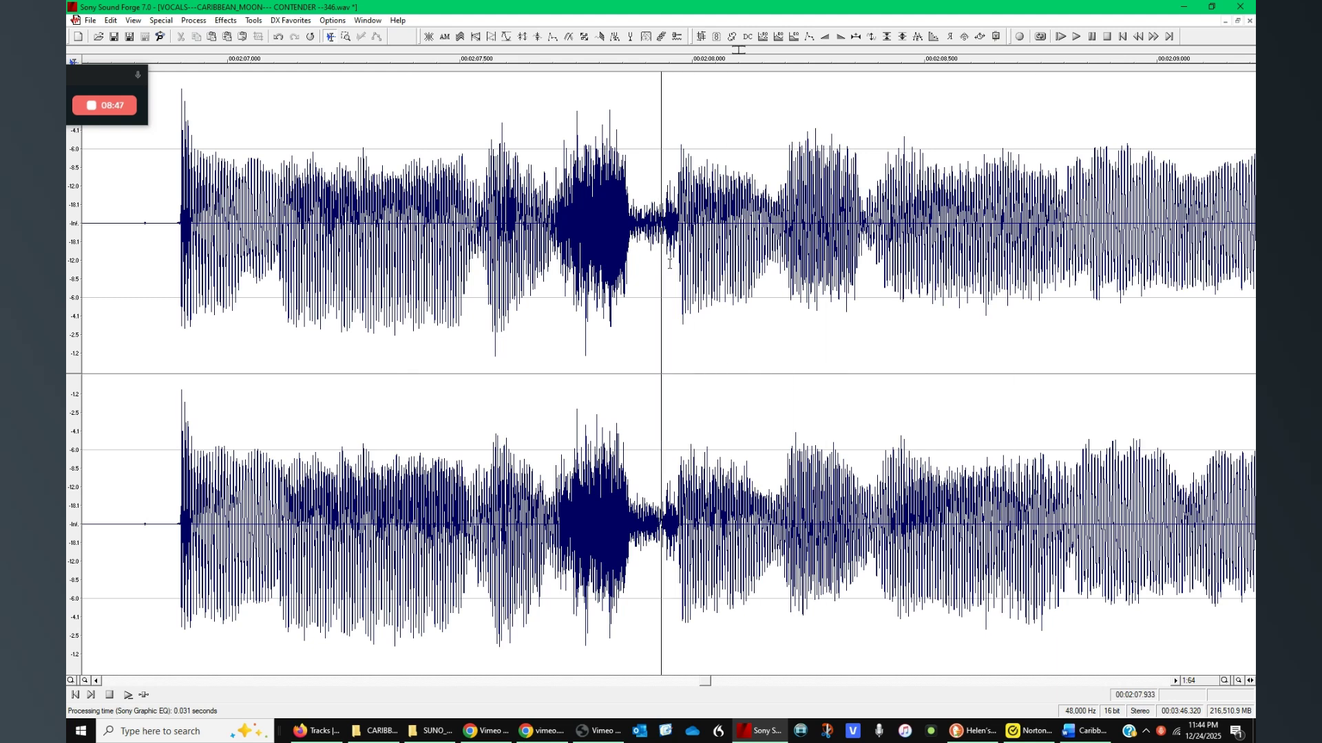
Delete the 10 ms of consonant noise from 2:07.944 to 2:07.954.
scroll(669, 264, "up", 3)
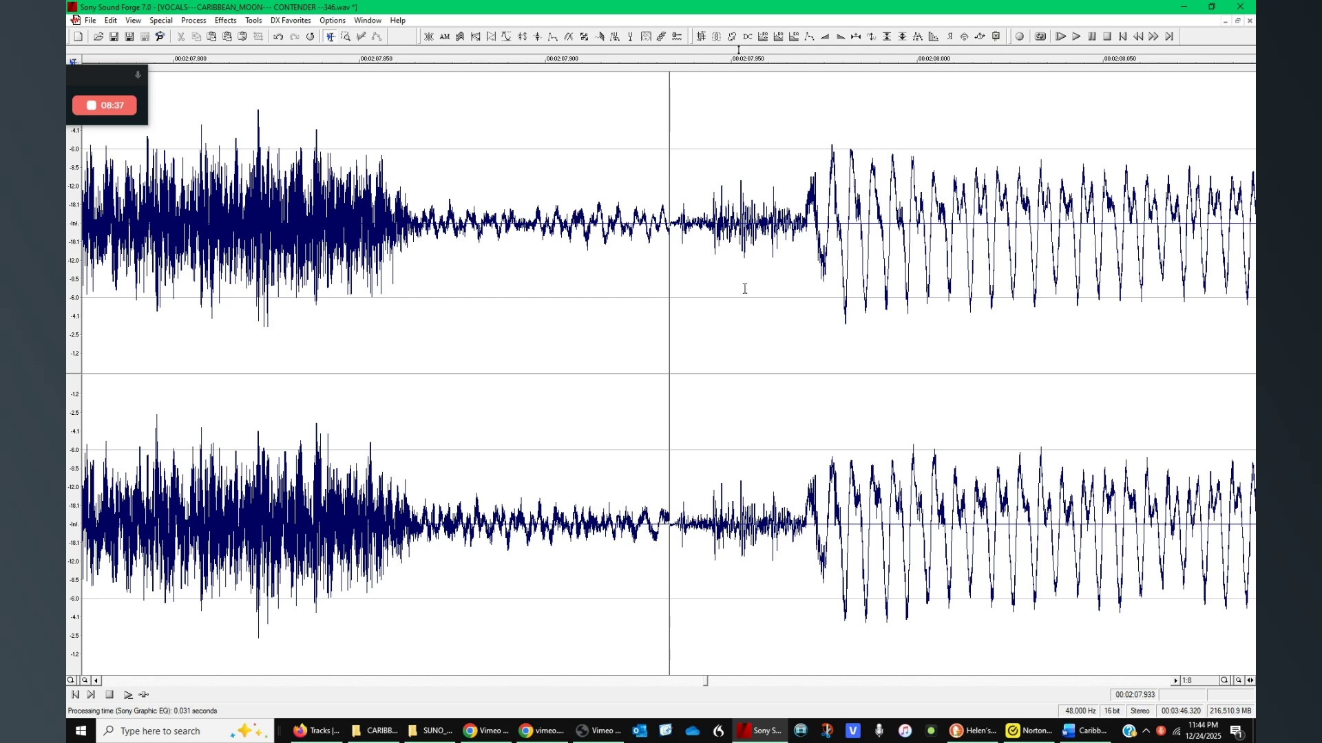
left_click_drag(745, 289, 707, 311)
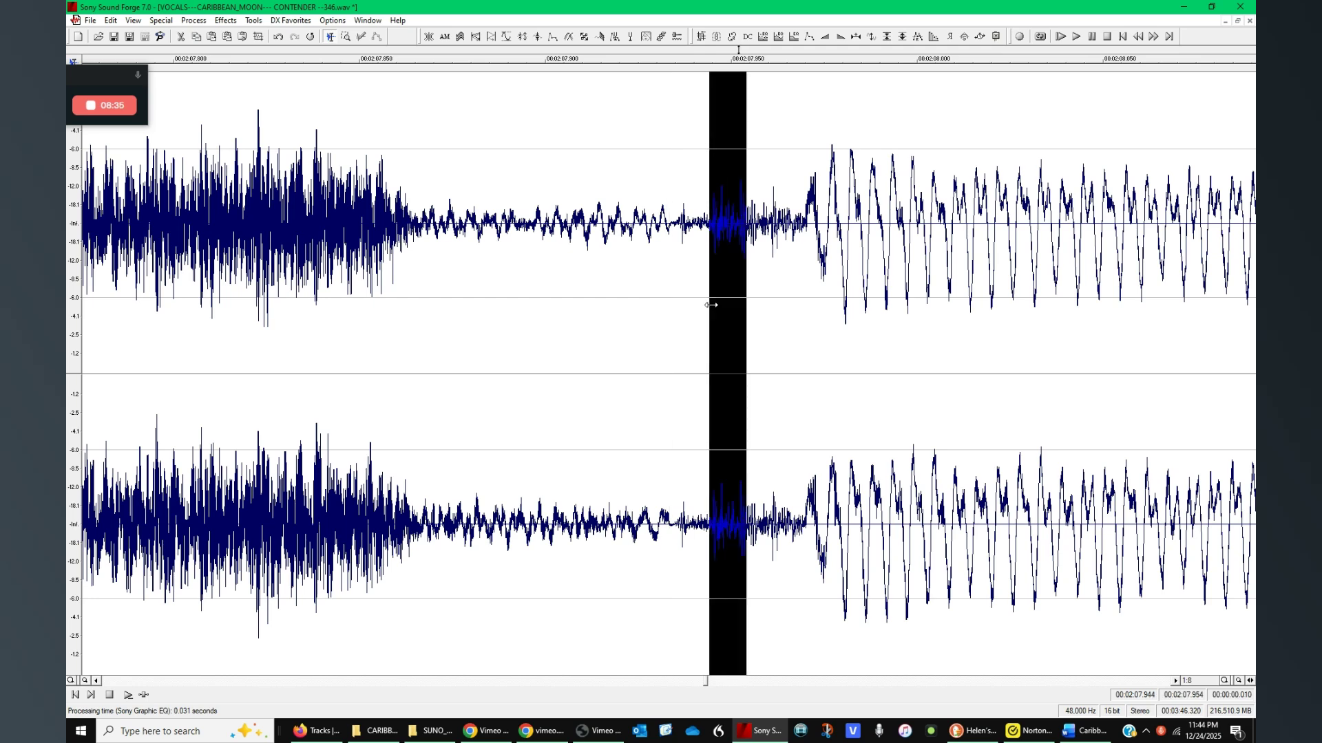
key("Delete")
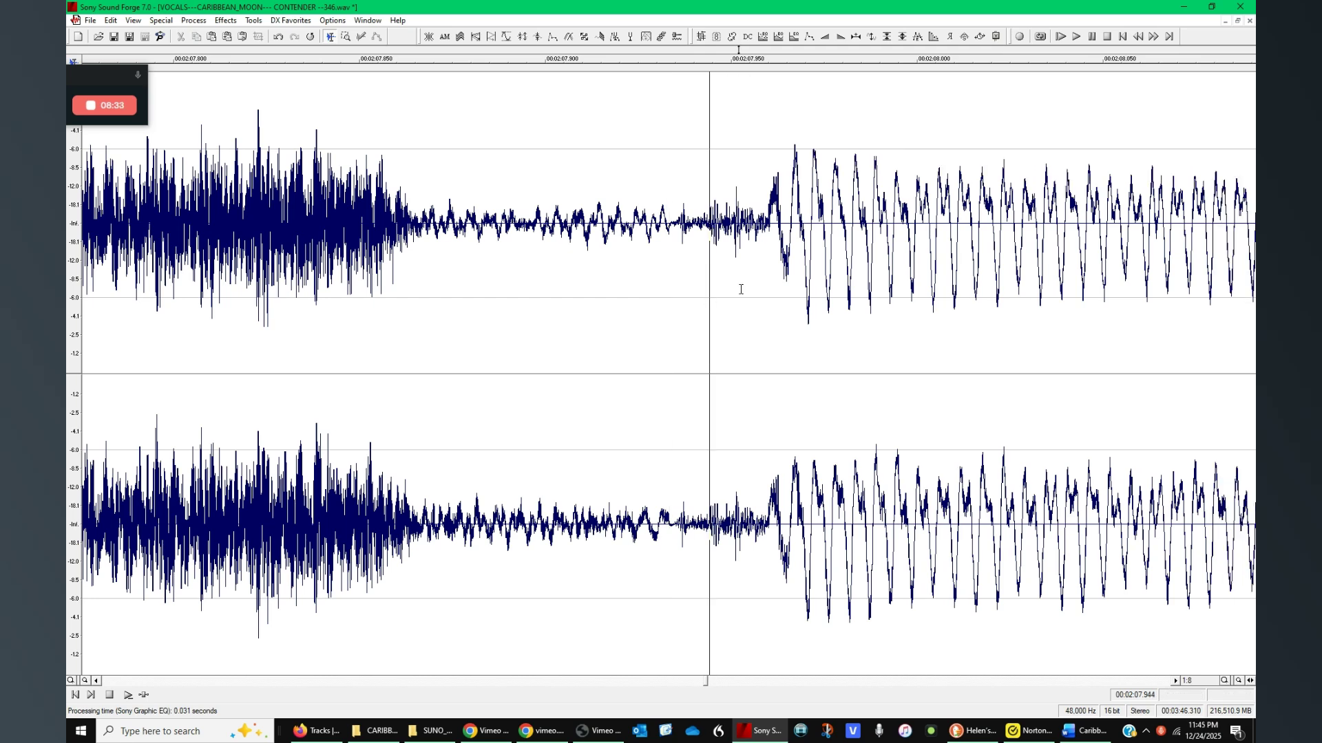
Audition the shortened phrase from just before its start near 2:06.8.
scroll(740, 289, "down", 5)
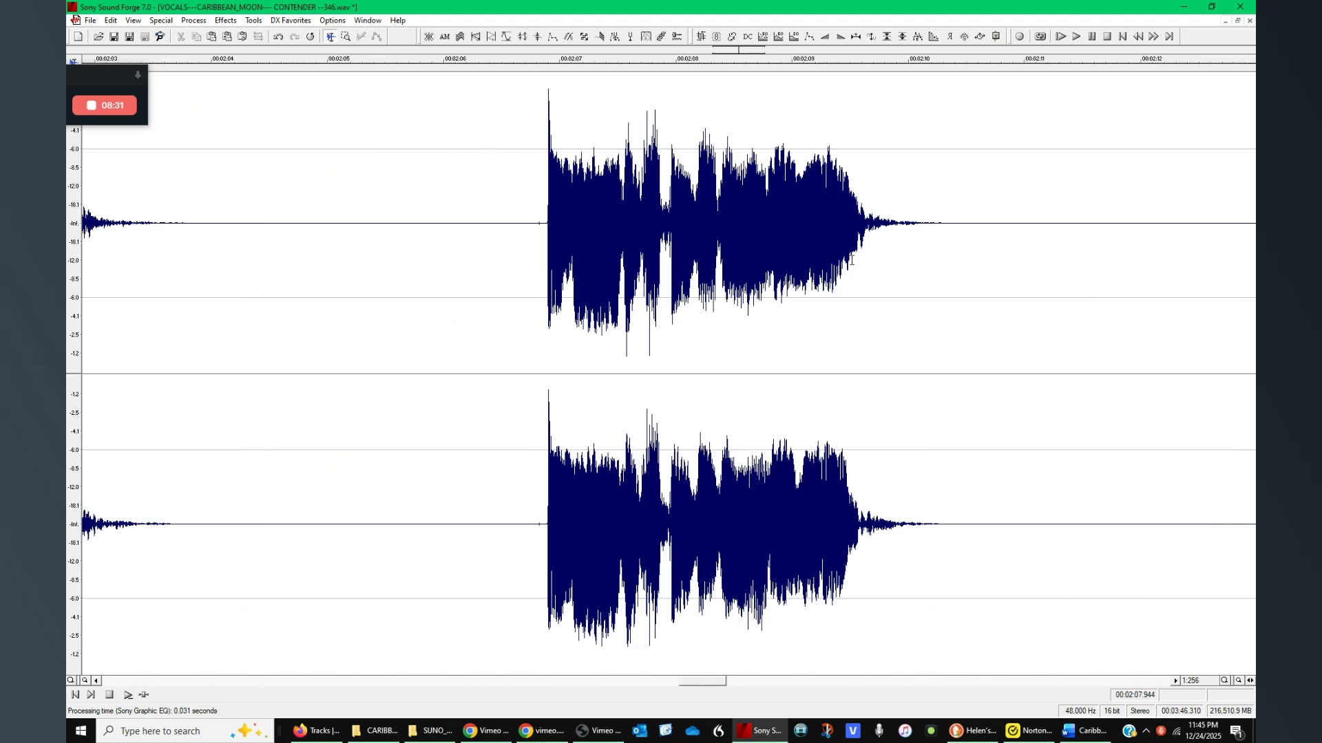
scroll(1142, 241, "down", 2)
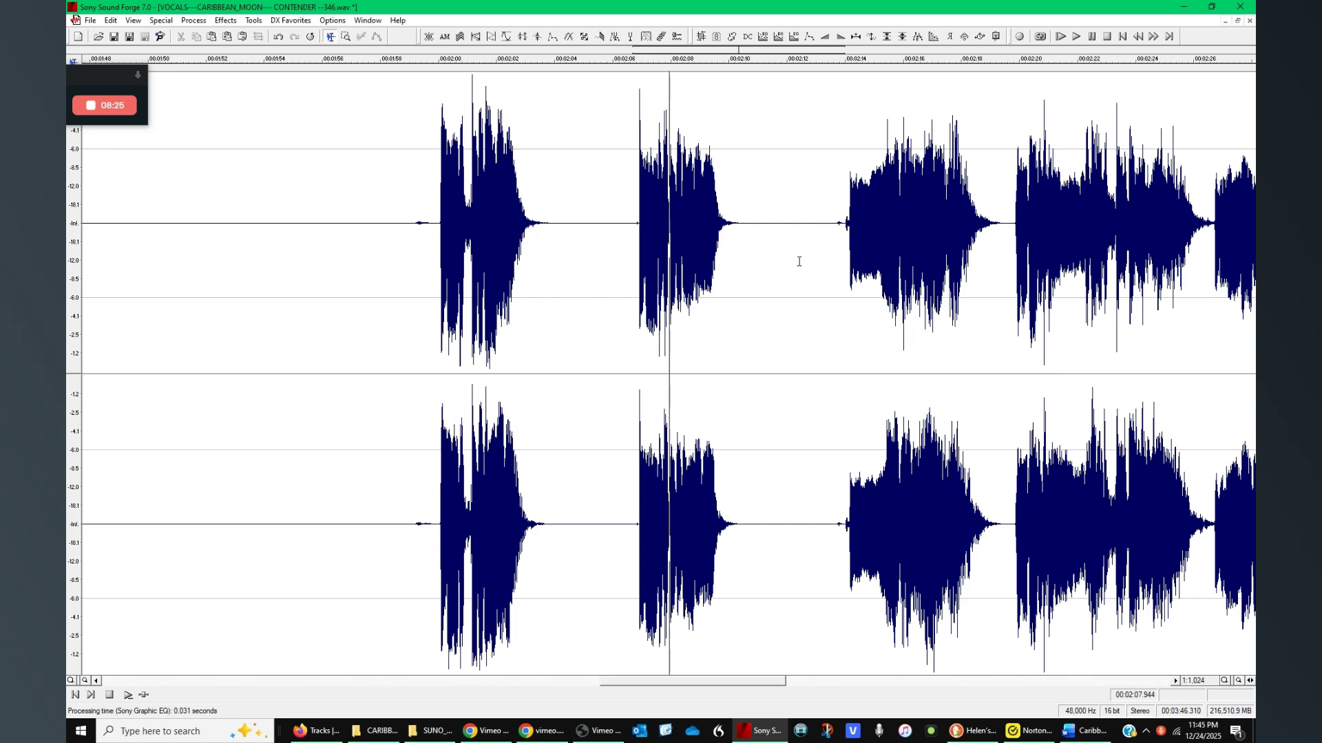
scroll(799, 261, "up", 5)
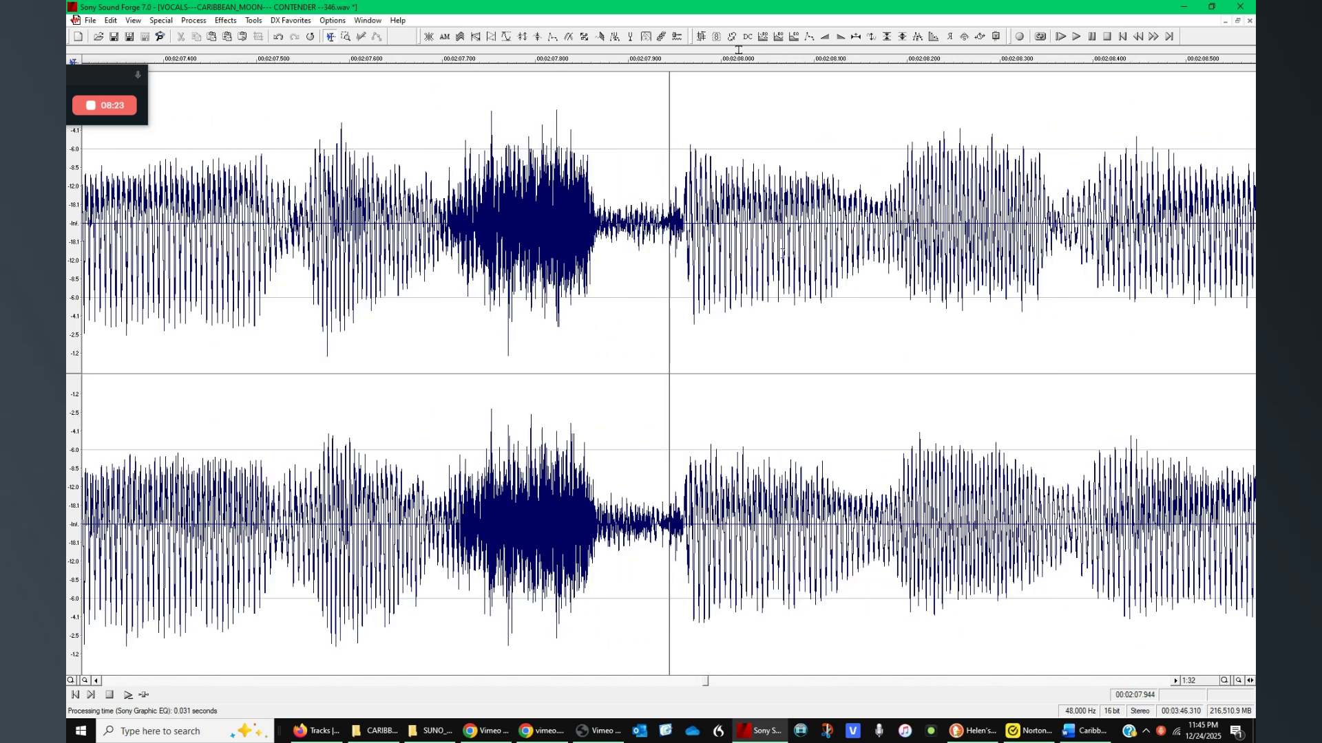
scroll(782, 253, "down", 2)
left_click(409, 266)
key("space")
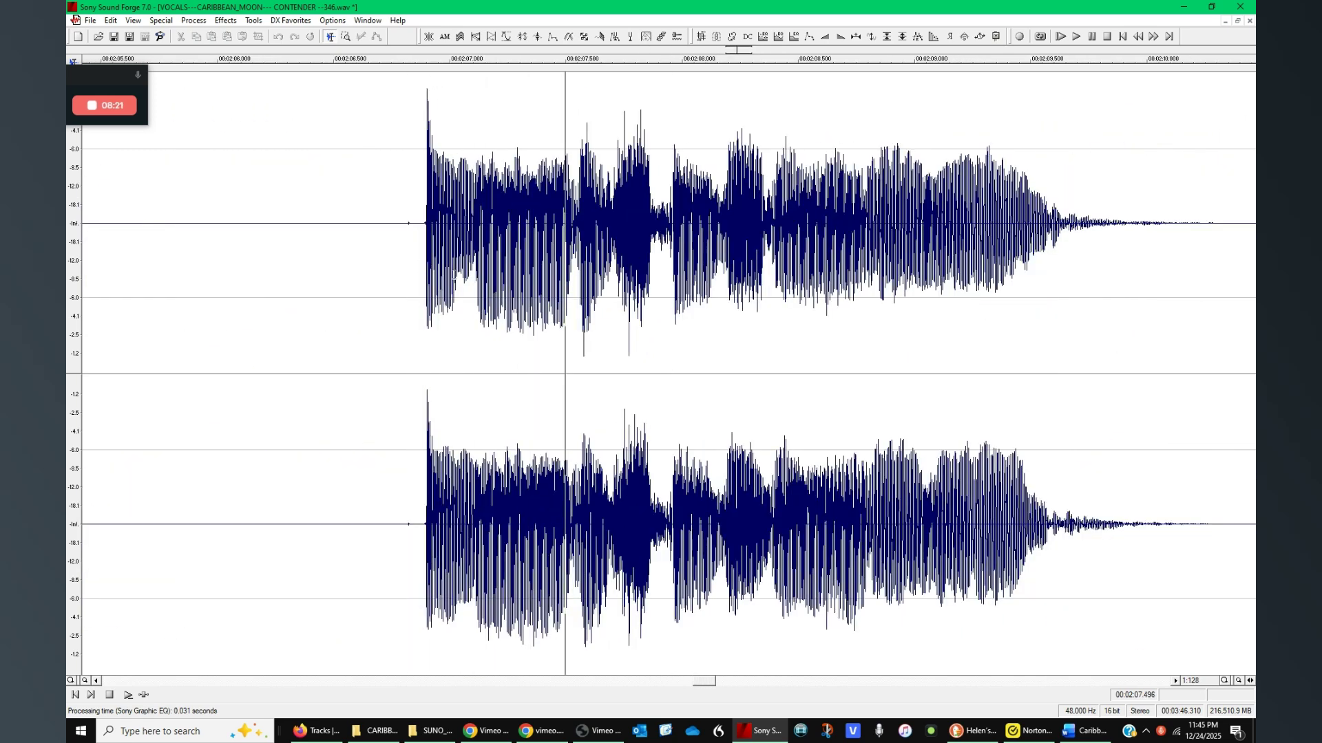
left_click(666, 330)
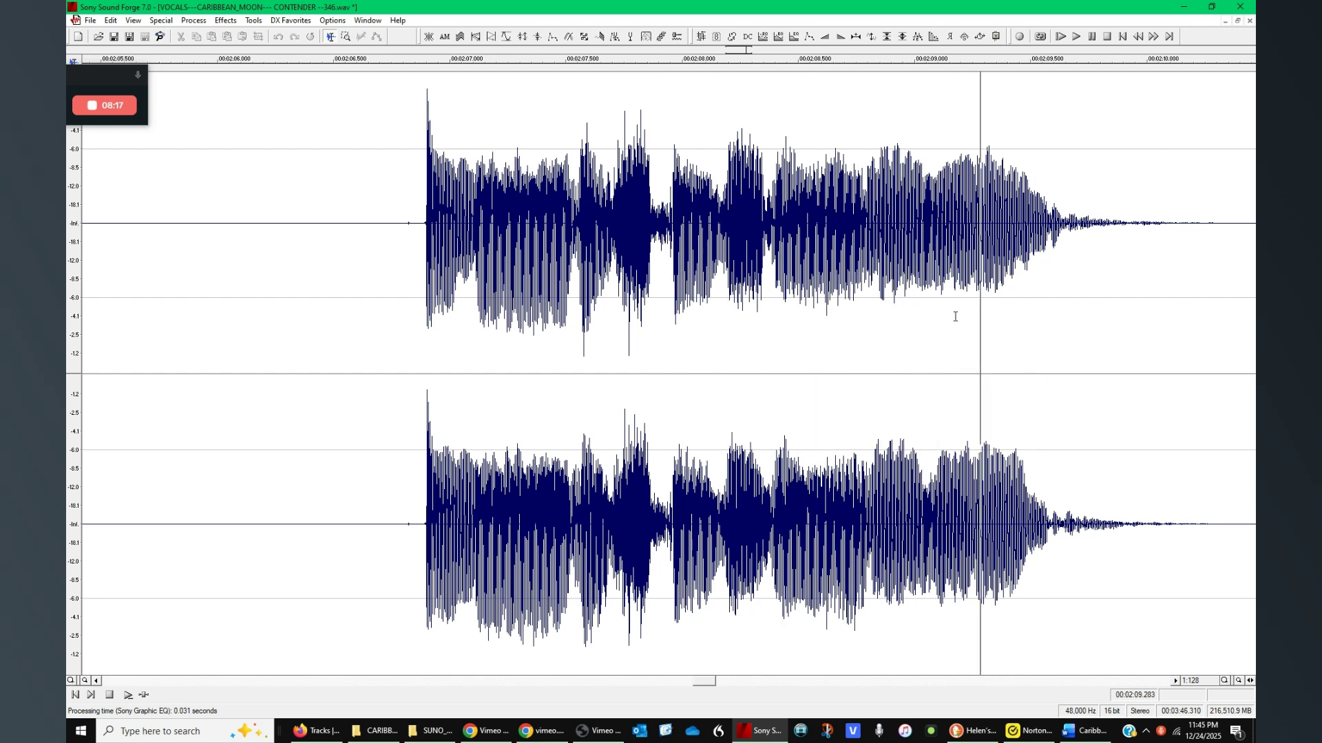
scroll(904, 253, "down", 1)
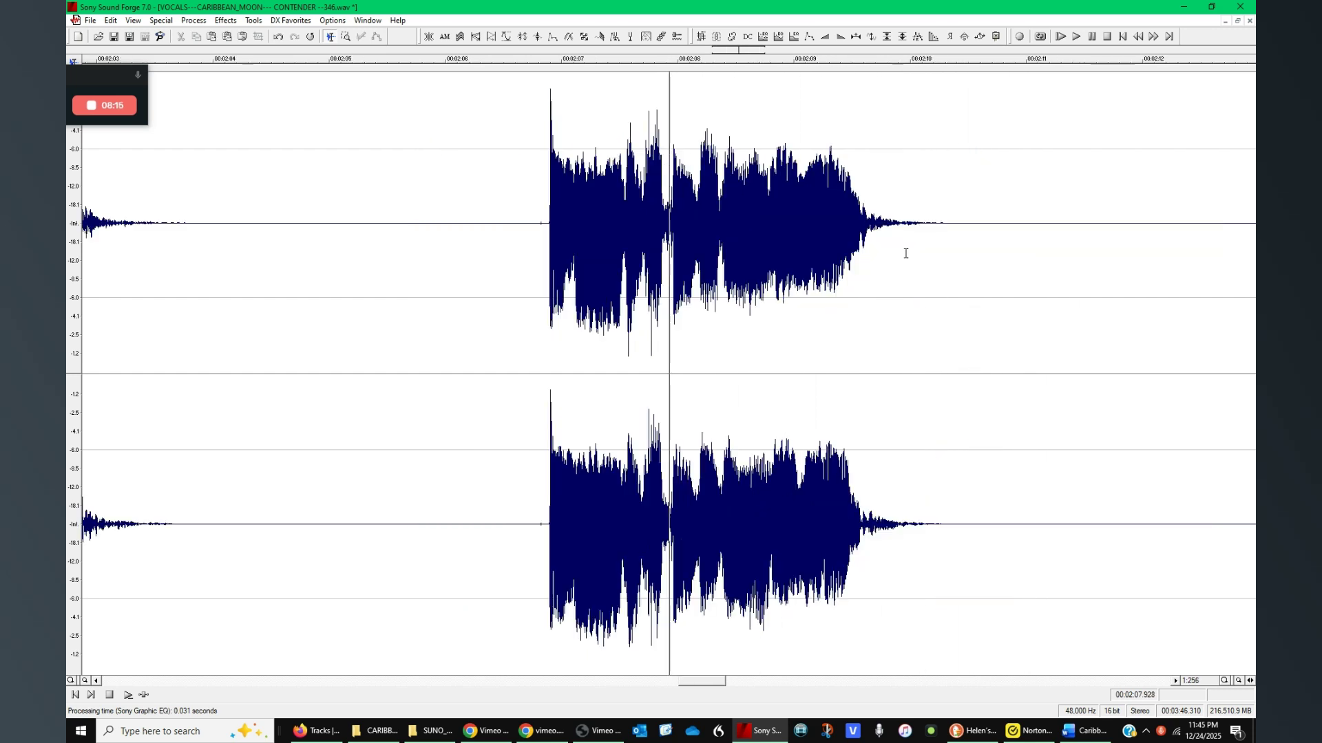
Duplicate the 10 ms of silence from 2:11.125 to 2:11.136 in the gap before the following phrase.
left_click(1026, 290)
scroll(1033, 290, "up", 2)
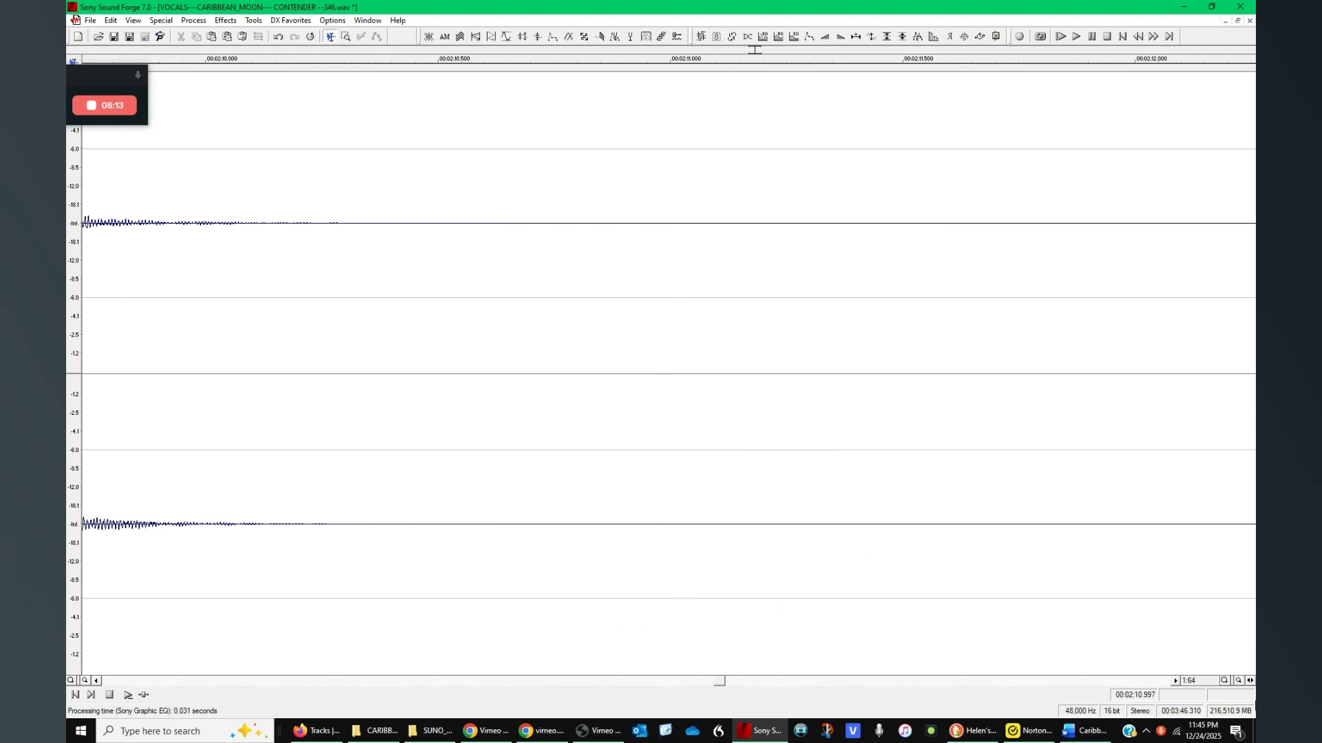
left_click_drag(729, 399, 735, 400)
scroll(736, 397, "up", 6)
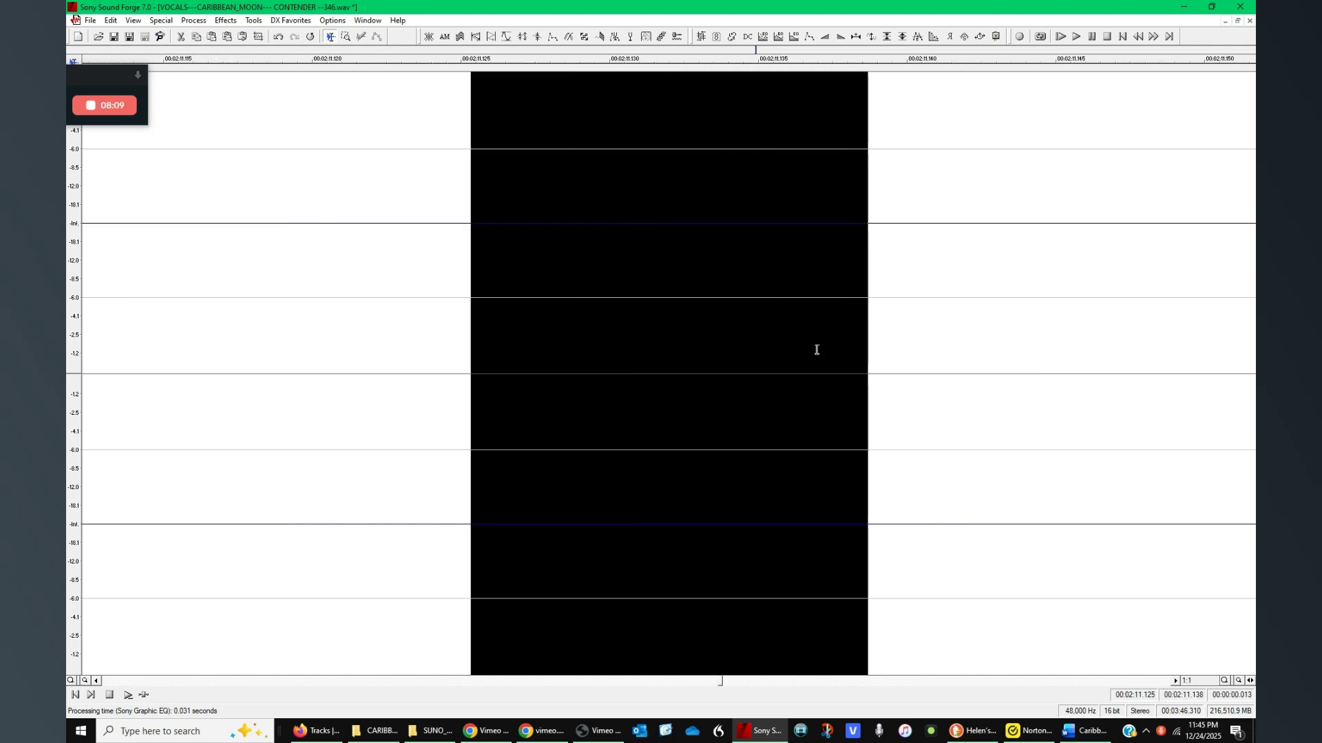
left_click_drag(858, 360, 786, 407)
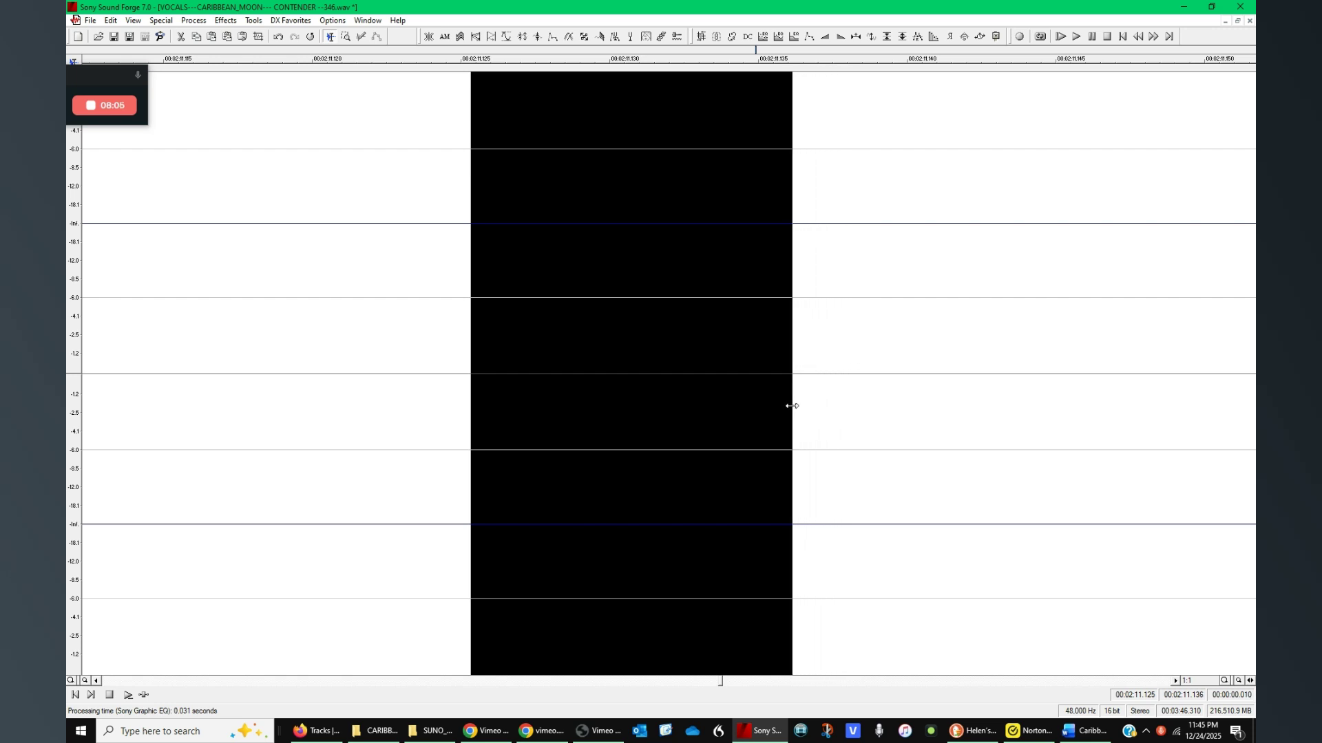
scroll(721, 347, "down", 3)
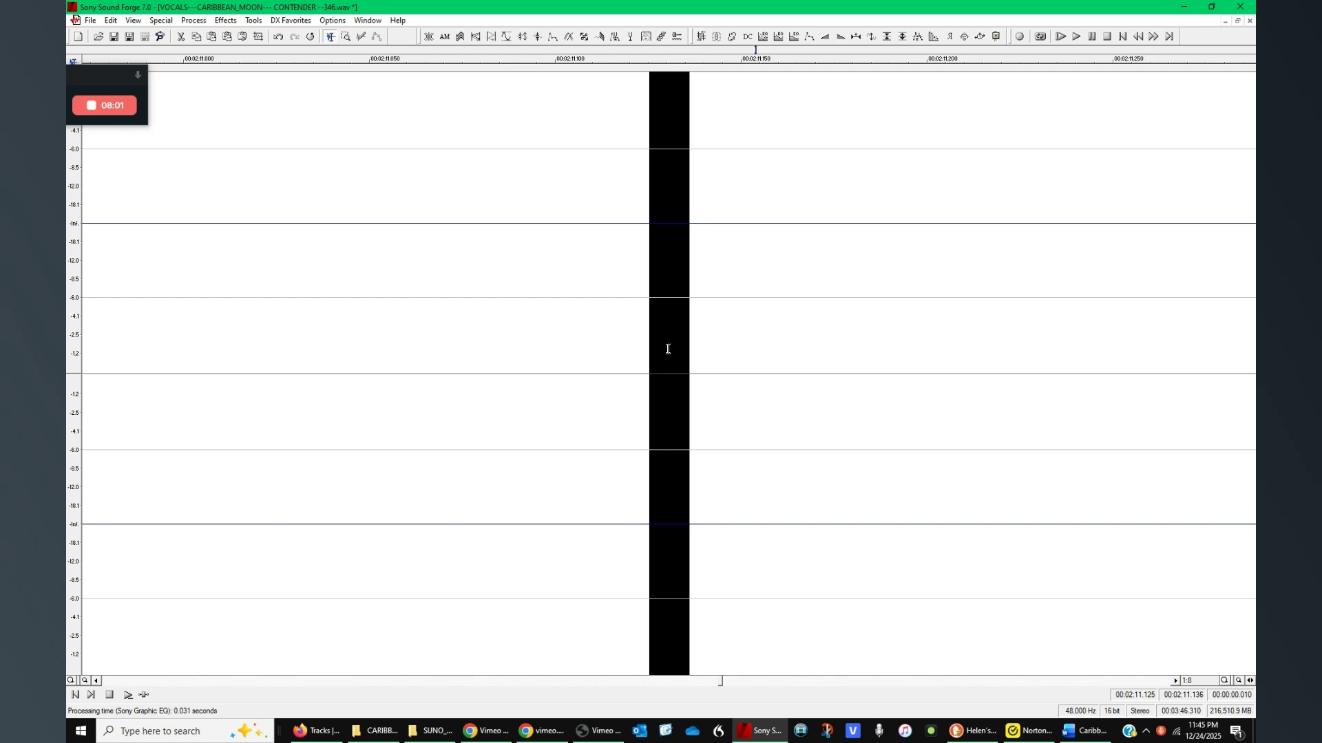
key("ctrl+v")
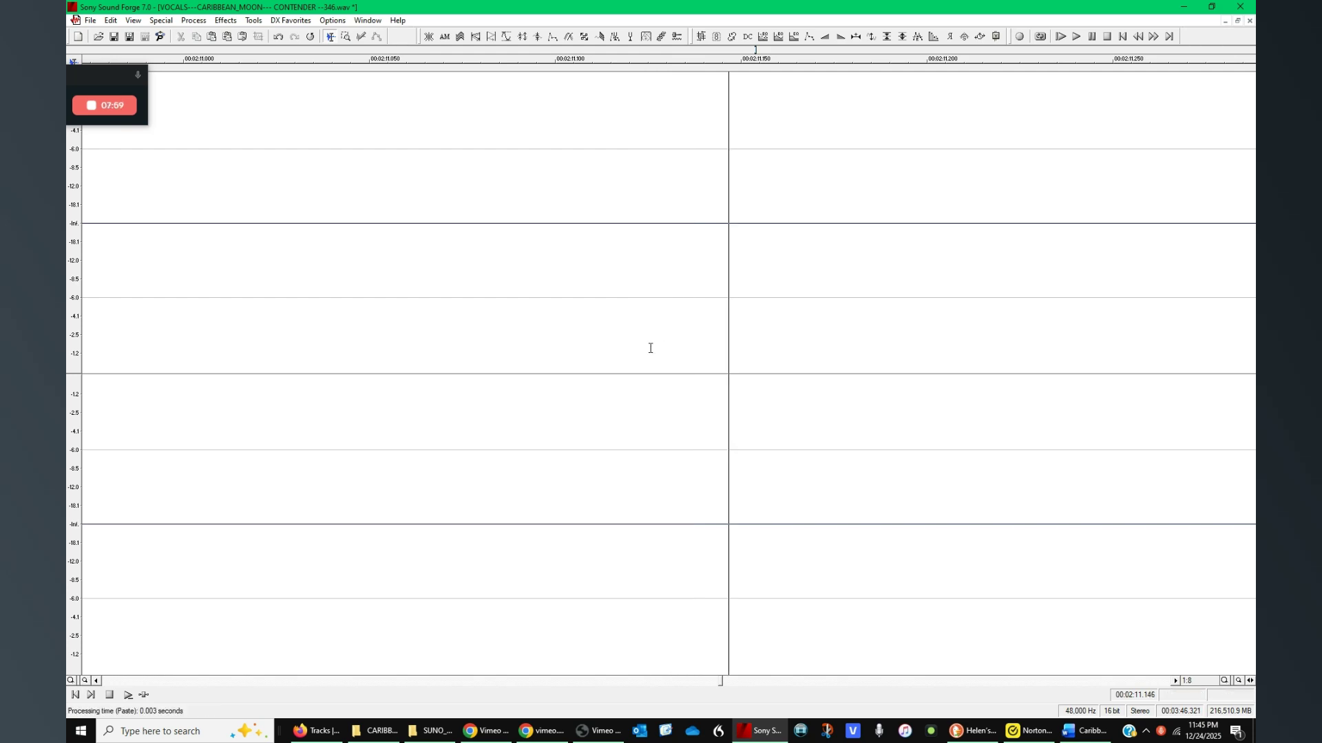
scroll(651, 348, "down", 7)
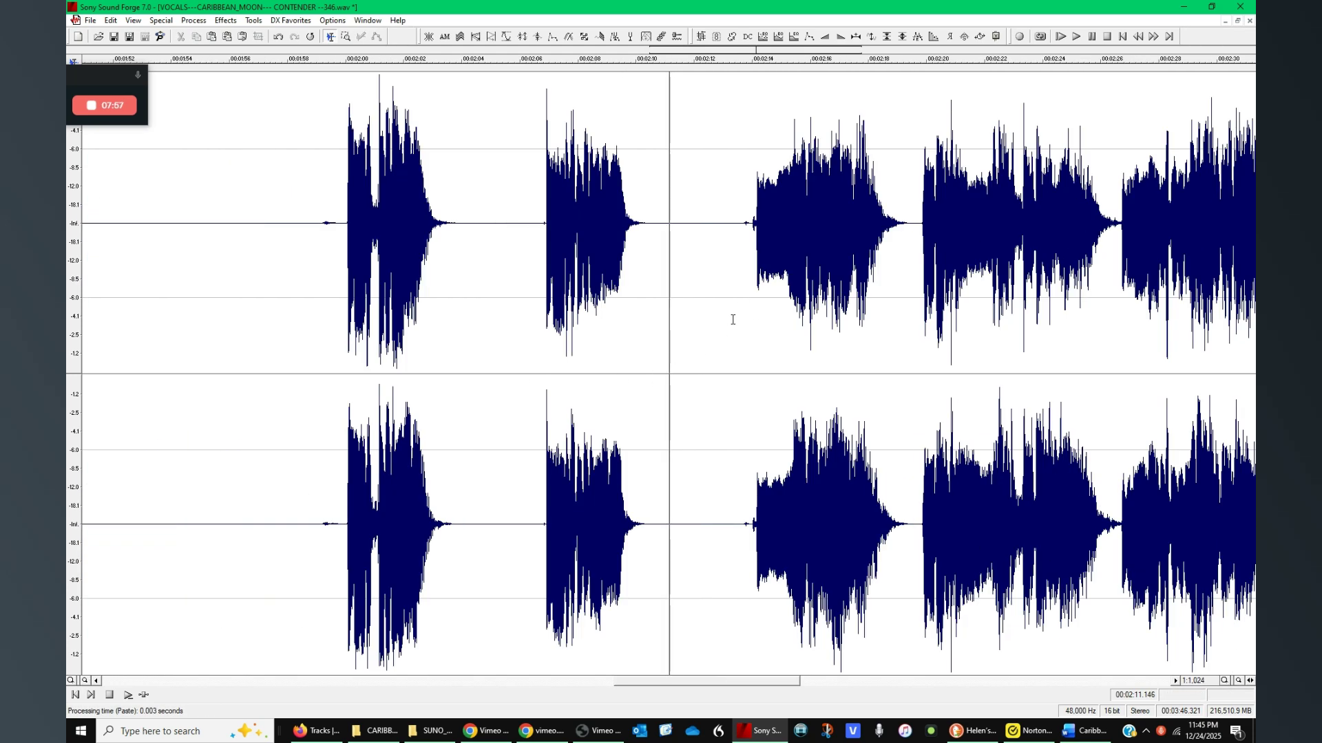
scroll(732, 319, "down", 1)
left_click_drag(736, 319, 645, 342)
scroll(578, 351, "down", 2)
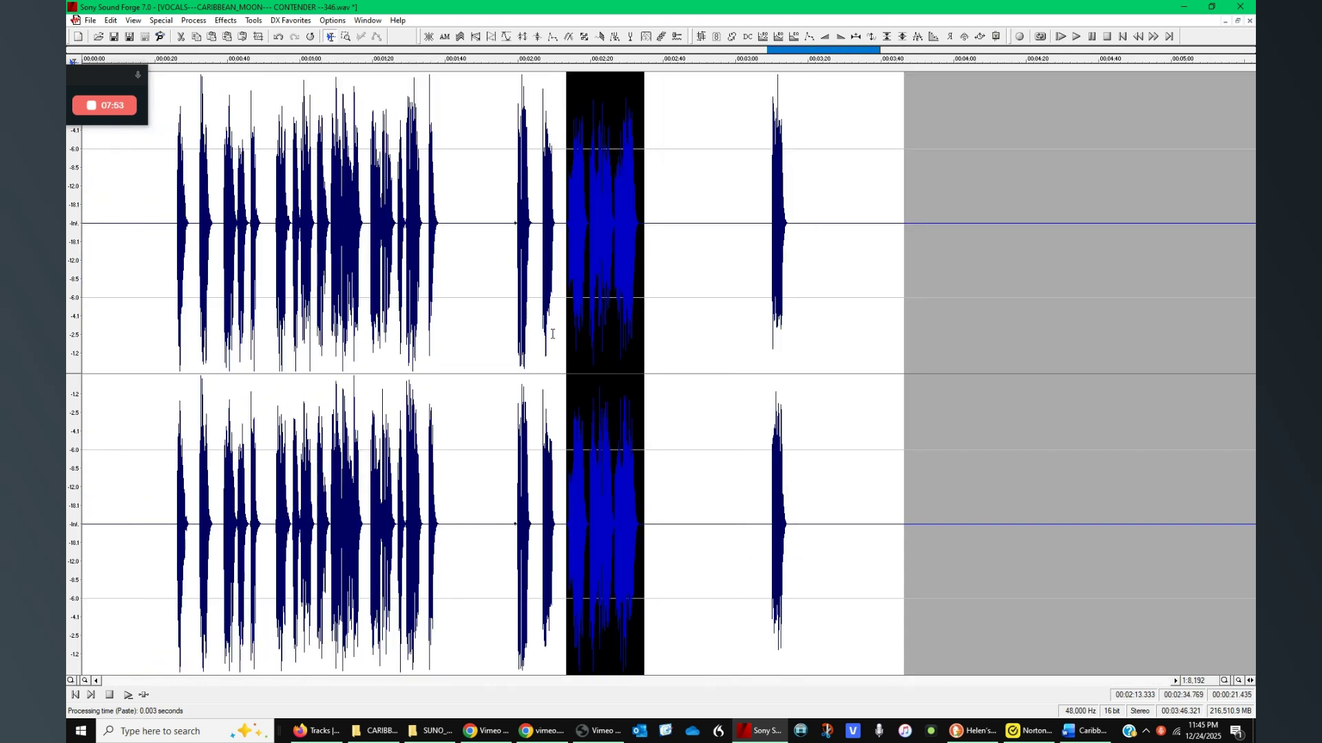
Fade in the loud phrase onset from 2:06.879 to 2:06.942.
left_click(552, 333)
scroll(558, 335, "up", 4)
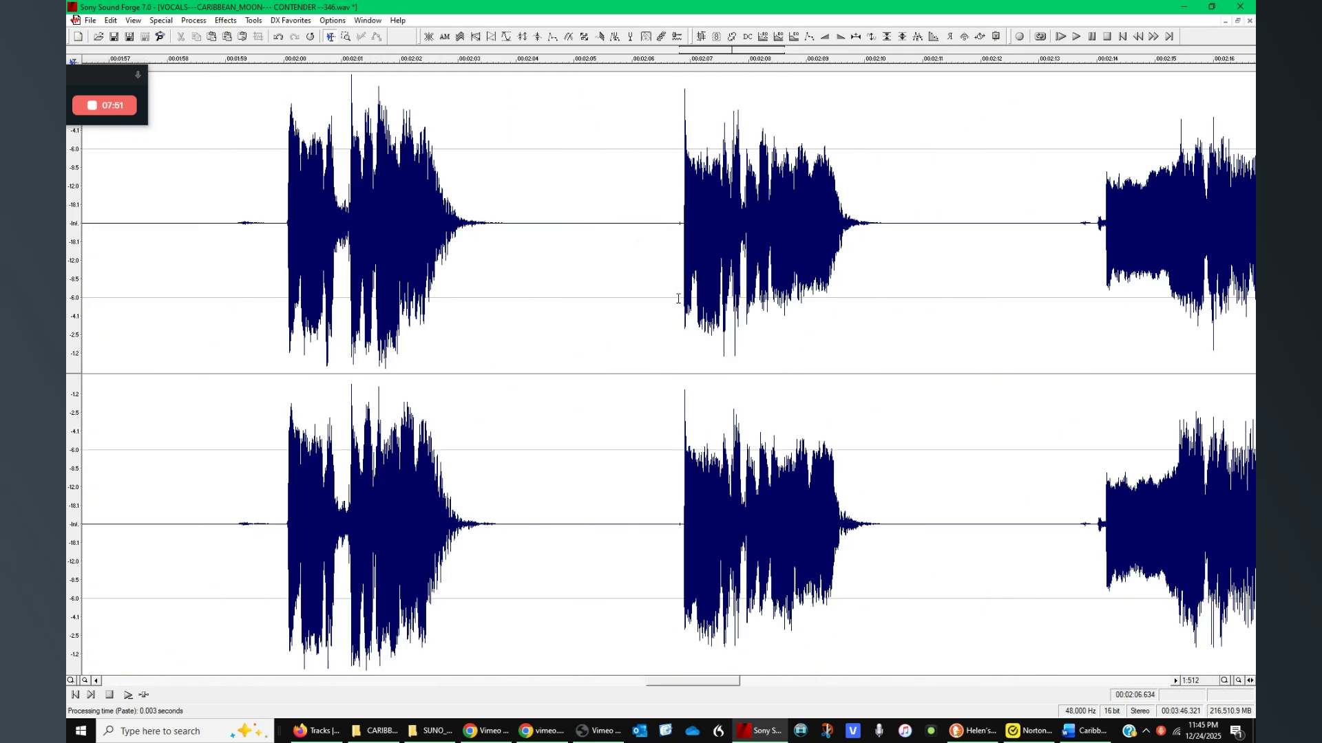
left_click(680, 323)
scroll(671, 323, "up", 4)
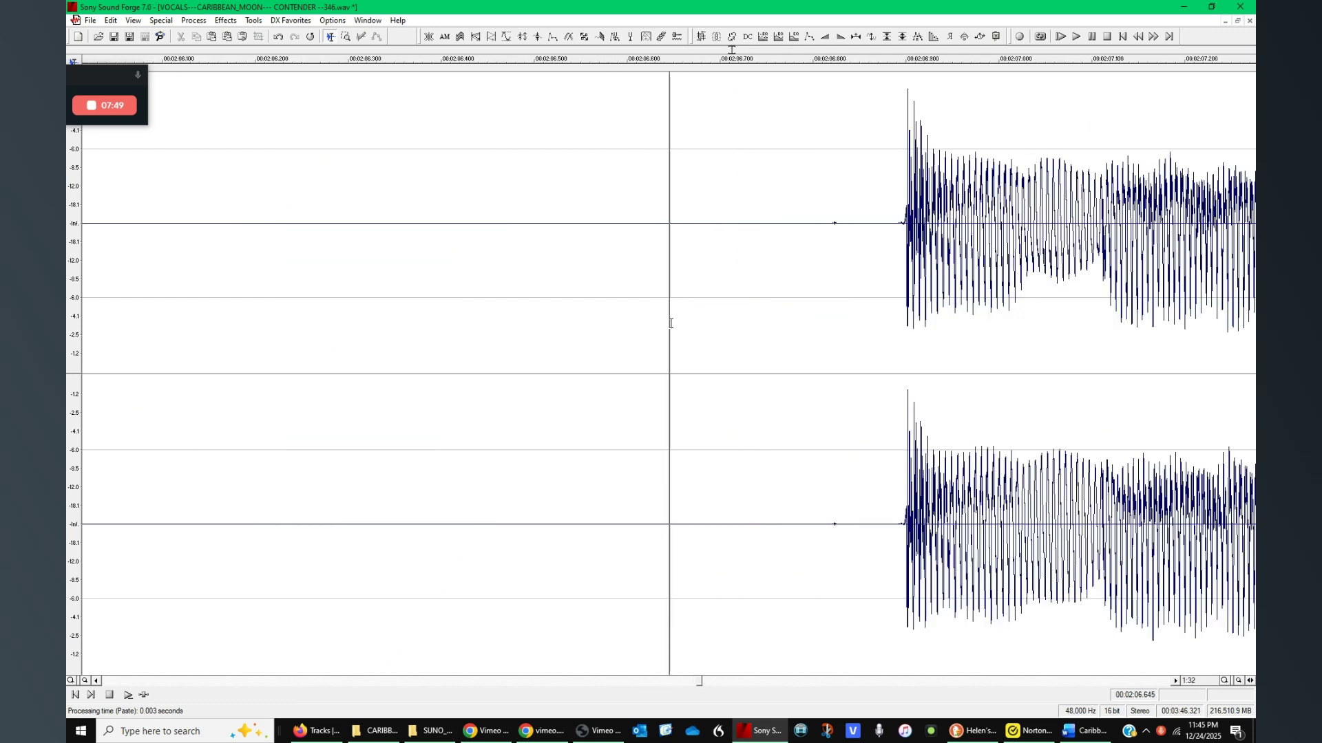
left_click(902, 262)
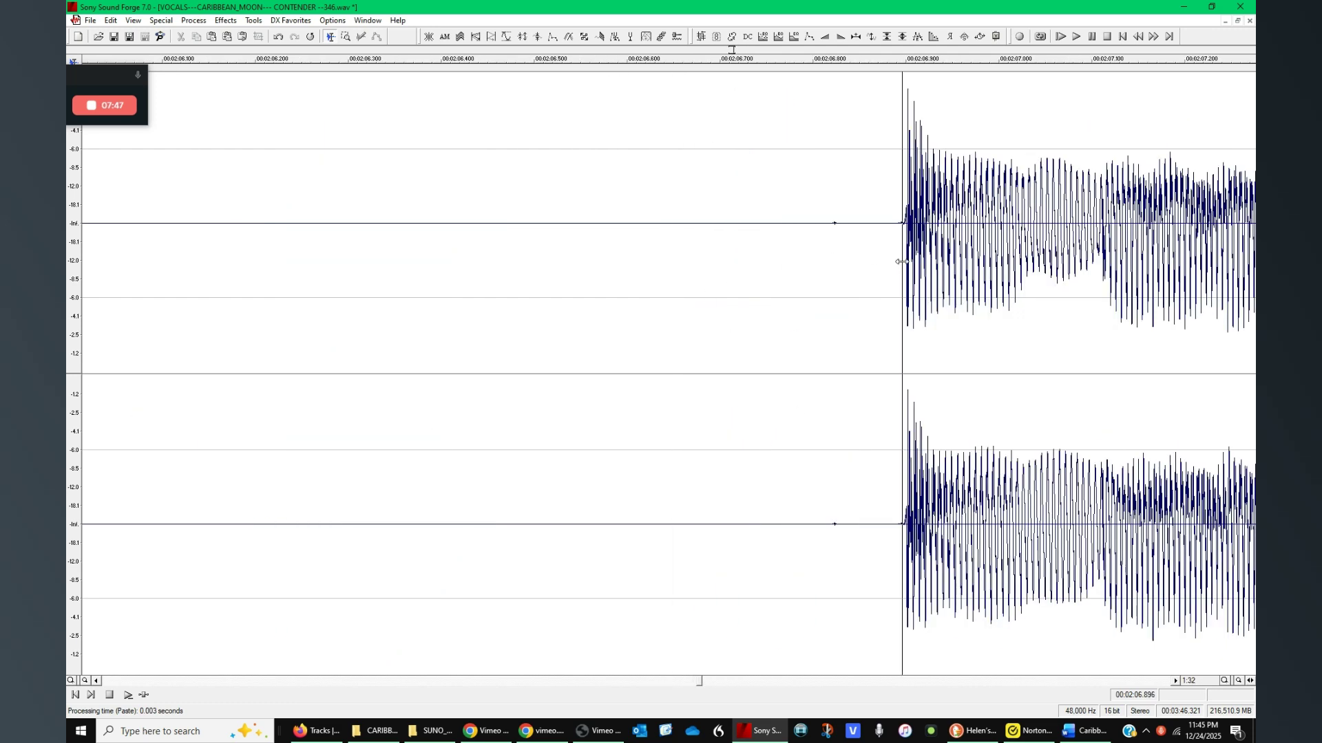
left_click_drag(886, 271, 944, 262)
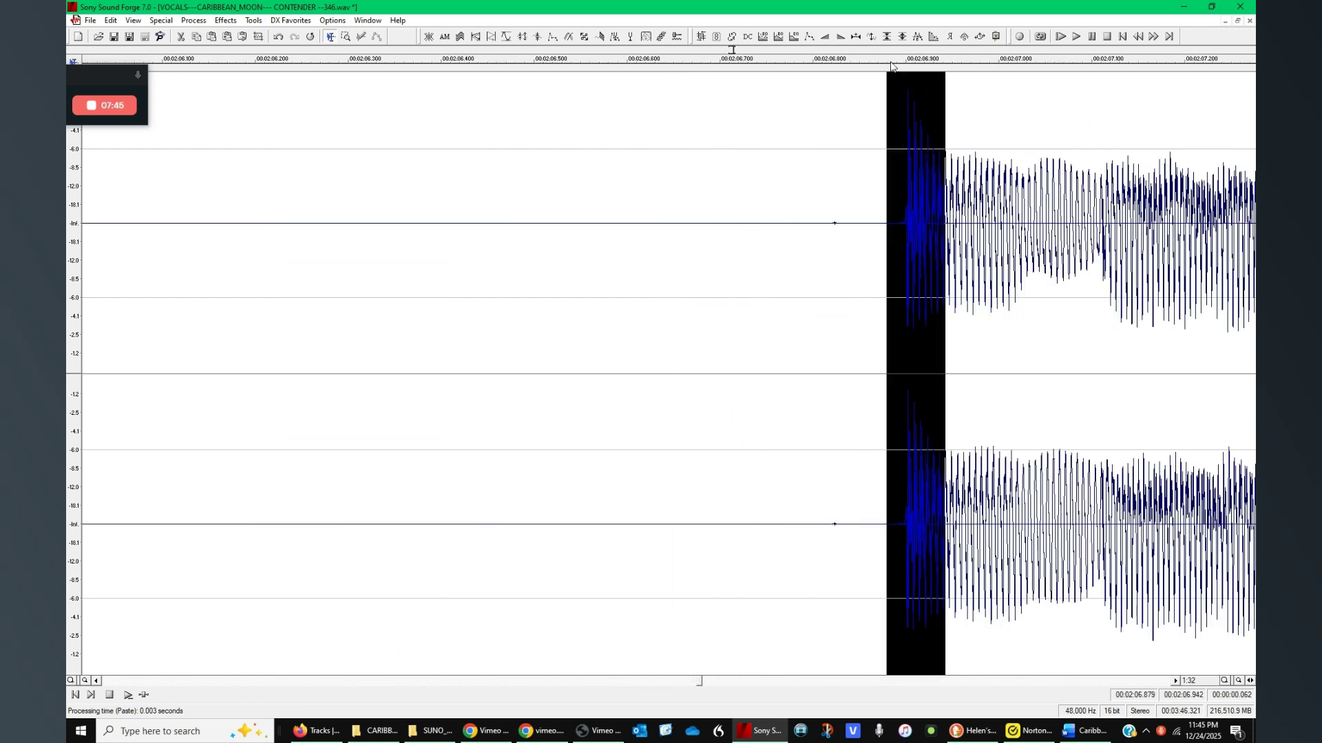
left_click(826, 40)
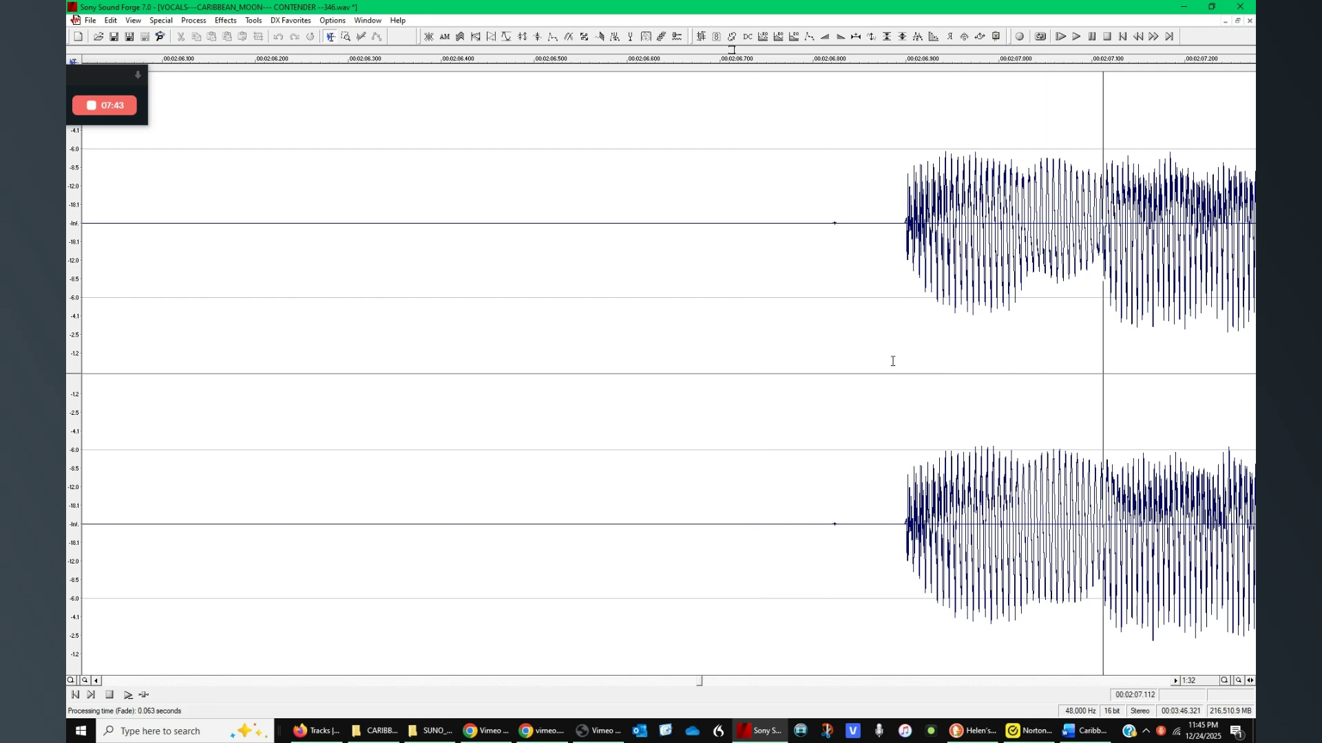
scroll(891, 362, "down", 2)
scroll(891, 372, "down", 3)
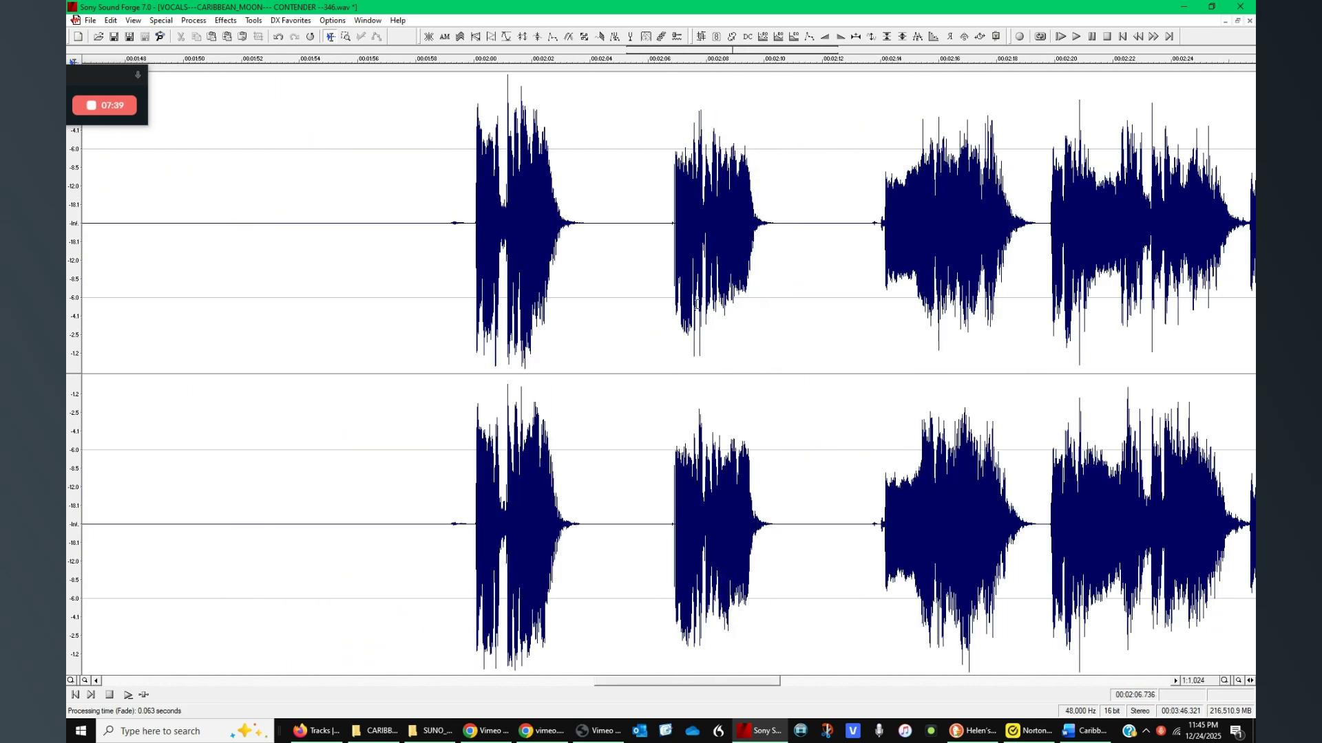
Normalize the phrase from 2:06.122 to 2:11.392, audition its onset, and save the file.
left_click_drag(651, 303, 806, 286)
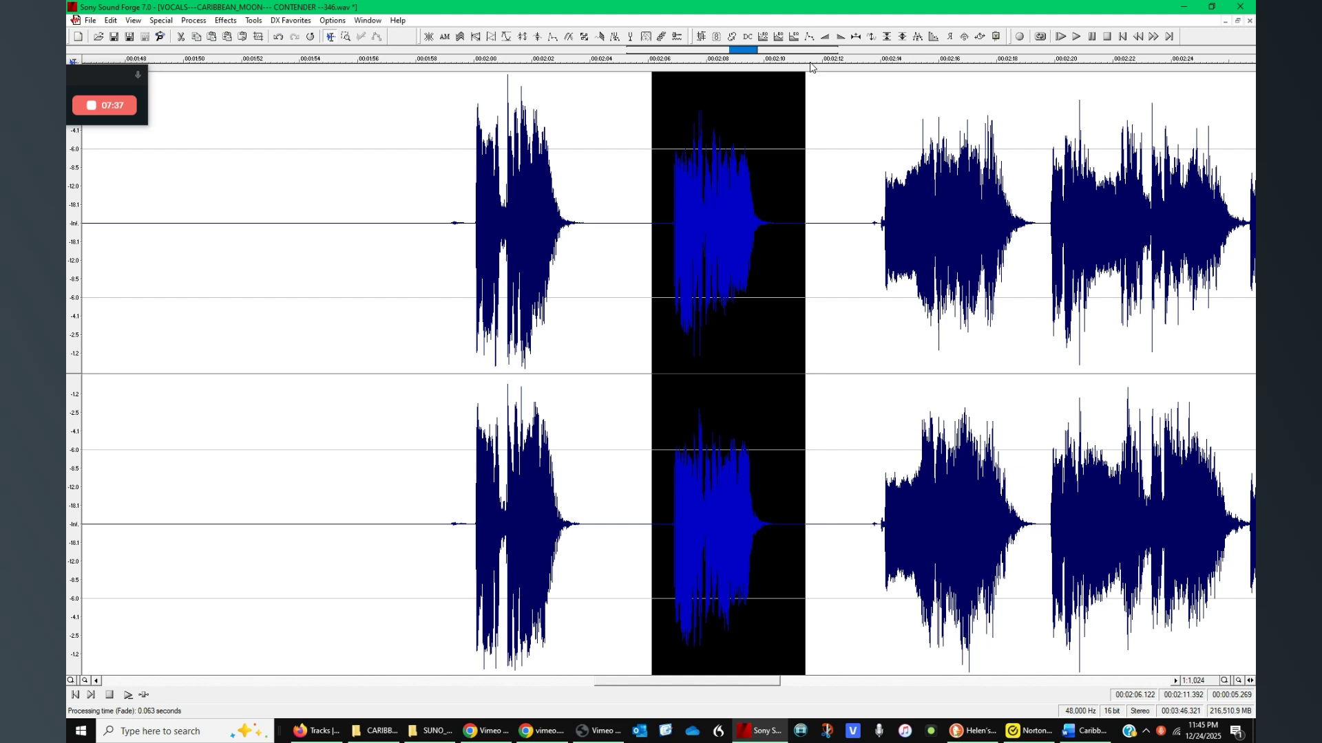
left_click(902, 35)
left_click(784, 186)
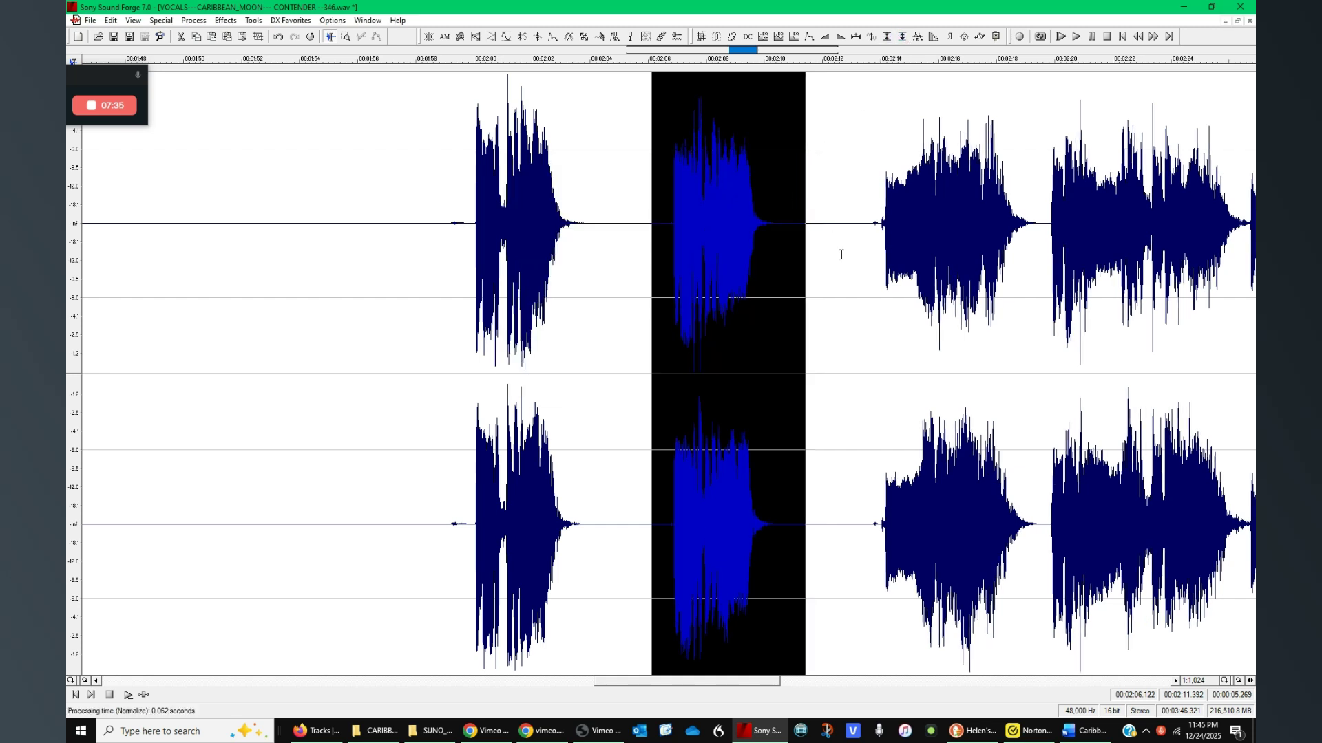
left_click(792, 310)
left_click(663, 307)
left_click(677, 310)
key("space")
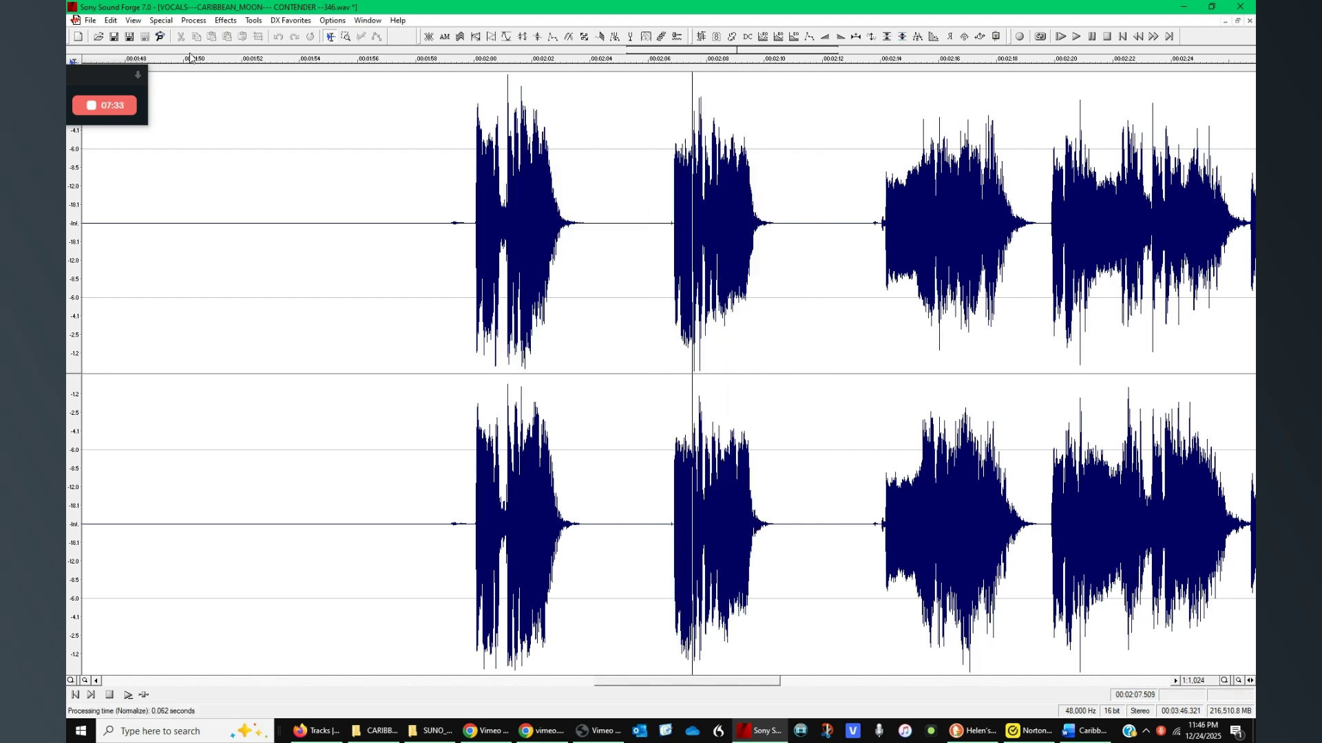
left_click(114, 41)
Audition the normalized phrase between about 2:07.9 and 2:08.9, and inspect the waveform closely at 2:08.768.
left_click(718, 339)
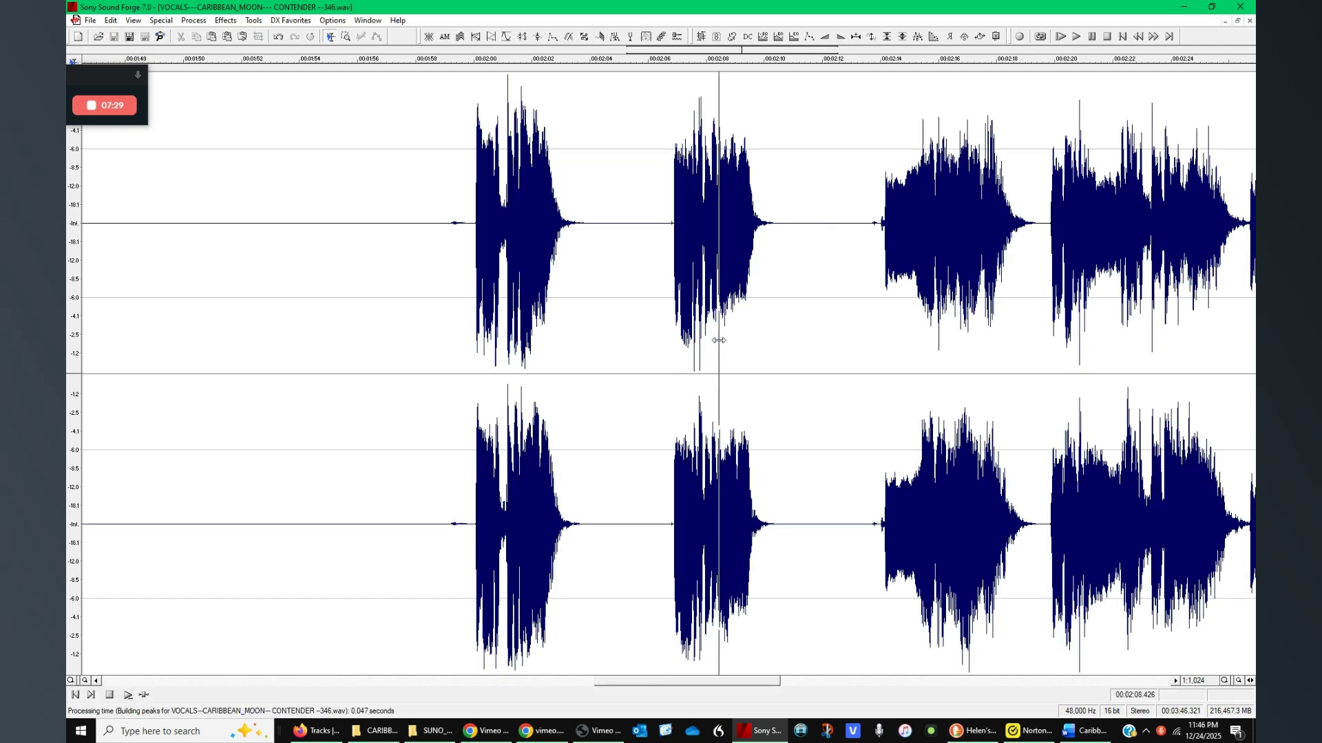
key("space")
scroll(718, 340, "up", 3)
key("space")
scroll(761, 345, "down", 2)
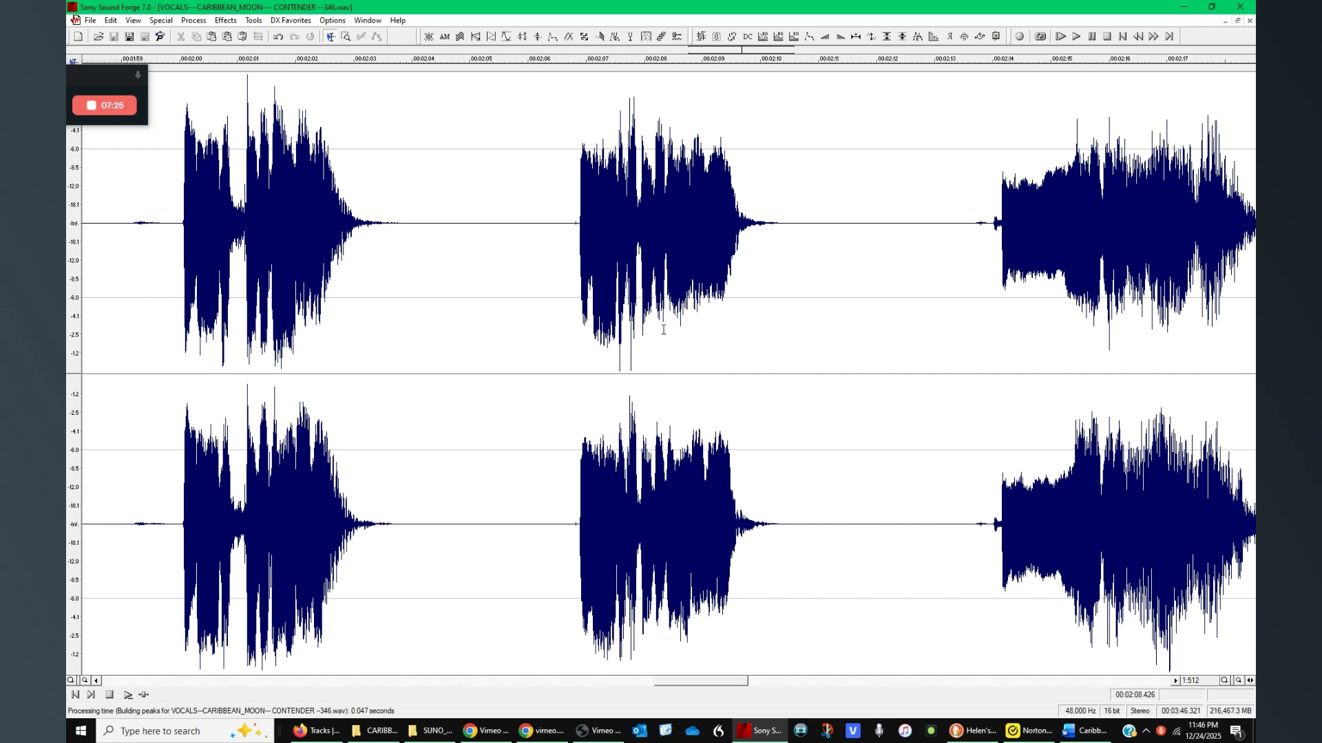
left_click(987, 293)
left_click(634, 294)
key("space")
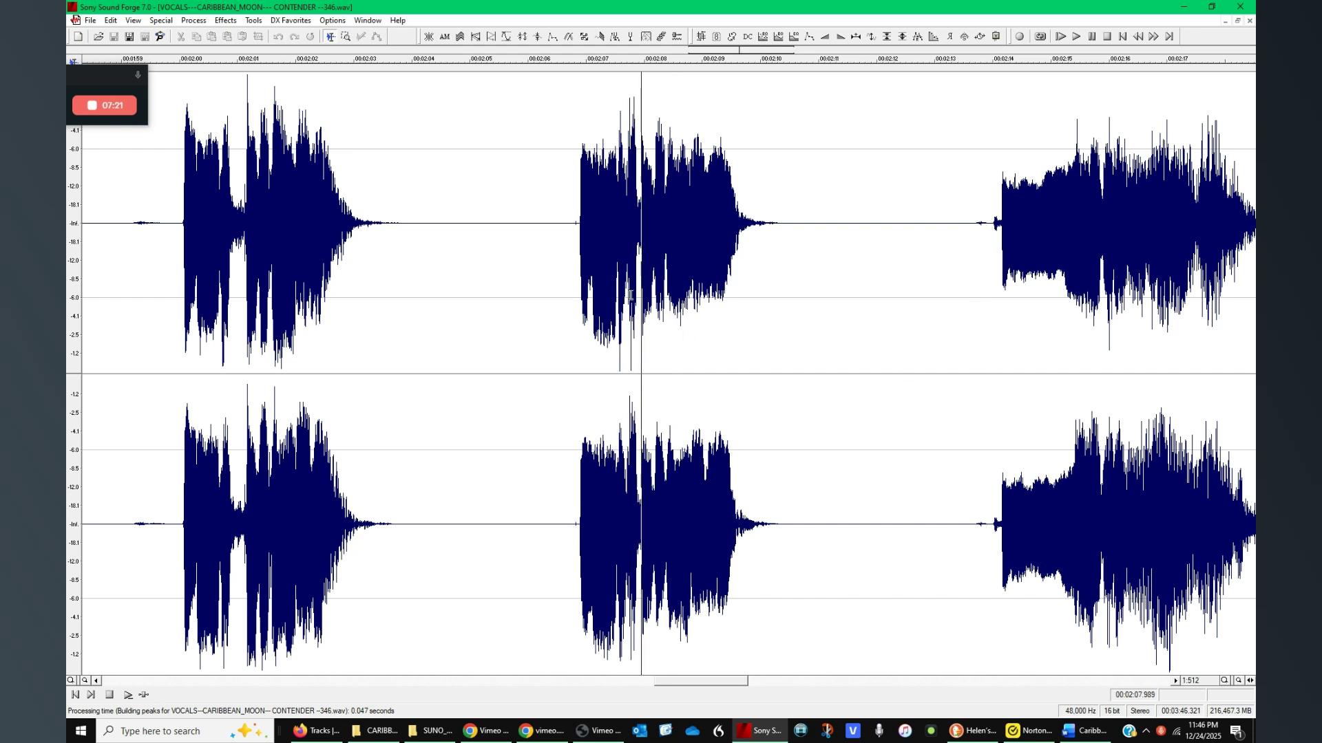
left_click(700, 296)
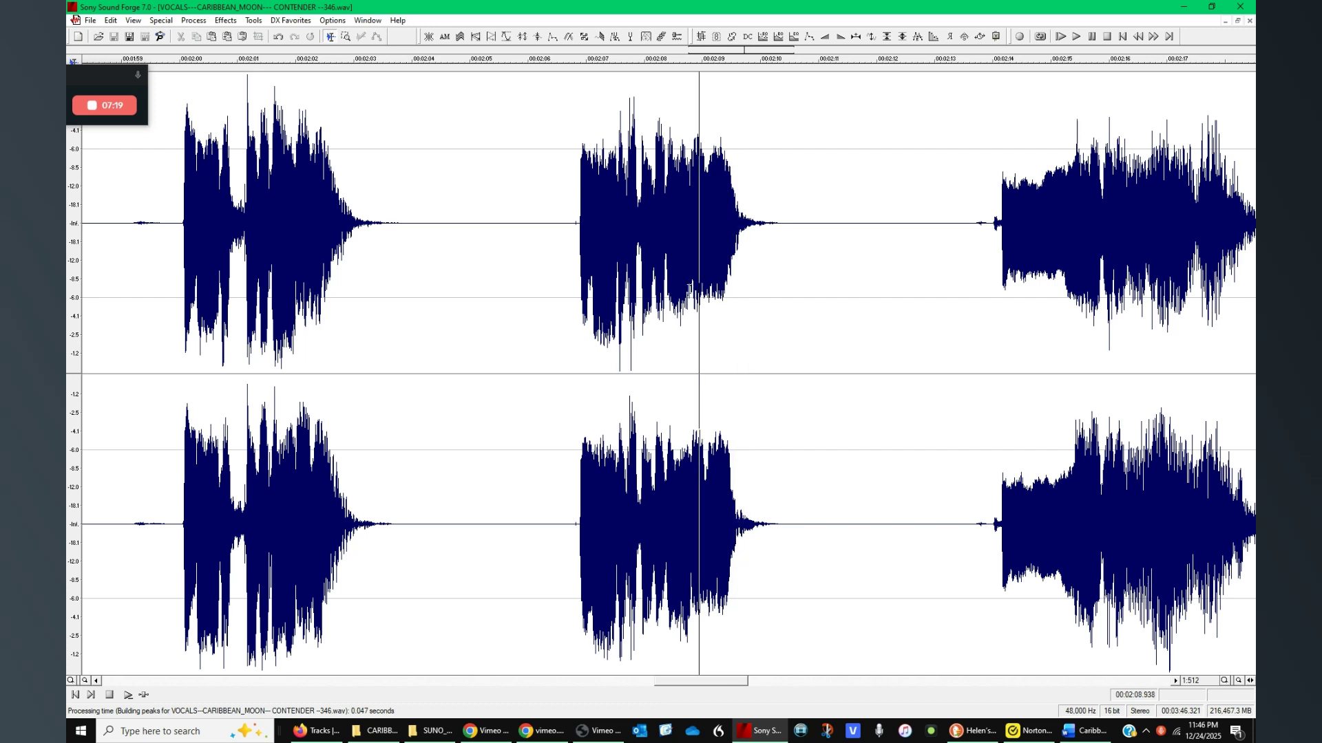
left_click(690, 288)
scroll(713, 272, "up", 5)
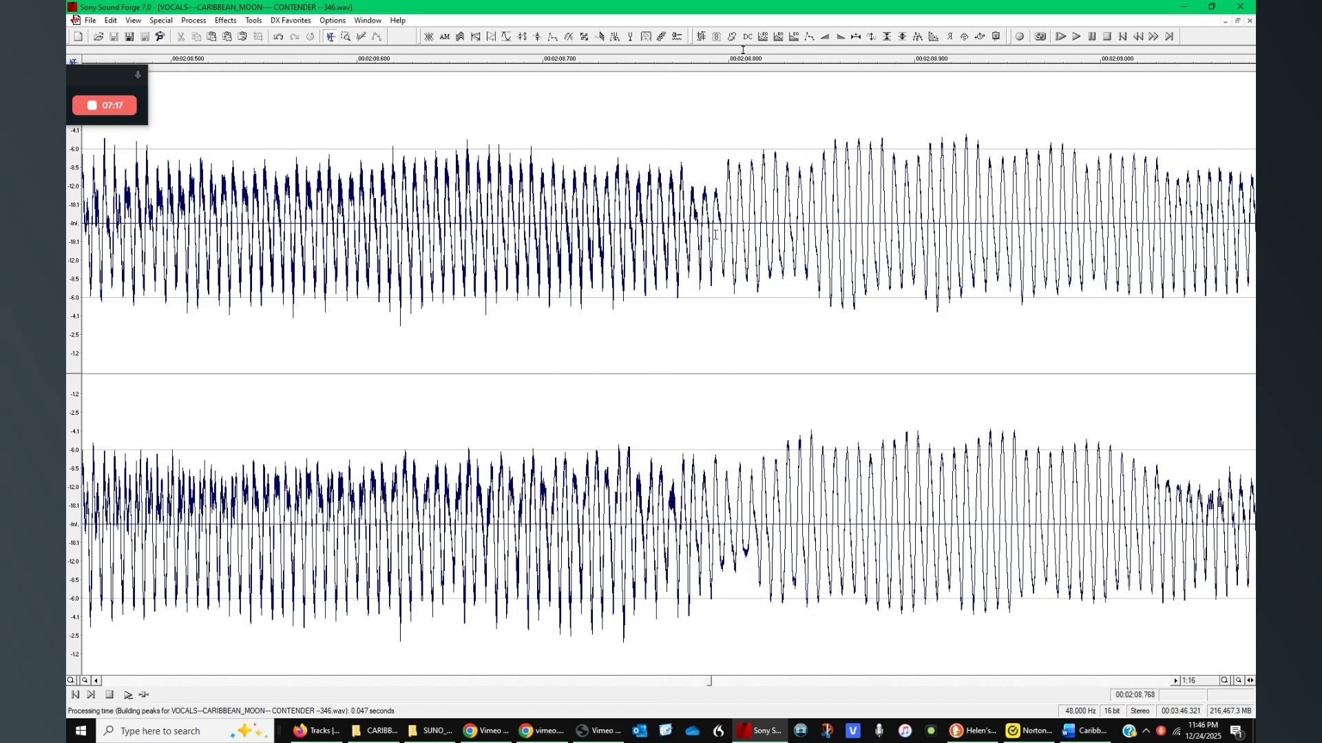
scroll(724, 215, "down", 6)
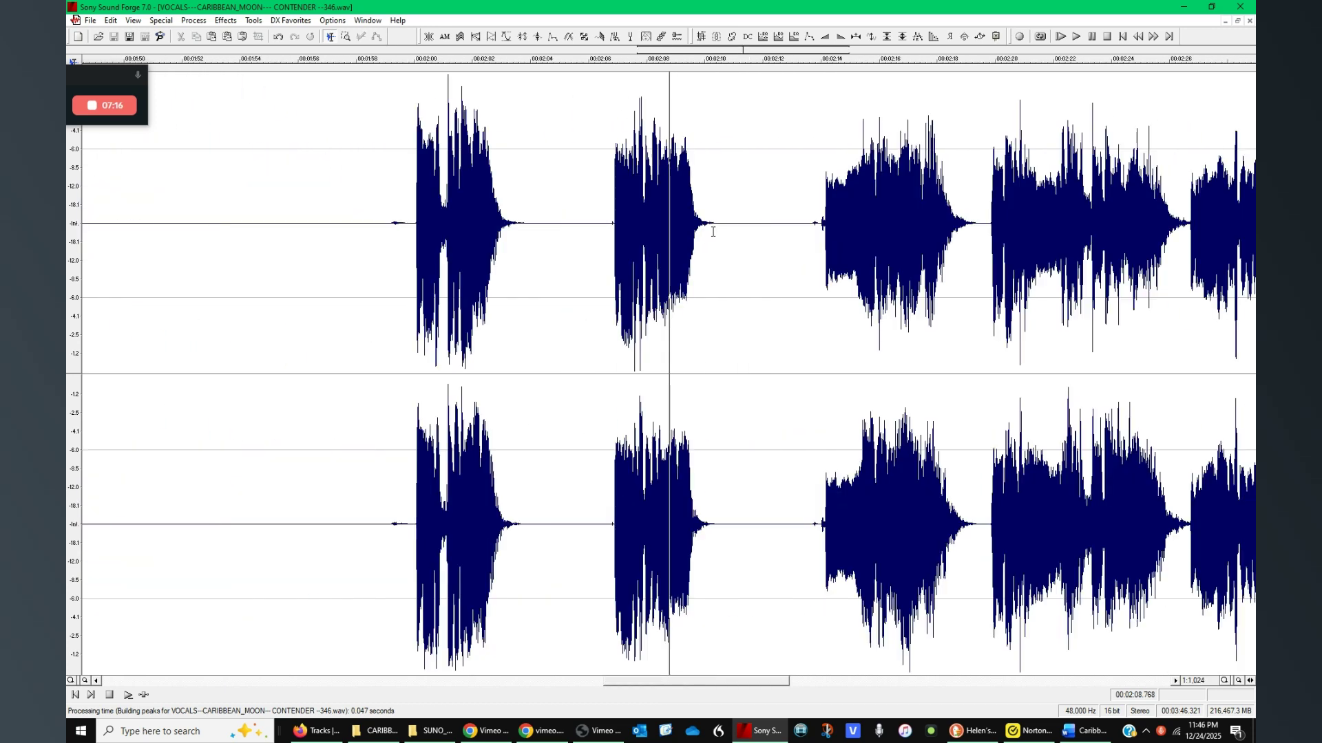
Audition the next phrase and normalize it in both channels from 2:13.184 to 2:19.648.
left_click(816, 289)
key("space")
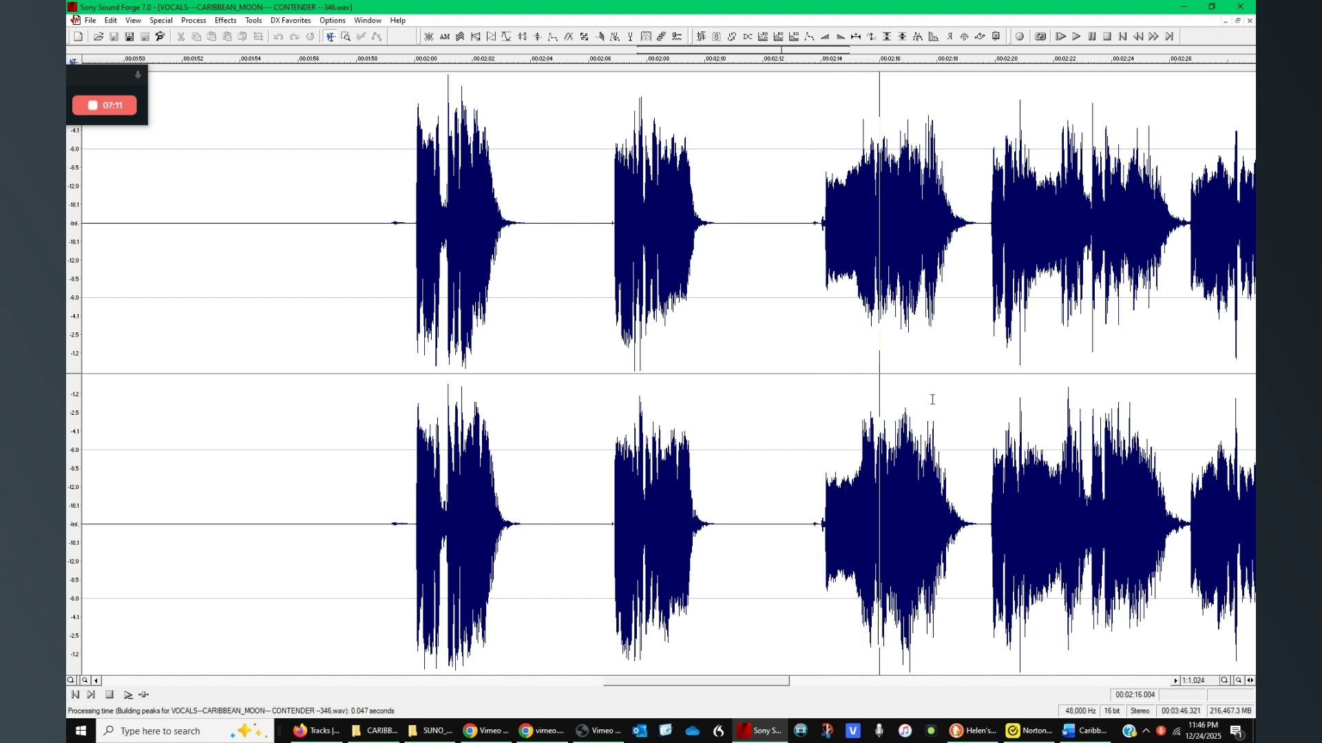
left_click_drag(985, 289, 797, 240)
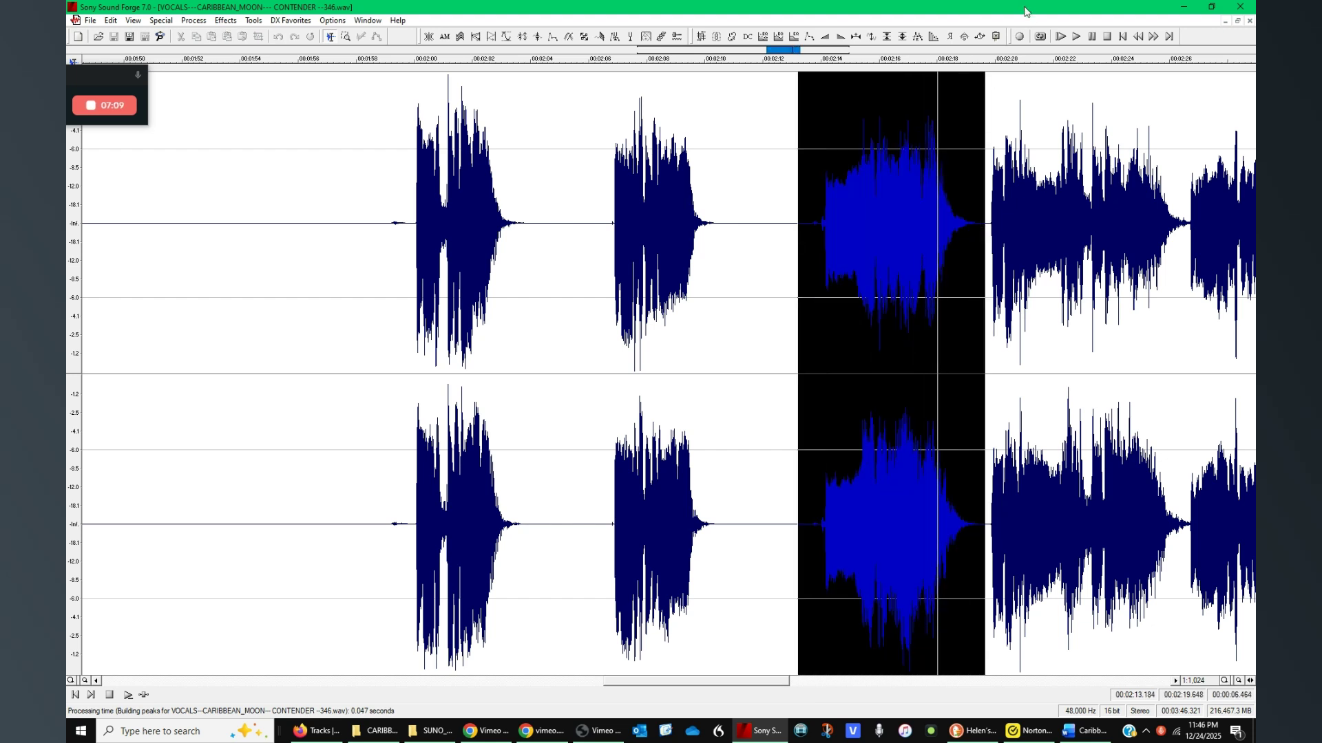
left_click(901, 35)
key("Escape")
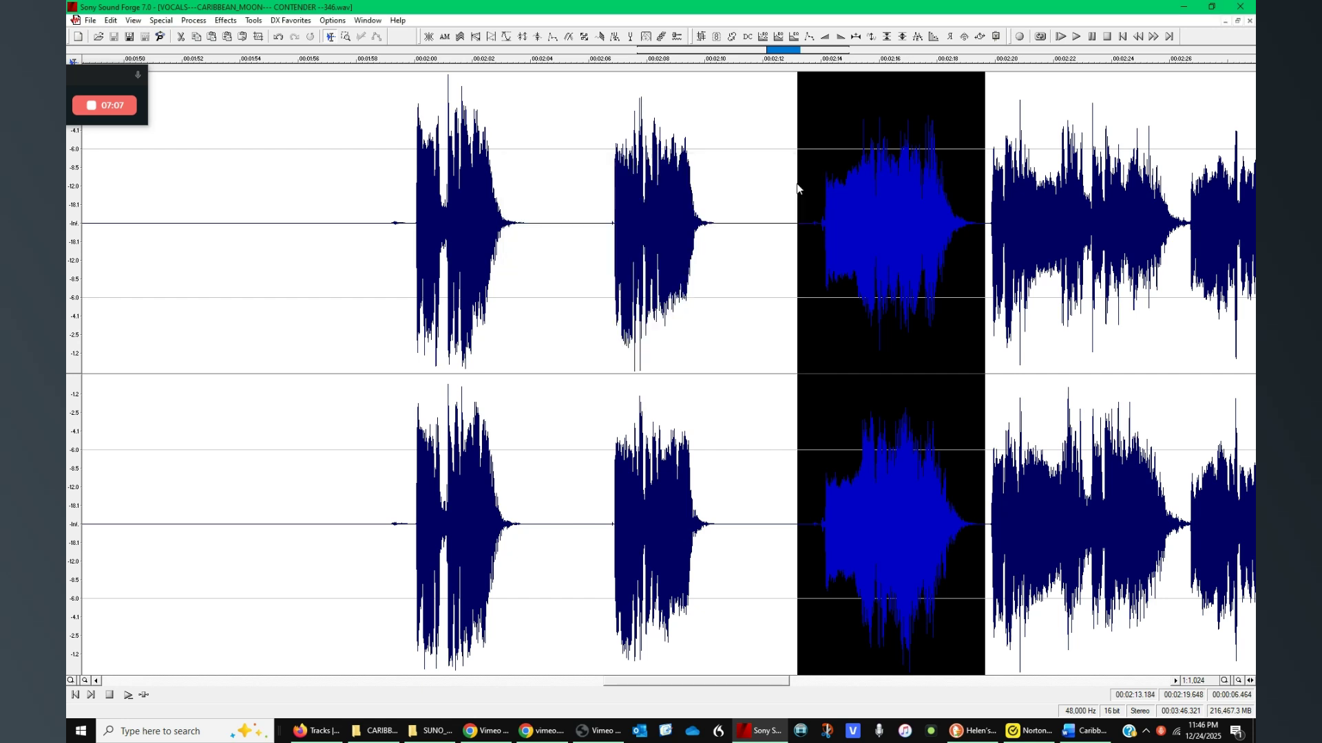
left_click(1039, 258)
left_click(978, 267)
key("space")
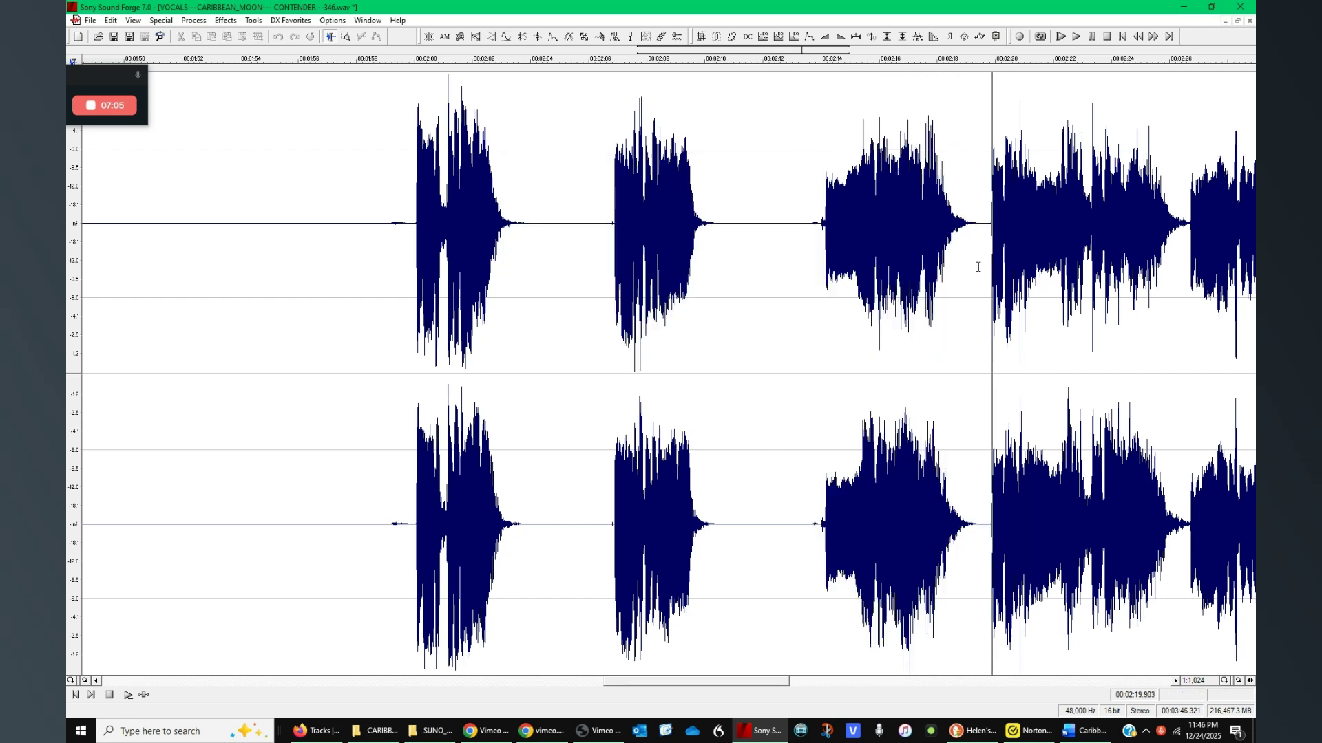
key("space")
Normalize only the left channel from 2:12.906 to 2:19.733 to a 0 dB peak level.
left_click_drag(987, 227, 790, 131)
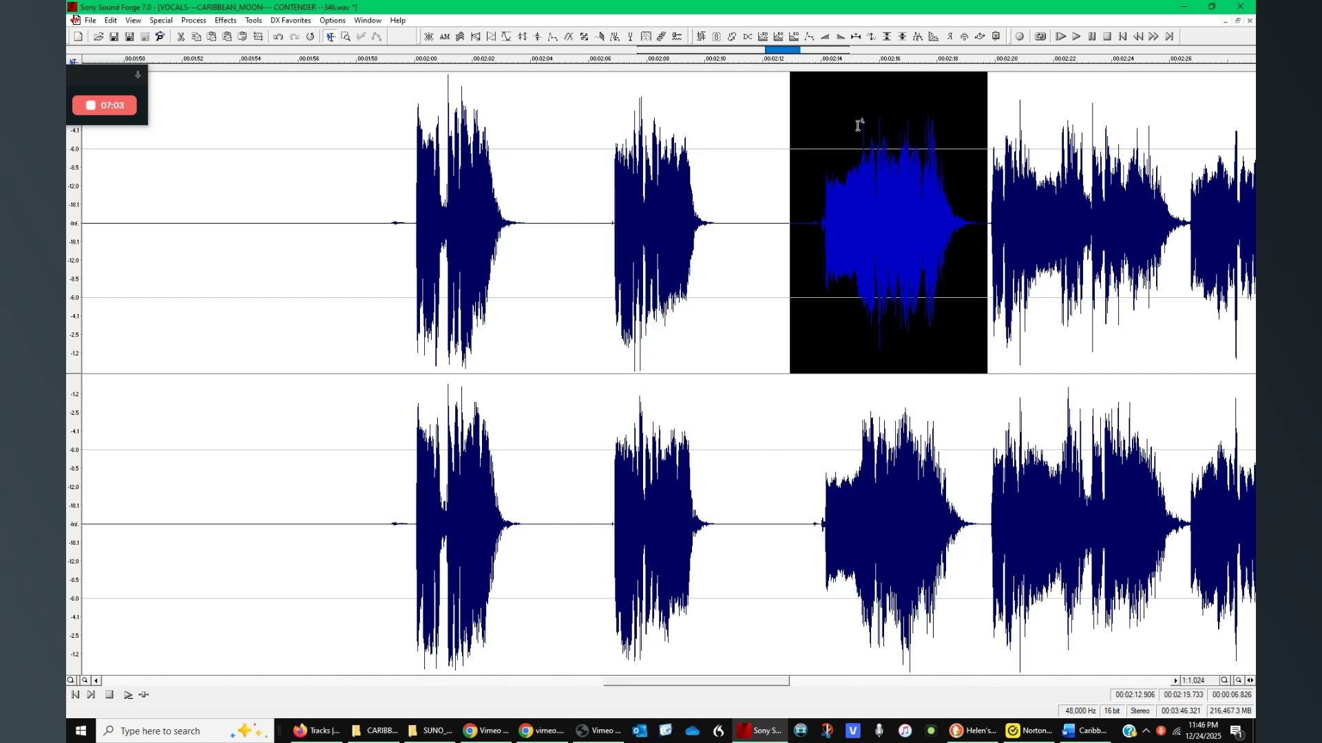
left_click(900, 39)
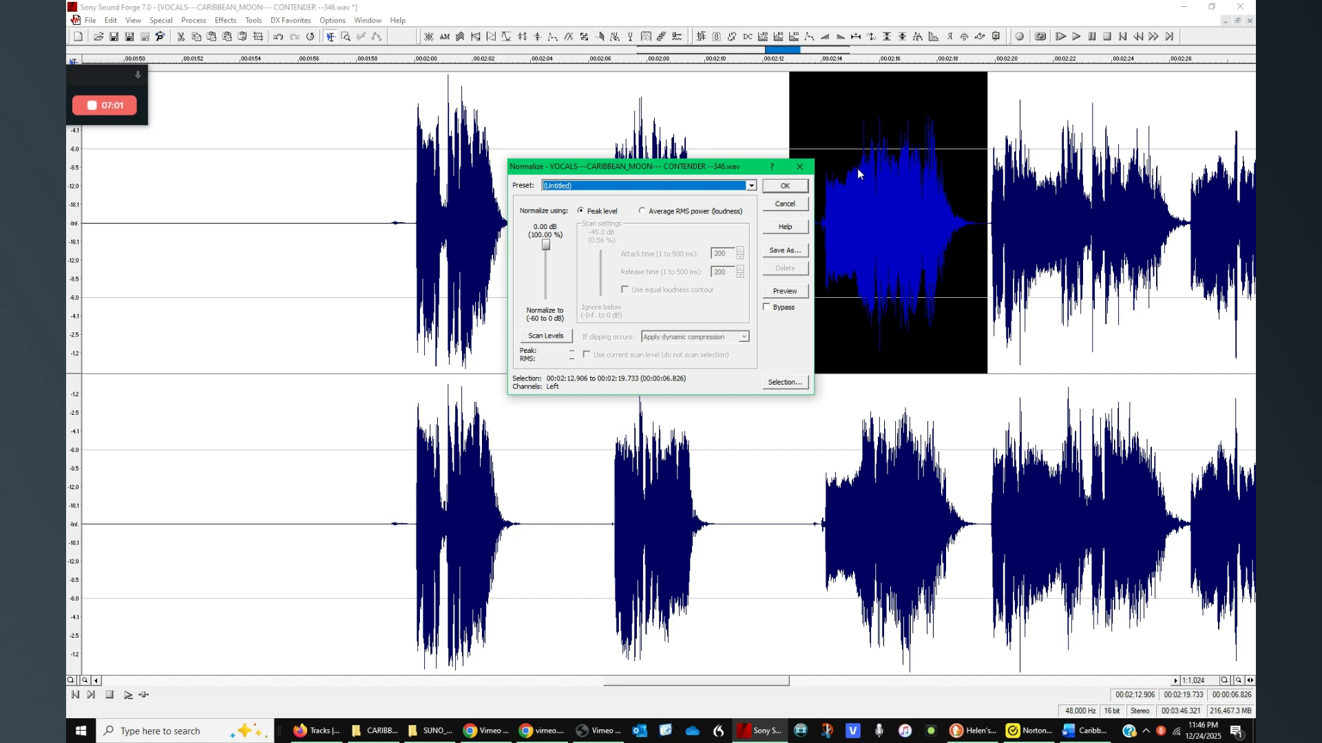
left_click(792, 185)
left_click(908, 667)
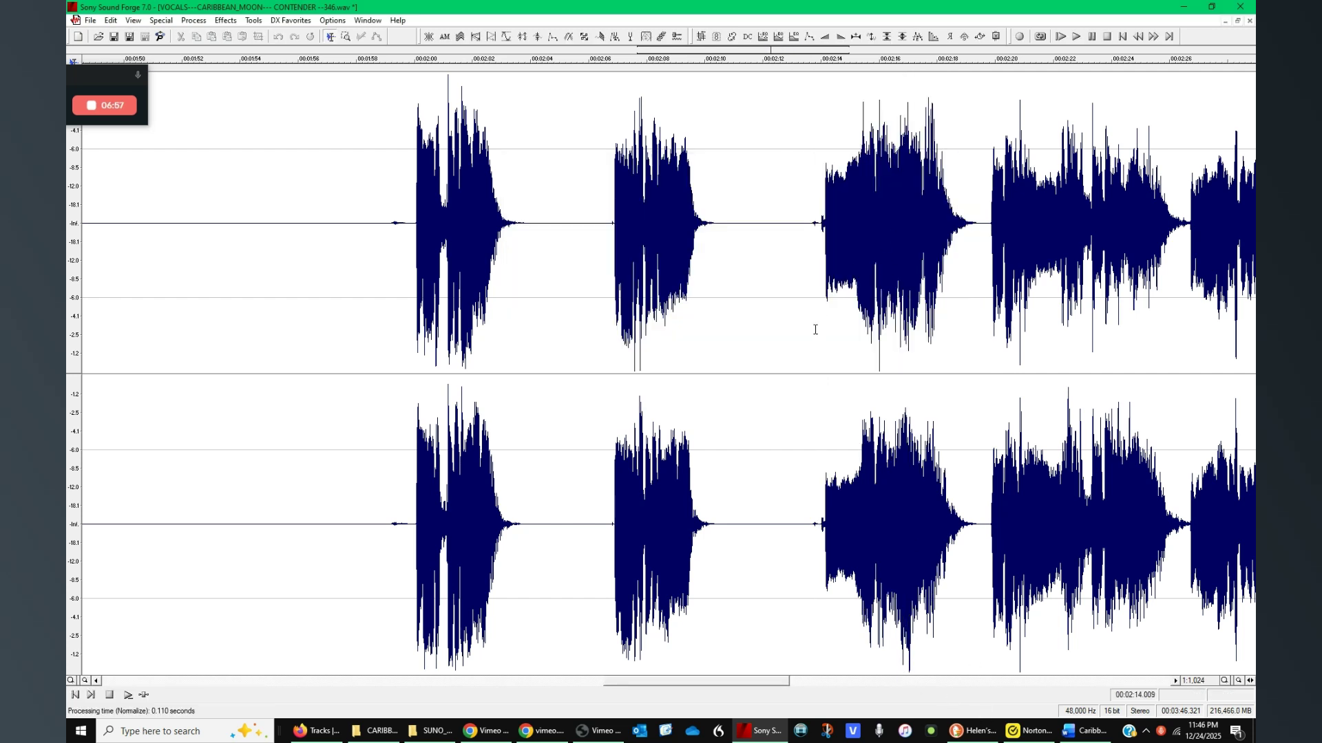
Audition the opening of the following phrase from just before its onset at 2:19.669.
left_click(982, 288)
left_click(986, 365)
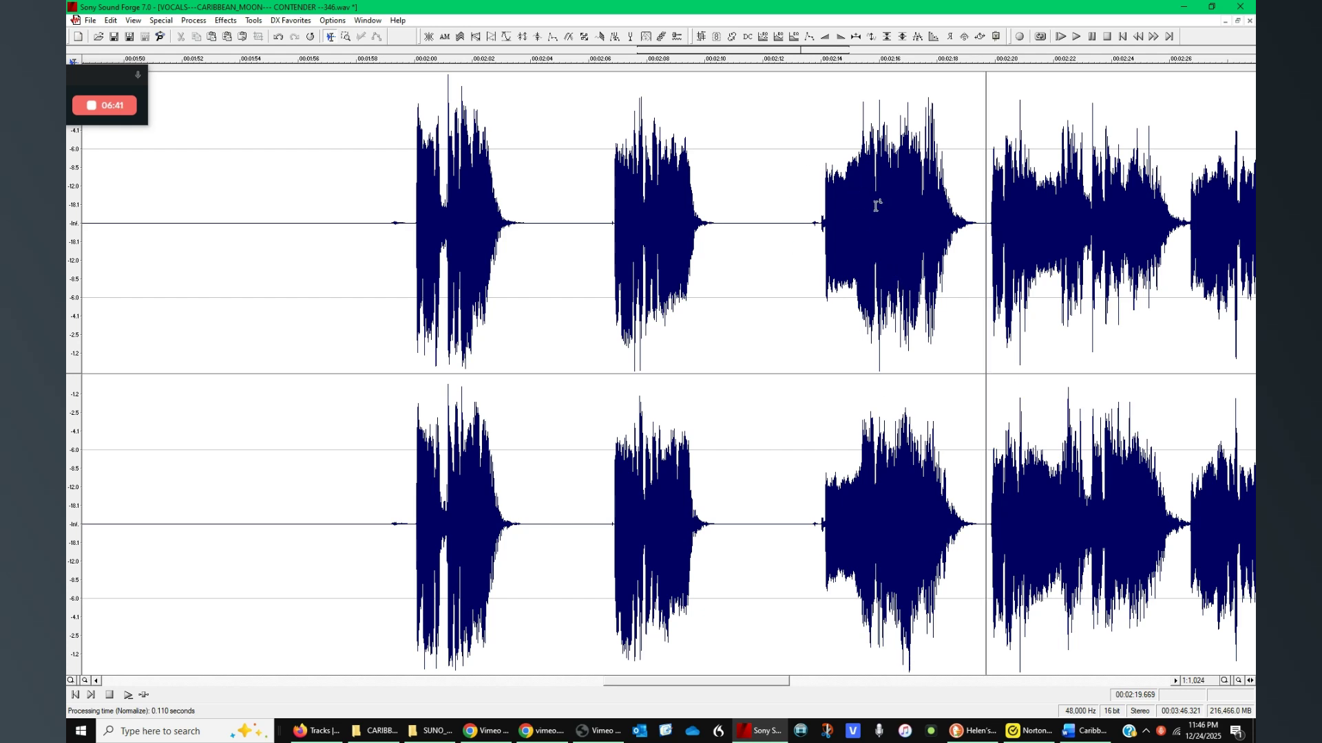
key("space")
left_click(1089, 383)
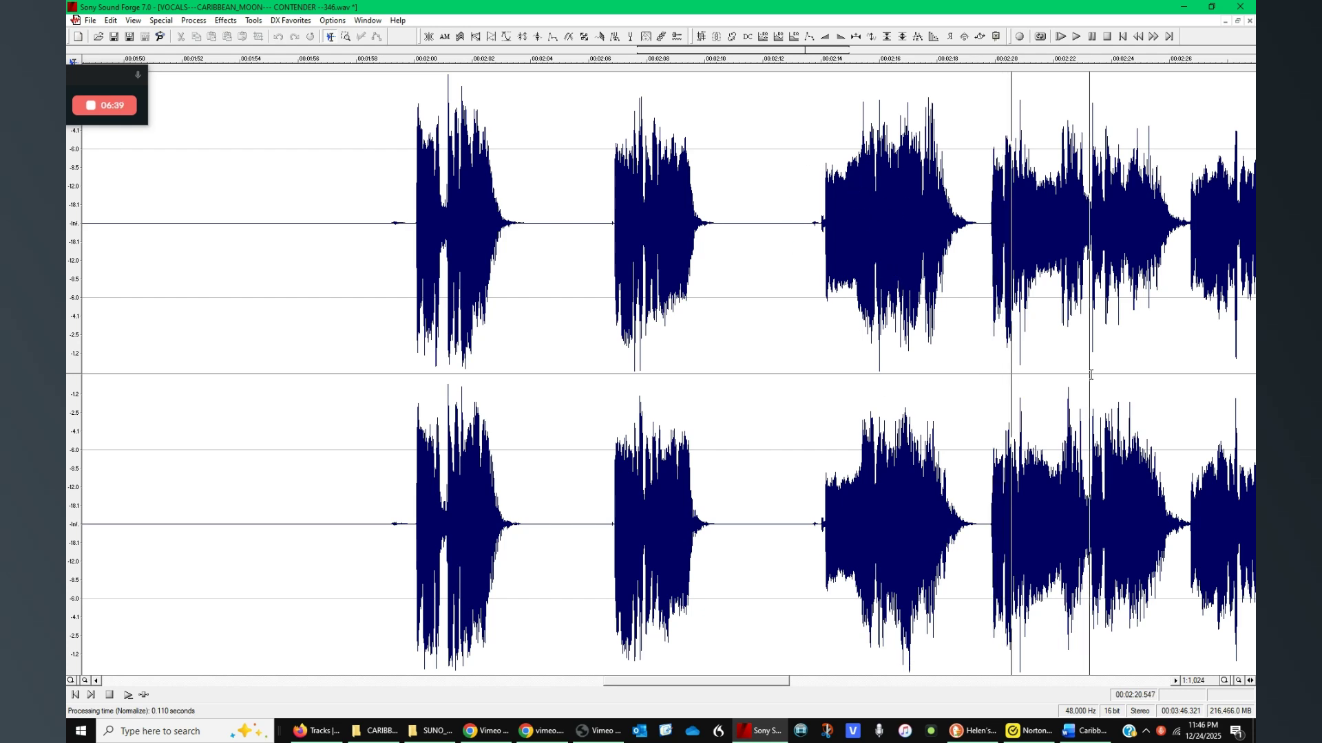
scroll(1087, 384, "up", 1)
key("space")
left_click(473, 352)
key("space")
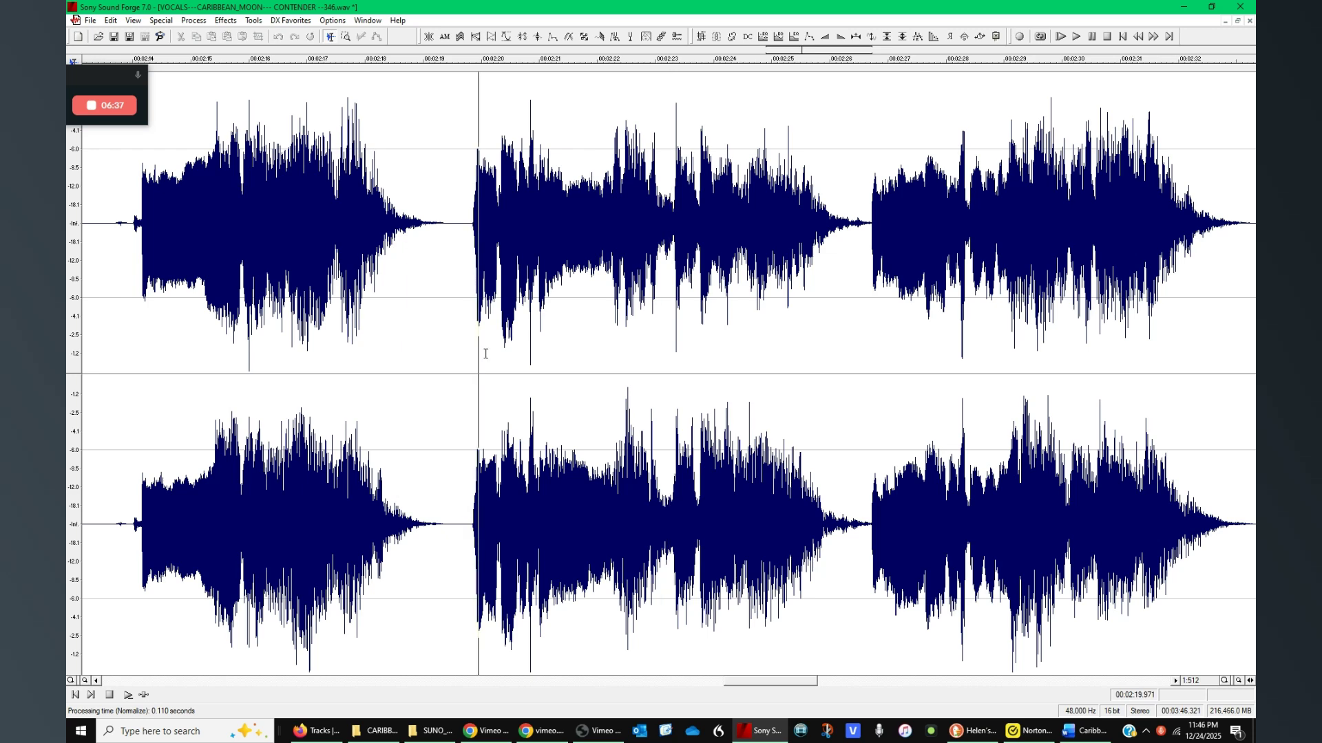
Audition the rest of this phrase from about 2:21 and continue into the phrase starting near 2:26.7.
left_click(531, 347)
scroll(564, 343, "up", 2)
left_click(711, 345)
key("space")
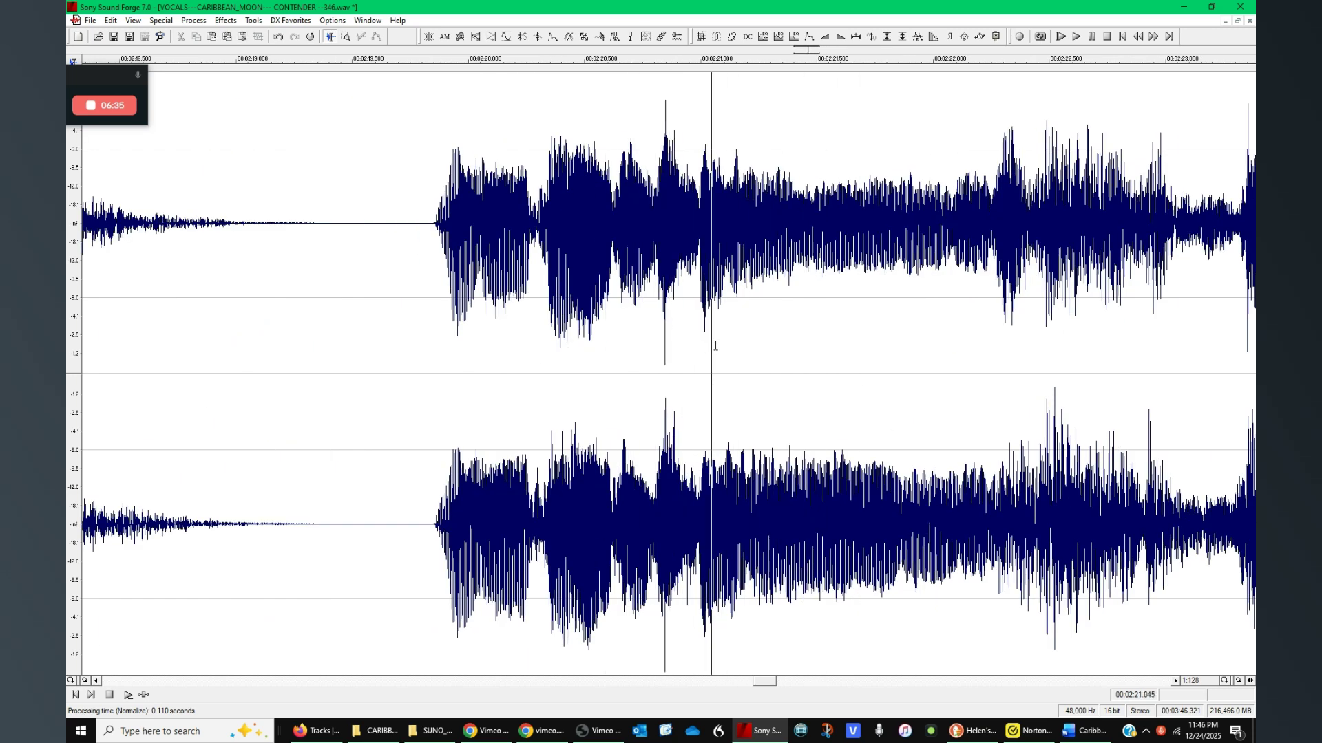
scroll(711, 342, "down", 1)
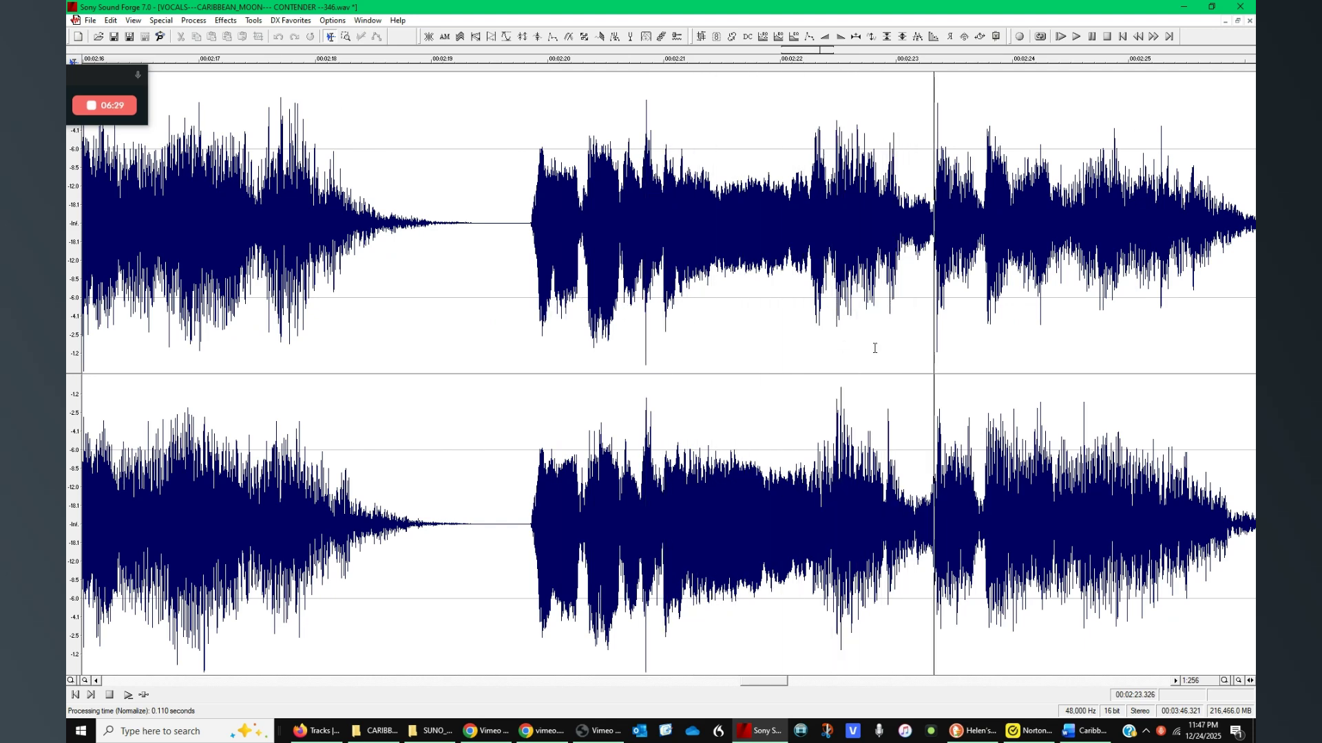
scroll(873, 344, "down", 2)
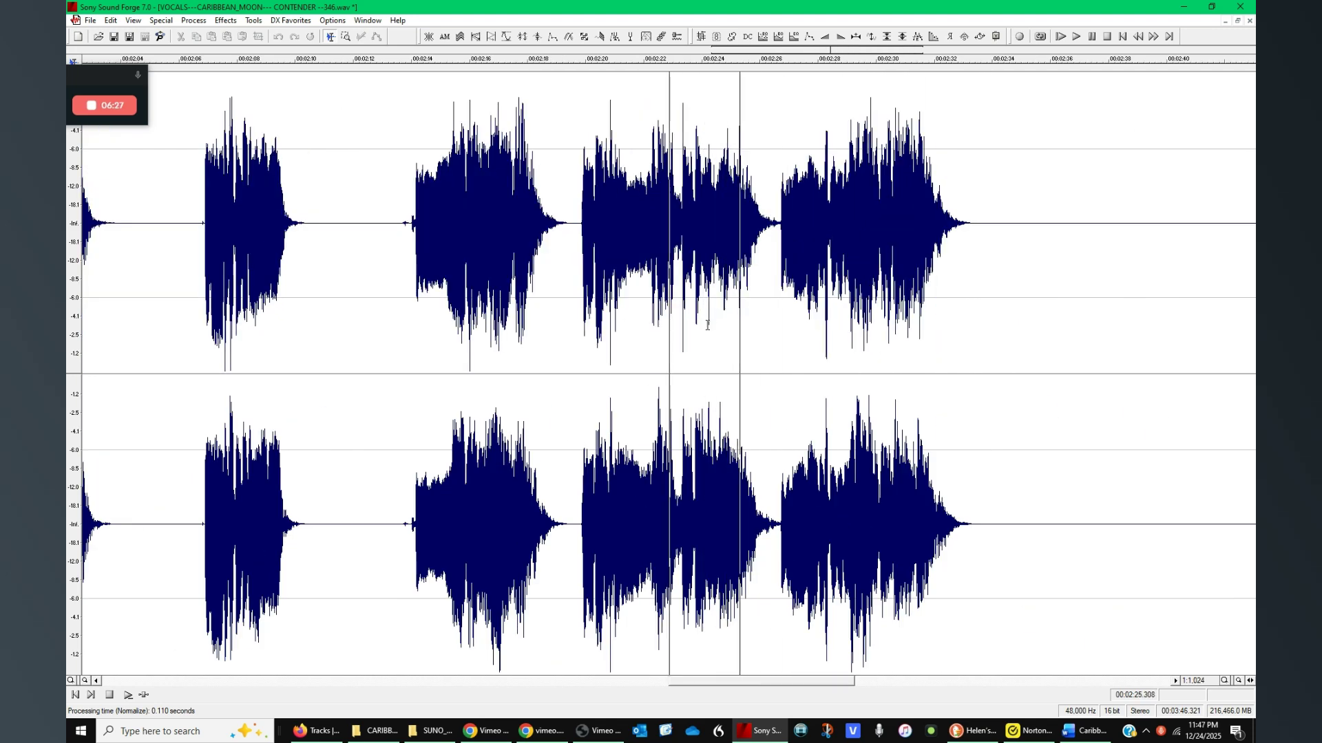
scroll(771, 334, "up", 2)
left_click(785, 327)
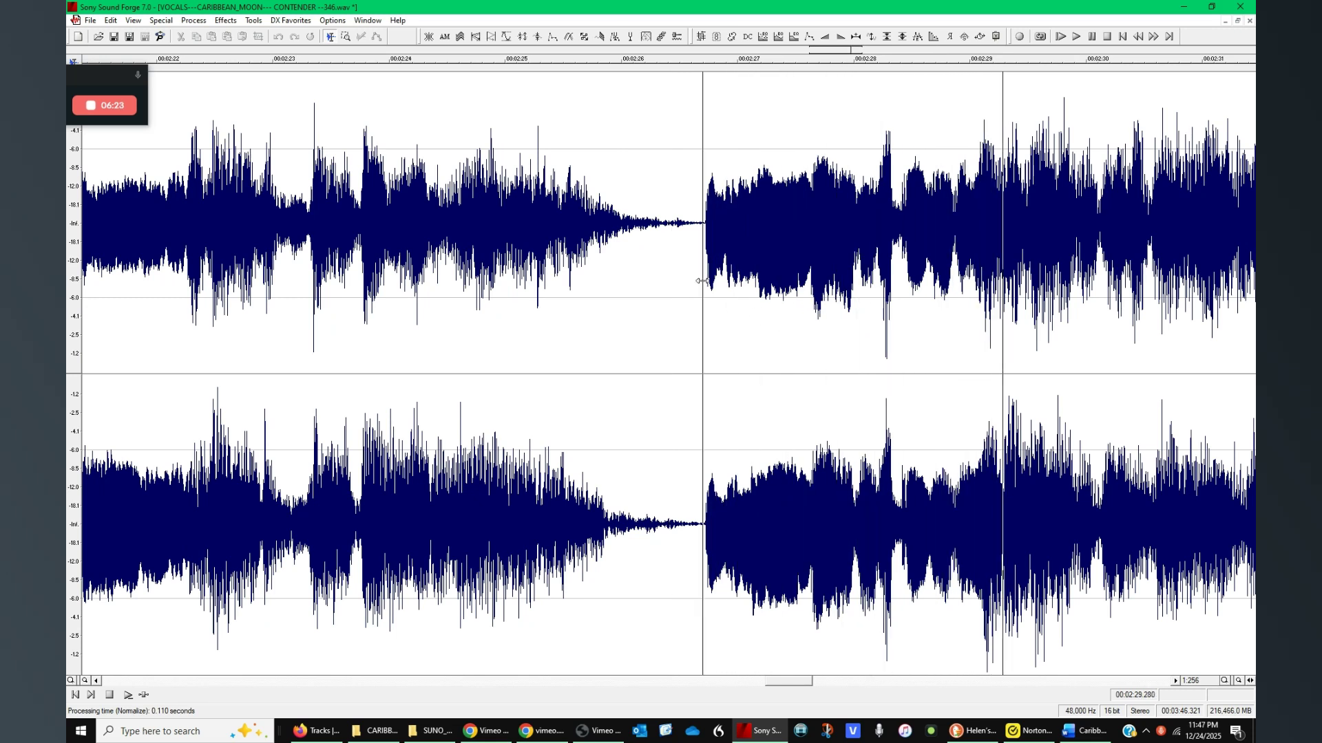
Try boosting the volume from 2:26.698 to 2:29.061 with the 125 preset, and undo the boost.
left_click_drag(702, 283, 978, 318)
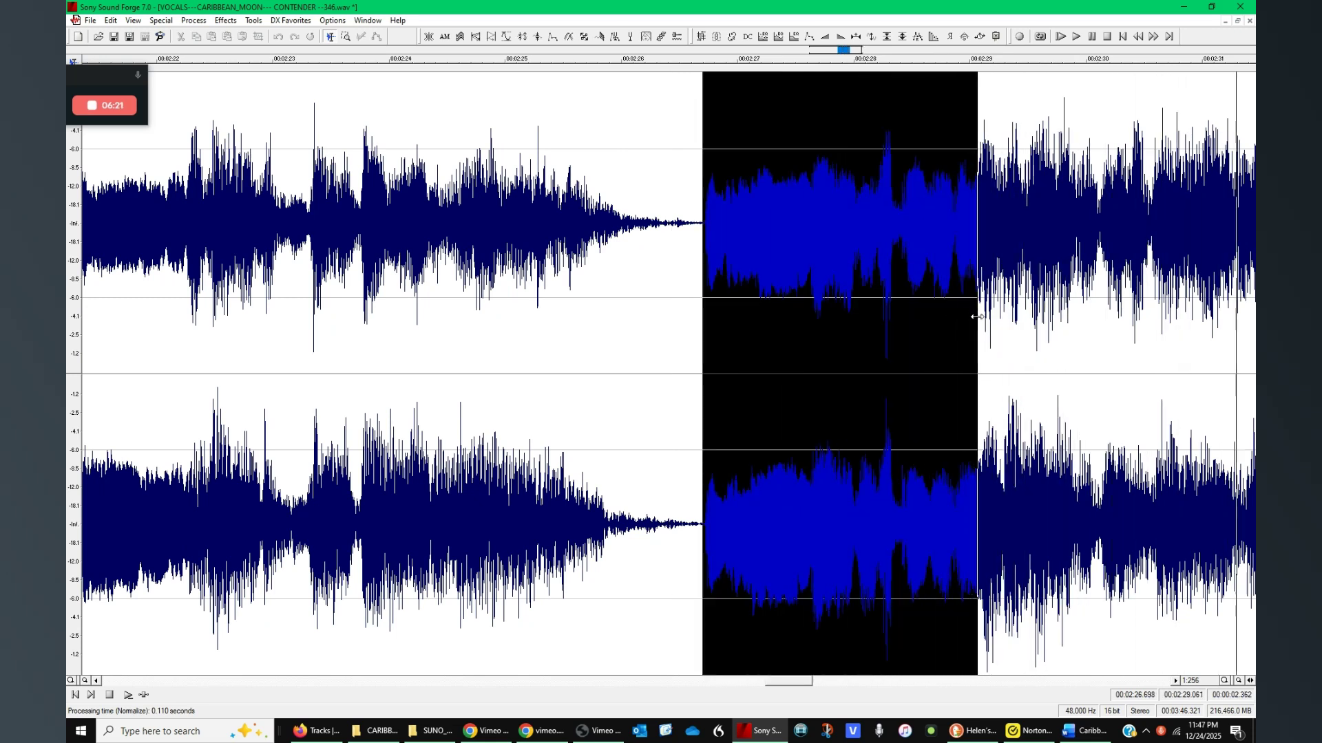
left_click(996, 37)
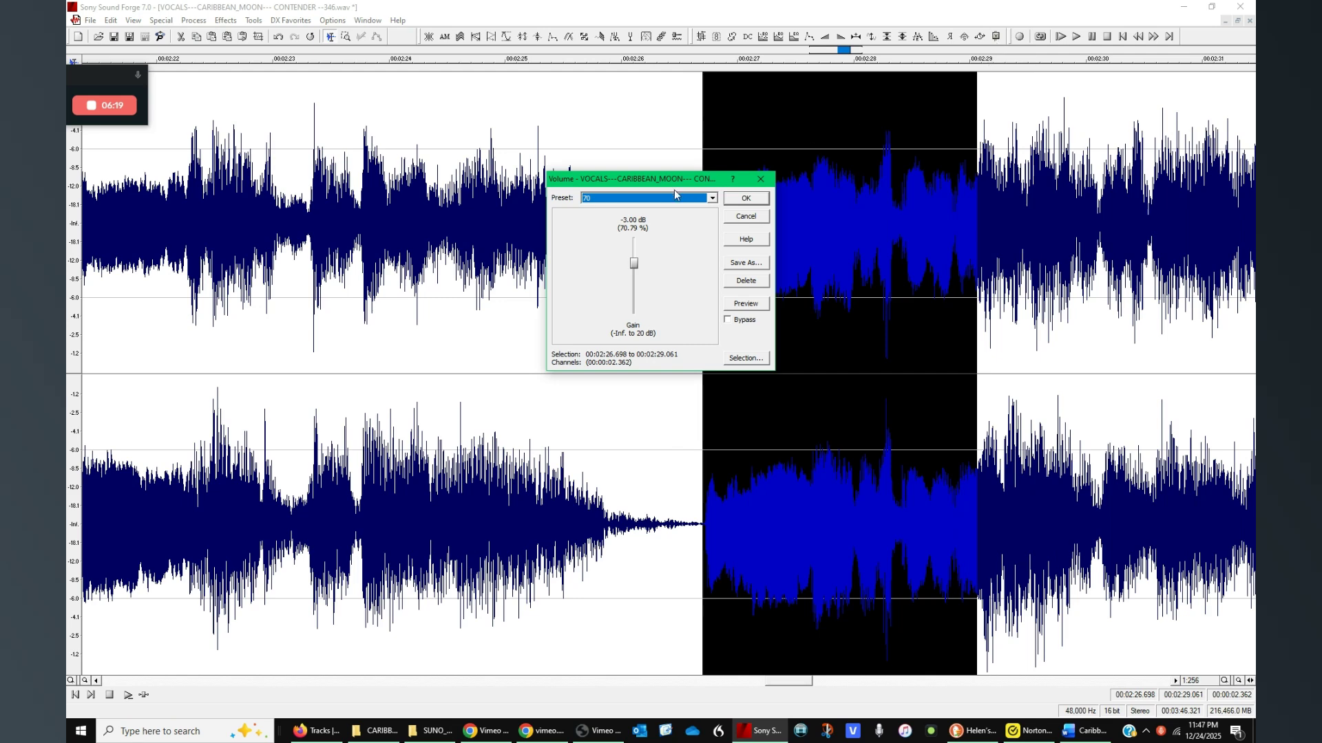
left_click(647, 201)
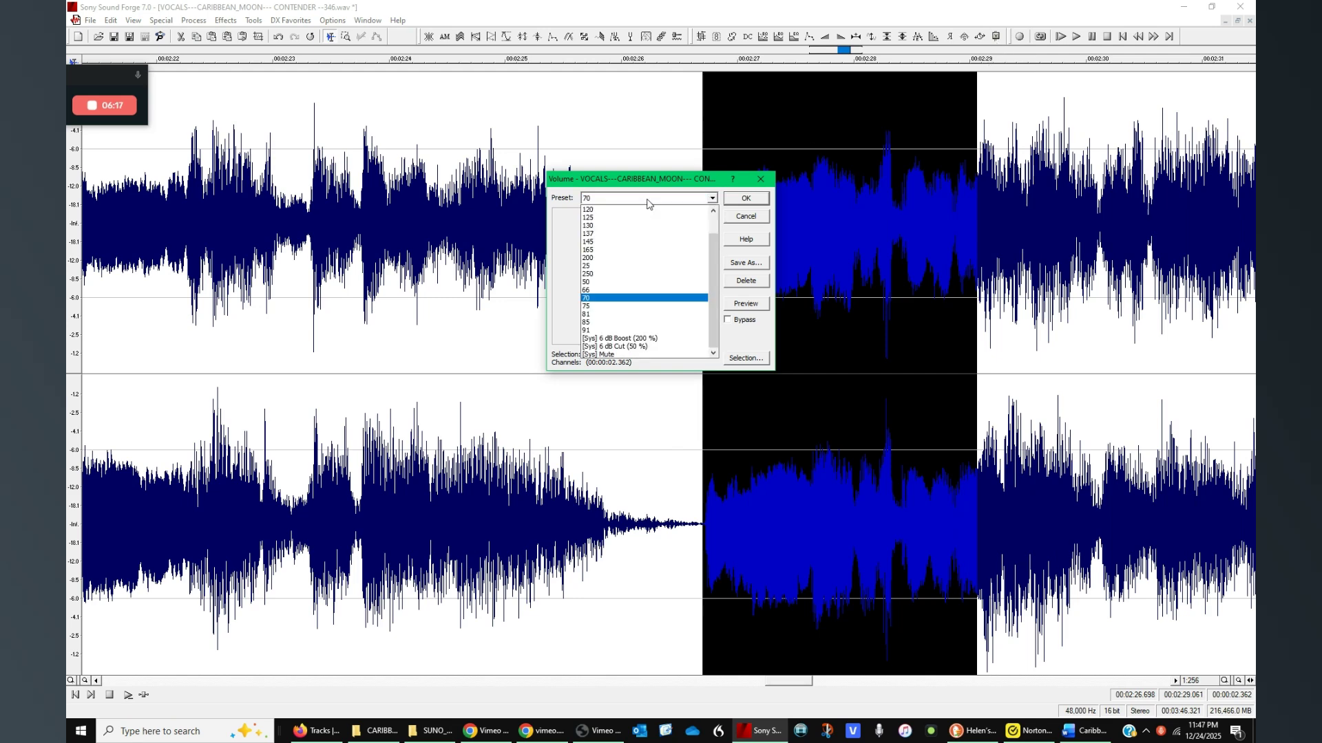
left_click(615, 218)
left_click(746, 199)
left_click(775, 260)
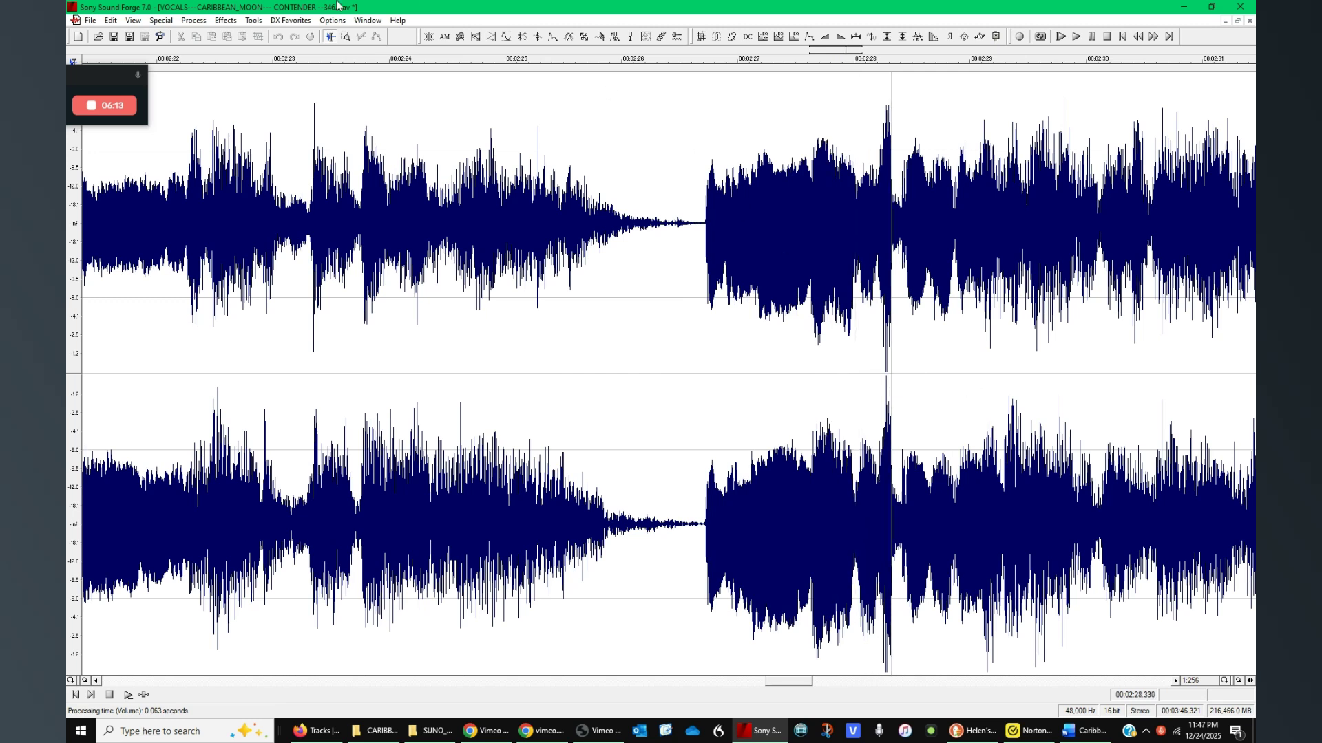
left_click(278, 36)
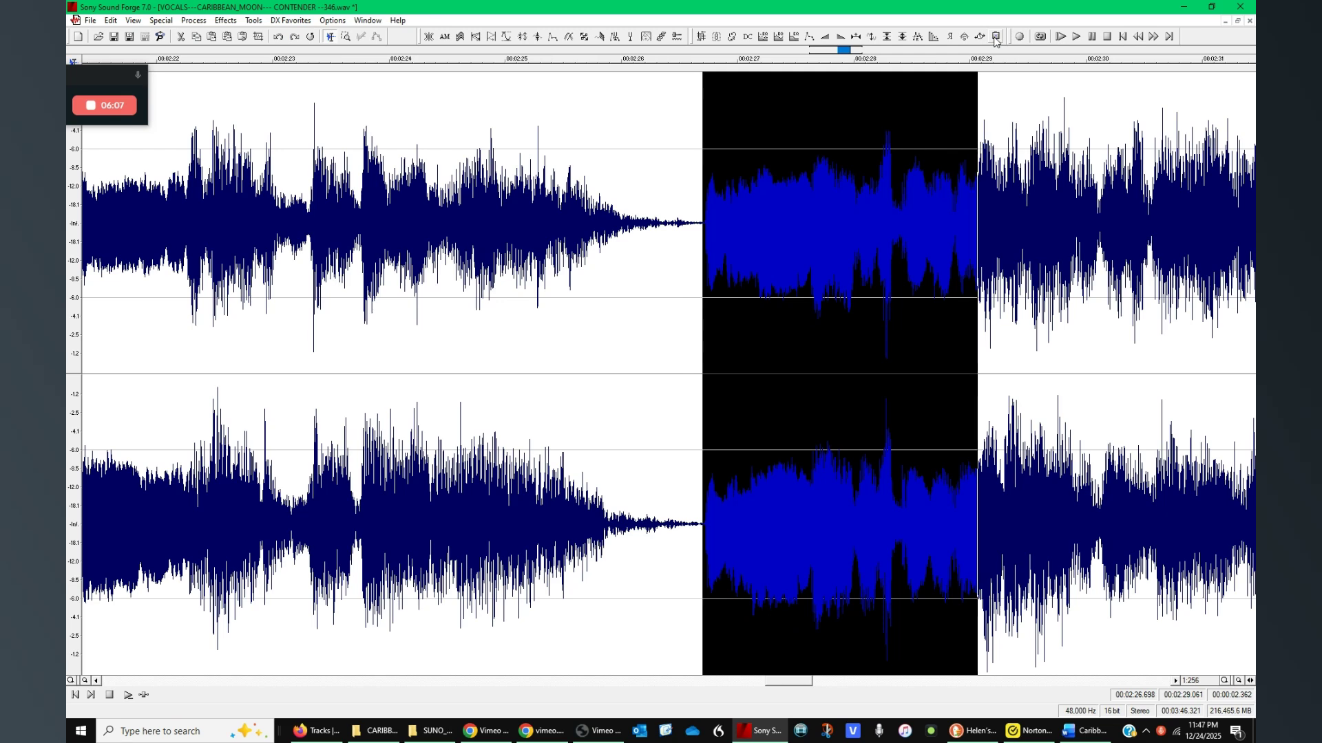
Soften the loud consonant from 2:28.236 to 2:28.334 with a graphic fade dipping to 74% at 2:28.279.
left_click(900, 352)
scroll(716, 340, "up", 3)
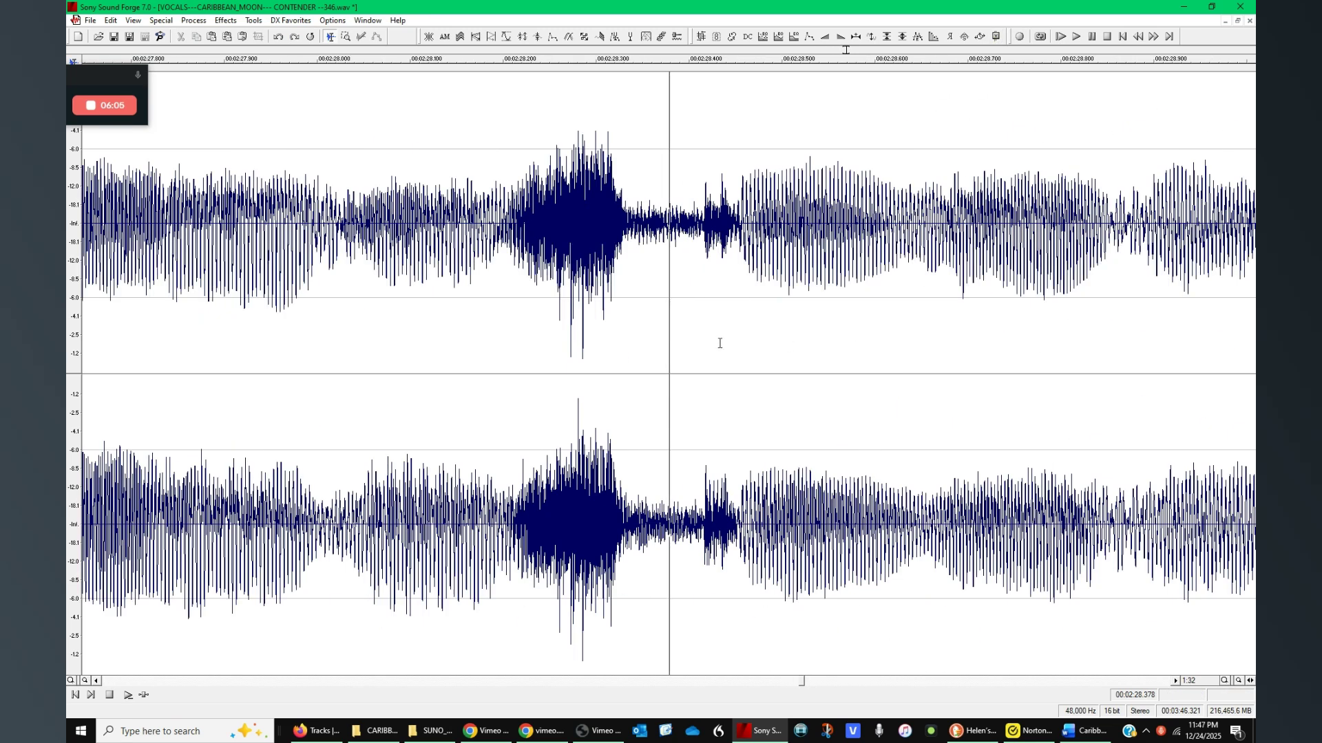
left_click_drag(626, 351, 536, 393)
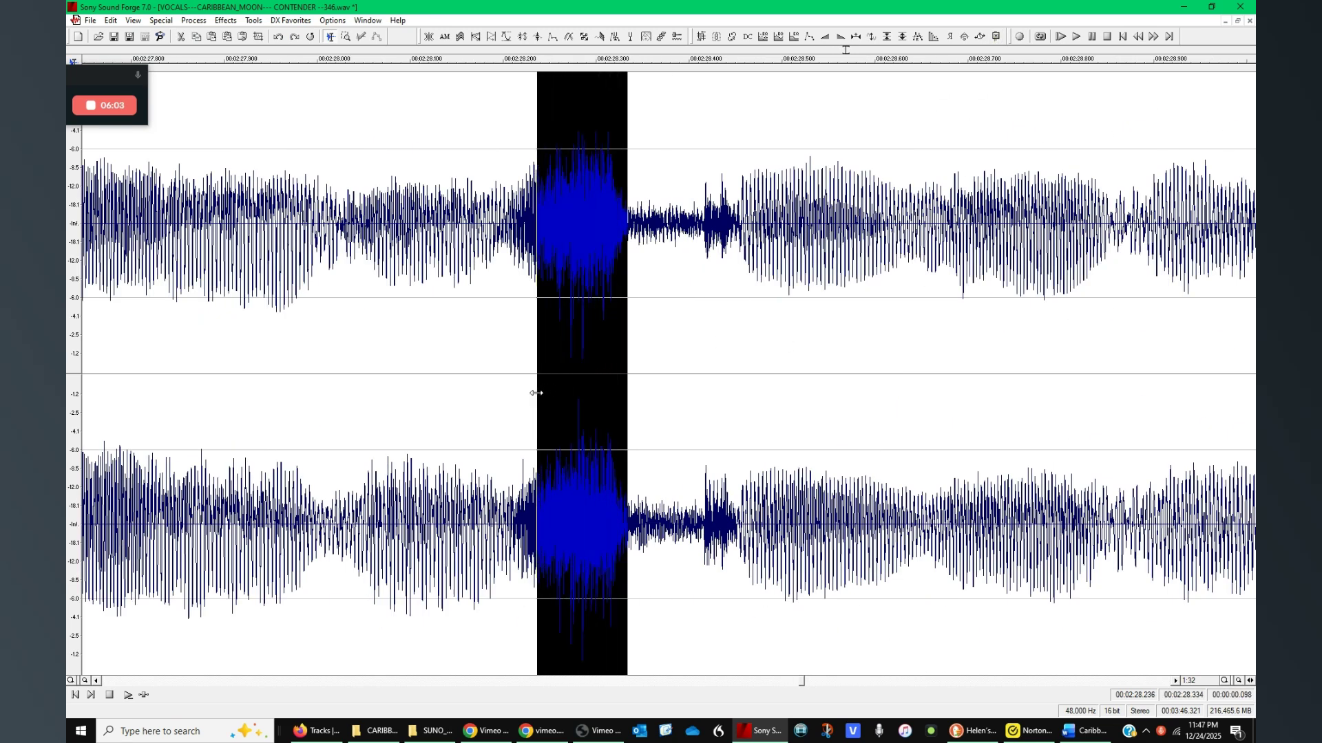
left_click(810, 37)
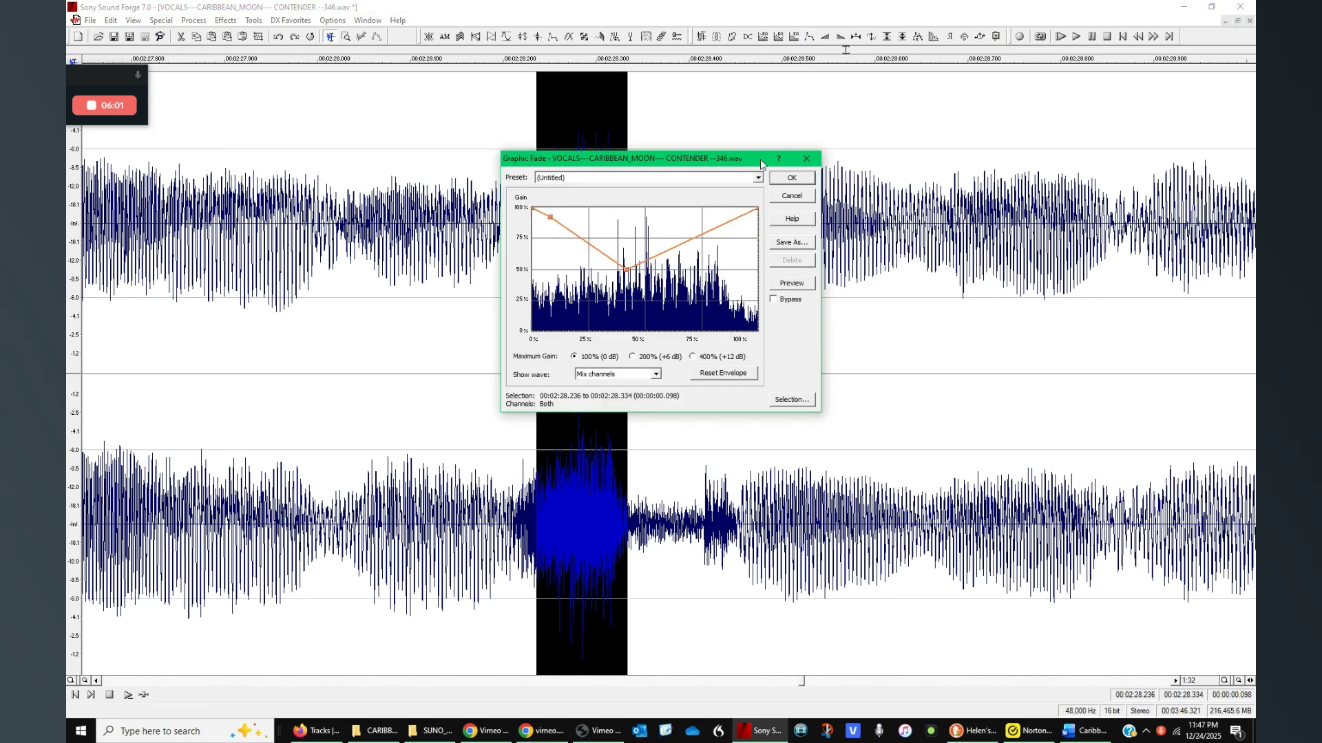
left_click_drag(626, 273, 634, 240)
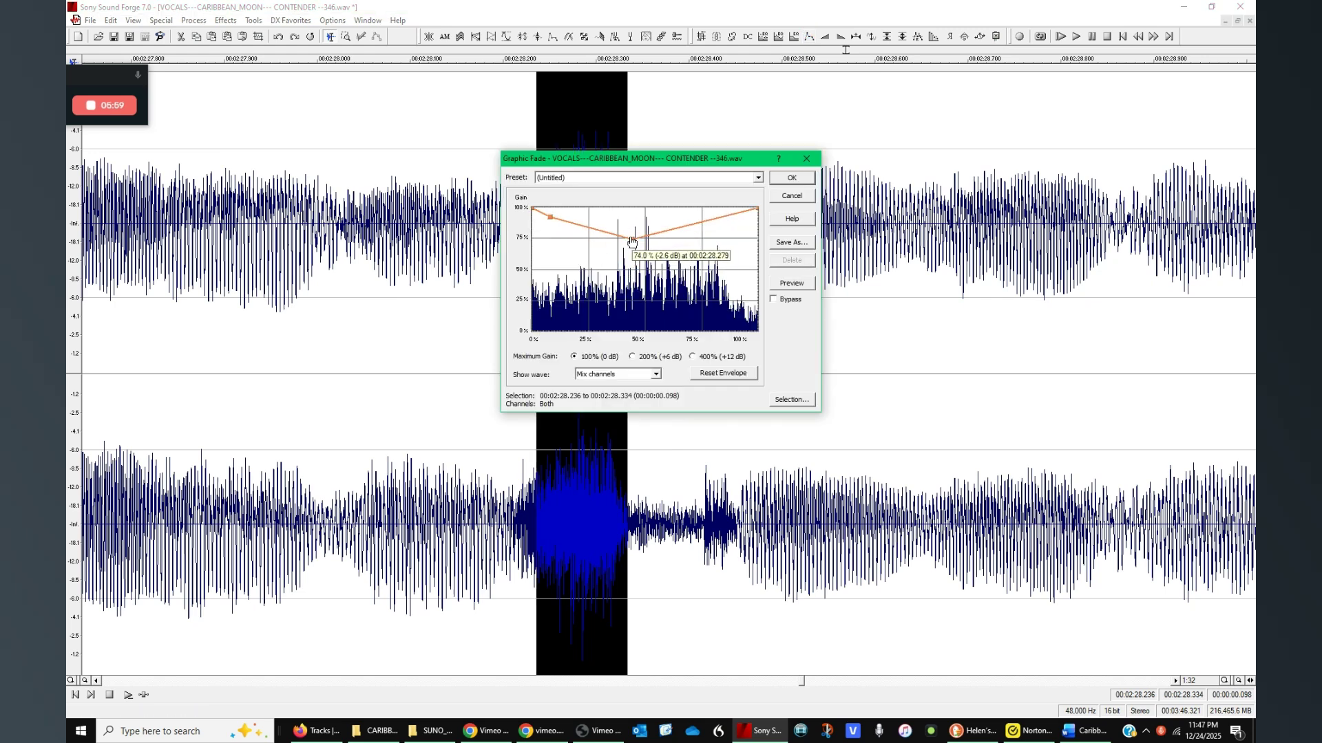
left_click(791, 179)
left_click(724, 337)
Normalize the quieter opening of the phrase from 2:26.706 to 2:29.098.
scroll(724, 337, "down", 2)
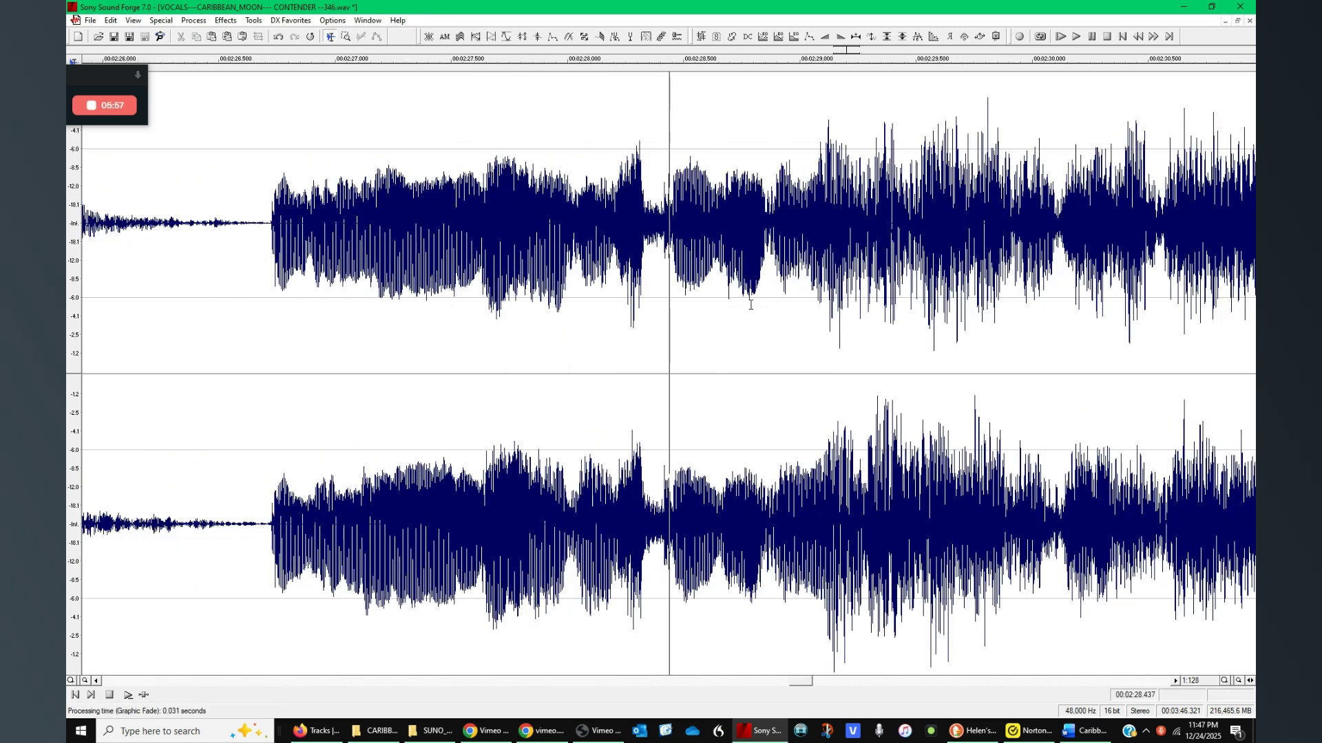
left_click_drag(822, 258, 267, 285)
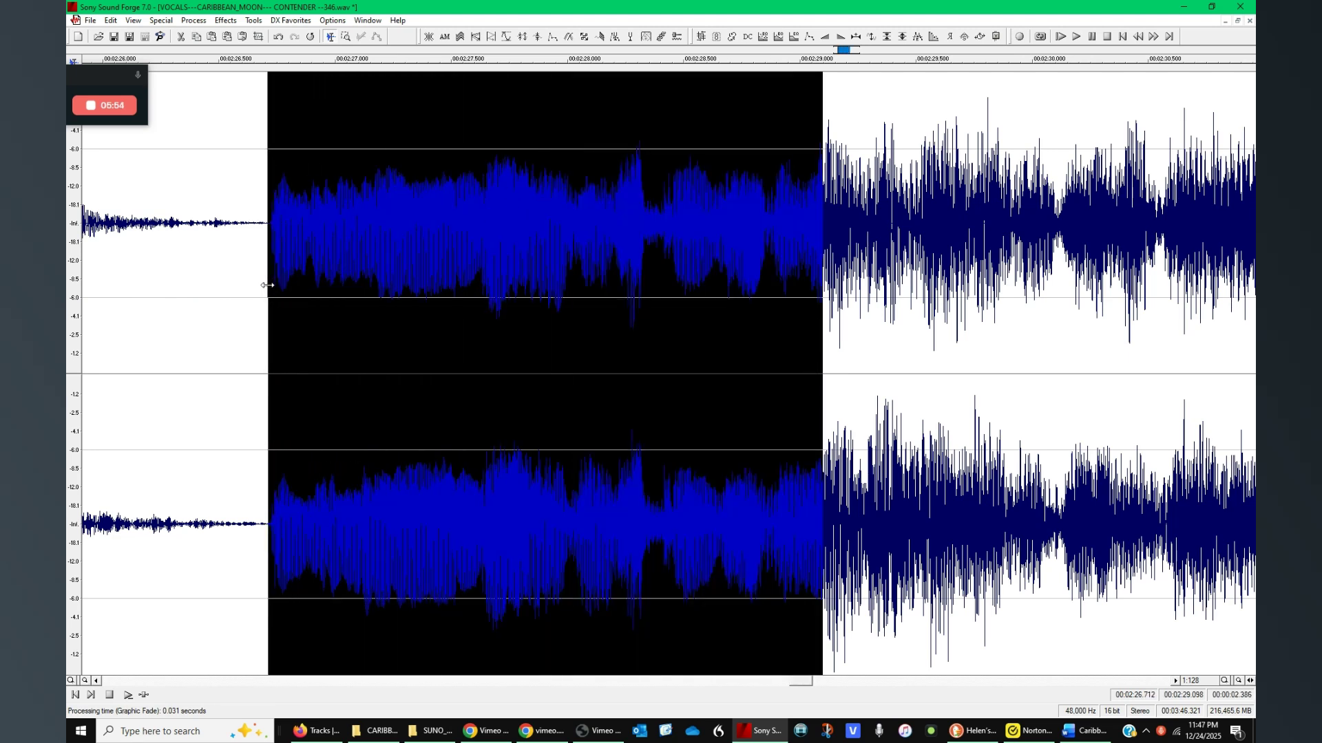
left_click(902, 38)
left_click(784, 186)
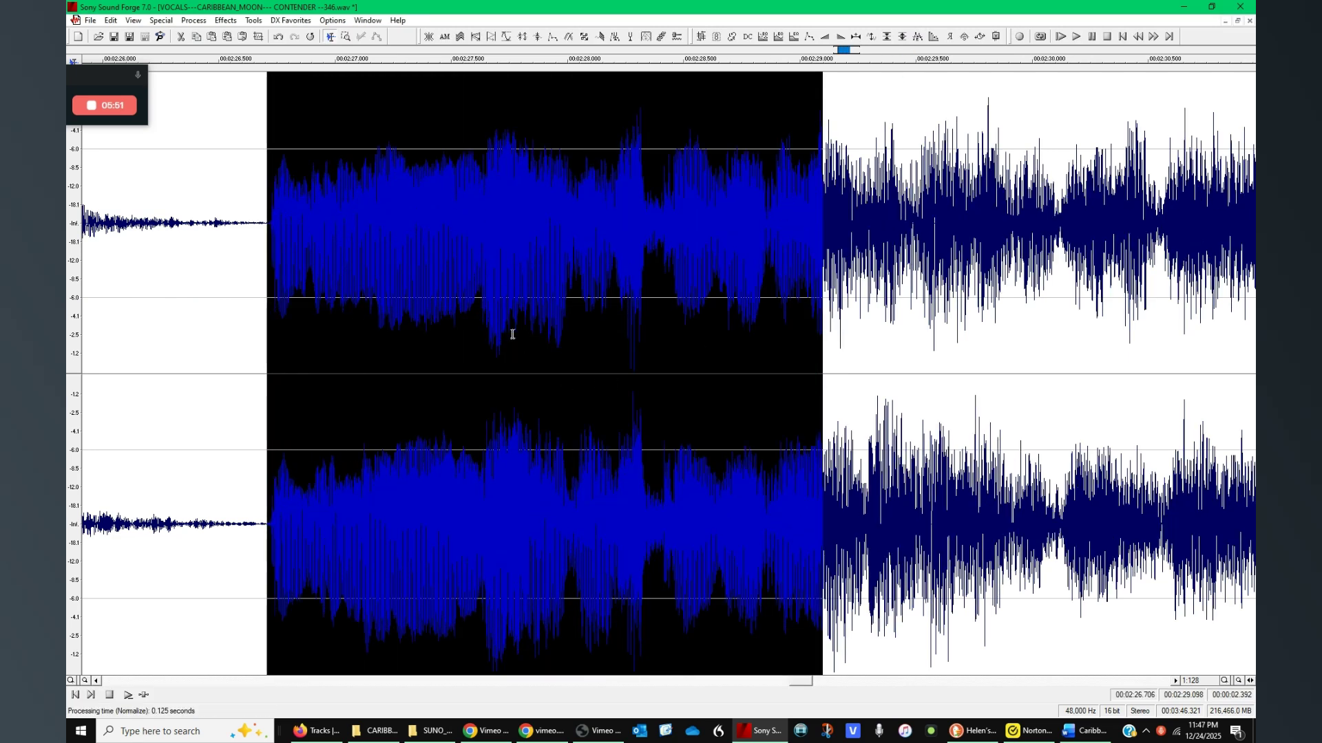
Audition the normalized phrase from 2:26.706 and compare its level with the preceding phrase starting near 2:20.
left_click(617, 324)
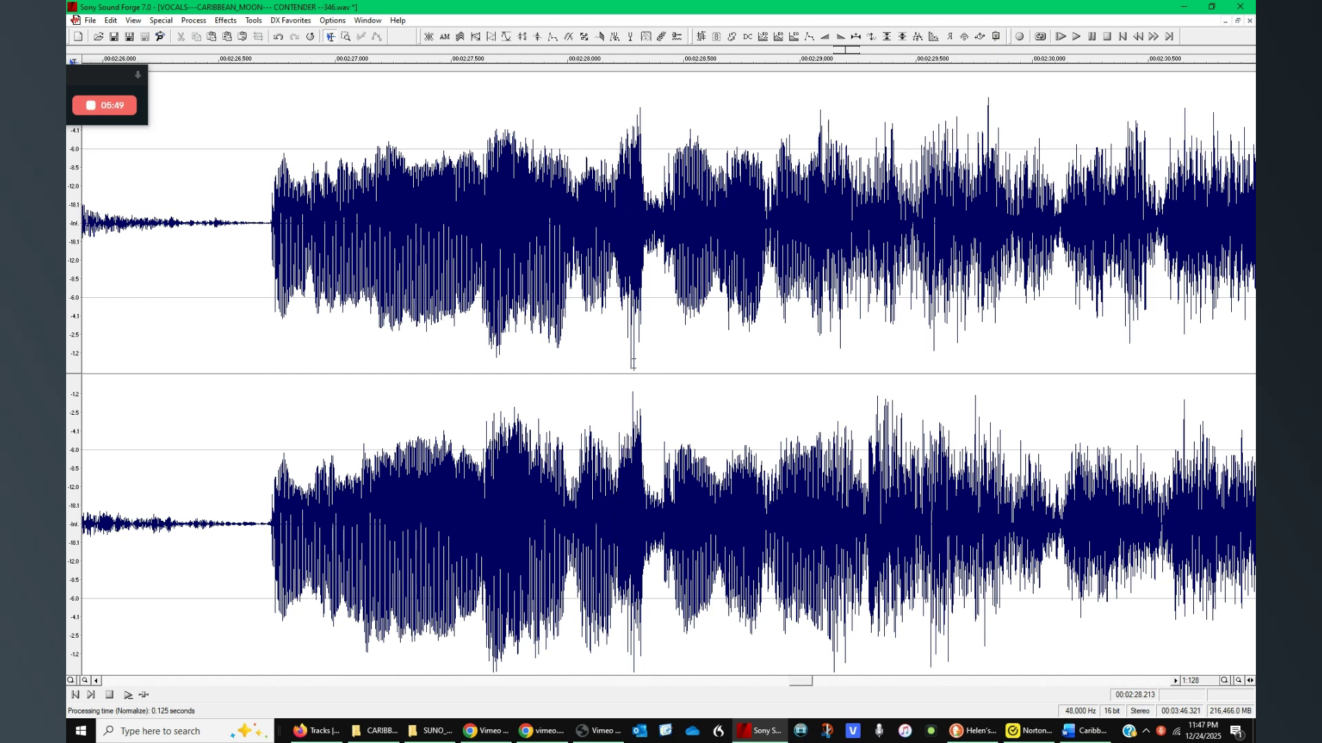
left_click(266, 326)
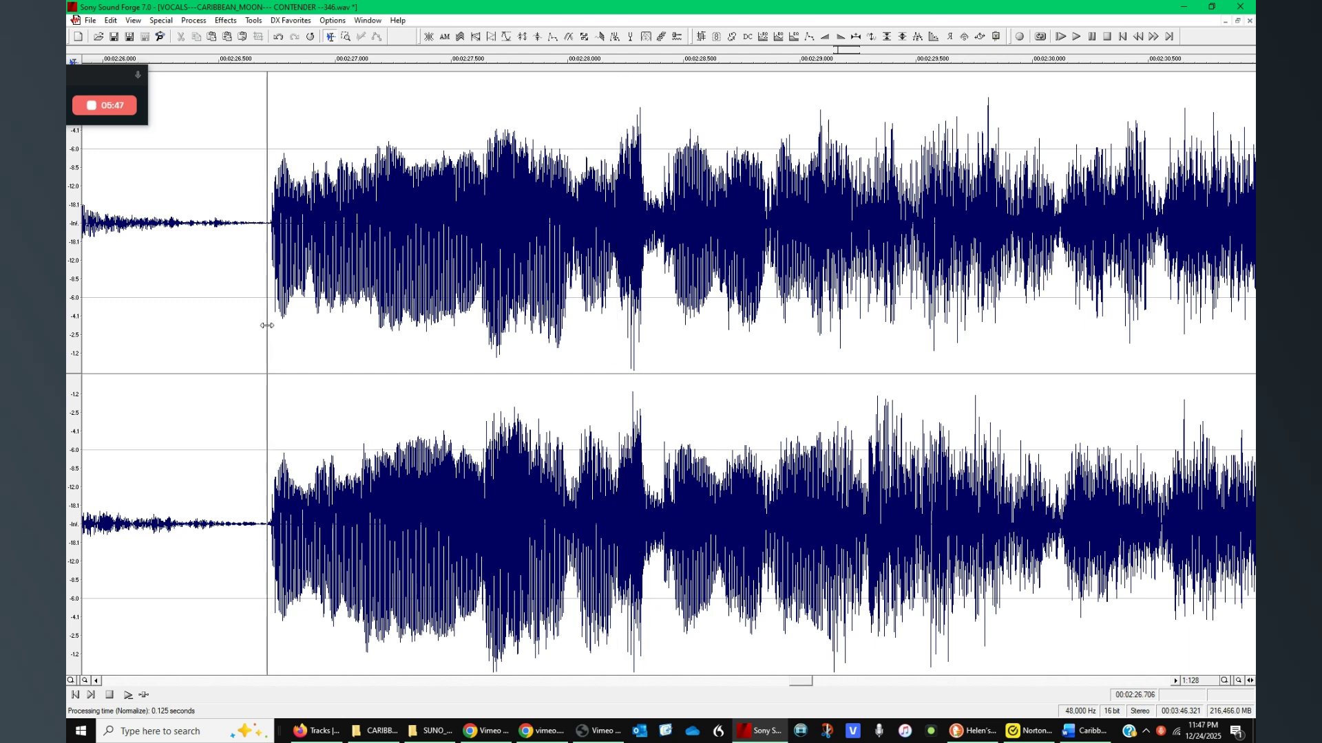
key("space")
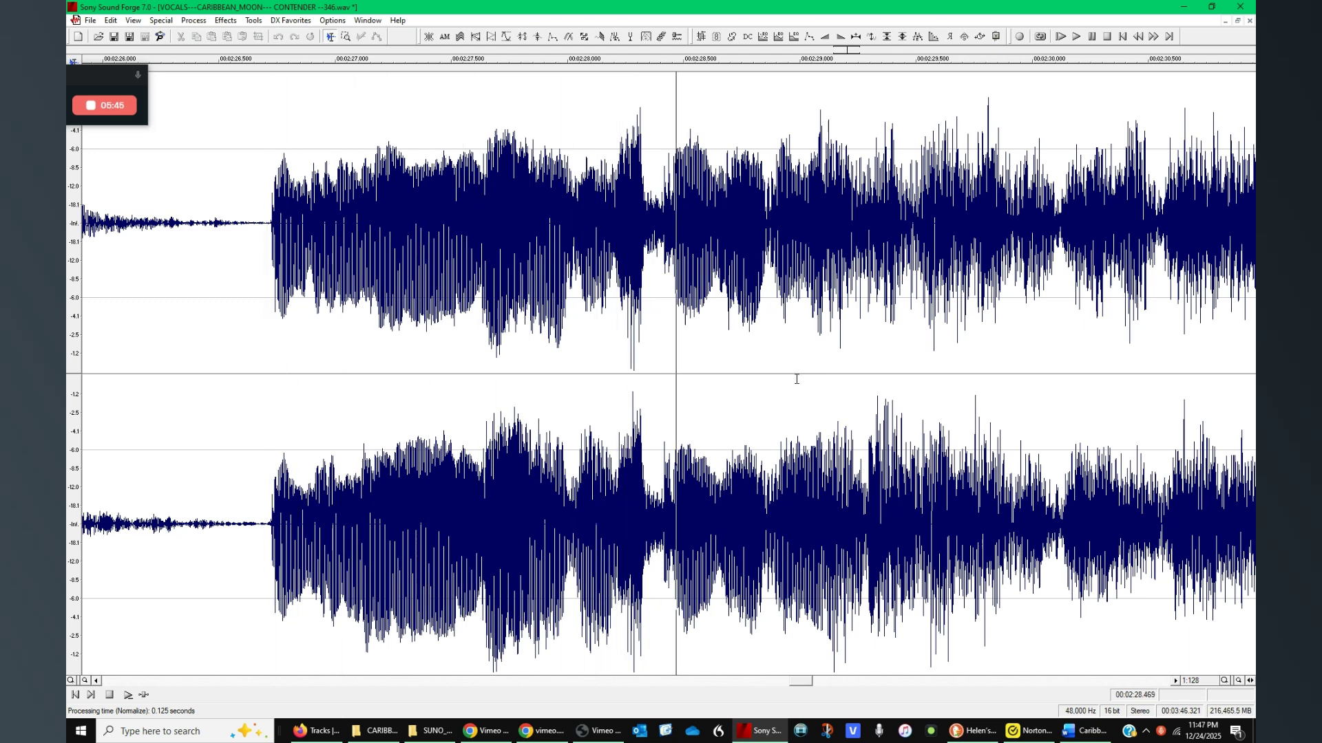
scroll(799, 372, "down", 2)
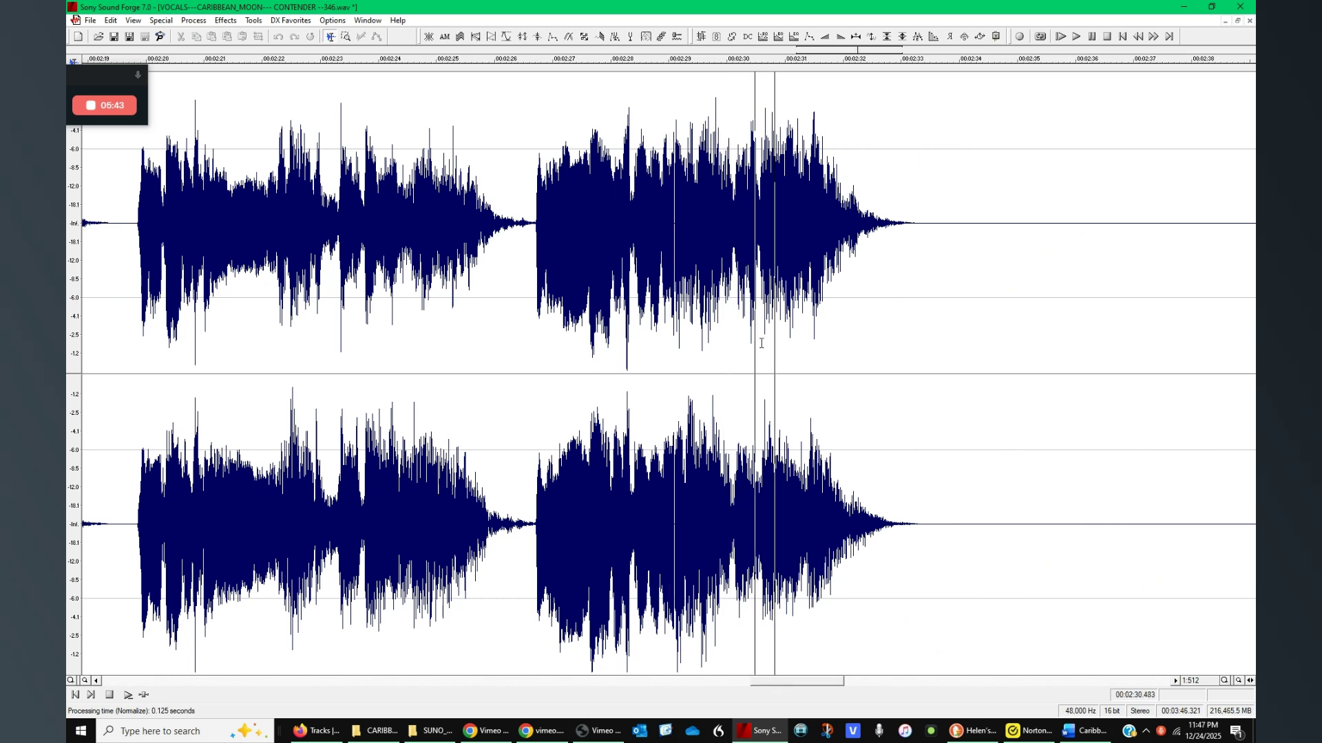
left_click(395, 337)
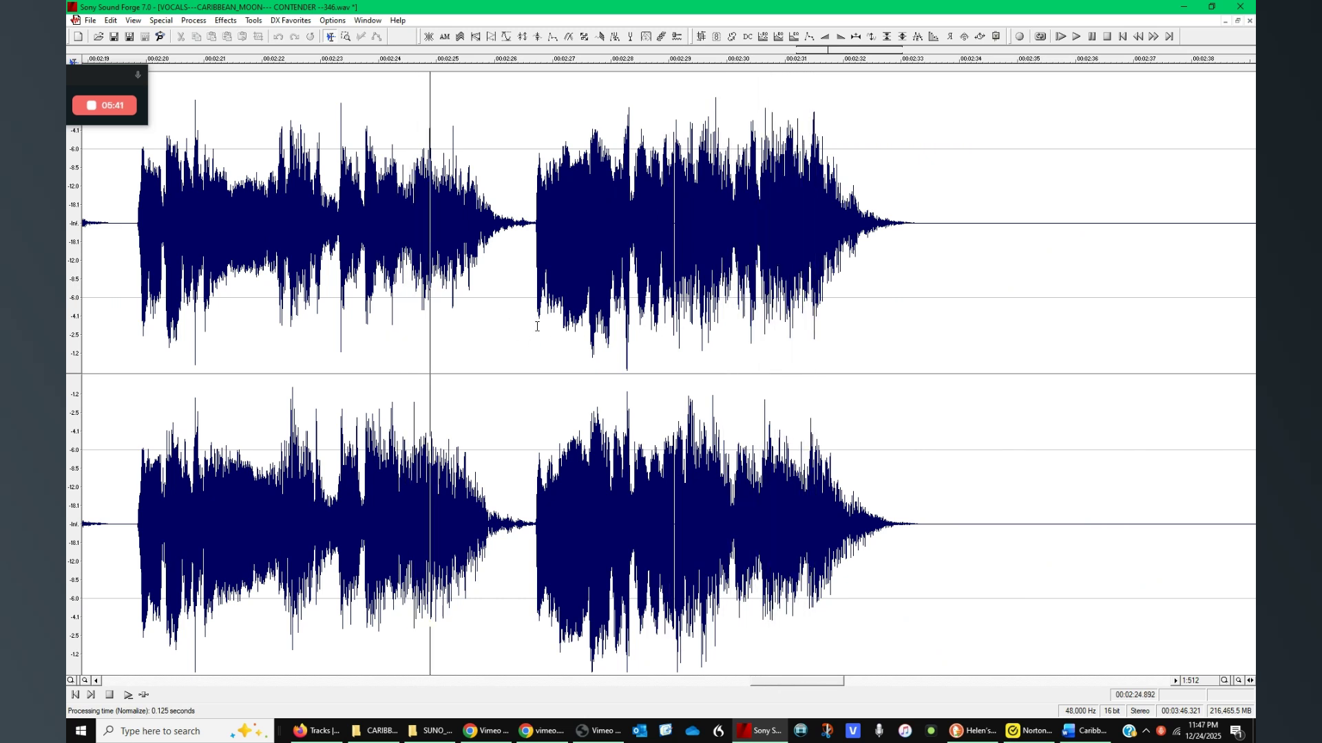
left_click(196, 337)
left_click(526, 337)
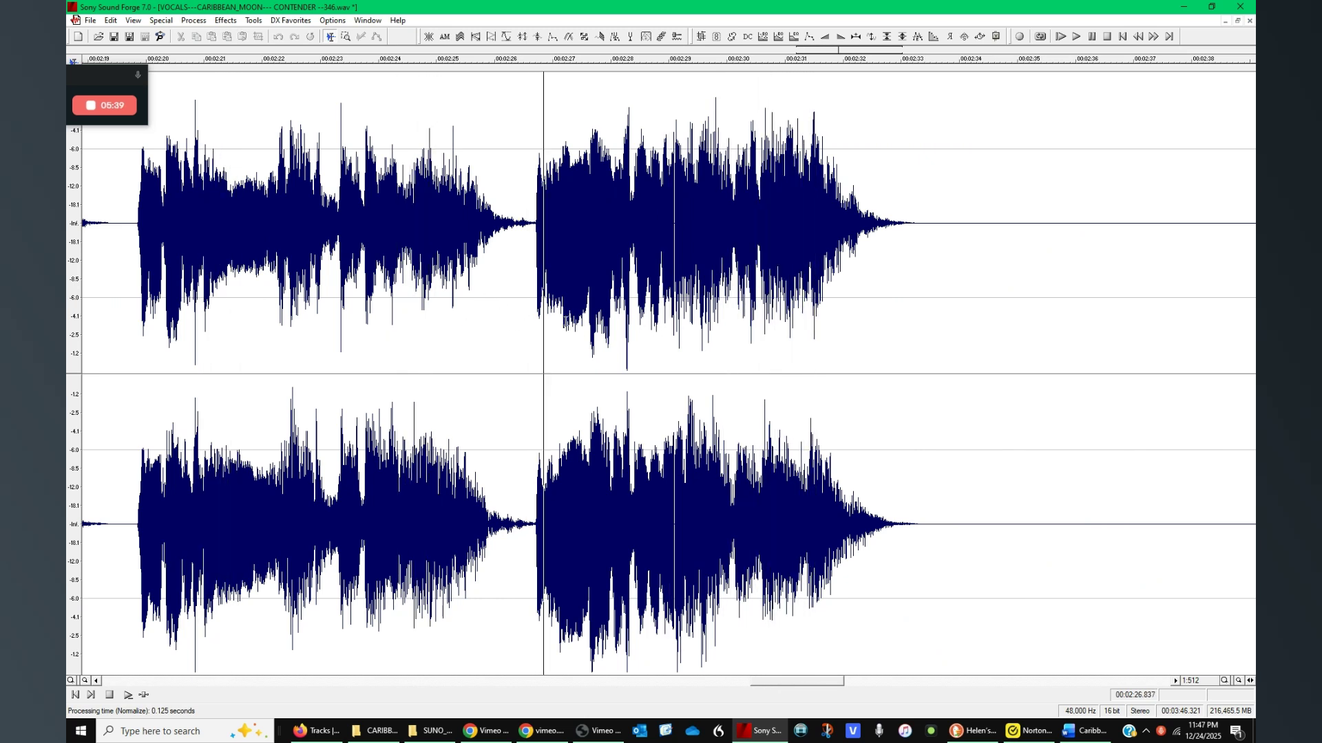
left_click(607, 353)
key("space")
scroll(605, 353, "up", 2)
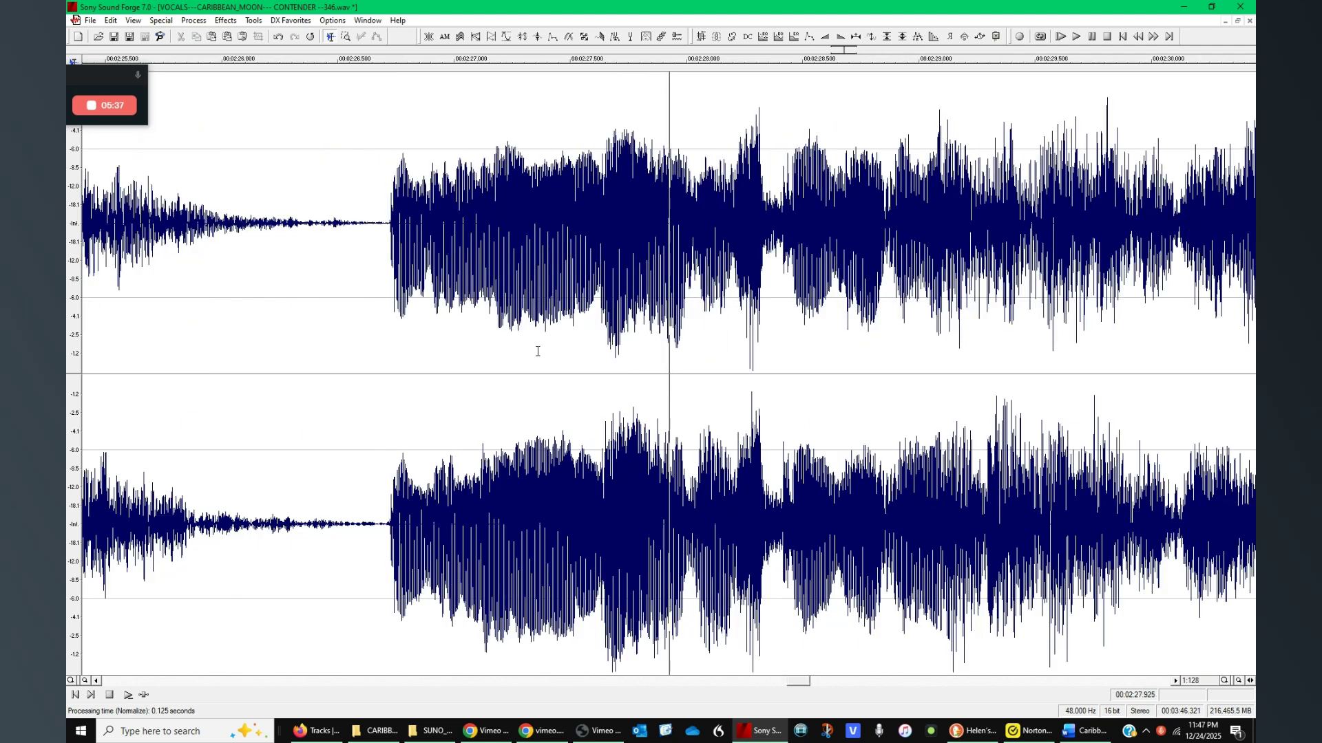
Lower the volume of the phrase opening from 2:26.704 to 2:28.874 with the preset for -1.51 dB (84.04%).
left_click(429, 315)
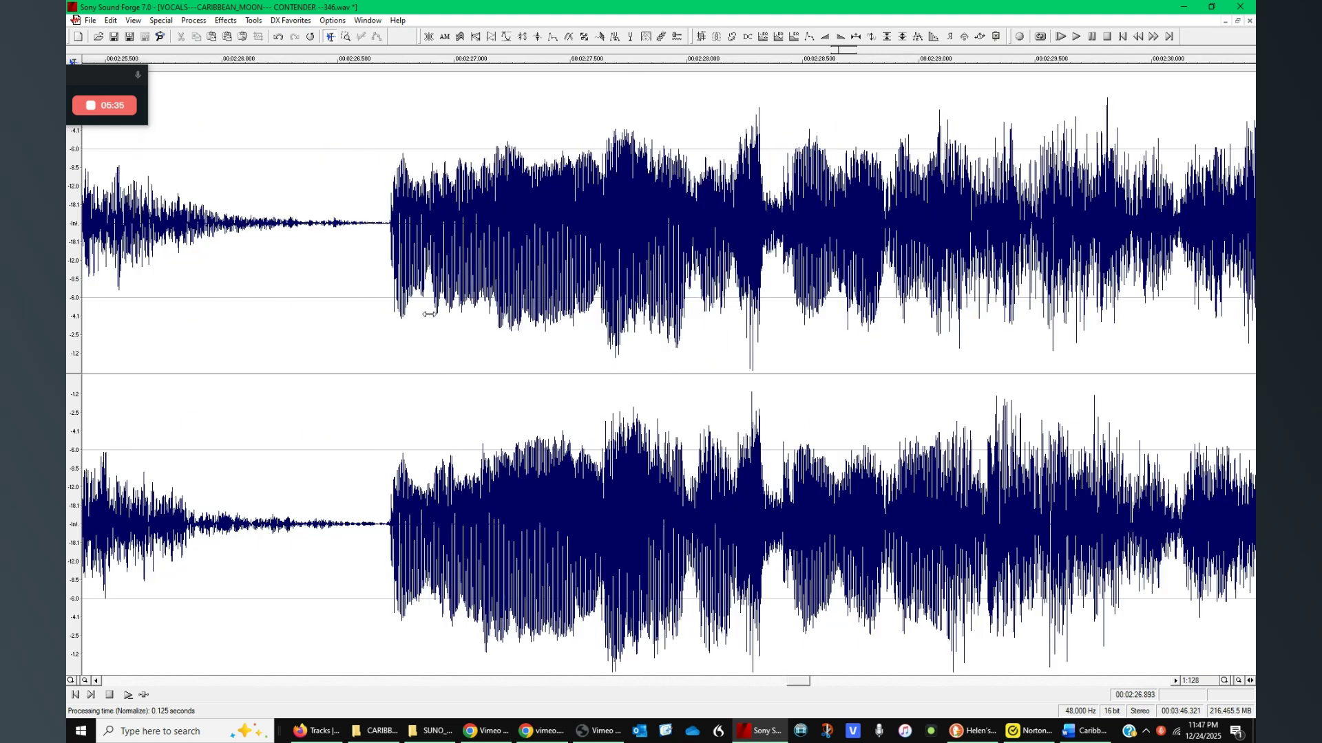
left_click_drag(429, 315, 890, 339)
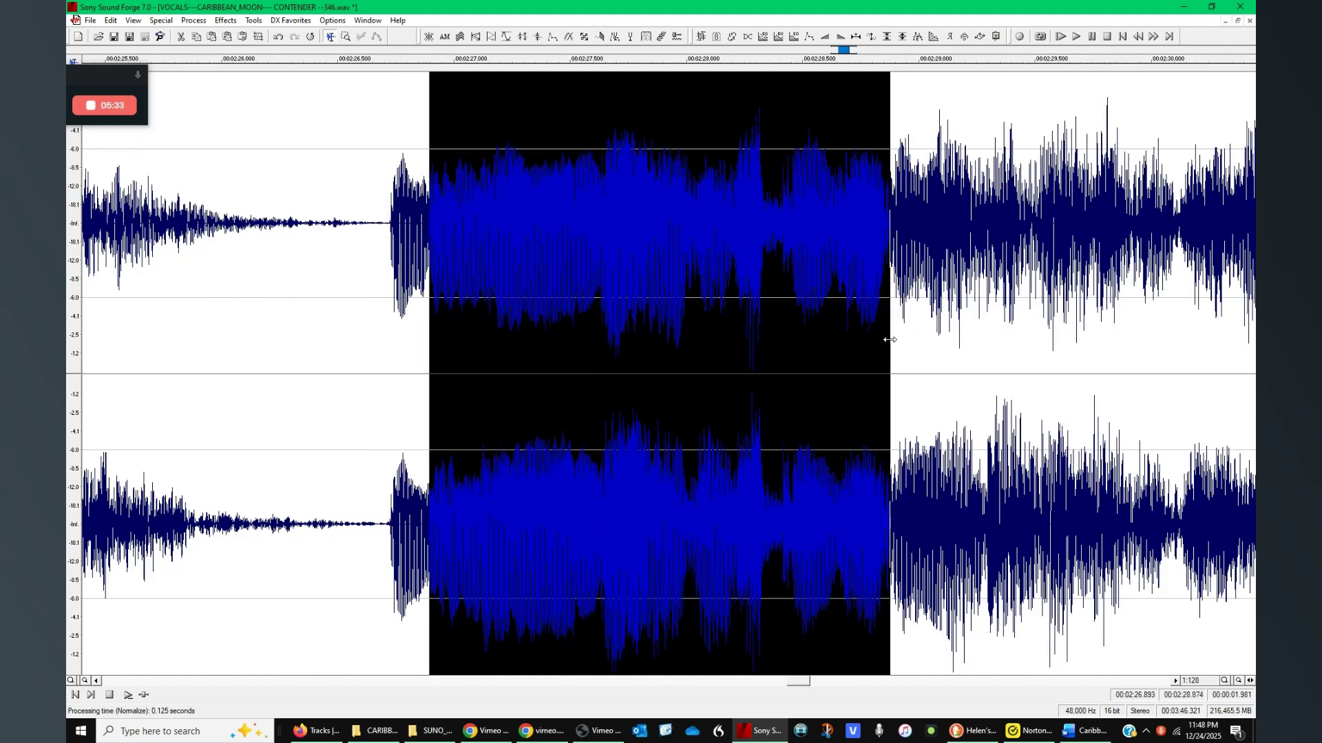
left_click_drag(429, 338, 385, 338)
left_click(997, 36)
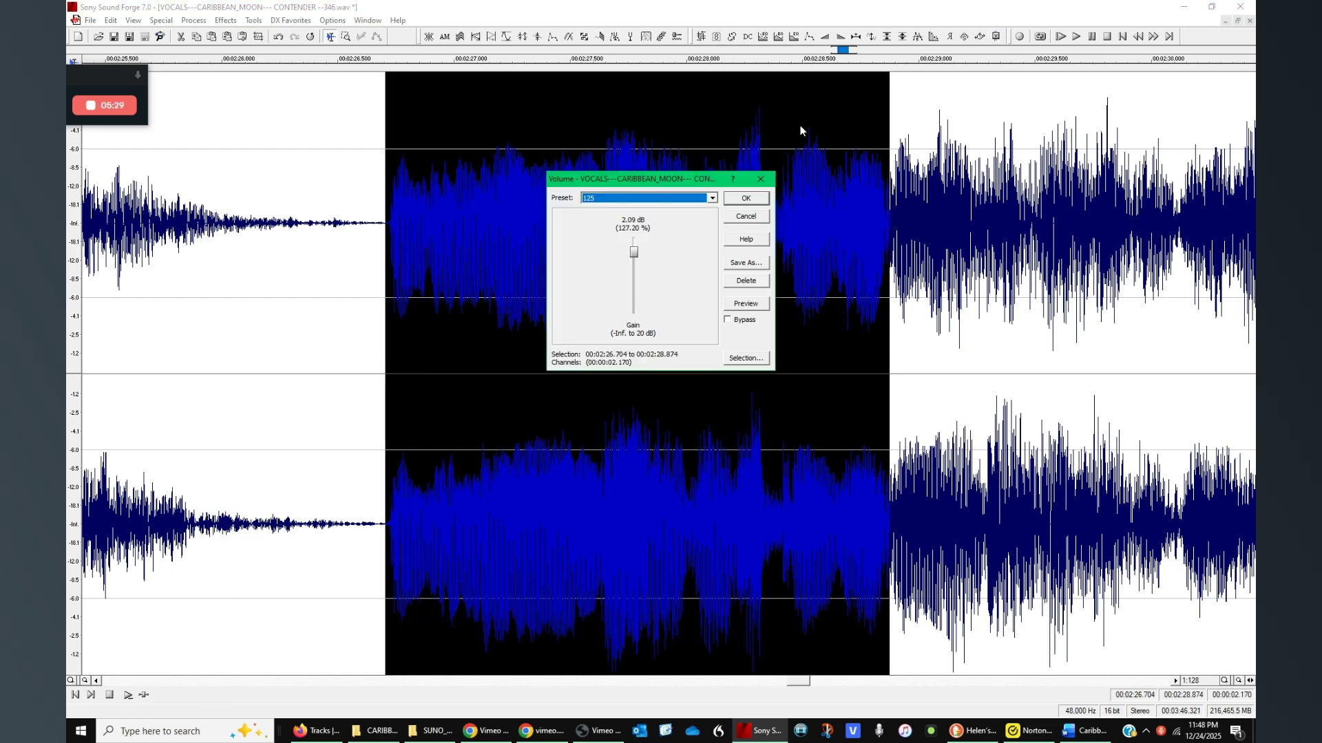
left_click(592, 208)
left_click(620, 324)
left_click(738, 204)
left_click(678, 342)
Audition the reduced phrase from about 2:27.0 and the last vocal phrase from about 3:09.8.
left_click(455, 350)
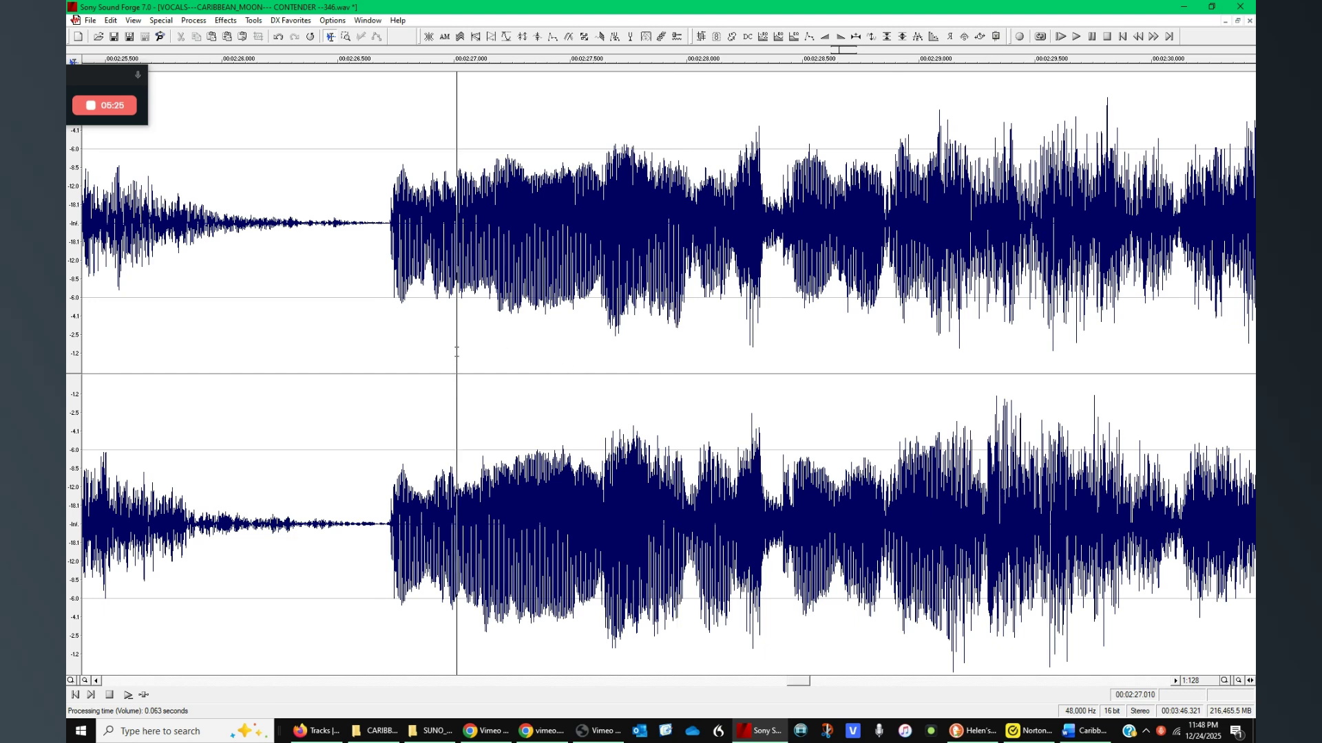
key("space")
scroll(701, 318, "down", 5)
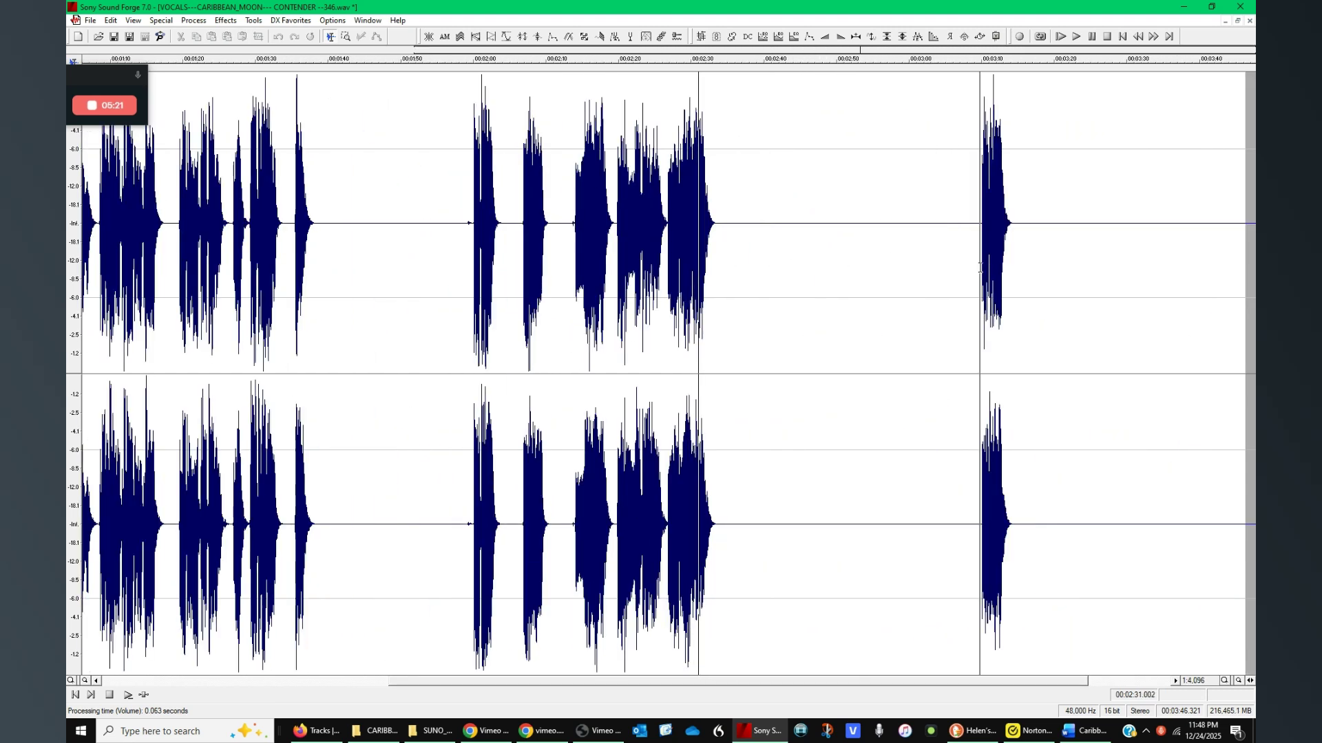
left_click(979, 267)
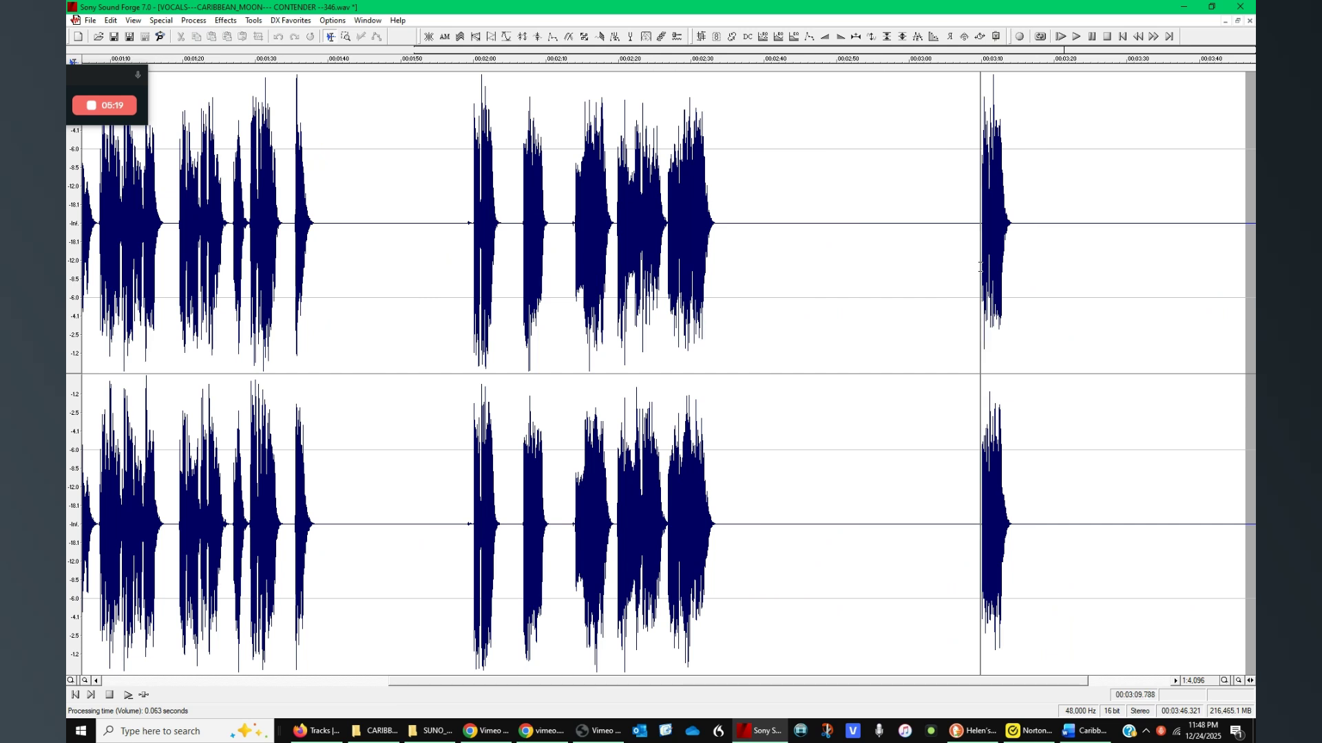
scroll(894, 274, "up", 1)
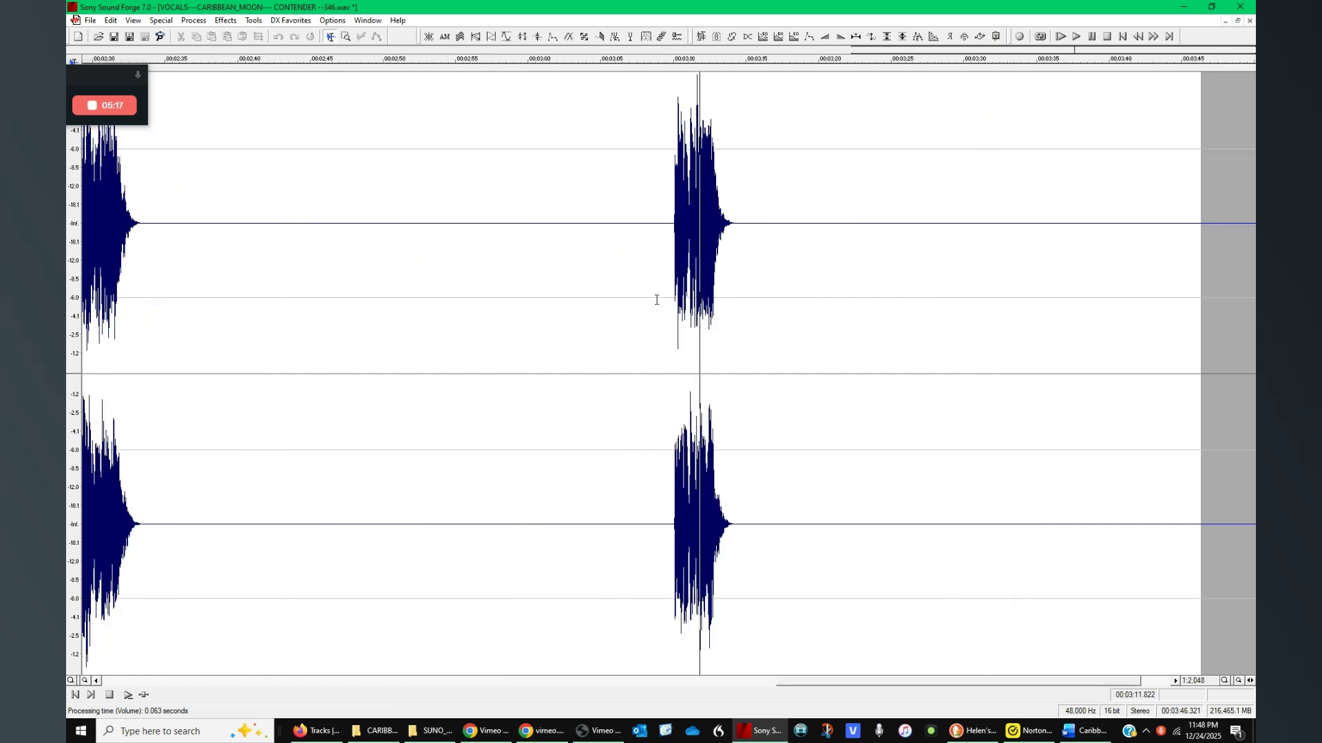
Save the edited vocal file and bring the whole track into view.
left_click(115, 38)
left_click(466, 364)
scroll(549, 323, "down", 2)
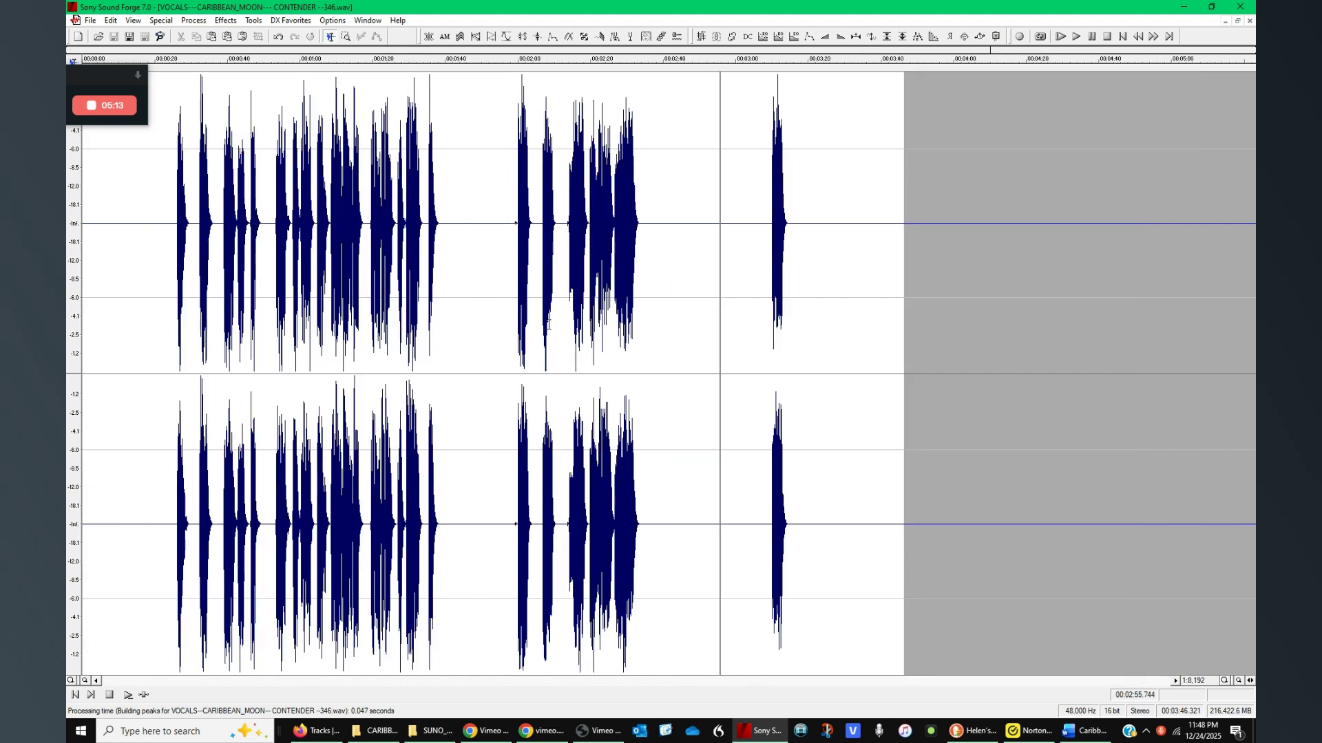
Lower the volume of the whole vocal track with the 85 preset (-1.81 dB, 81.19%).
left_click(1155, 38)
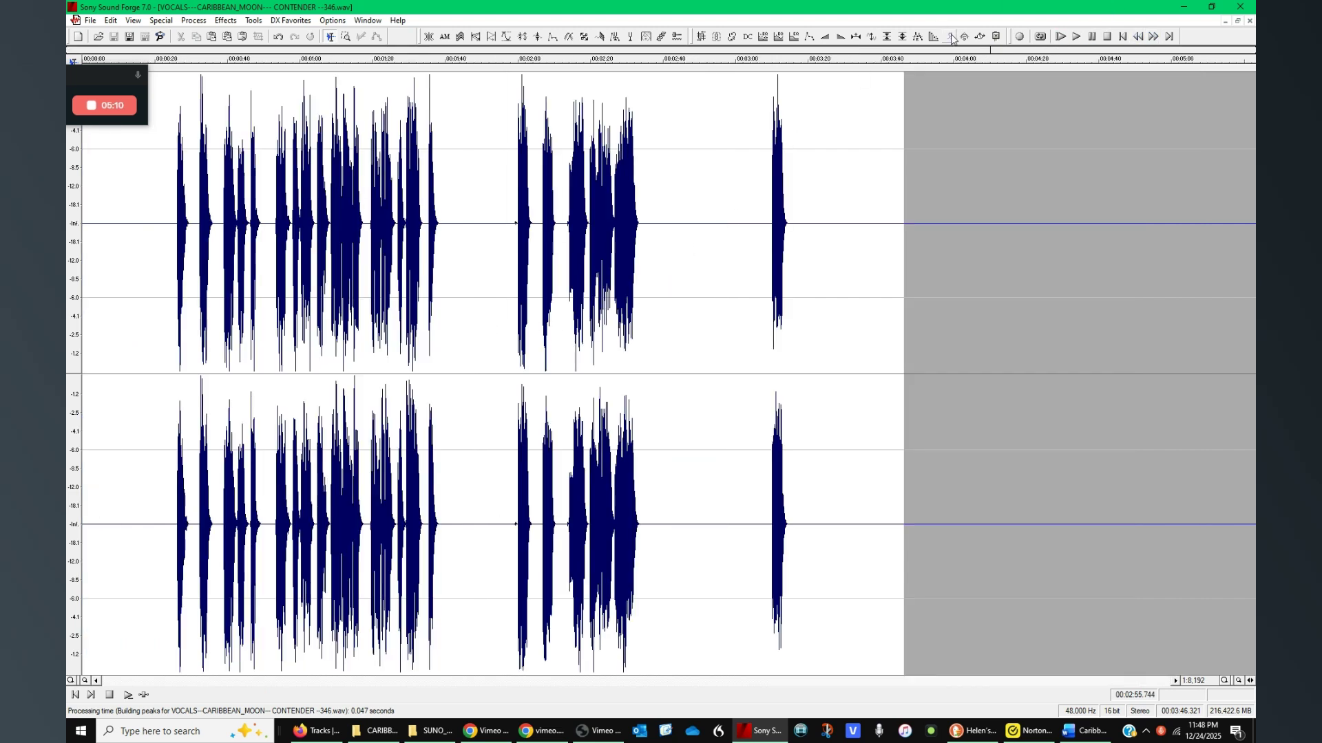
left_click(994, 38)
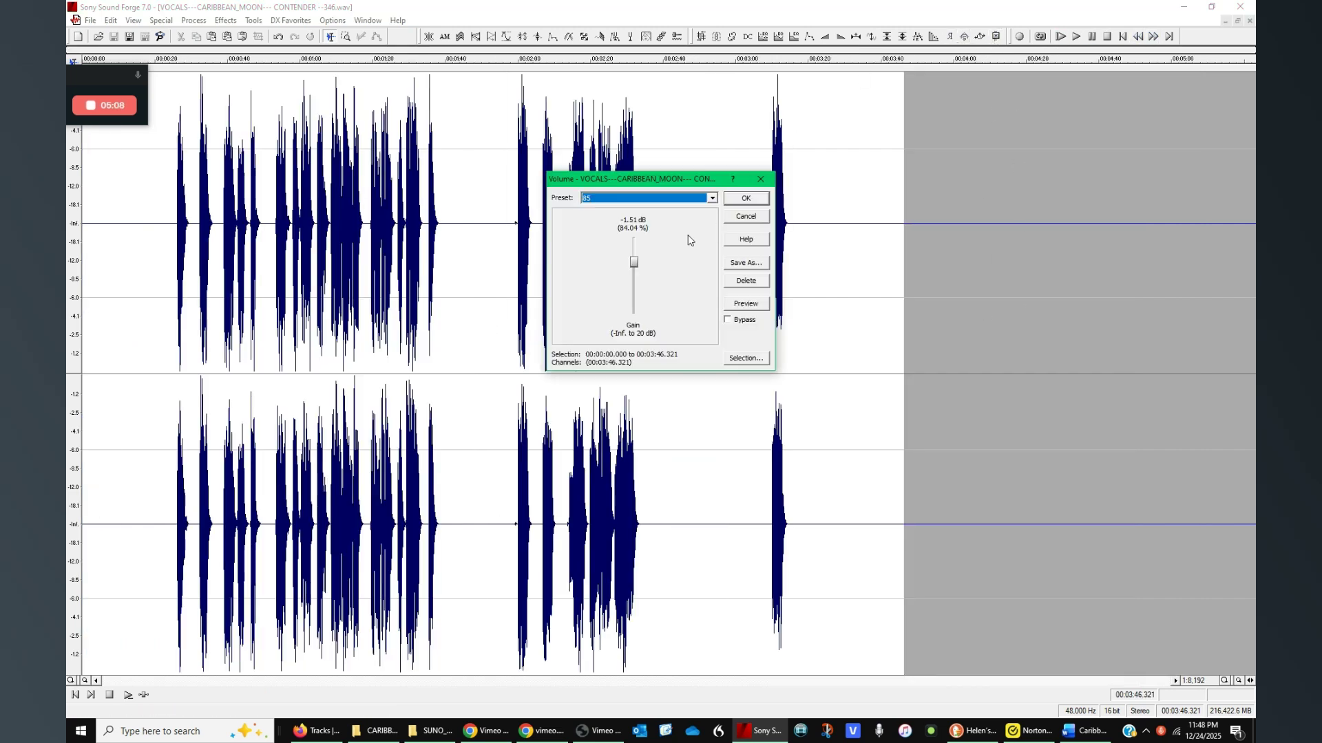
left_click(608, 200)
left_click(623, 310)
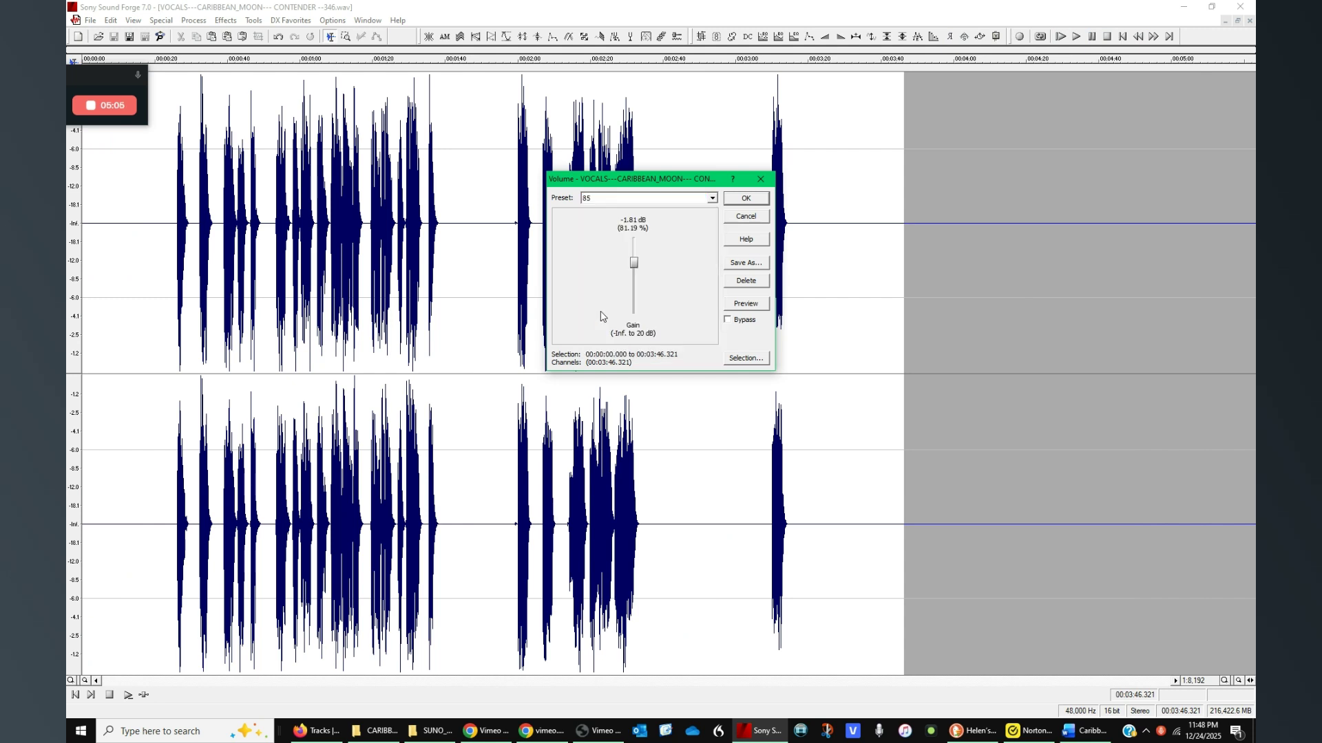
left_click(746, 199)
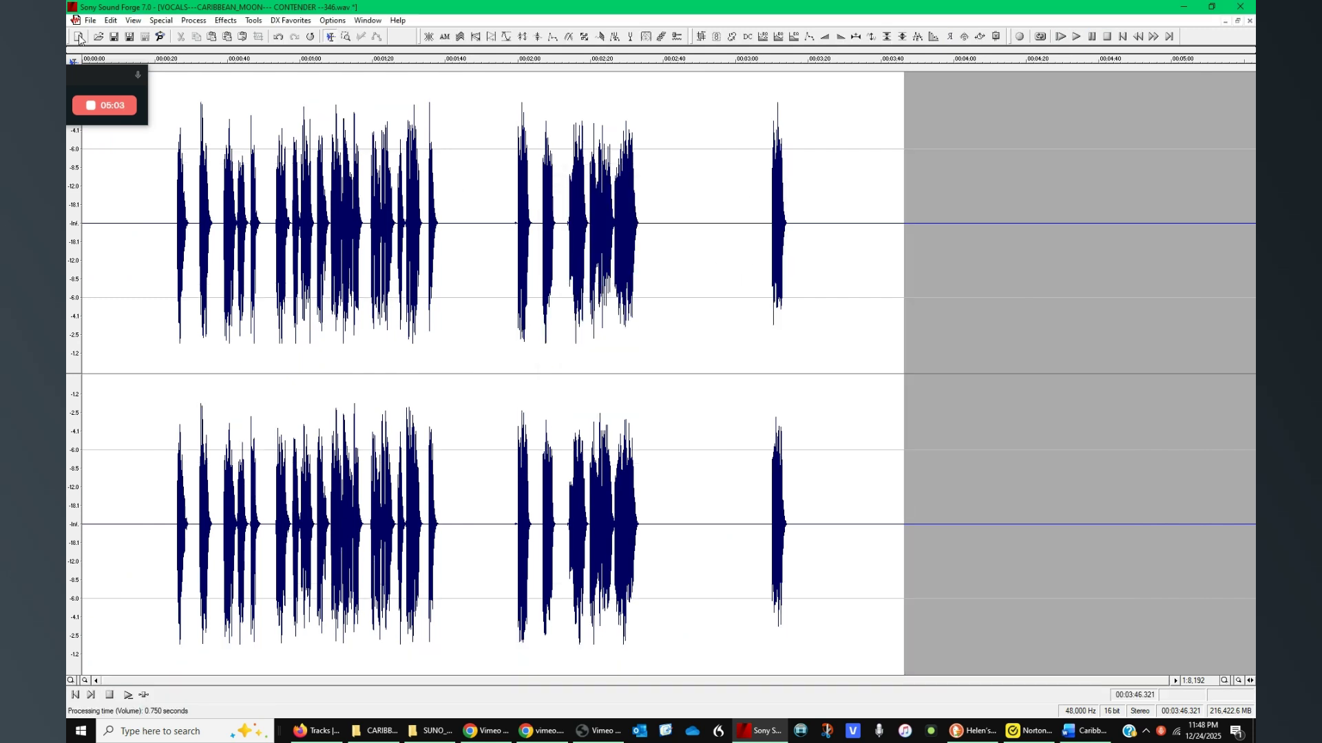
Save the vocals, and save a Microsoft Wave copy in the CARIBBEAN_MOON folder with VOCALS replaced by MARRIAGE in its name.
left_click(115, 38)
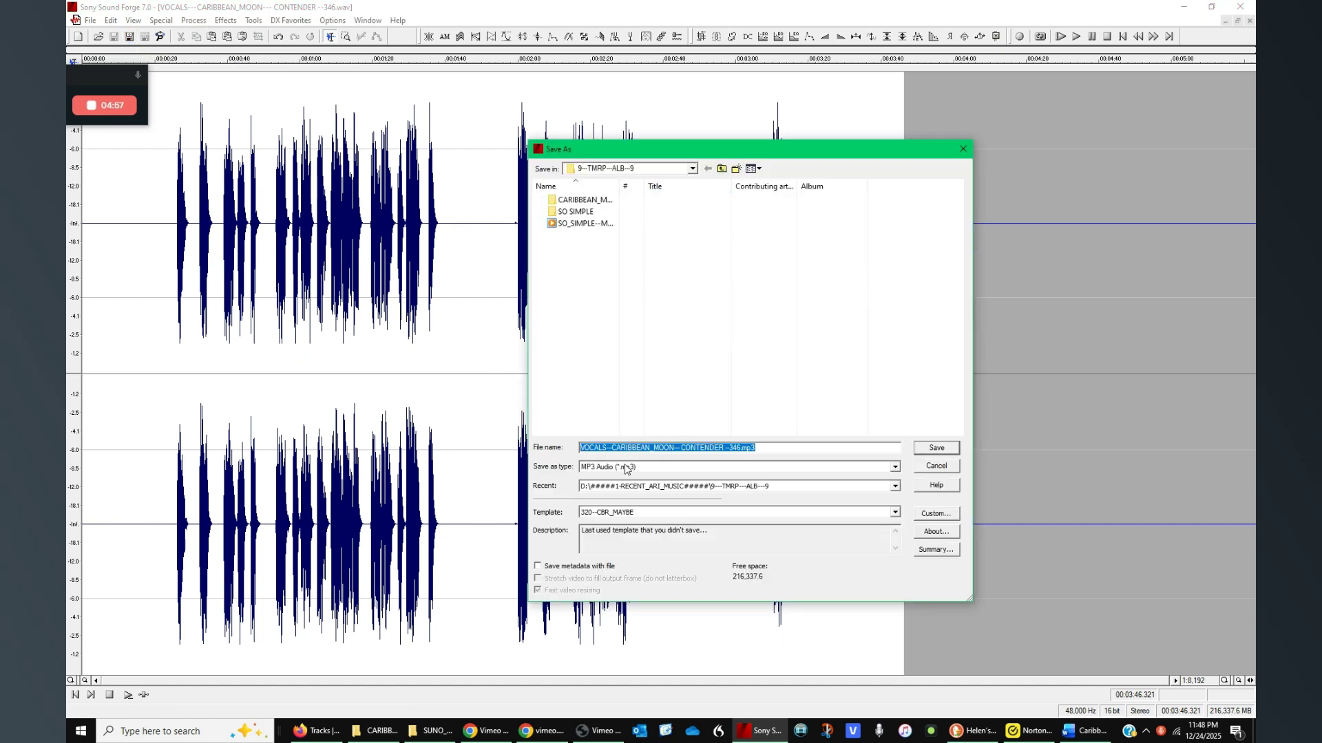
double_click(582, 200)
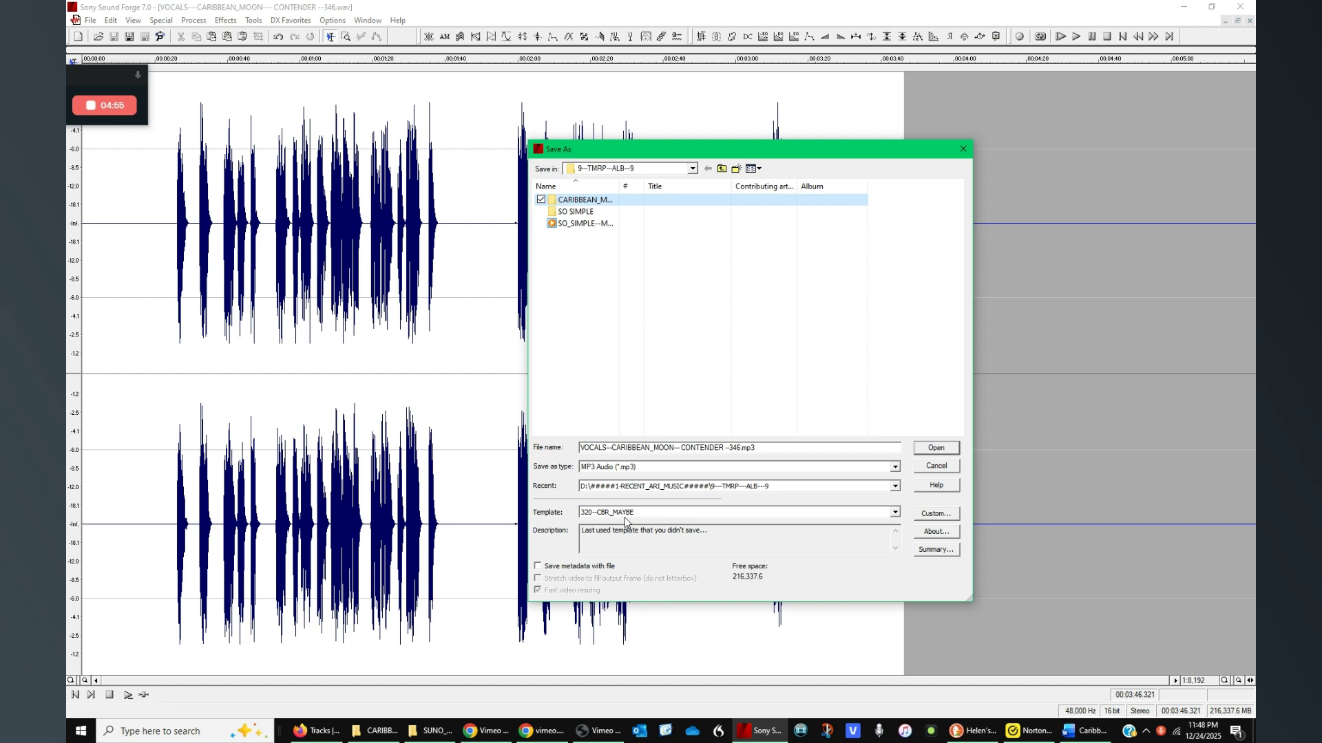
left_click(646, 468)
left_click(655, 623)
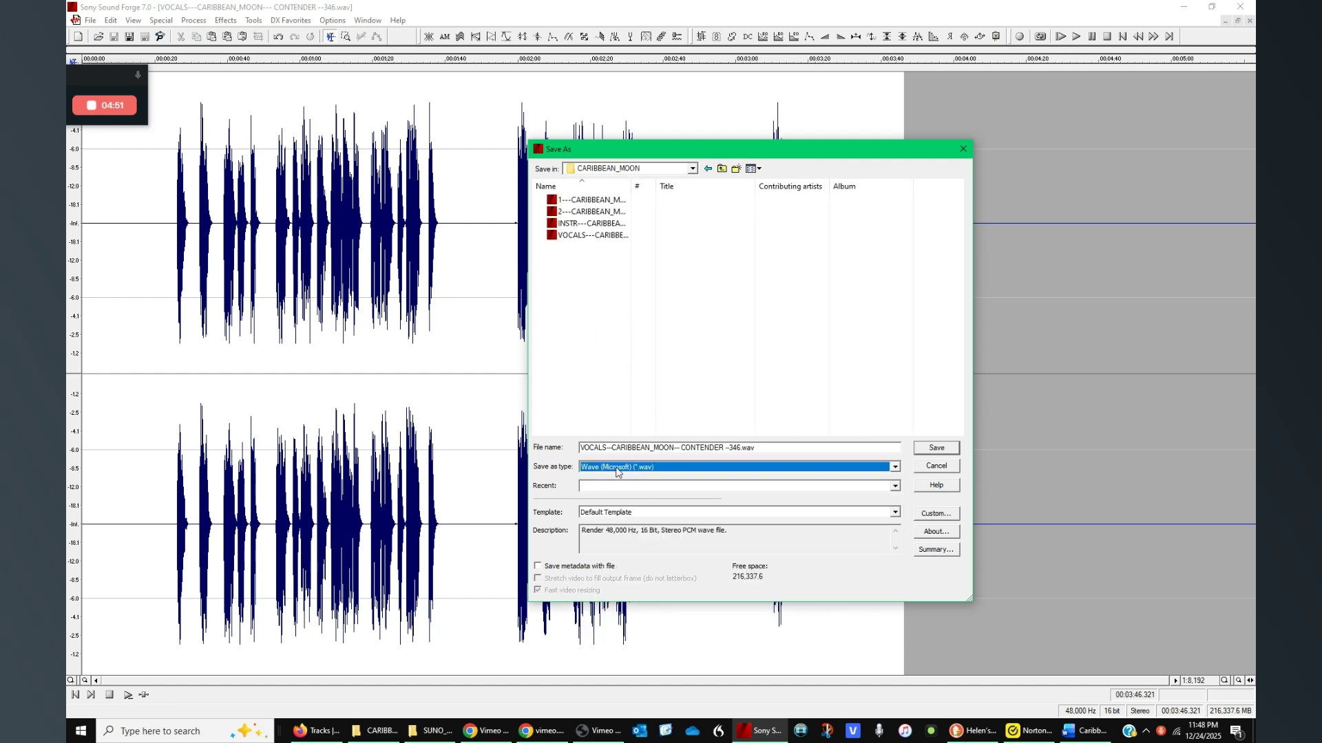
left_click_drag(605, 449, 588, 449)
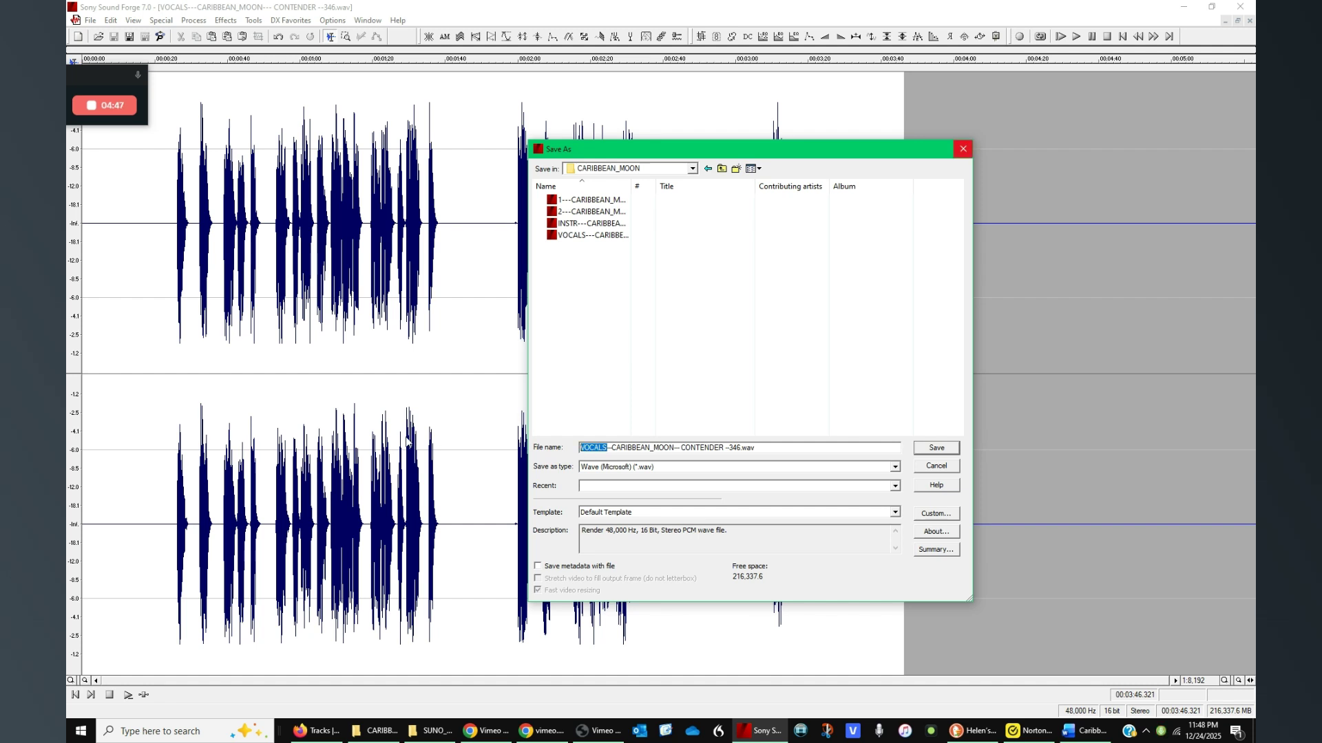
type("MARRIAGE")
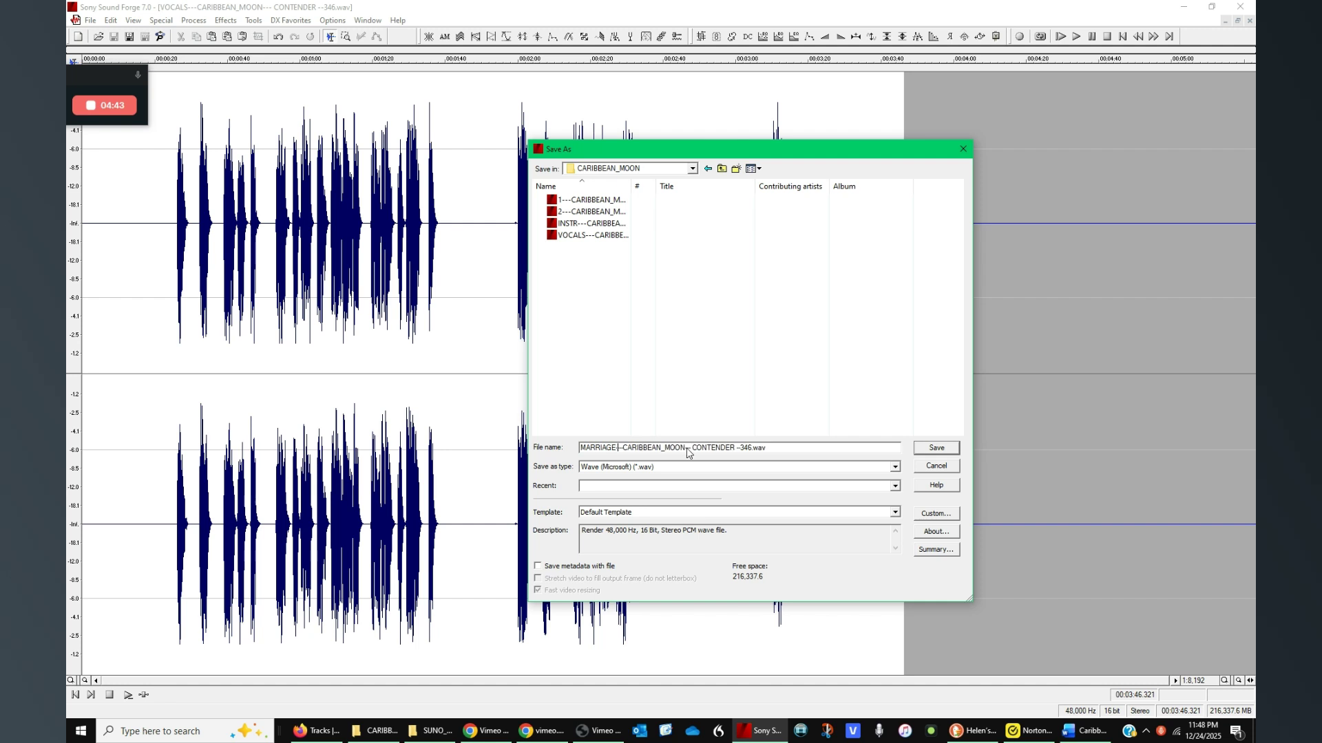
left_click(935, 449)
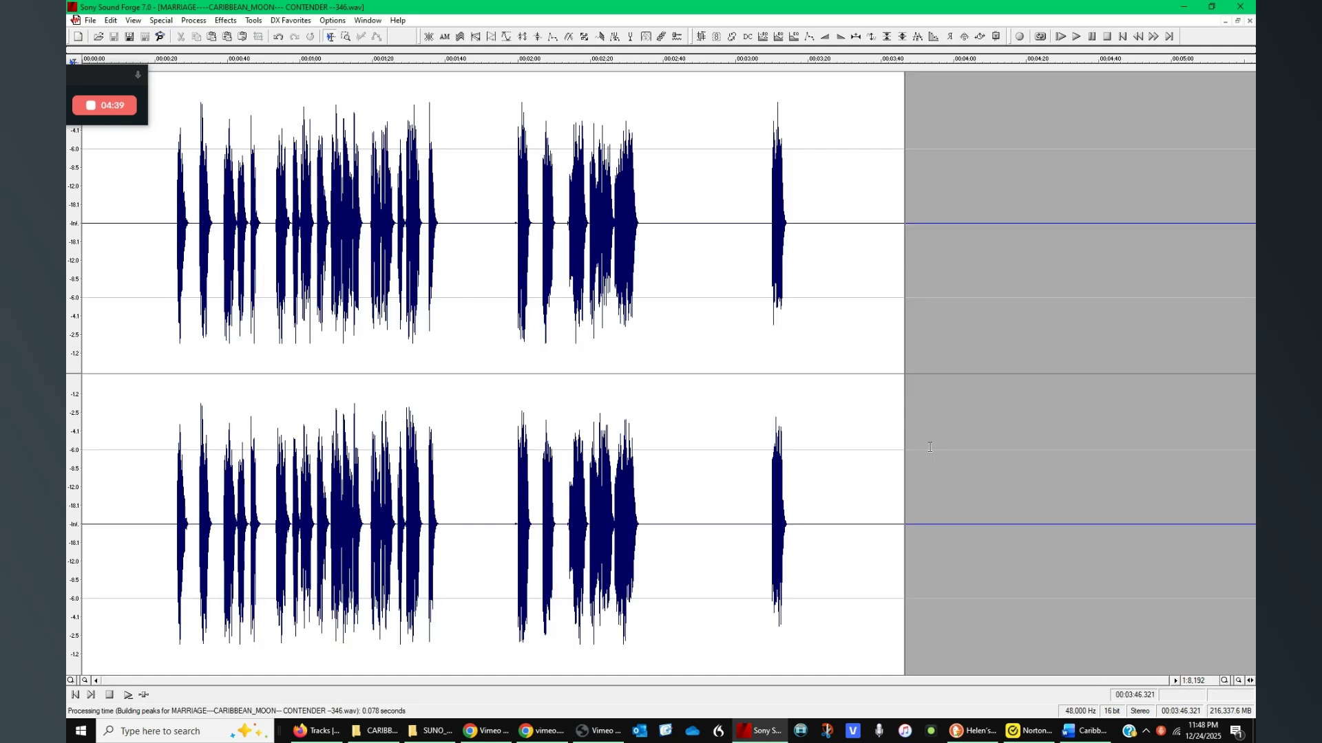
Copy the entire INSTR Caribbean Moon instrumental to the clipboard and return to the MARRIAGE file.
left_click(1237, 21)
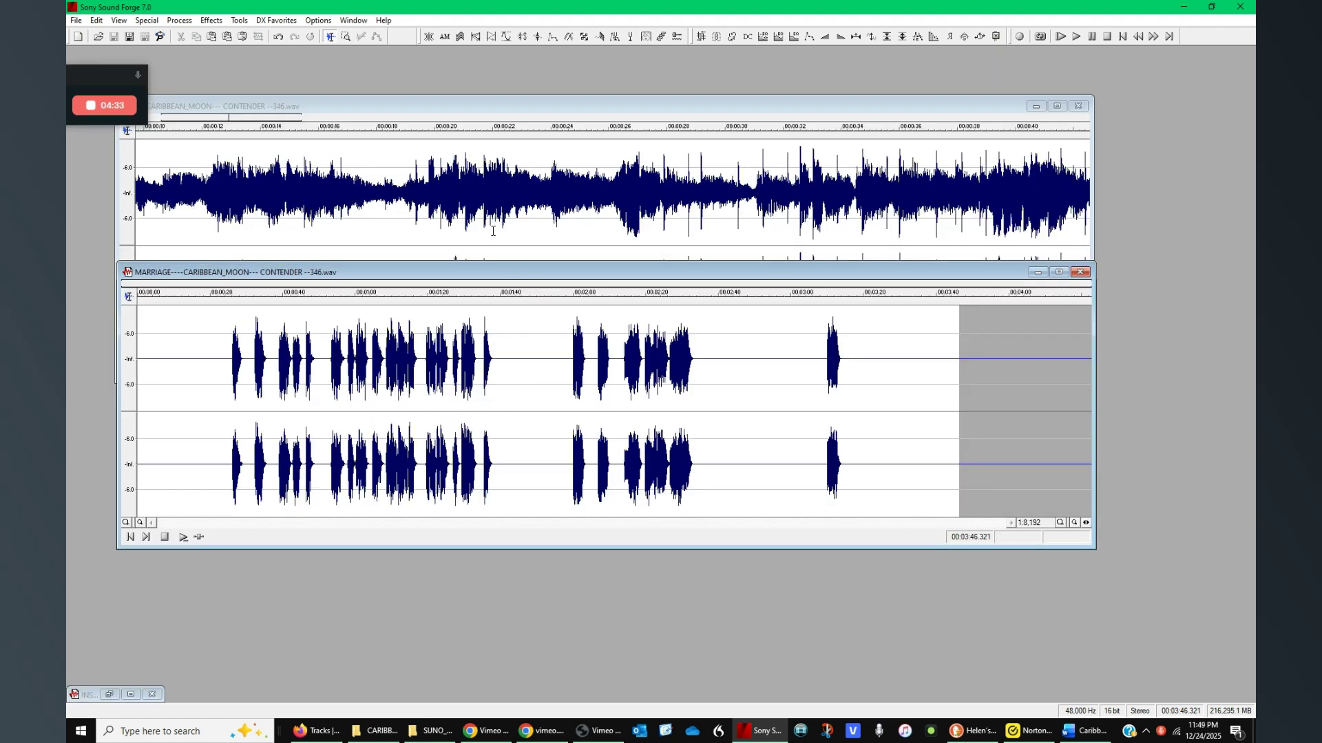
left_click(132, 696)
double_click(538, 473)
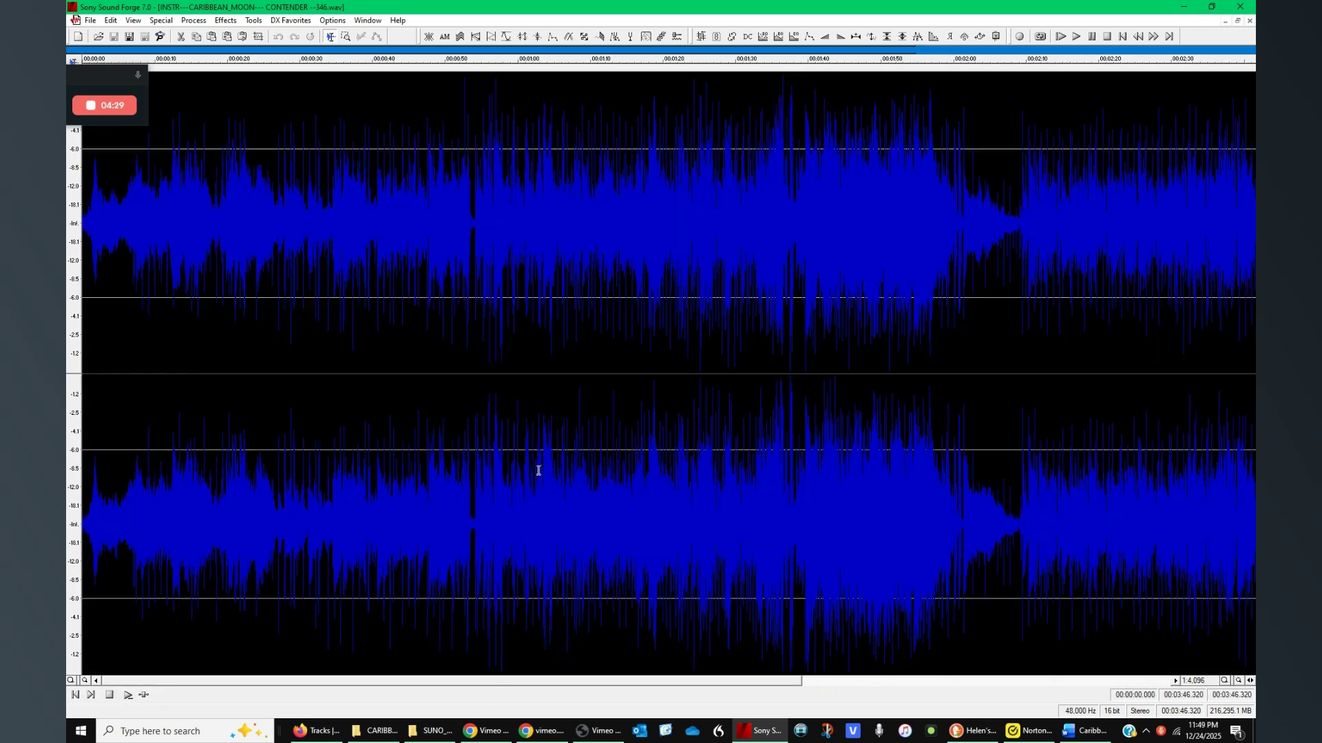
right_click(539, 470)
left_click(567, 524)
left_click(1208, 126)
left_click(1225, 21)
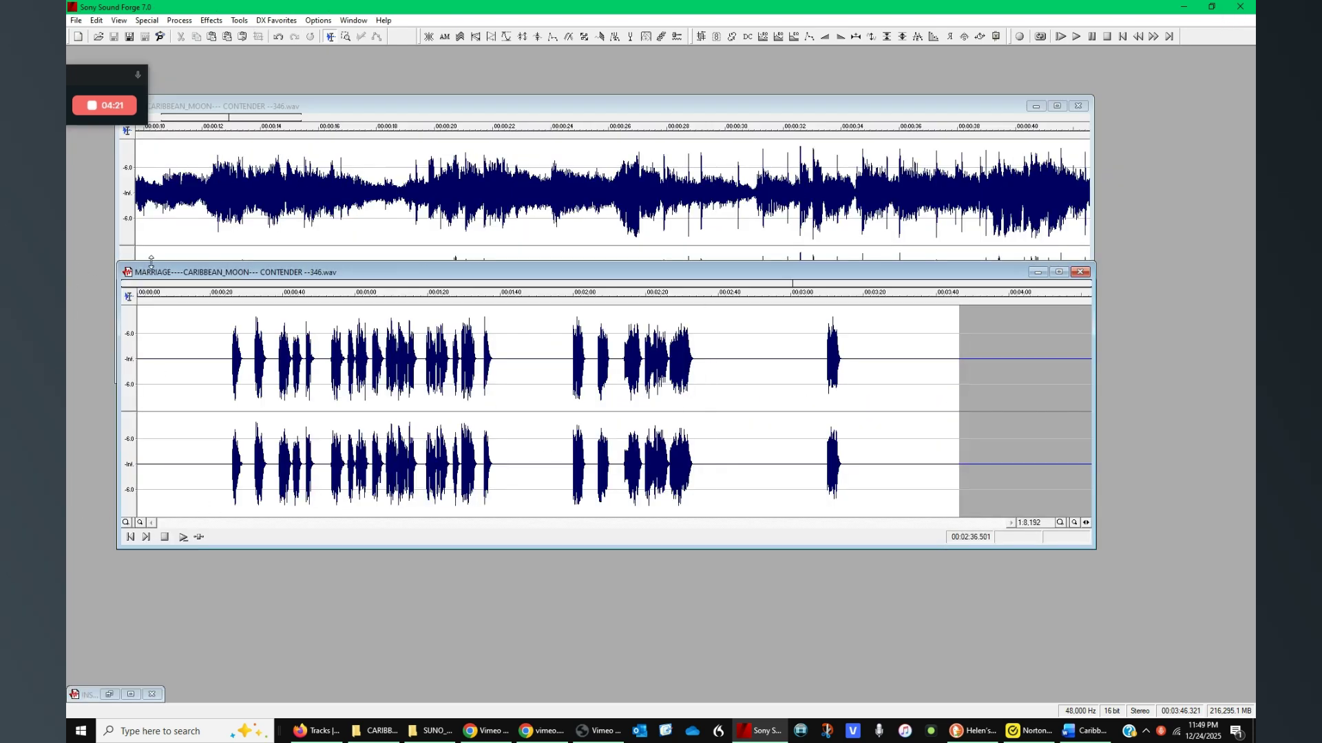
Mix the copied instrumental into the MARRIAGE file from its start with the Normal mix (no fades) preset.
left_click(1122, 37)
left_click(227, 38)
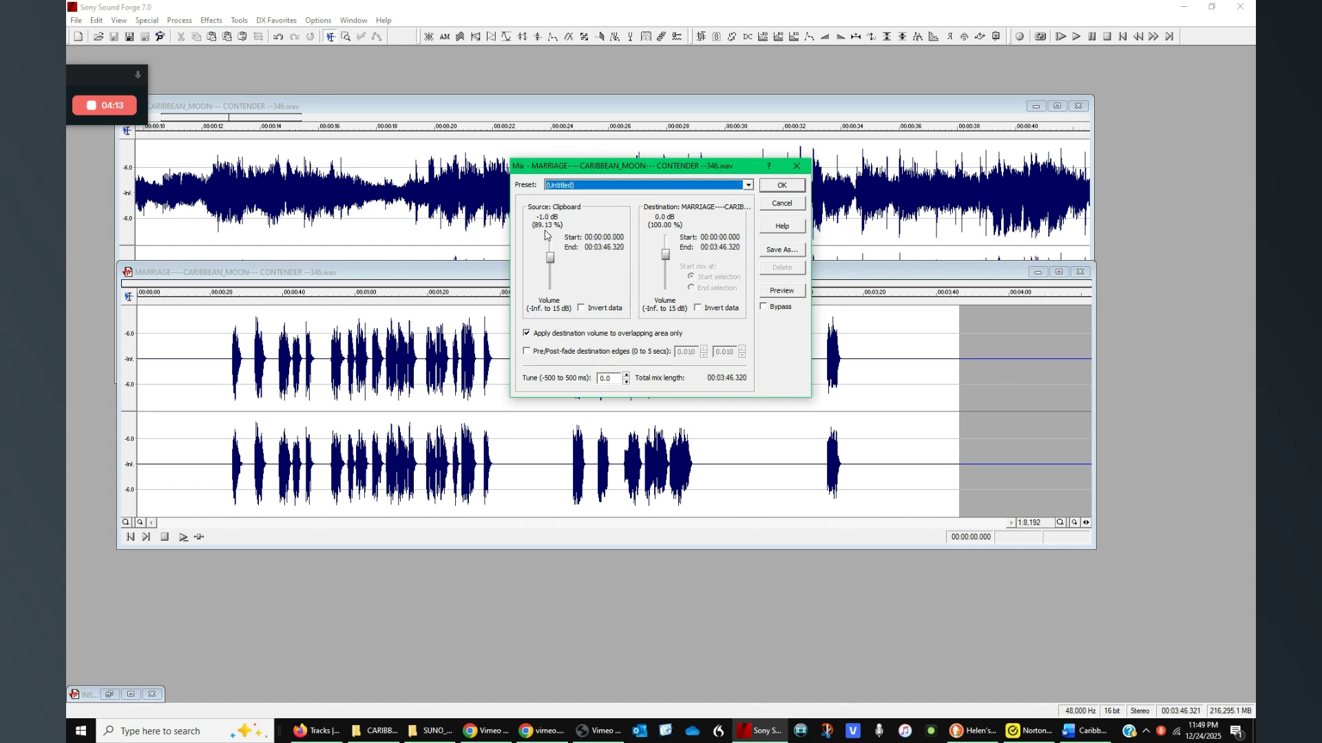
left_click(599, 187)
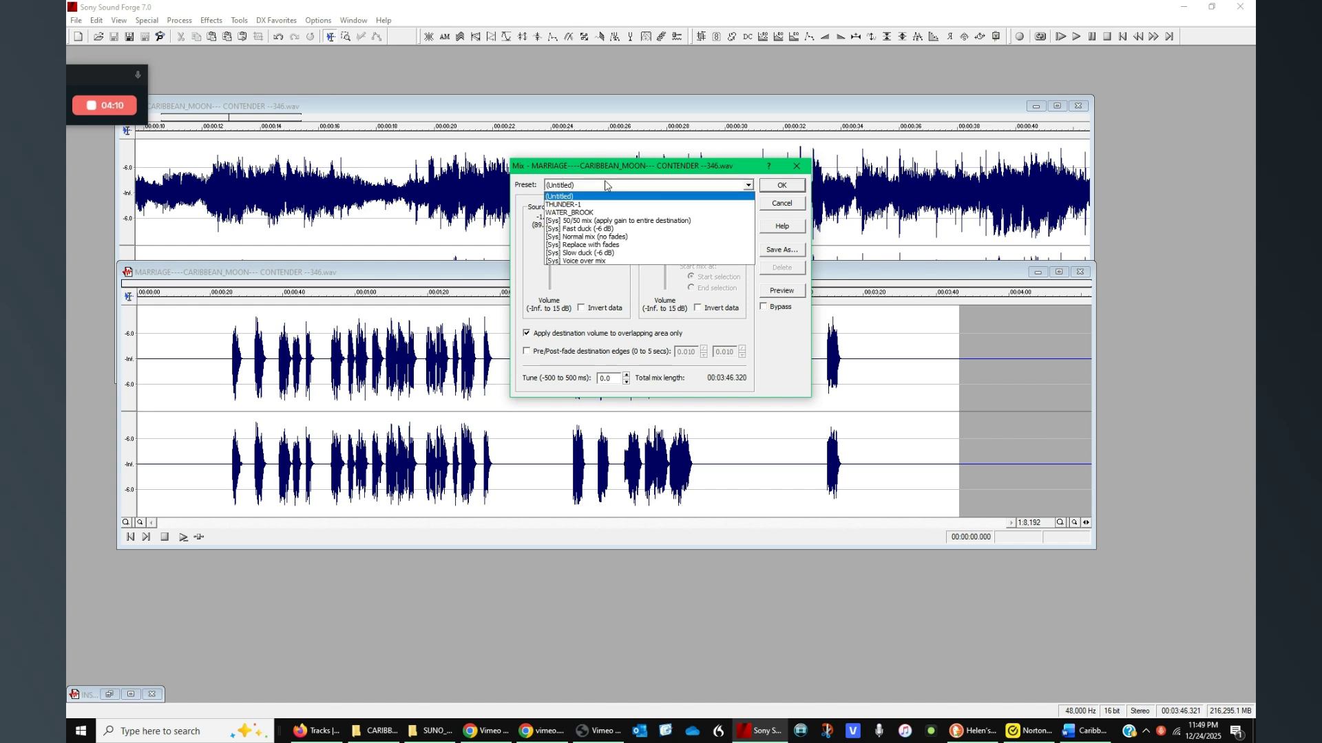
left_click(599, 237)
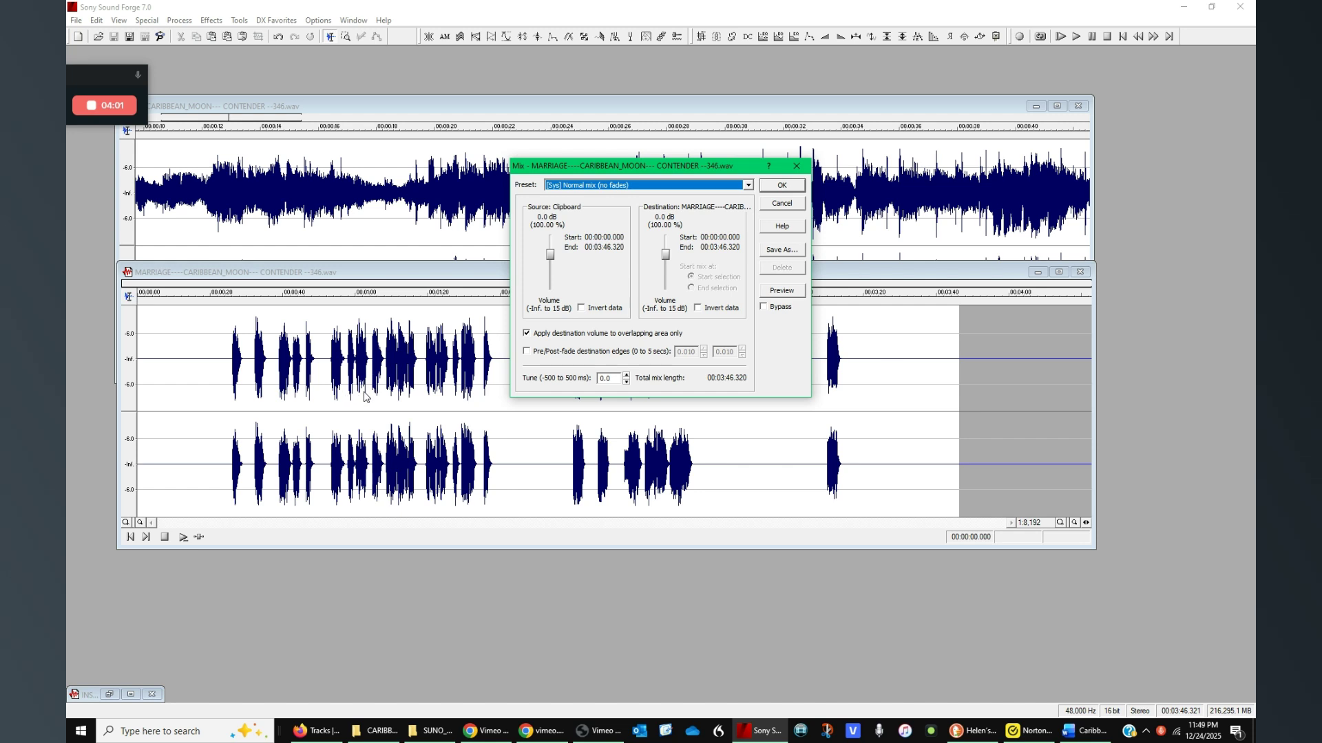
left_click(785, 188)
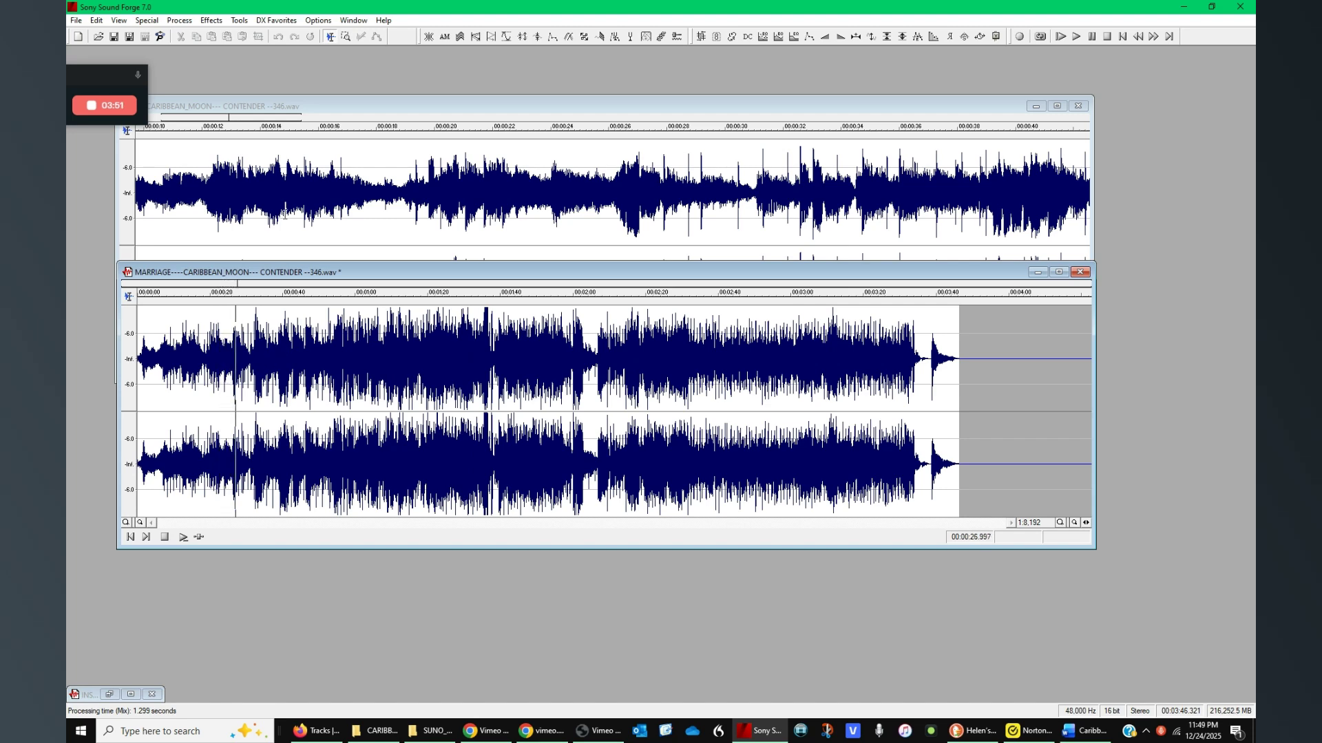
Compare the new MARRIAGE mix with the original CONTENDER track by listening to their early sections.
left_click(286, 217)
scroll(298, 216, "down", 3)
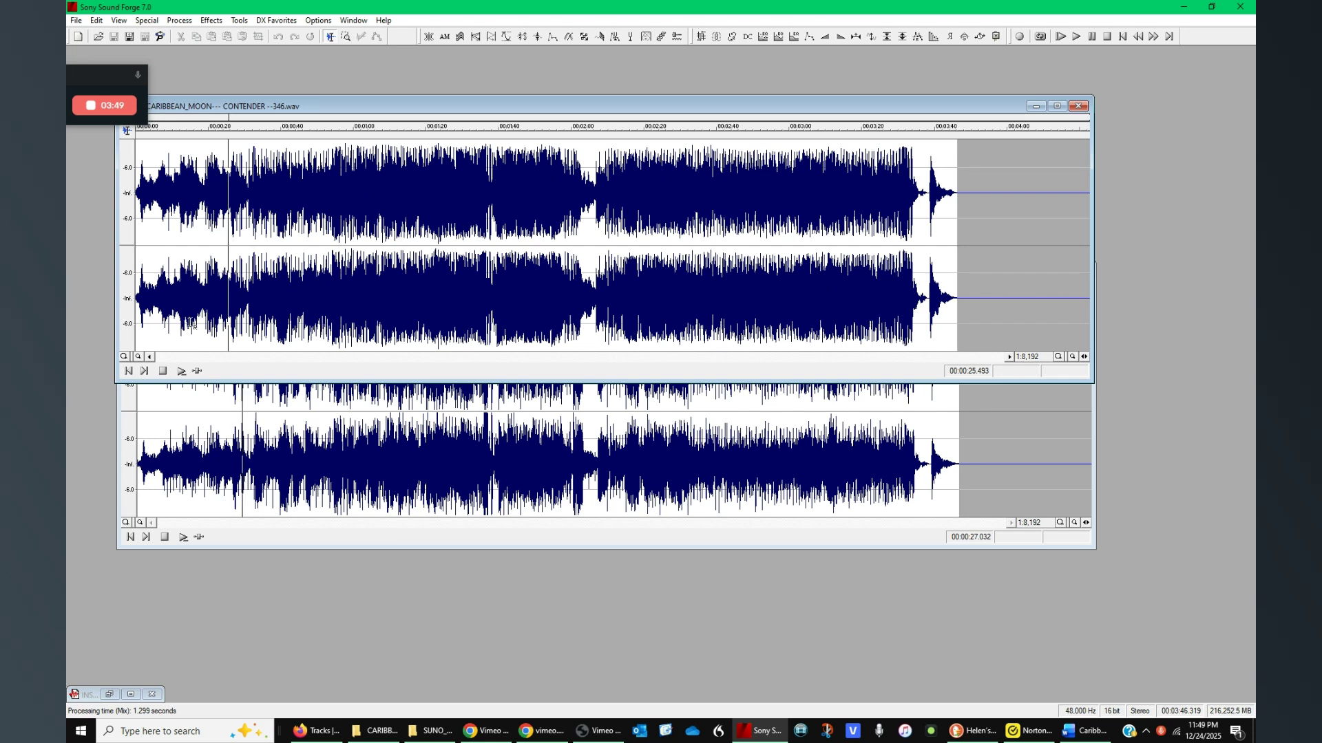
left_click(210, 232)
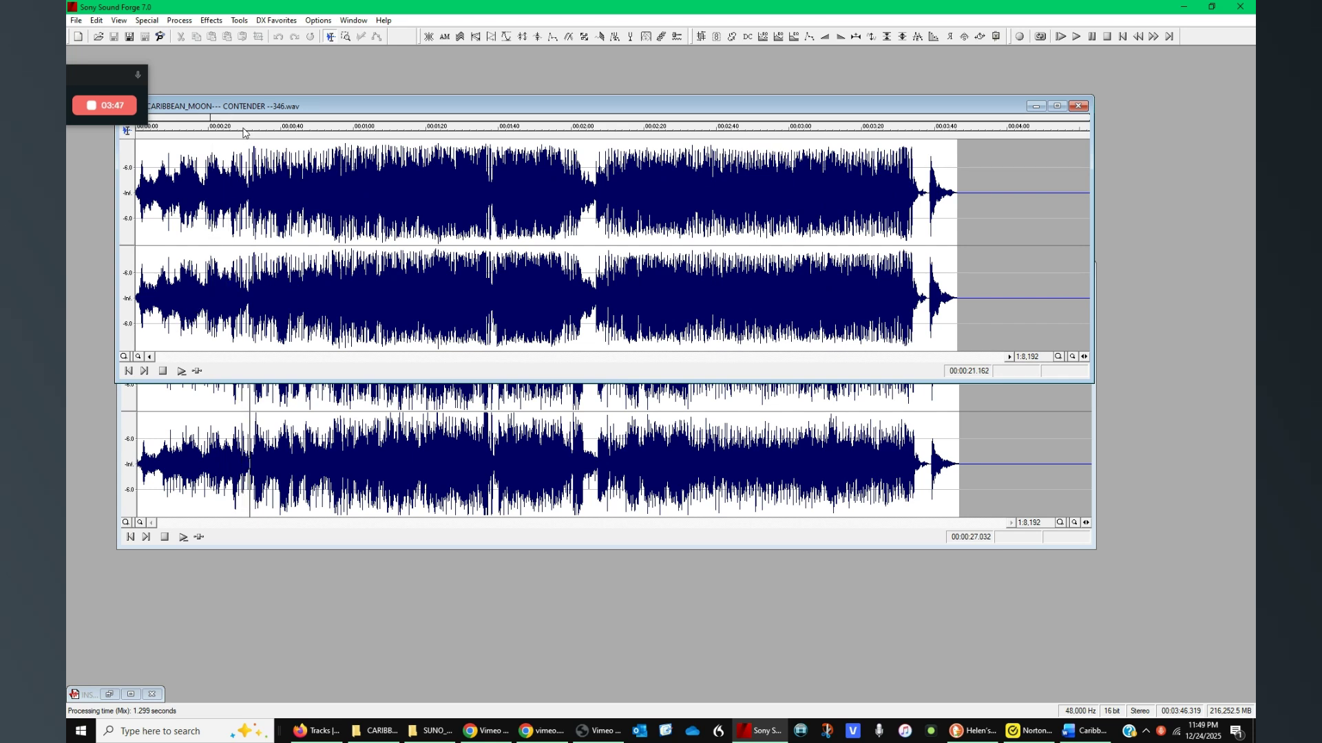
left_click(269, 434)
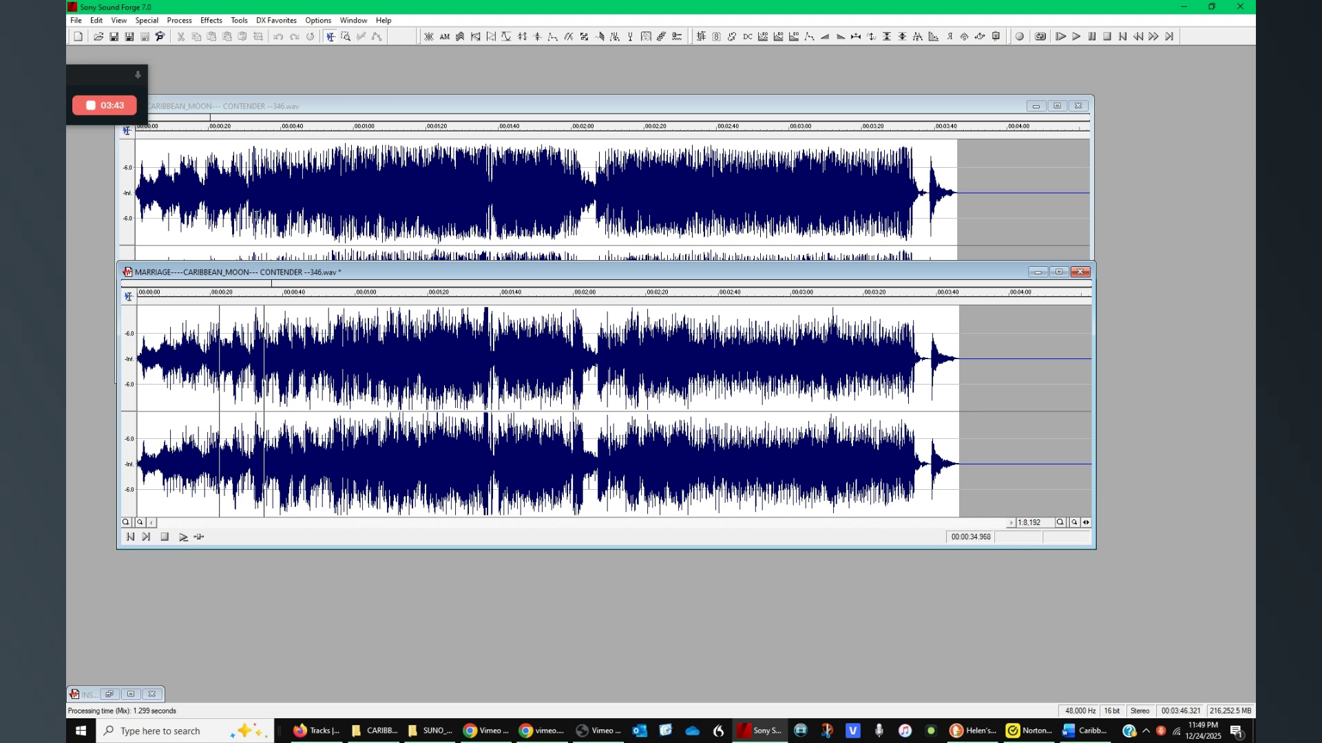
Listen to the original CONTENDER track from about 26 seconds and the MARRIAGE mix around 32 to 37 seconds.
left_click(253, 217)
left_click(231, 221)
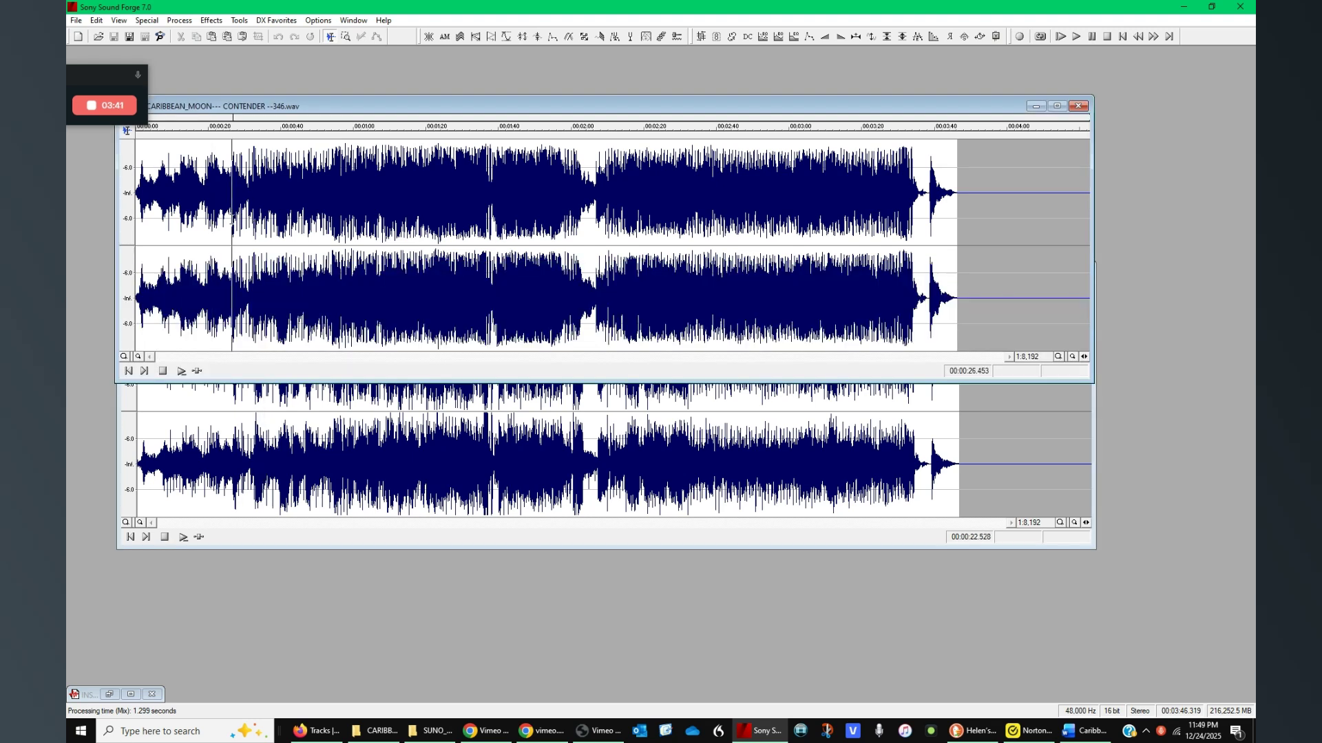
left_click(228, 221)
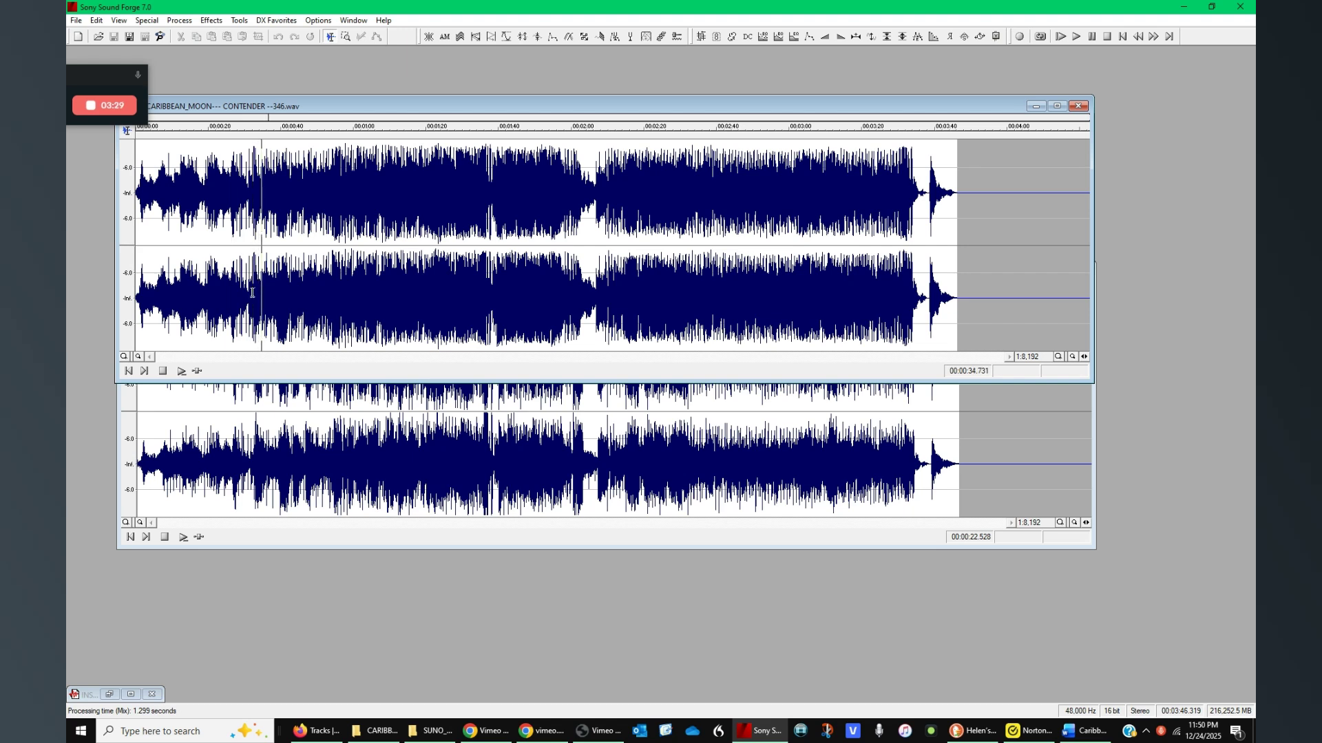
left_click(273, 441)
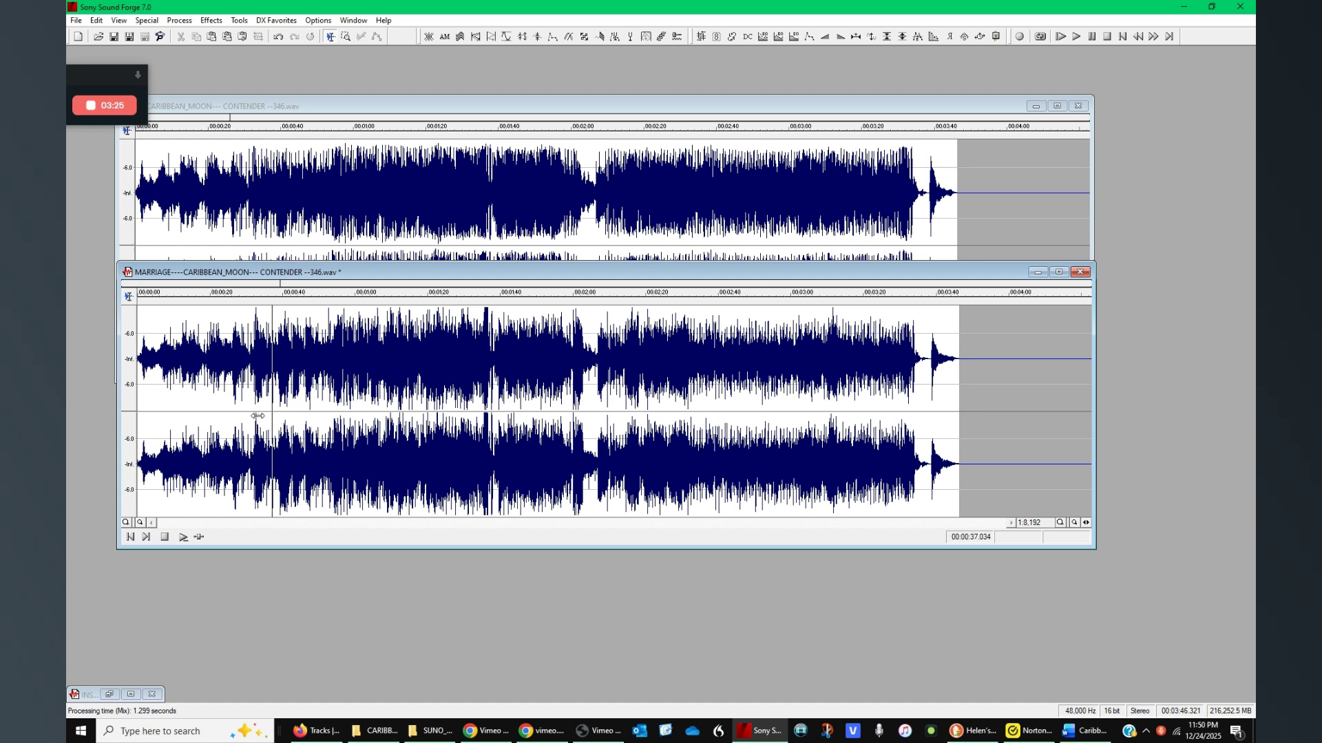
left_click(257, 416)
Maximize the MARRIAGE file's window and examine the vocal phrases and gaps between about 33 and 42 seconds.
scroll(275, 409, "up", 3)
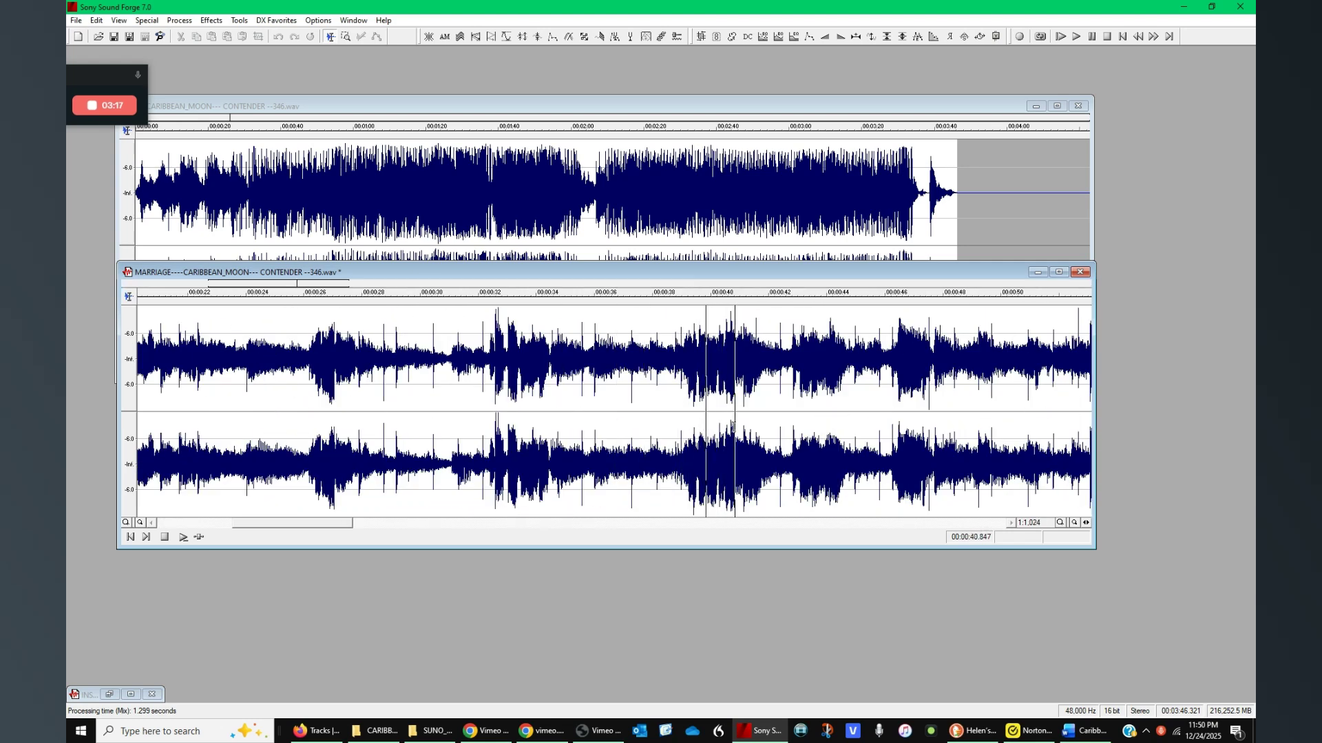
left_click(1059, 272)
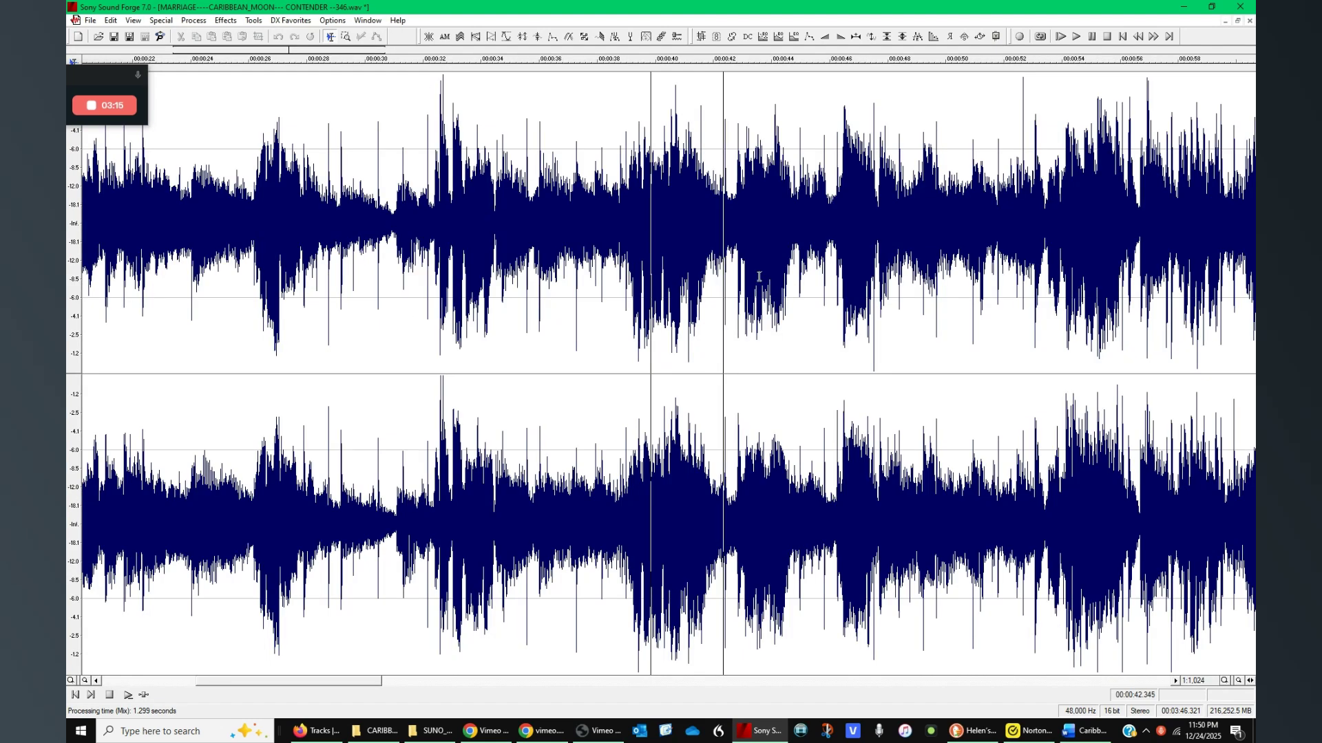
left_click(587, 427)
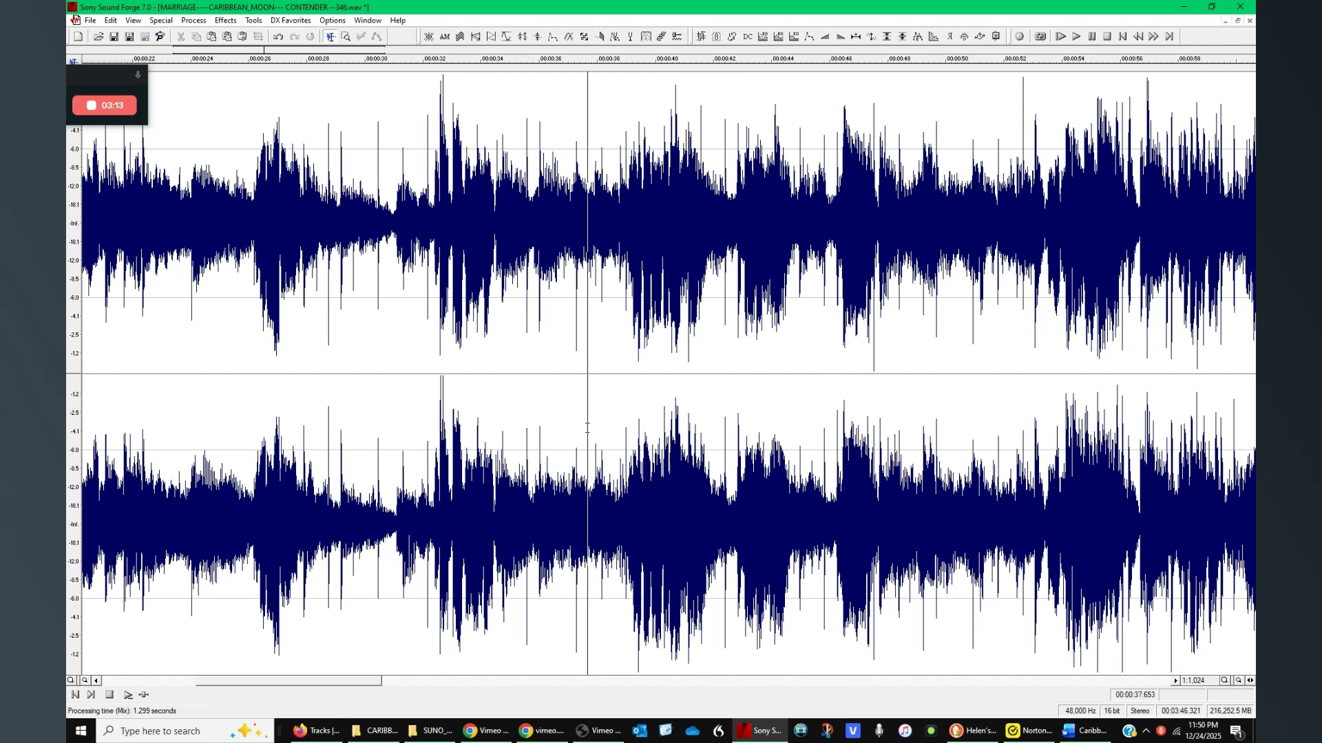
left_click(461, 352)
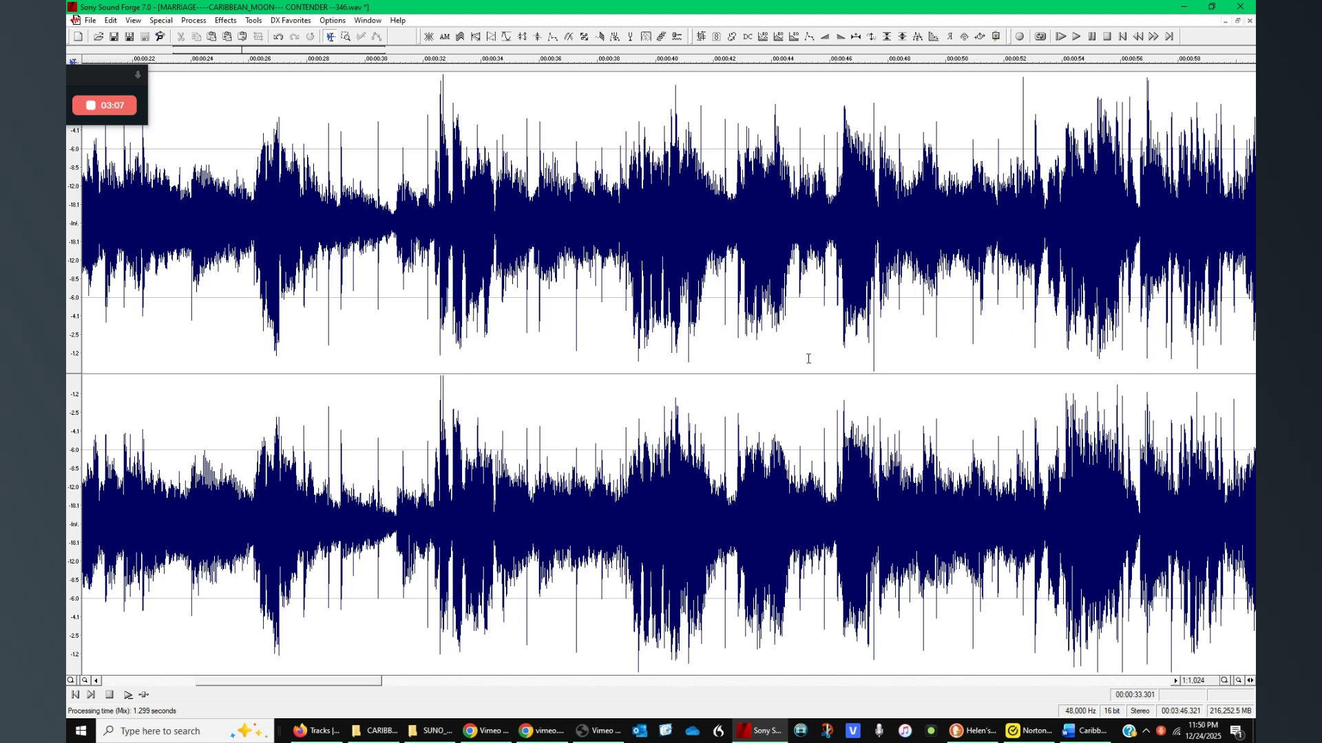
Undo the instrumental mix to view the vocals alone, and redo it to restore the full mix.
scroll(966, 340, "down", 1)
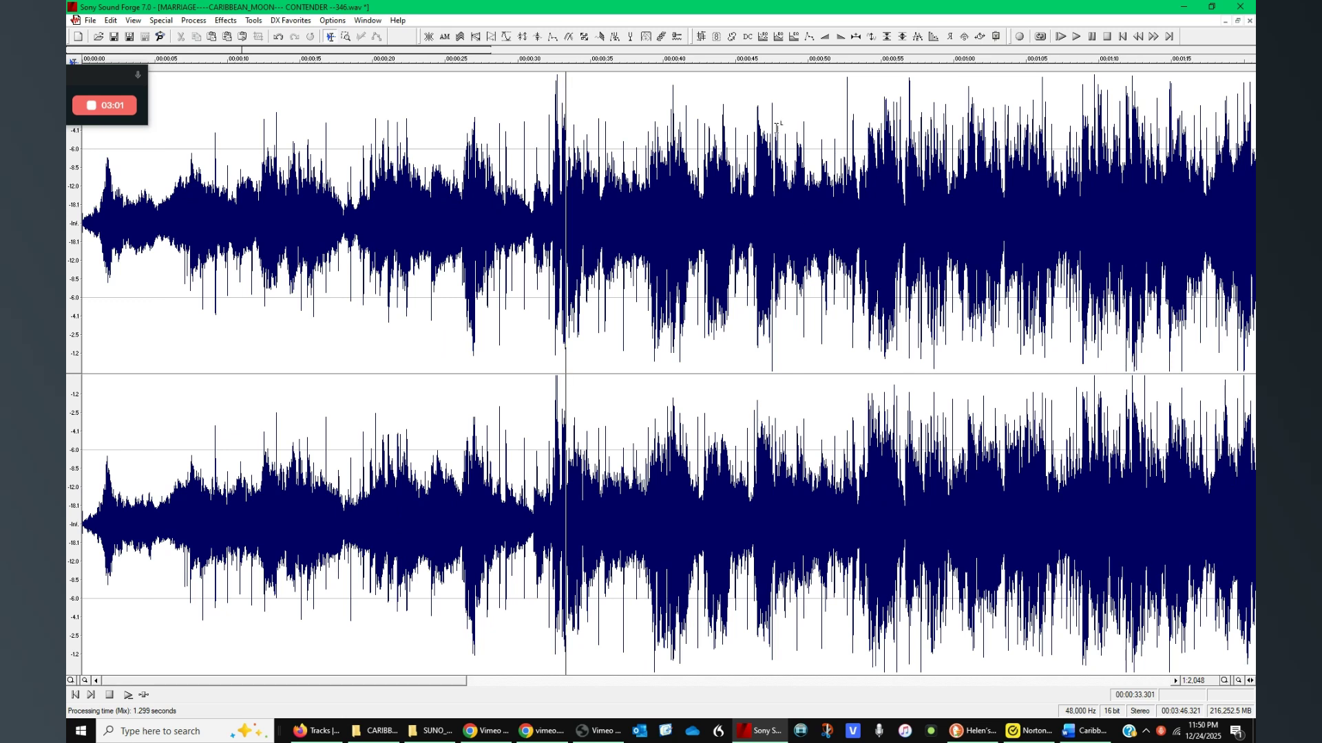
left_click(276, 37)
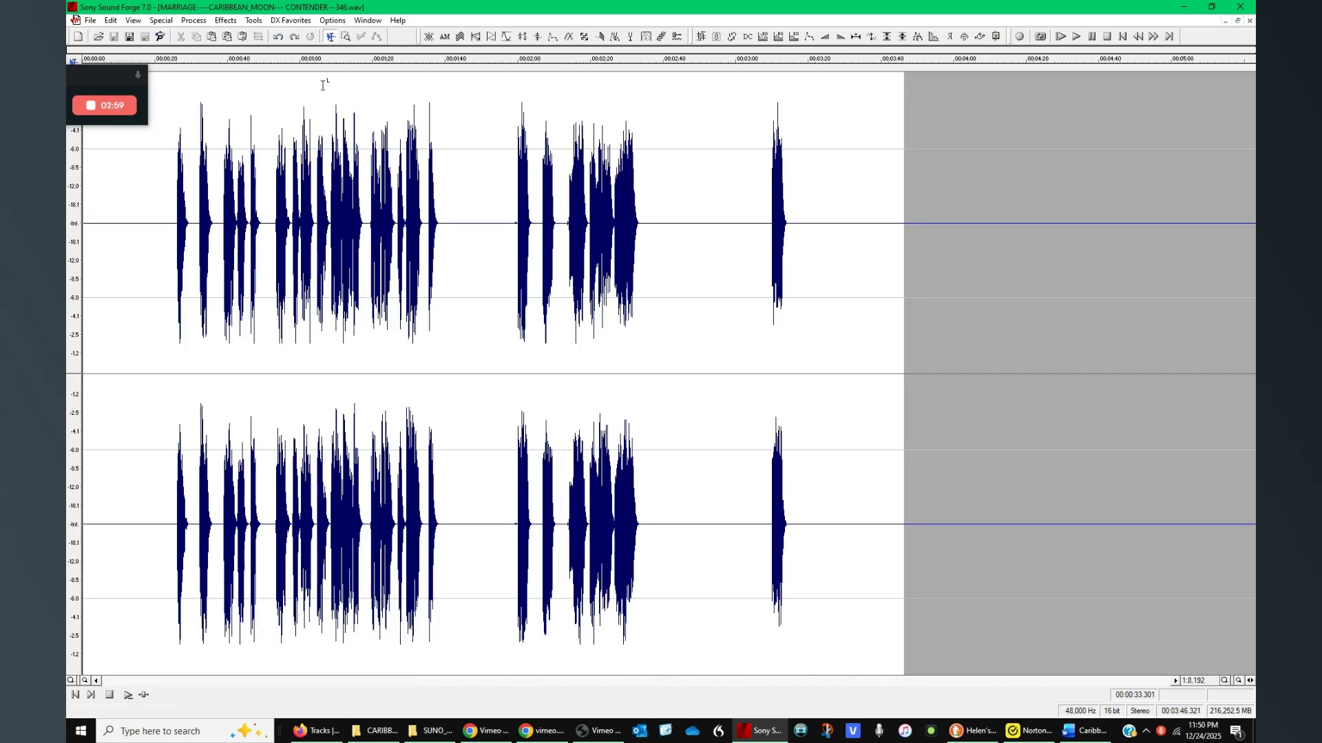
left_click(294, 37)
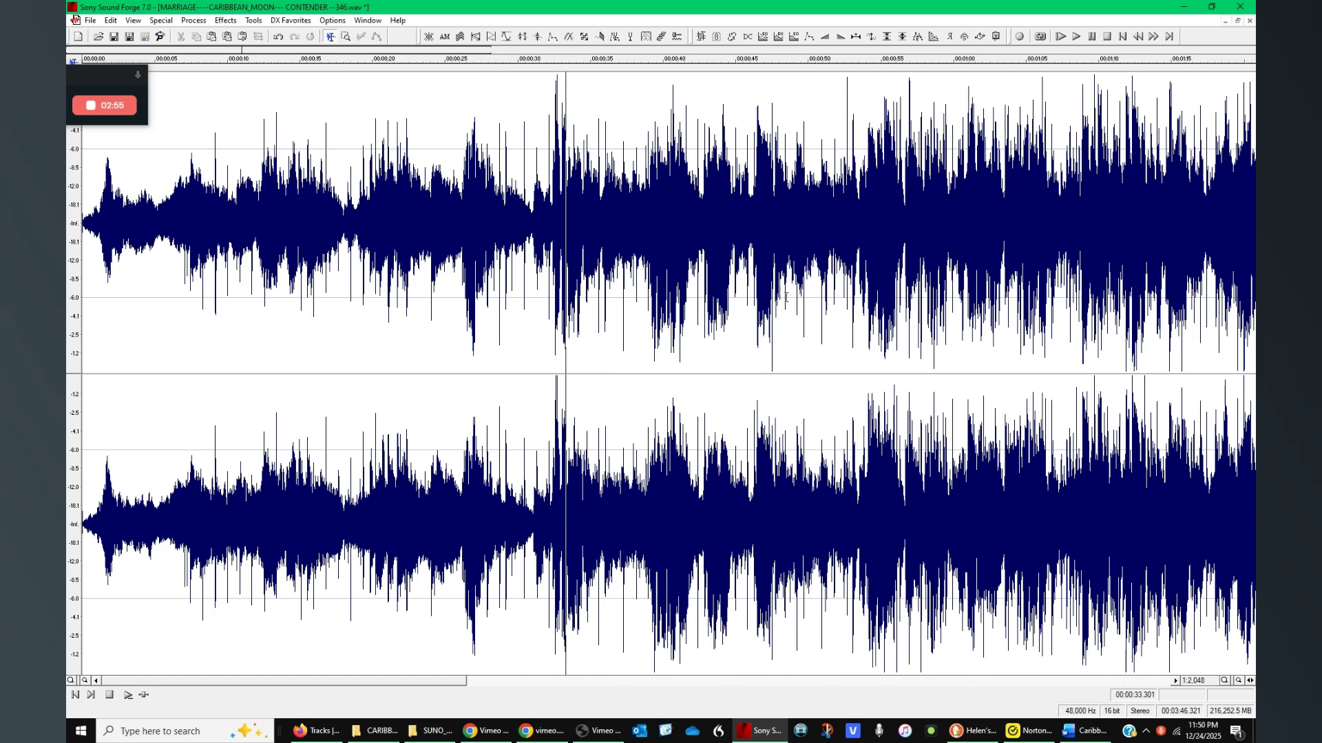
Try raising the volume of the gap between vocals from about 27.9 to 32.4 seconds with the 120 preset.
scroll(683, 276, "down", 2)
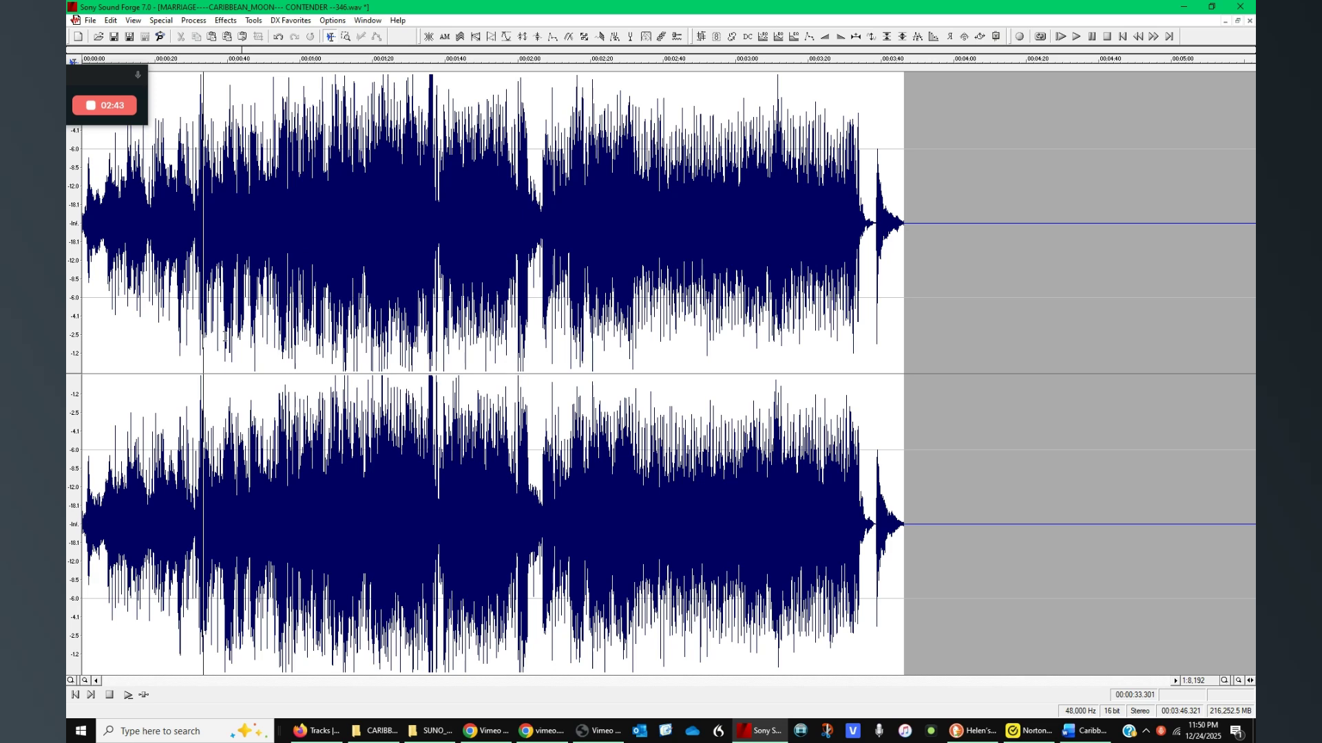
scroll(231, 329, "up", 3)
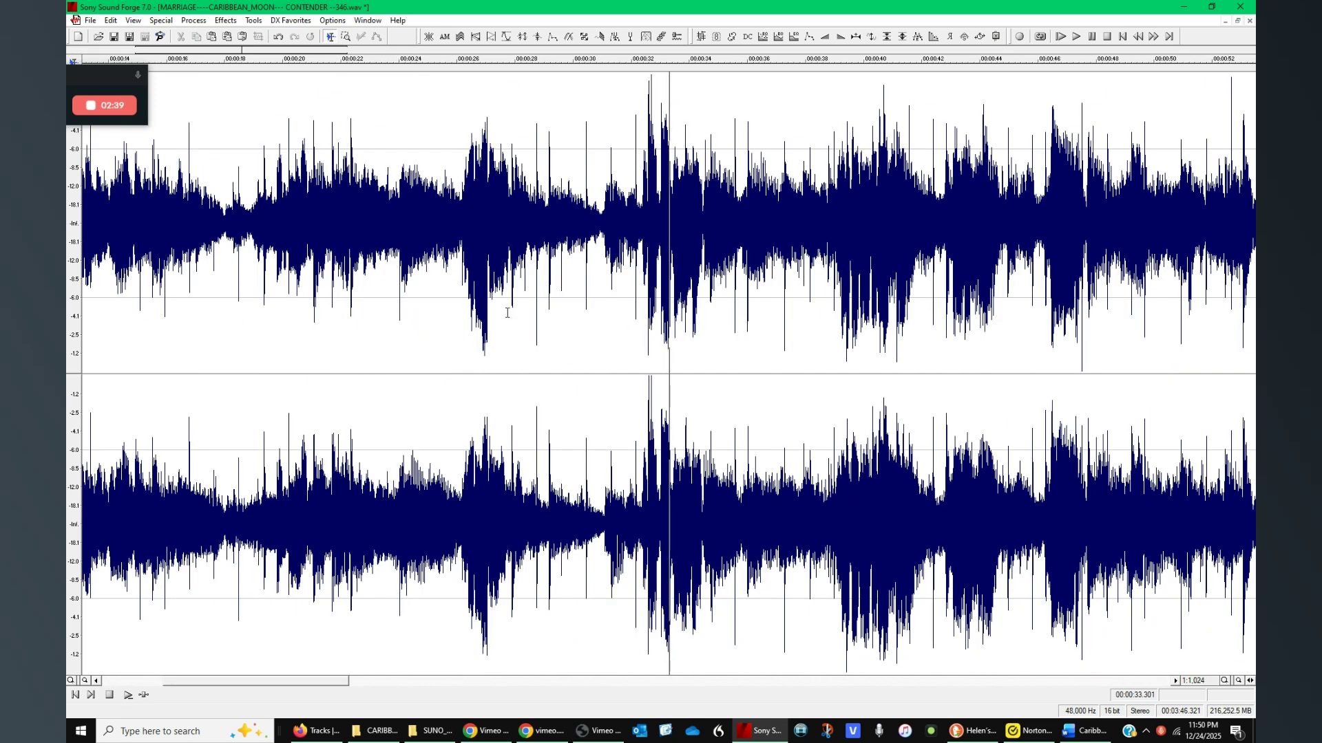
scroll(533, 321, "up", 2)
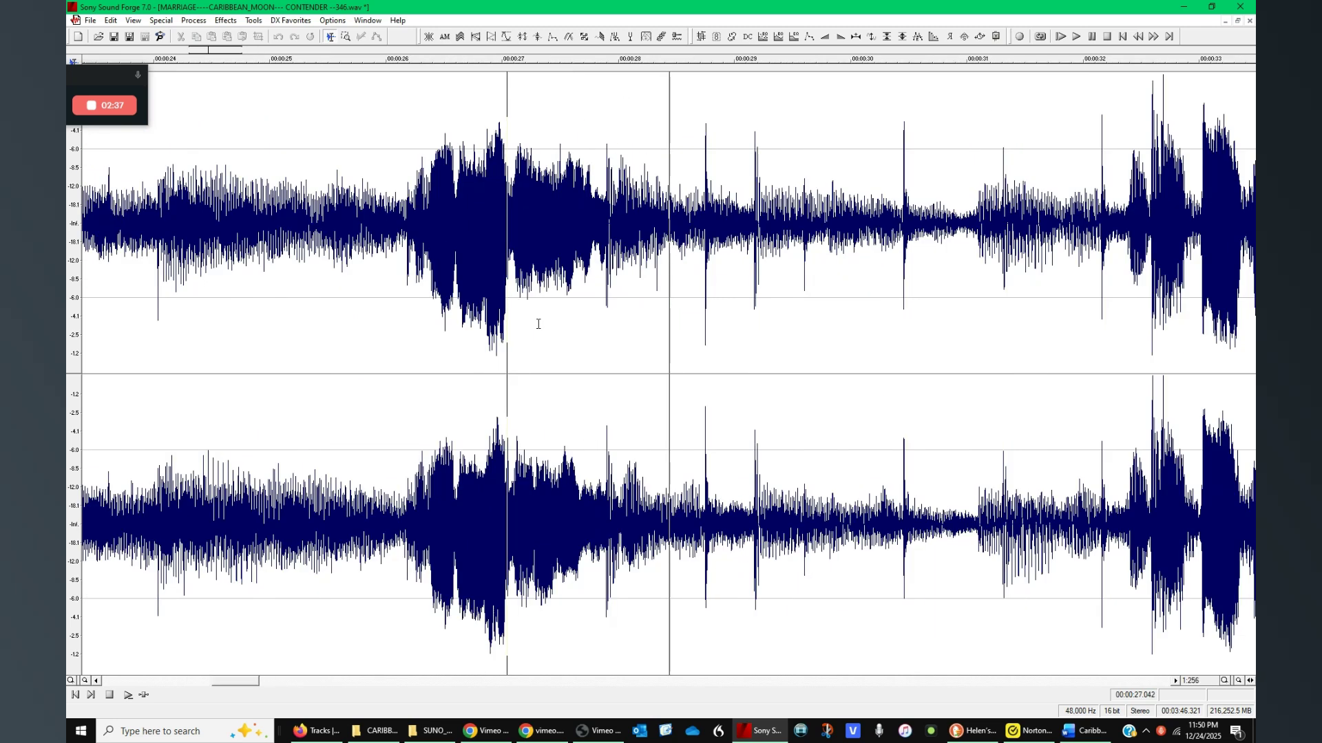
left_click(638, 312)
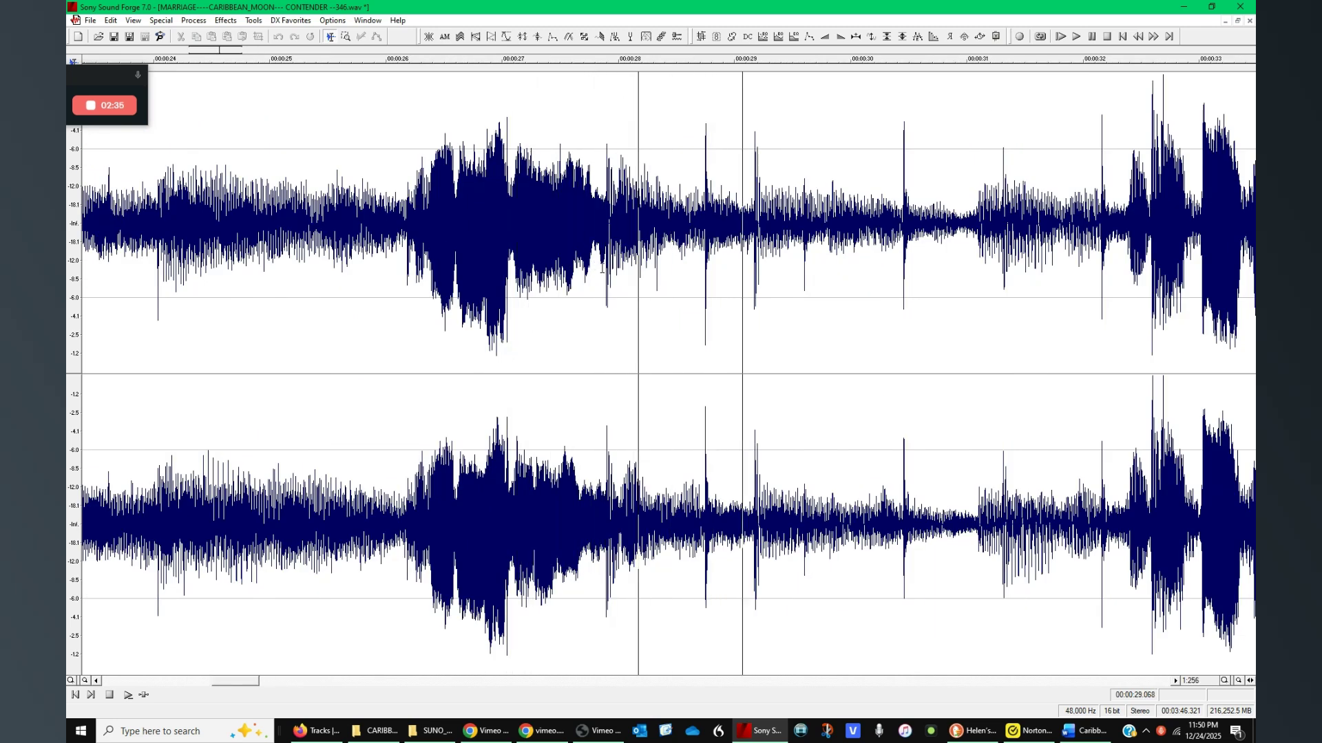
left_click_drag(603, 269, 1123, 293)
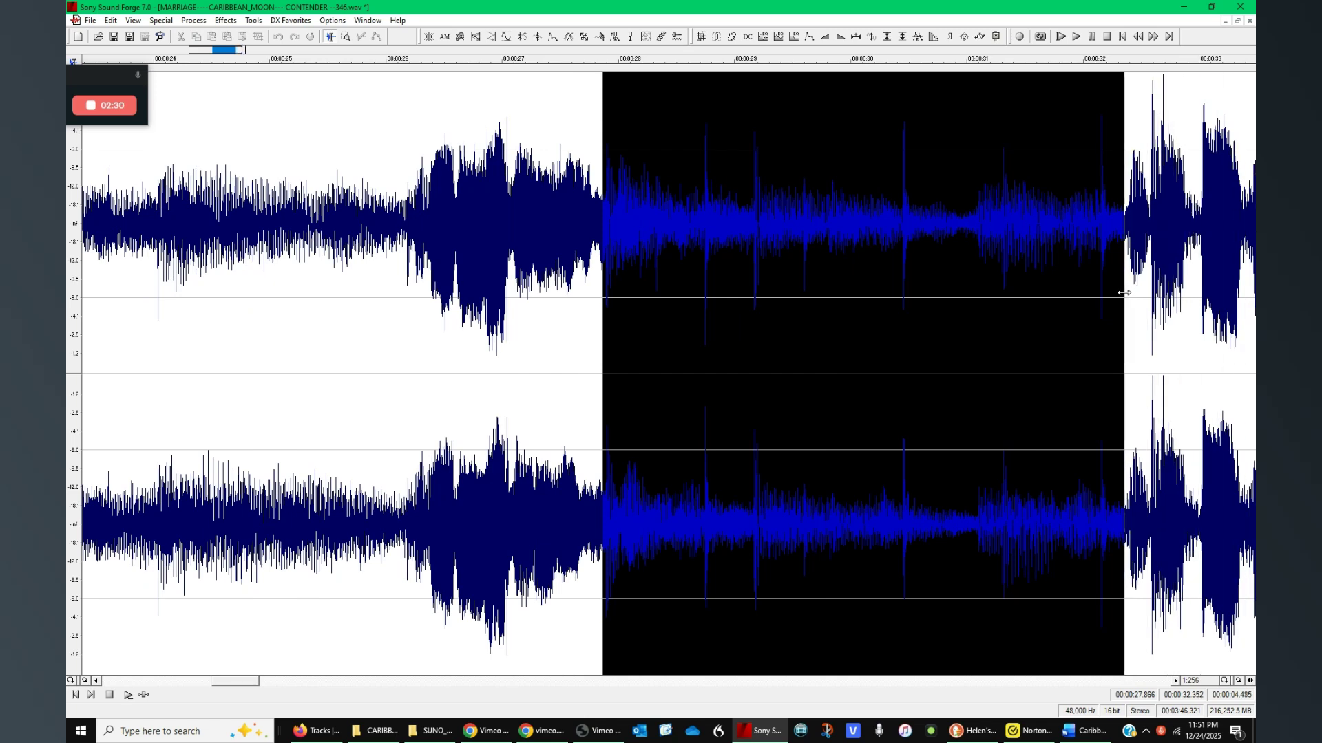
left_click(996, 37)
left_click(636, 199)
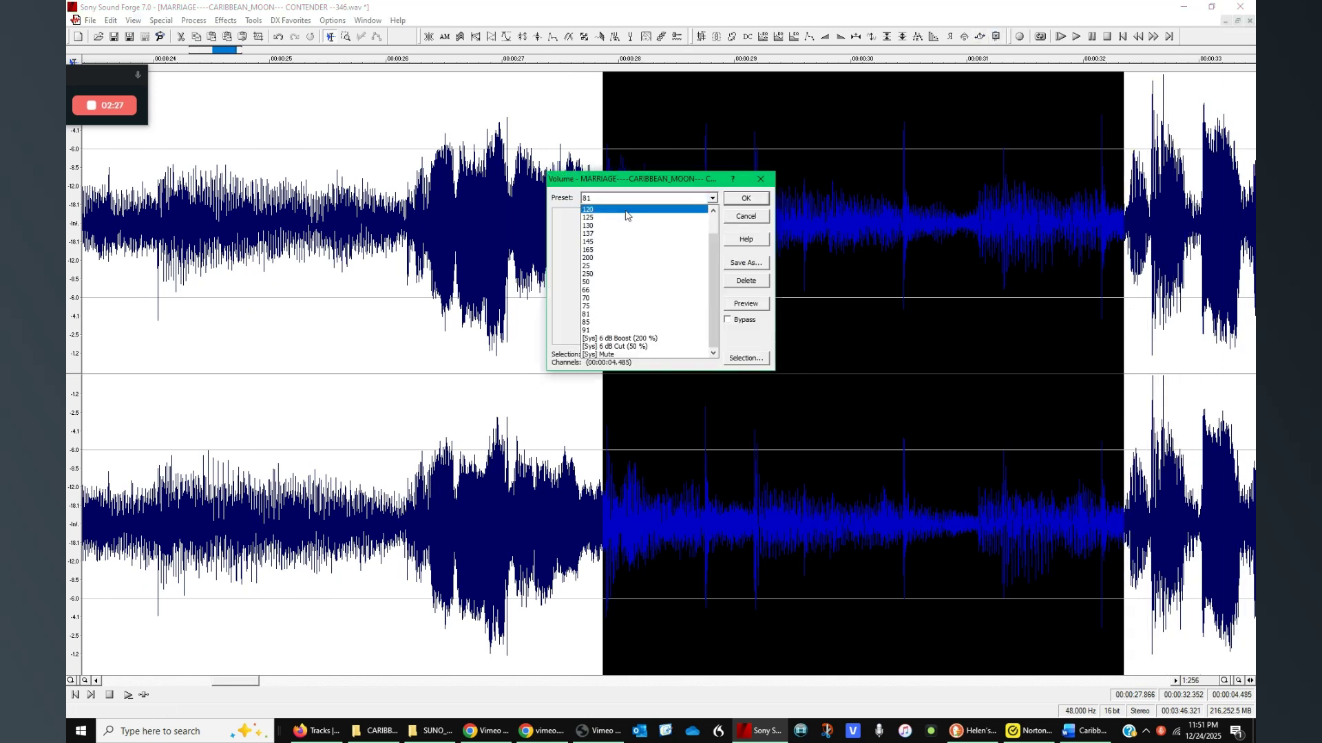
left_click(628, 210)
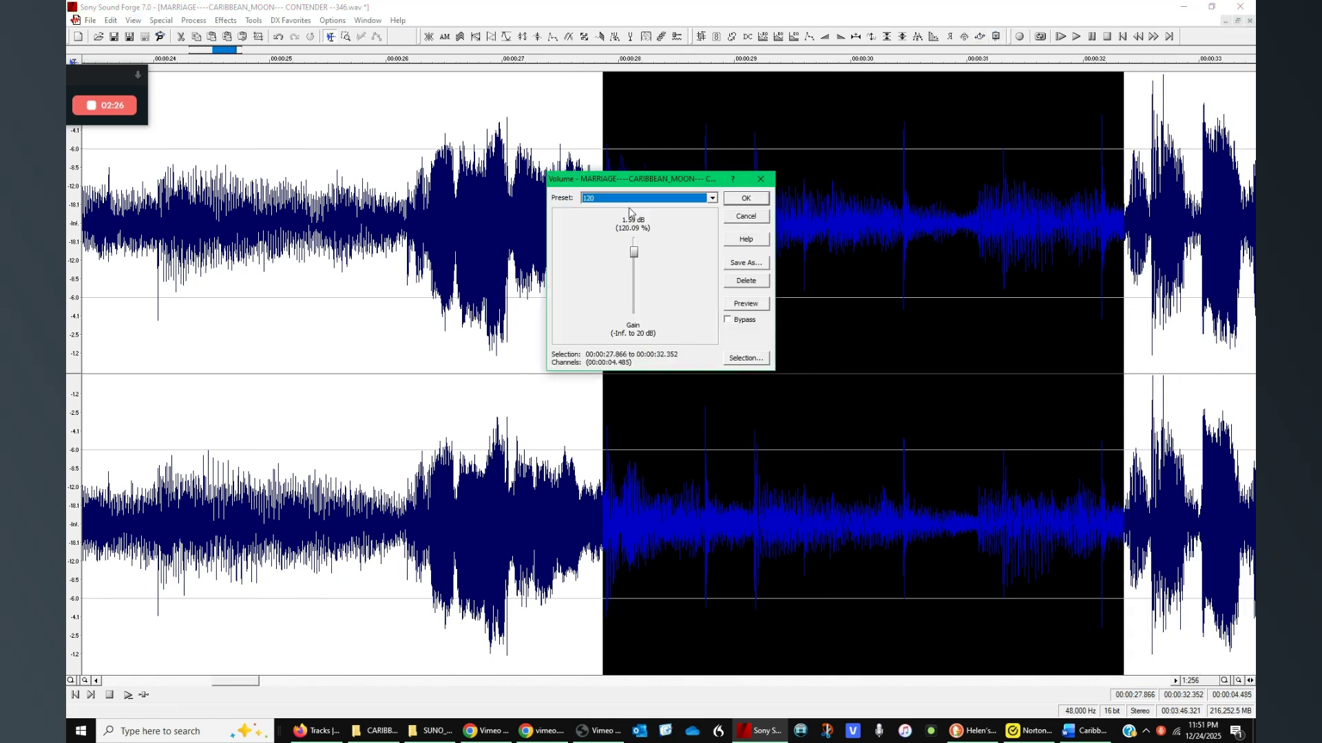
left_click(732, 200)
Listen to the boosted gap from about 26 seconds and undo its volume change.
left_click(398, 339)
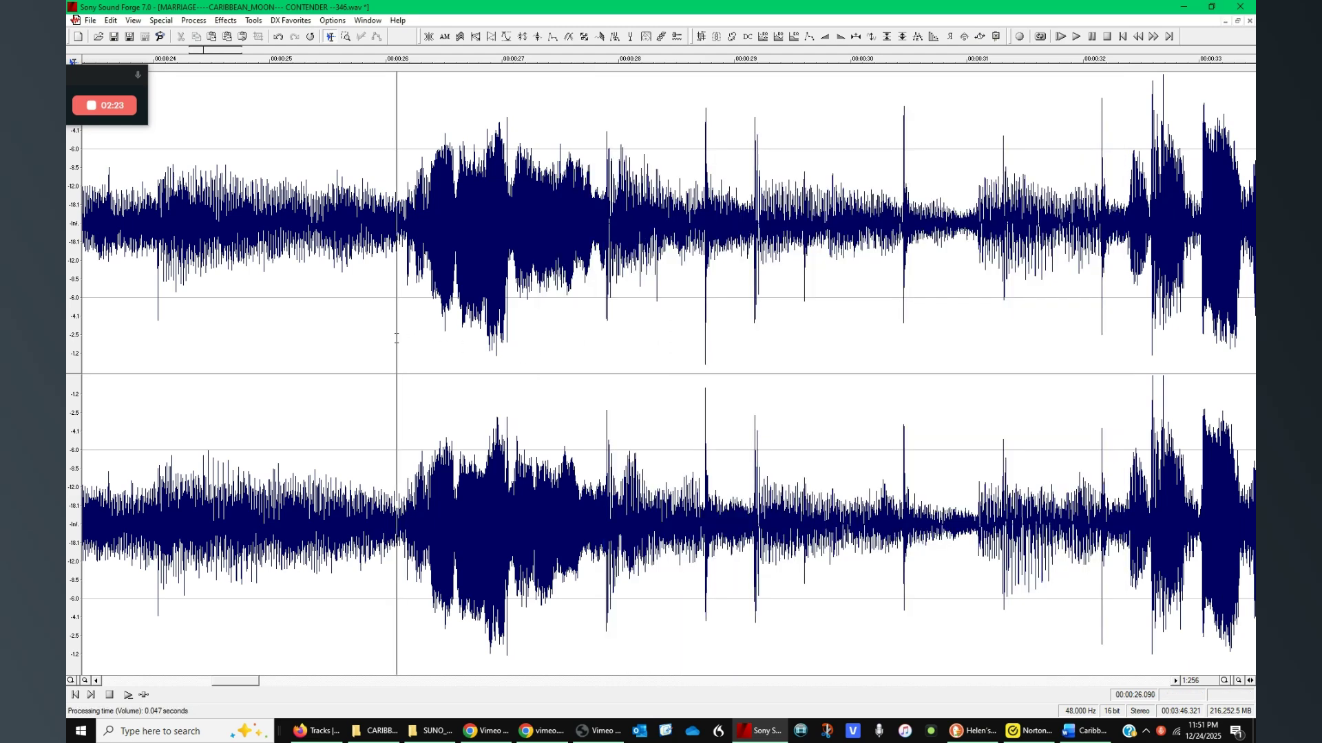
key("space")
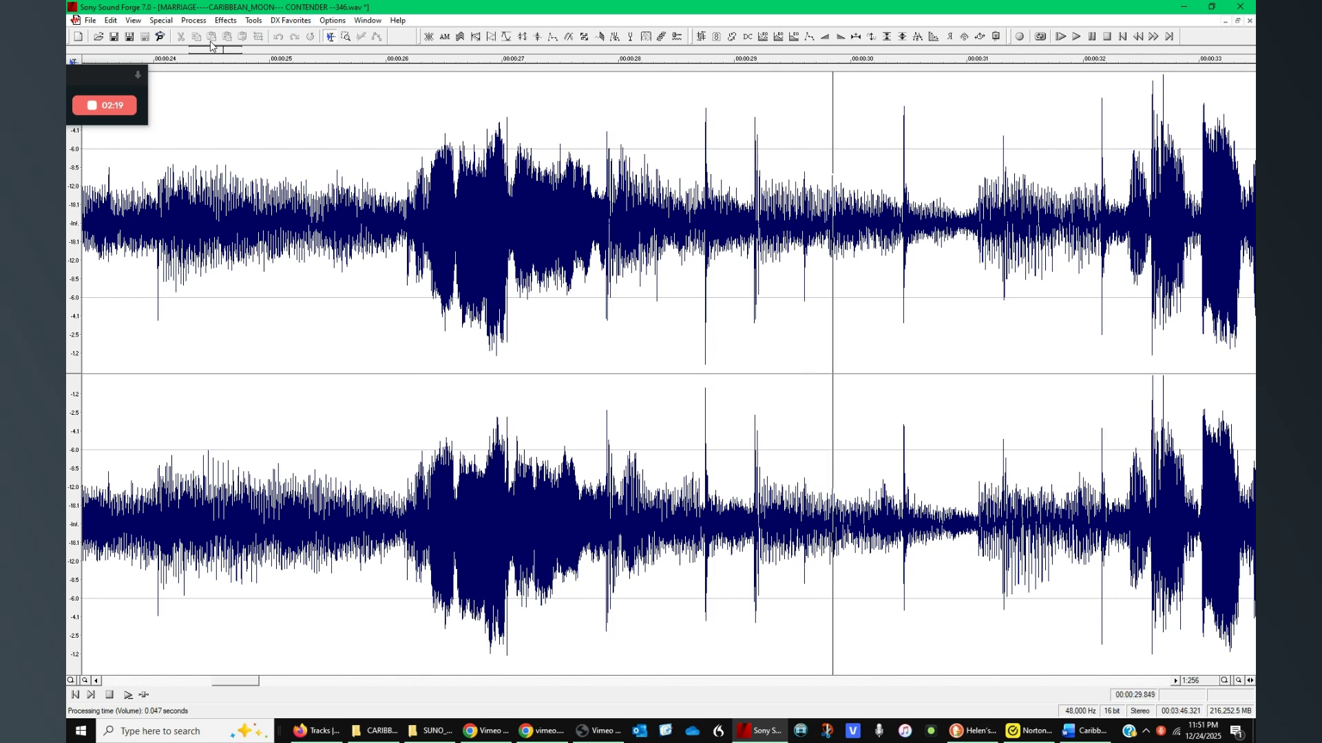
key("space")
left_click(278, 38)
Try raising the volume of the vocal-free gap from about 34.5 to 39.1 seconds with the 125 preset.
left_click(1053, 384)
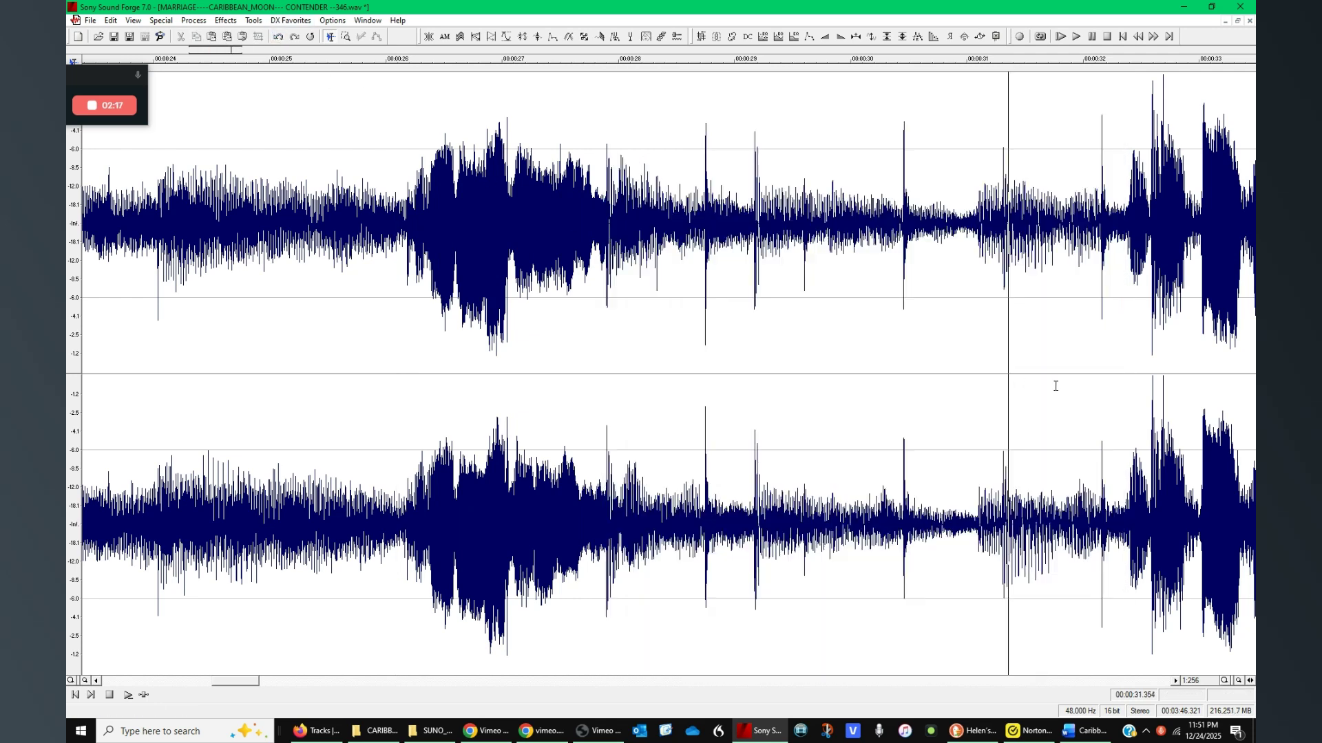
key("Down")
key("space")
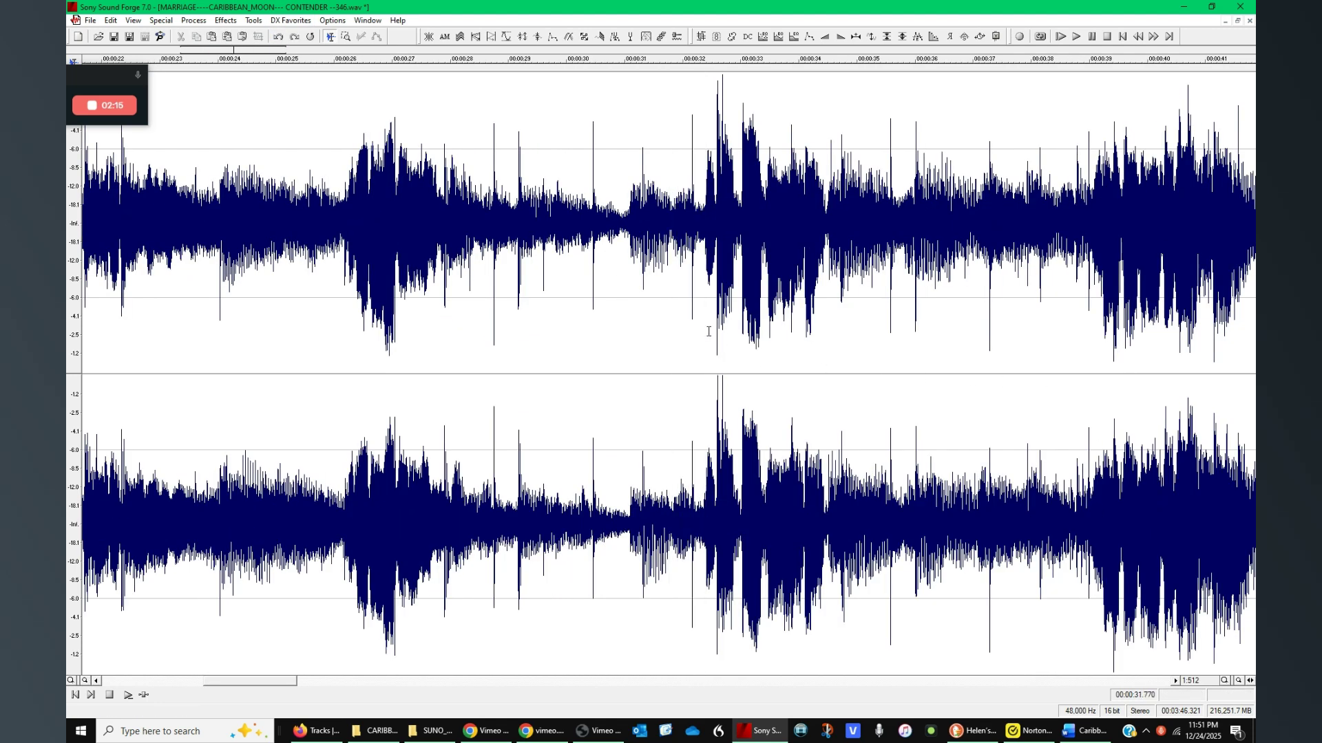
key("Up")
key("Up")
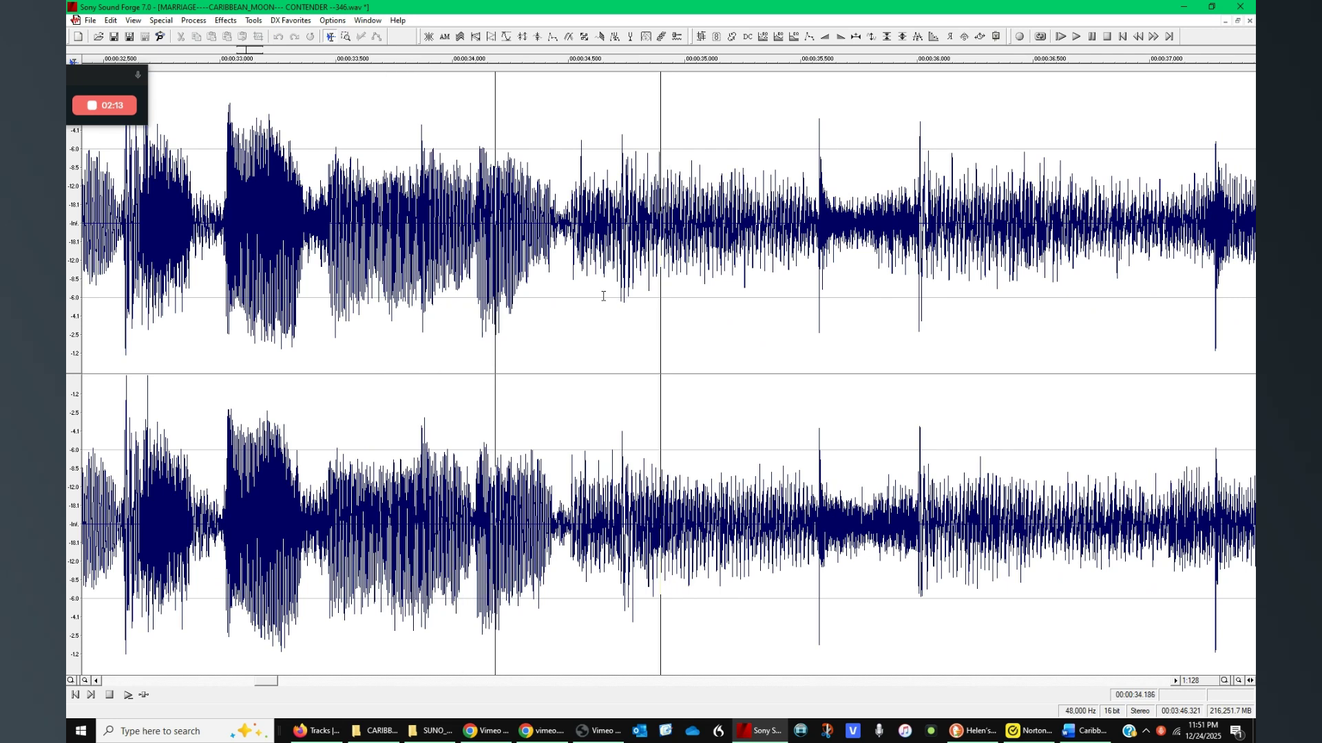
key("Down")
left_click_drag(669, 275, 1198, 280)
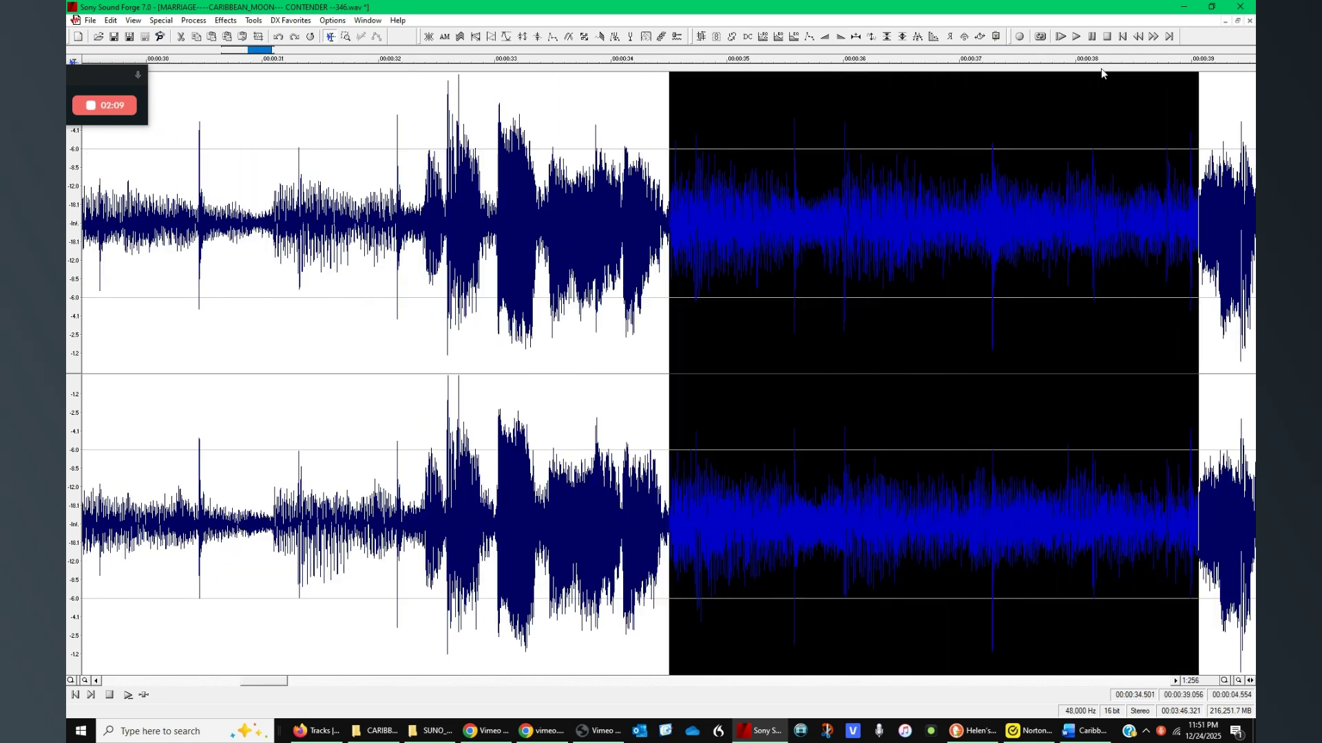
left_click(996, 37)
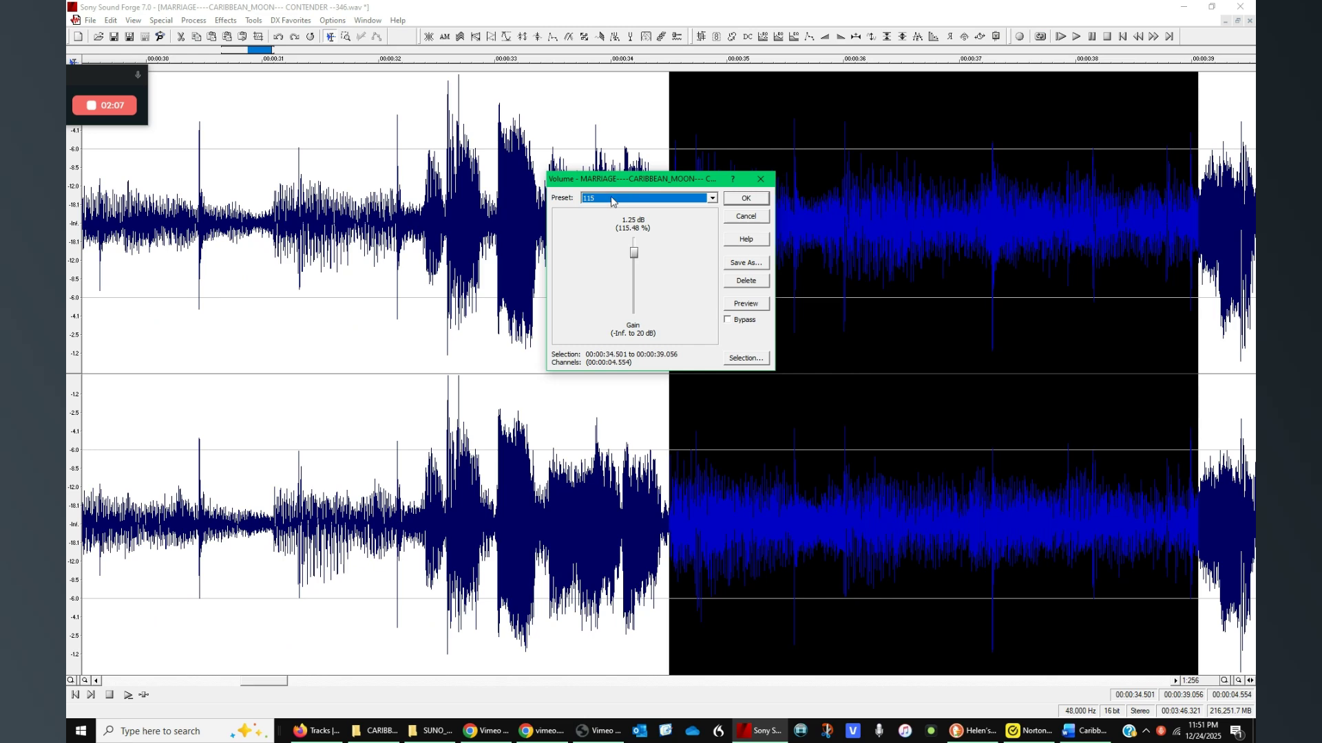
scroll(612, 201, "down", 1)
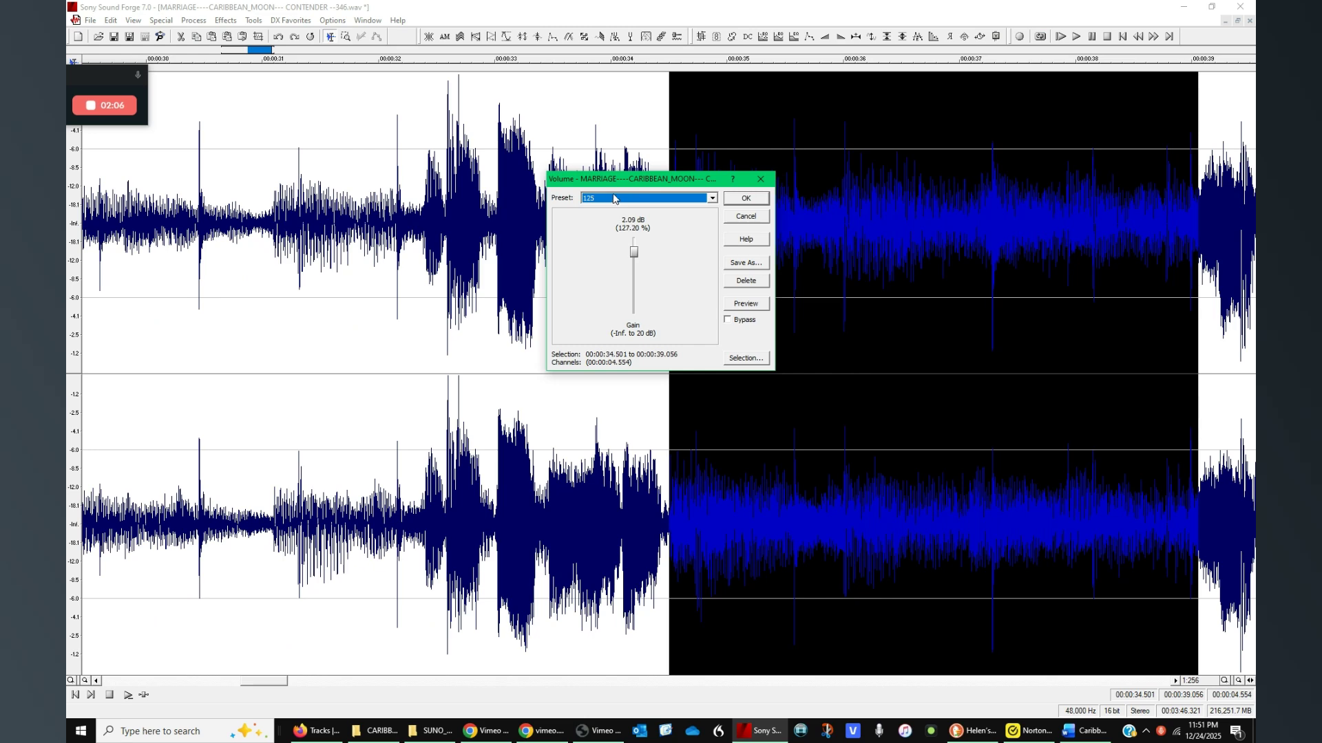
left_click(742, 200)
Listen across the start of the gap at 34.5 seconds and undo its volume boost.
left_click(396, 292)
key("space")
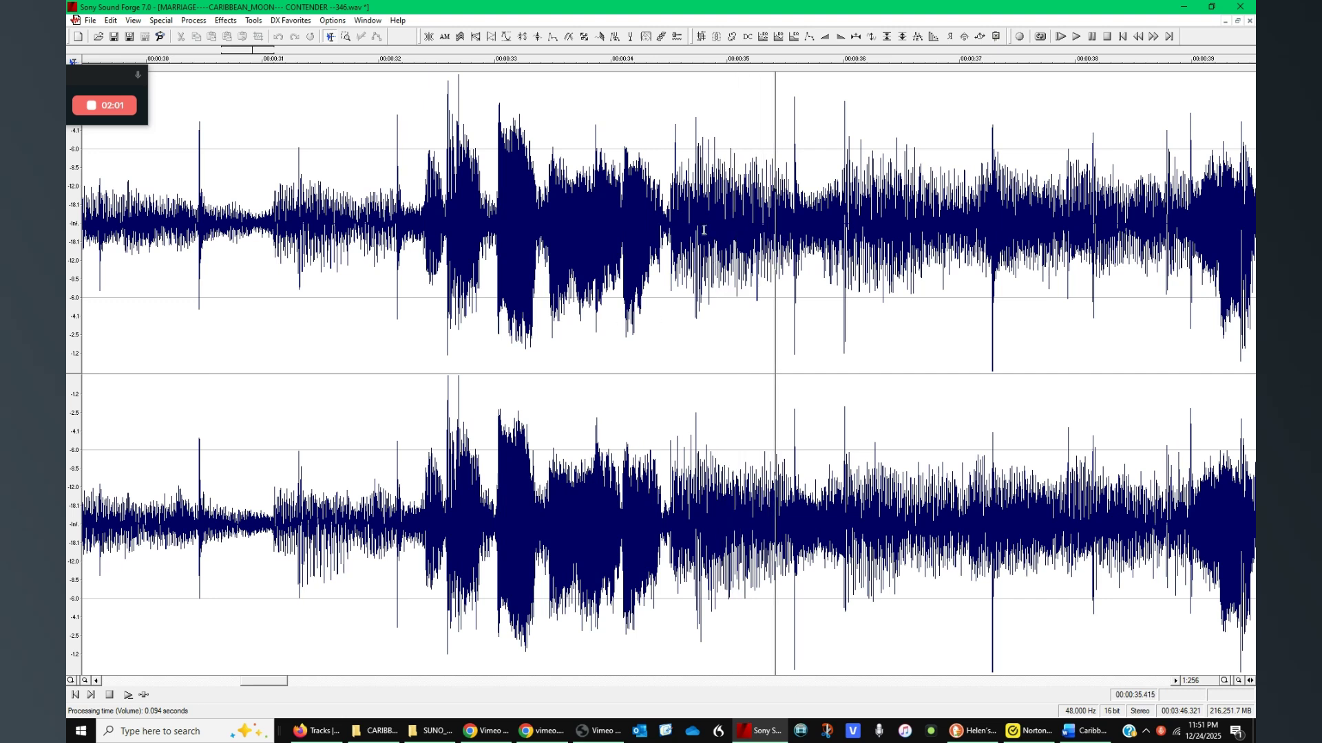
key("space")
left_click(276, 38)
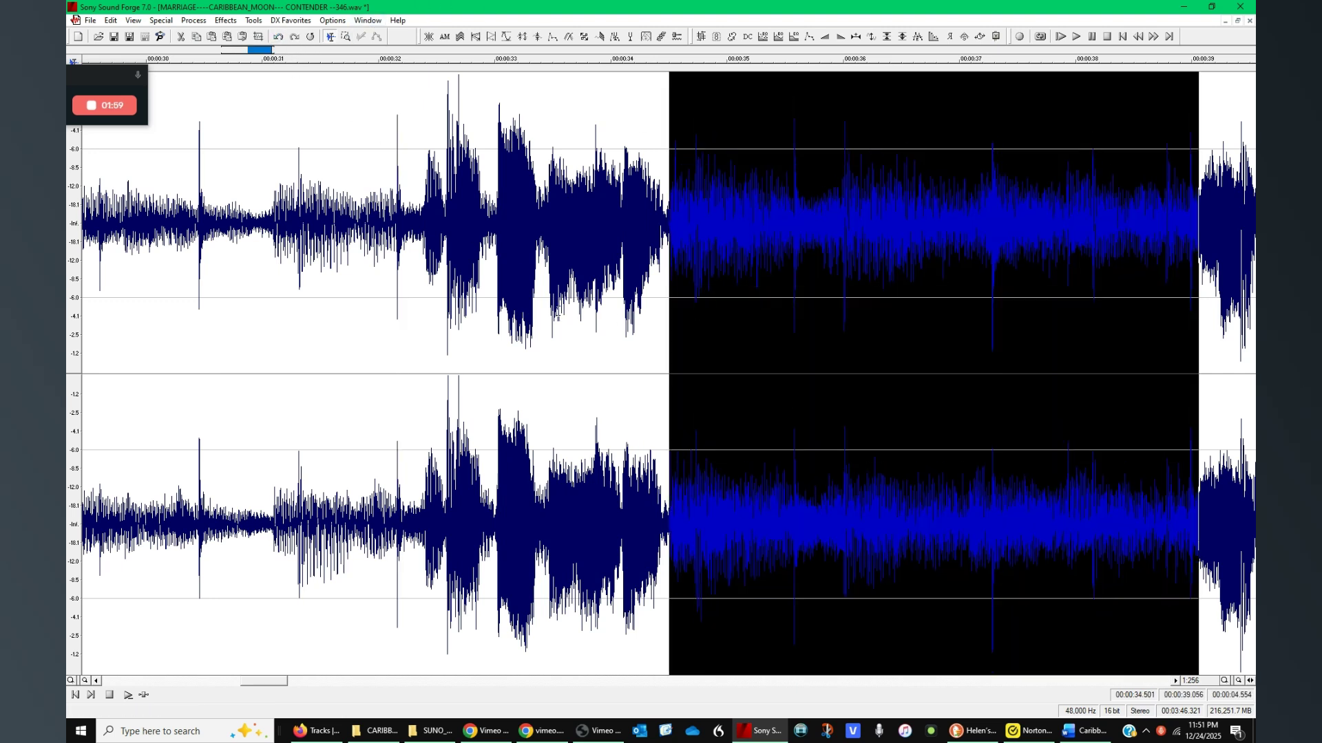
Reapply a volume boost to the selected gap and apply a Graphic Fade rising from about 85% to 100% within its first quarter.
left_click(996, 37)
left_click(746, 199)
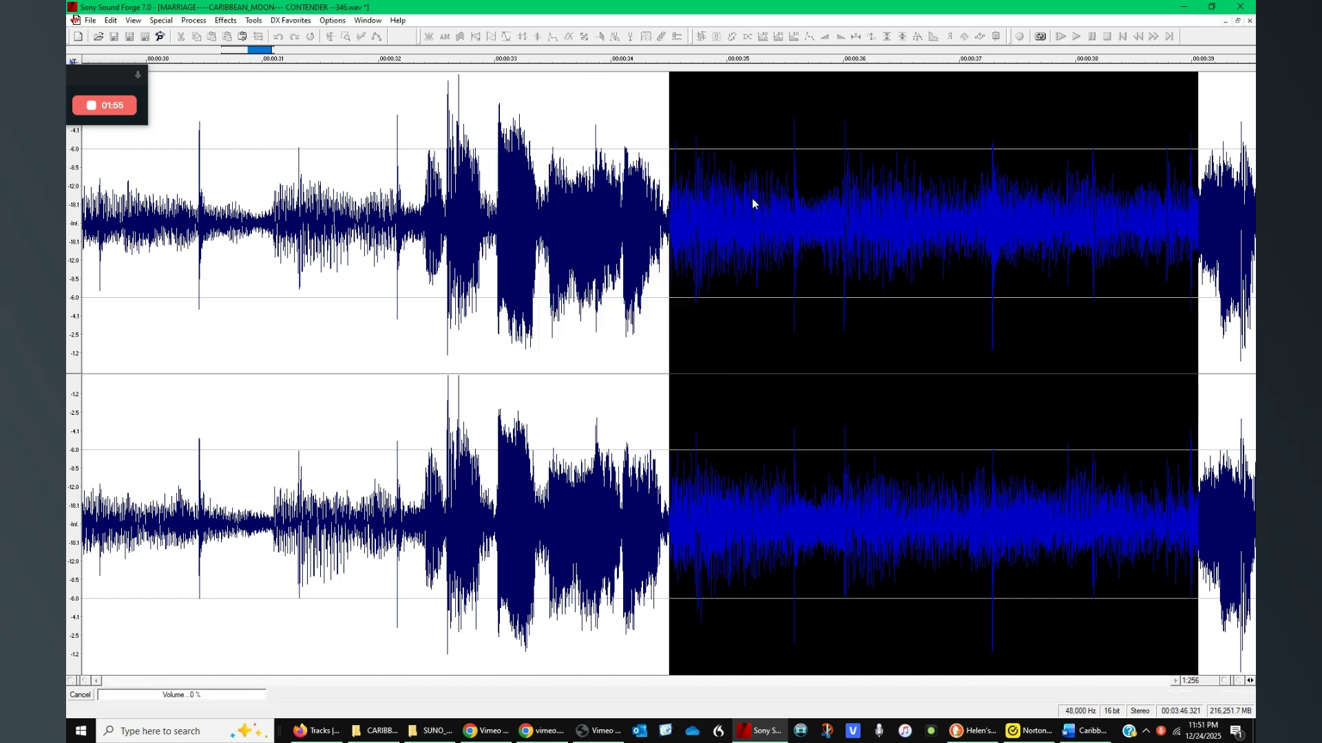
left_click(809, 40)
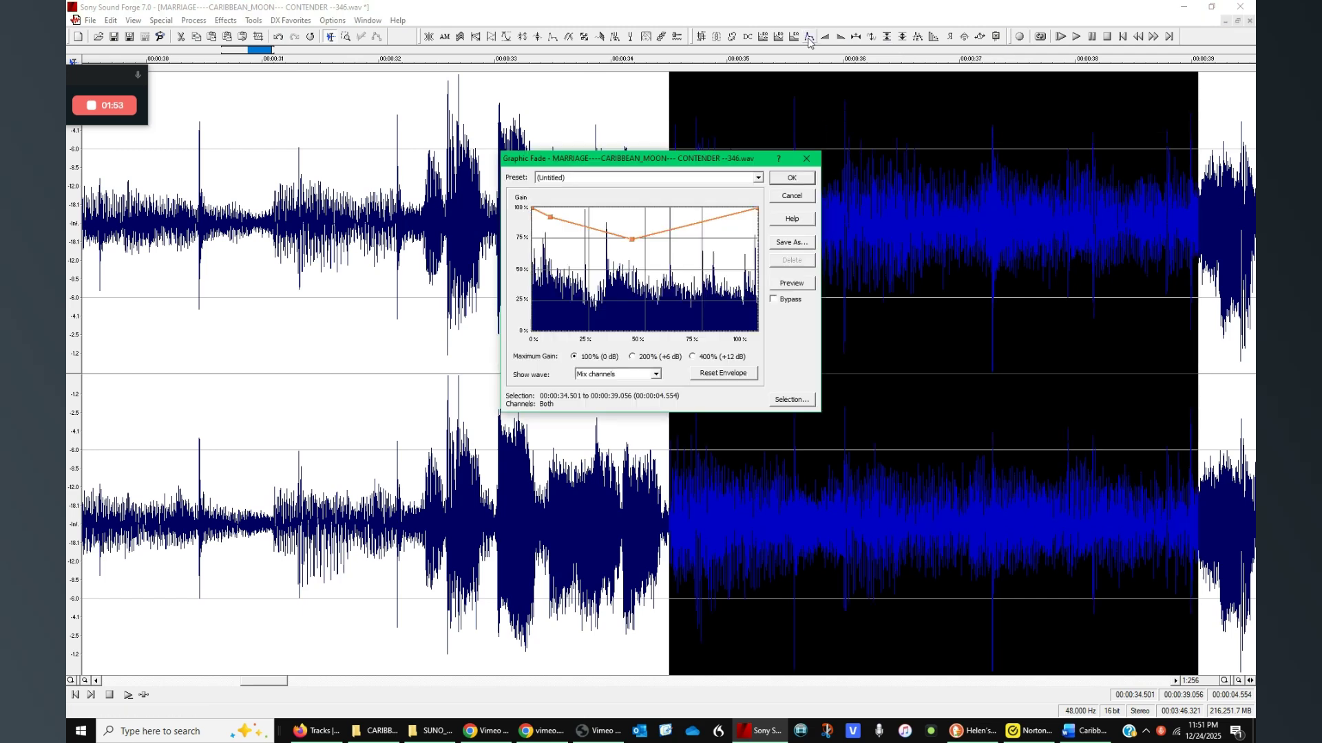
left_click(716, 374)
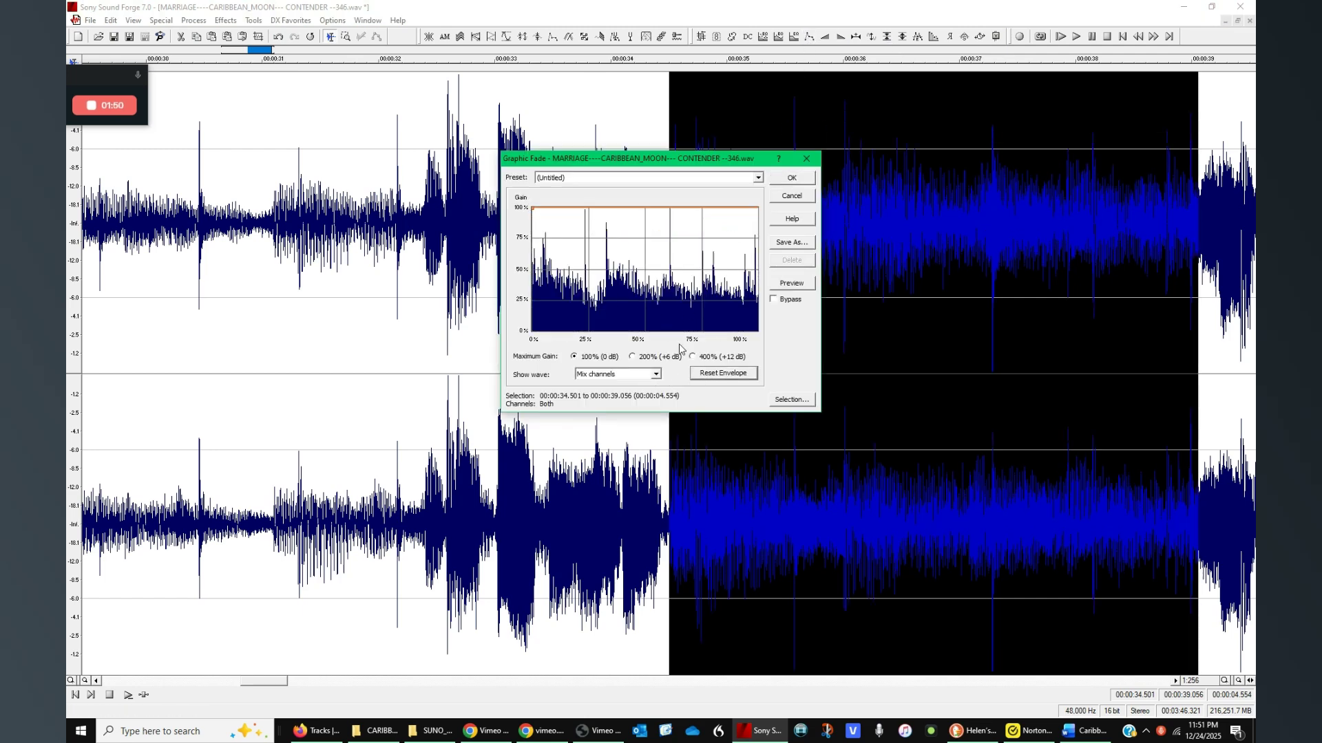
left_click(577, 209)
left_click_drag(534, 210, 531, 229)
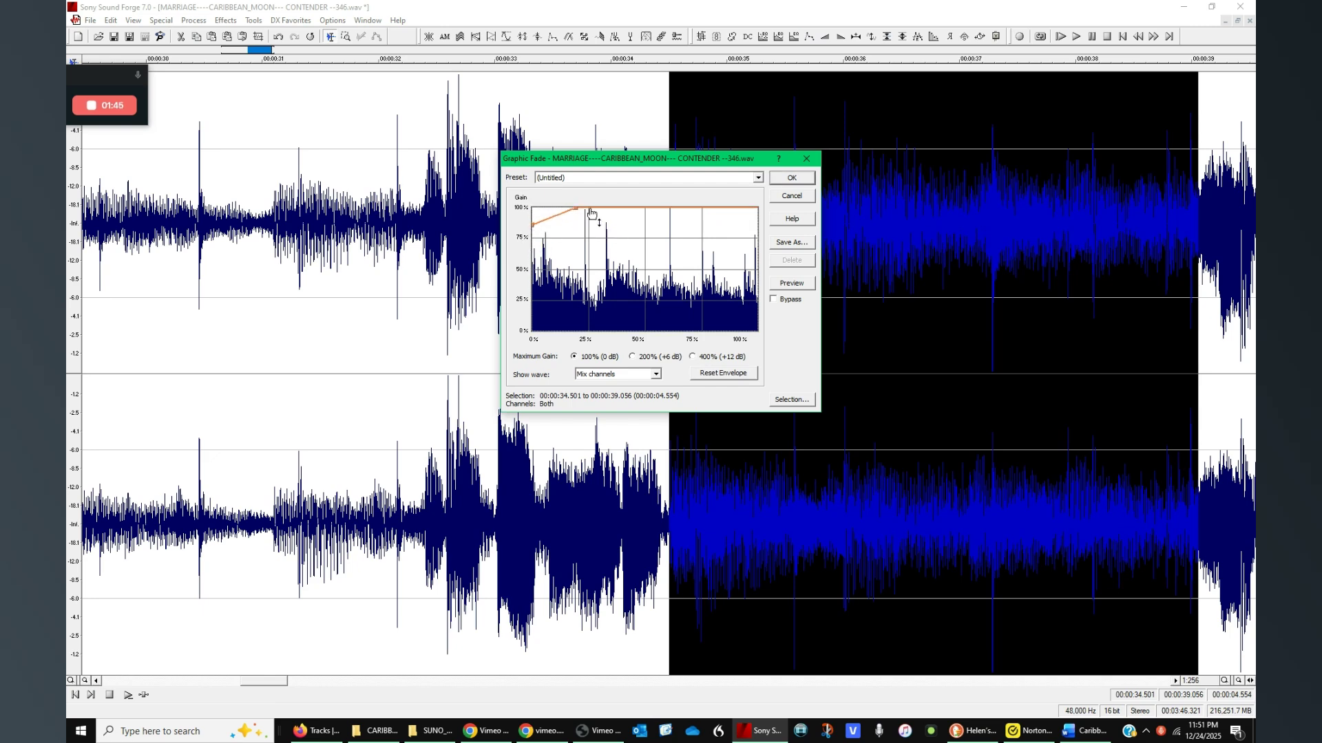
left_click_drag(575, 208, 584, 208)
left_click(791, 179)
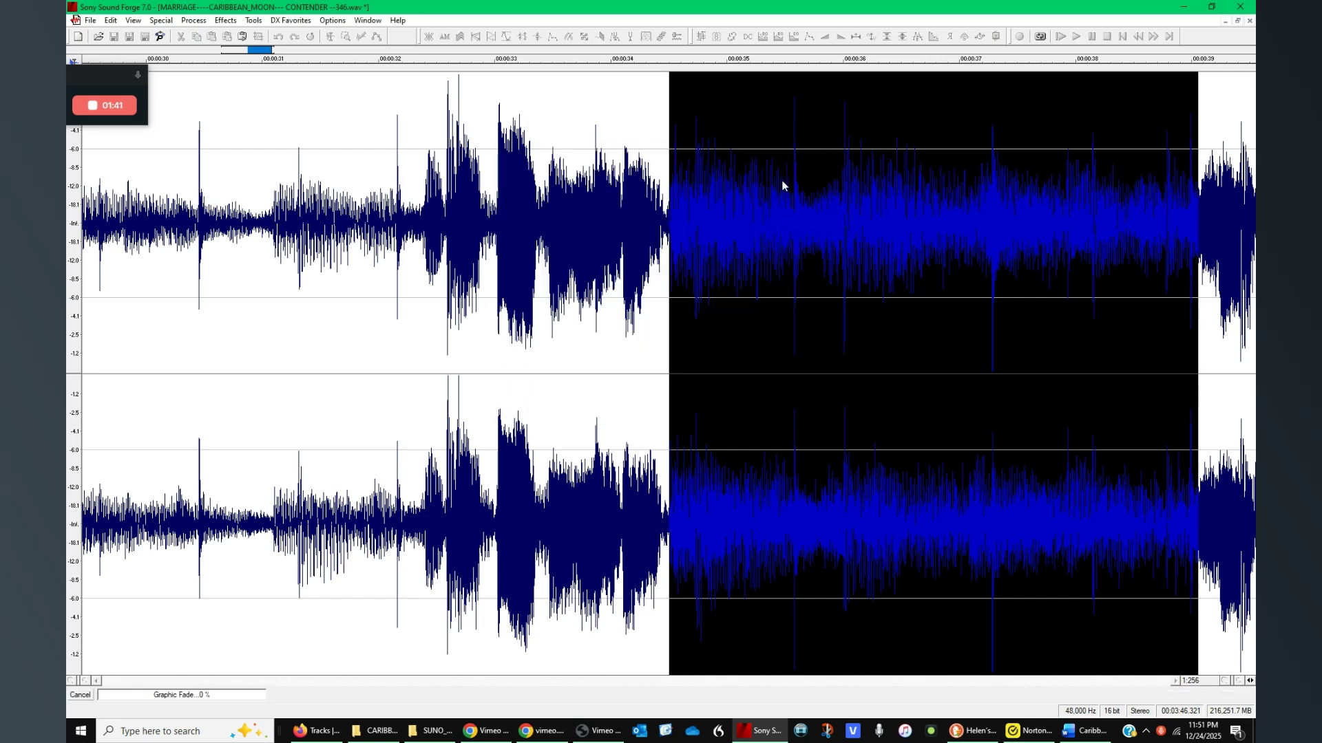
Listen to the faded transition from about 32 seconds and undo both the Graphic Fade and the volume boost.
left_click(377, 342)
left_click(415, 351)
key("space")
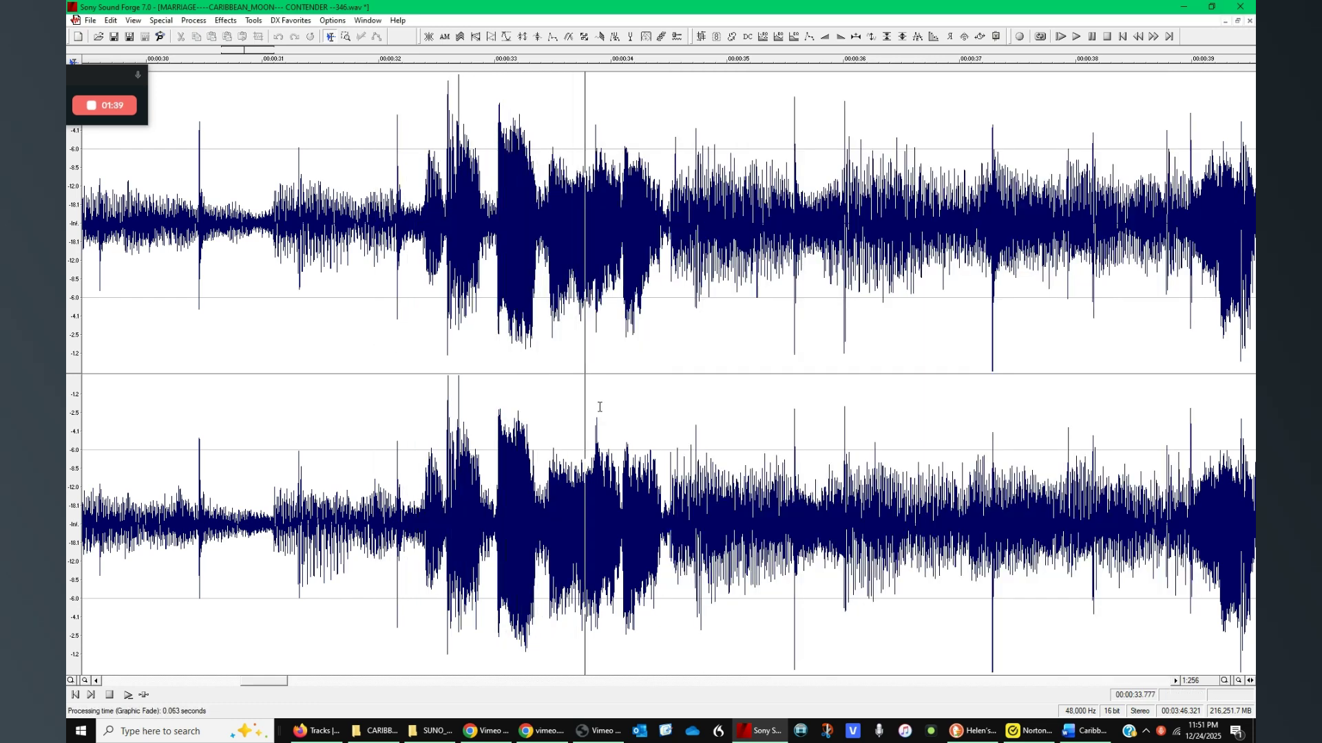
left_click(728, 395)
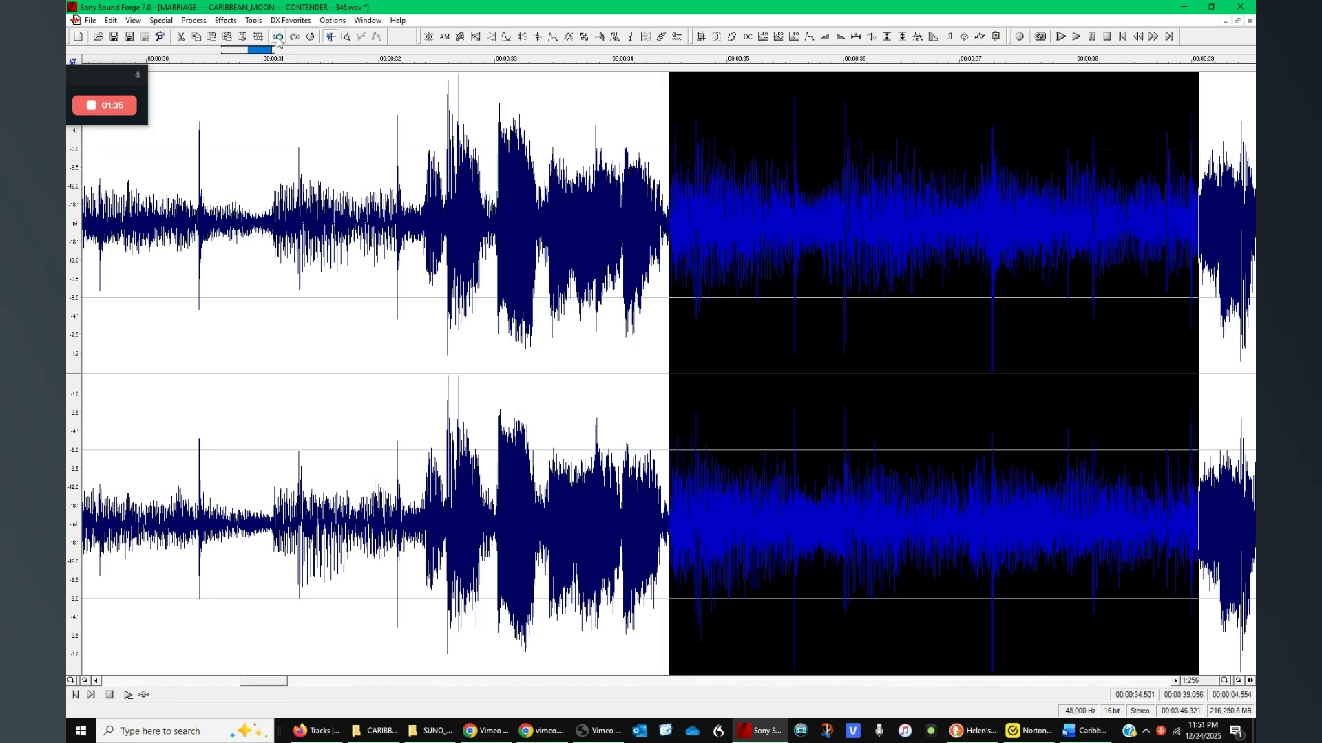
left_click(278, 40)
left_click(639, 350)
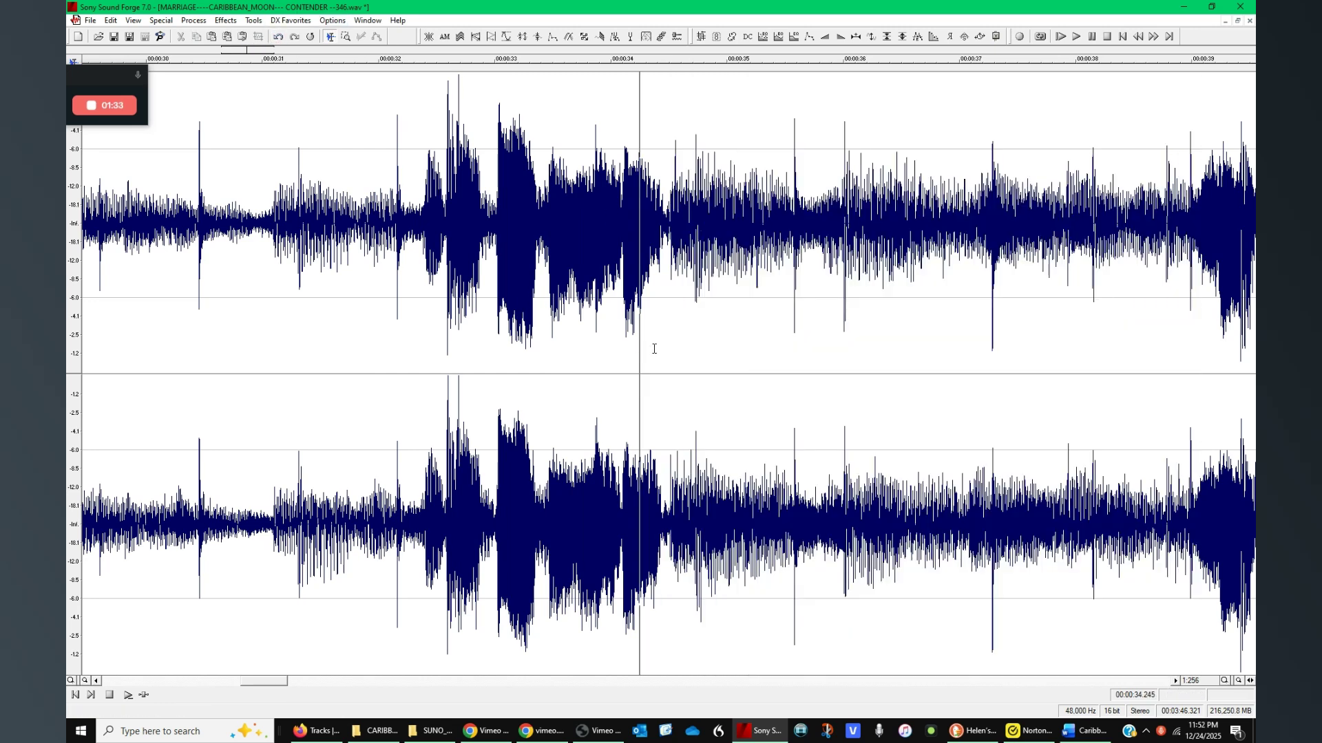
left_click(529, 356)
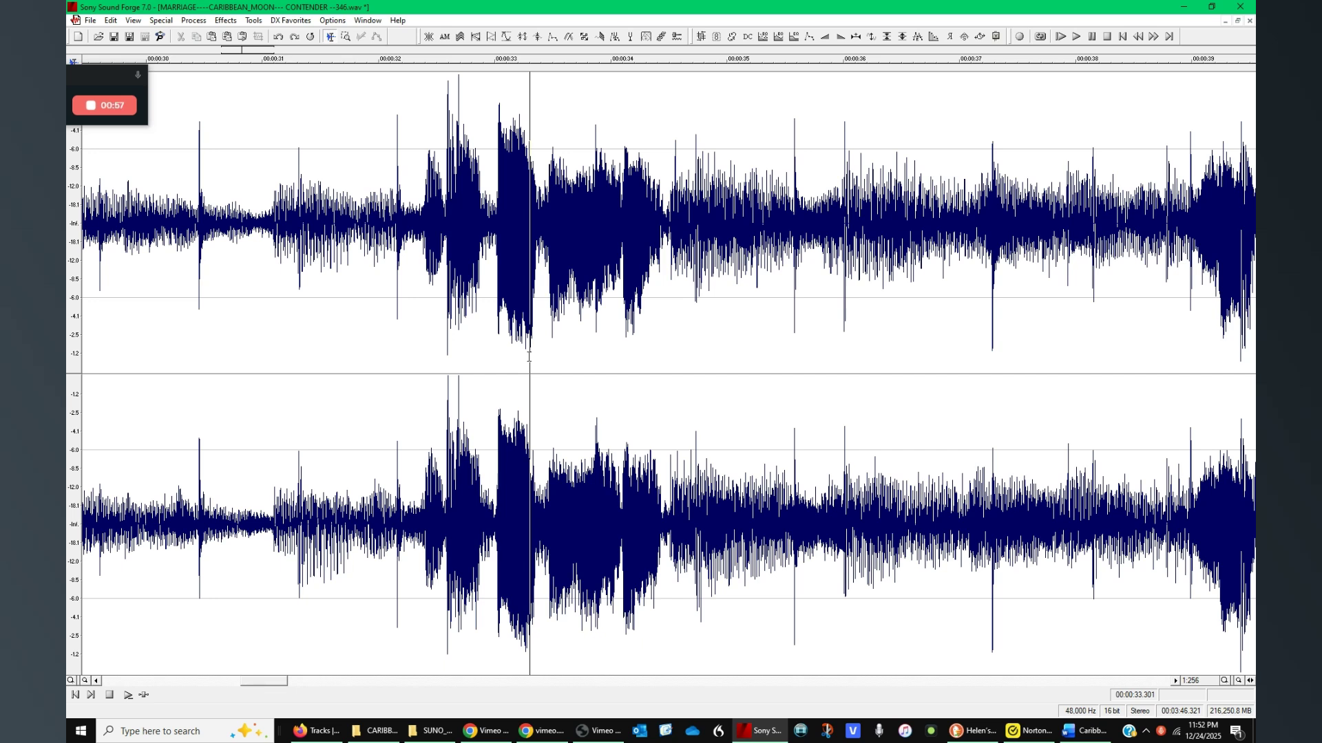
left_click(81, 80)
left_click_drag(81, 80, 172, 99)
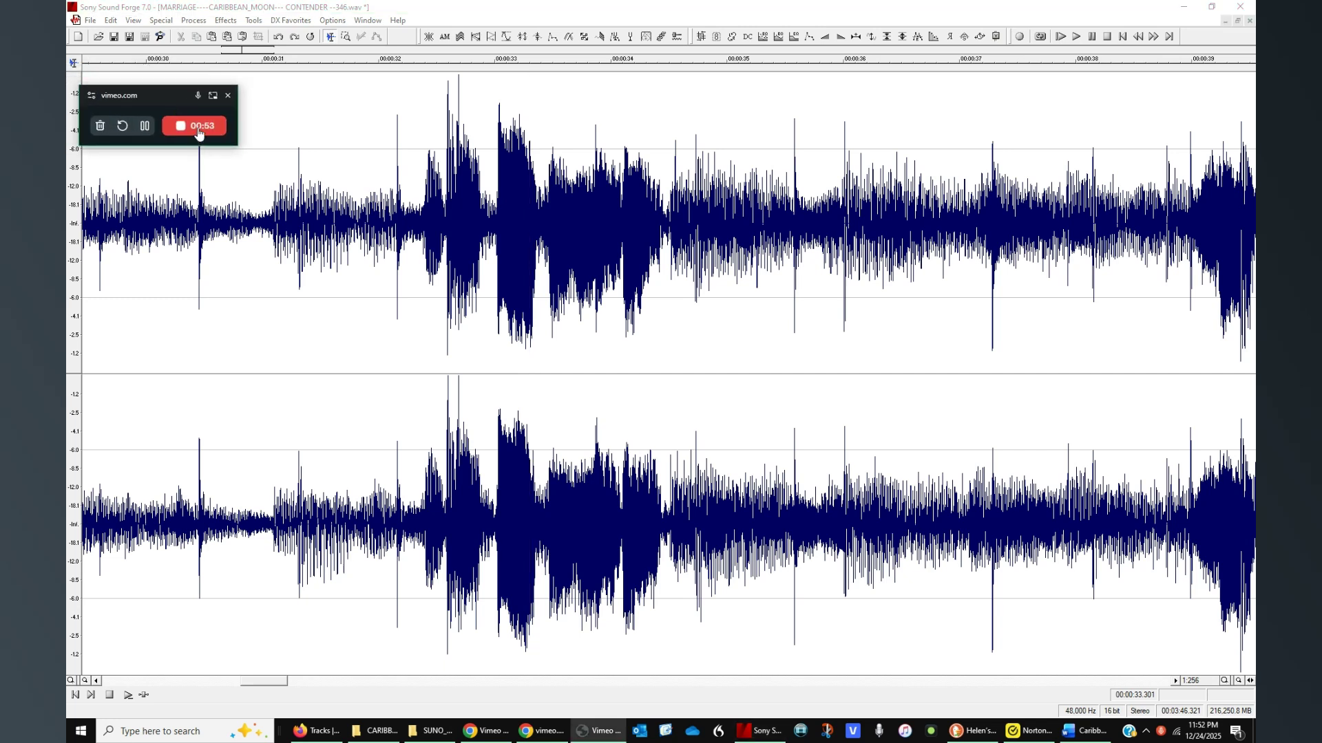